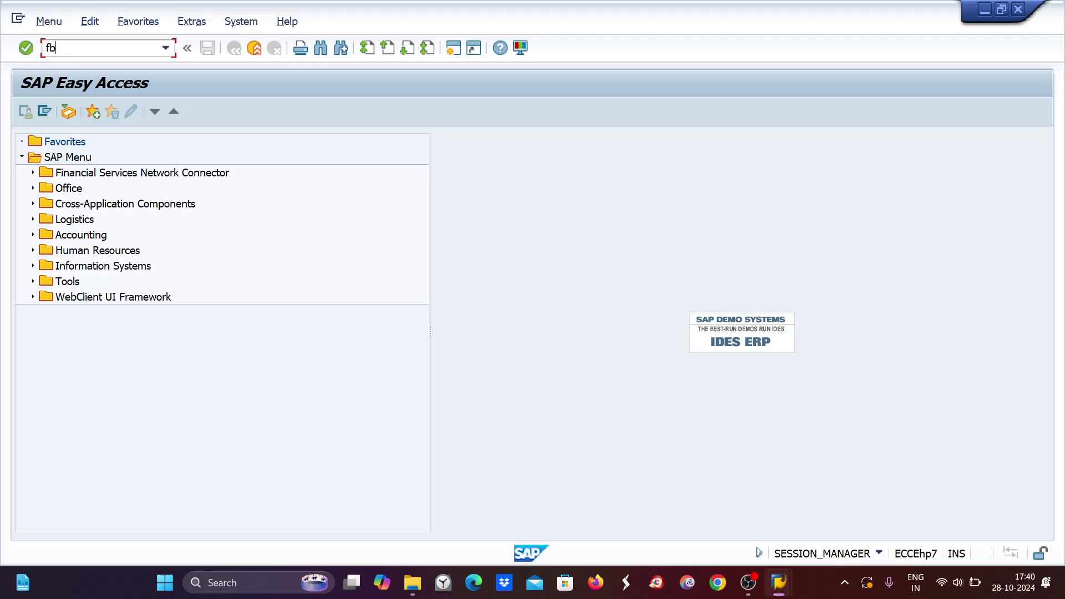
# List the open line items of vendor A LTD in company code ZE89 with transaction FBL1N.
pyautogui.press('Return')
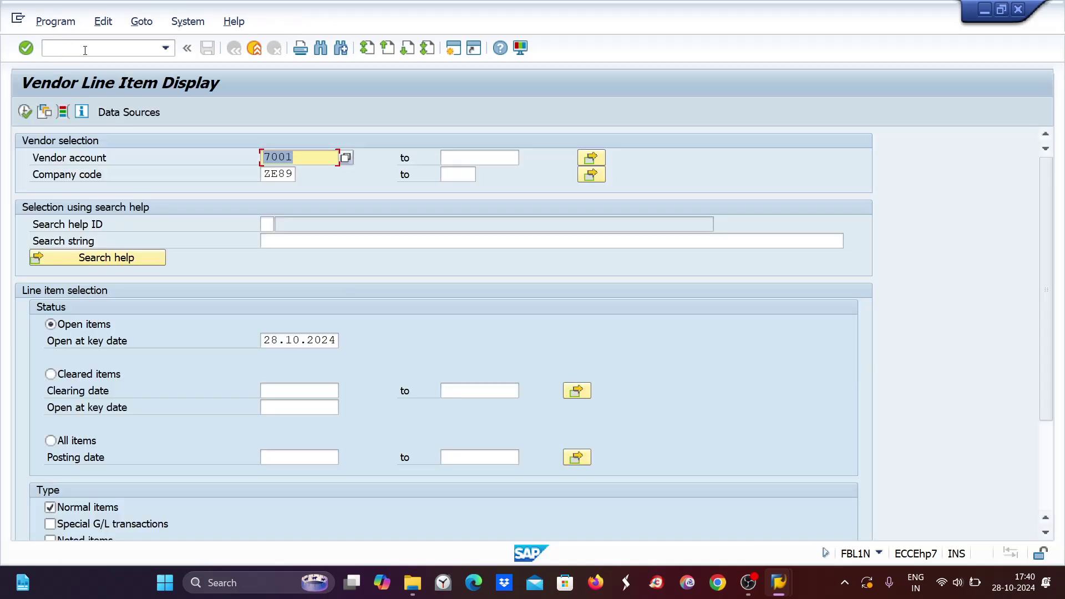
pyautogui.click(25, 112)
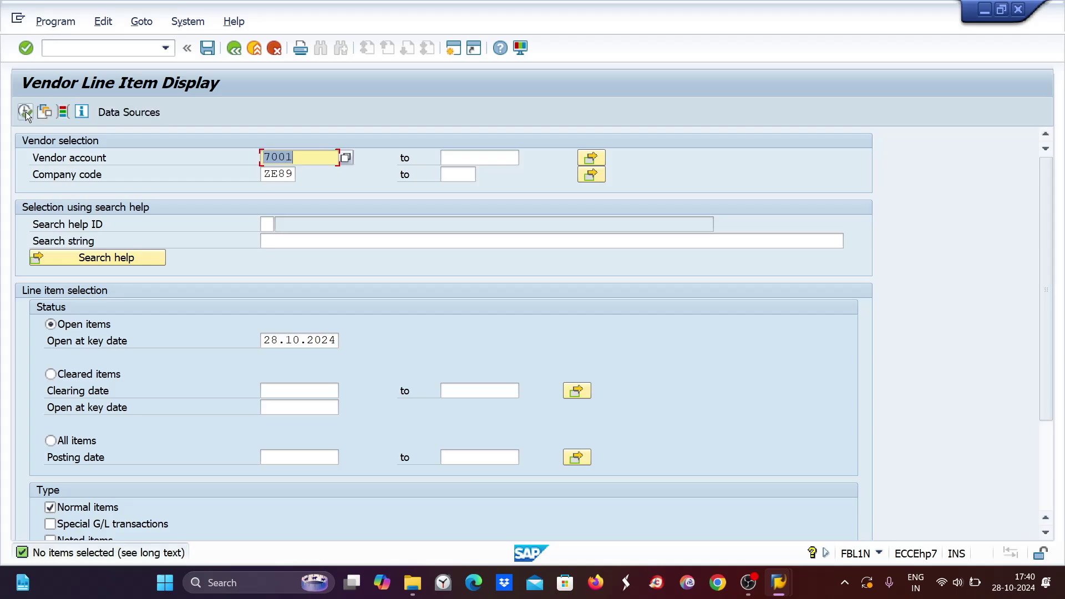
# Start a vendor invoice with transaction FB60 and enter vendor A LTD's account number.
pyautogui.click(57, 50)
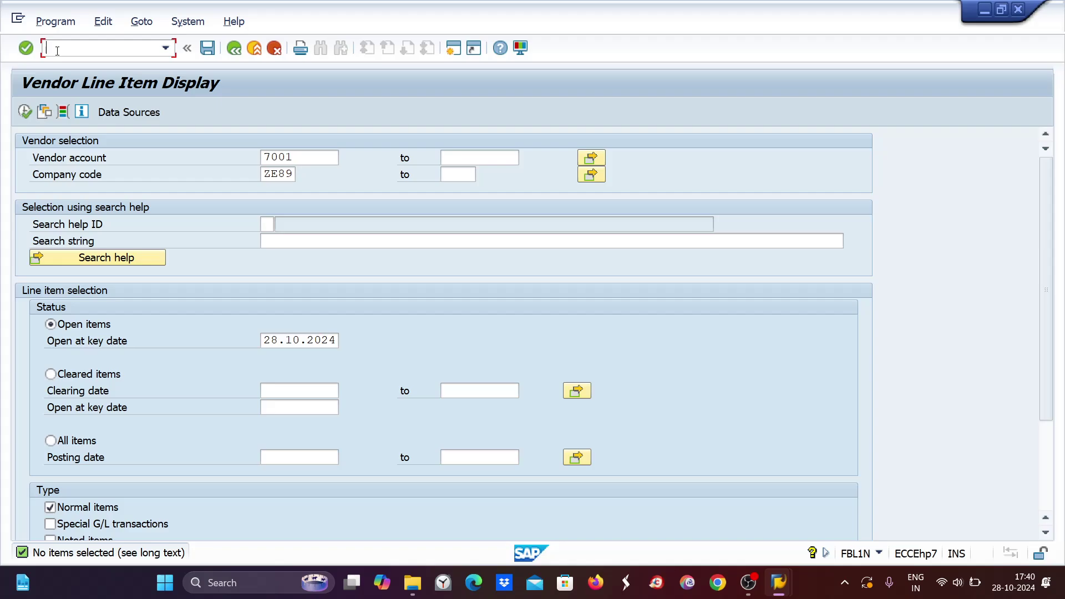
pyautogui.write('/nfb60')
pyautogui.press('Return')
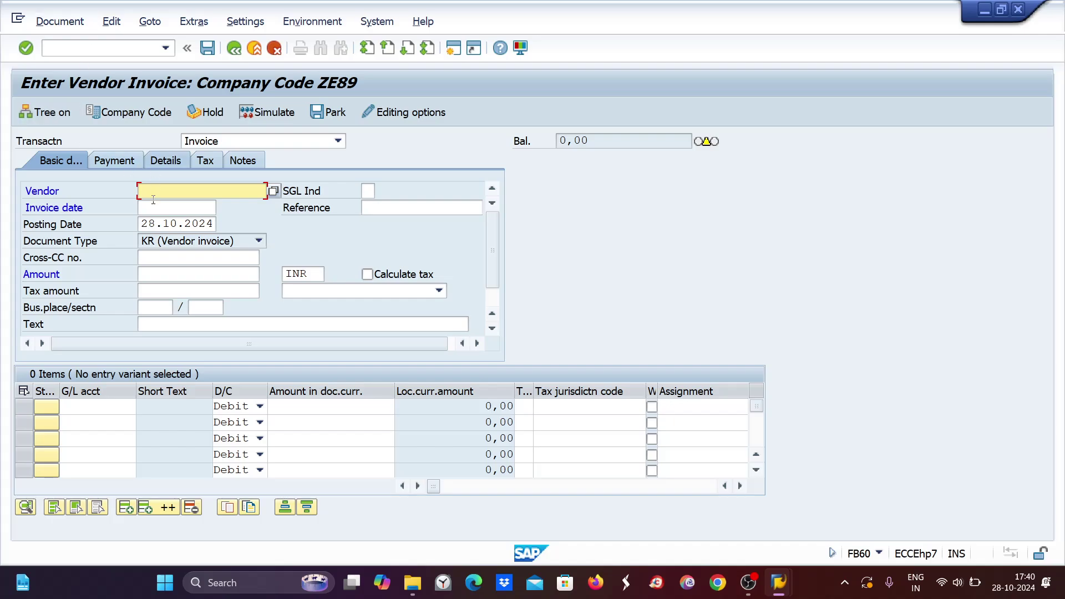
pyautogui.write('700')
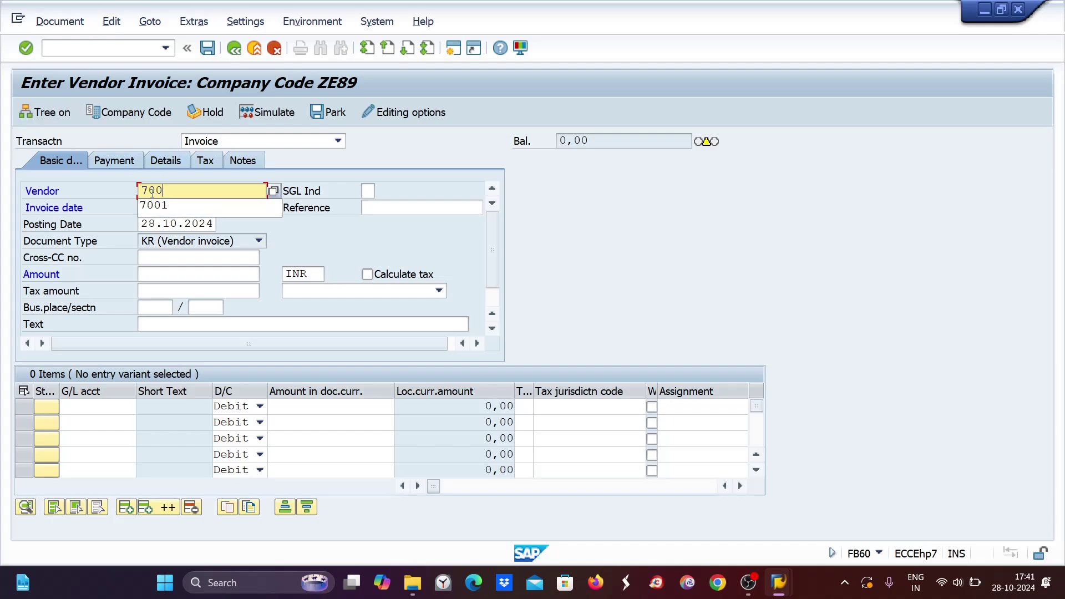
pyautogui.press('BackSpace')
pyautogui.press('BackSpace')
pyautogui.write('001')
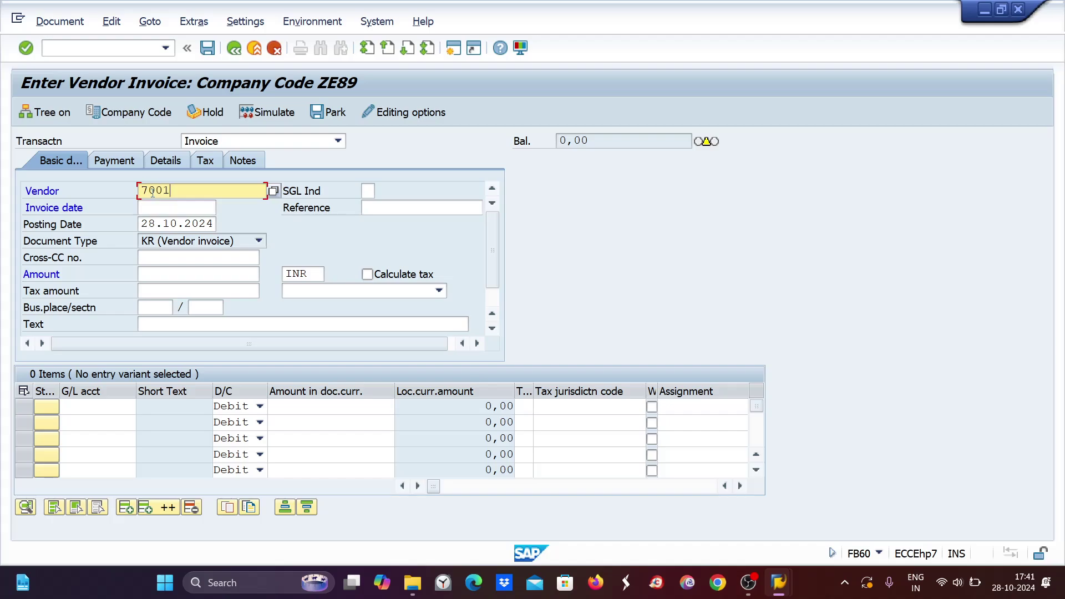
# Set both the invoice date and the posting date to 25.10.2024.
pyautogui.click(152, 211)
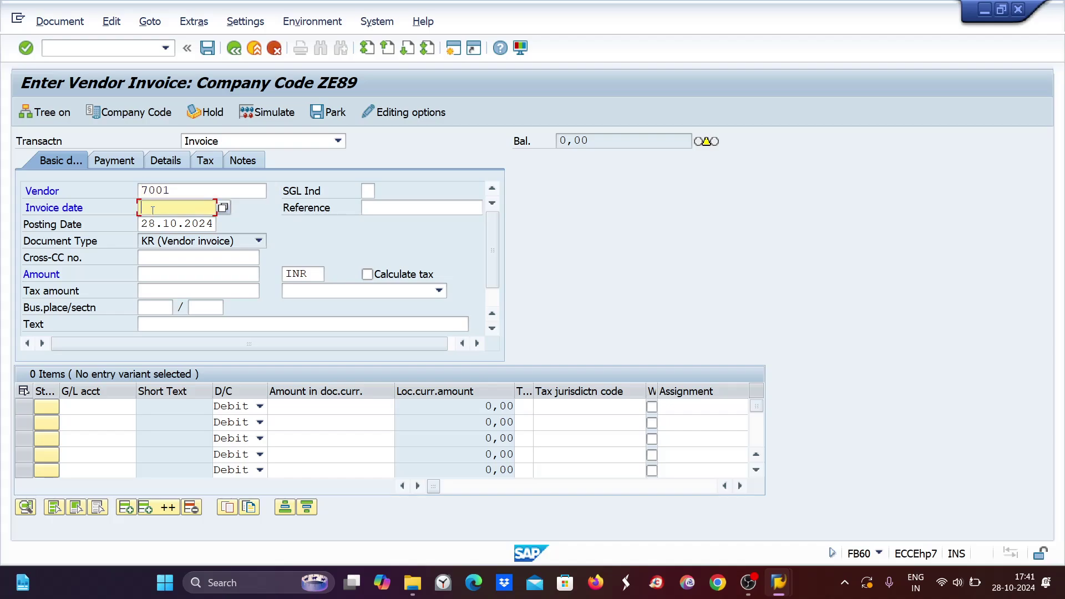
pyautogui.write('25')
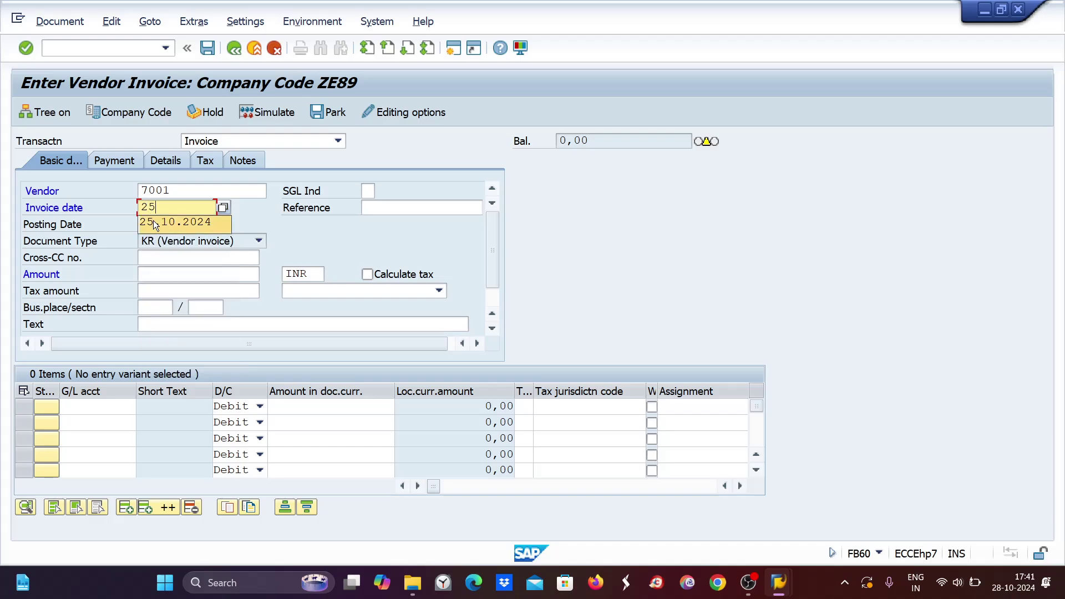
pyautogui.click(166, 222)
pyautogui.moveTo(141, 207); pyautogui.dragTo(262, 207)
pyautogui.hotkey('ctrl', 'c')
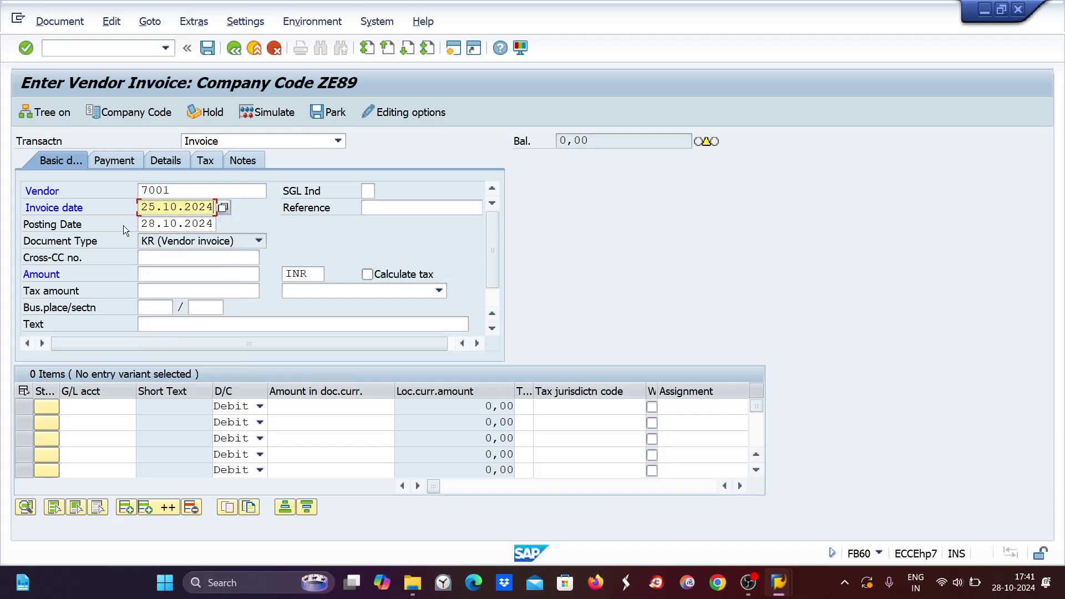
pyautogui.moveTo(142, 224); pyautogui.dragTo(255, 221)
pyautogui.hotkey('ctrl', 'v')
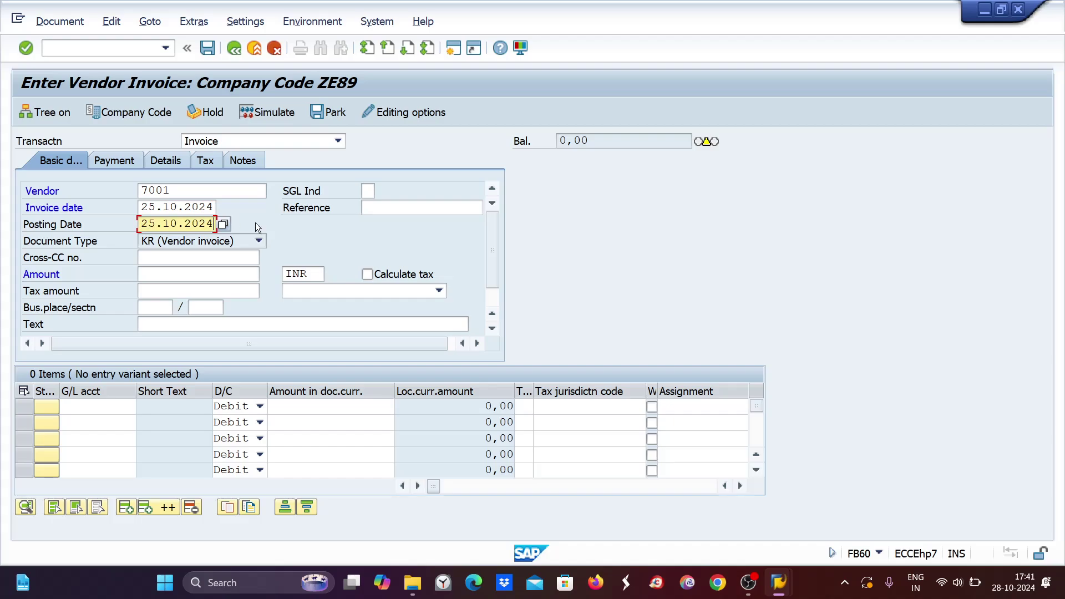
# Set the invoice amount to 1100 INR and enter the credit purchase G/L account in the first line item.
pyautogui.click(159, 276)
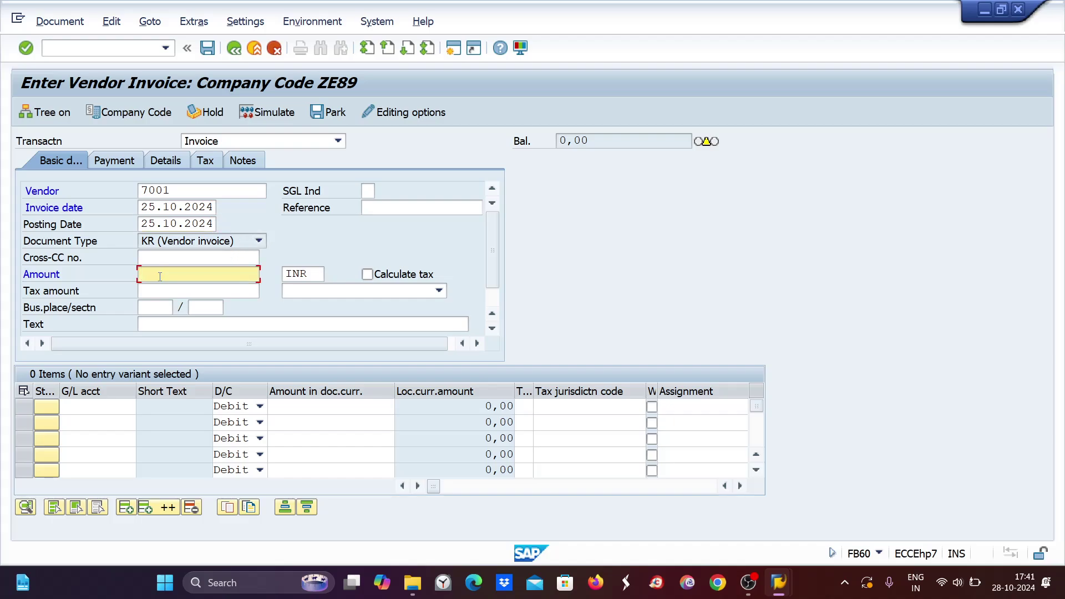
pyautogui.write('1190')
pyautogui.click(76, 408)
pyautogui.write('4')
pyautogui.click(129, 428)
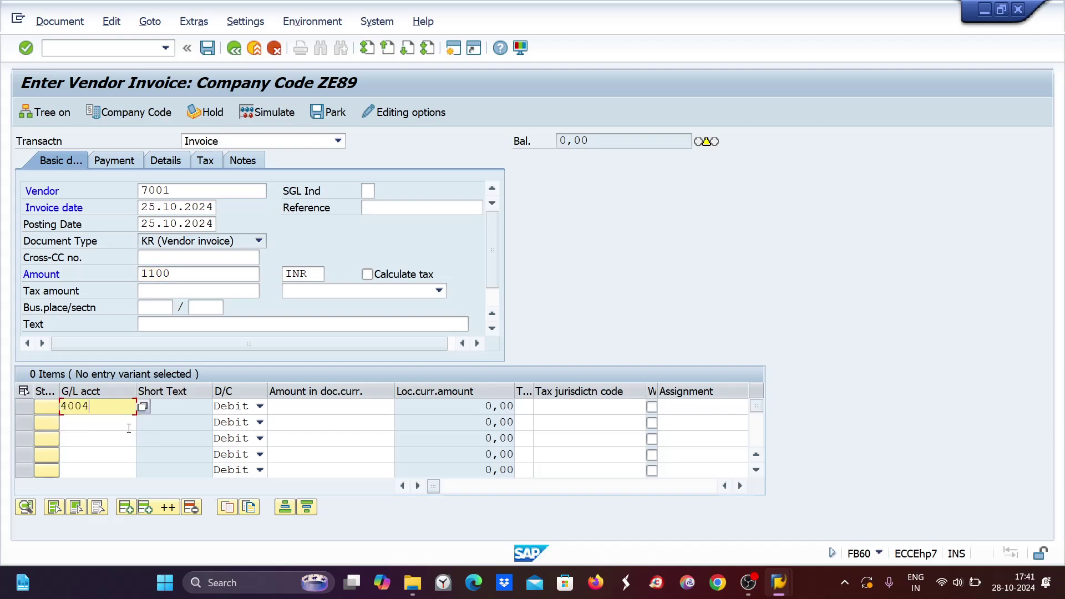
pyautogui.click(344, 406)
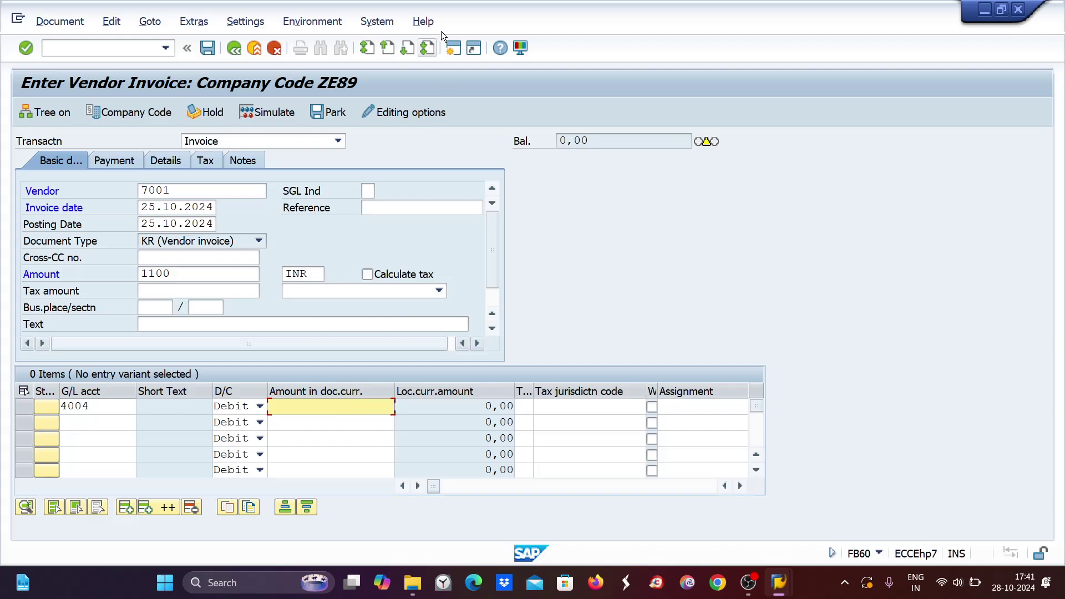
# Open the terms of payment maintenance (OBB8) in a new session and start a new entry.
pyautogui.click(453, 49)
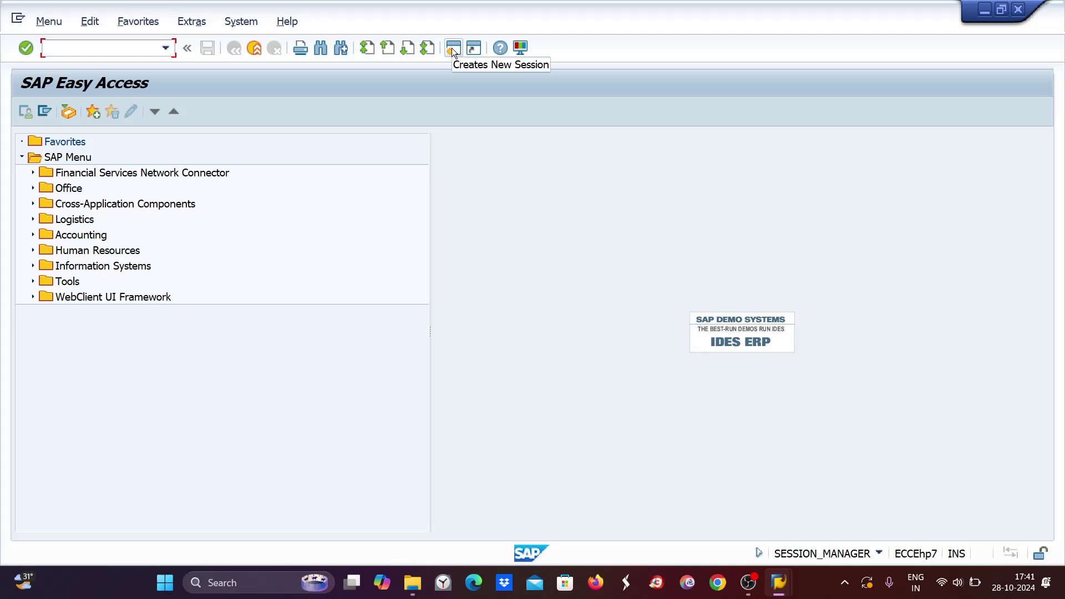
pyautogui.write('obb8')
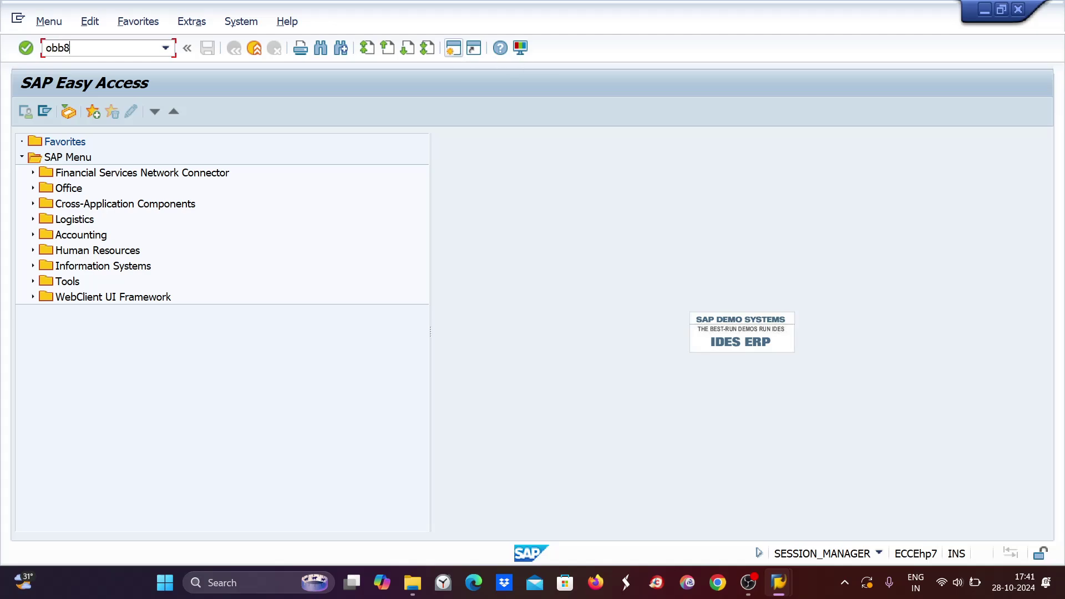
pyautogui.press('Return')
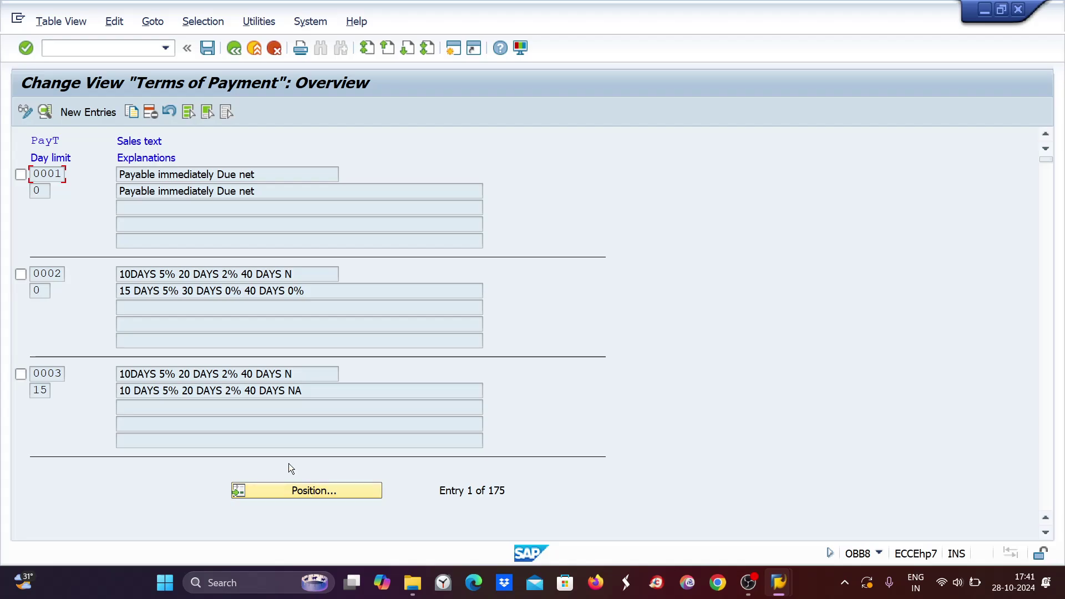
pyautogui.click(82, 111)
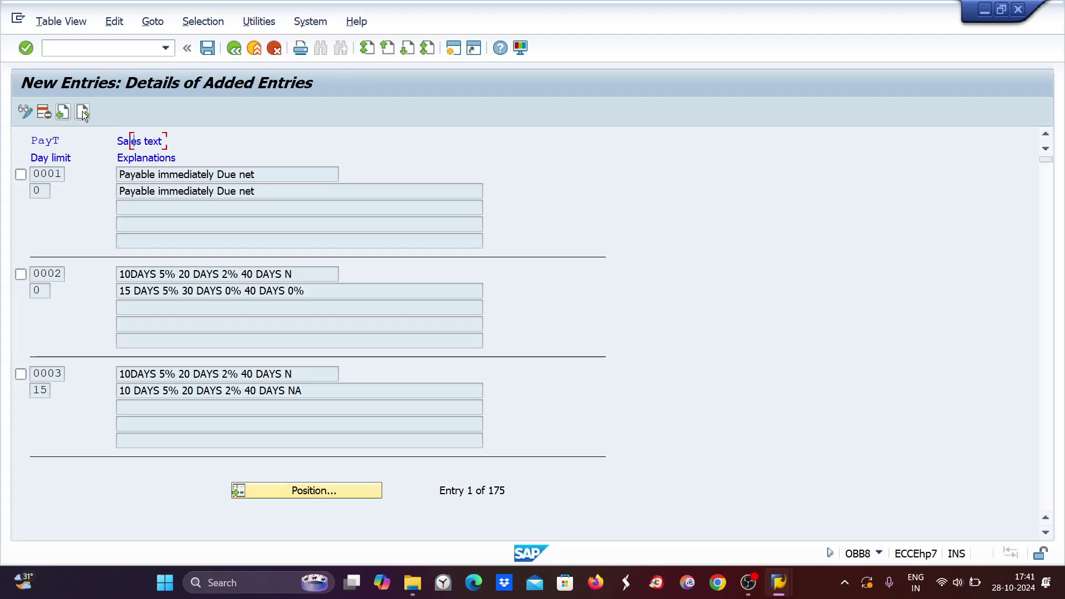
# Define payment term ZE01 with posting date as default baseline date and 1 day for the first term, and save it under the proposed customizing request.
pyautogui.write('ze01')
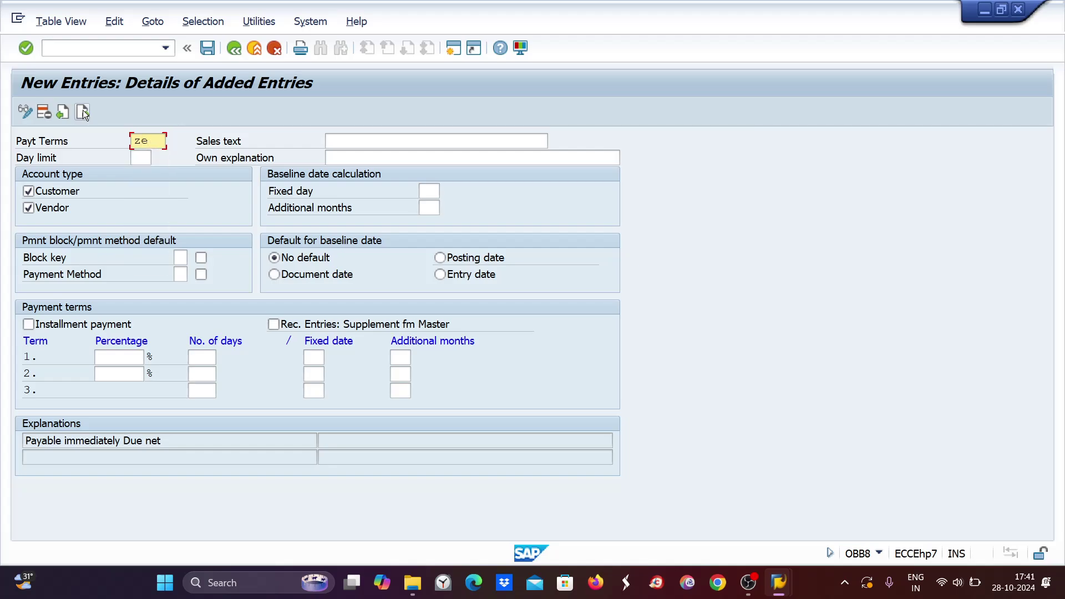
pyautogui.click(443, 259)
pyautogui.click(211, 357)
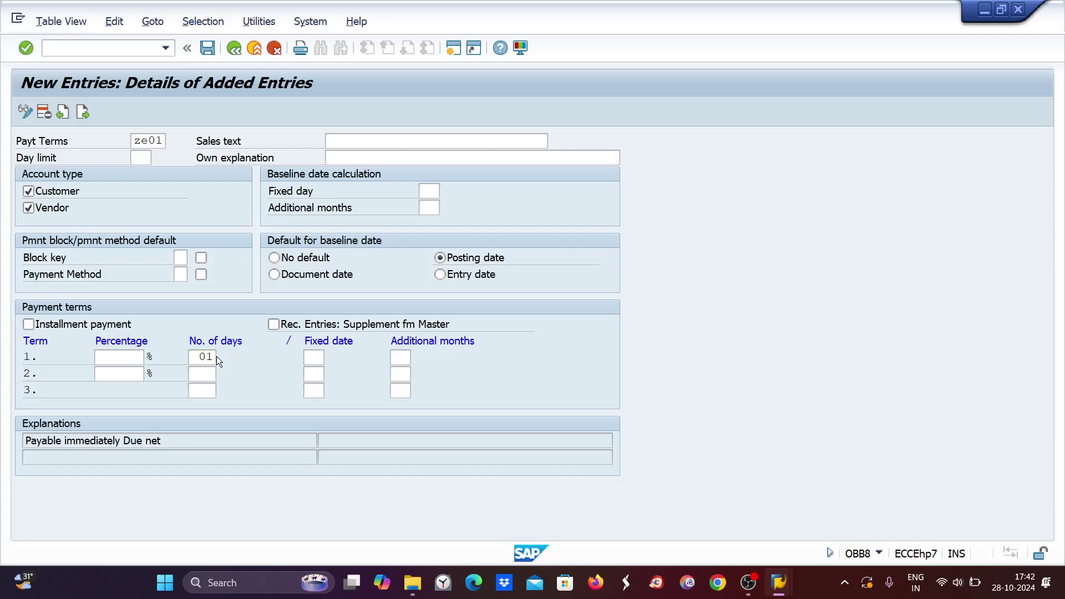
pyautogui.press('Return')
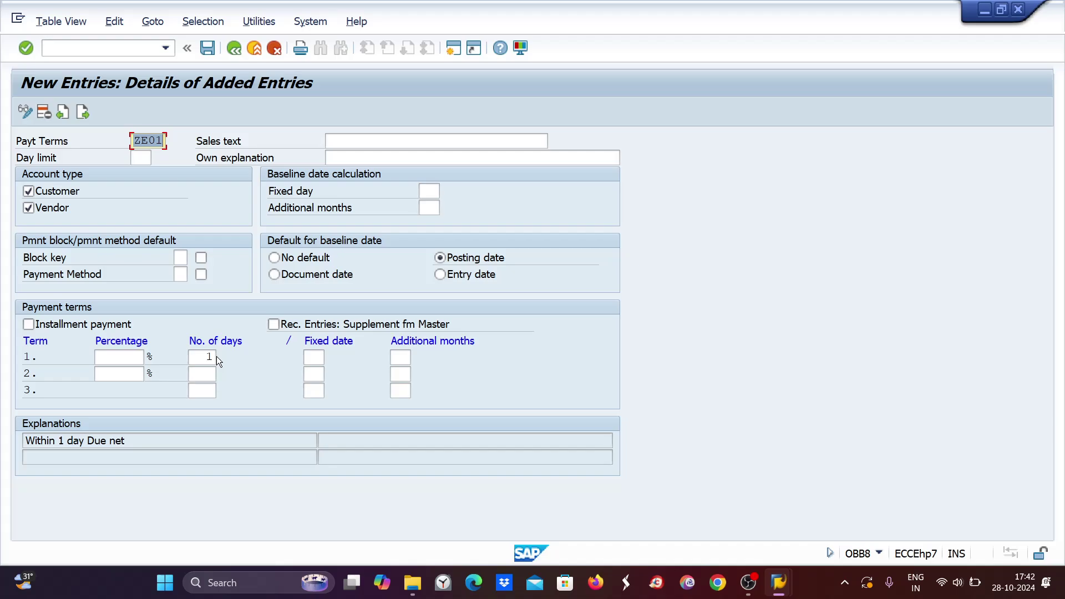
pyautogui.hotkey('ctrl', 's')
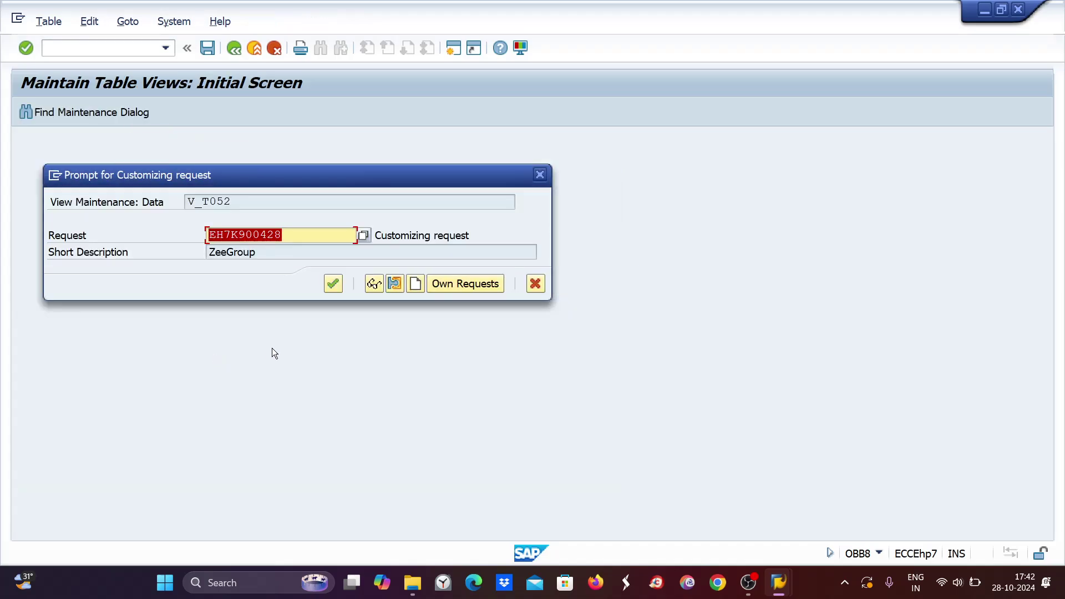
pyautogui.click(333, 283)
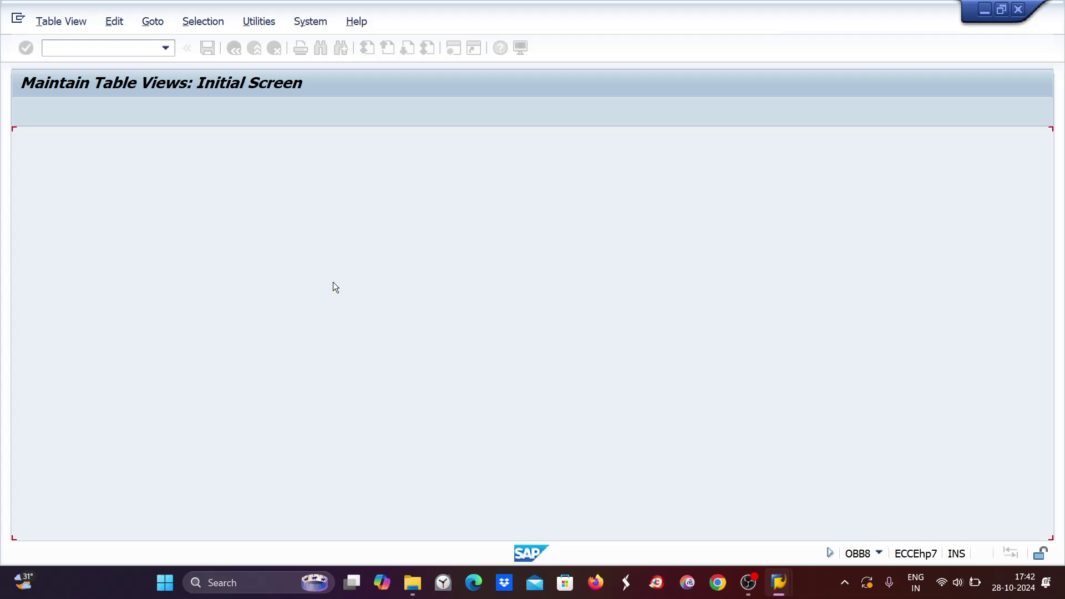
# Assign payment term ZE01 to vendor A LTD in the company code payment transactions using XK02, and save the vendor.
pyautogui.click(62, 45)
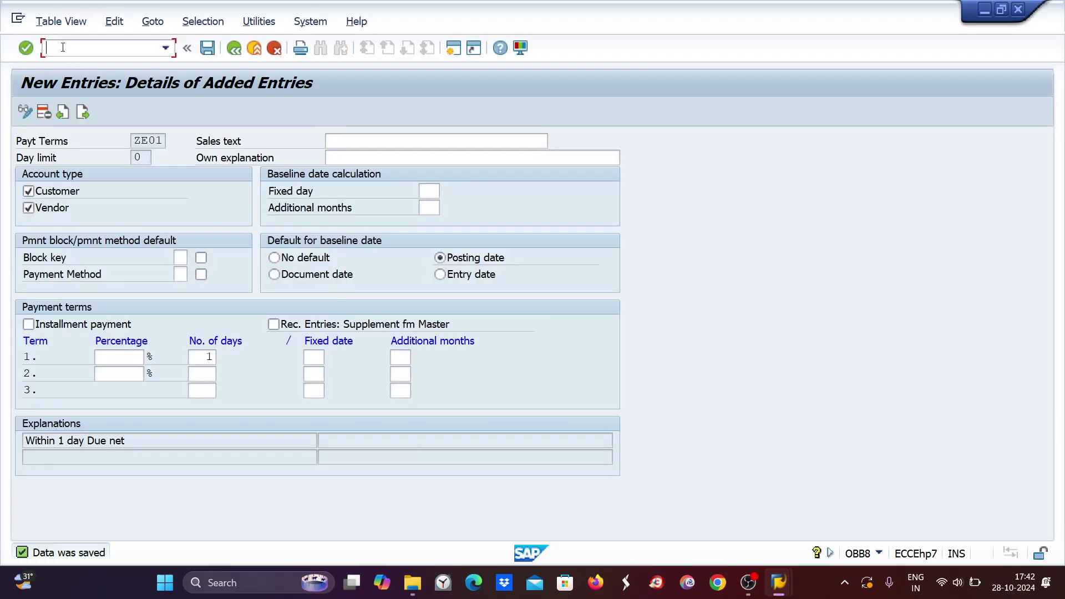
pyautogui.write('/nxk02')
pyautogui.press('Return')
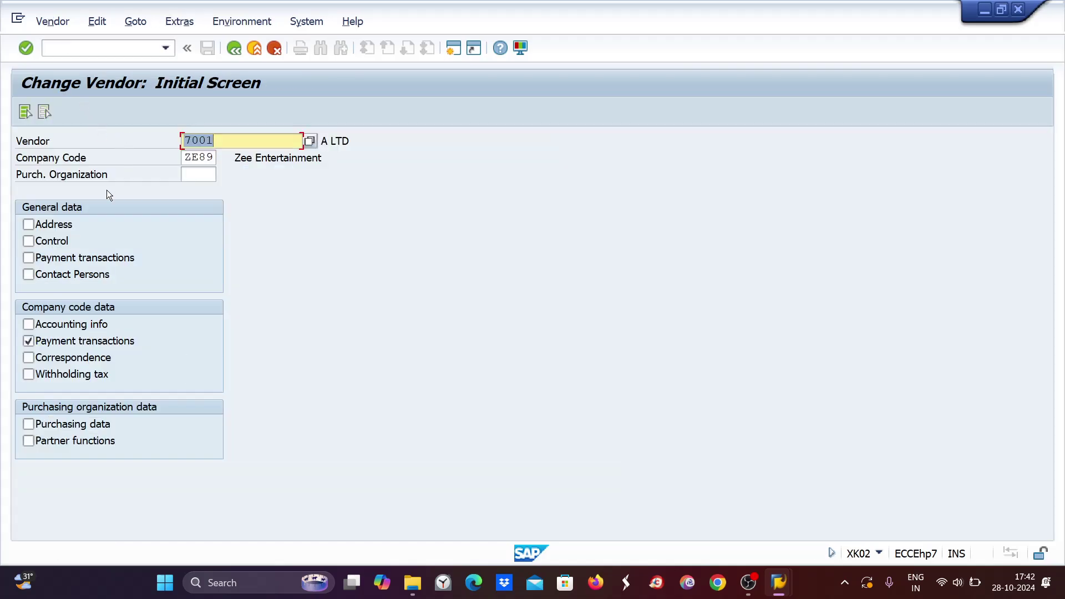
pyautogui.press('Return')
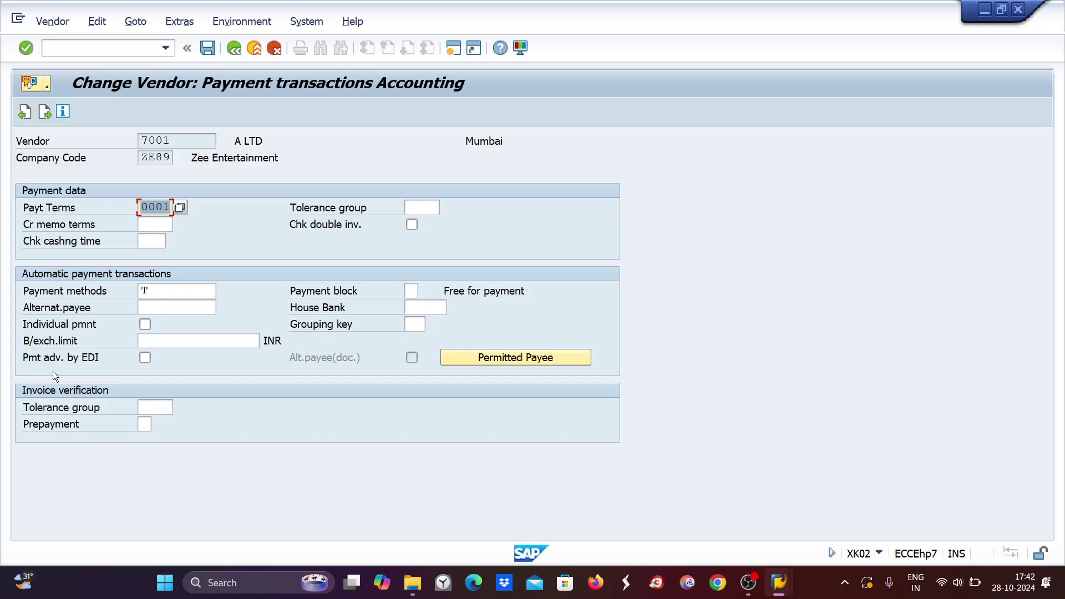
pyautogui.write('ze01')
pyautogui.press('Return')
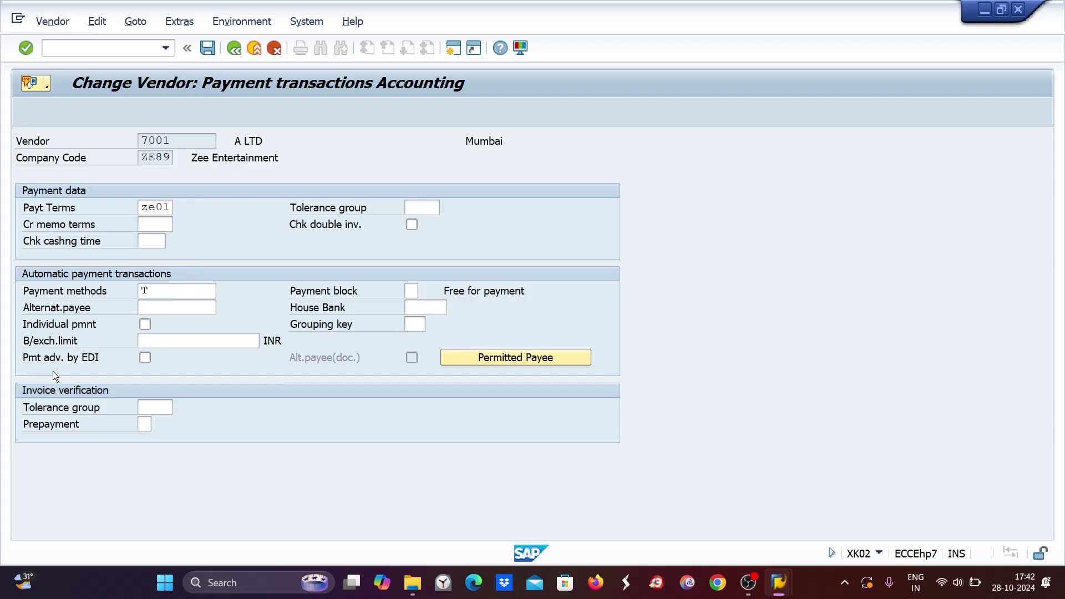
pyautogui.click(280, 337)
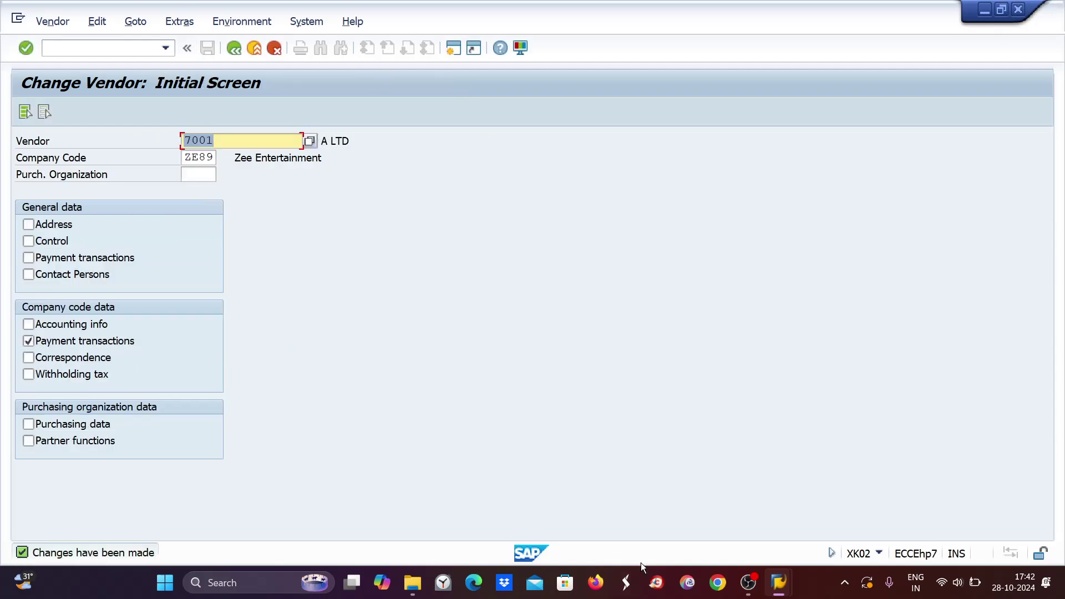
# Return to the vendor invoice session and enter 1100 as the debit amount of the credit purchase line.
pyautogui.moveTo(778, 587)
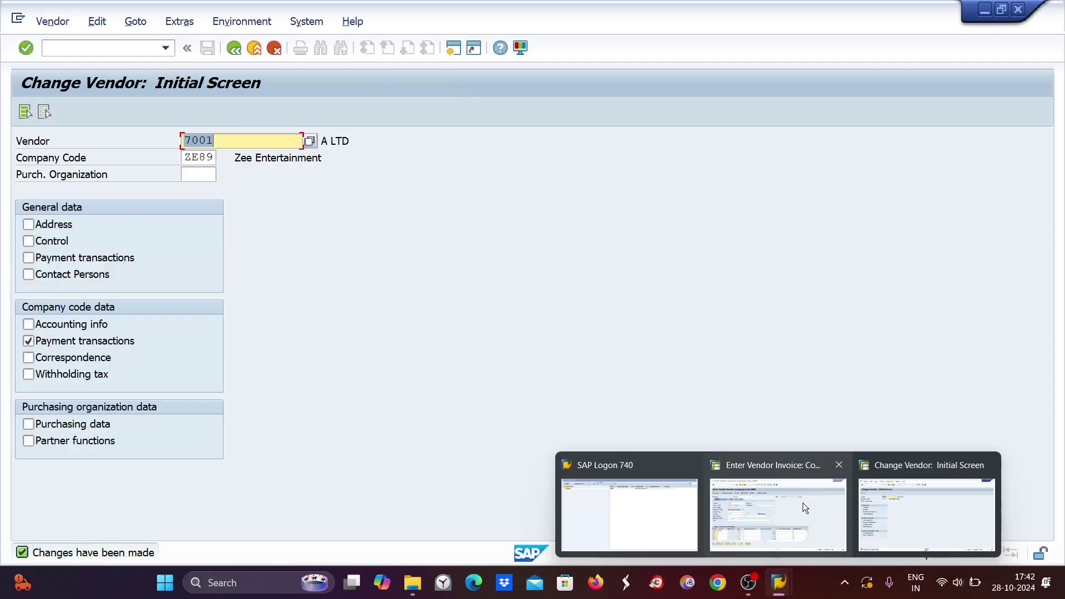
pyautogui.click(1017, 10)
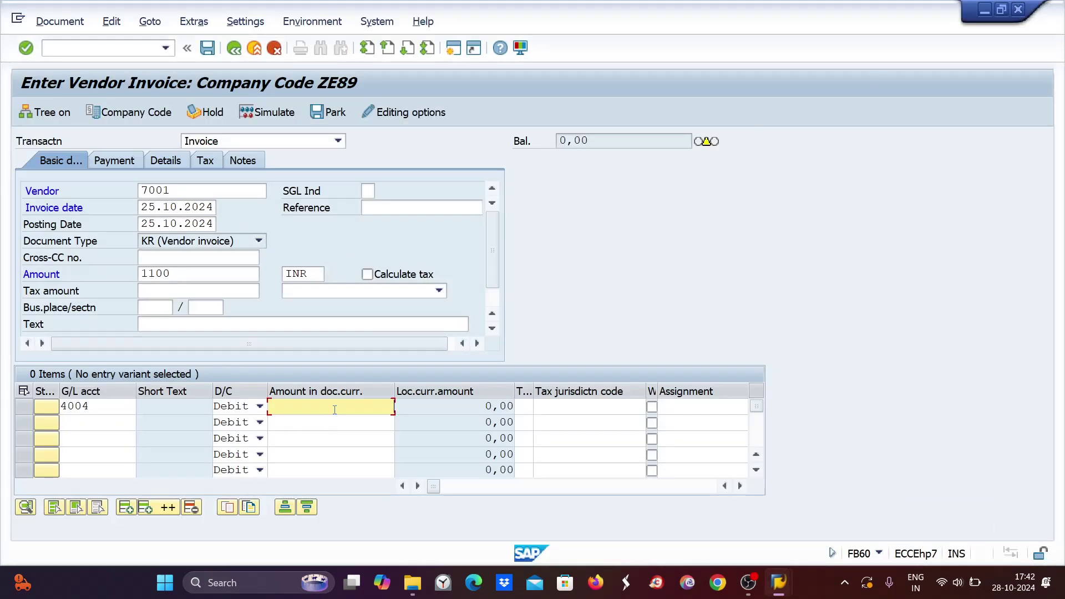
pyautogui.write('1100')
pyautogui.press('Return')
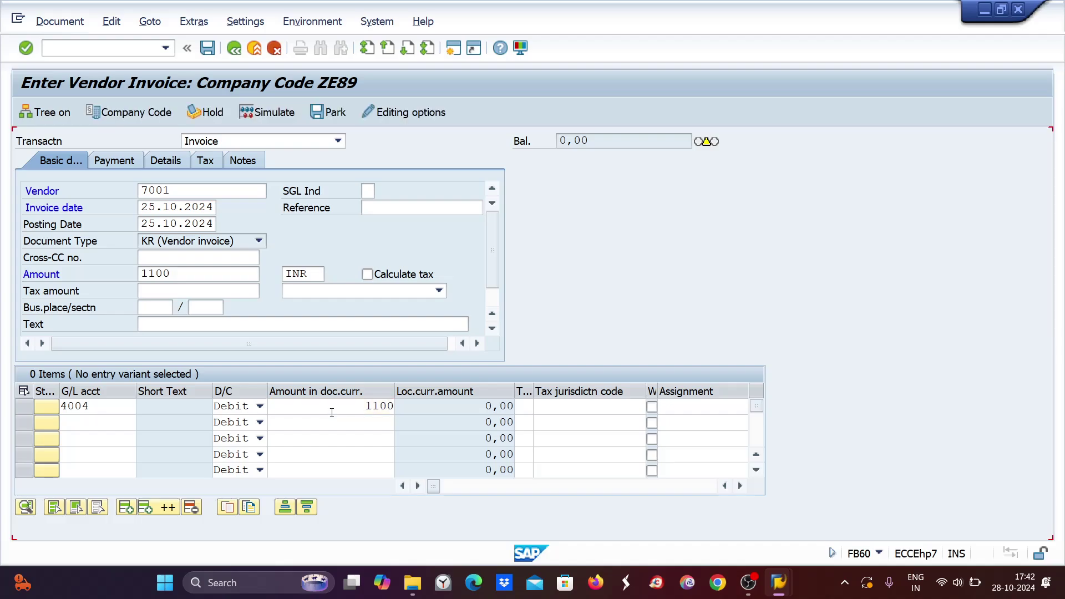
pyautogui.press('Return')
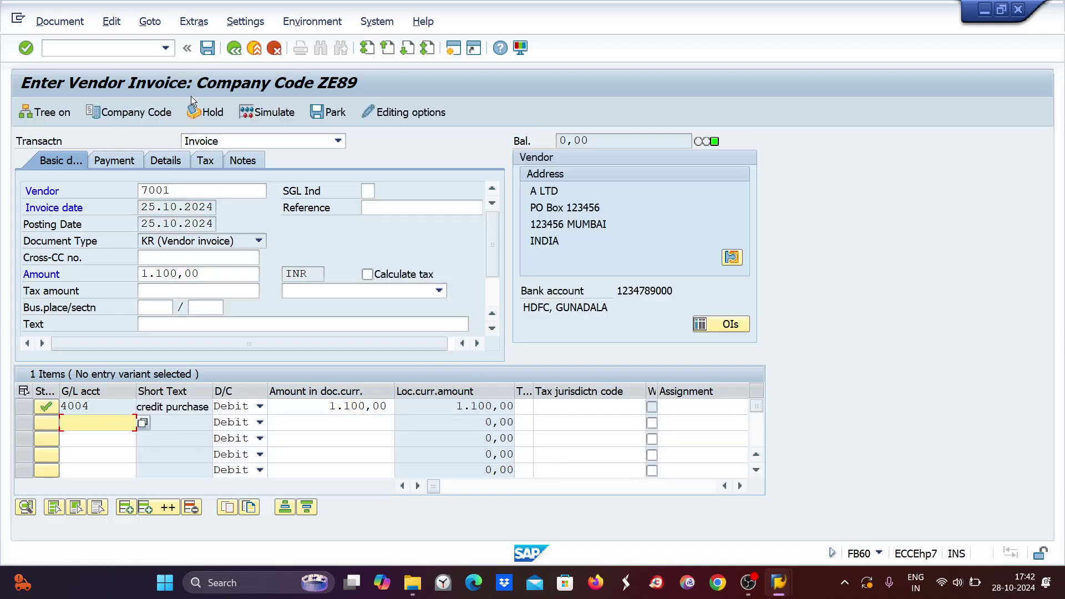
# Check the invoice's payment terms and due date, then simulate and post the invoice.
pyautogui.click(104, 160)
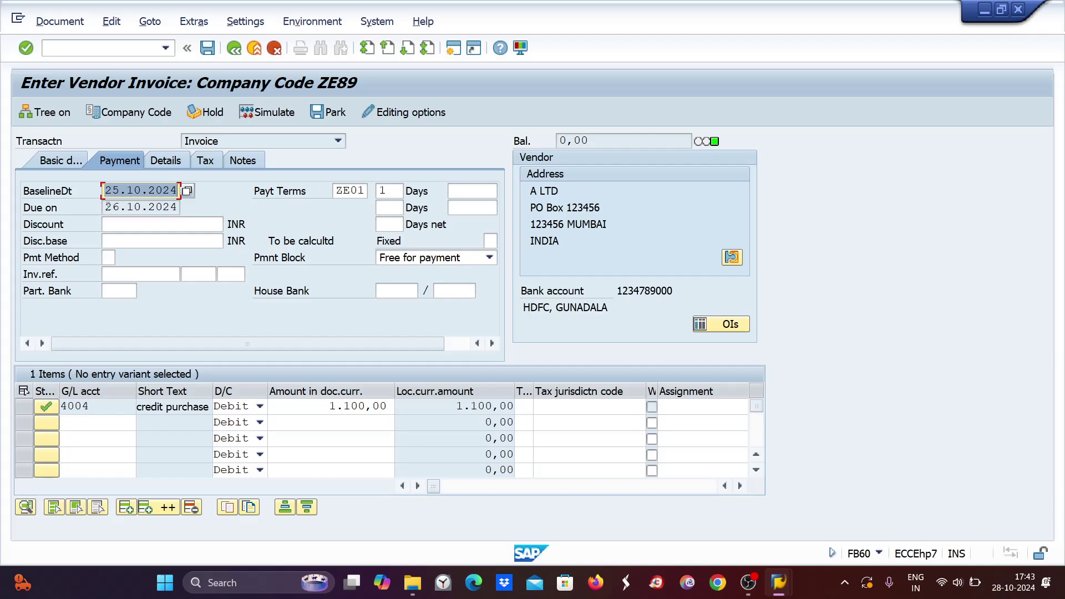
pyautogui.moveTo(105, 206); pyautogui.dragTo(179, 206)
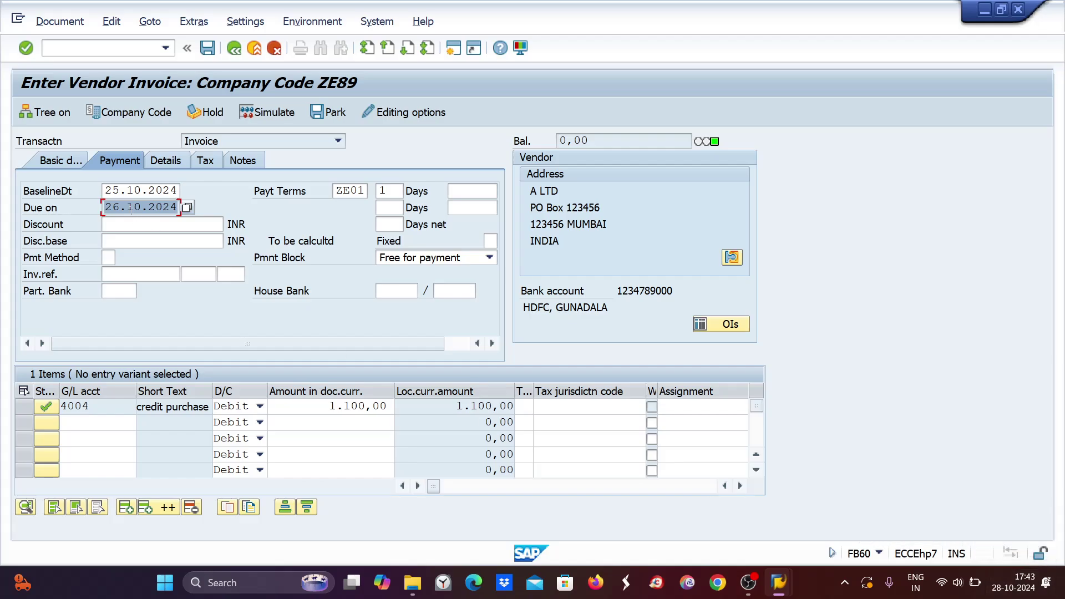
pyautogui.click(269, 111)
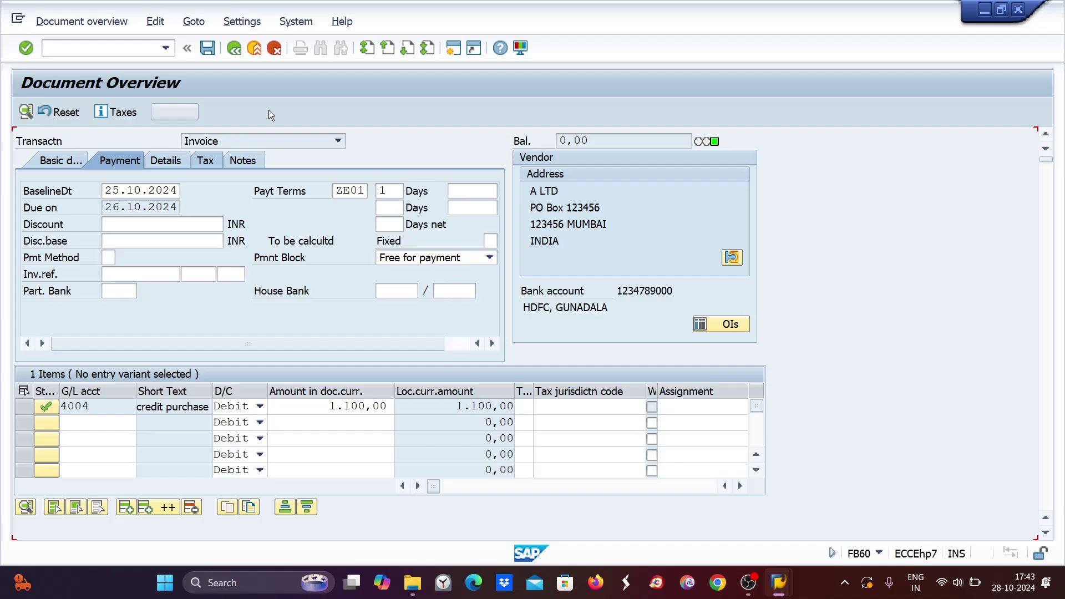
pyautogui.click(208, 47)
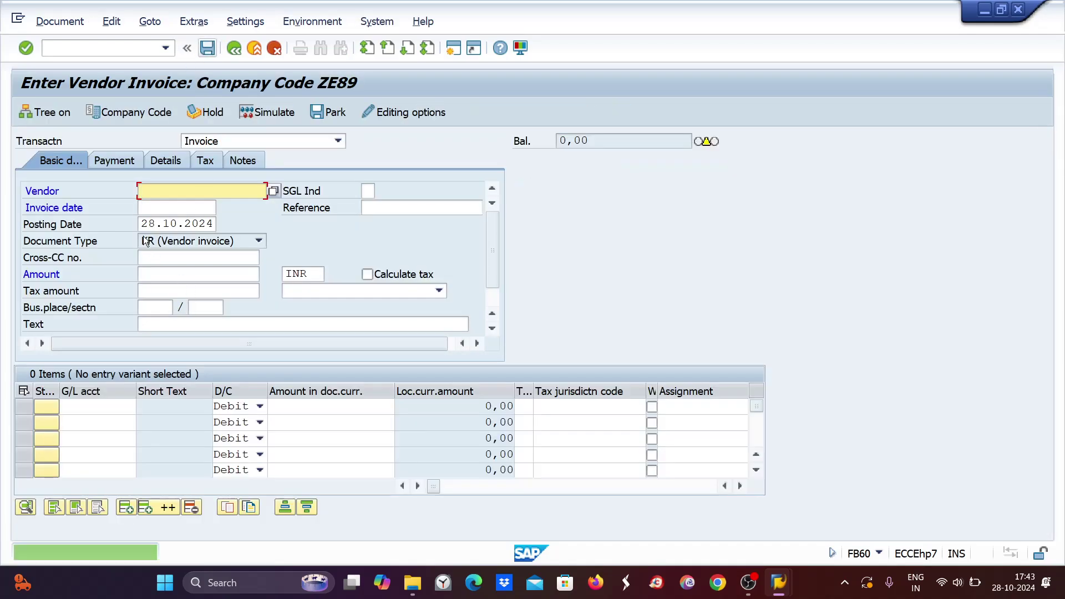
# Start a new invoice for vendor A LTD with 26.10.2024 as both invoice date and posting date.
pyautogui.write('7001')
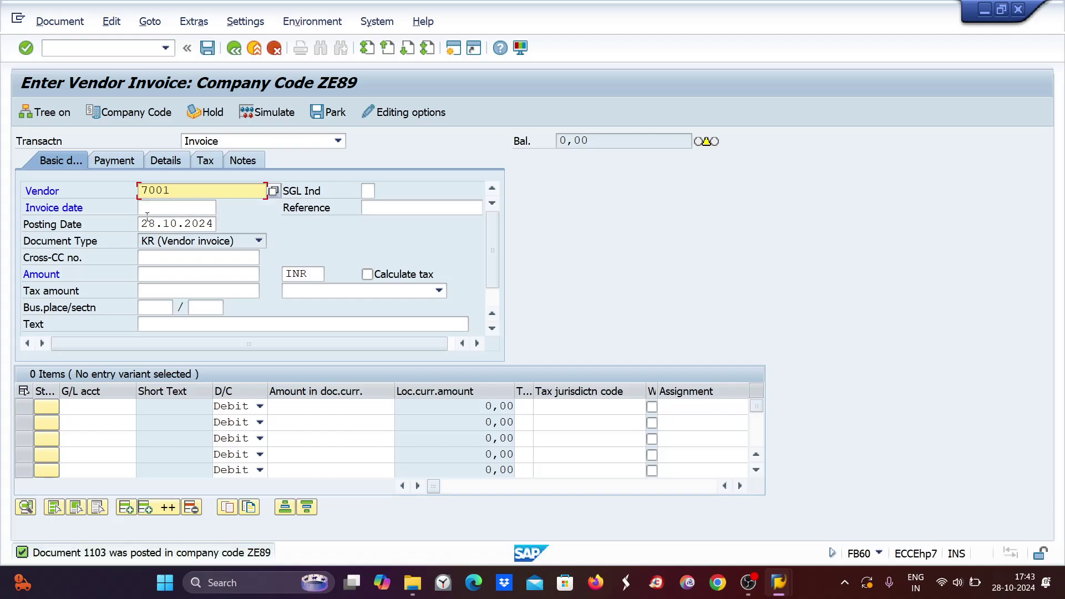
pyautogui.click(150, 212)
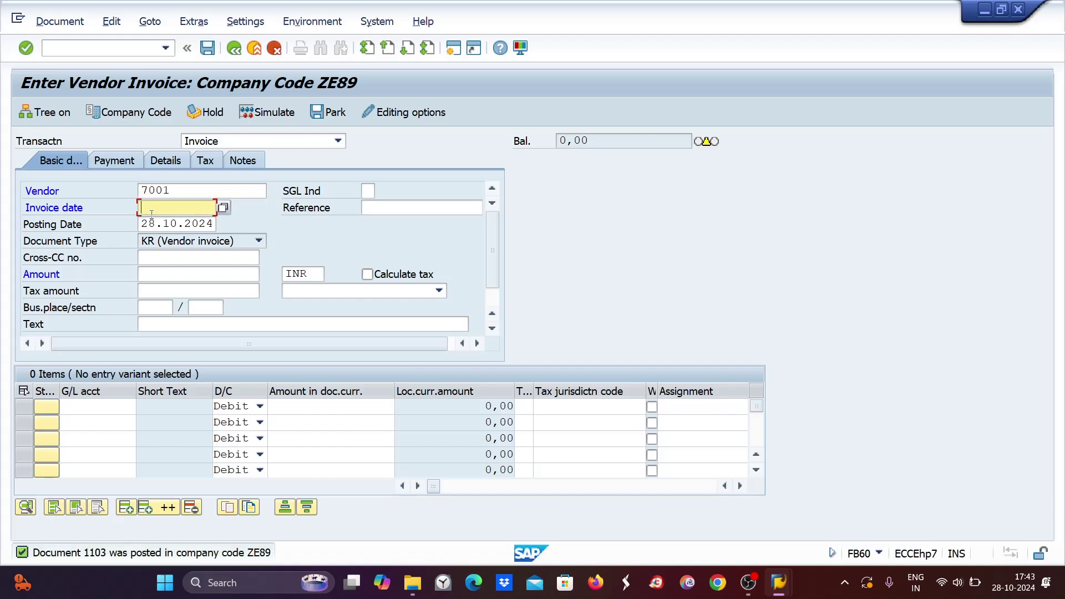
pyautogui.write('26')
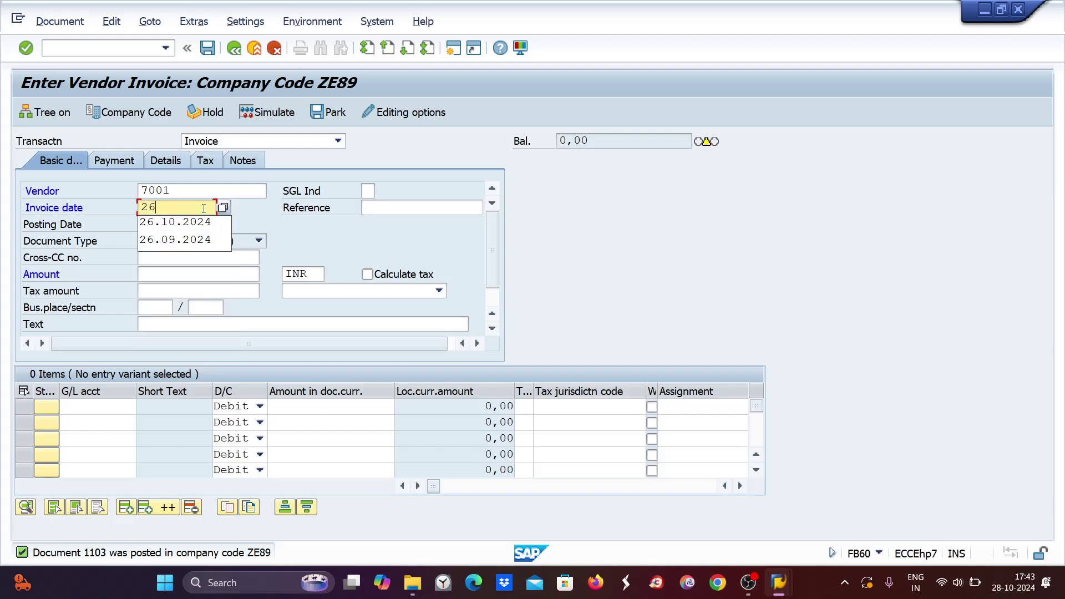
pyautogui.press('Down')
pyautogui.press('Return')
pyautogui.moveTo(140, 207); pyautogui.dragTo(233, 209)
pyautogui.hotkey('ctrl', 'c')
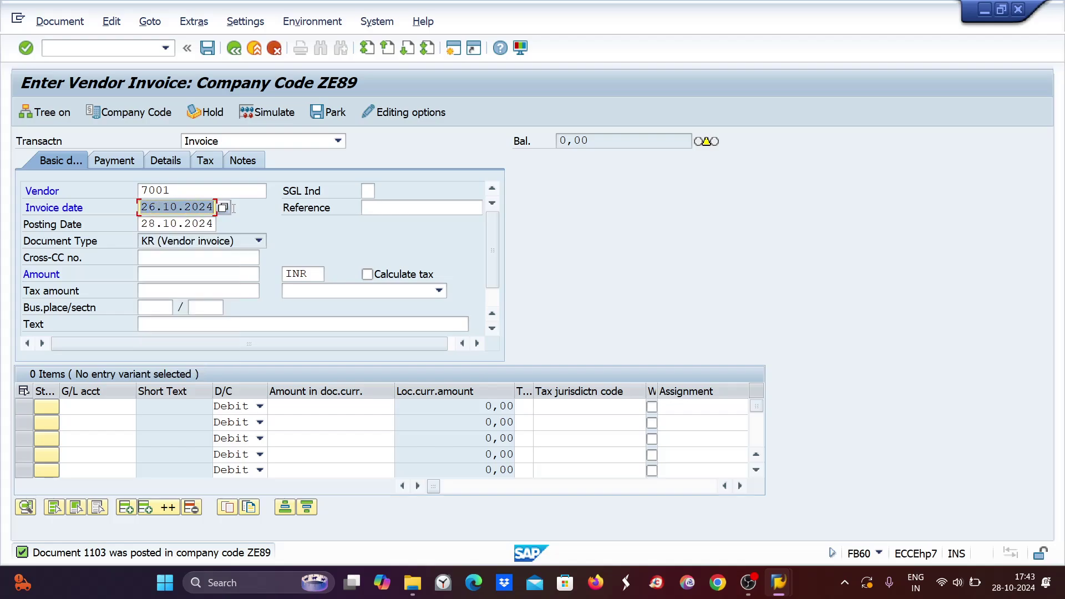
pyautogui.moveTo(140, 223); pyautogui.dragTo(236, 225)
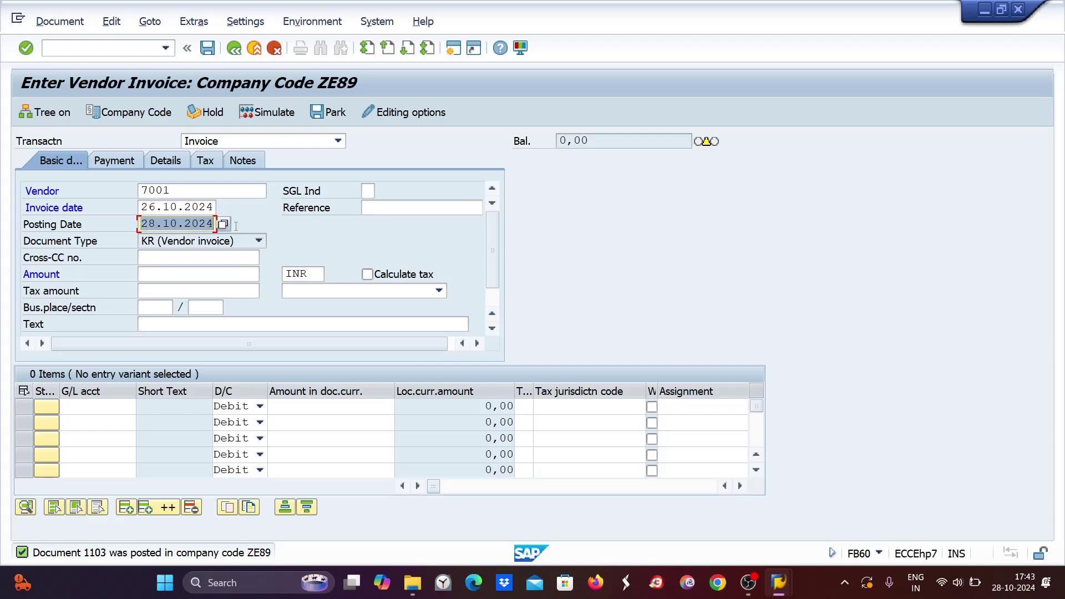
pyautogui.hotkey('ctrl', 'v')
# Enter 1200 as the invoice amount and as the debit to G/L account 4004, then simulate and post the invoice.
pyautogui.click(158, 277)
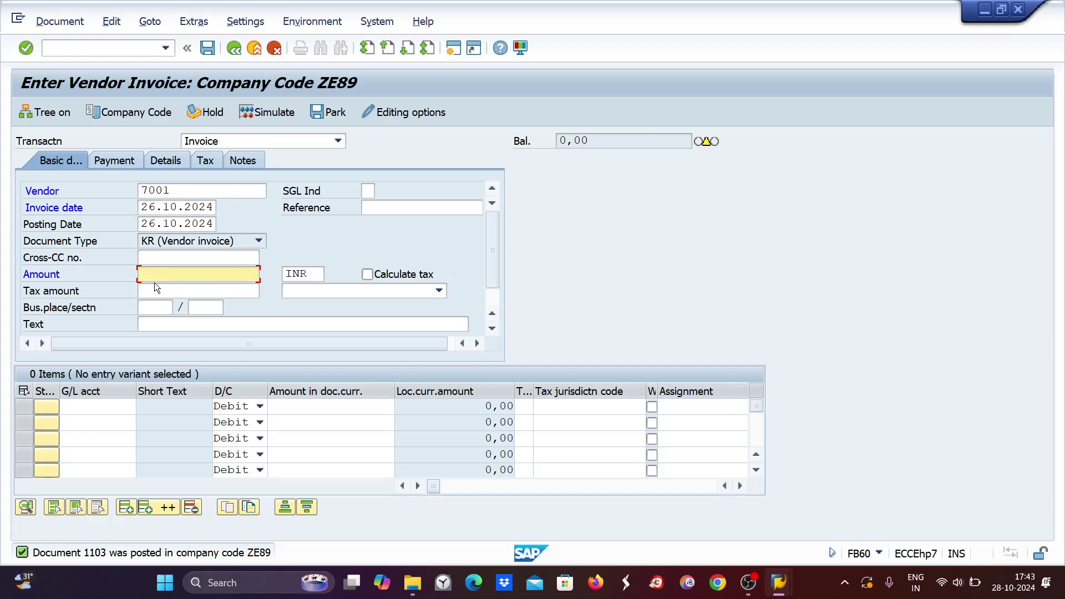
pyautogui.write('1200')
pyautogui.click(78, 407)
pyautogui.write('4')
pyautogui.click(79, 420)
pyautogui.click(325, 409)
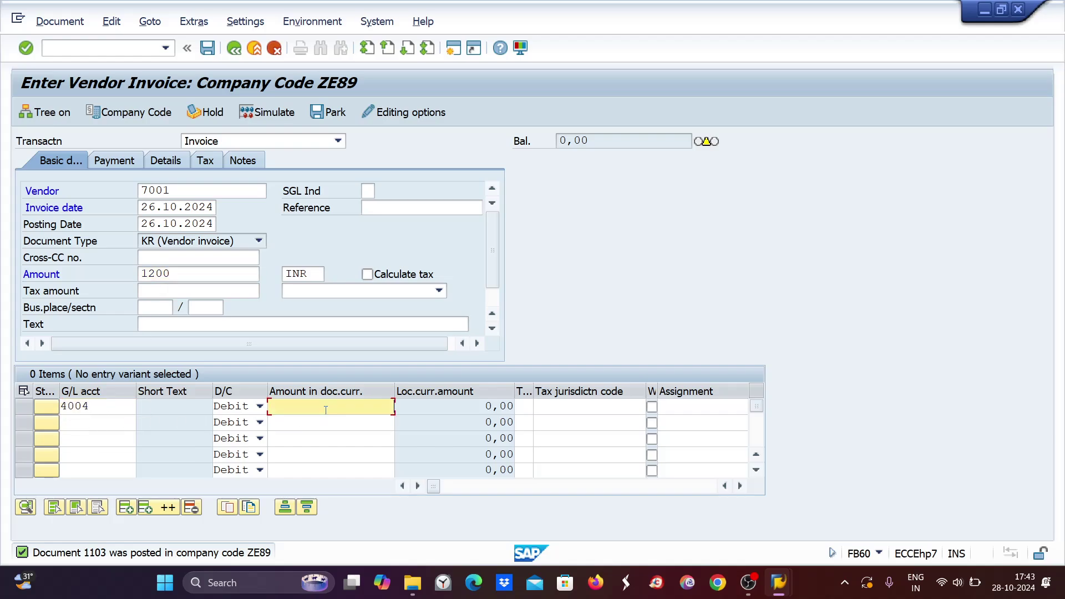
pyautogui.write('1200')
pyautogui.press('Return')
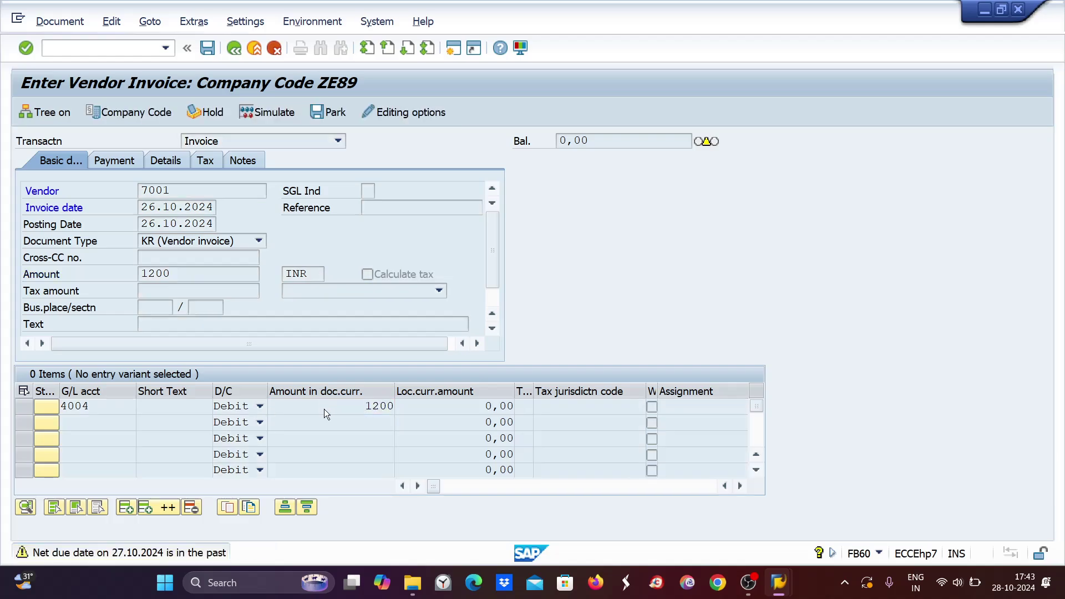
pyautogui.press('Return')
pyautogui.click(274, 114)
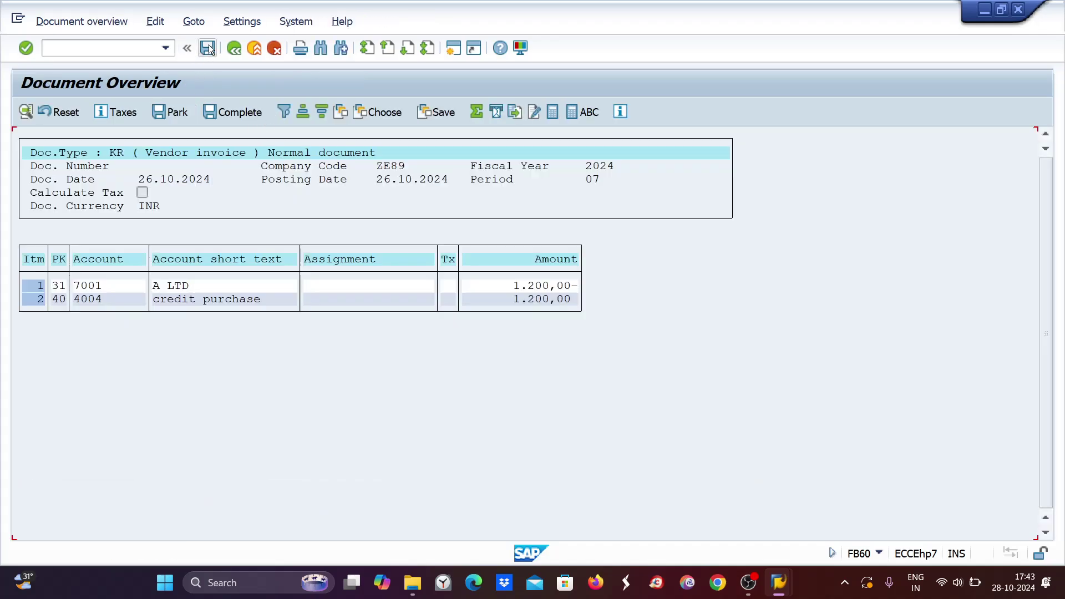
pyautogui.click(209, 49)
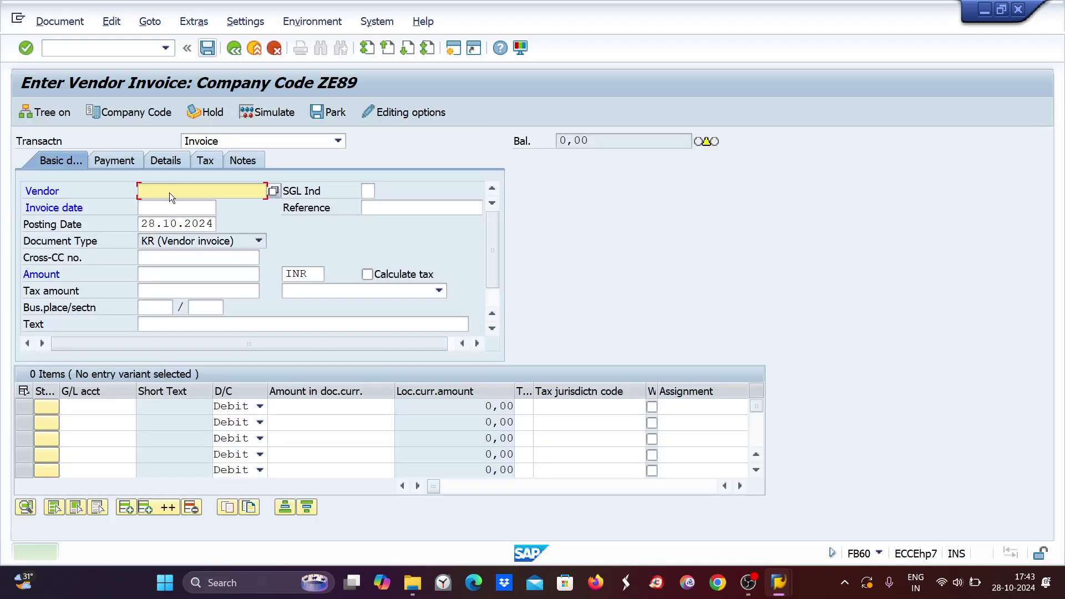
# Start another invoice for vendor A LTD with 27.10.2024 as both invoice date and posting date.
pyautogui.write('7001')
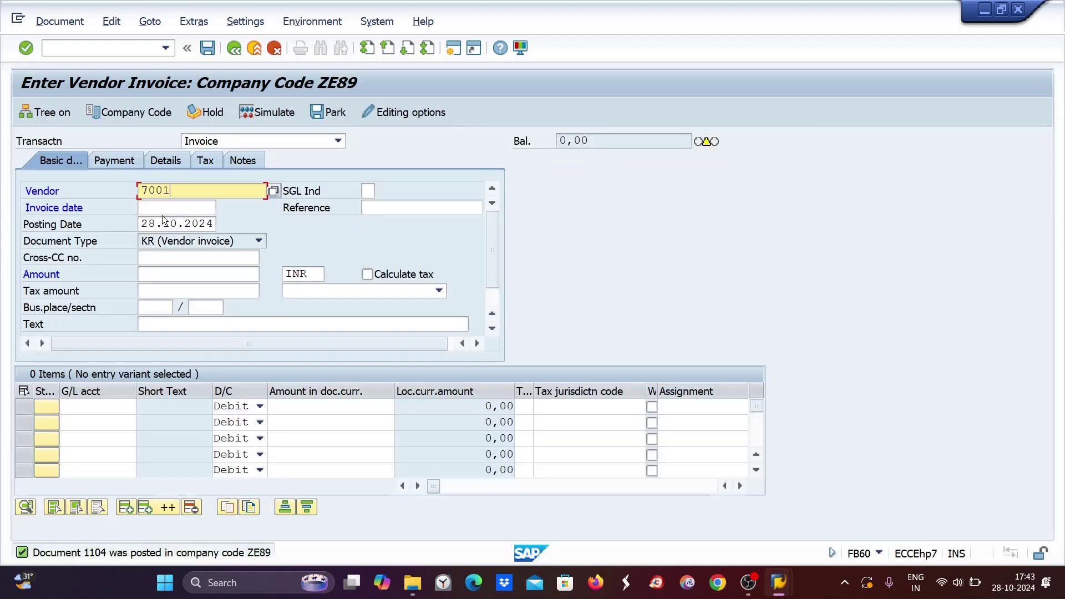
pyautogui.click(159, 210)
pyautogui.write('27')
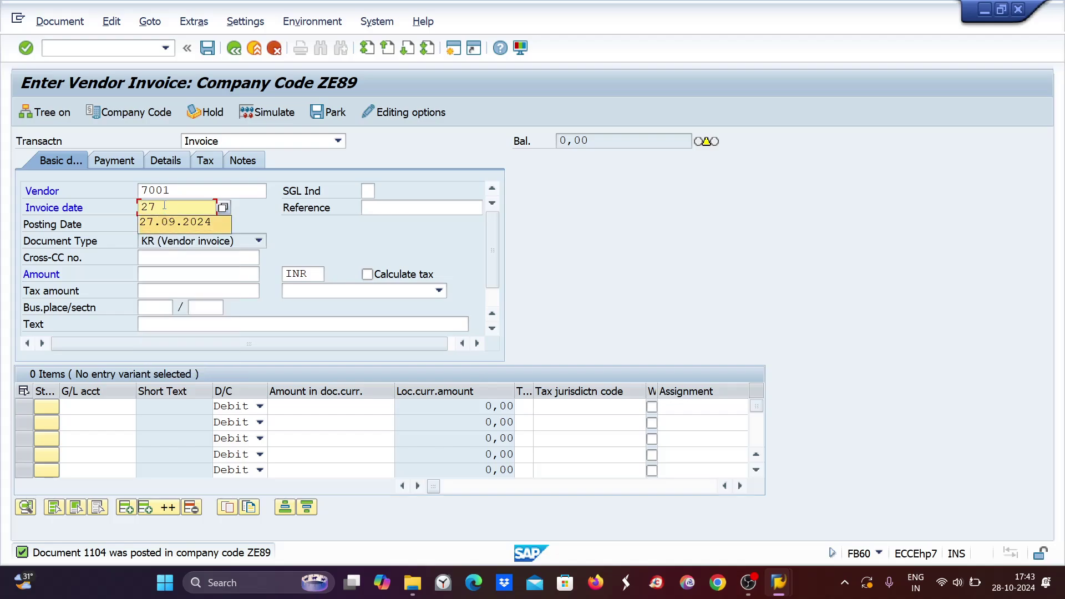
pyautogui.write('.10.2')
pyautogui.write('024')
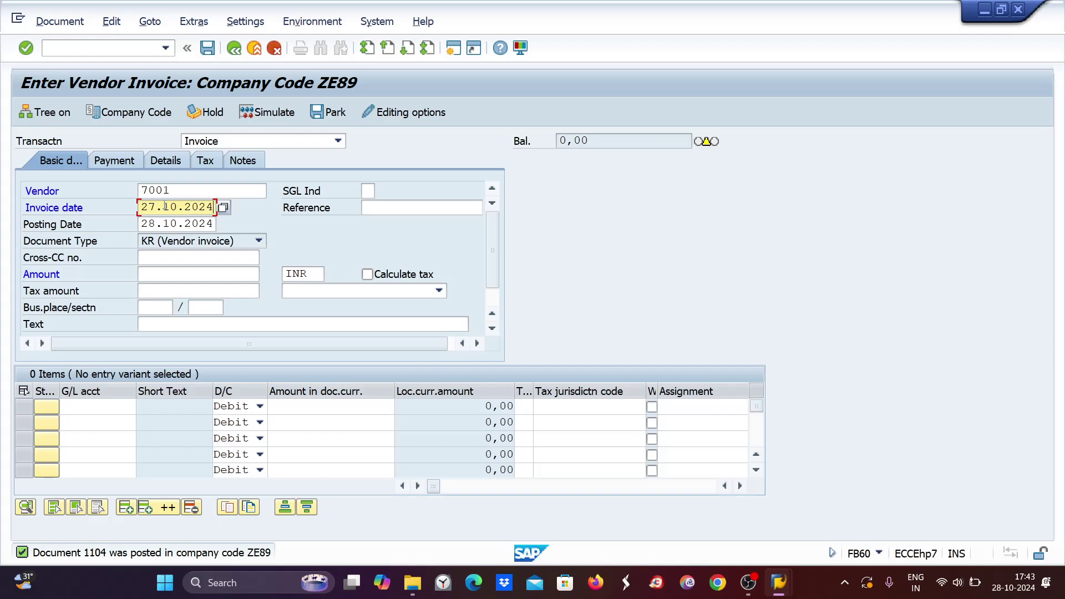
pyautogui.moveTo(140, 206); pyautogui.dragTo(216, 206)
pyautogui.hotkey('ctrl', 'c')
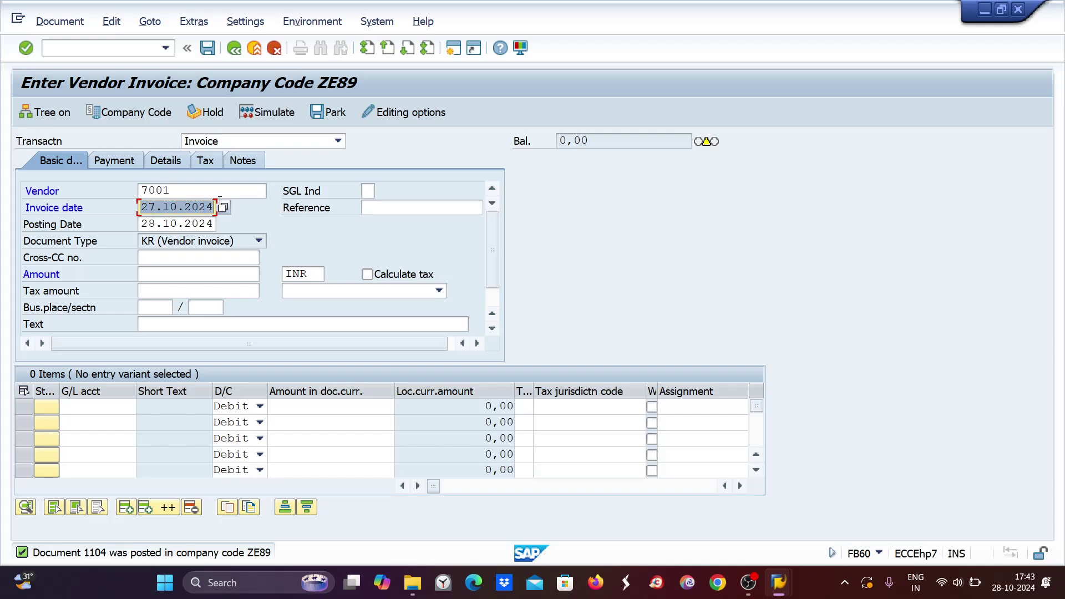
pyautogui.click(221, 207)
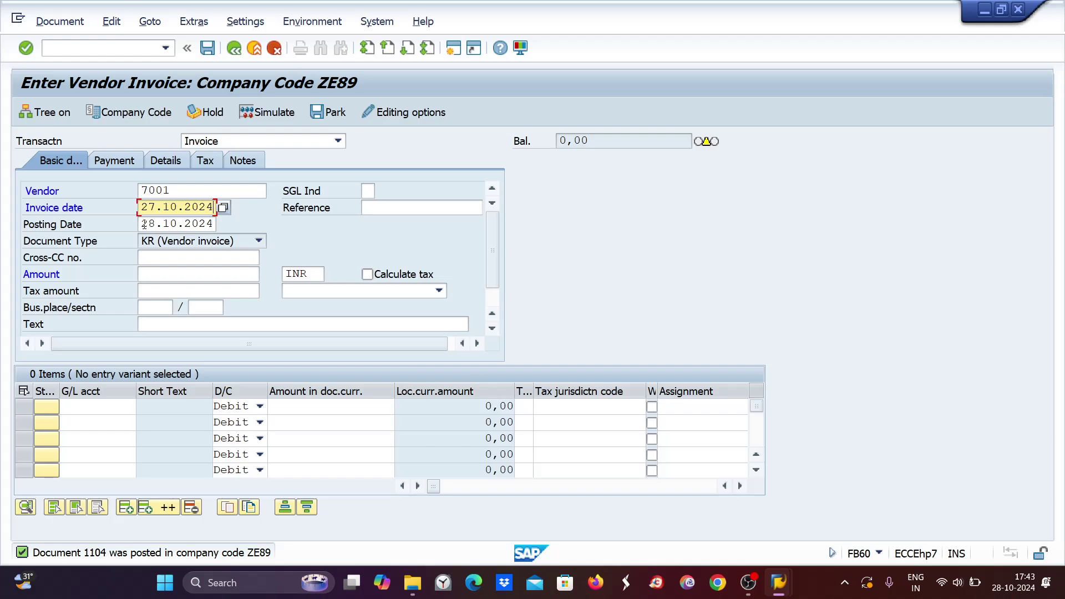
pyautogui.moveTo(144, 224); pyautogui.dragTo(214, 224)
pyautogui.hotkey('ctrl', 'v')
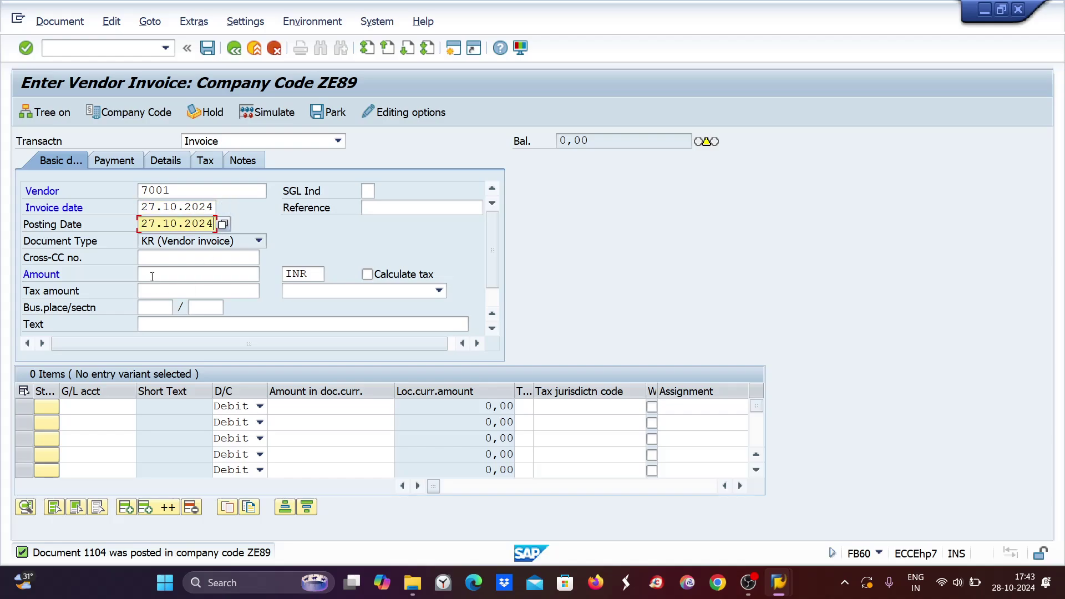
# Enter 1400 as the invoice amount and as the debit to G/L account 4004, and post the invoice.
pyautogui.click(152, 276)
pyautogui.write('1400')
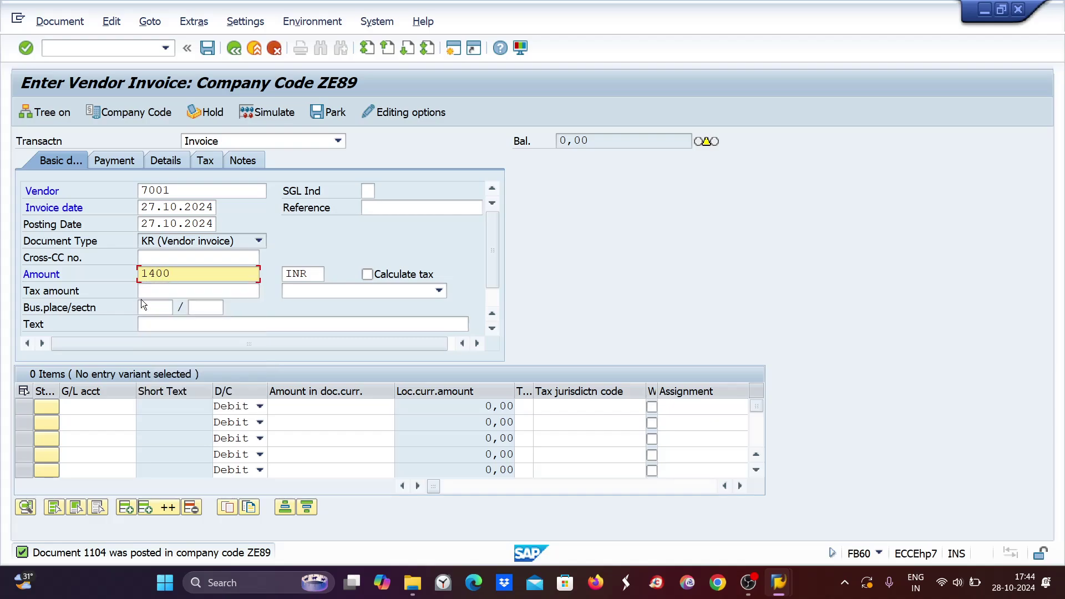
pyautogui.click(89, 406)
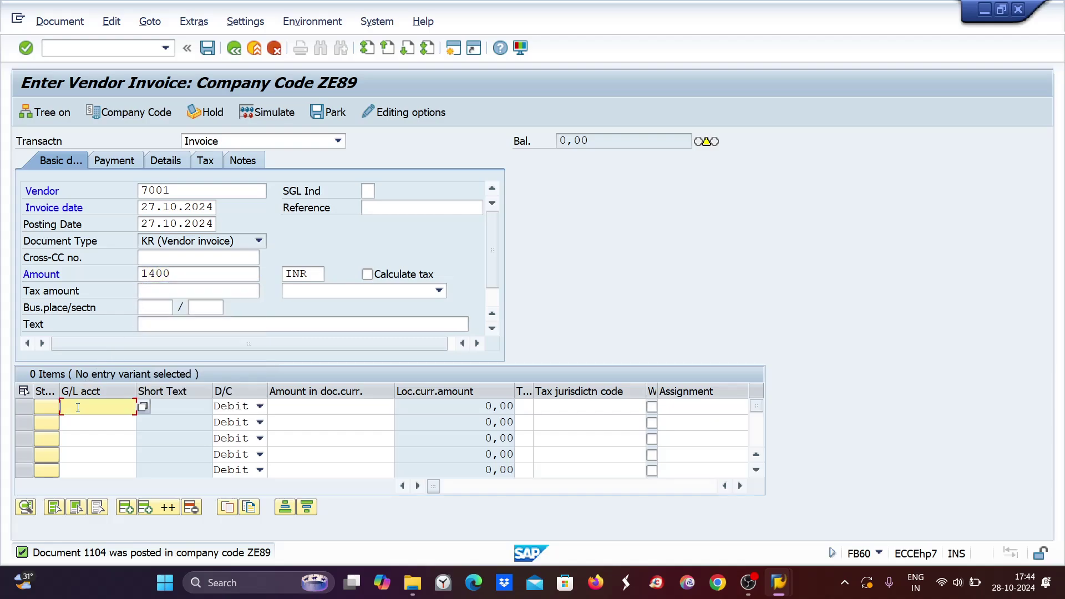
pyautogui.write('4')
pyautogui.click(68, 420)
pyautogui.click(293, 406)
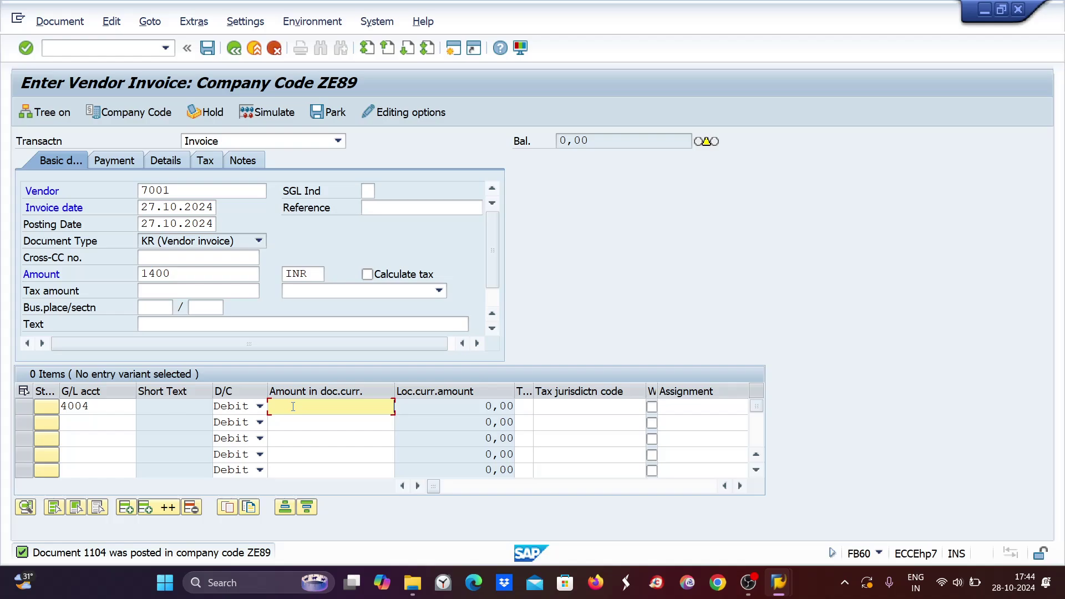
pyautogui.write('1400')
pyautogui.press('Return')
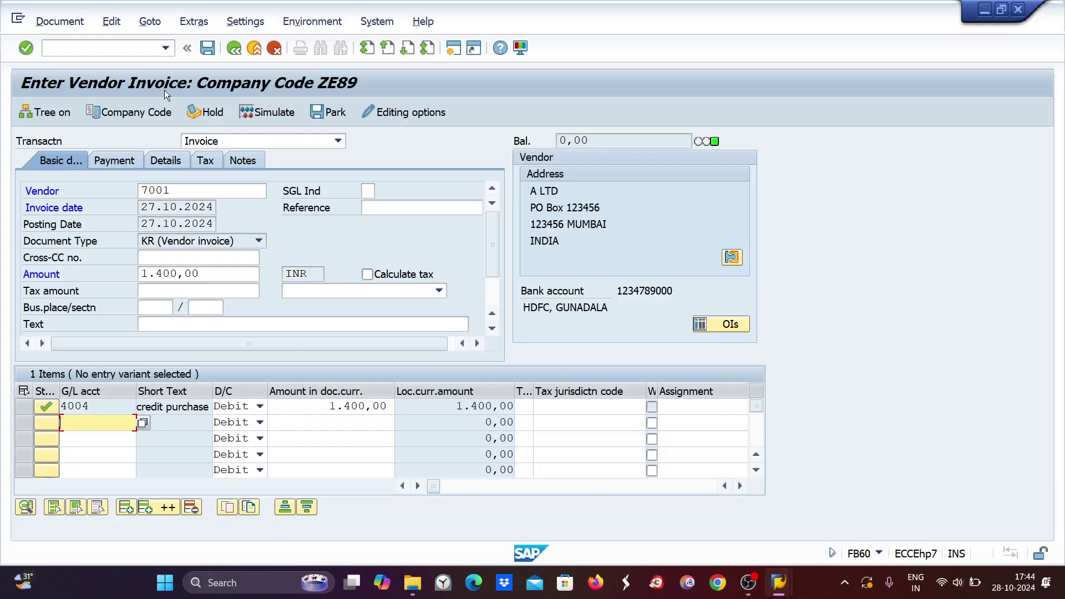
pyautogui.hotkey('ctrl', 's')
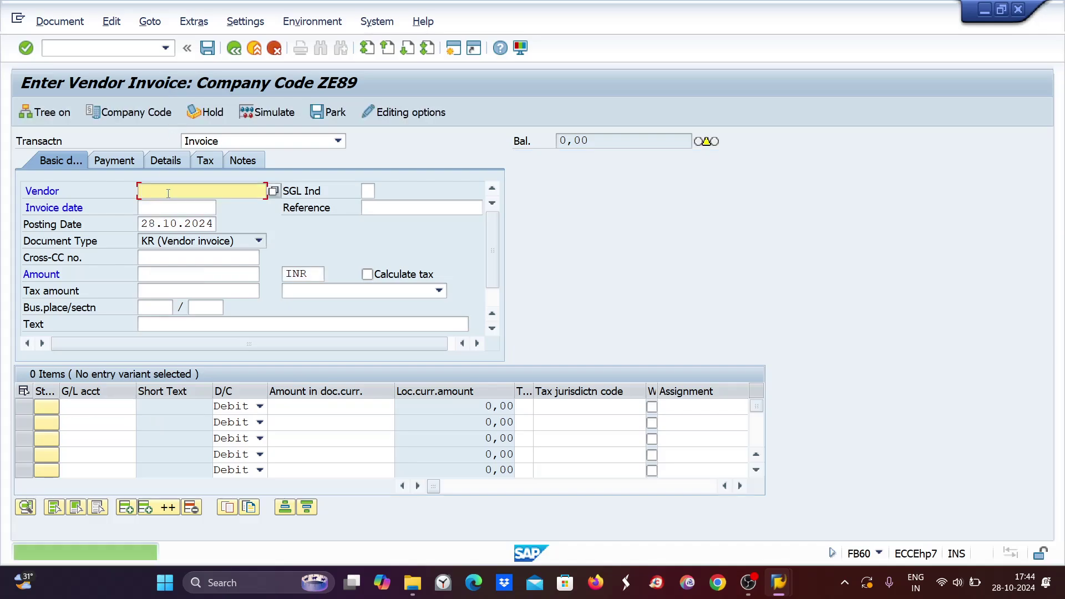
# Start a further invoice for vendor A LTD, using the proposed posting date 28.10.2024 as the invoice date.
pyautogui.write('7001')
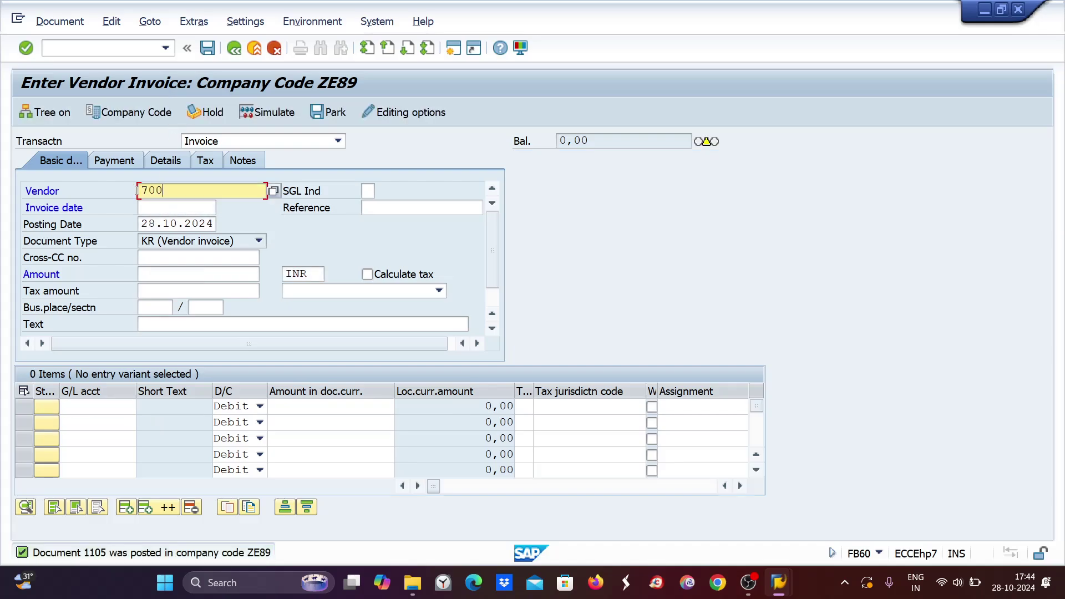
pyautogui.doubleClick(140, 225)
pyautogui.hotkey('ctrl', 'c')
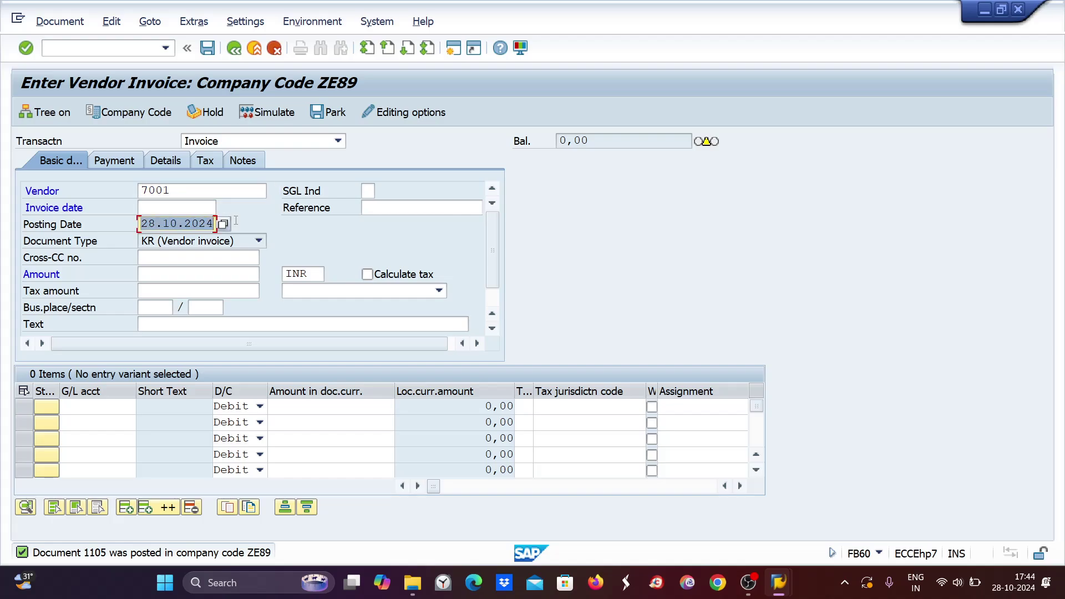
pyautogui.click(153, 211)
pyautogui.hotkey('ctrl', 'v')
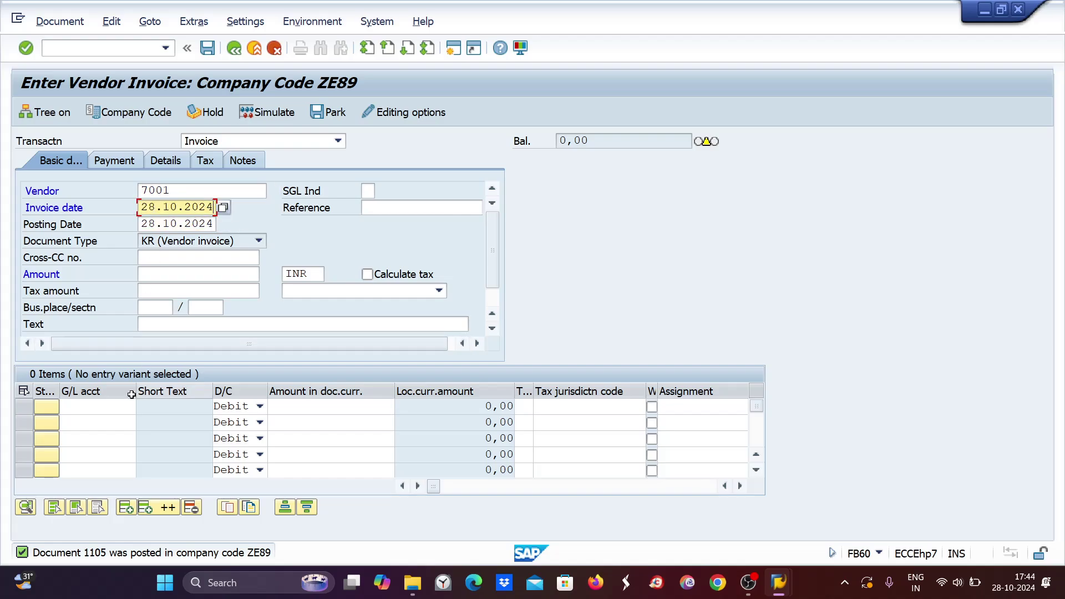
# Enter 1500 as the invoice amount and as the debit to G/L account 4004, and post the invoice.
pyautogui.click(163, 274)
pyautogui.write('1500')
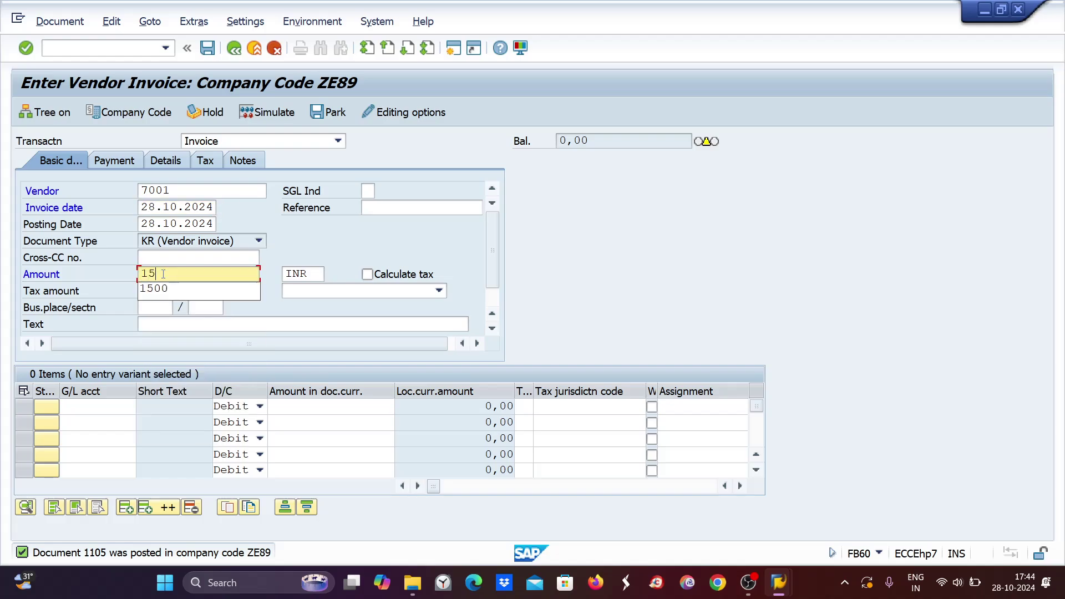
pyautogui.click(124, 410)
pyautogui.write('4004')
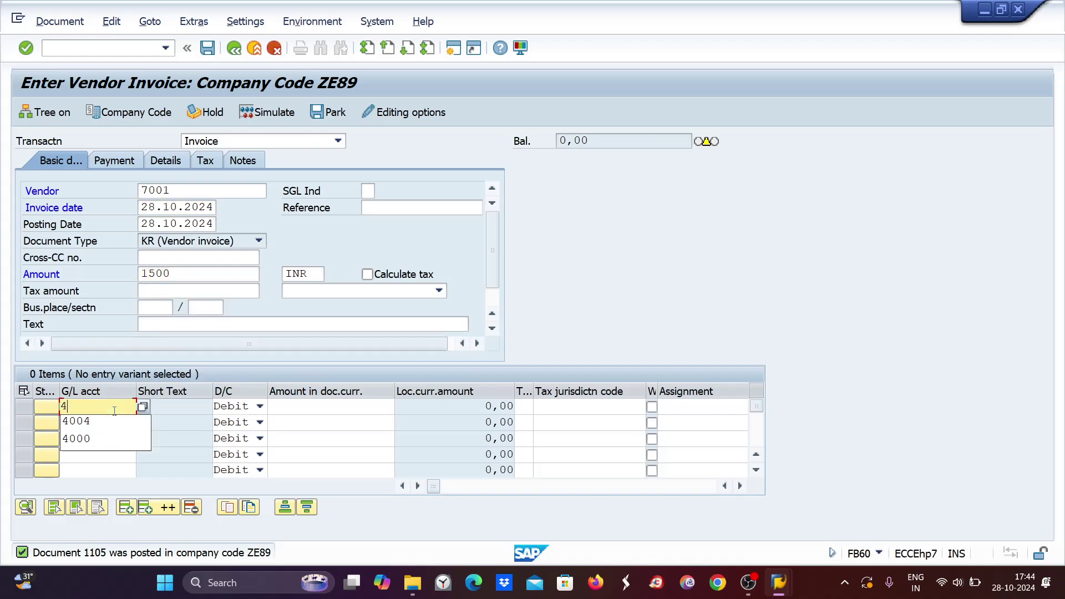
pyautogui.click(351, 407)
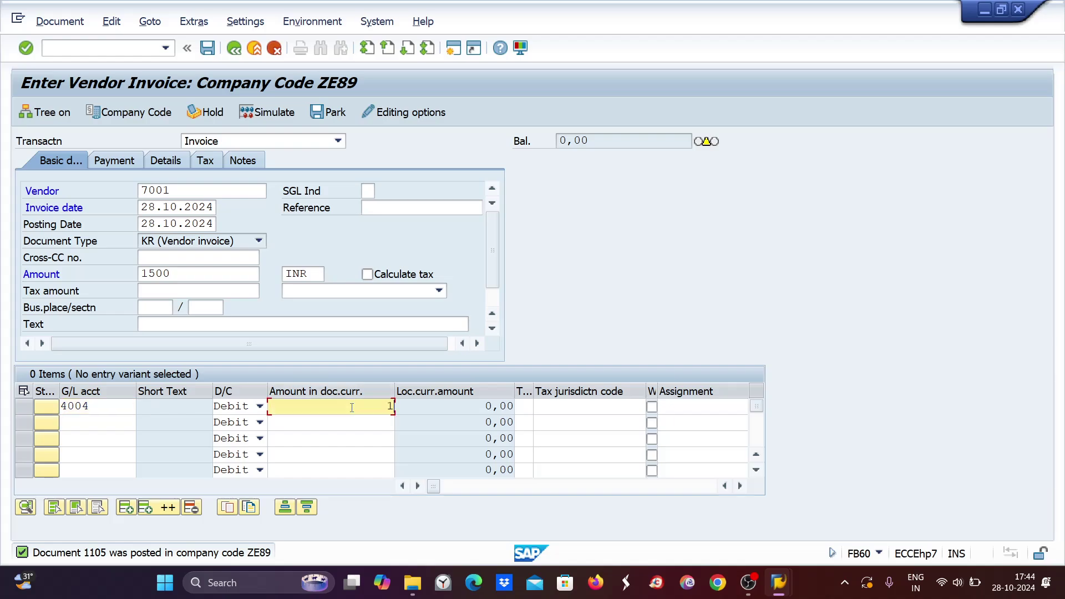
pyautogui.write('1.500')
pyautogui.press('Return')
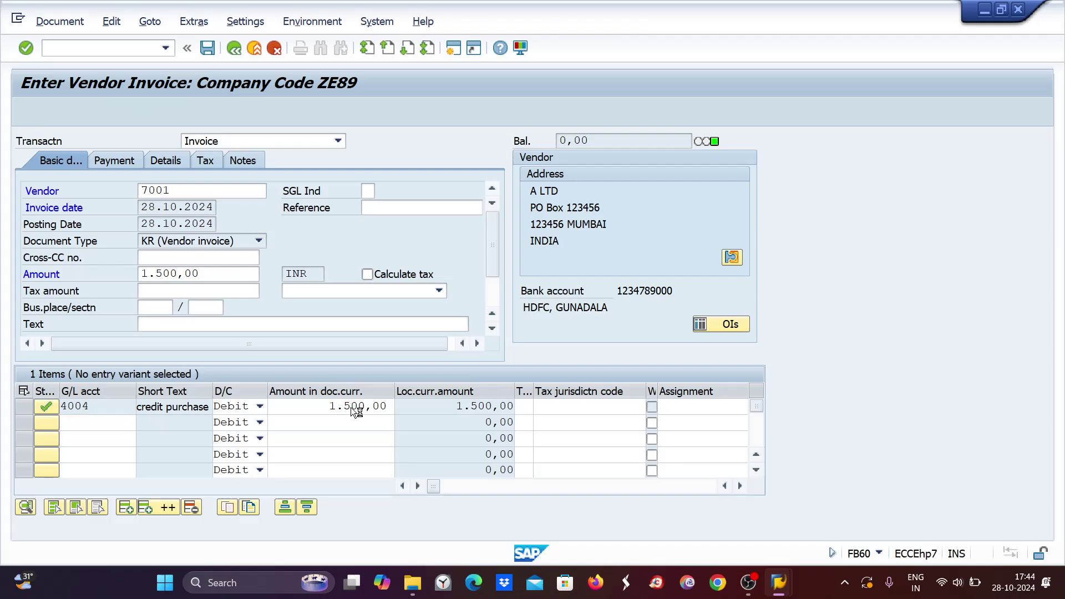
pyautogui.hotkey('ctrl', 's')
# Display the vendor's open line items in company code ZE89 with FBL1N and check the net due date symbols.
pyautogui.click(67, 48)
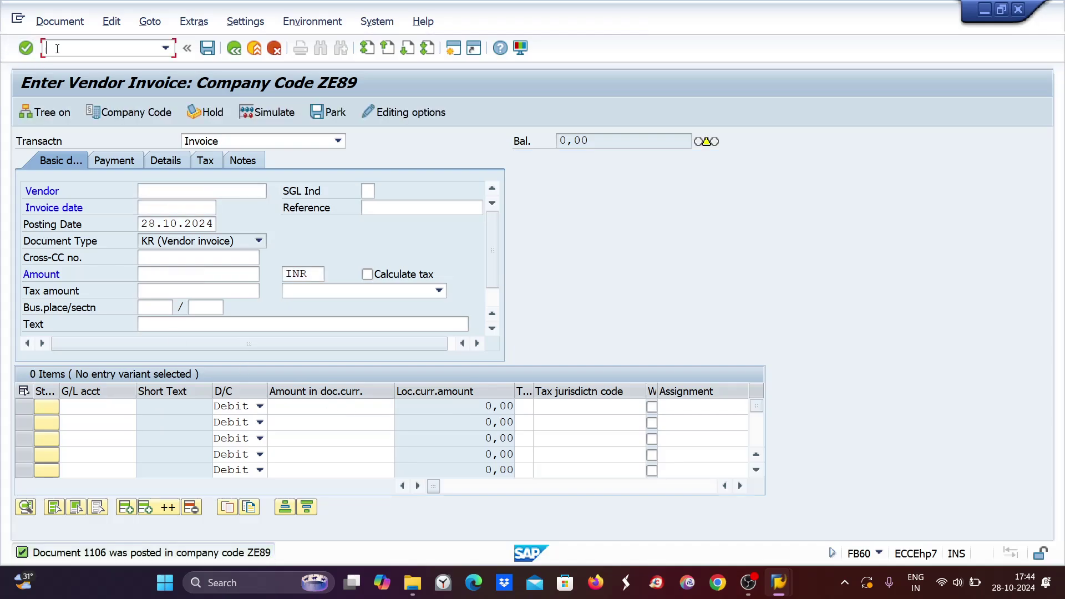
pyautogui.write('/nfbl1n')
pyautogui.press('Return')
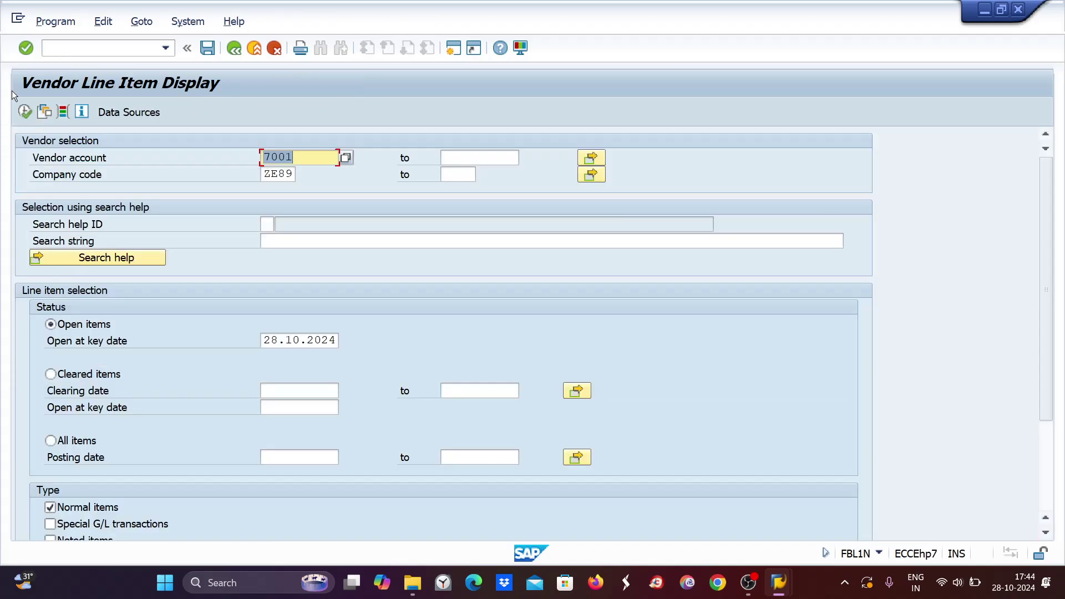
pyautogui.click(24, 112)
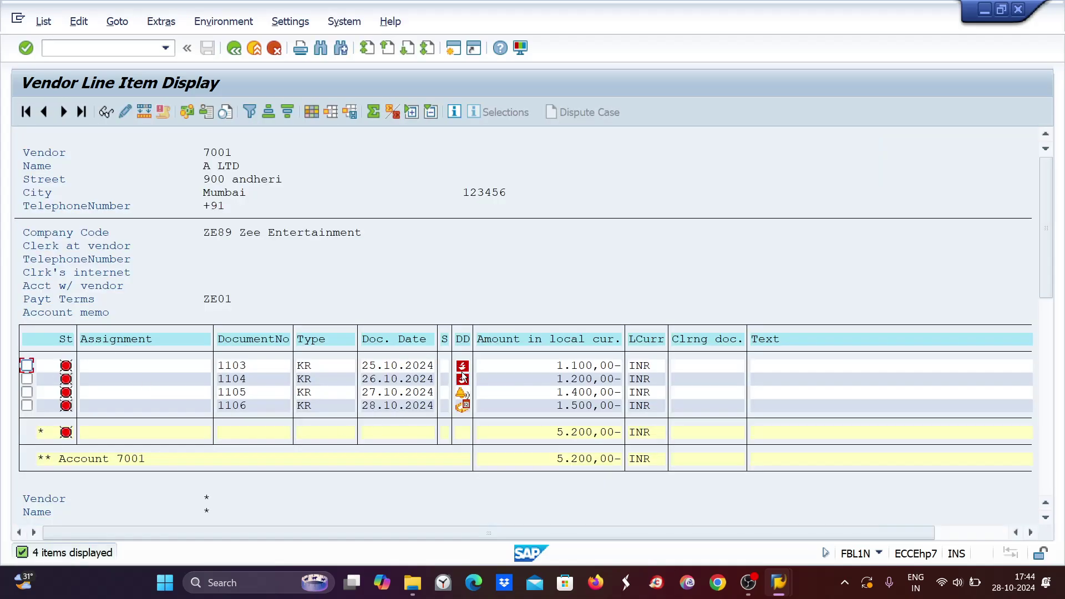
pyautogui.moveTo(467, 367)
pyautogui.moveTo(459, 409)
# Open automatic payment transactions (F110) in a new session and enter run date 28.10.2024 and identification ZE89.
pyautogui.click(454, 49)
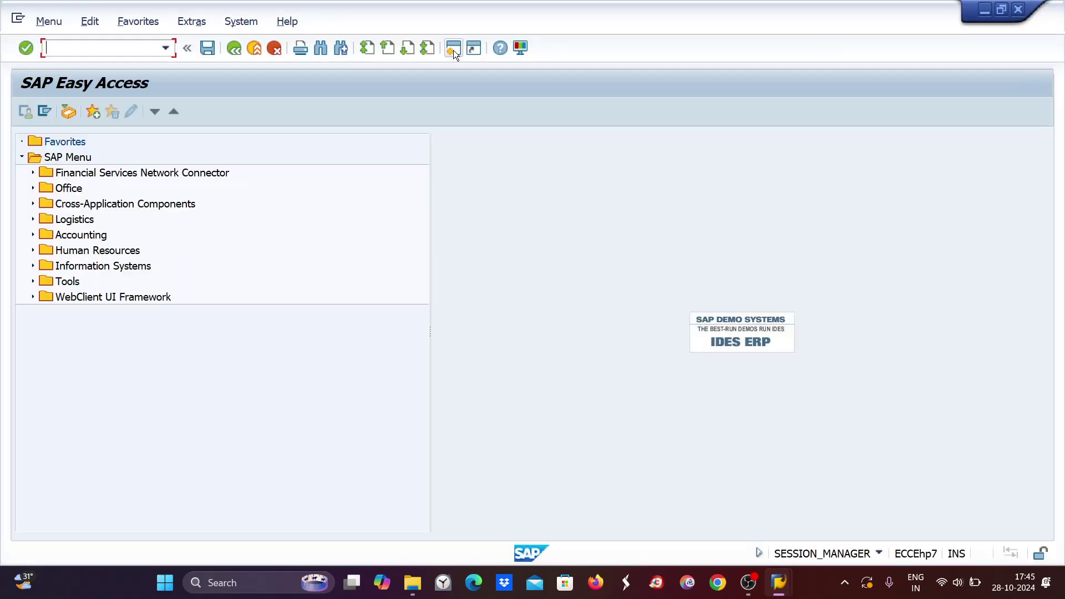
pyautogui.write('f110')
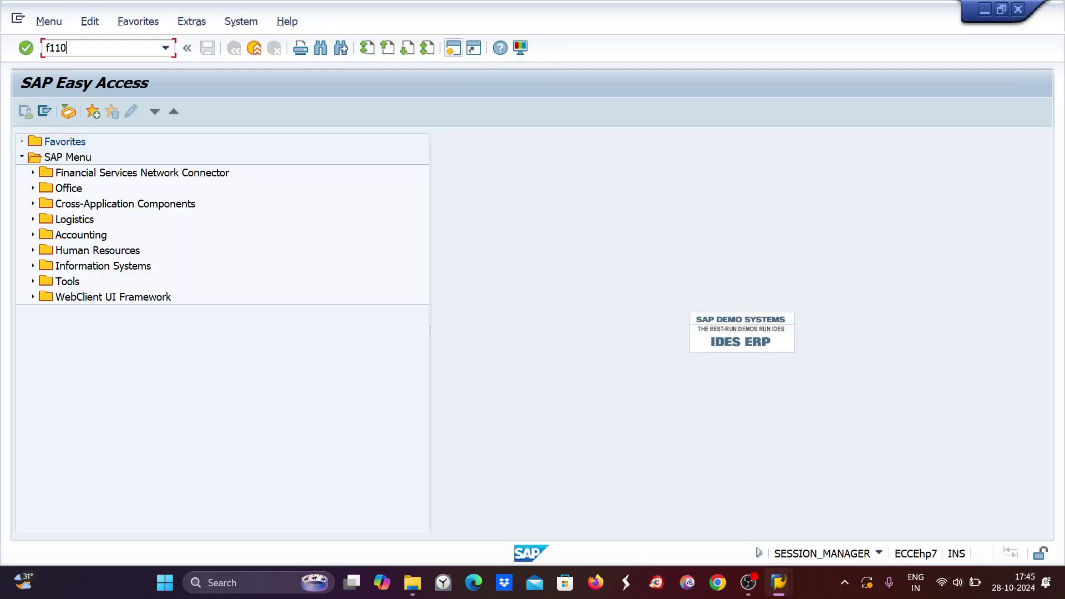
pyautogui.press('Return')
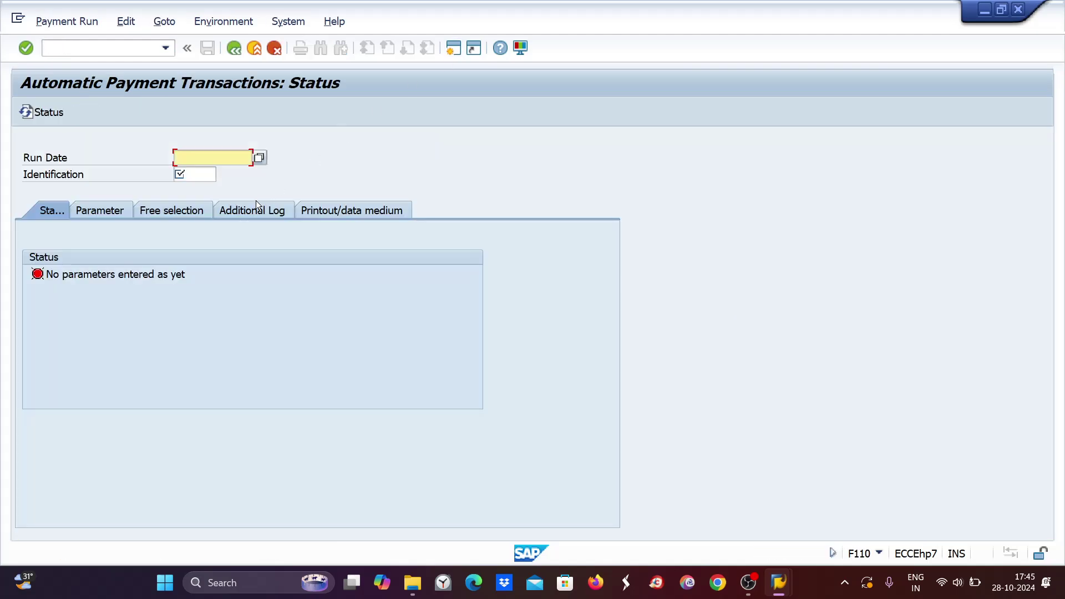
pyautogui.click(192, 158)
pyautogui.write('28.10.2024')
pyautogui.click(206, 174)
pyautogui.write('ze89')
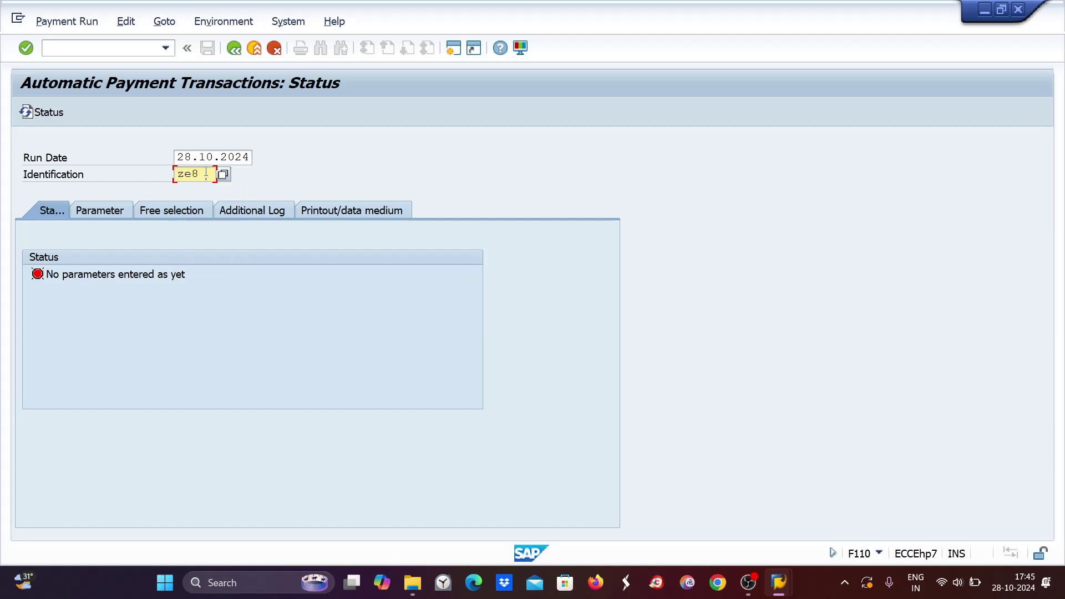
# In the payment run parameters, enter company code ZE89 with payment method T and next payment date 29.10.2024.
pyautogui.click(109, 272)
pyautogui.click(105, 210)
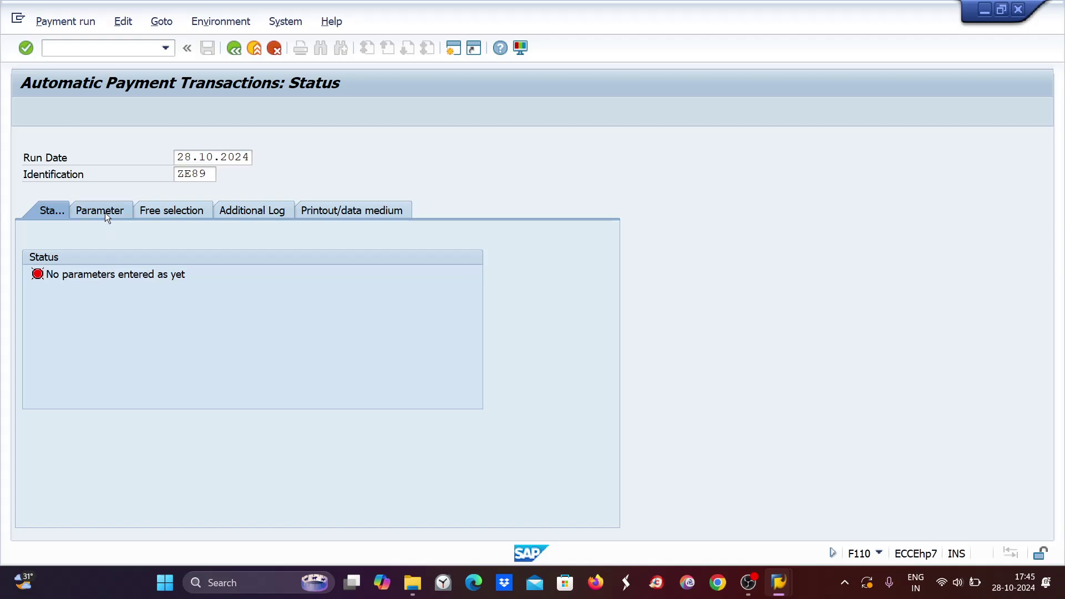
pyautogui.click(37, 310)
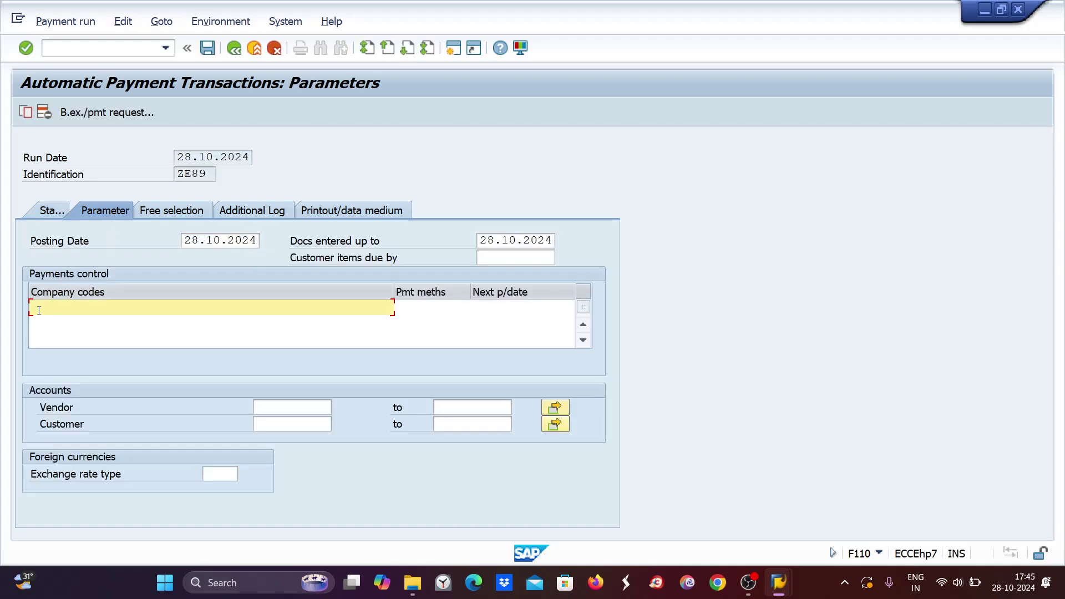
pyautogui.write('ze89')
pyautogui.press('Tab')
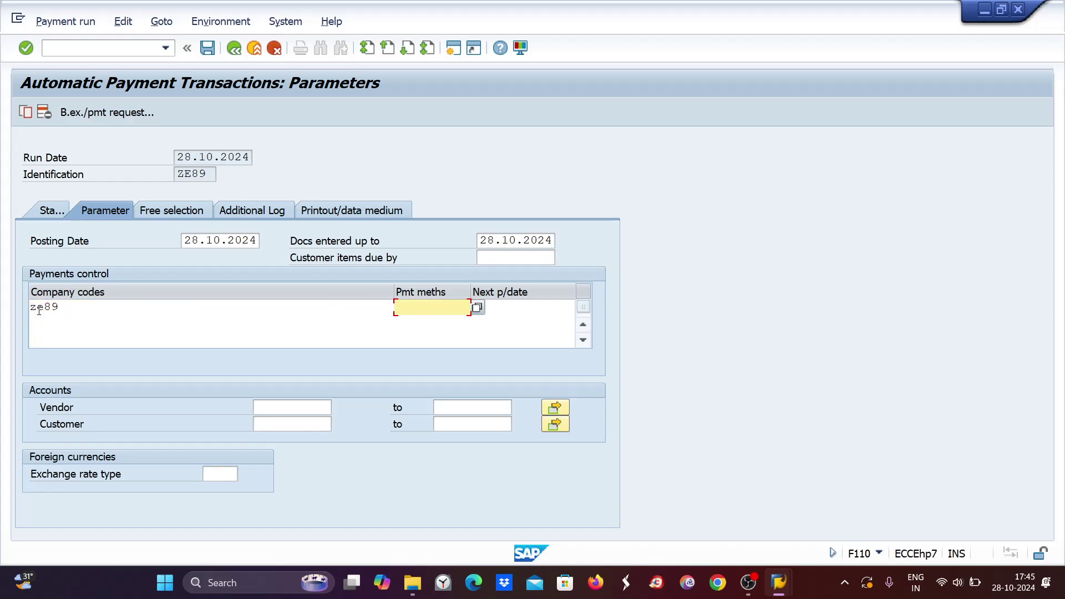
pyautogui.write('t')
pyautogui.press('Tab')
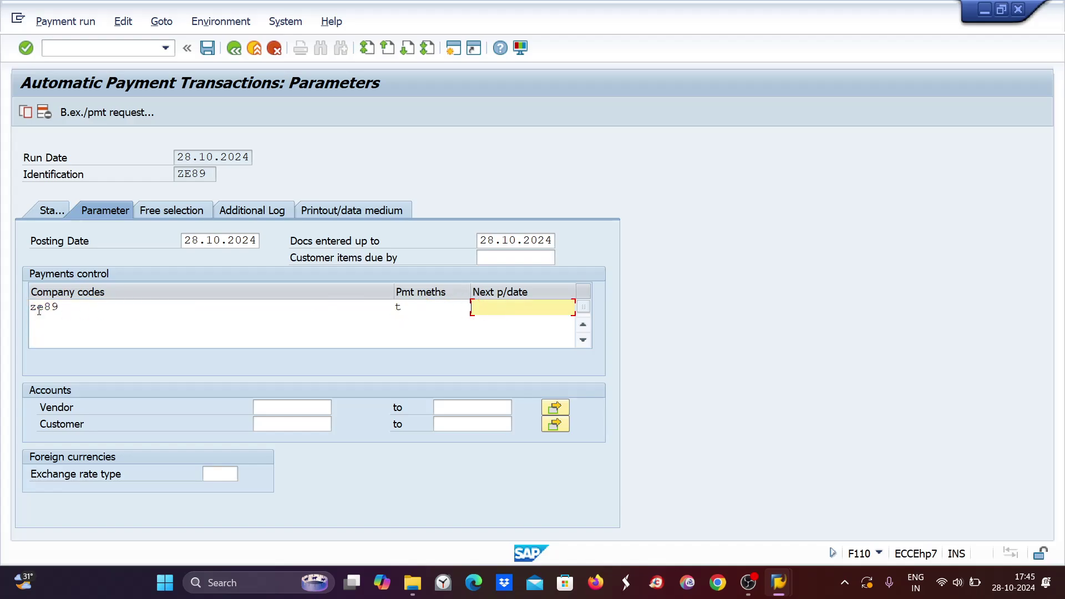
pyautogui.write('29.10.2024')
# Enable additional logging of due date check, payment method selection in all cases and payment document line items for vendor A LTD's account.
pyautogui.click(241, 210)
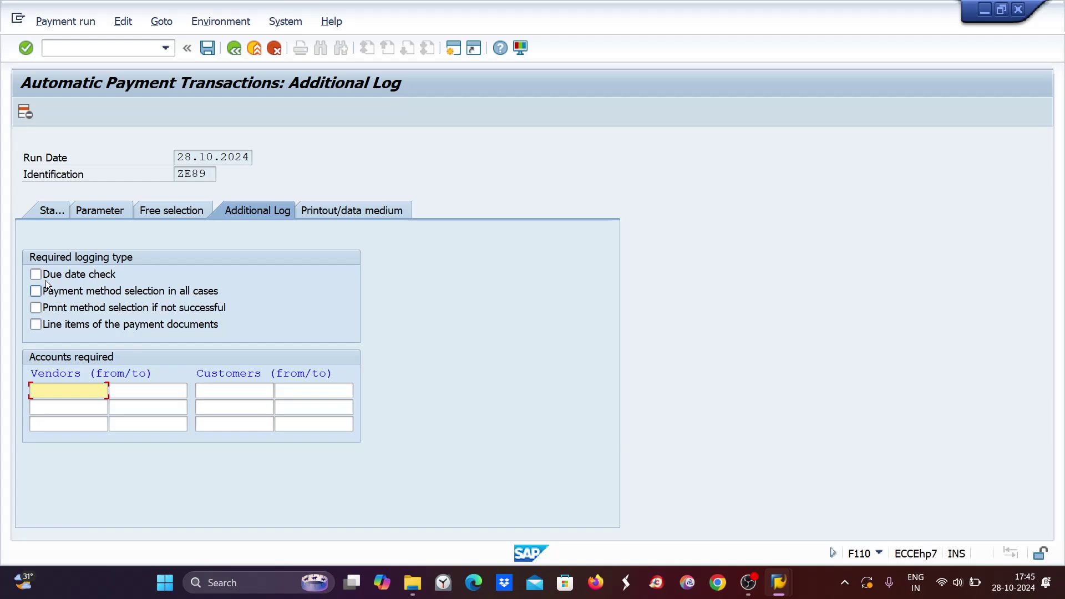
pyautogui.click(36, 273)
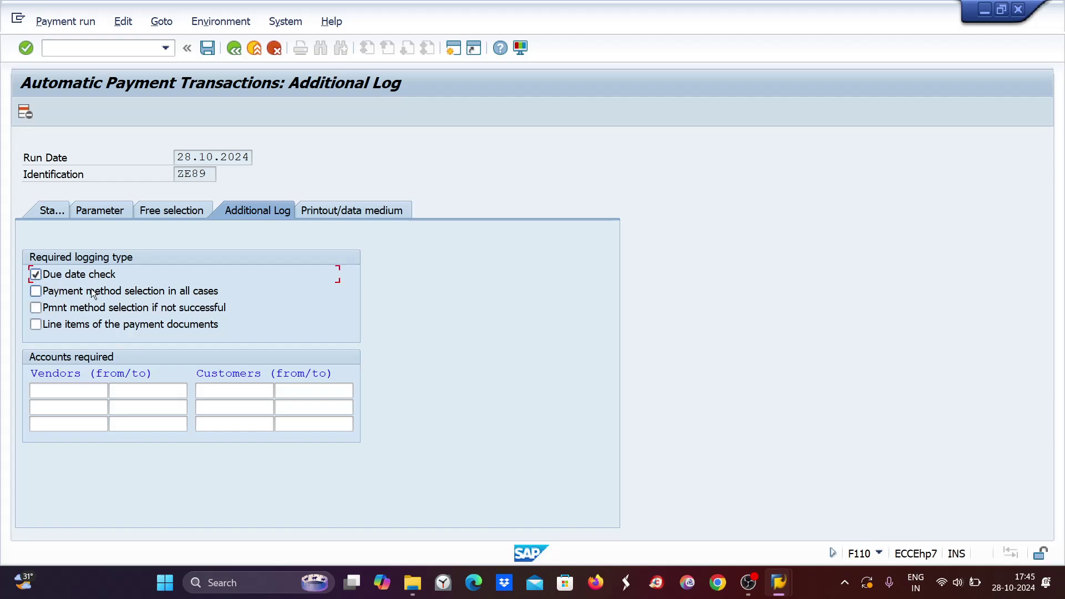
pyautogui.click(36, 324)
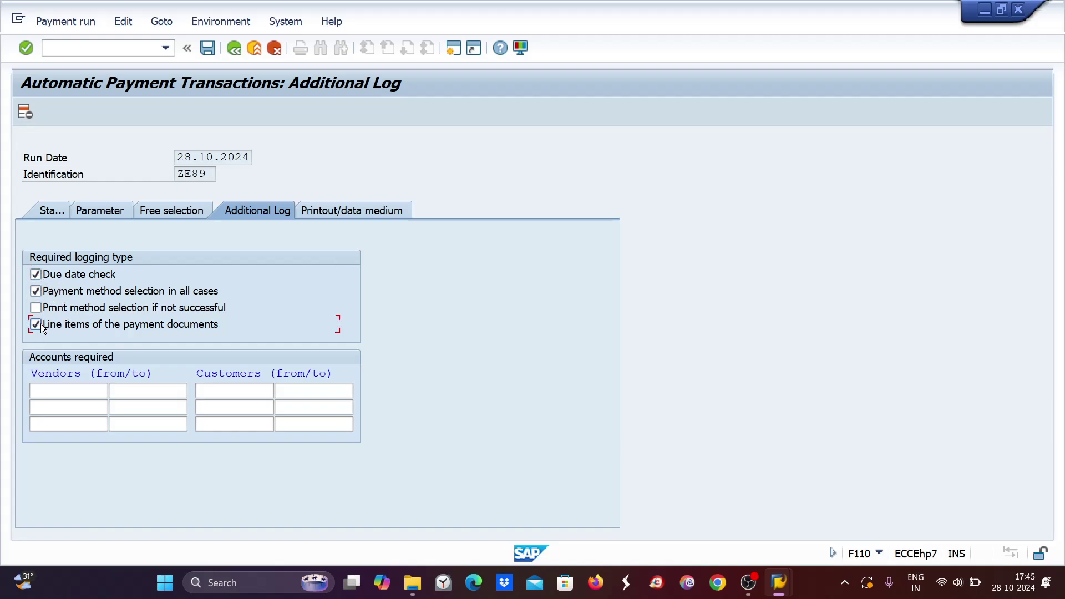
pyautogui.click(63, 395)
pyautogui.write('7001')
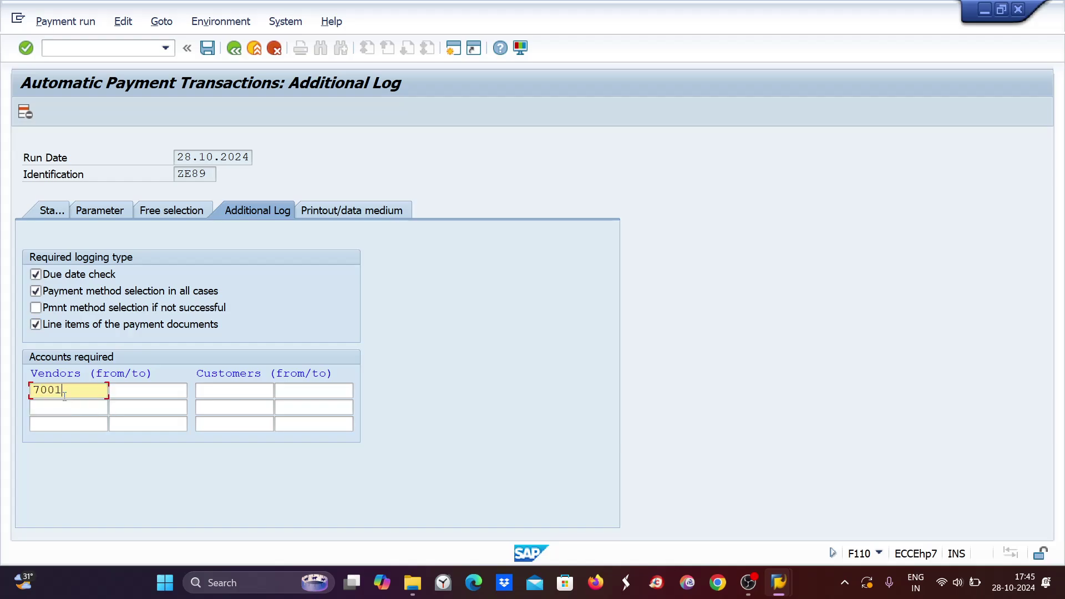
# Restrict the payment run parameters to vendor A LTD's account and save the run details.
pyautogui.click(84, 212)
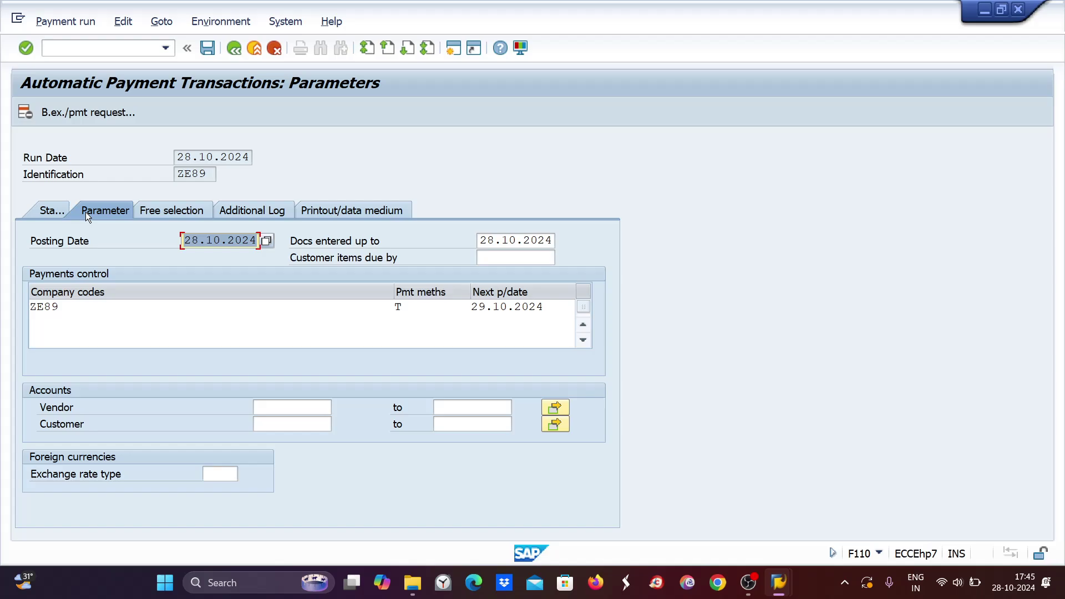
pyautogui.click(292, 407)
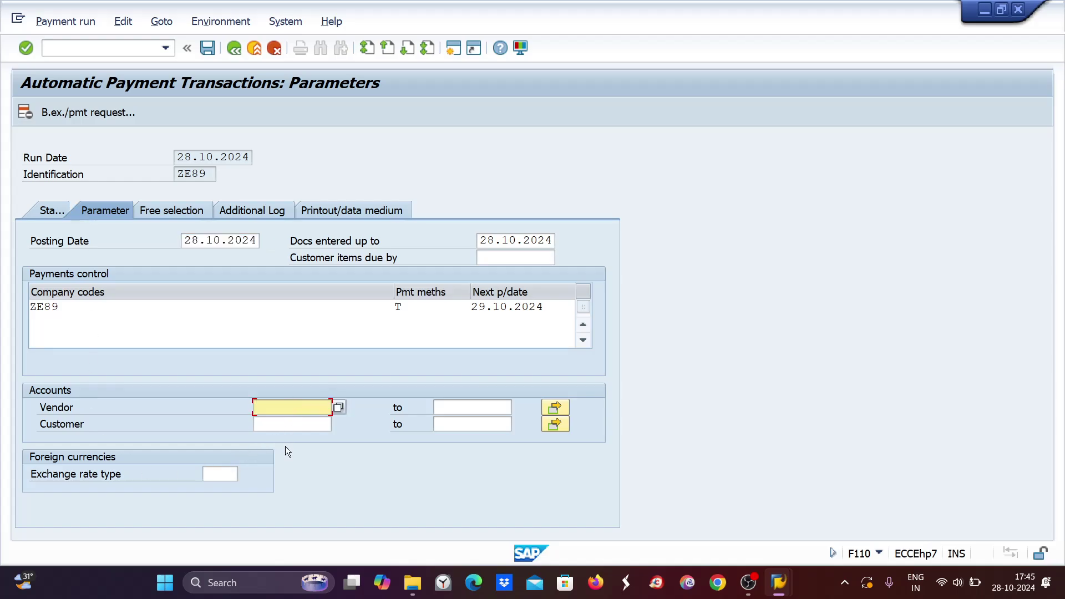
pyautogui.write('7001')
pyautogui.hotkey('ctrl', 's')
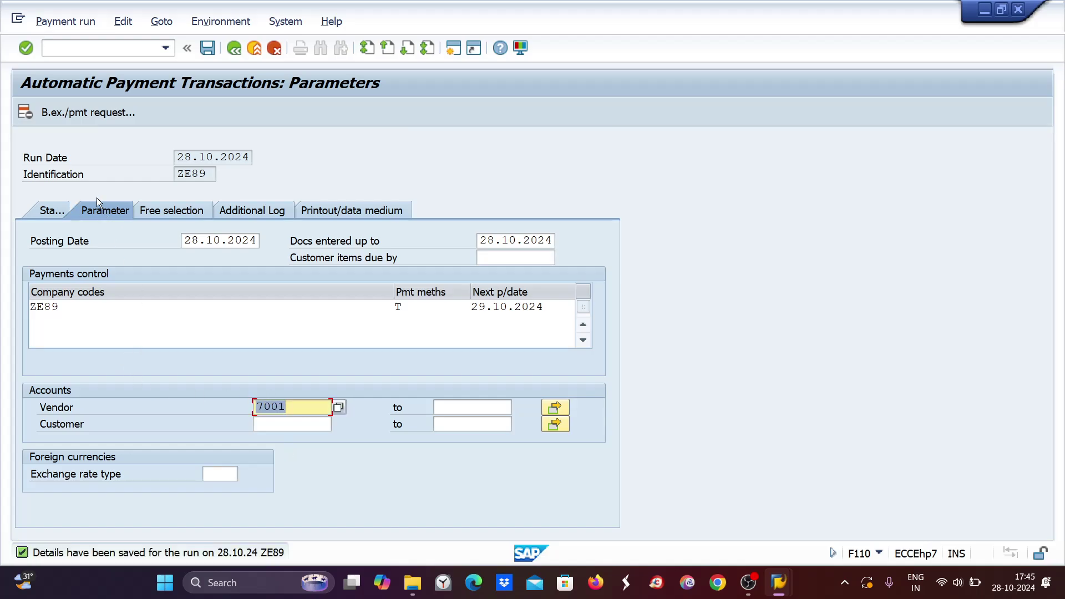
# Schedule the payment proposal to start immediately and refresh the run status.
pyautogui.click(38, 211)
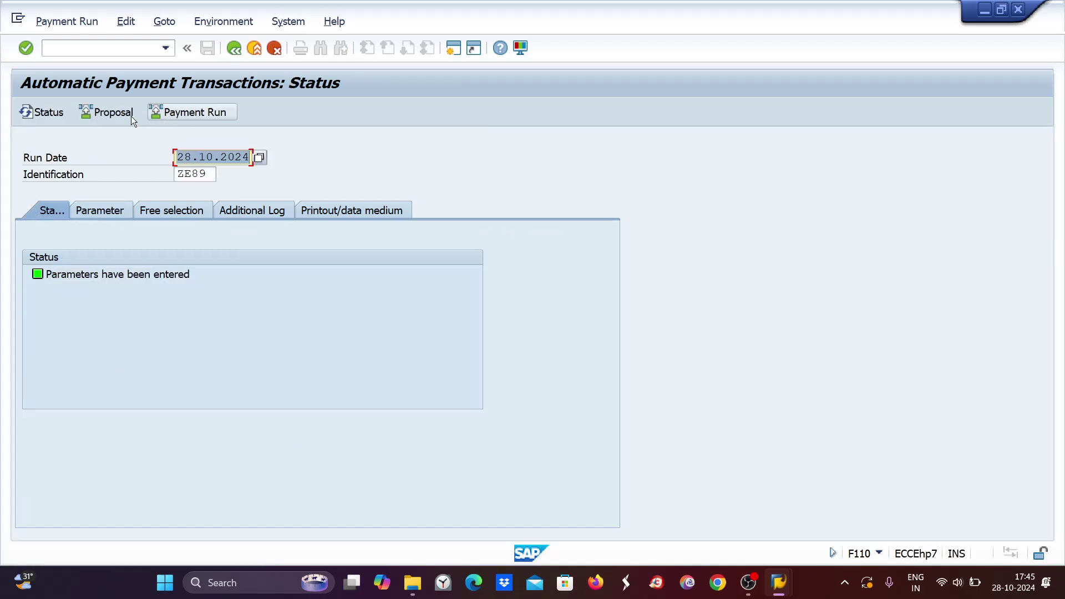
pyautogui.click(112, 112)
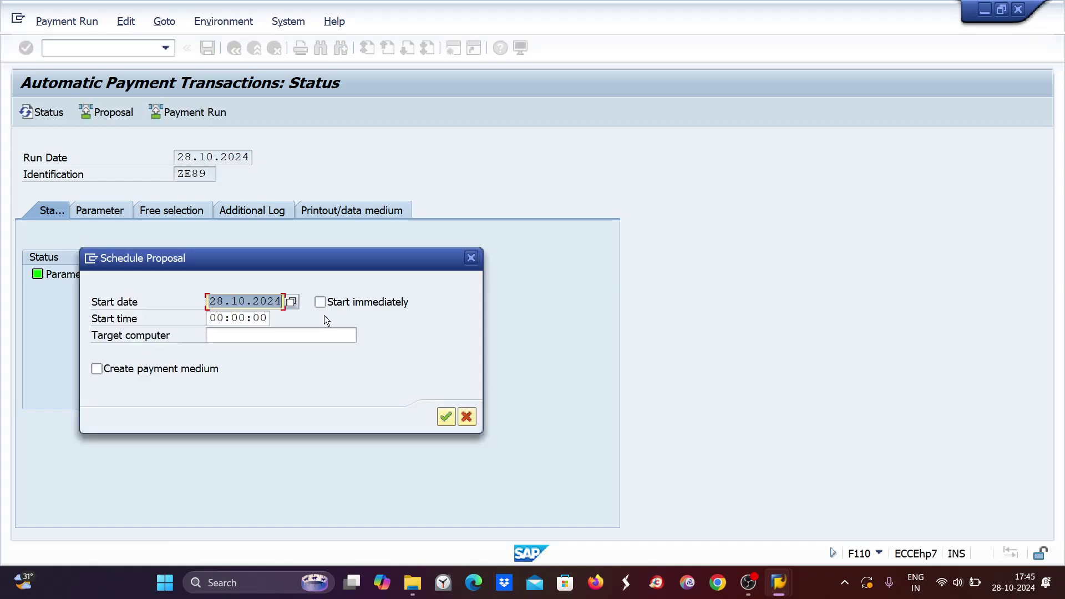
pyautogui.click(320, 302)
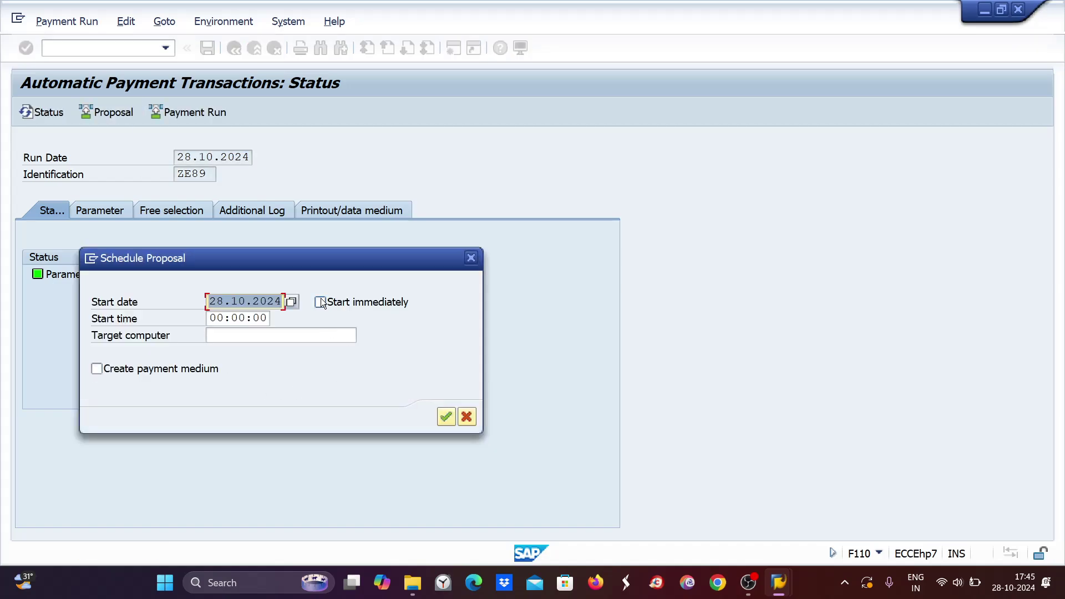
pyautogui.click(446, 417)
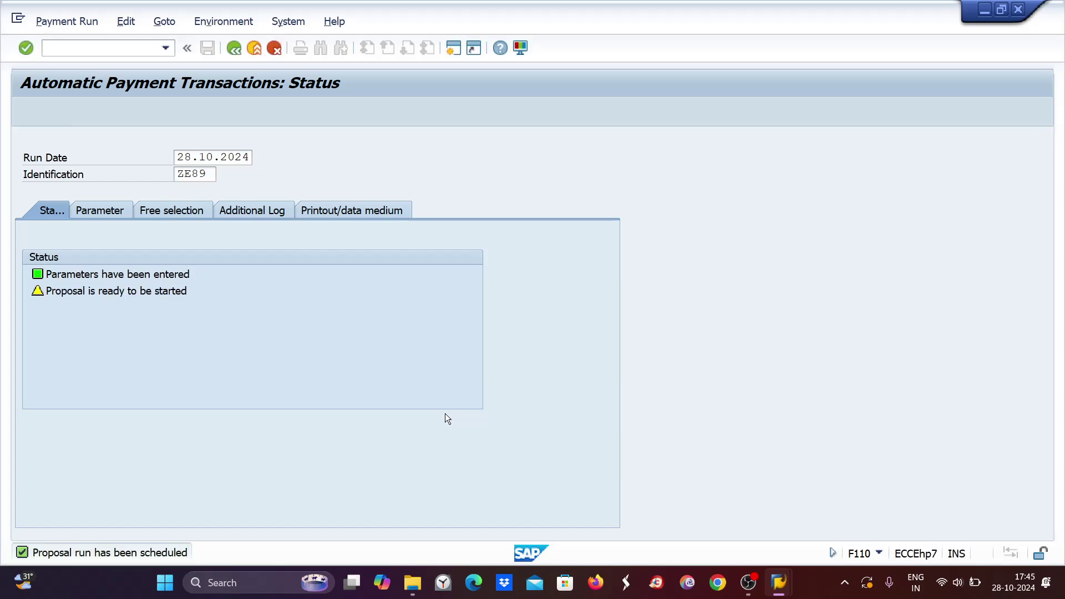
pyautogui.press('Return')
# Display the payment proposal, examine the vendor's paid items and compare them with the open items in the vendor line item display.
pyautogui.click(266, 109)
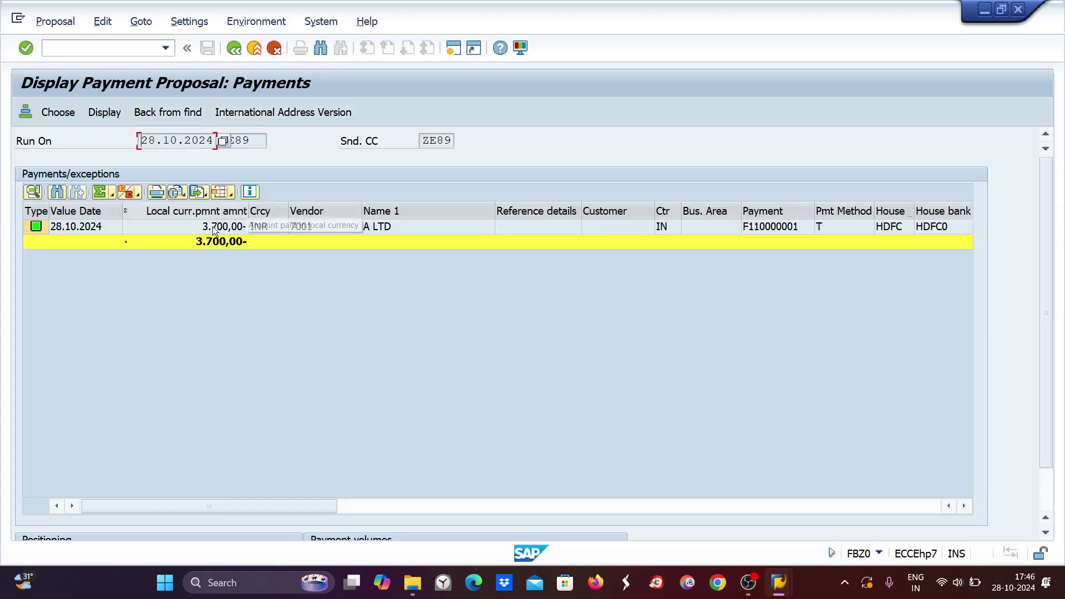
pyautogui.doubleClick(212, 229)
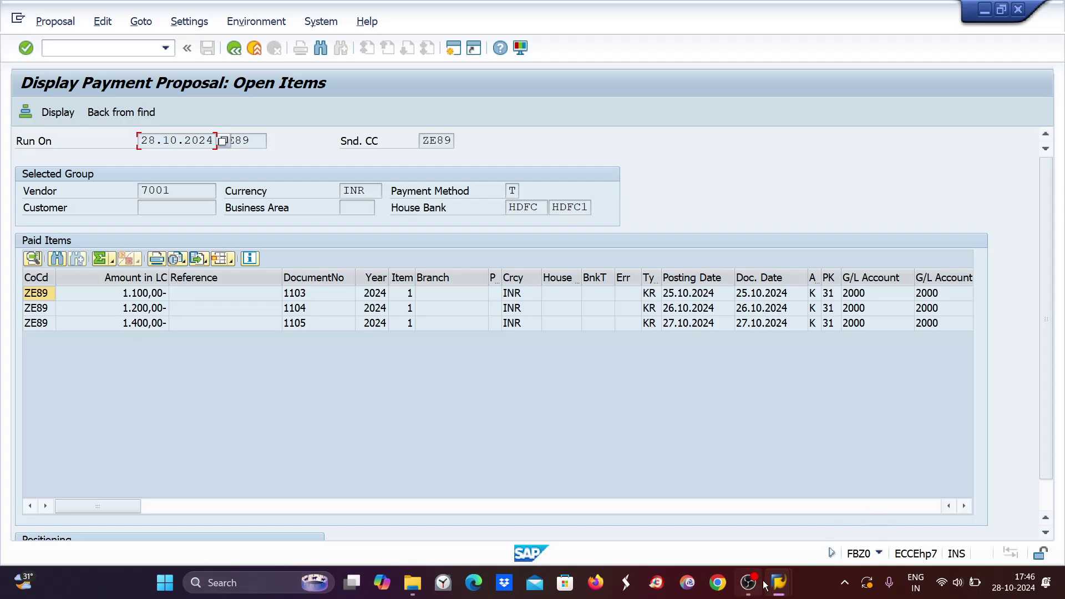
pyautogui.moveTo(767, 587)
pyautogui.click(778, 545)
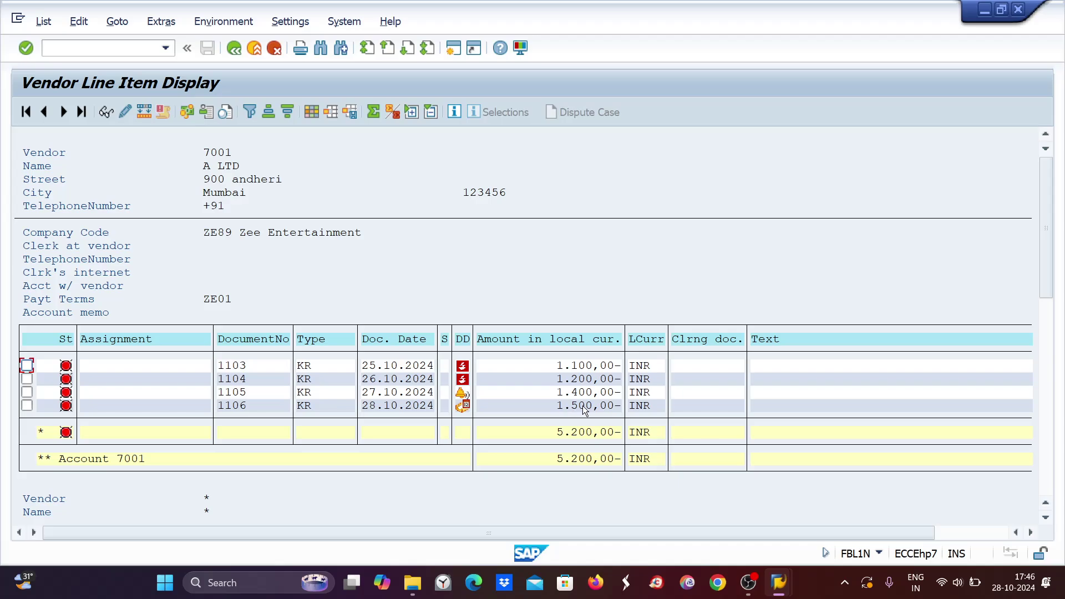
pyautogui.moveTo(464, 411)
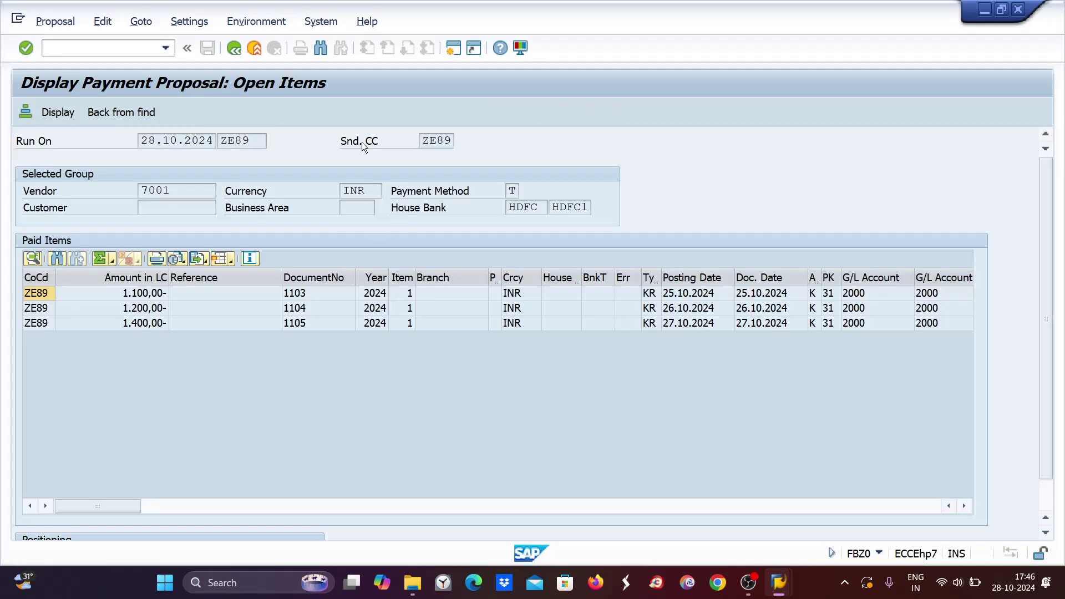
pyautogui.click(237, 47)
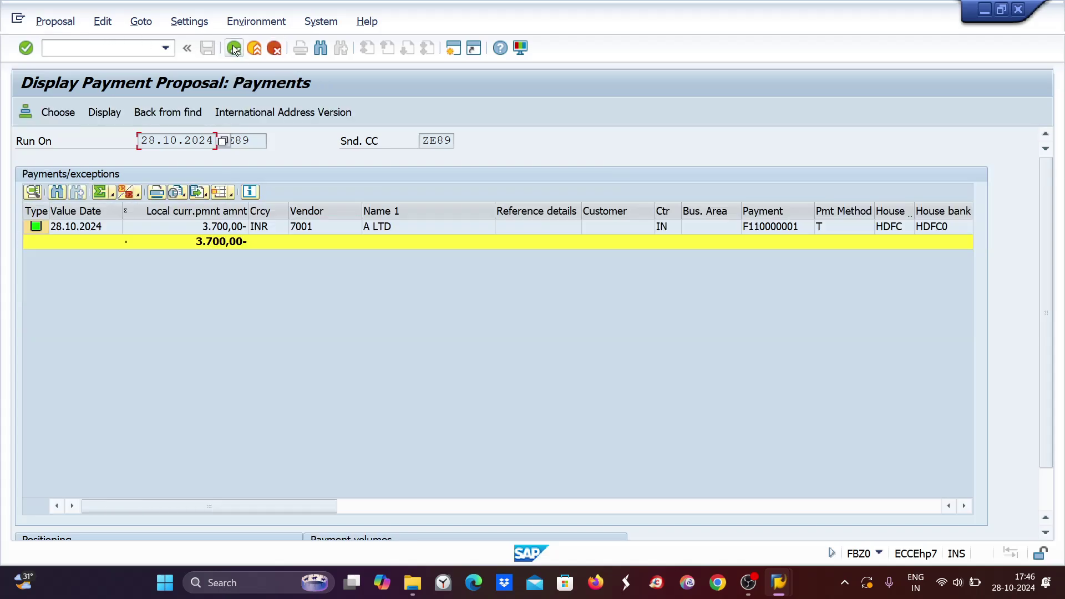
pyautogui.click(234, 49)
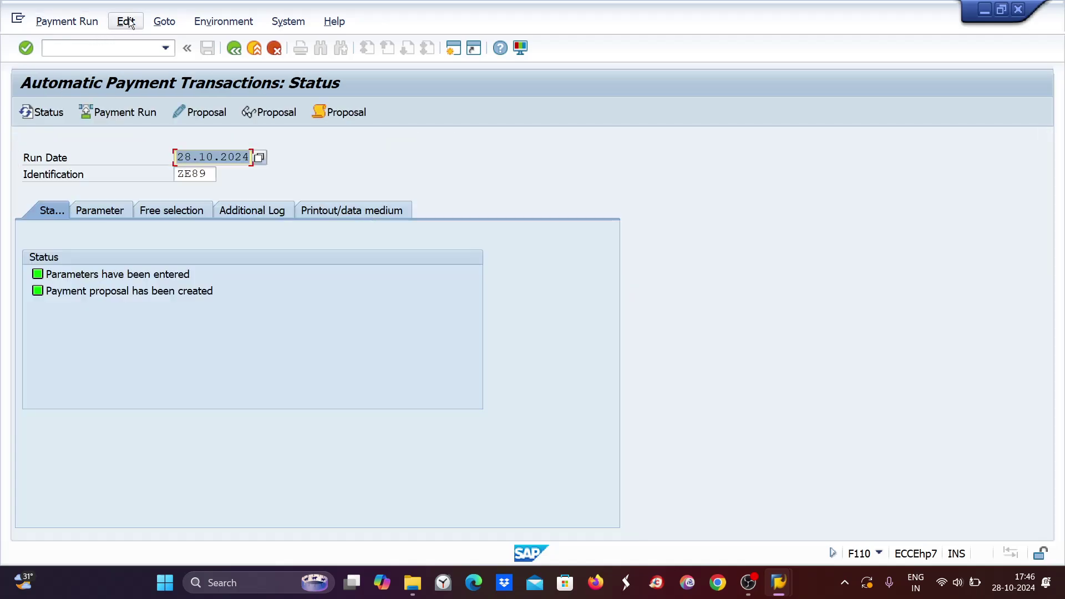
# Delete the payment proposal of the run dated 28.10.2024 with identification ZE89.
pyautogui.click(126, 22)
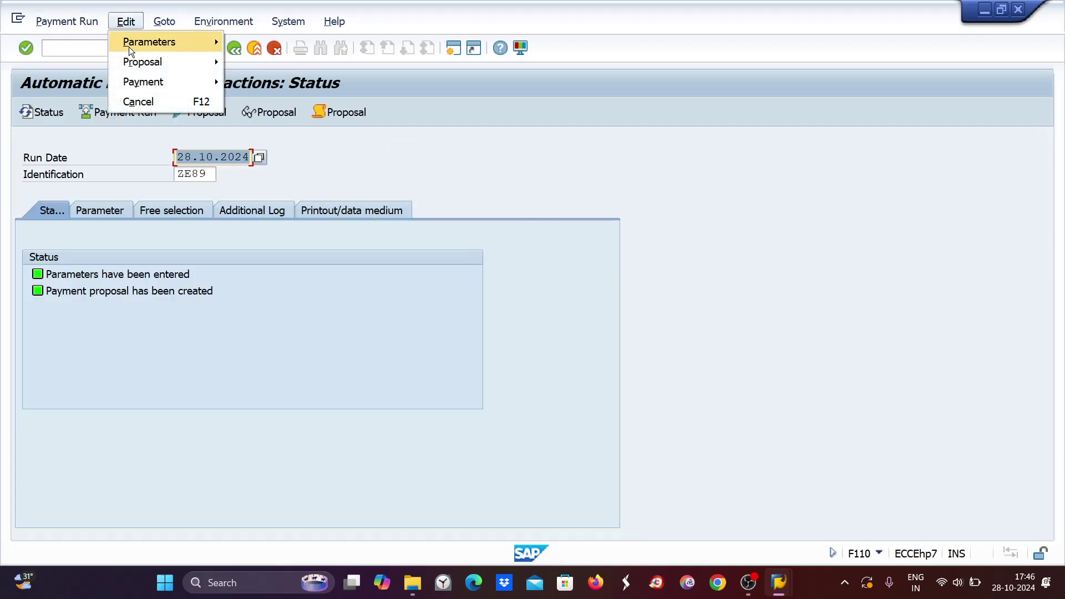
pyautogui.moveTo(185, 58)
pyautogui.click(285, 121)
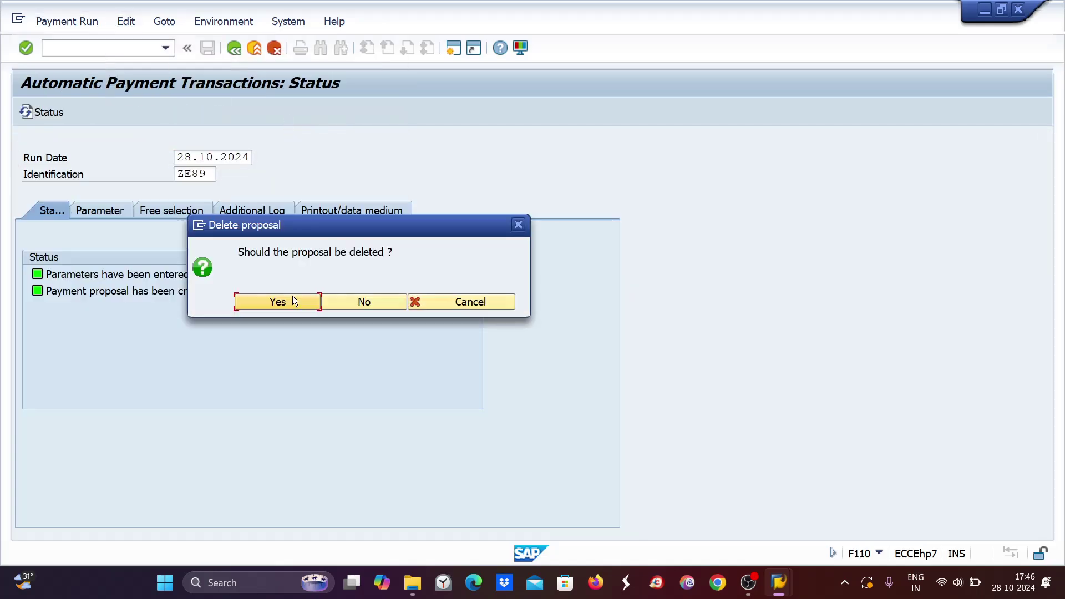
pyautogui.click(294, 301)
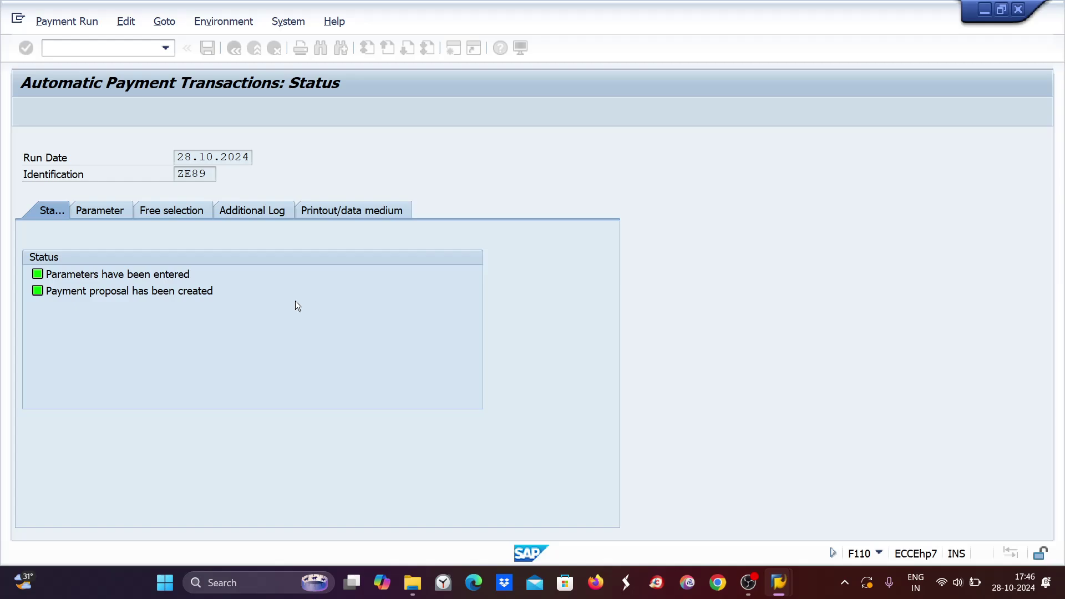
# Compare the next payment date in the run parameters with the invoice dates and due date symbols in the vendor line item display.
pyautogui.click(91, 212)
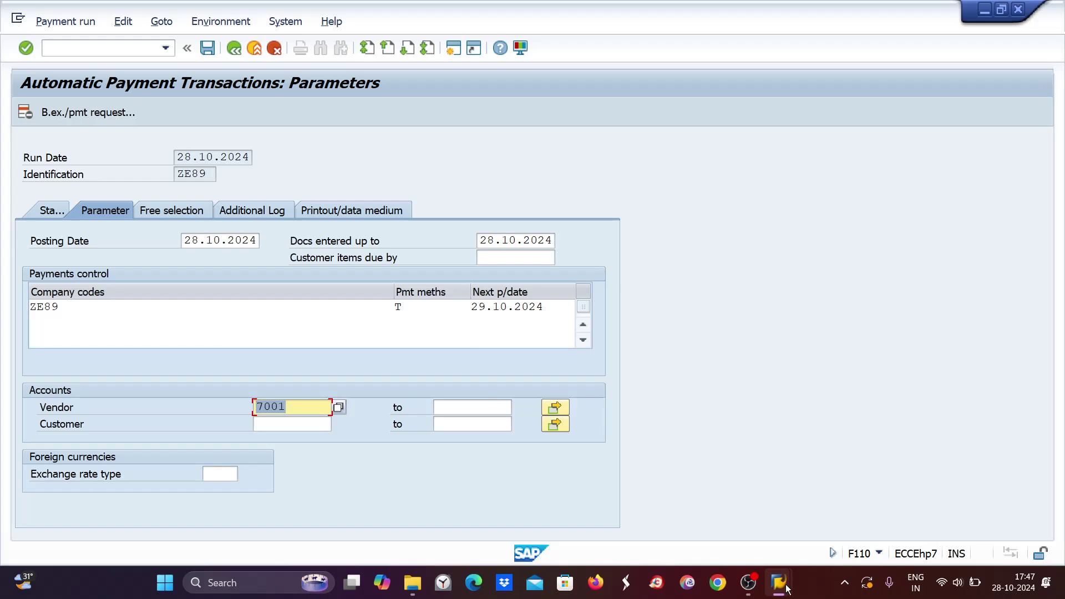
pyautogui.moveTo(779, 583)
pyautogui.click(783, 541)
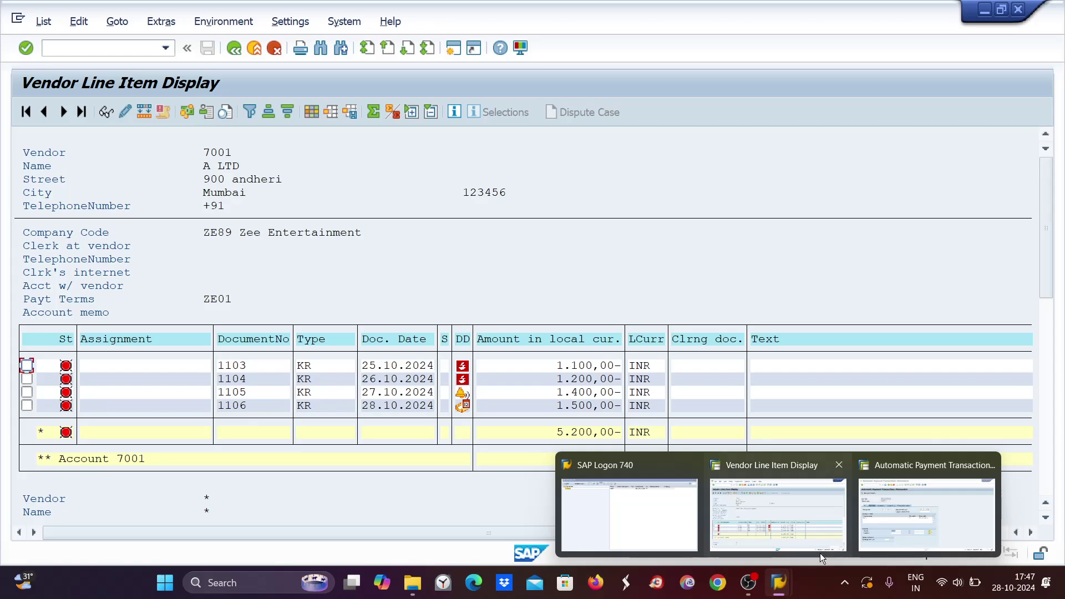
pyautogui.moveTo(926, 518)
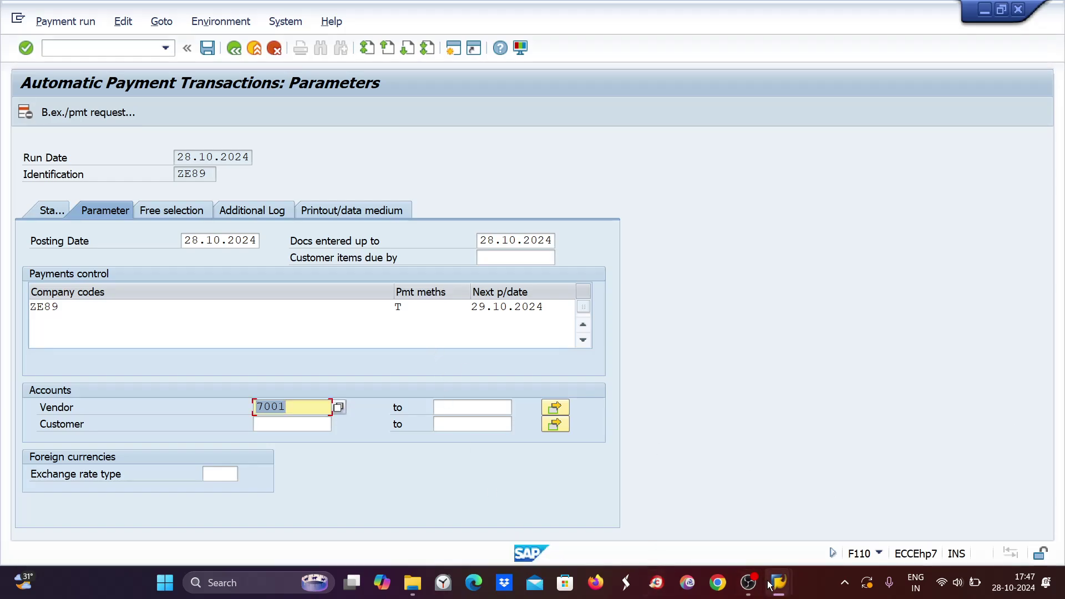
pyautogui.moveTo(779, 585)
pyautogui.moveTo(836, 550)
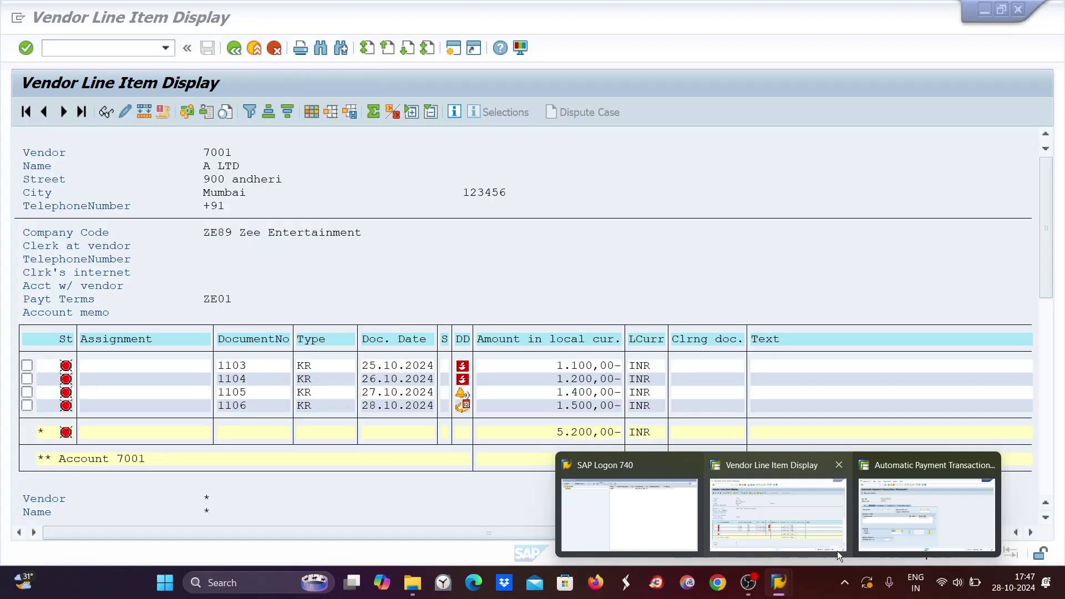
pyautogui.click(797, 518)
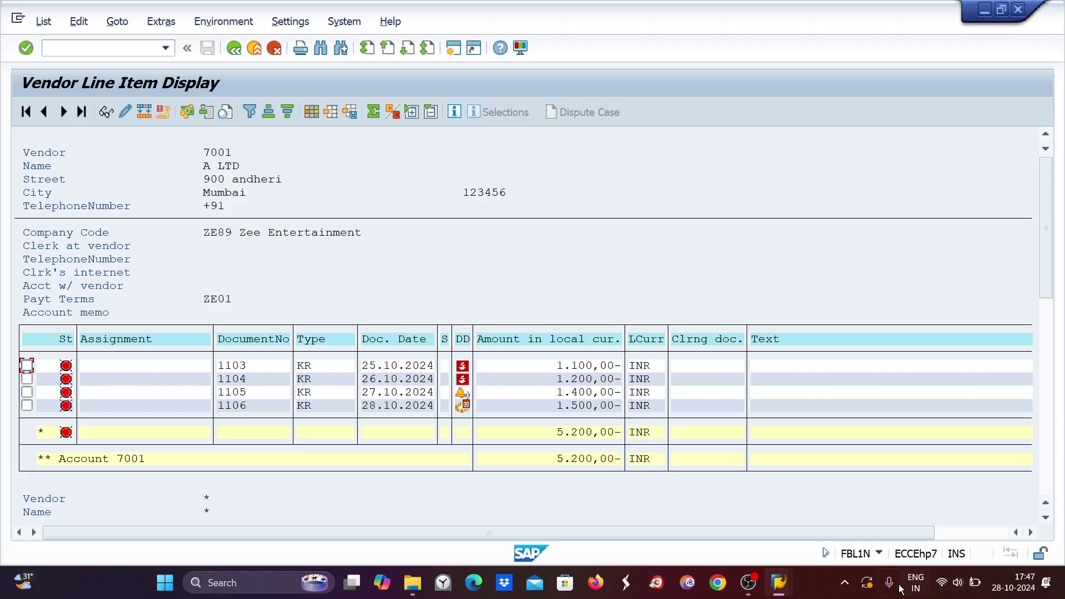
pyautogui.moveTo(779, 582)
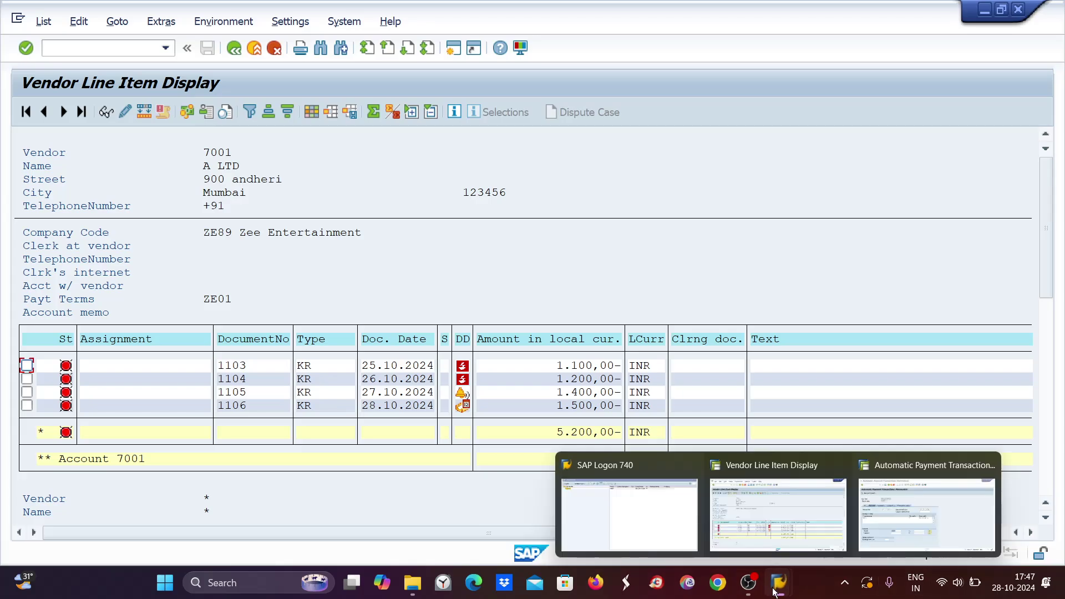
pyautogui.click(930, 511)
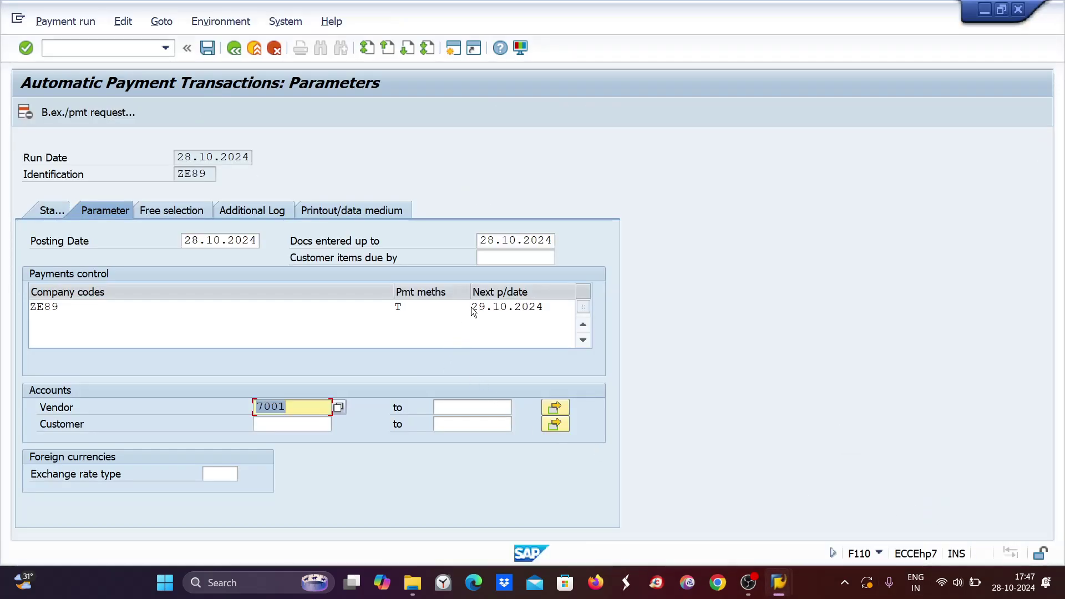
# Set the next payment date for company code ZE89 to 30.10.2024 and save the run parameters.
pyautogui.click(472, 311)
pyautogui.click(510, 311)
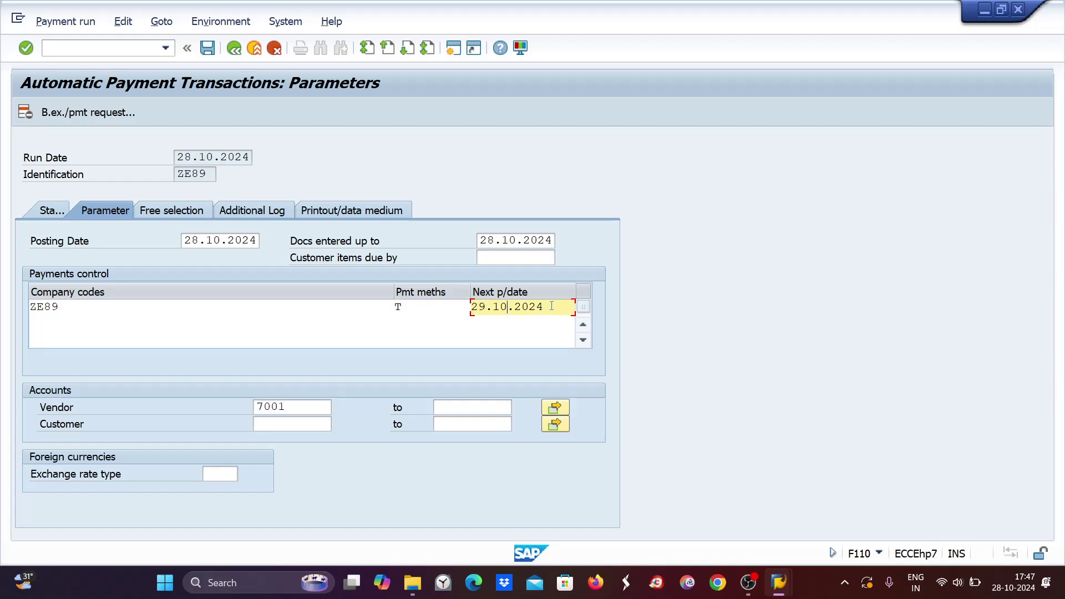
pyautogui.moveTo(551, 306); pyautogui.dragTo(471, 307)
pyautogui.write('30.10.2024')
pyautogui.hotkey('ctrl', 's')
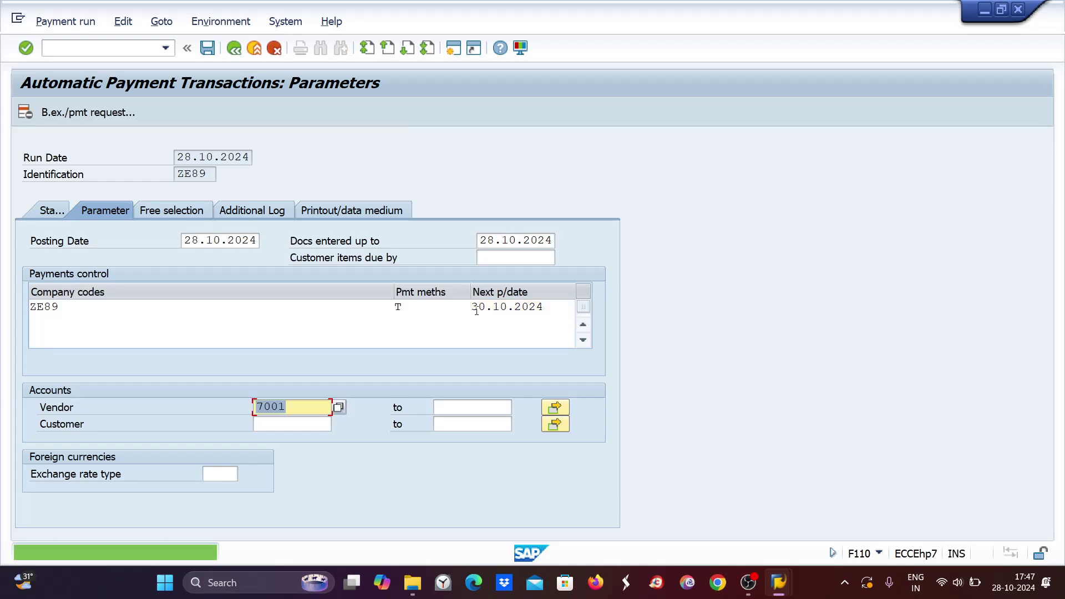
# Schedule the payment proposal for the run dated 28.10.2024 with identification ZE89.
pyautogui.click(39, 207)
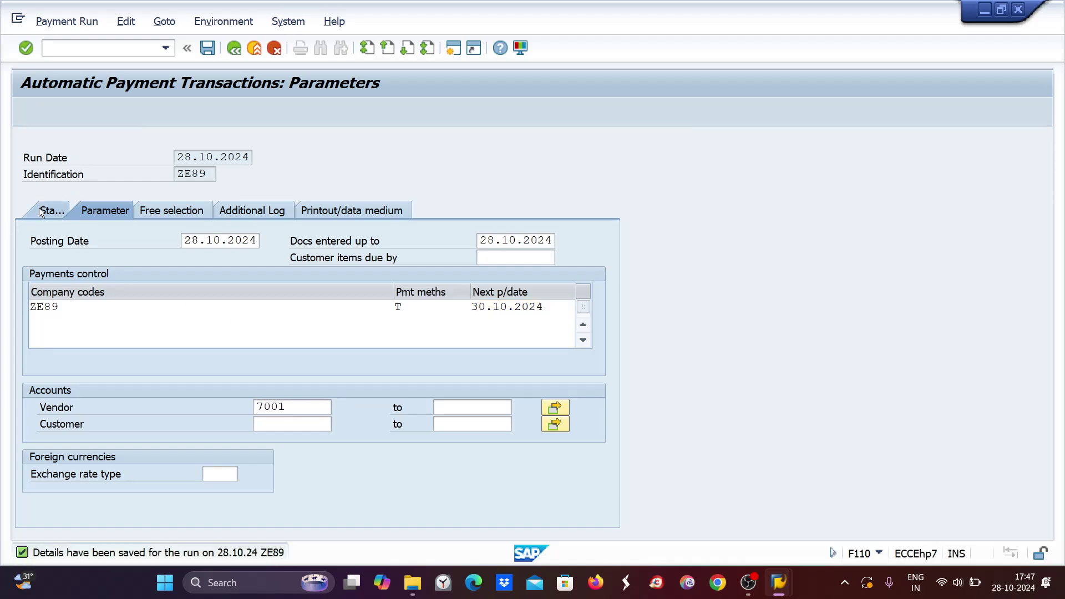
pyautogui.click(114, 112)
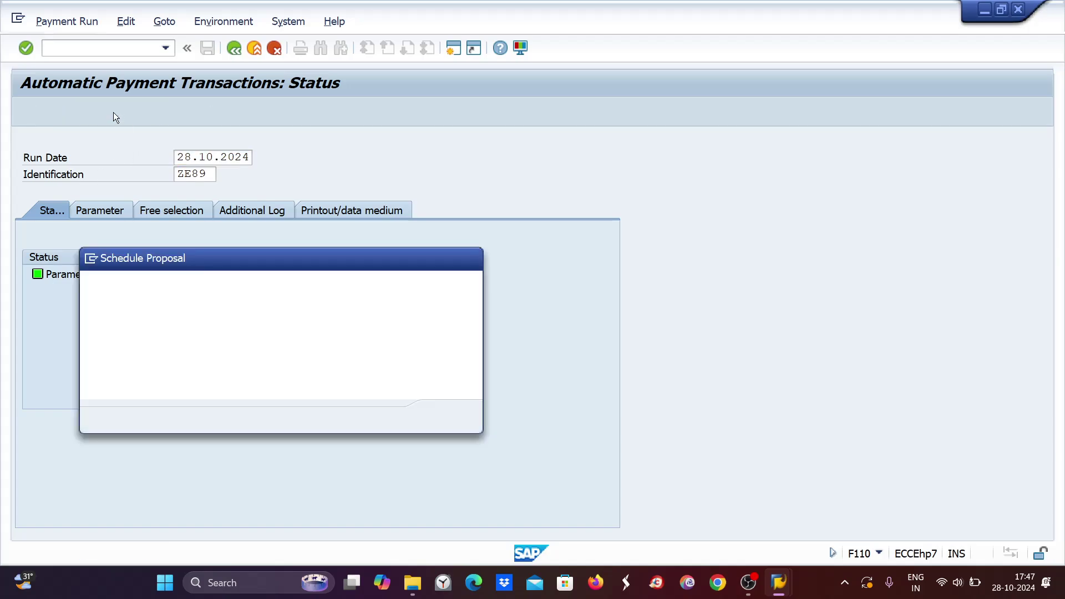
pyautogui.click(447, 412)
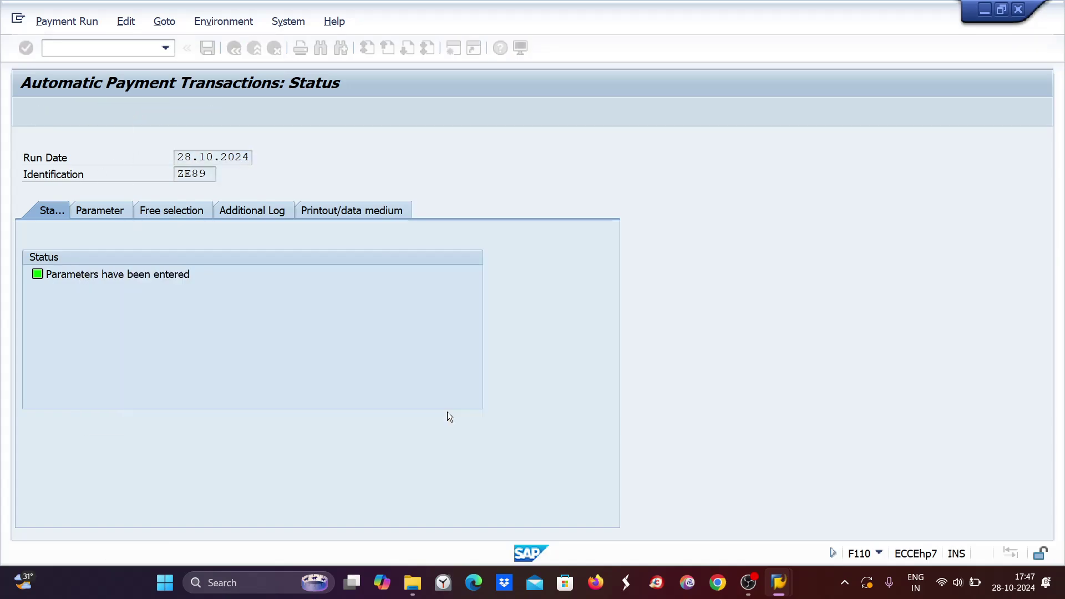
pyautogui.press('Return')
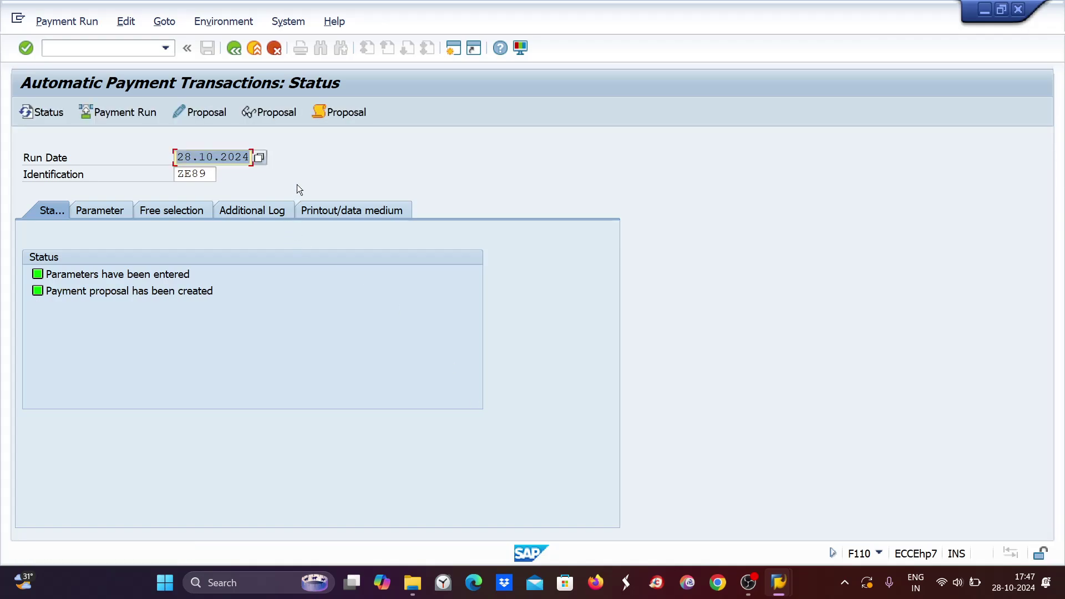
# Display the payment proposal, examine the paid items of vendor 7001 and return to the run status.
pyautogui.click(288, 114)
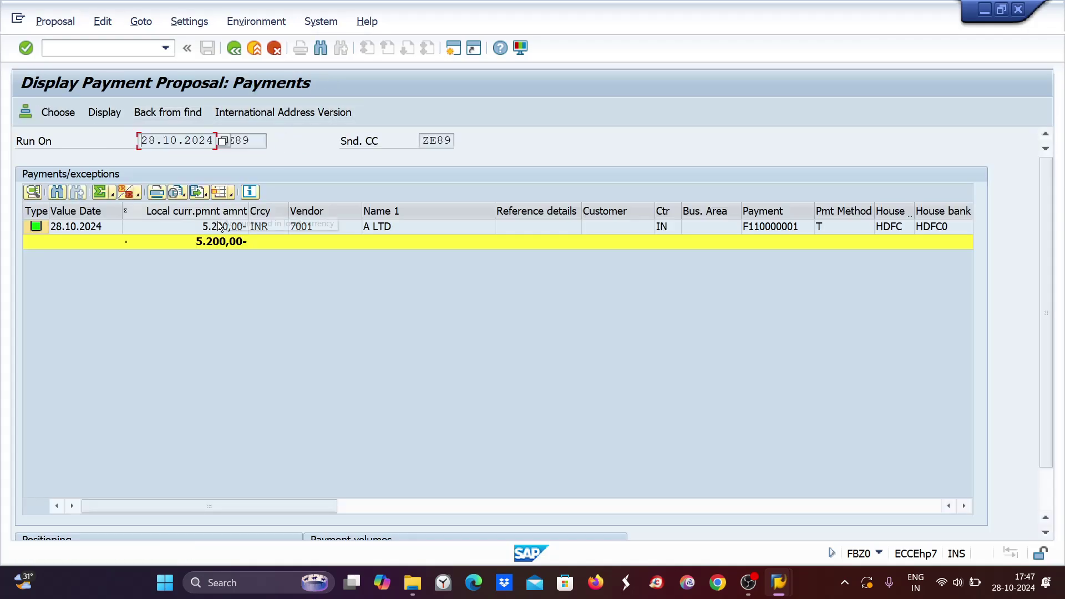
pyautogui.click(218, 227)
pyautogui.doubleClick(218, 227)
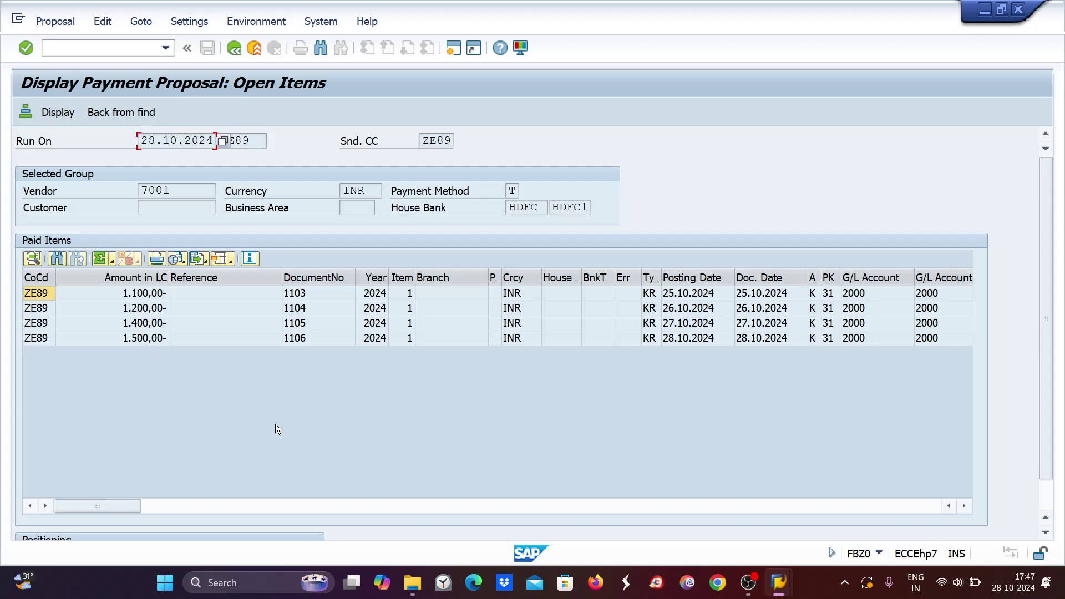
pyautogui.moveTo(788, 585)
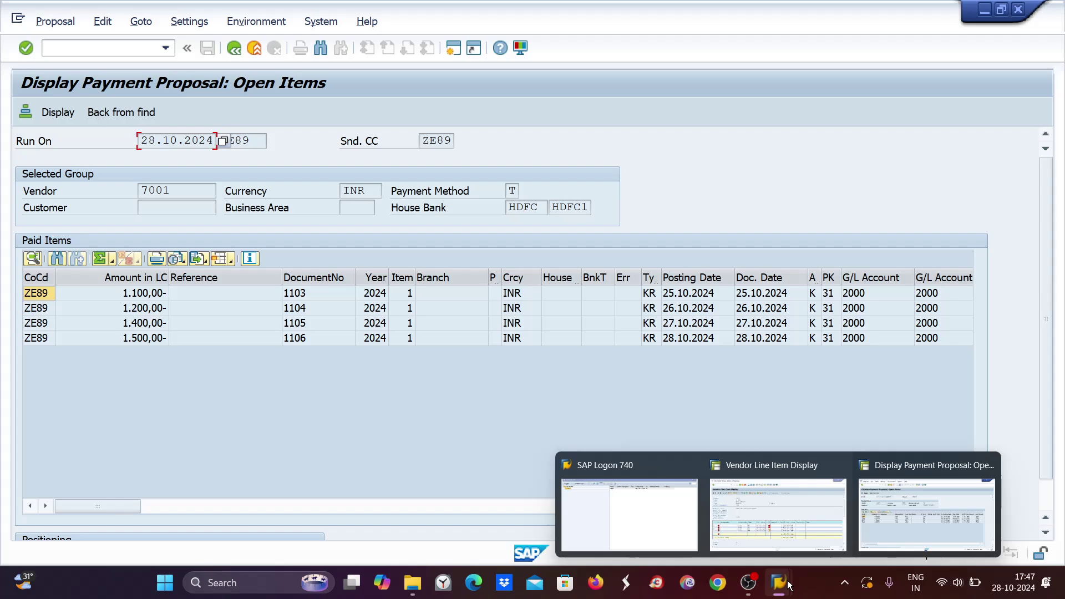
pyautogui.click(942, 514)
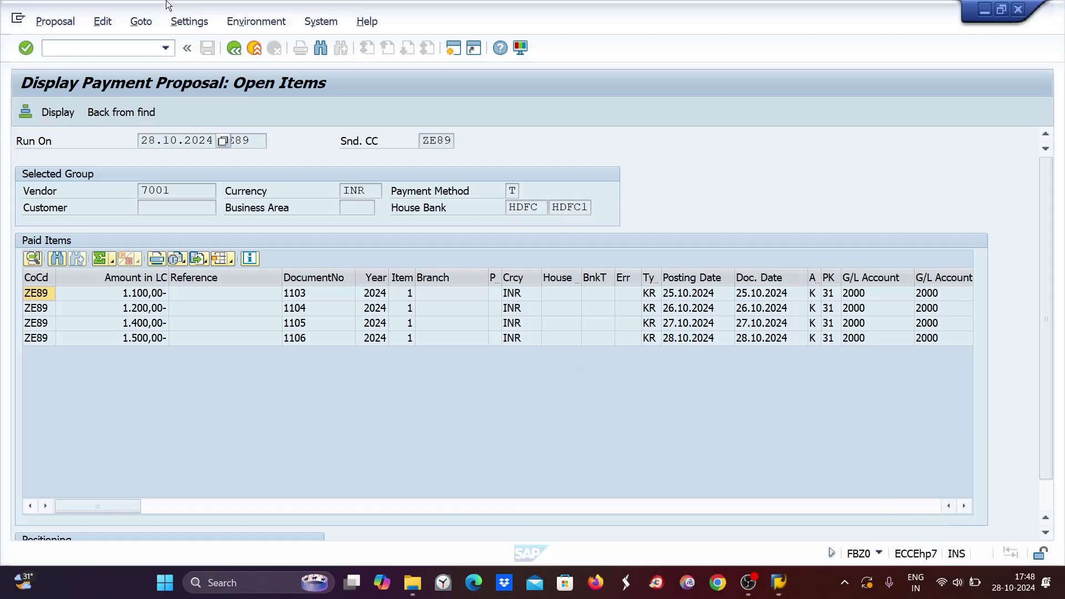
pyautogui.click(234, 49)
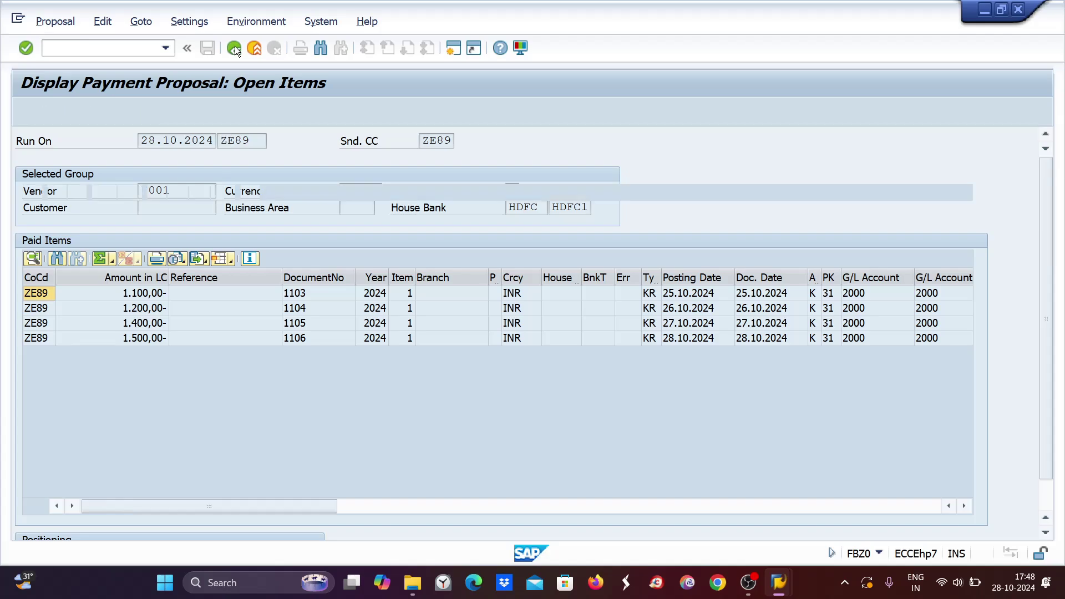
pyautogui.click(234, 48)
pyautogui.click(235, 48)
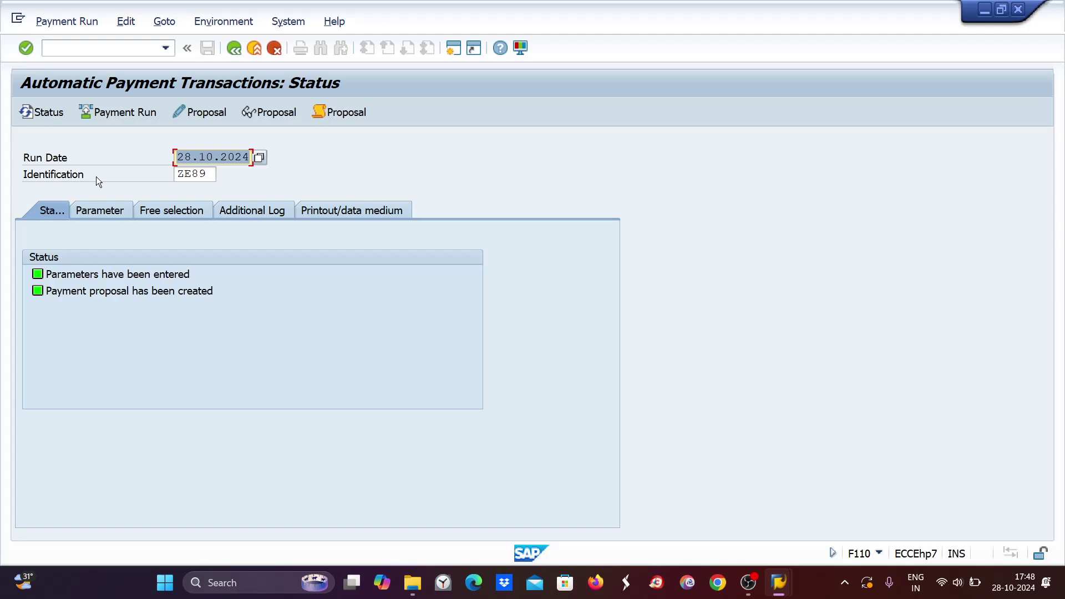
# Compare the document entry cut-off and next payment date in the run parameters with the invoice dates in the vendor line item display.
pyautogui.click(100, 212)
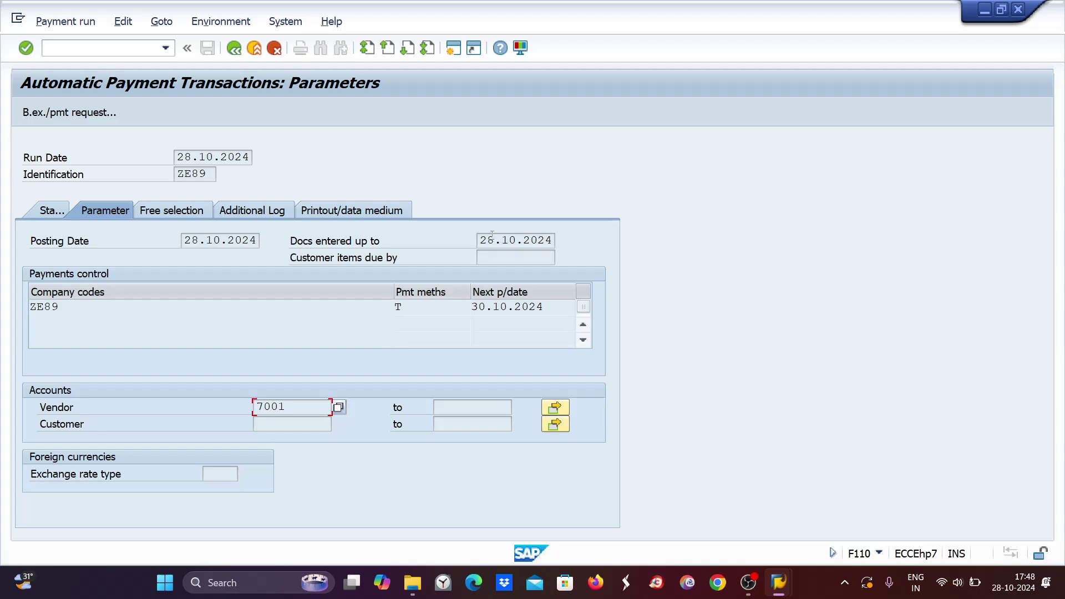
pyautogui.moveTo(482, 240); pyautogui.dragTo(555, 240)
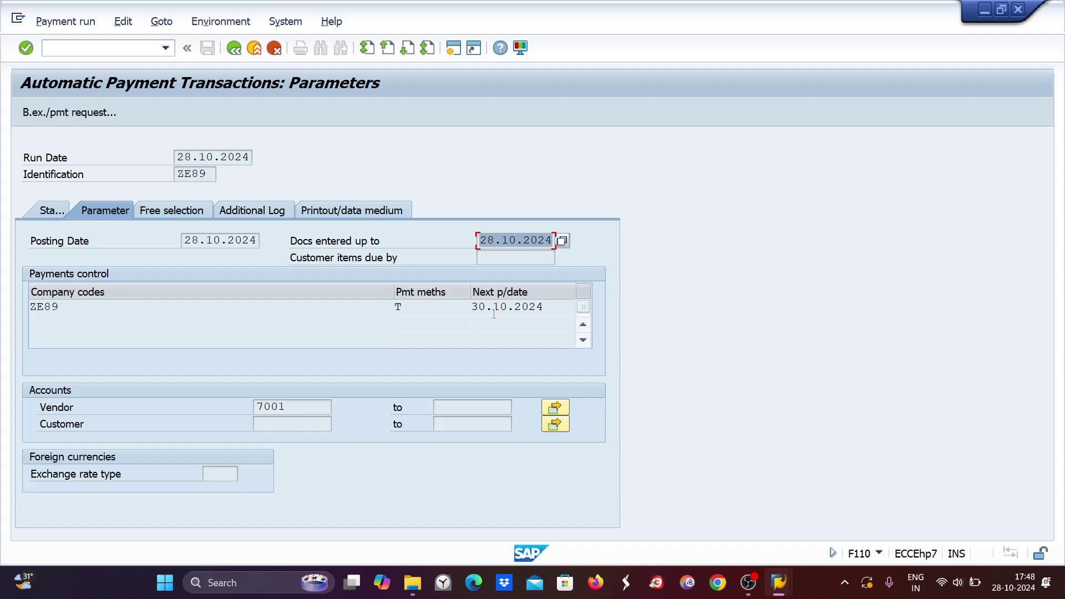
pyautogui.moveTo(779, 592)
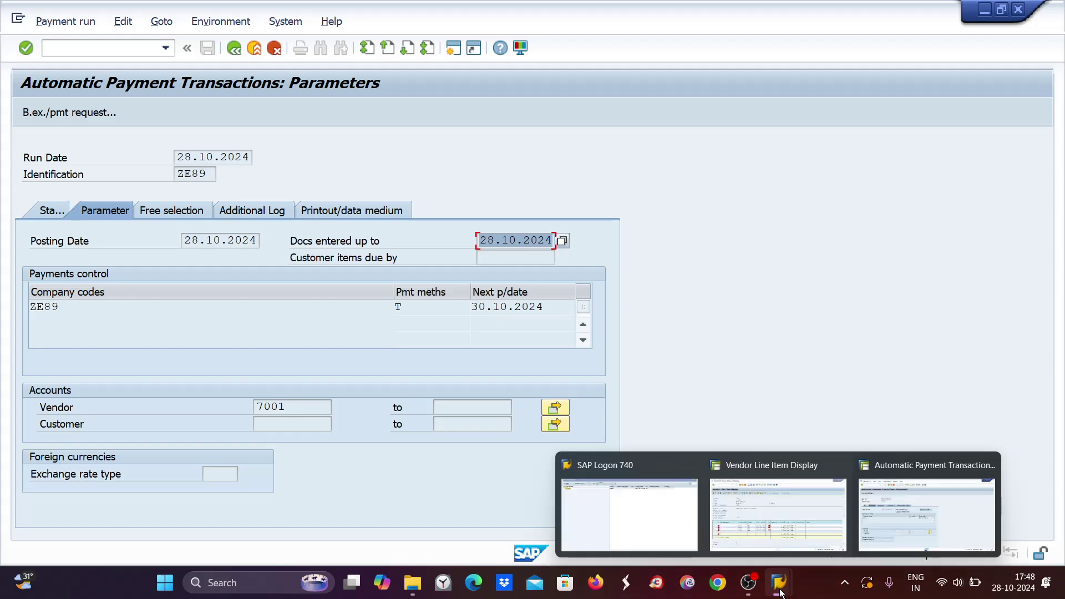
pyautogui.click(777, 511)
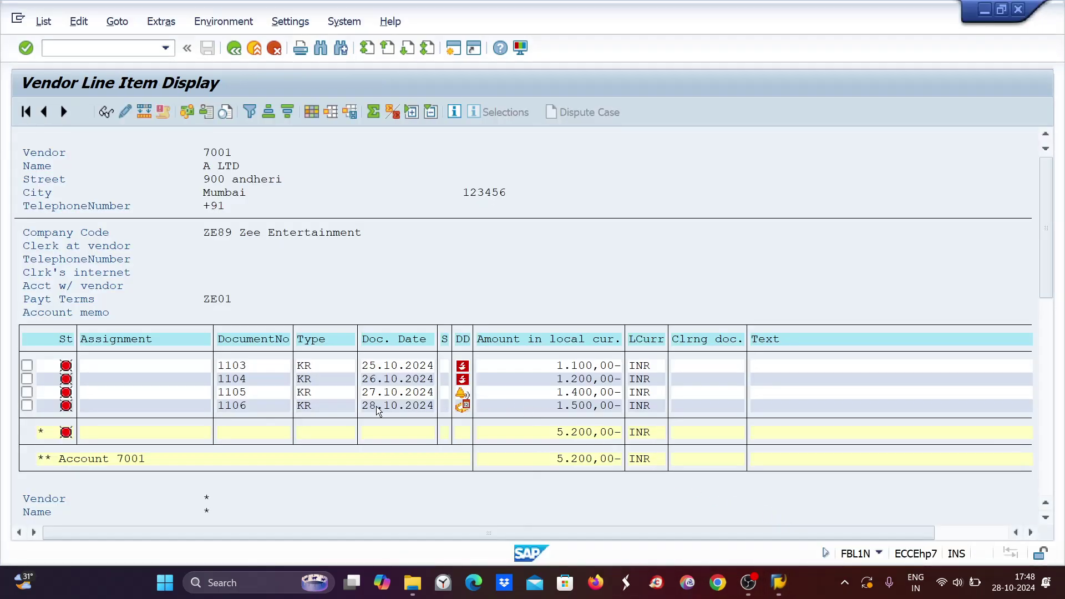
pyautogui.hotkey('alt', 'Tab')
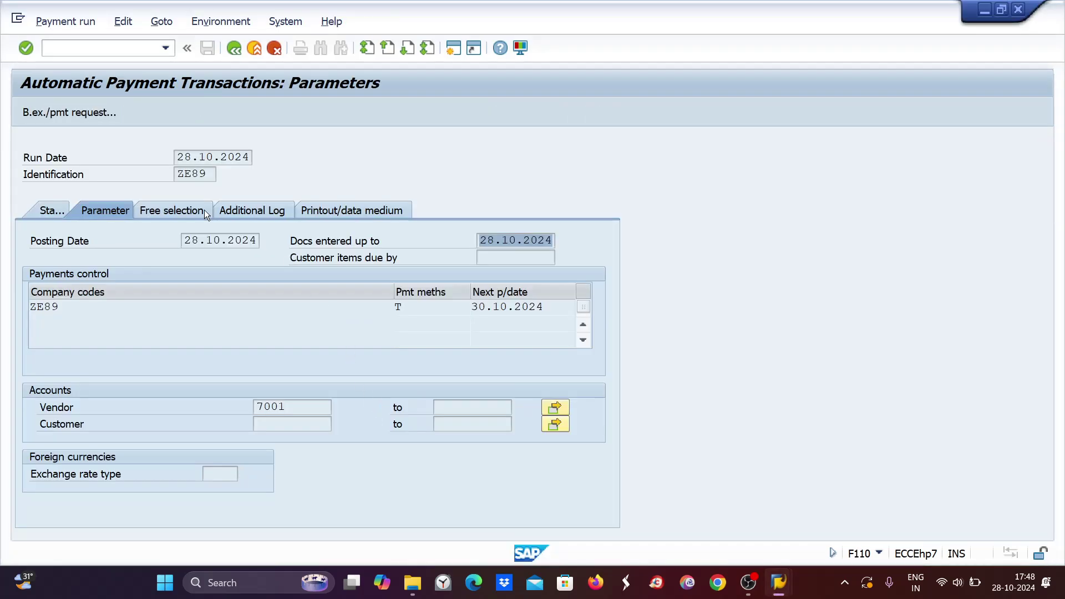
# Delete the payment proposal from the ZE89 run's status view and confirm the deletion.
pyautogui.click(55, 214)
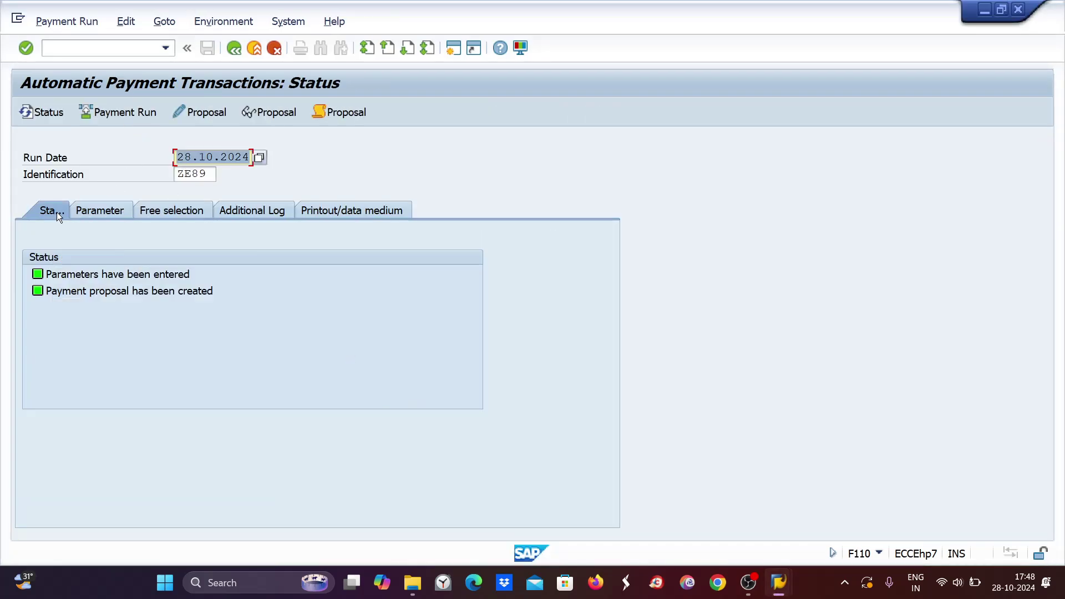
pyautogui.click(125, 21)
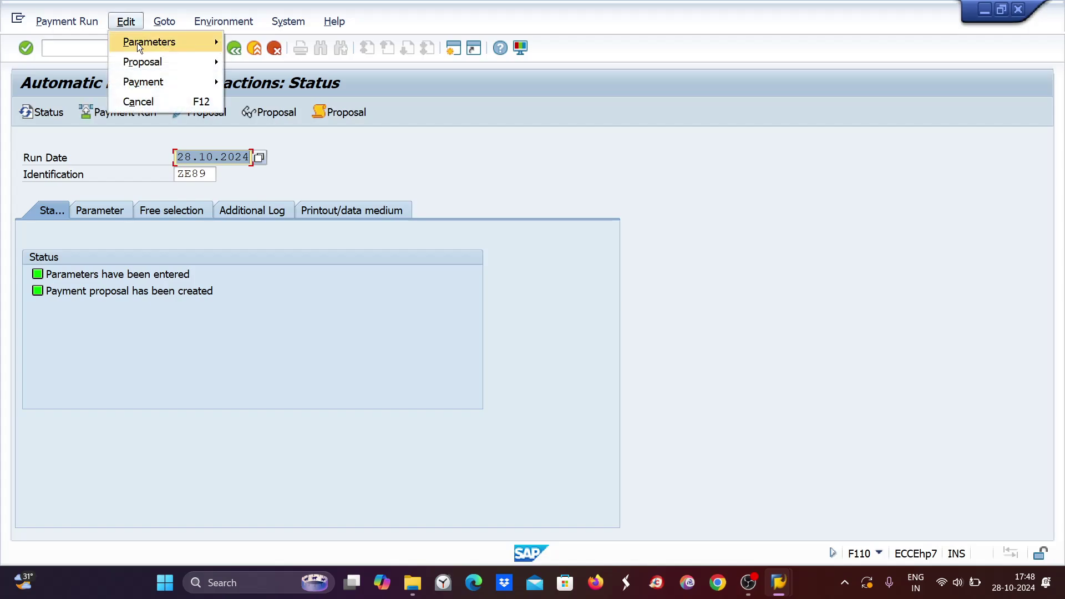
pyautogui.moveTo(161, 62)
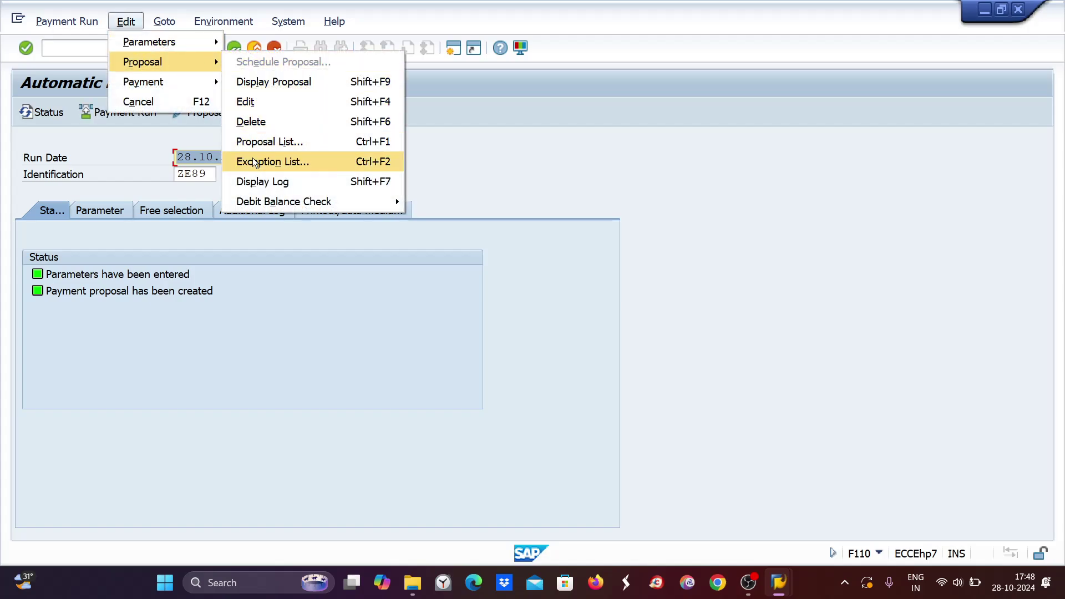
pyautogui.click(256, 126)
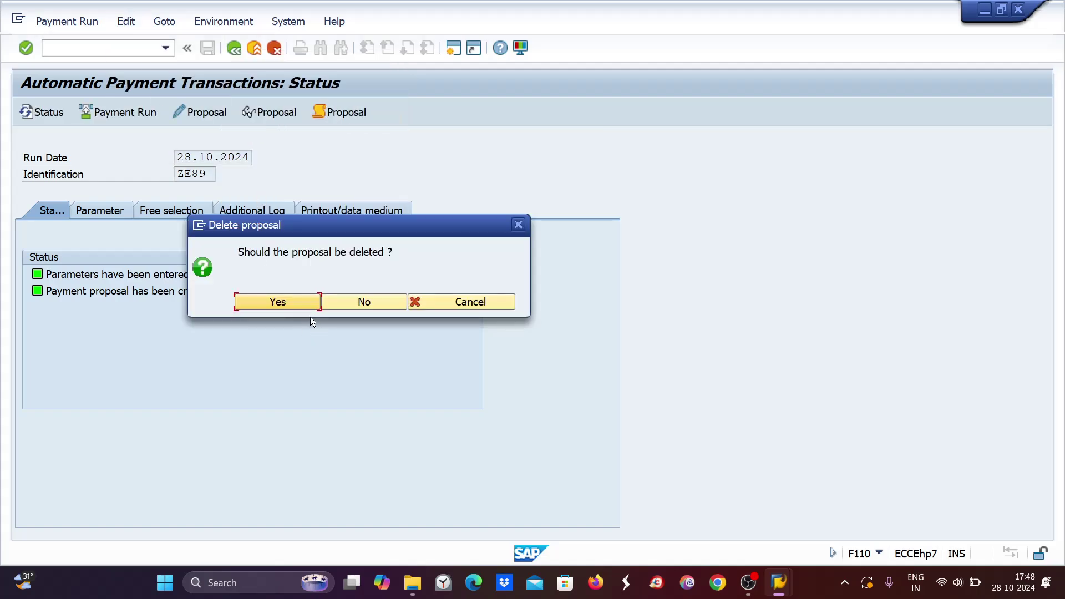
pyautogui.click(294, 300)
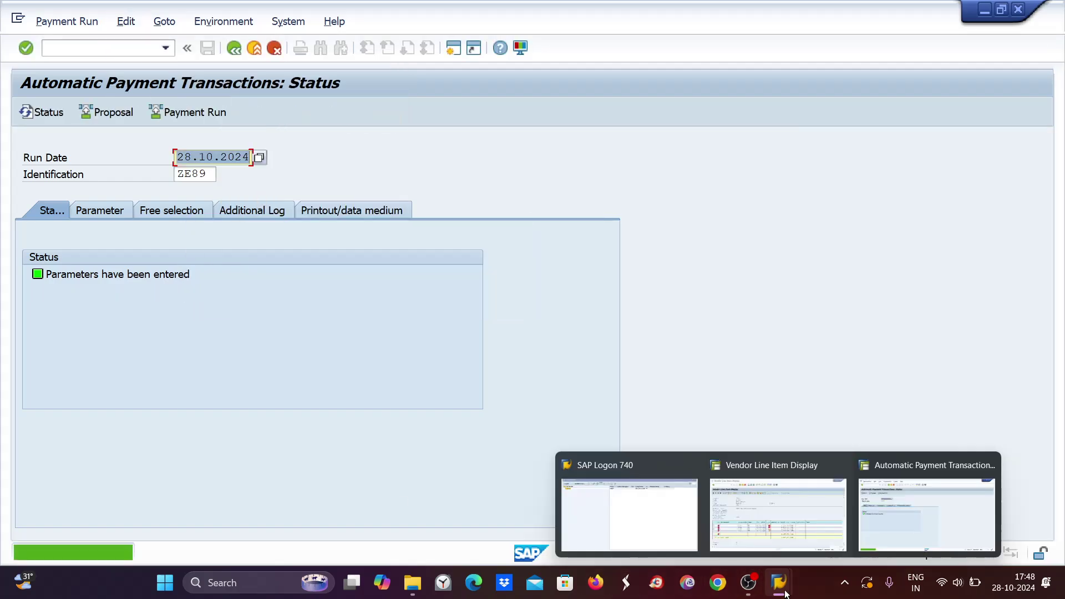
# Switch to Excel and create a blank workbook.
pyautogui.click(204, 582)
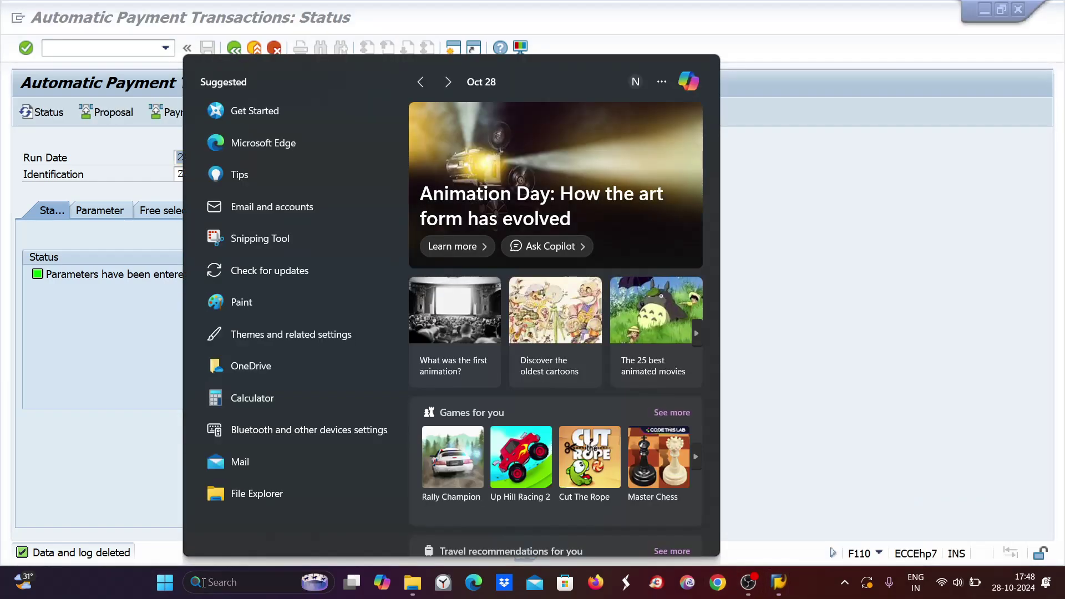
pyautogui.write('excel')
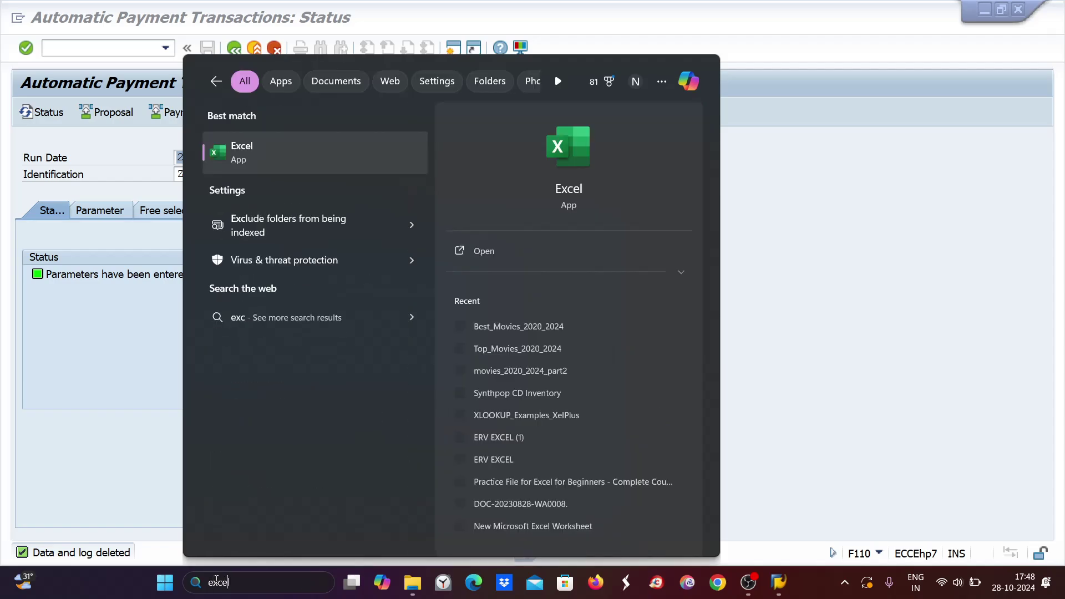
pyautogui.press('Return')
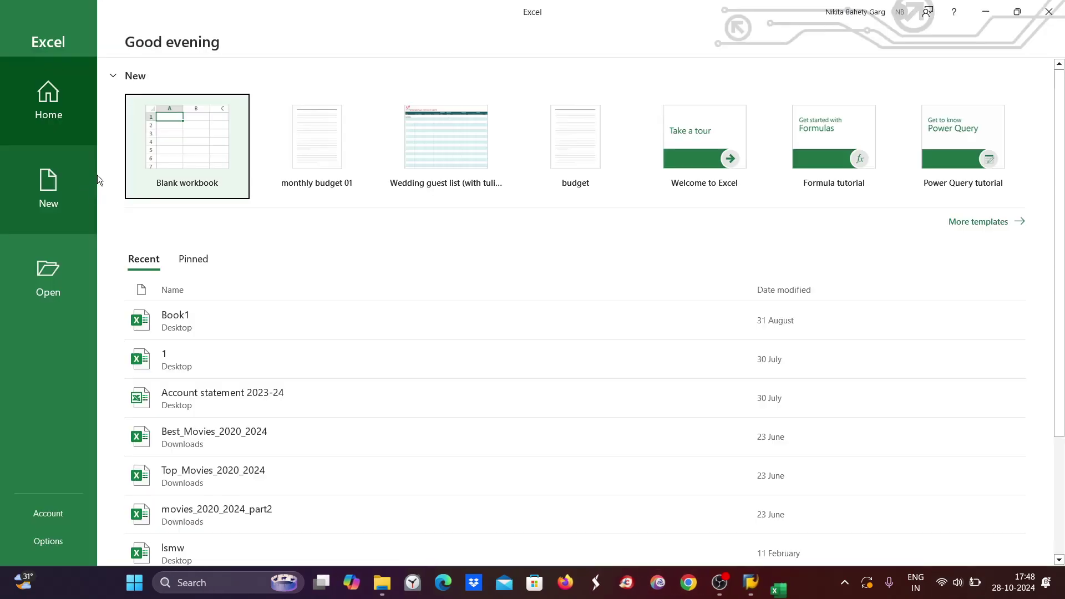
pyautogui.click(167, 146)
pyautogui.click(174, 145)
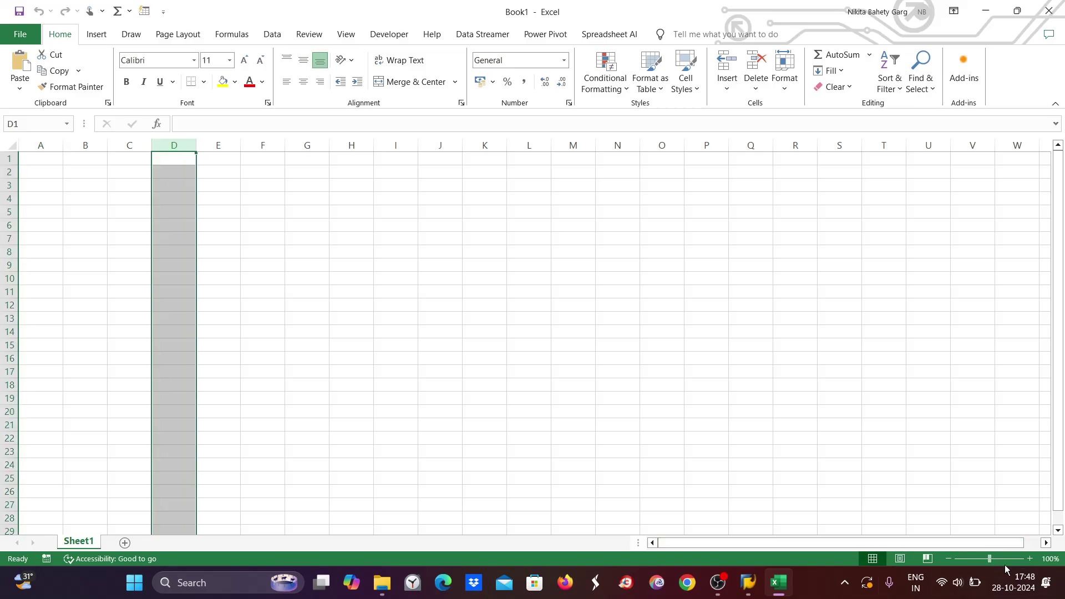
# Enter the heading "next payment date" in cell A1 and fit column A's width to the text.
pyautogui.moveTo(990, 559); pyautogui.dragTo(1013, 559)
pyautogui.click(86, 207)
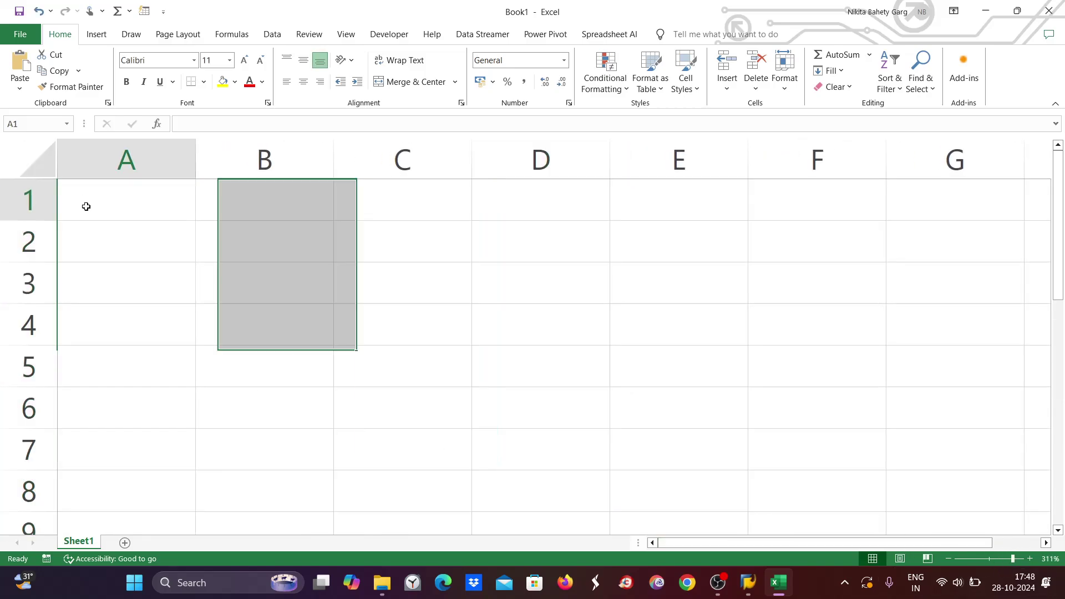
pyautogui.write('next')
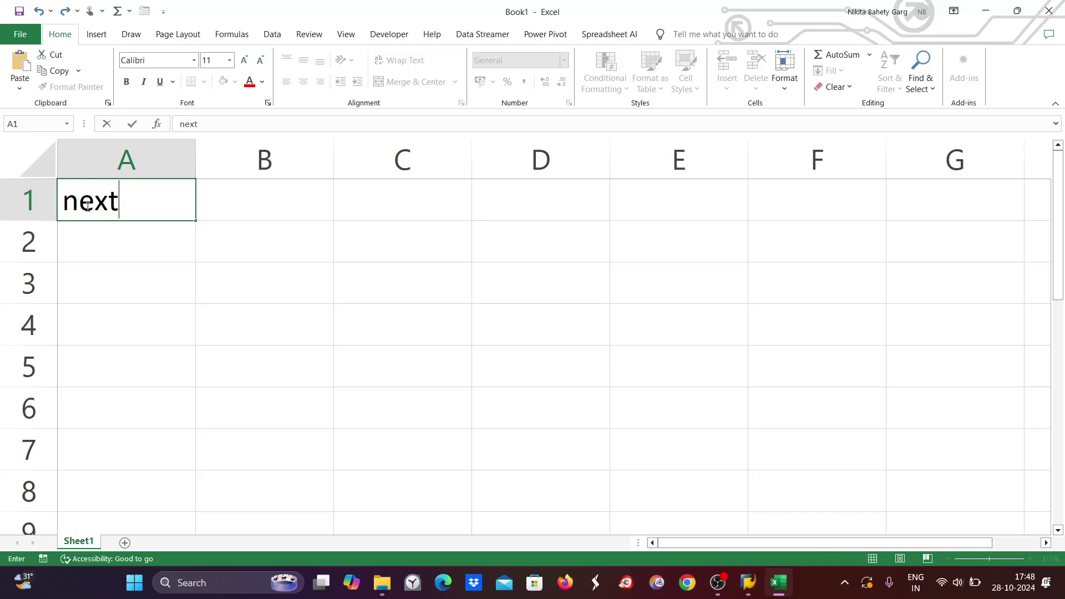
pyautogui.write(' paymen')
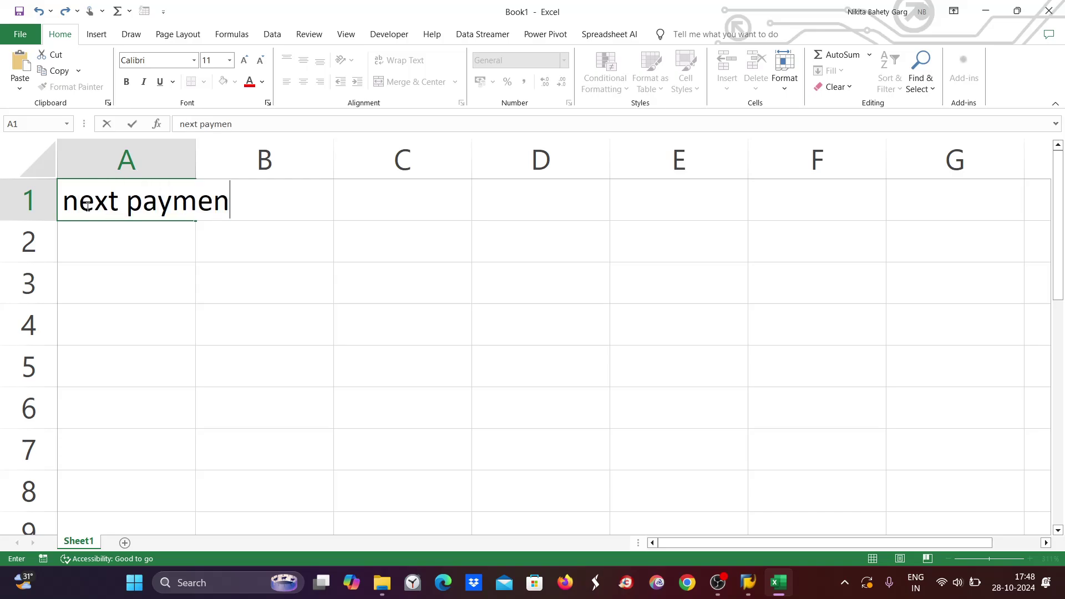
pyautogui.write('t')
pyautogui.hotkey('alt', 'Tab')
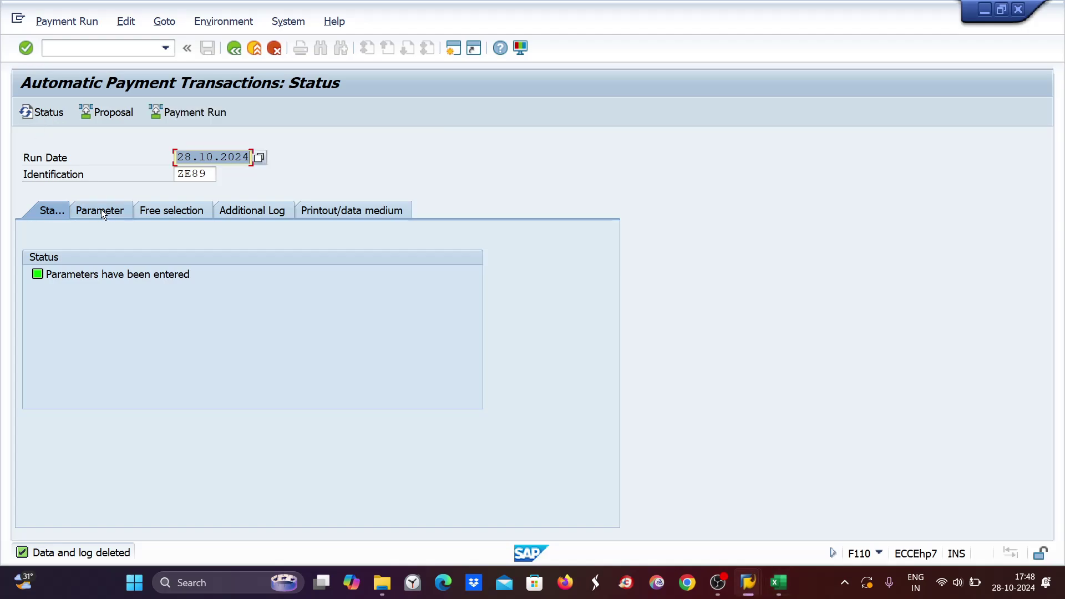
pyautogui.click(102, 211)
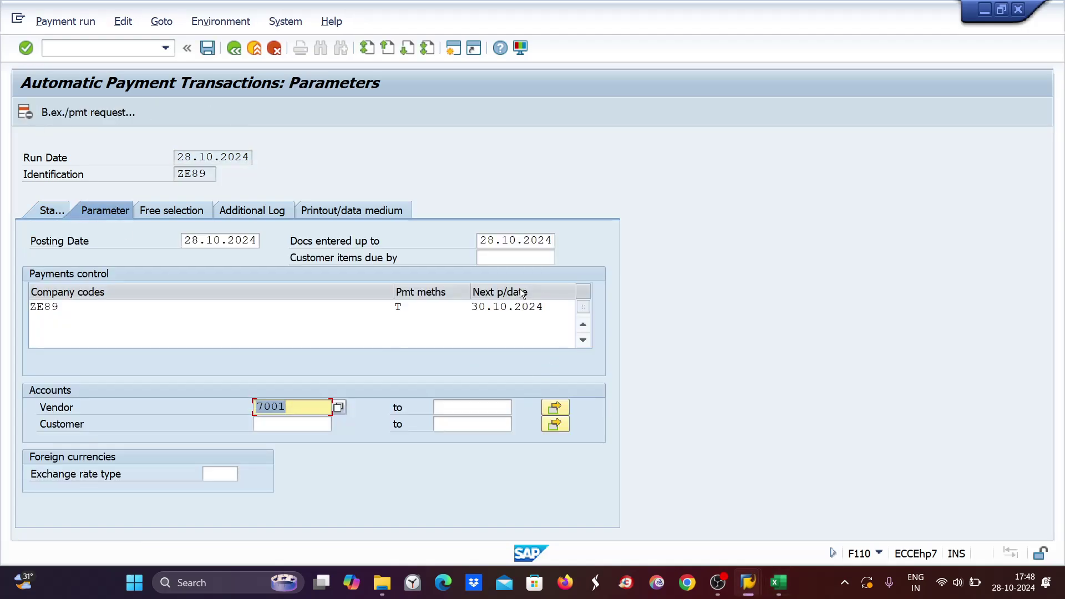
pyautogui.hotkey('alt', 'Tab')
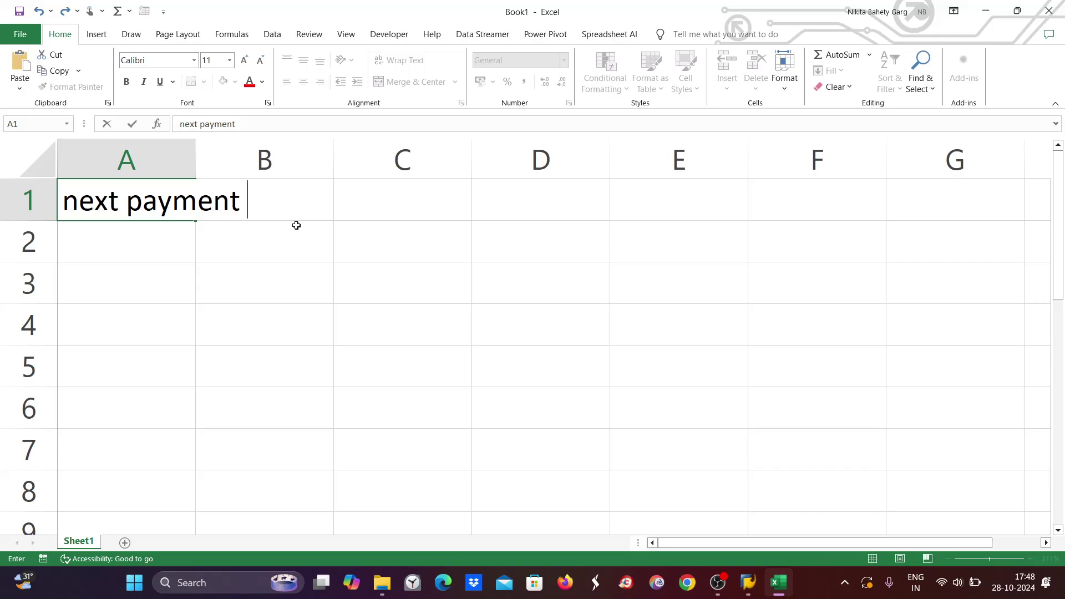
pyautogui.write('date')
pyautogui.click(166, 244)
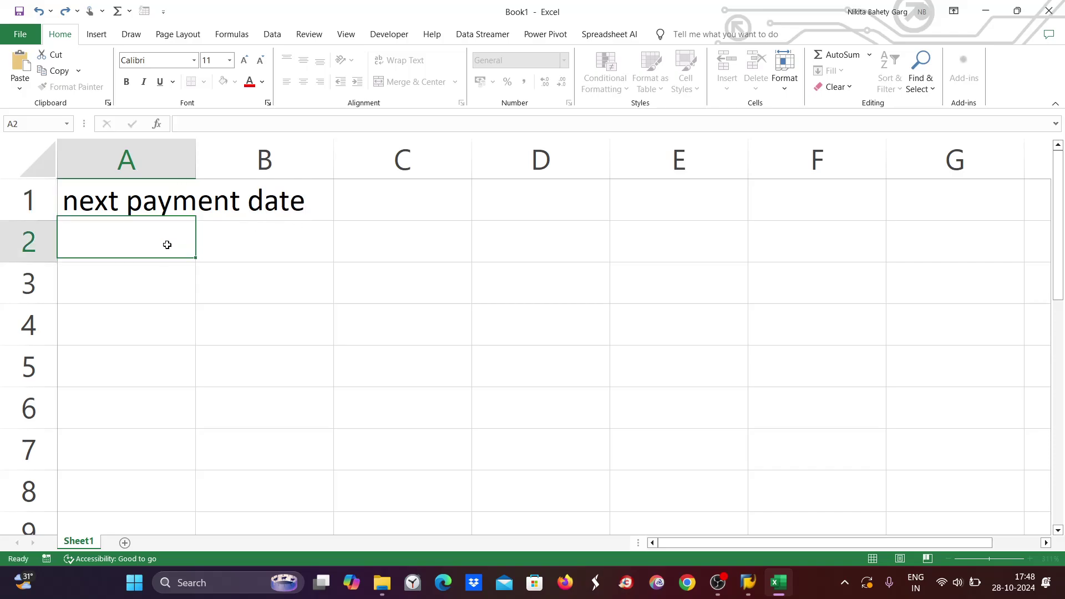
pyautogui.click(179, 190)
pyautogui.doubleClick(197, 158)
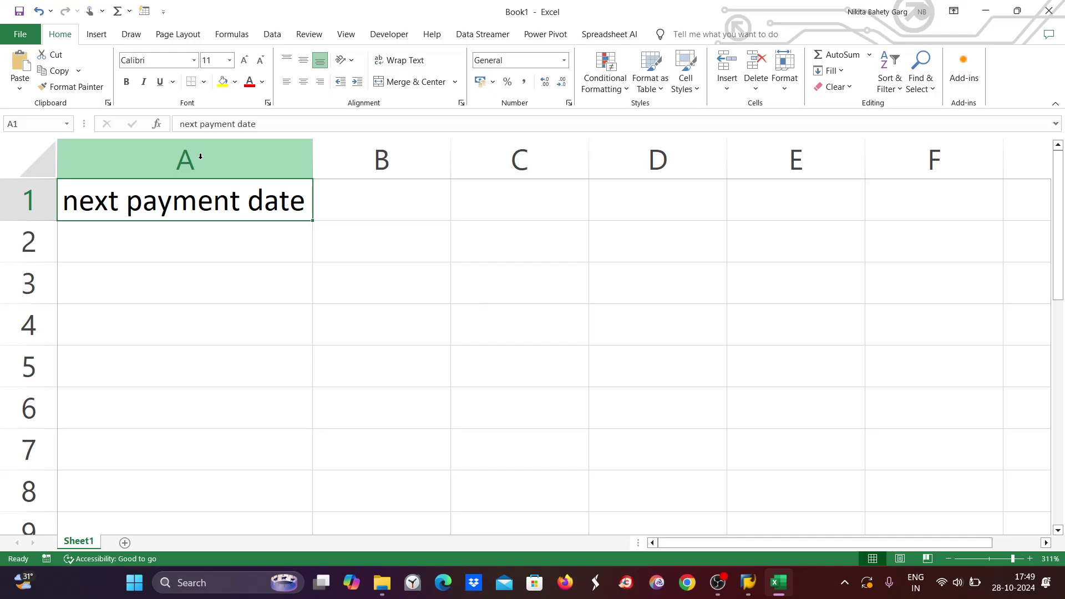
# Switch to the SAP vendor line item display and add Posting Date before Document Date in its column layout.
pyautogui.moveTo(783, 592)
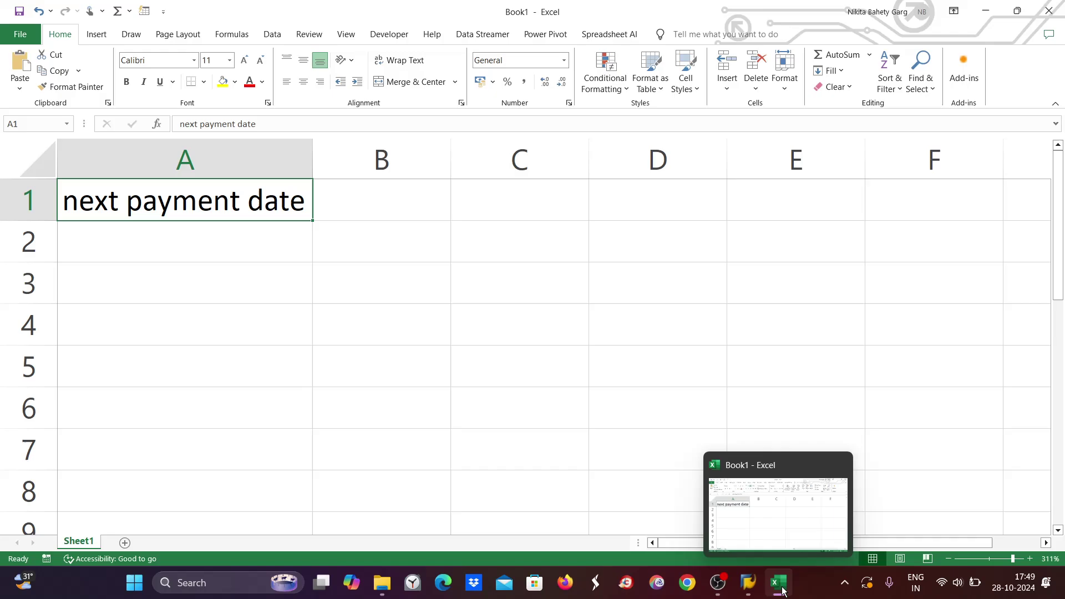
pyautogui.moveTo(749, 584)
pyautogui.click(749, 505)
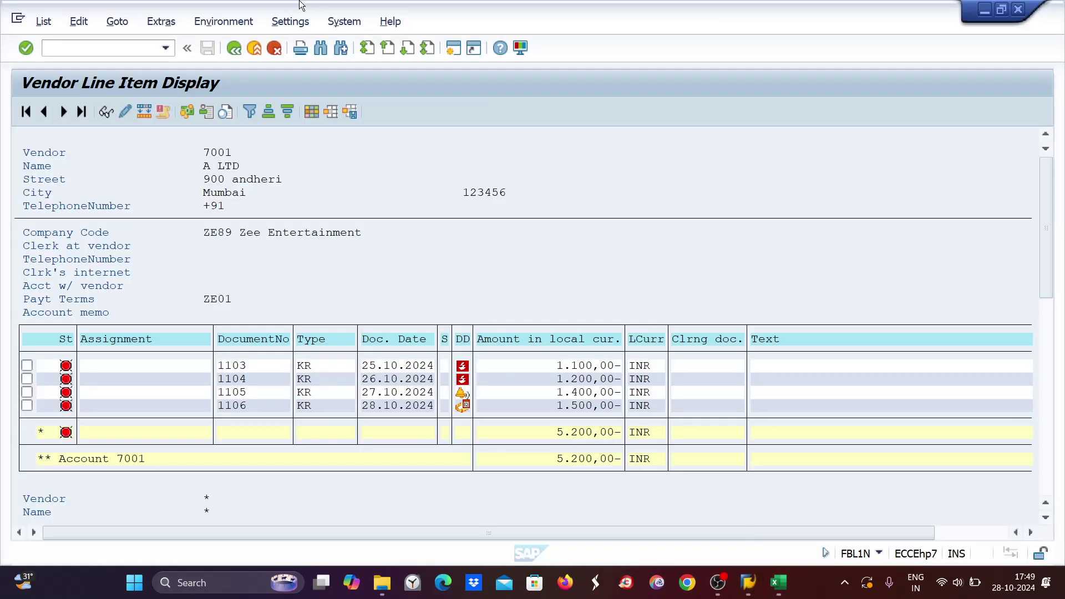
pyautogui.click(311, 112)
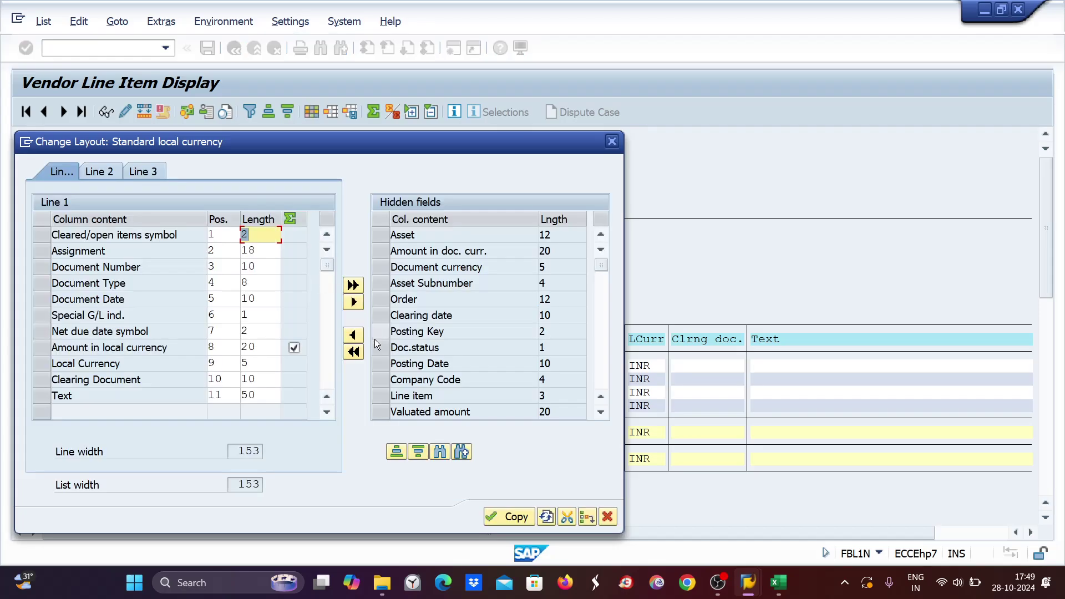
pyautogui.click(380, 363)
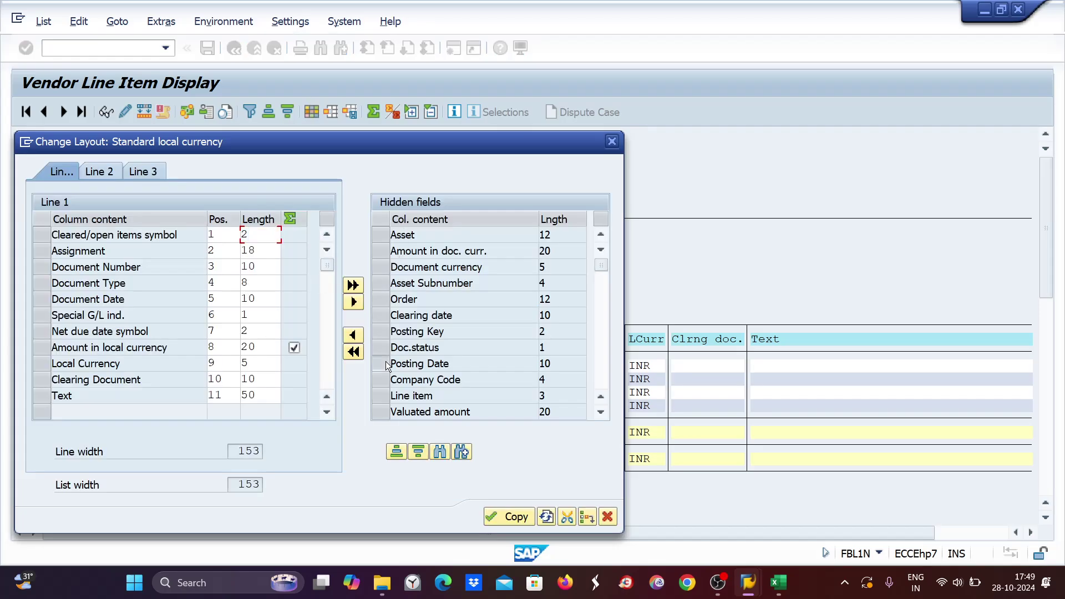
pyautogui.click(44, 299)
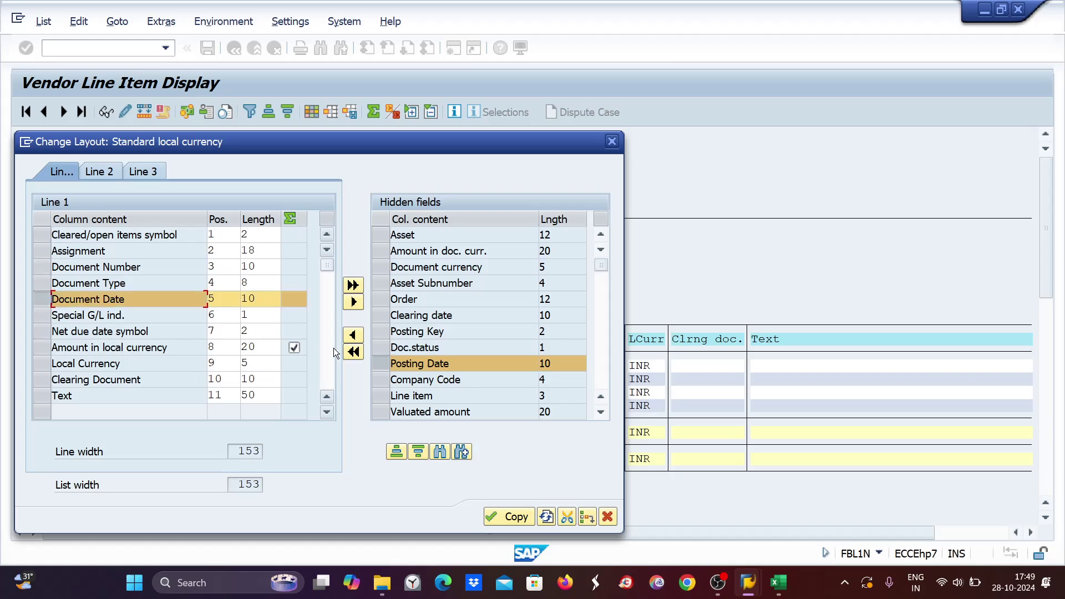
pyautogui.click(353, 336)
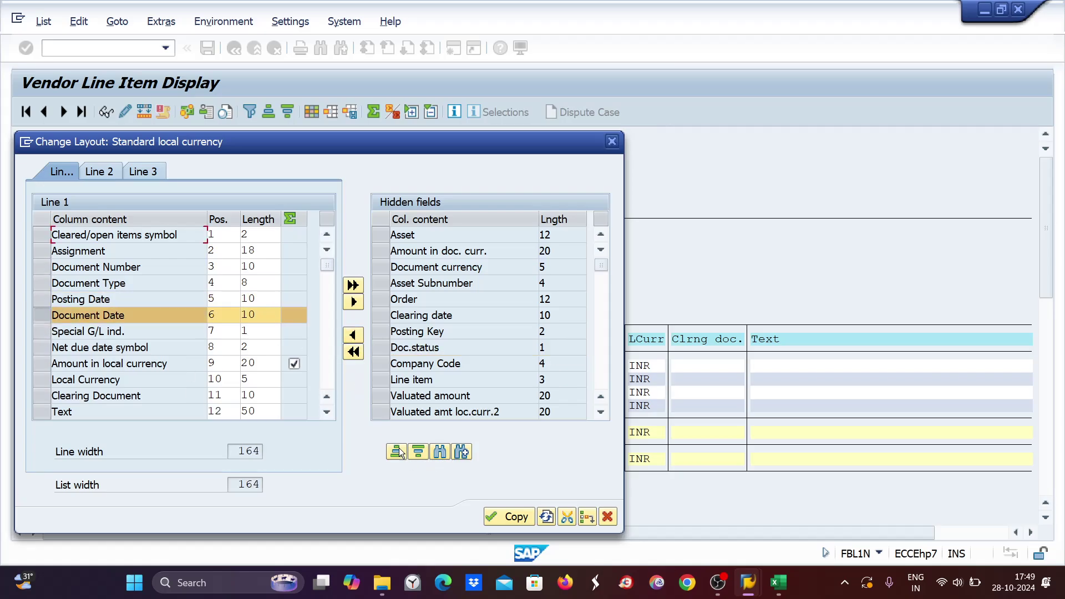
# Insert the Net due date column before Special G/L ind. in the line item layout and apply the layout.
pyautogui.scroll(-1, 483, 328)
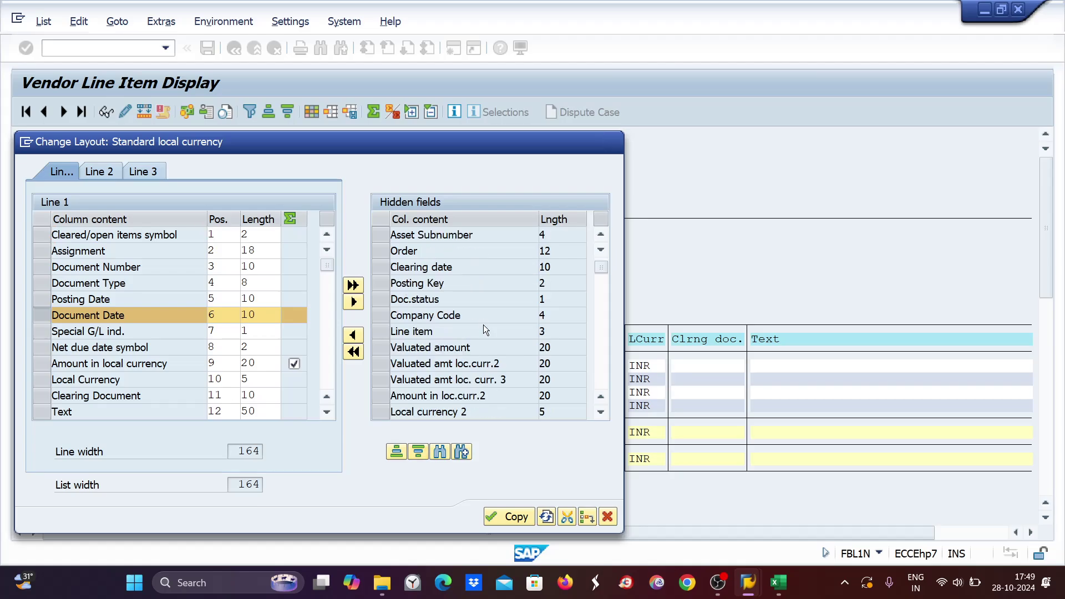
pyautogui.scroll(-1, 484, 328)
pyautogui.scroll(-1, 484, 329)
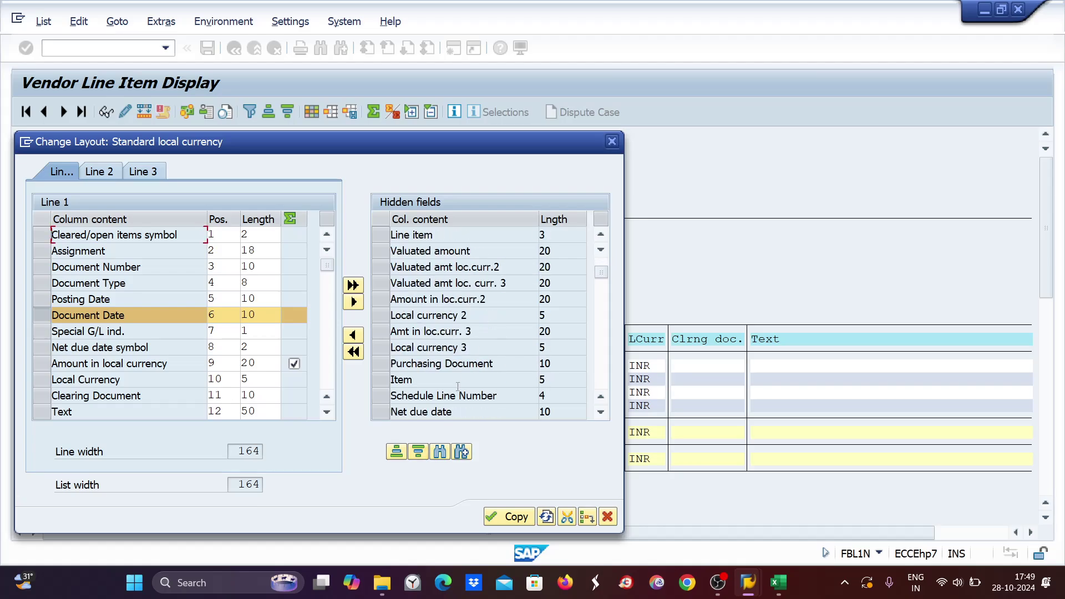
pyautogui.click(386, 412)
pyautogui.click(37, 317)
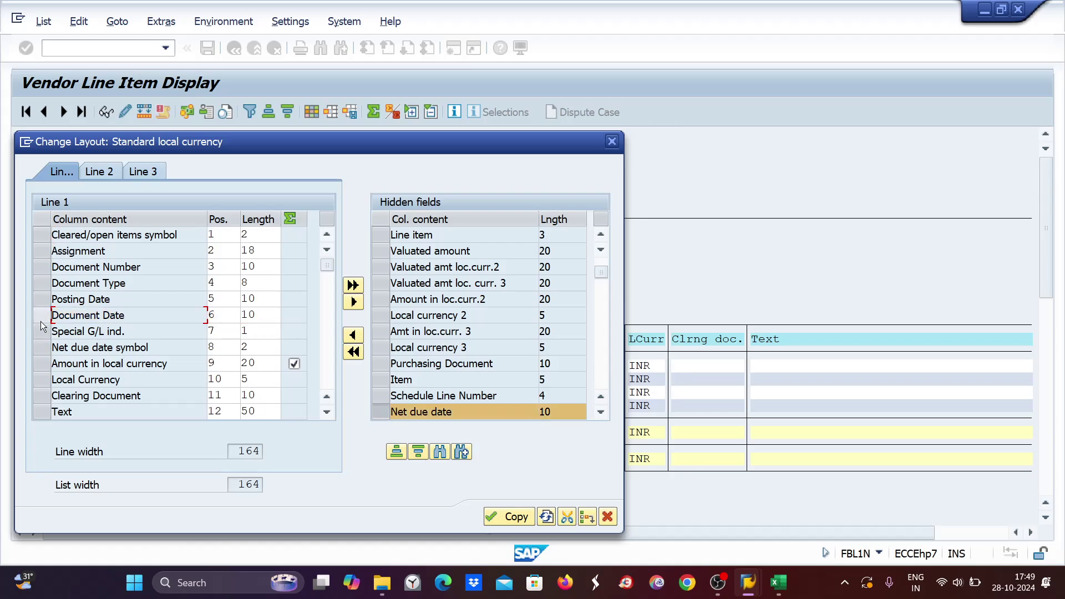
pyautogui.click(41, 331)
pyautogui.click(561, 517)
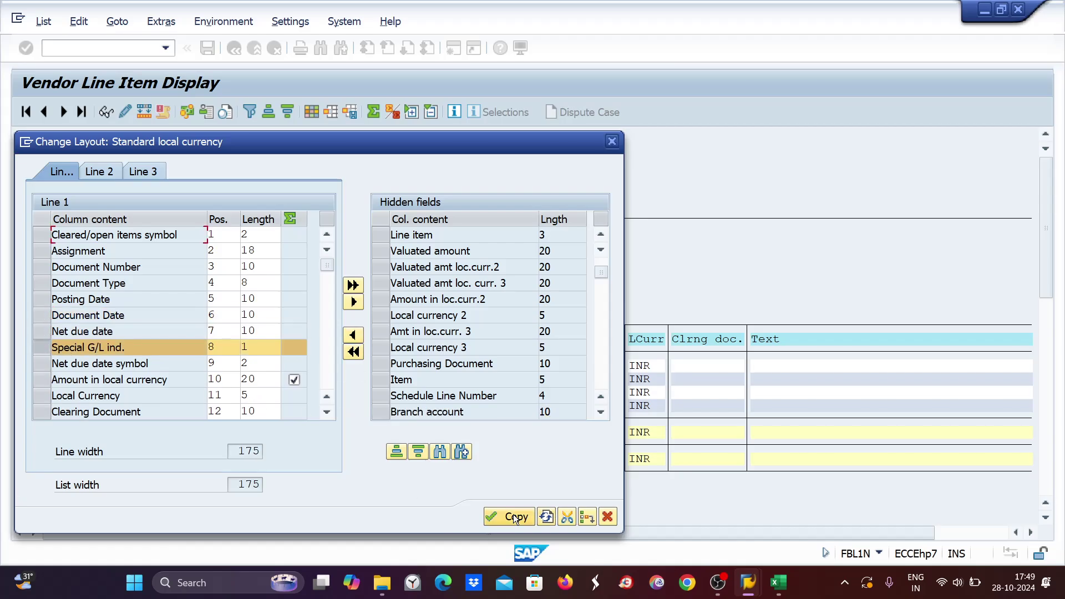
pyautogui.click(514, 514)
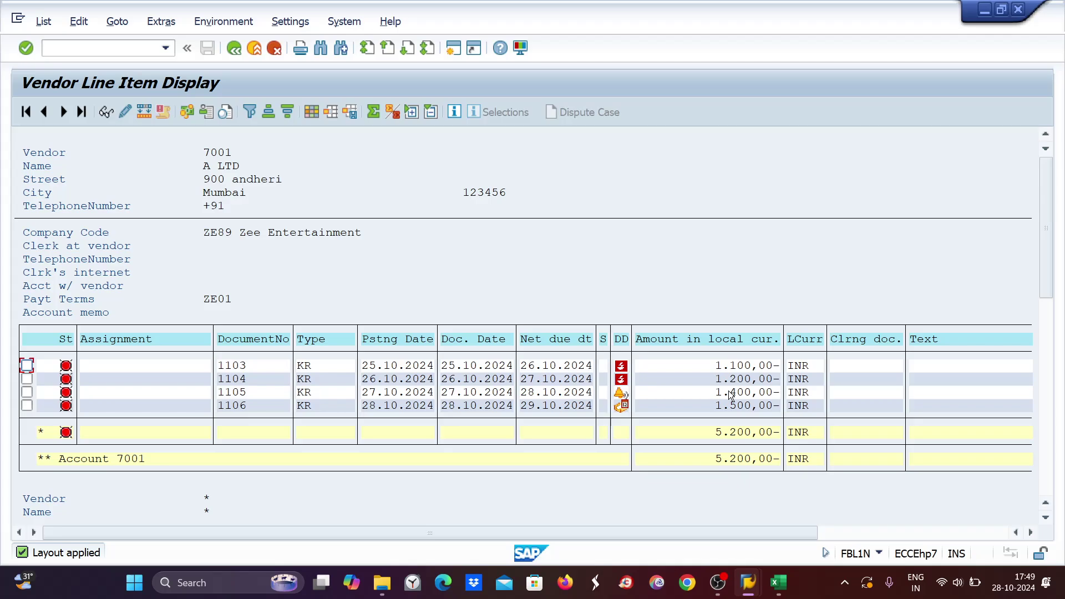
# Compare the next payment date and posting date in the ZE89 run parameters with the net due dates of the vendor's open items.
pyautogui.moveTo(620, 409)
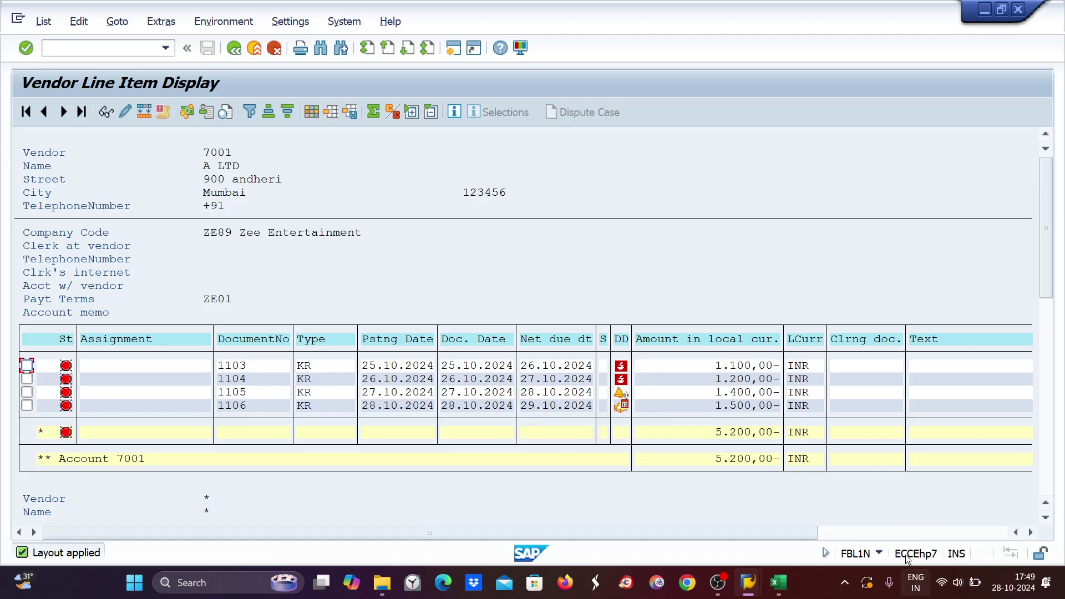
pyautogui.moveTo(748, 582)
pyautogui.click(844, 537)
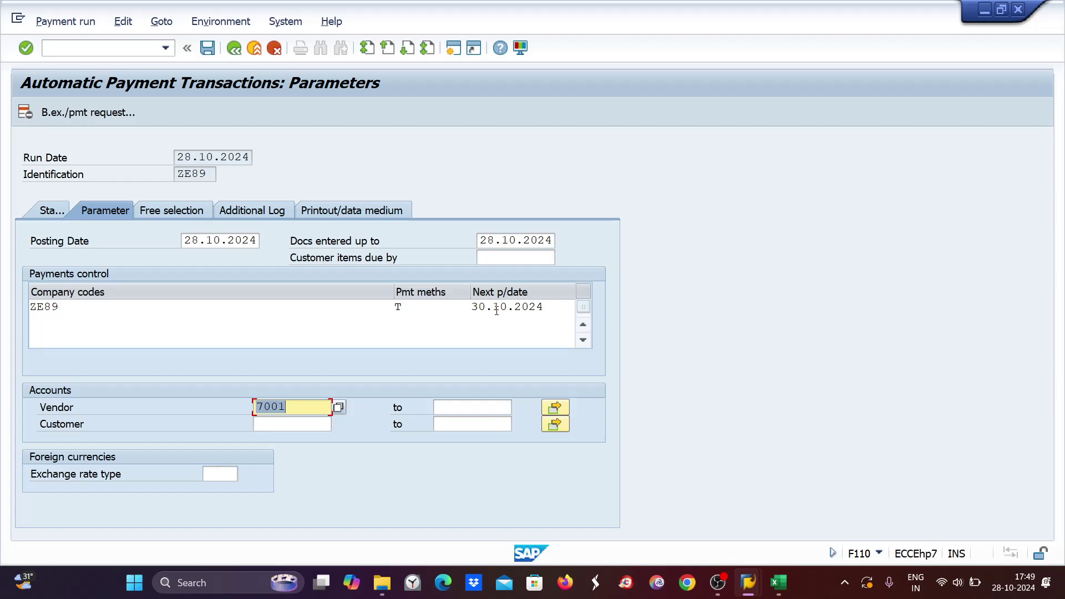
pyautogui.moveTo(474, 306); pyautogui.dragTo(549, 308)
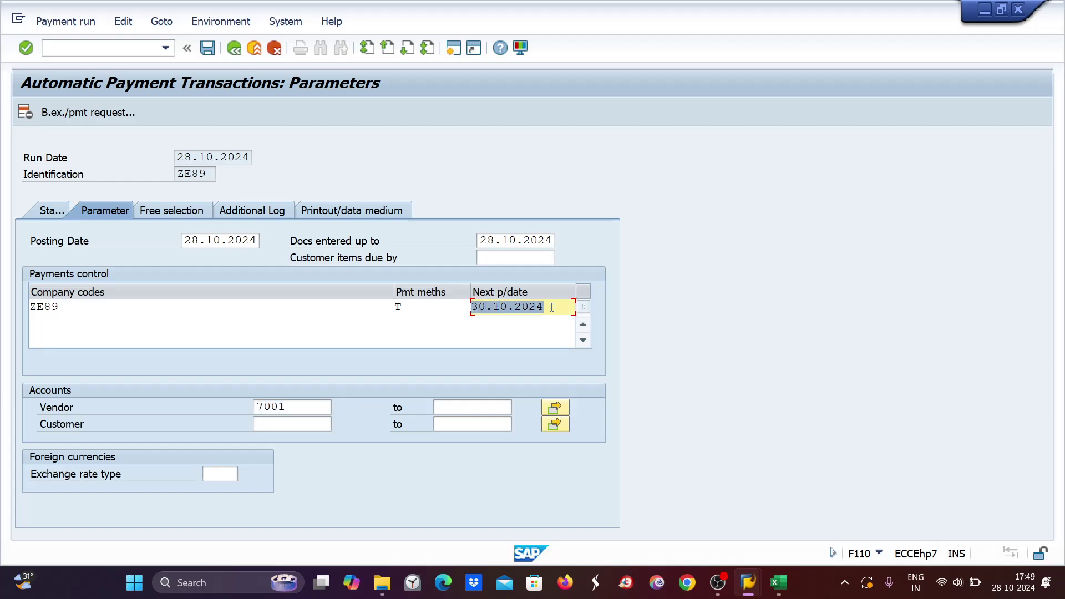
pyautogui.click(487, 337)
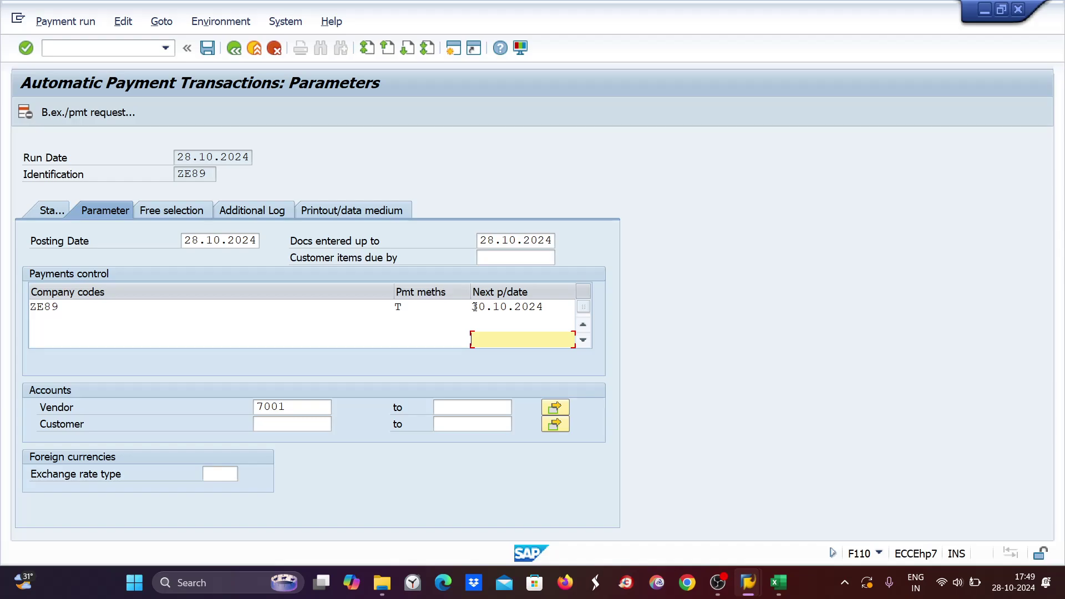
pyautogui.moveTo(472, 306); pyautogui.dragTo(548, 310)
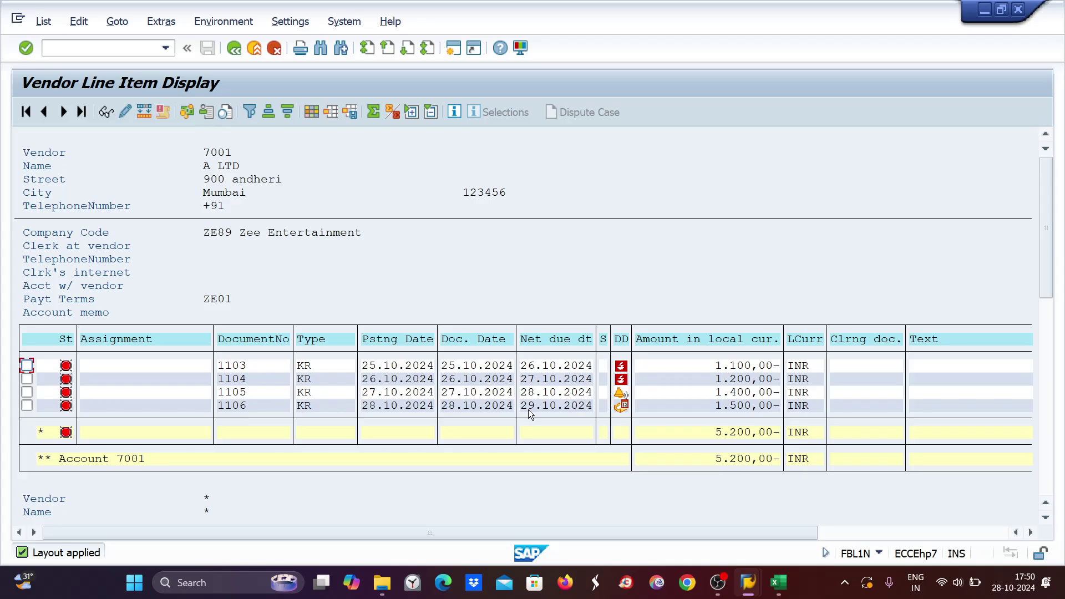
pyautogui.hotkey('alt', 'Tab')
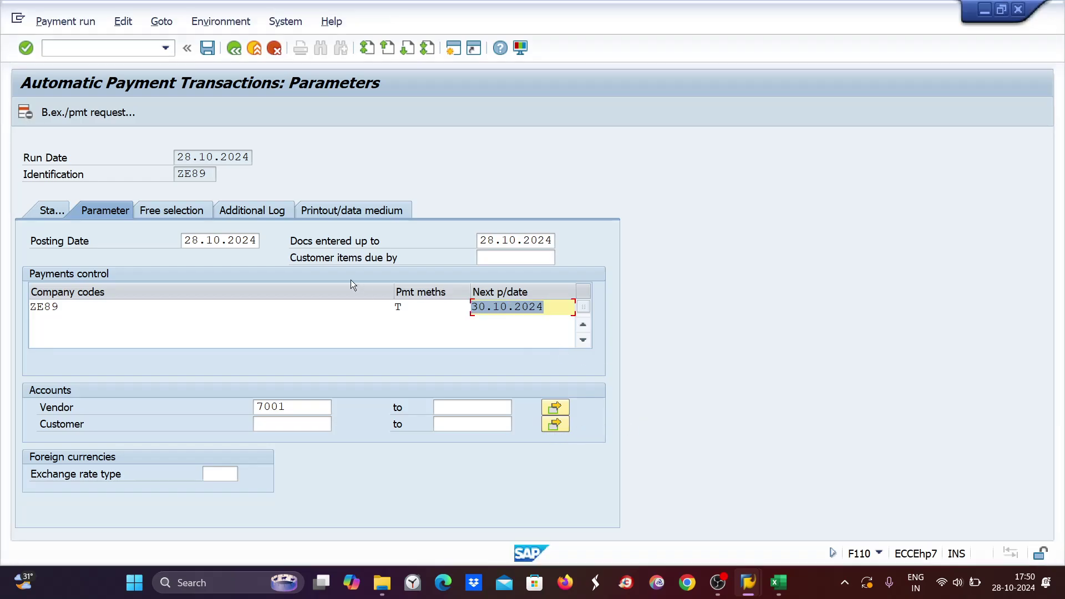
pyautogui.moveTo(185, 243); pyautogui.dragTo(257, 241)
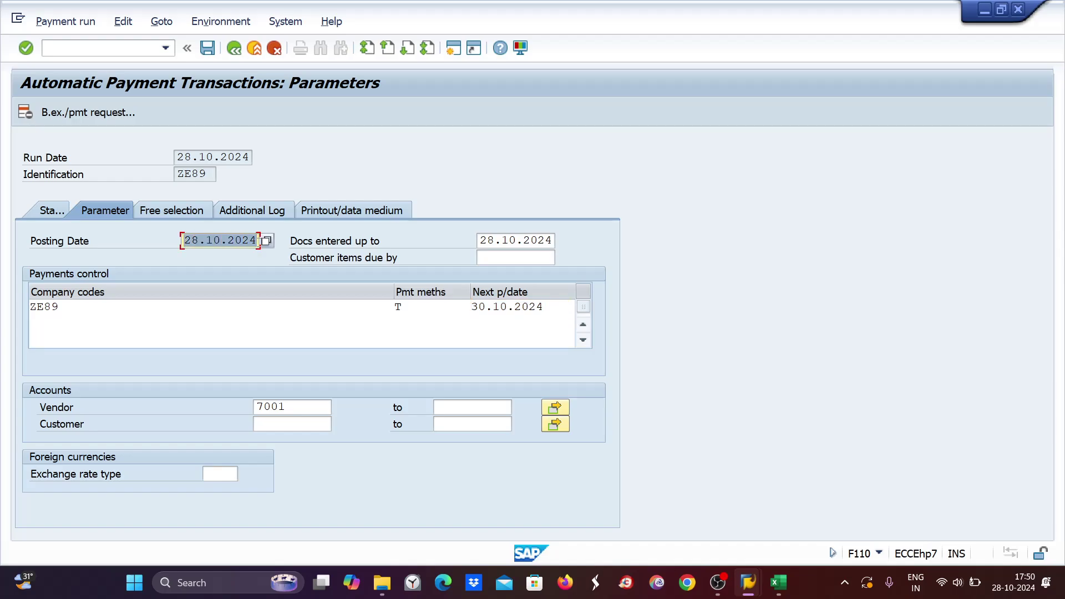
pyautogui.hotkey('alt', 'Tab')
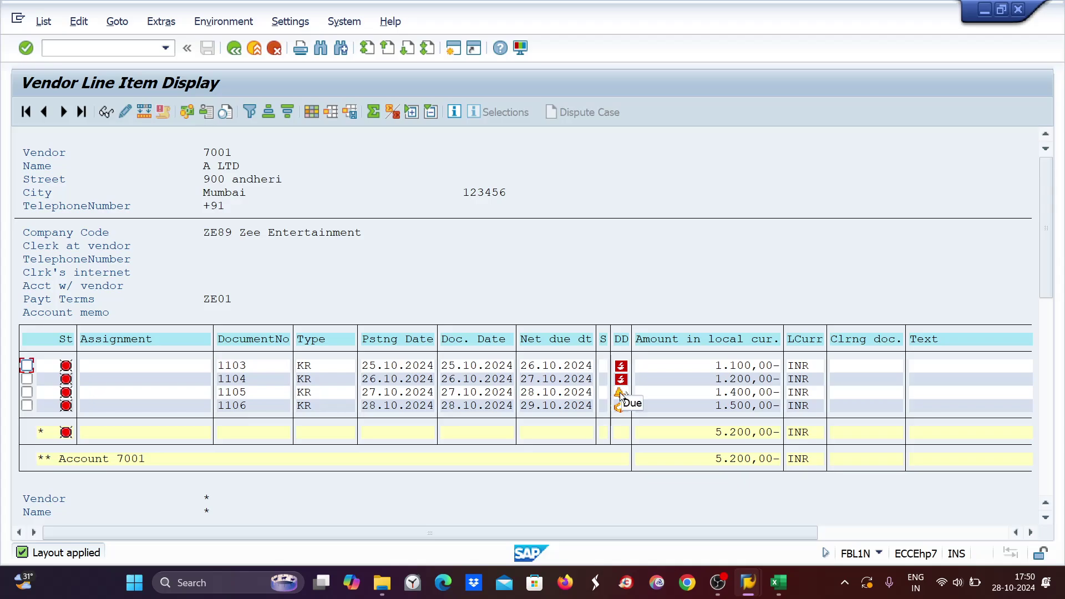
pyautogui.hotkey('alt', 'Tab')
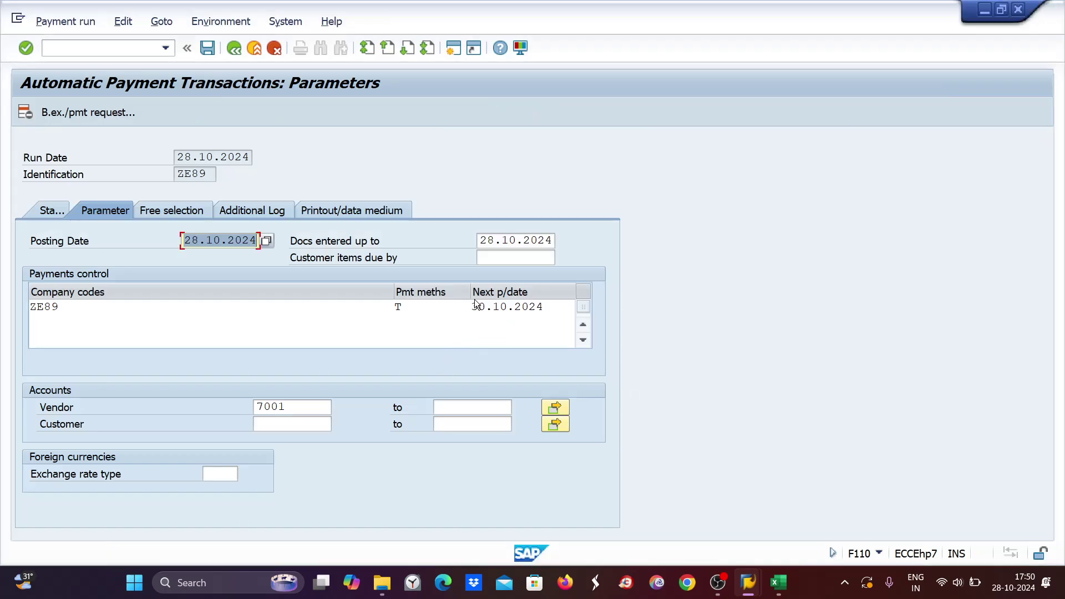
# Check the next payment date and document entry cut-off in the run parameters against the last invoice's posting and net due dates.
pyautogui.click(472, 307)
pyautogui.hotkey('shift', 'Right')
pyautogui.hotkey('shift', 'Right')
pyautogui.hotkey('shift', 'Right')
pyautogui.hotkey('shift', 'Right')
pyautogui.hotkey('shift', 'Right')
pyautogui.hotkey('shift', 'Right')
pyautogui.hotkey('shift', 'Right')
pyautogui.hotkey('shift', 'Right')
pyautogui.hotkey('shift', 'Right')
pyautogui.hotkey('shift', 'Right')
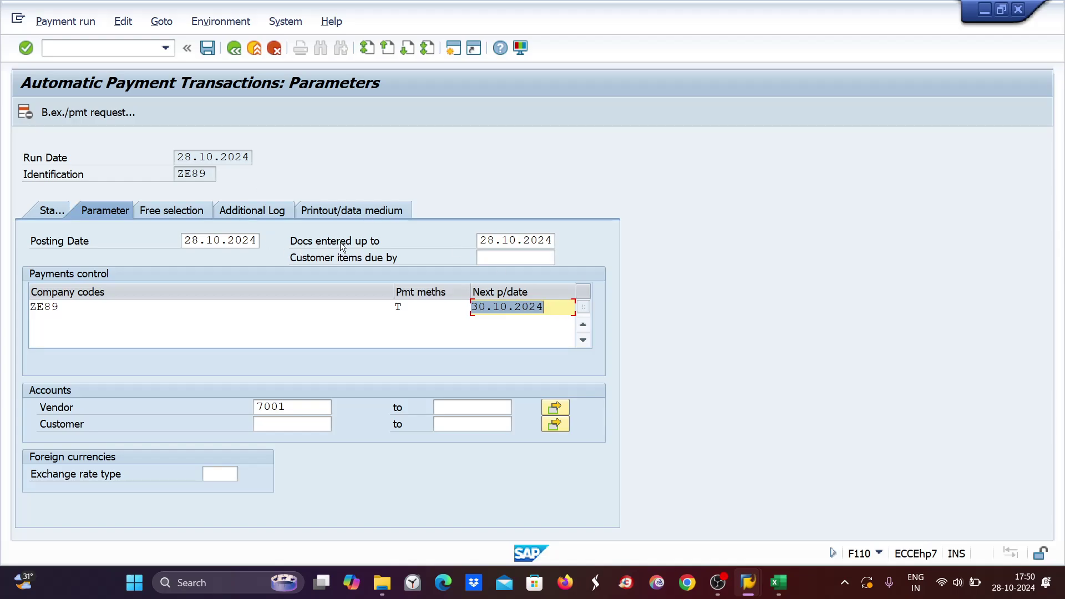
pyautogui.moveTo(481, 240); pyautogui.dragTo(554, 240)
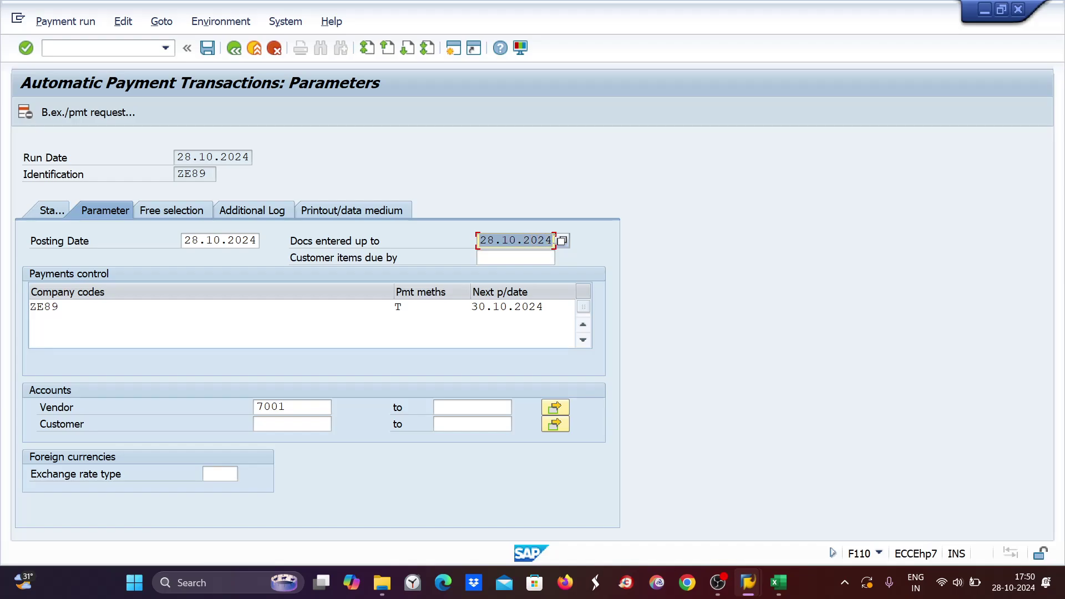
pyautogui.hotkey('alt', 'Tab')
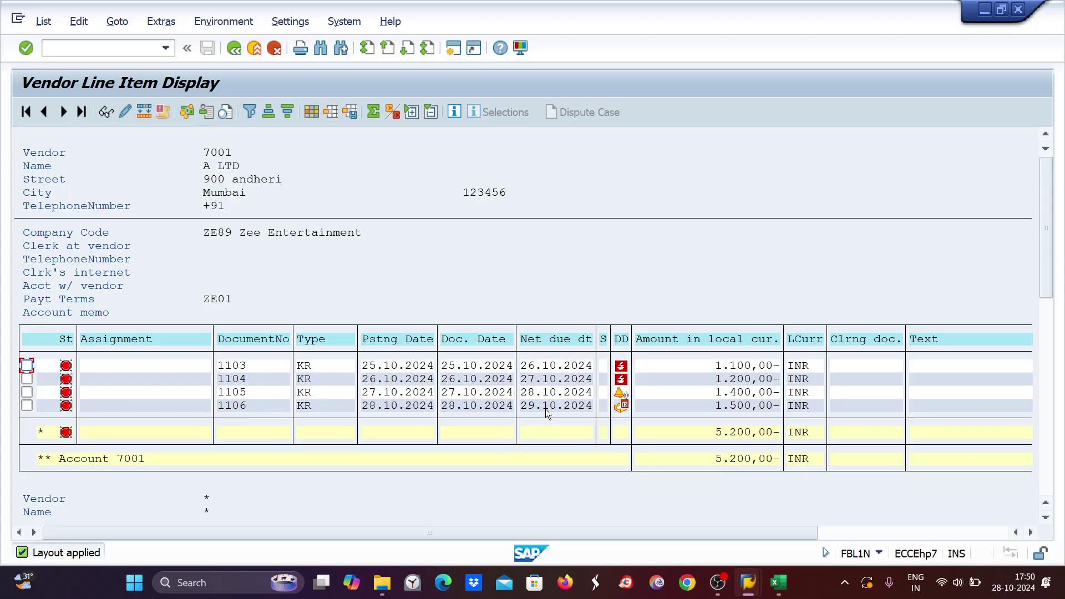
pyautogui.hotkey('alt', 'Tab')
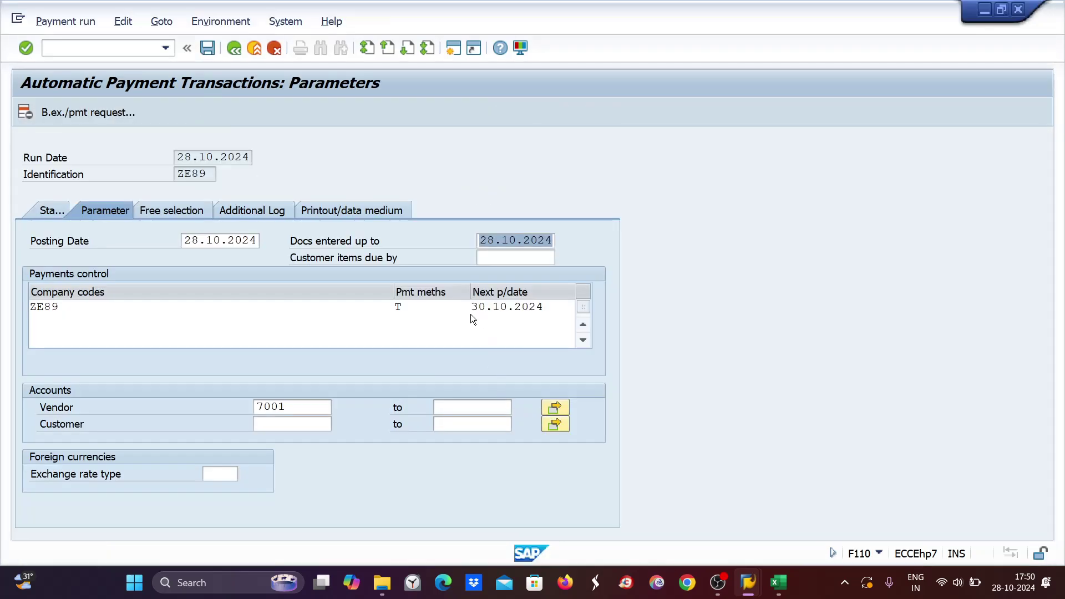
pyautogui.moveTo(473, 306); pyautogui.dragTo(550, 306)
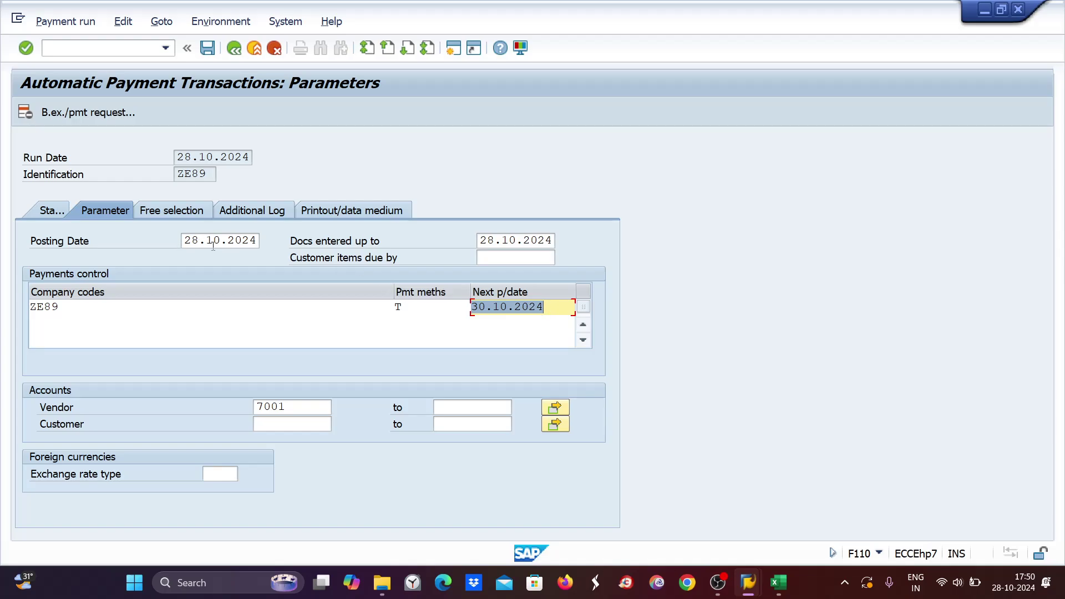
pyautogui.hotkey('alt', 'Tab')
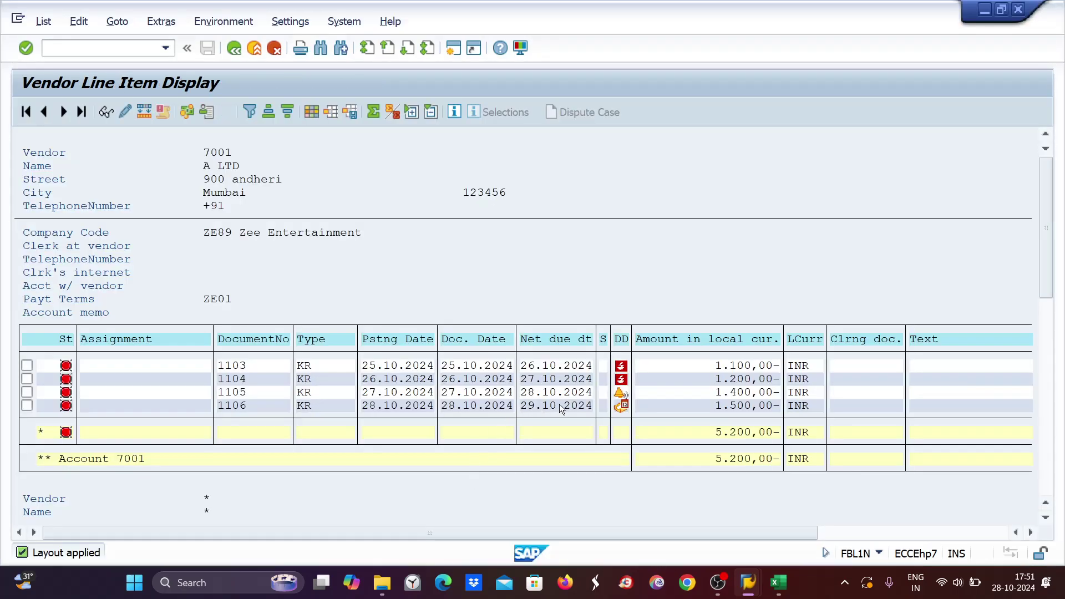
pyautogui.hotkey('alt', 'Tab')
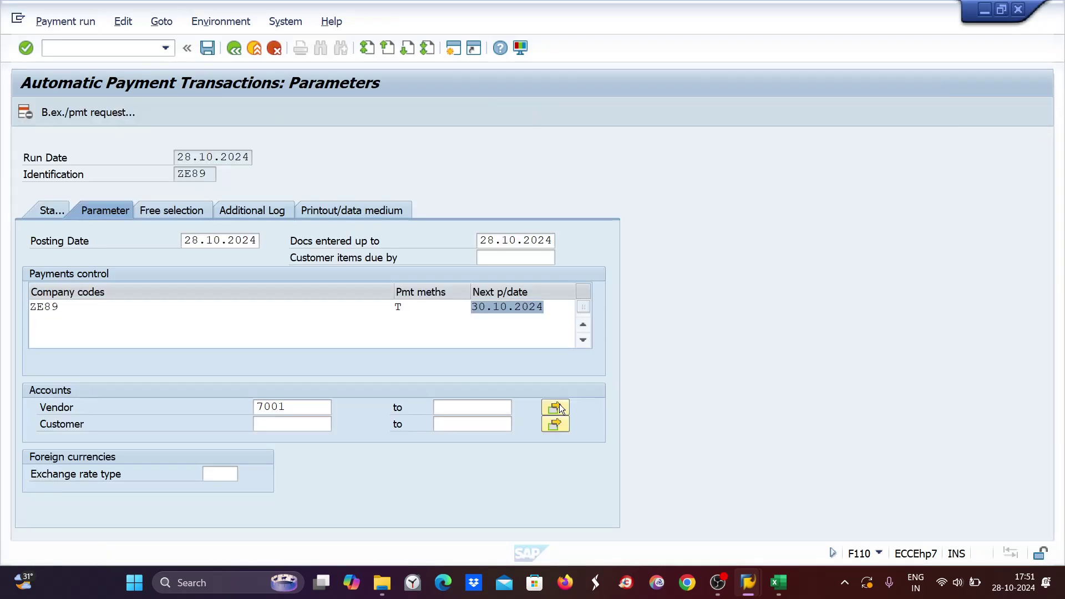
pyautogui.hotkey('alt', 'Tab')
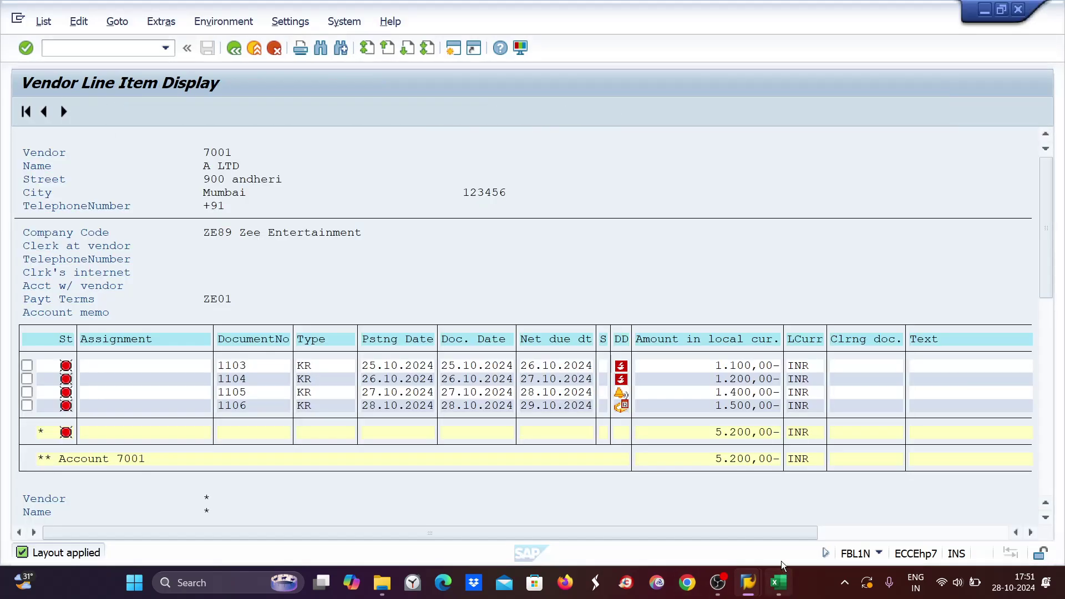
# Switch to the Excel workbook and enter 21.10.2024 in B2 and 24.10.2024 in B3 for the next payment date example.
pyautogui.click(778, 582)
pyautogui.click(369, 242)
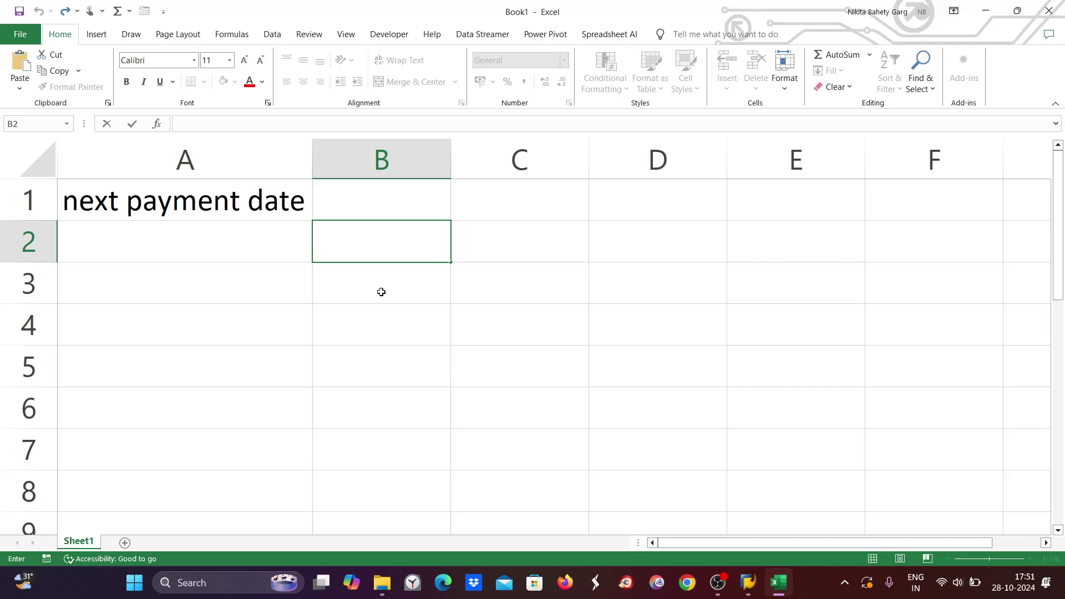
pyautogui.write('21.10.204')
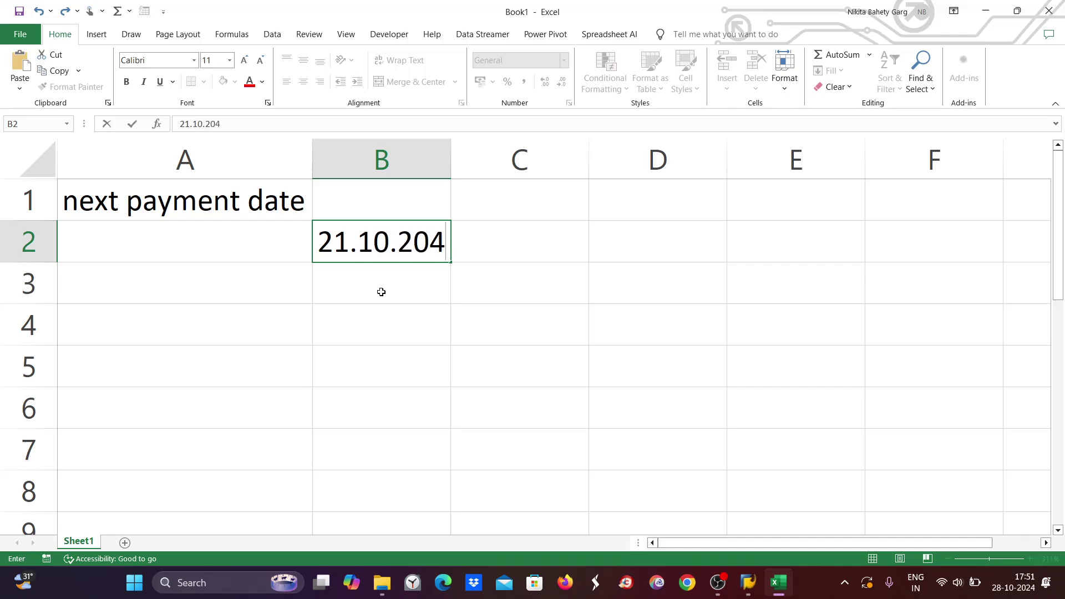
pyautogui.press('BackSpace')
pyautogui.write('24')
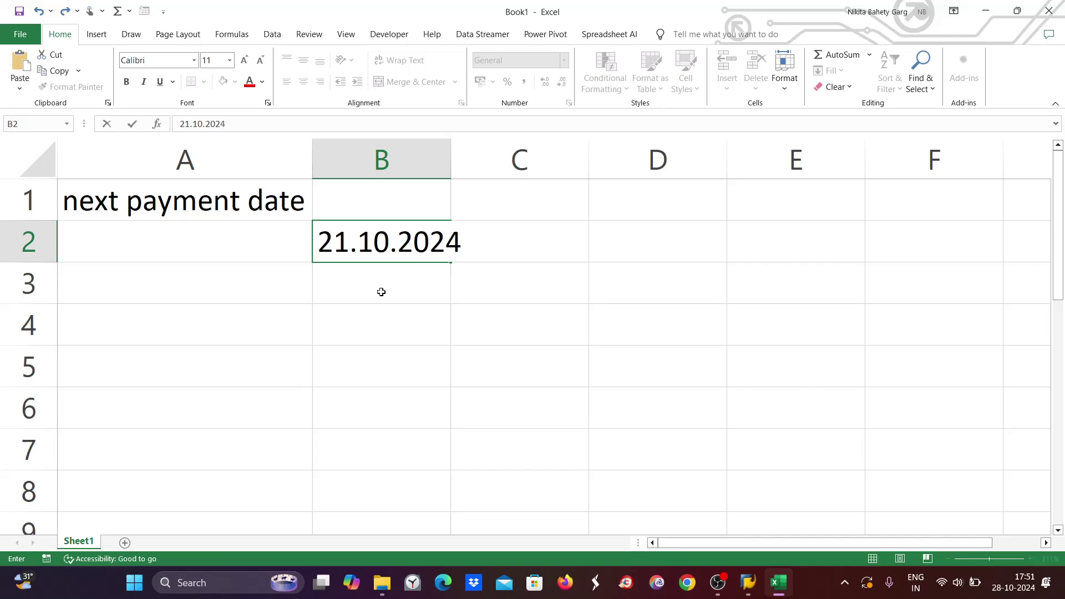
pyautogui.press('Return')
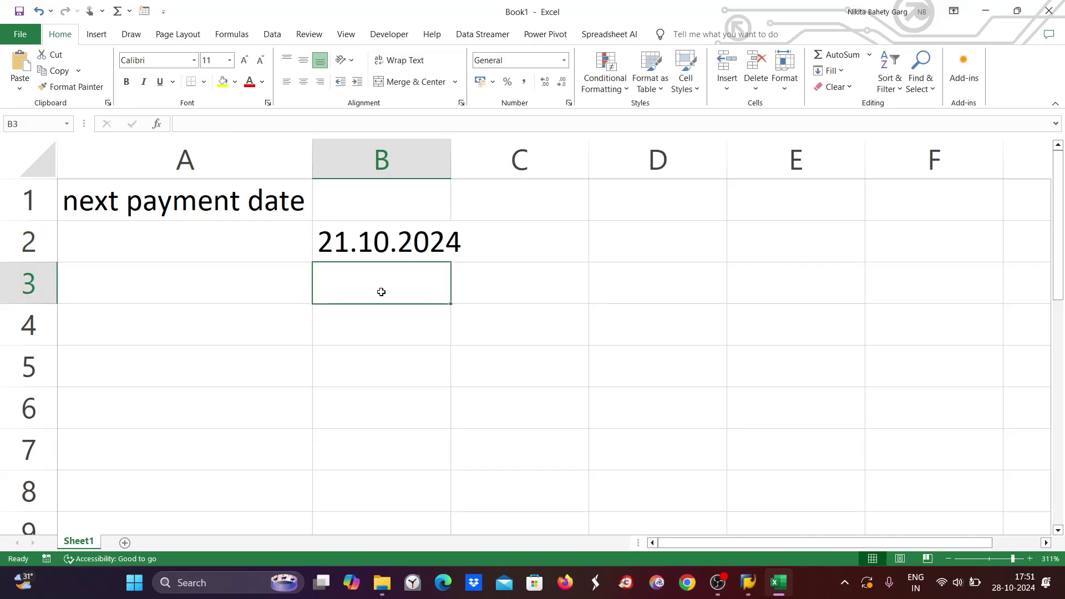
pyautogui.write('24.')
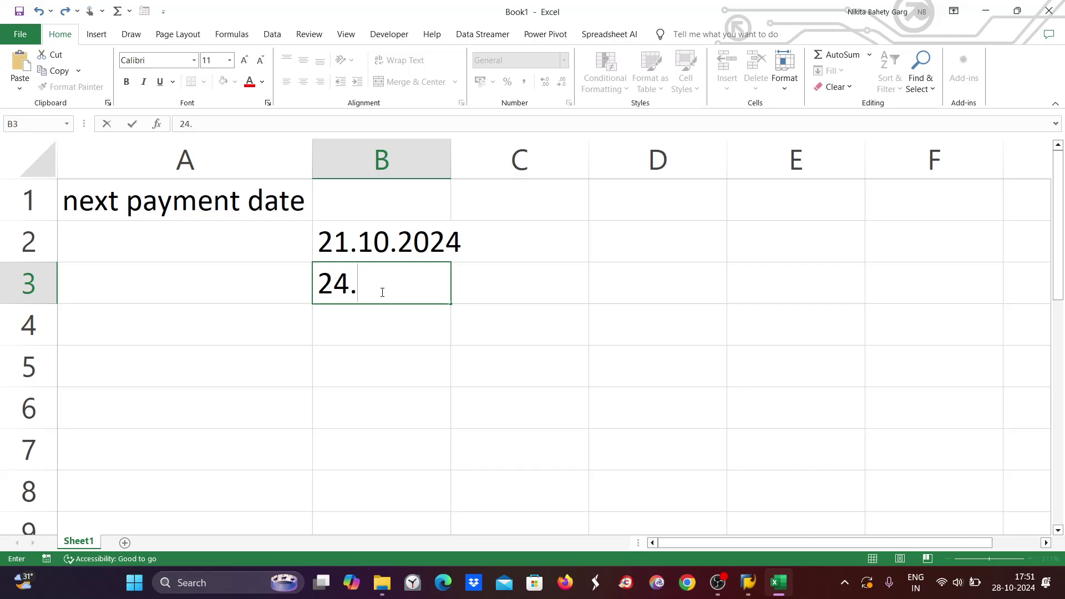
pyautogui.write('10.2024')
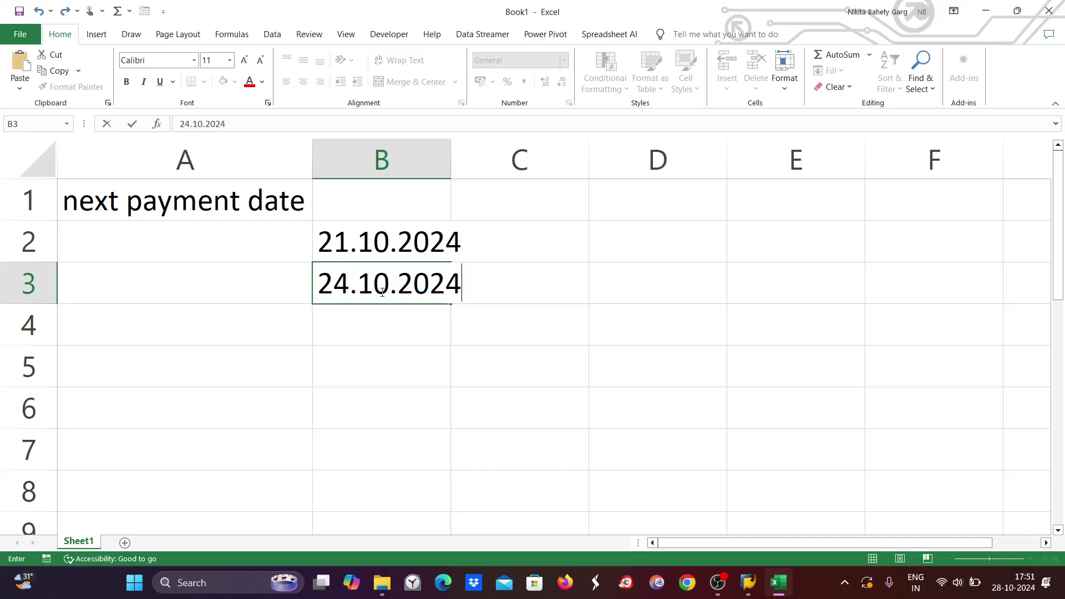
pyautogui.press('Return')
# Continue the date list in column B with 26.10.2024 in B4 and 28.10.2024 in B5.
pyautogui.write('26')
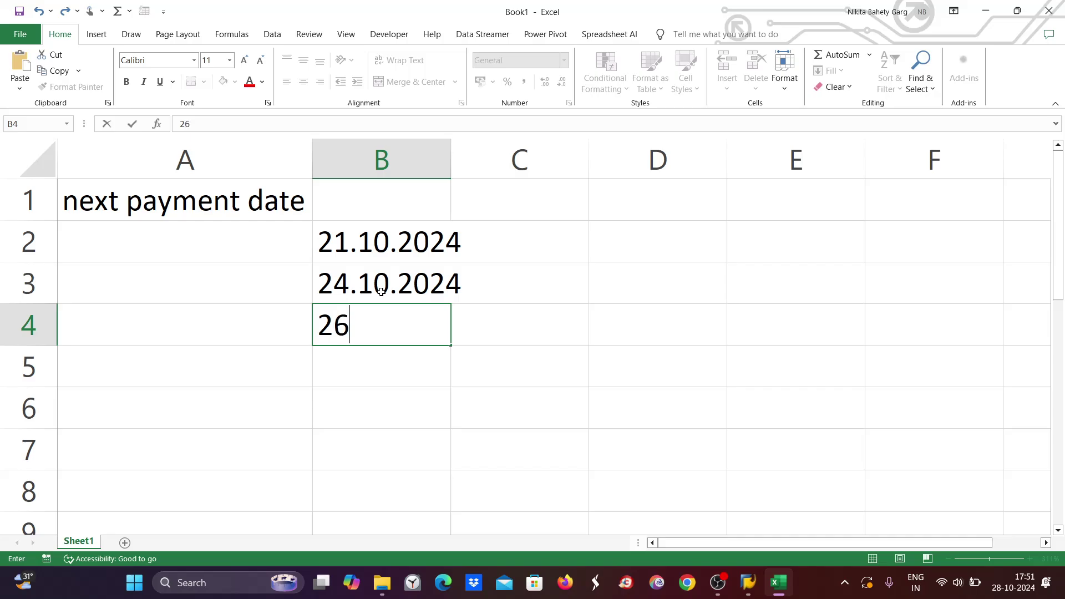
pyautogui.write('.10.2')
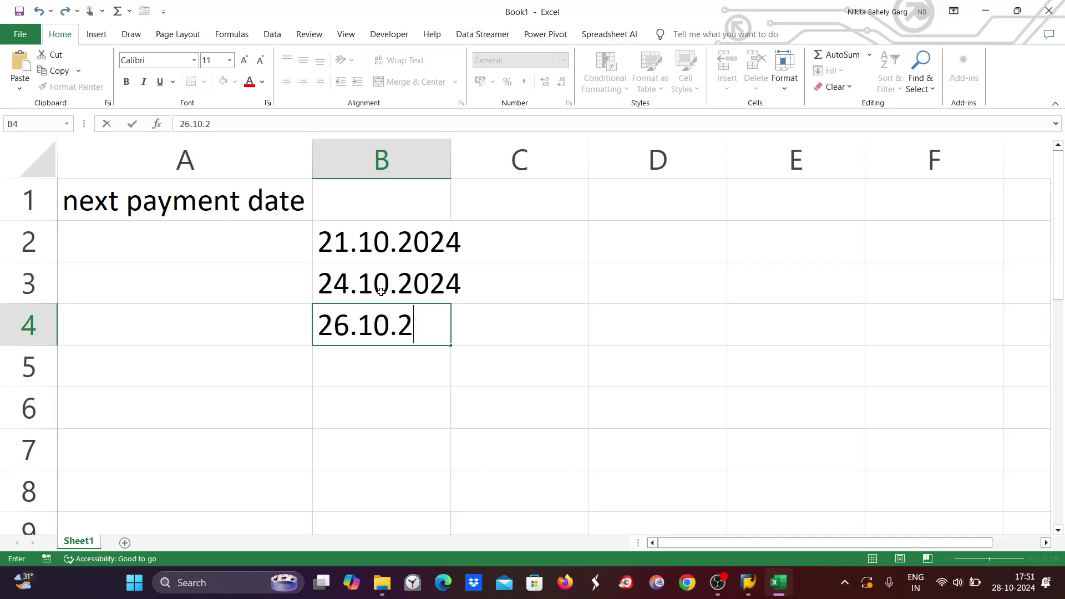
pyautogui.write('024')
pyautogui.press('Return')
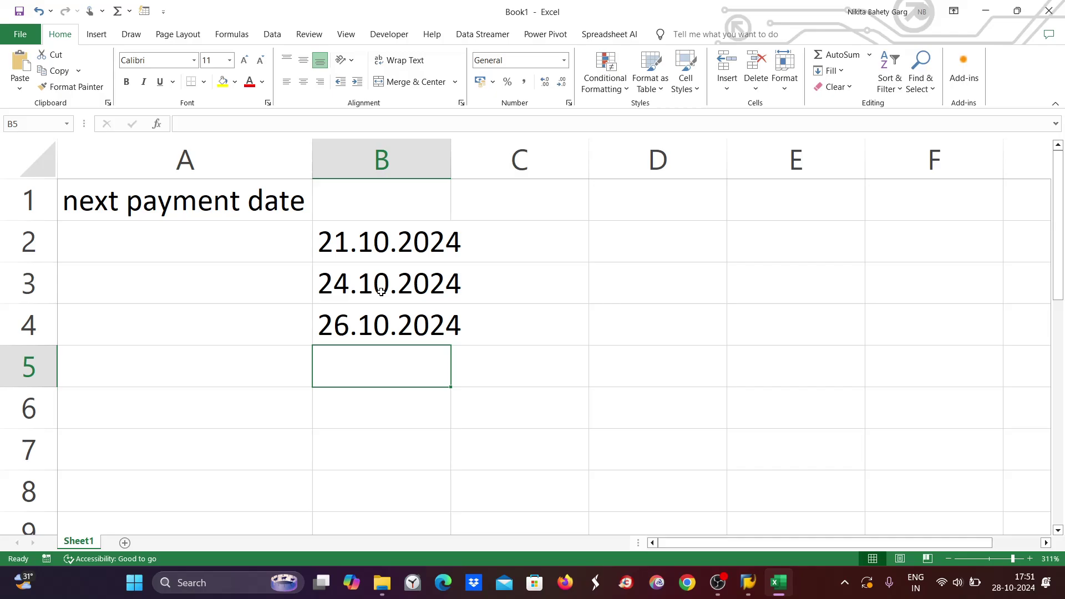
pyautogui.write('2')
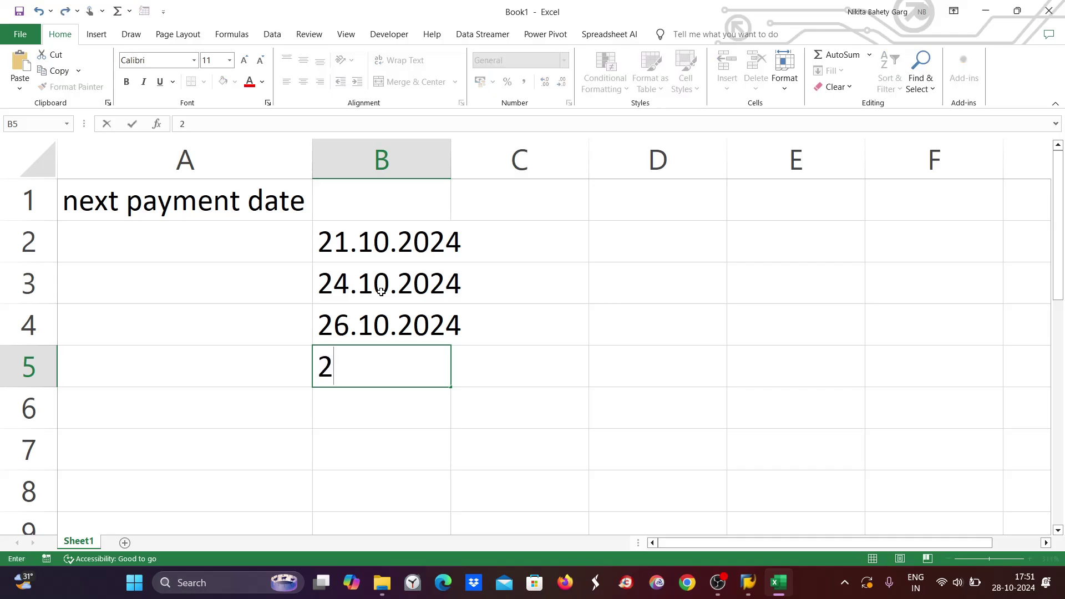
pyautogui.write('8.10.2')
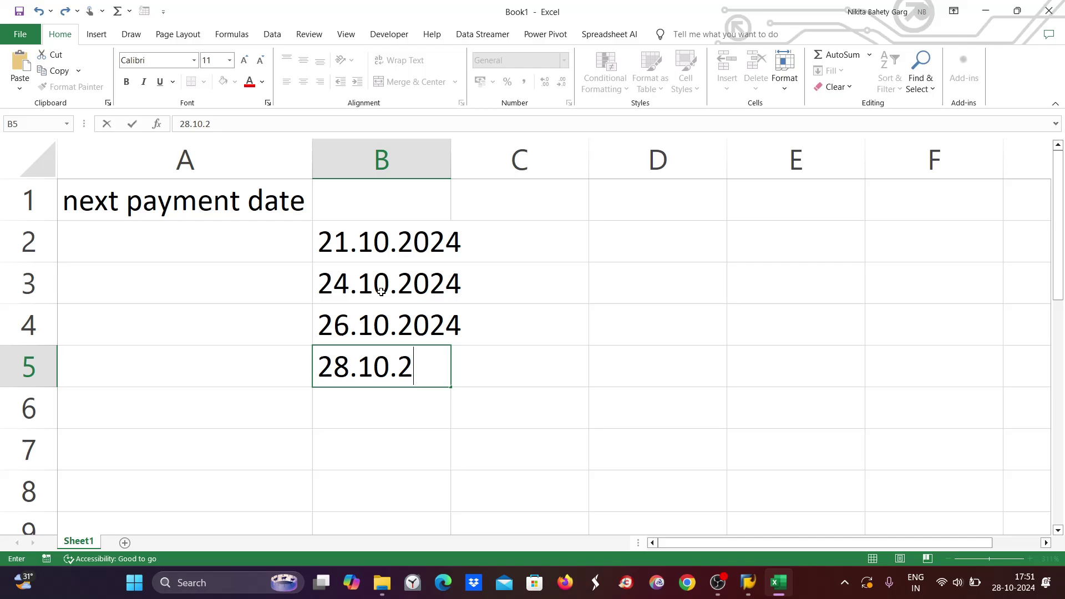
pyautogui.write('024')
pyautogui.press('Return')
# Enter 29.10.2024, 30.10.2024 and 31.10.2024 in B6 to B8 and fit column B's width to the dates.
pyautogui.write('2')
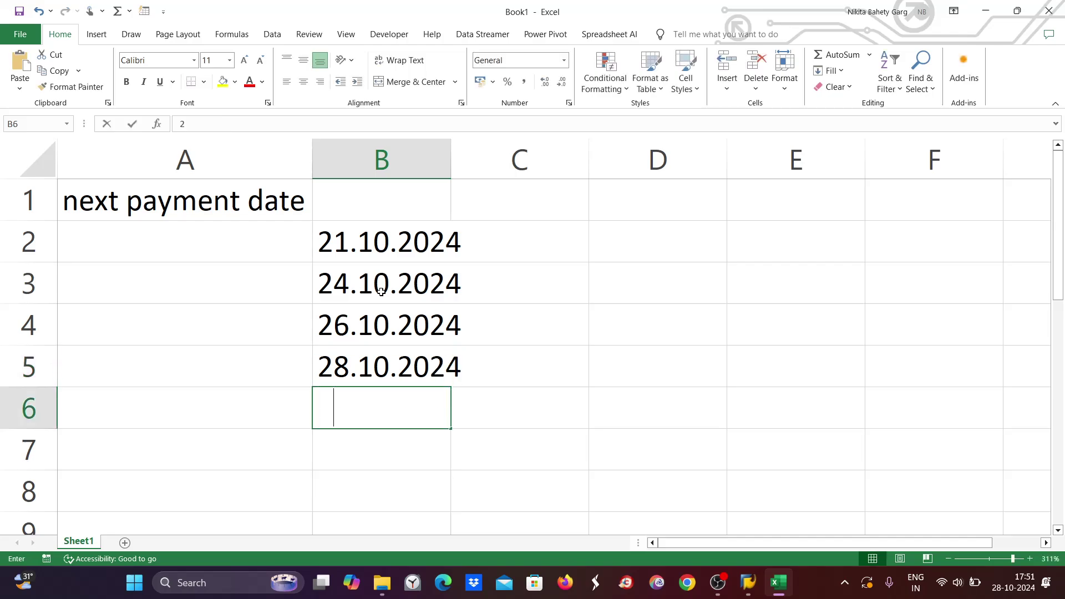
pyautogui.write('9.10.2024')
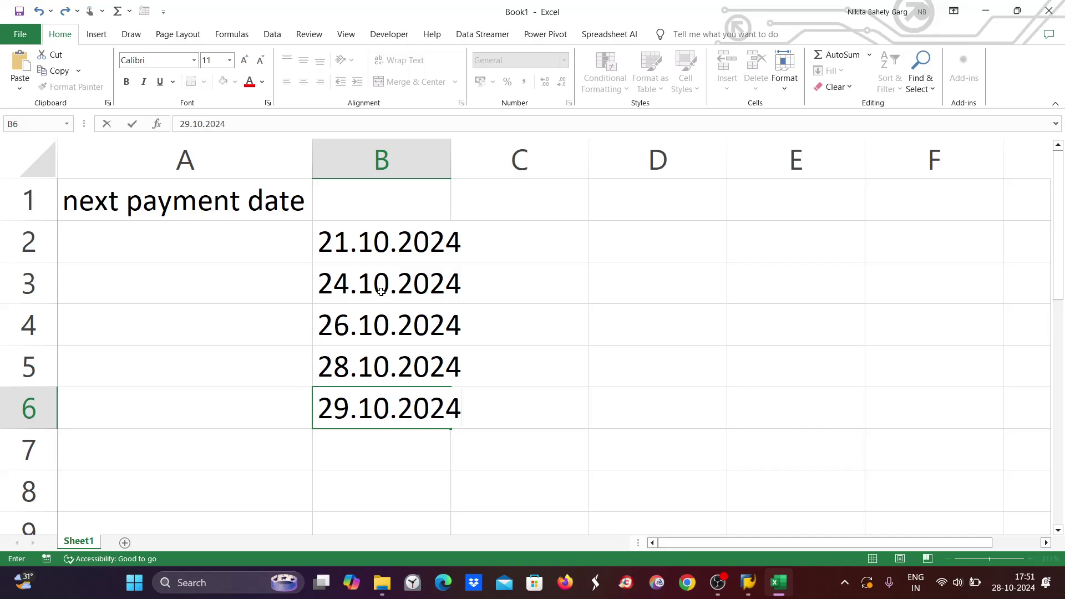
pyautogui.press('Return')
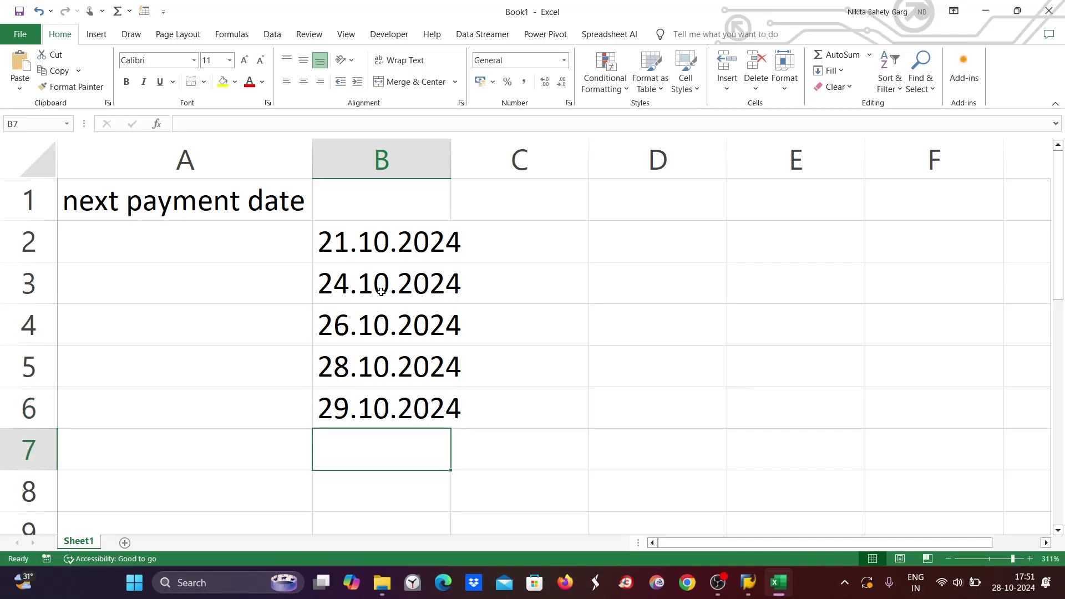
pyautogui.write('30.10')
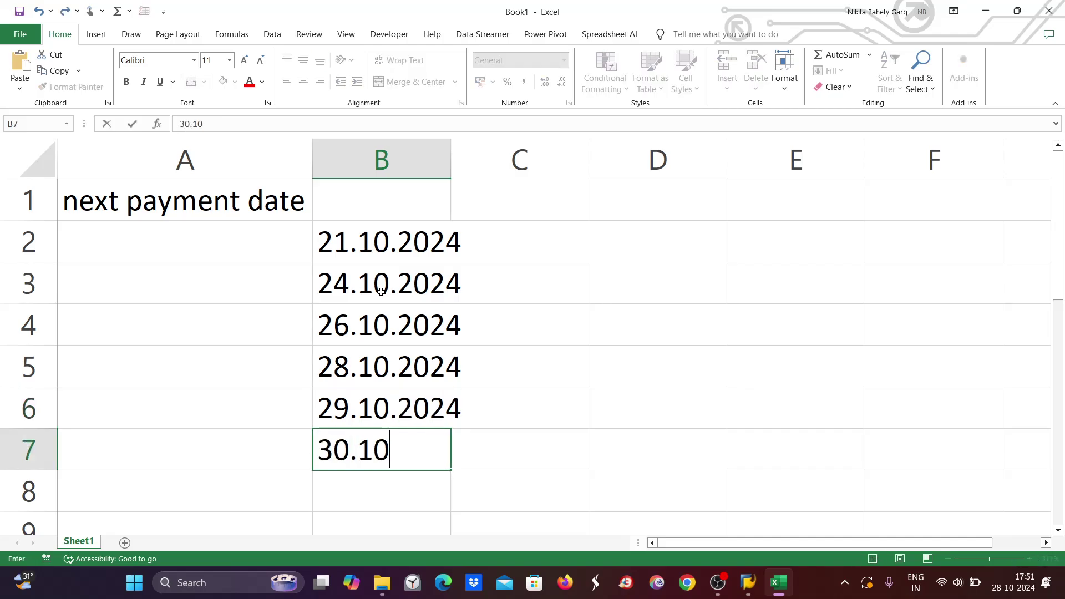
pyautogui.write('.2024')
pyautogui.press('Return')
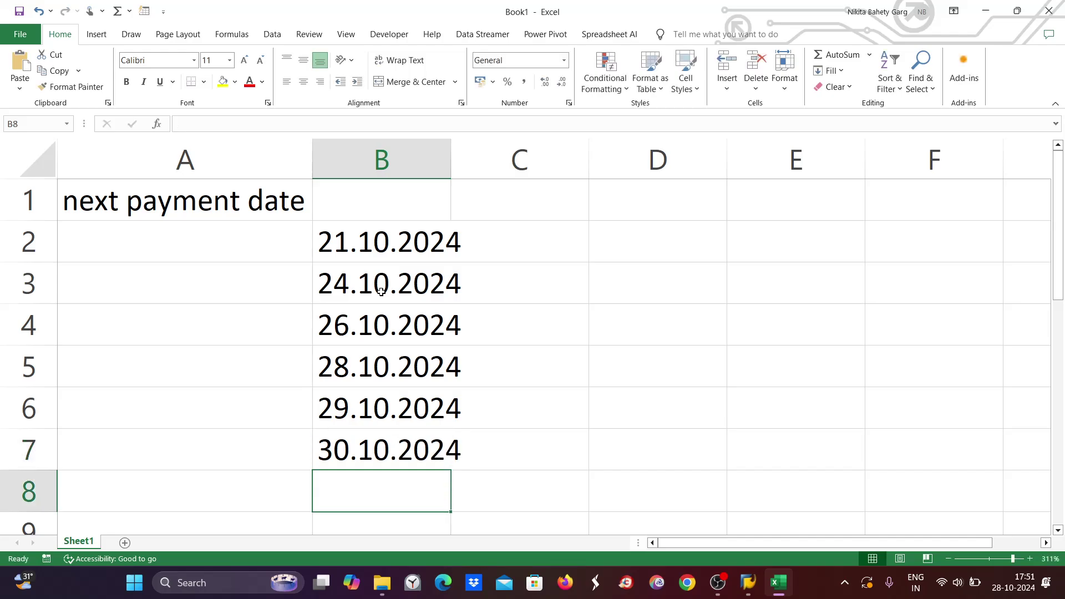
pyautogui.write('31.10.2024')
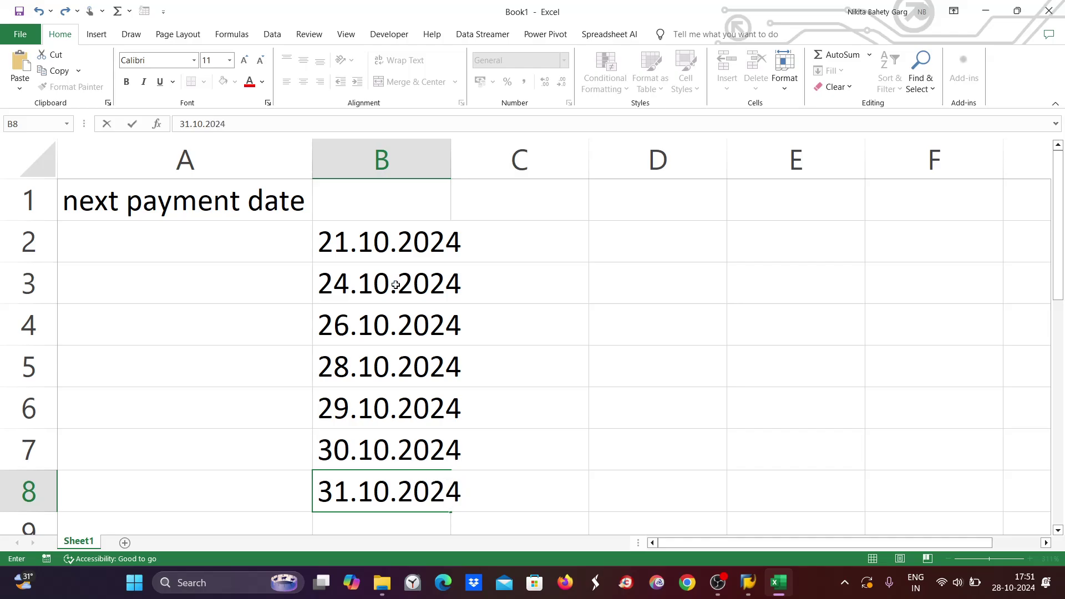
pyautogui.click(604, 374)
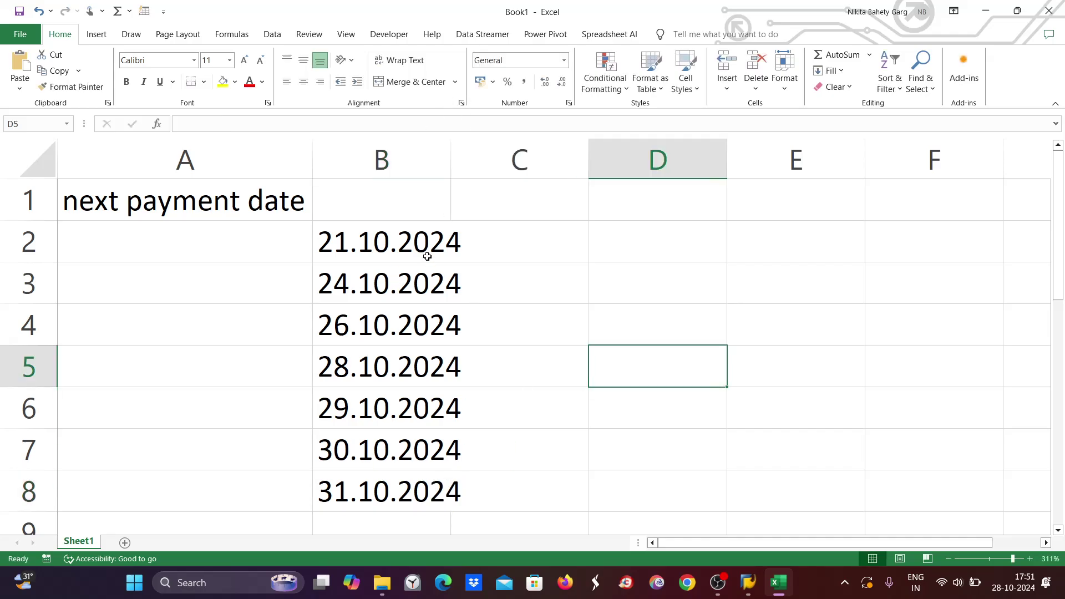
pyautogui.doubleClick(450, 166)
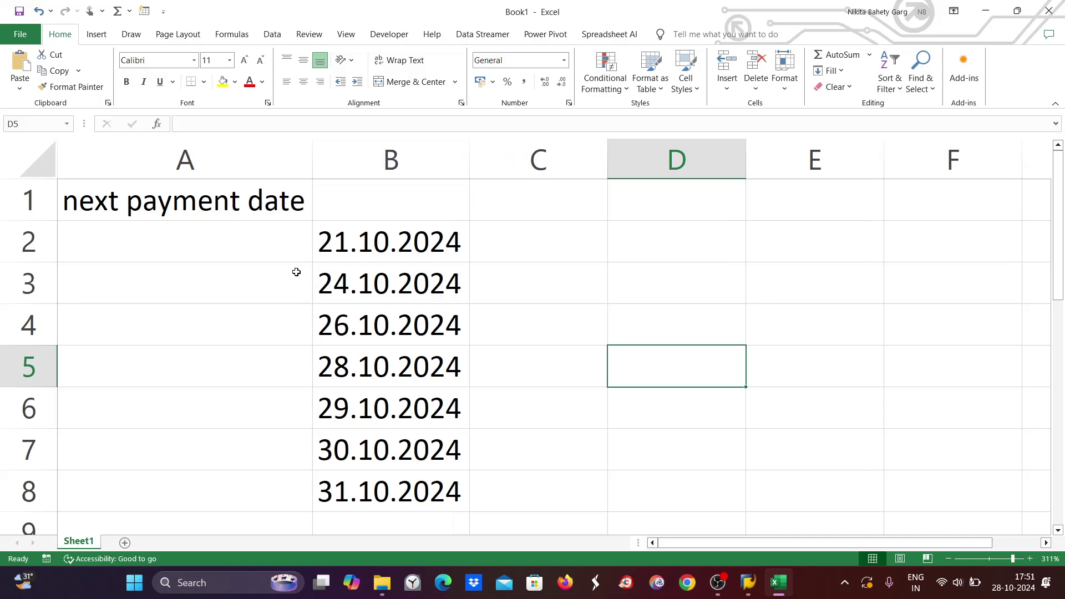
pyautogui.click(363, 381)
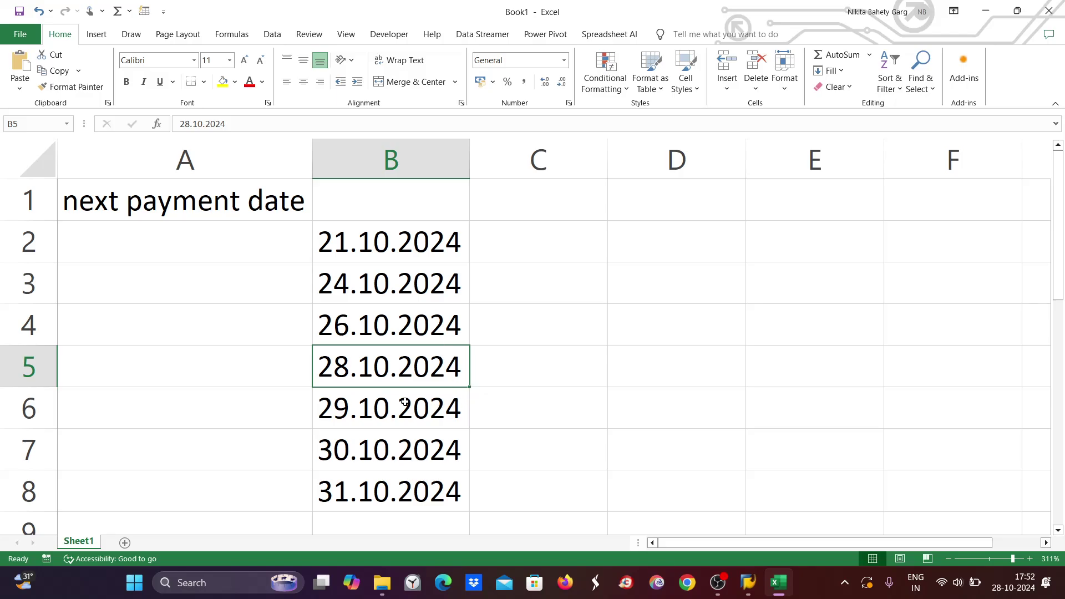
pyautogui.click(381, 395)
pyautogui.click(379, 367)
pyautogui.hotkey('ctrl', 'c')
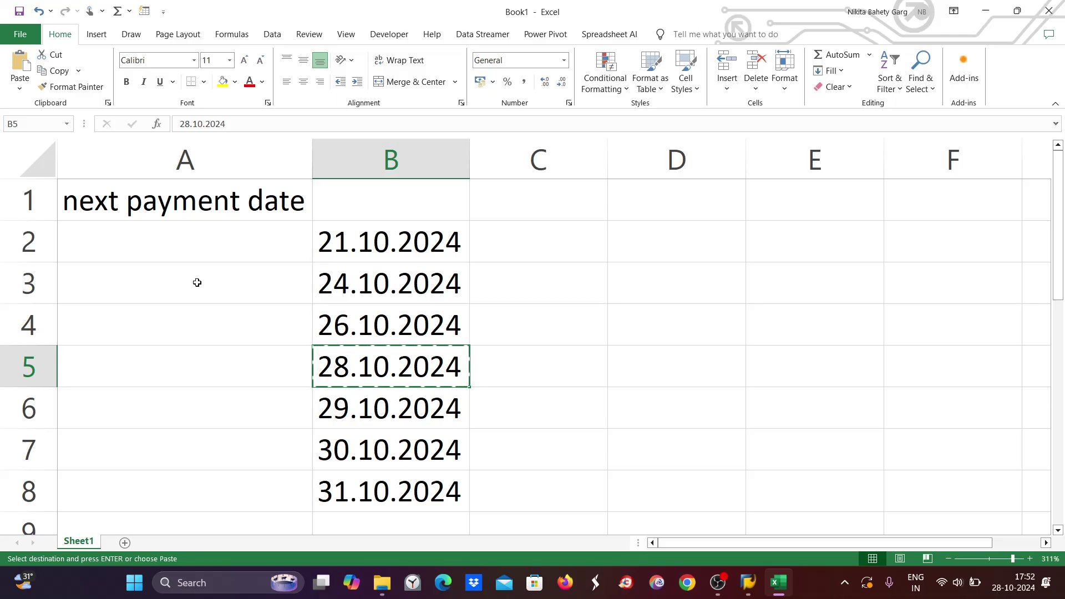
# Enter od in A2 and fill it down to A8 beside the listed dates.
pyautogui.click(231, 235)
pyautogui.write('o')
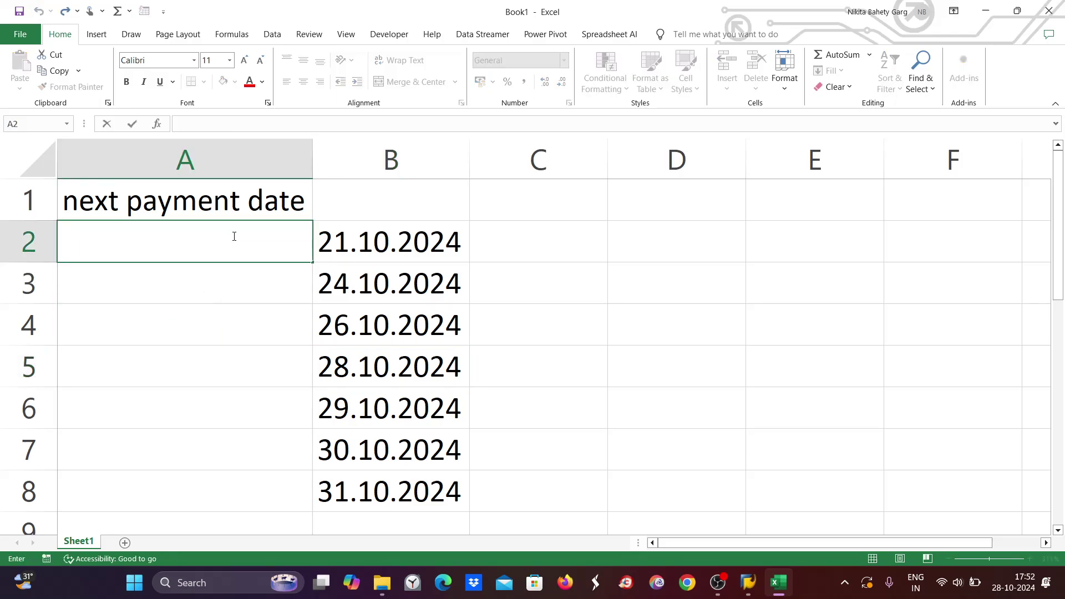
pyautogui.write('d')
pyautogui.moveTo(312, 262); pyautogui.dragTo(283, 498)
pyautogui.click(521, 390)
# Copy the date 28.10.2024 from B5 into C2:C5 and fit column C's width to its contents.
pyautogui.doubleClick(410, 367)
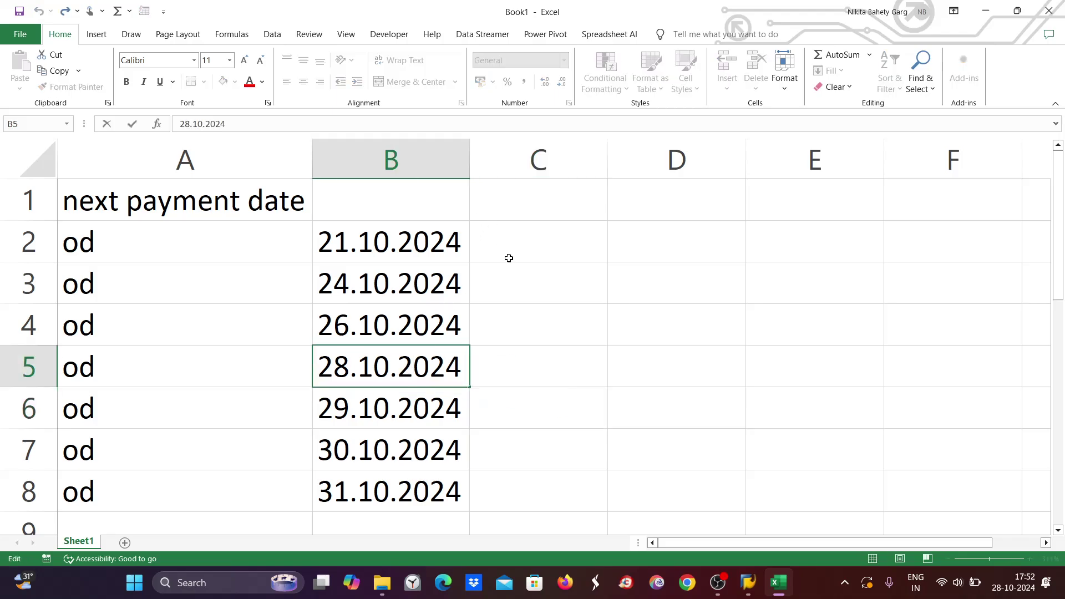
pyautogui.click(474, 404)
pyautogui.click(413, 361)
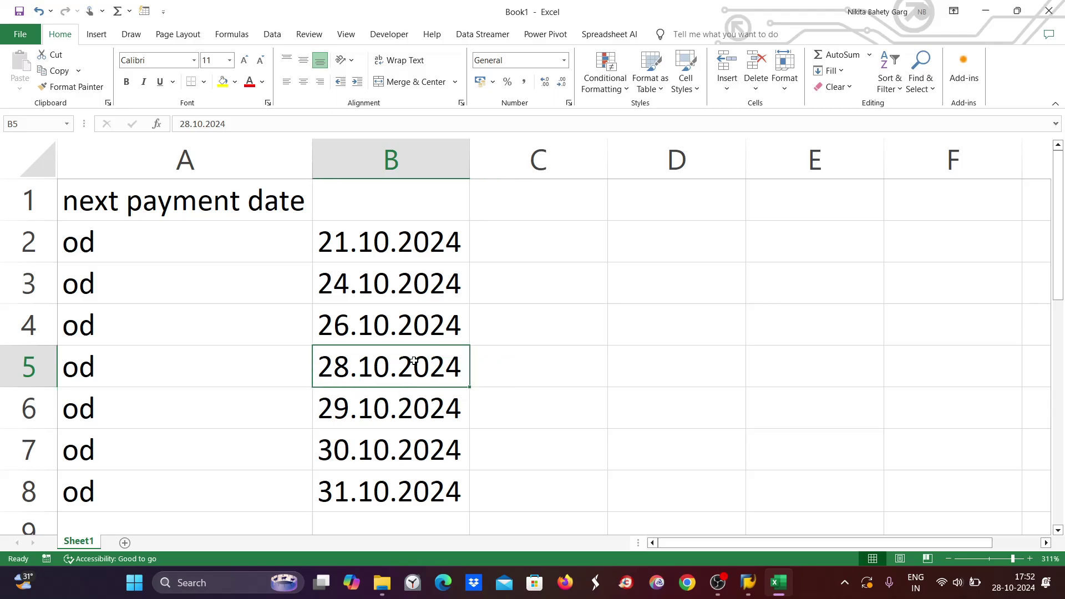
pyautogui.hotkey('ctrl', 'c')
pyautogui.moveTo(533, 224); pyautogui.dragTo(532, 367)
pyautogui.hotkey('ctrl', 'v')
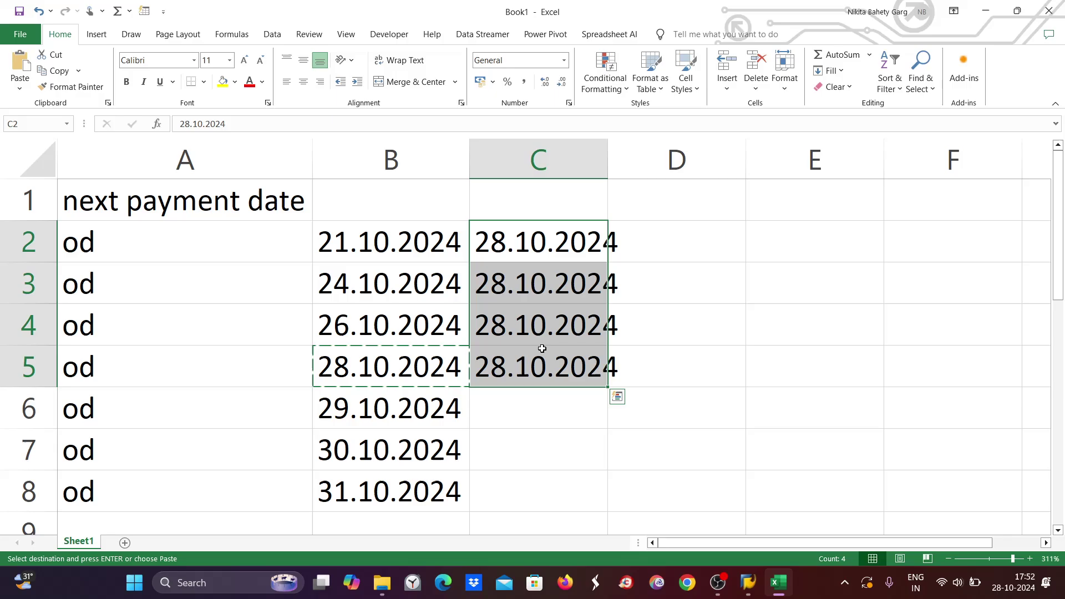
pyautogui.doubleClick(608, 154)
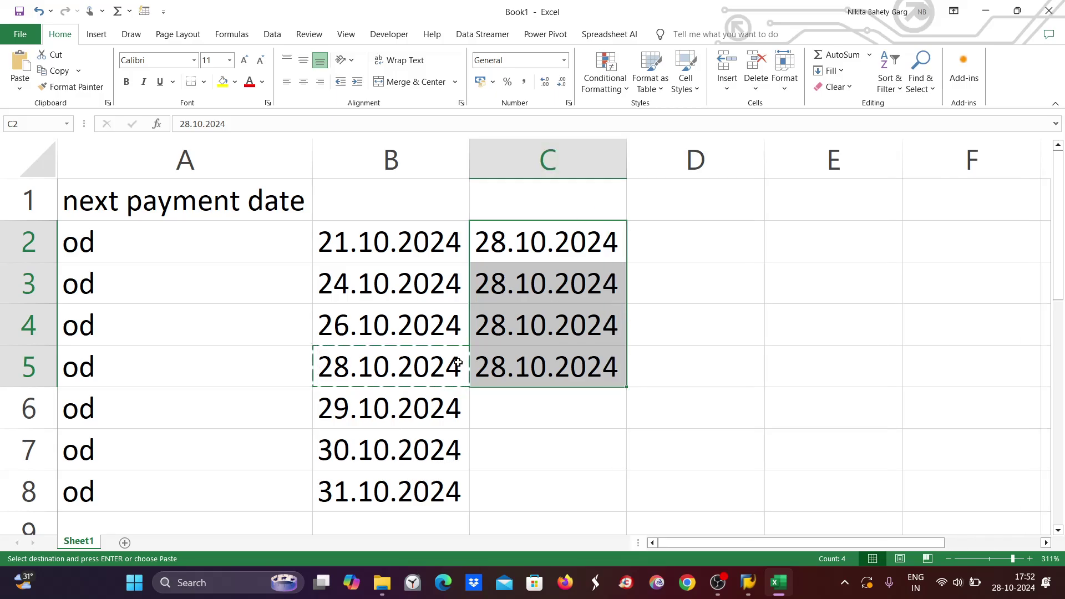
# Compare the next payment date in the SAP run parameters for ZE89 with the 29.10.2024 entry in the Excel date list.
pyautogui.hotkey('alt', 'Tab')
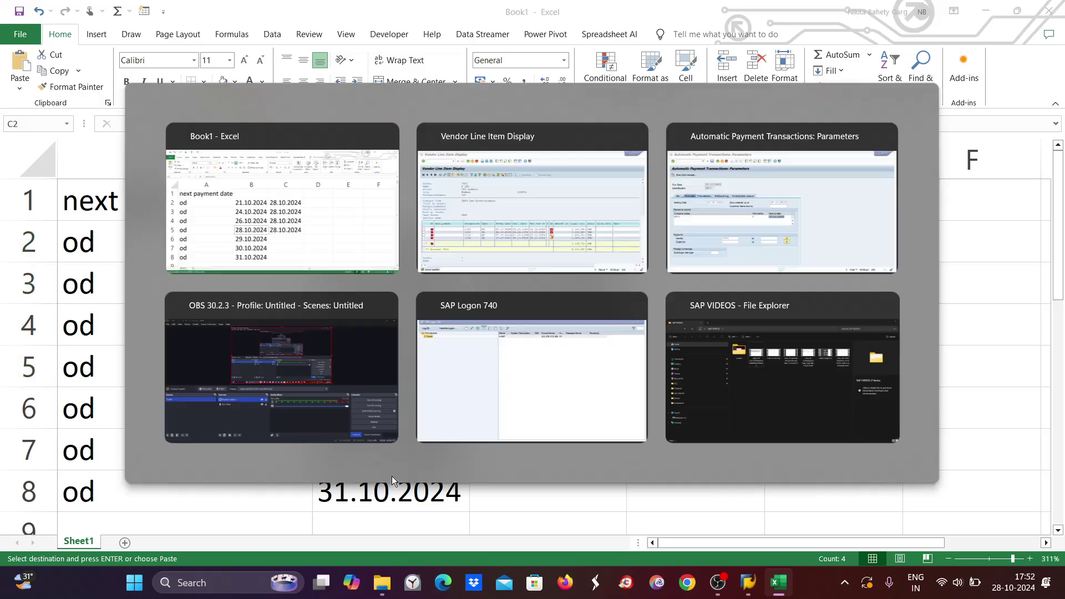
pyautogui.click(777, 582)
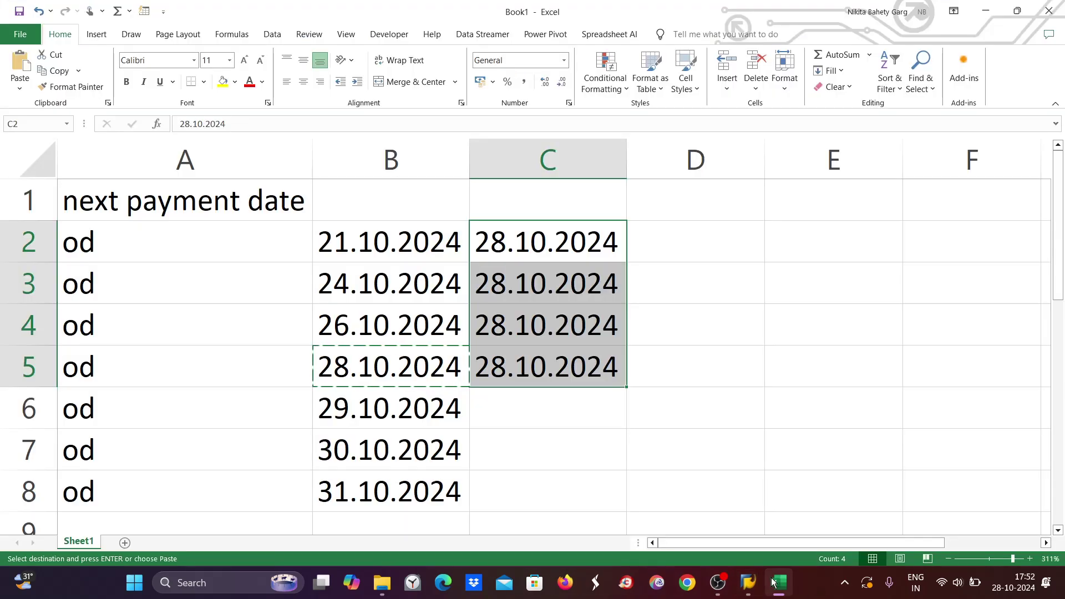
pyautogui.moveTo(751, 581)
pyautogui.moveTo(778, 520)
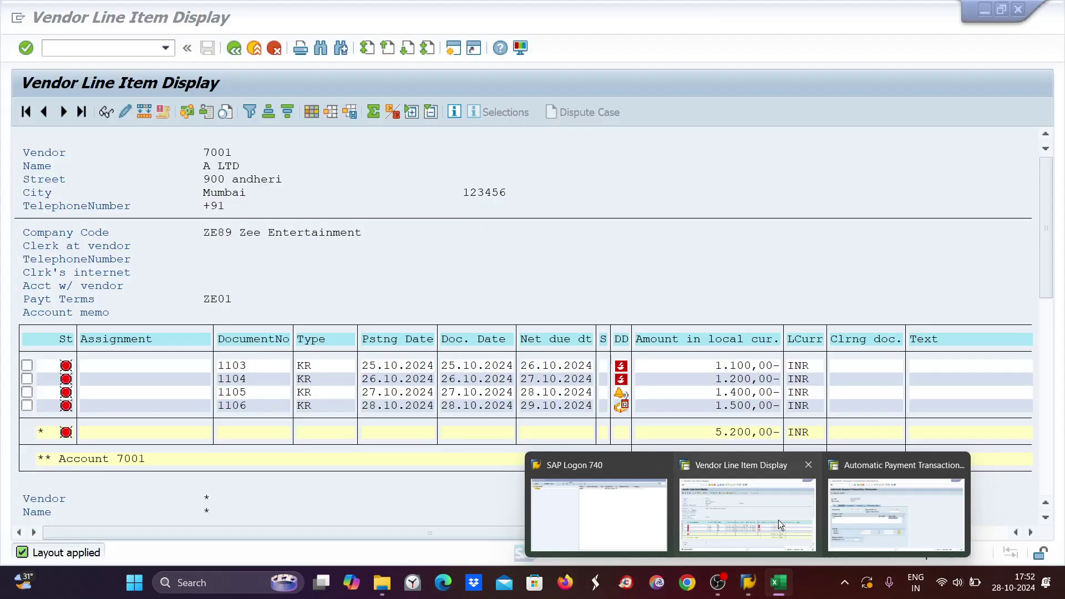
pyautogui.click(854, 513)
pyautogui.moveTo(473, 307); pyautogui.dragTo(534, 313)
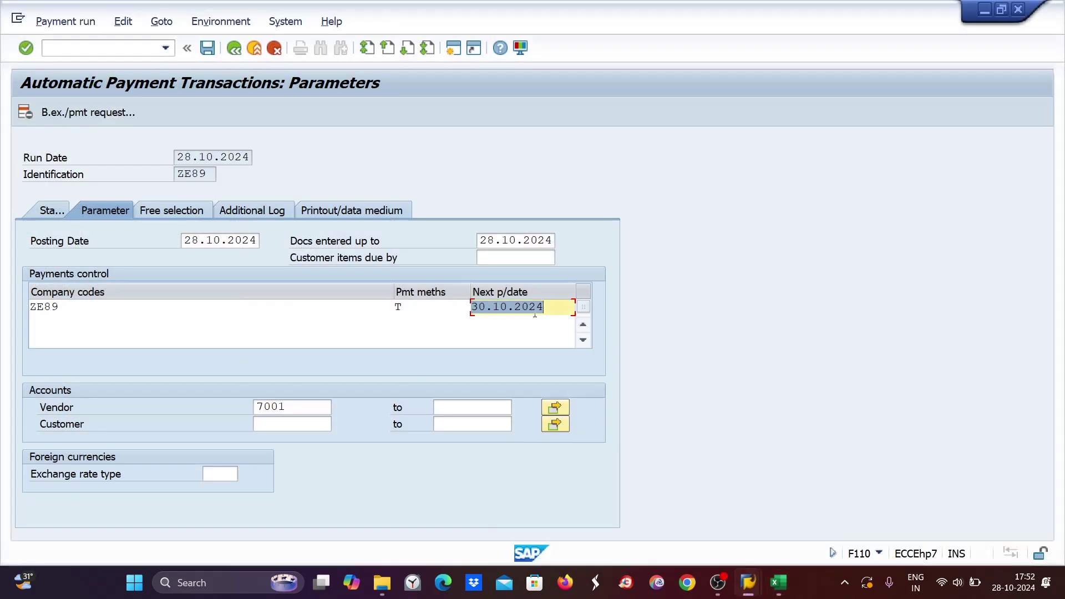
pyautogui.hotkey('alt', 'Tab')
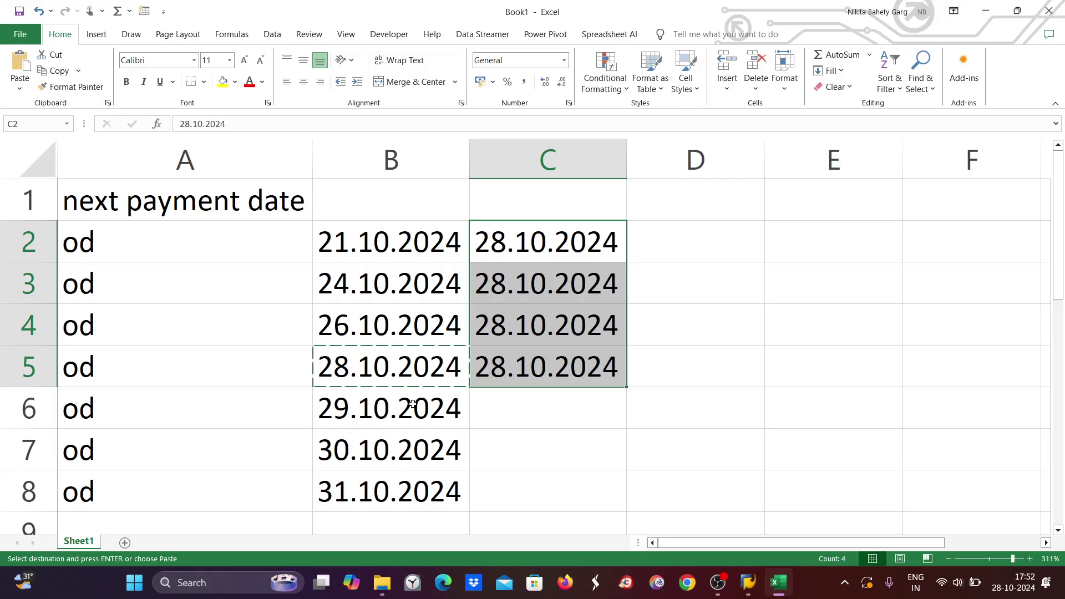
pyautogui.click(389, 410)
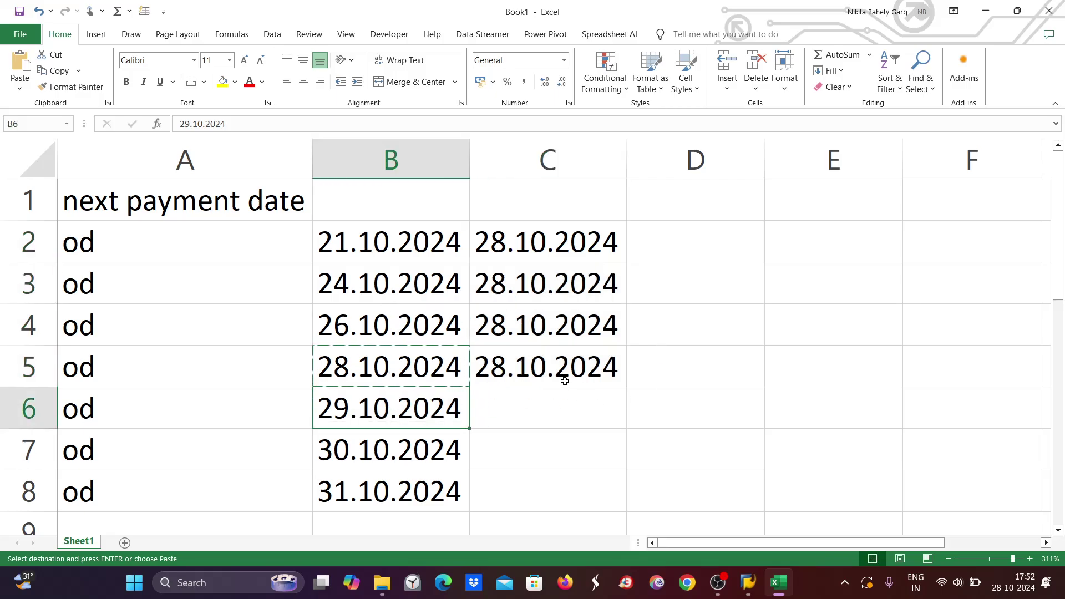
# Switch to the SAP payment run parameters and set the next payment date for company code ZE89 to 29.10.2024.
pyautogui.hotkey('alt', 'Tab')
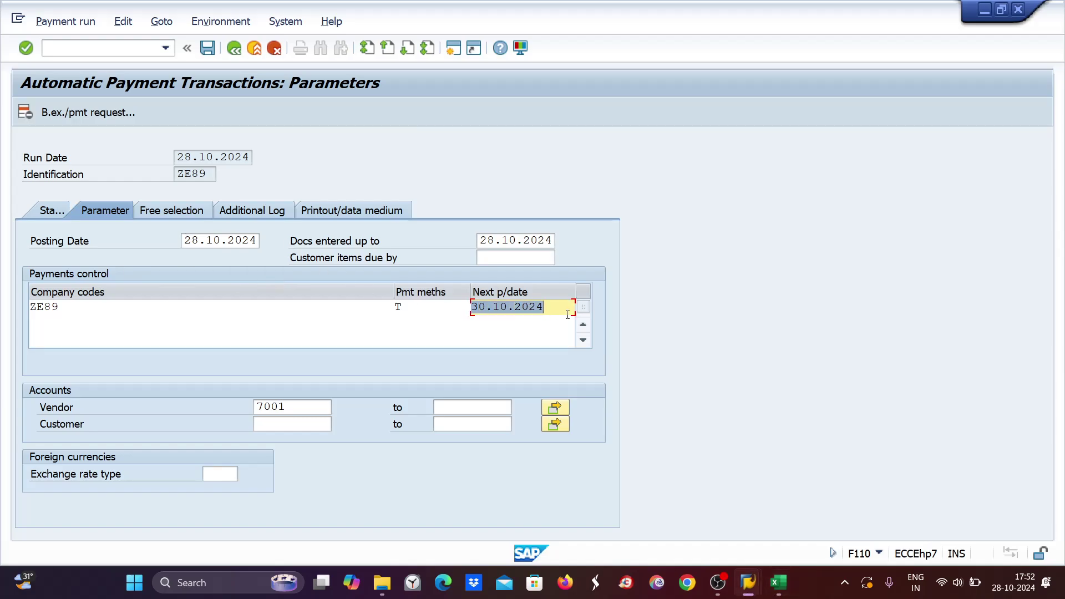
pyautogui.write('29.10.')
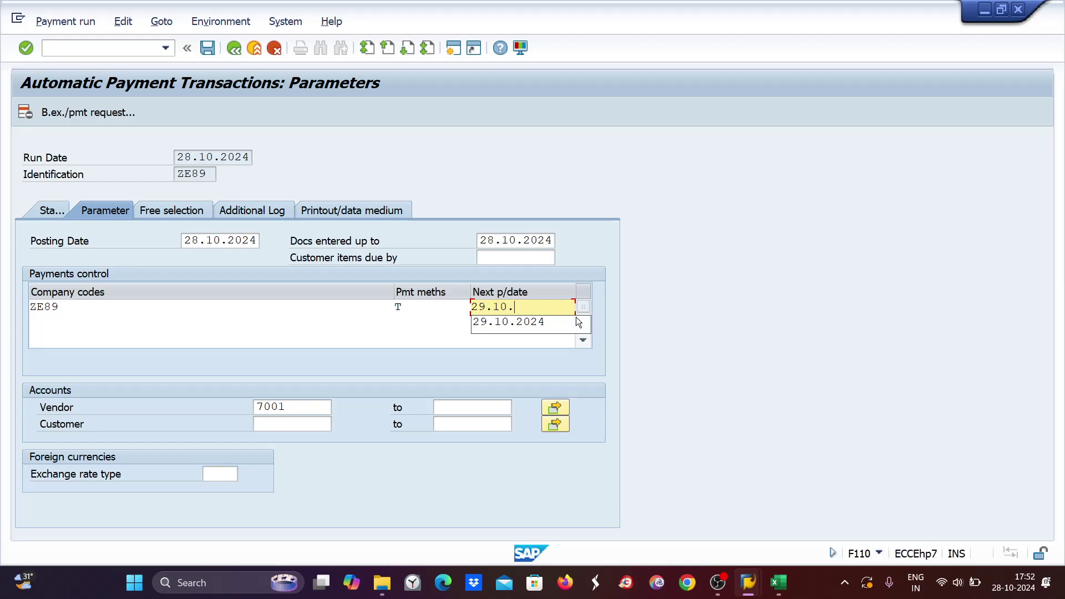
pyautogui.write('2024')
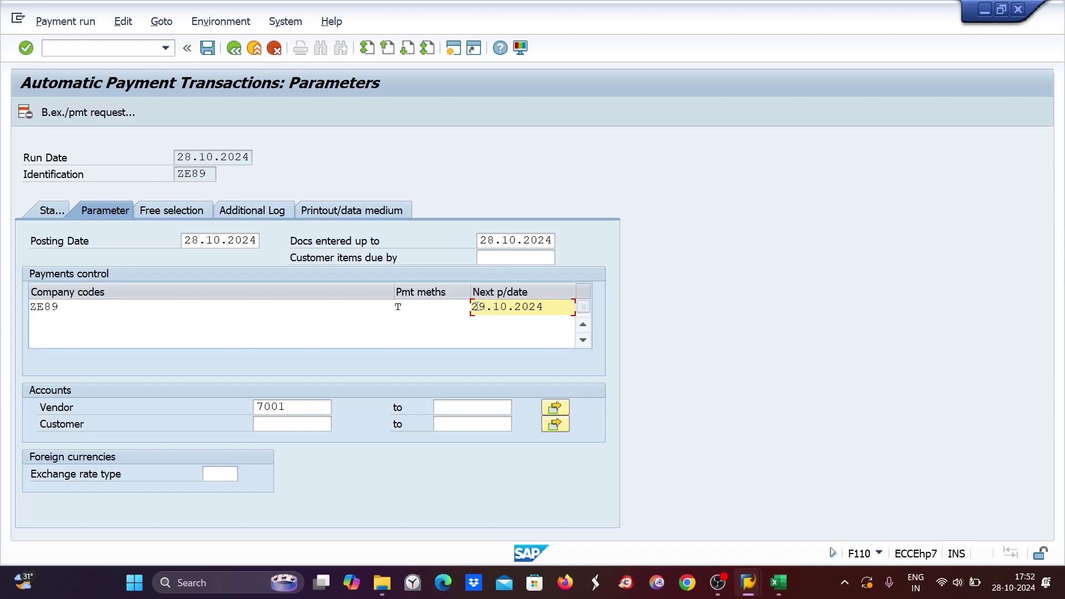
# Compare the next payment date 29.10.2024 in the SAP run parameters with the dates listed in the Excel sheet.
pyautogui.moveTo(473, 307); pyautogui.dragTo(546, 306)
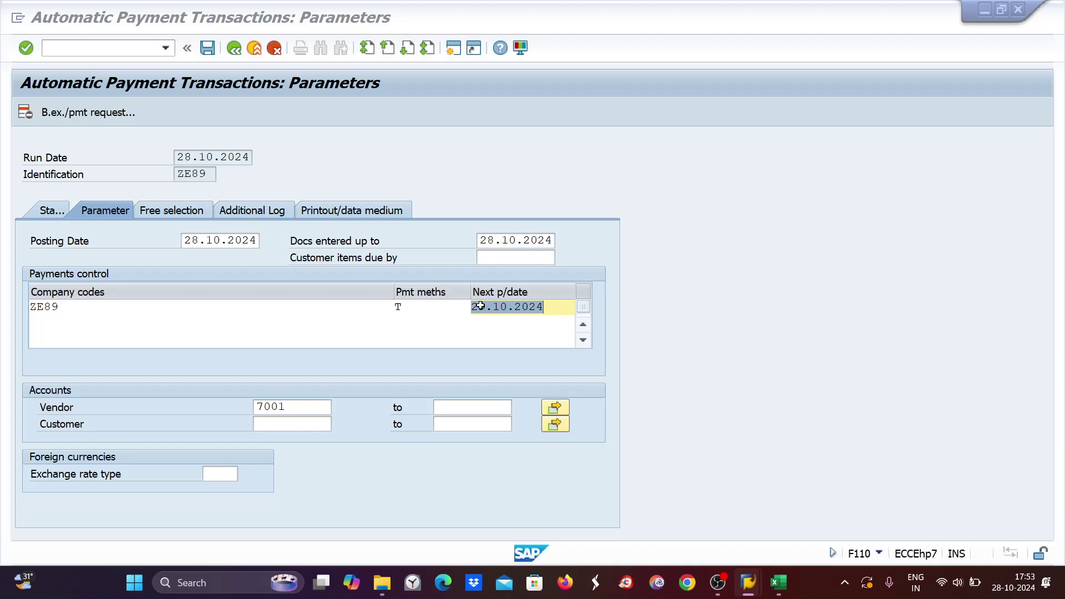
pyautogui.hotkey('alt', 'Tab')
pyautogui.click(586, 433)
pyautogui.hotkey('alt', 'Tab')
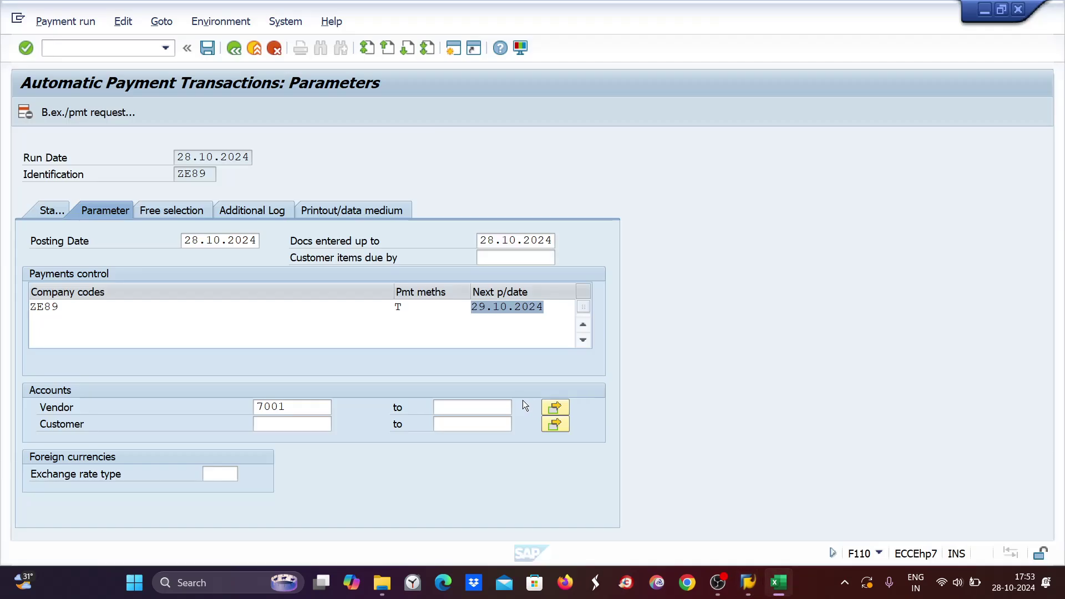
pyautogui.doubleClick(489, 308)
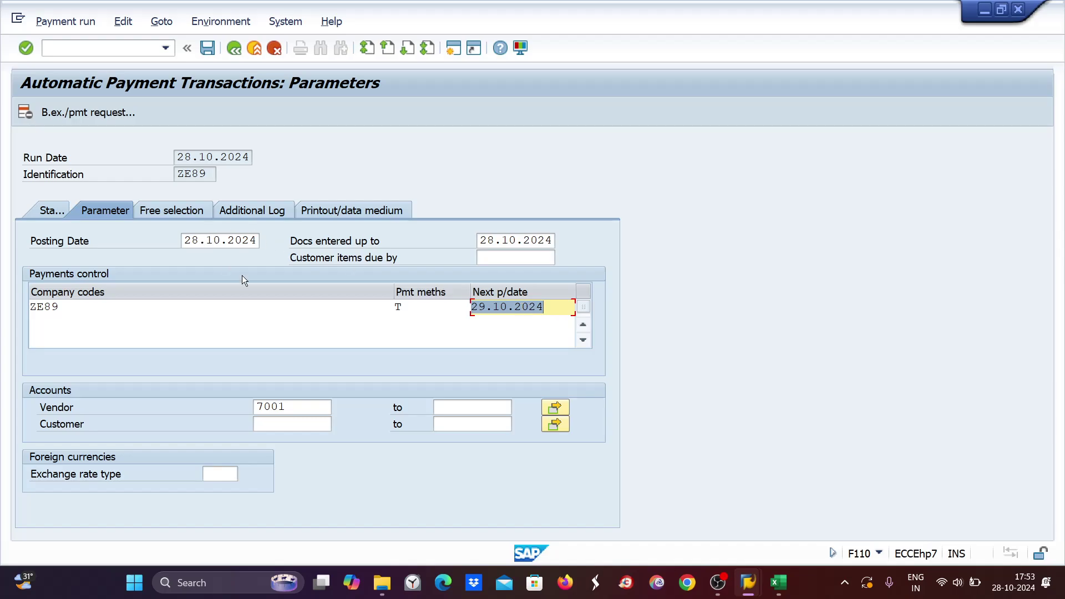
pyautogui.hotkey('alt', 'Tab')
pyautogui.moveTo(505, 238); pyautogui.dragTo(497, 368)
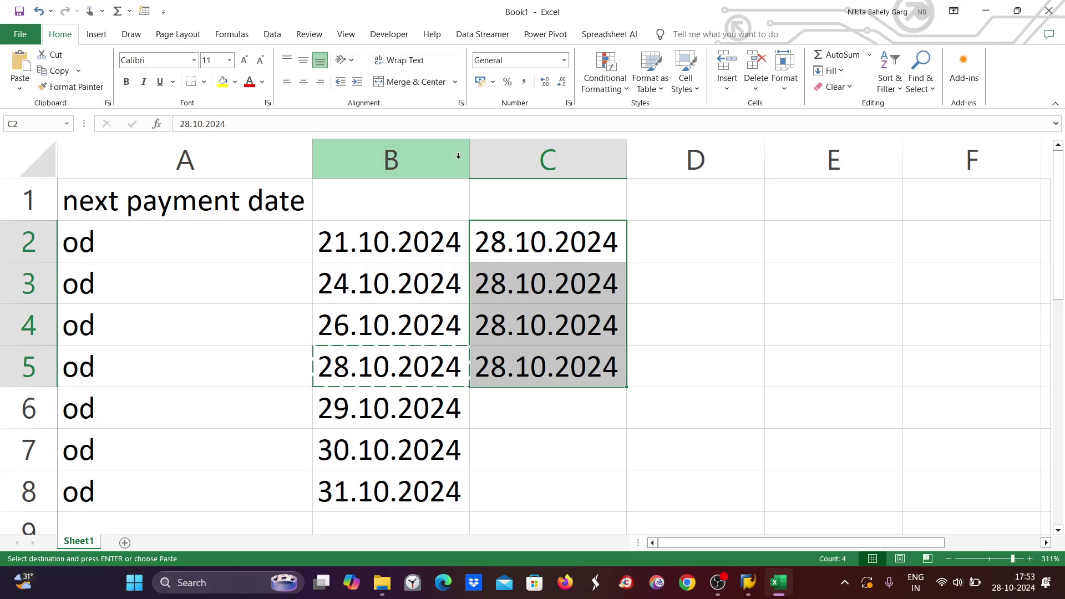
pyautogui.hotkey('alt', 'Tab')
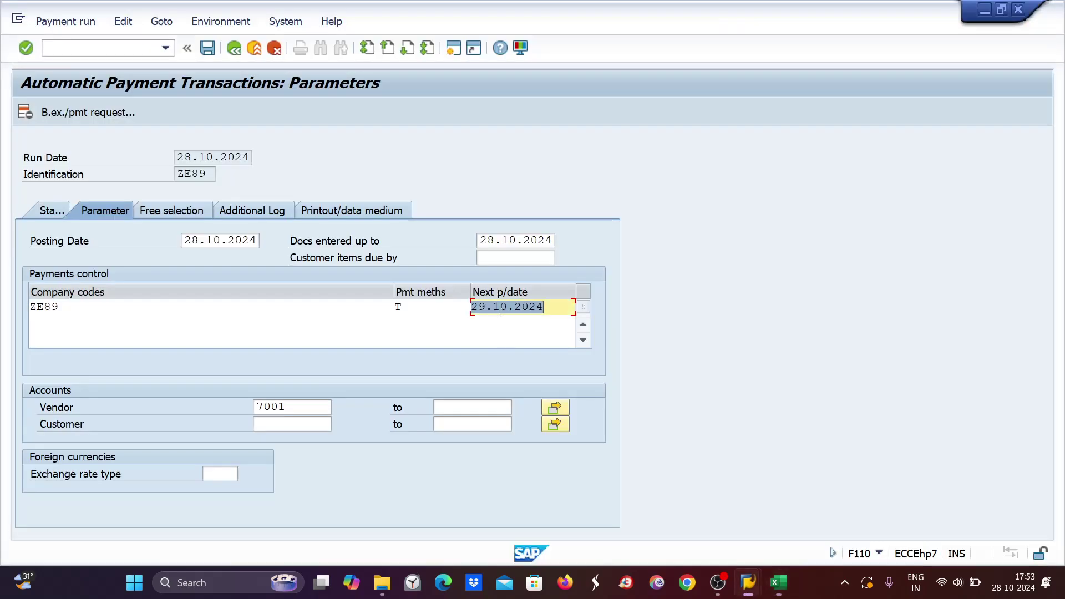
pyautogui.hotkey('alt', 'Tab')
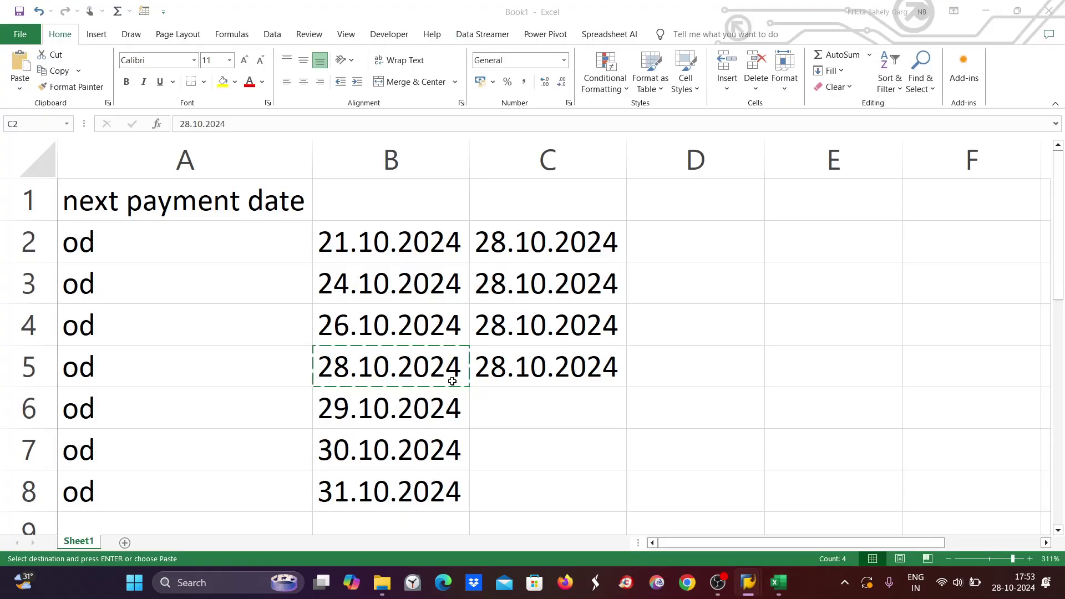
pyautogui.hotkey('alt', 'Tab')
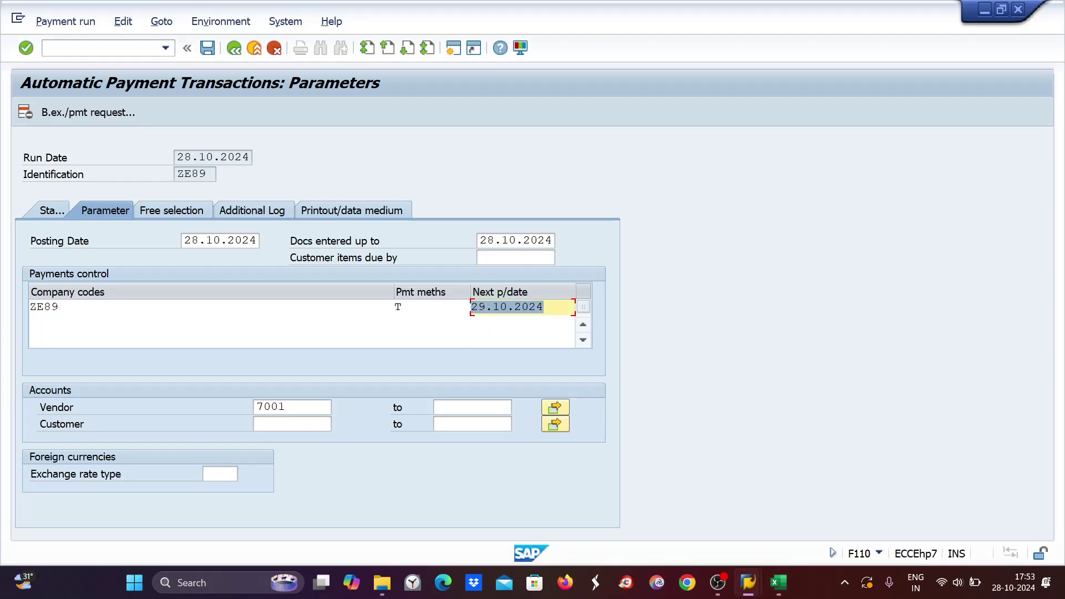
# Set the next payment date for company code ZE89 to 30.10.2024.
pyautogui.moveTo(555, 307); pyautogui.dragTo(470, 307)
pyautogui.write('30')
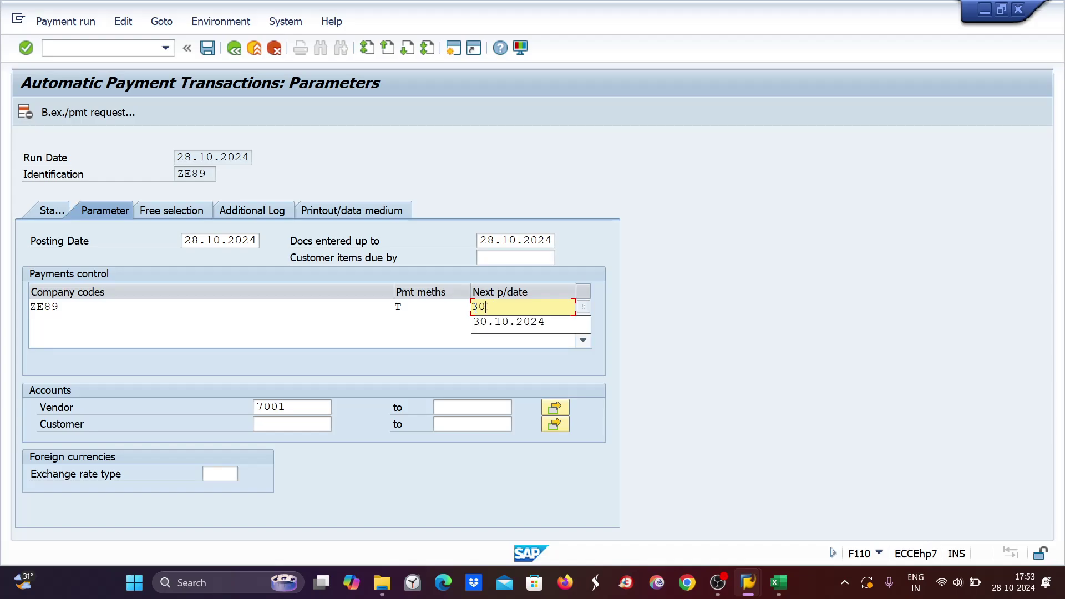
pyautogui.press('Down')
pyautogui.press('Return')
# Switch to Excel to examine the 29.10.2024 entry in B6 and compare it with the next payment date in SAP.
pyautogui.hotkey('alt', 'Tab')
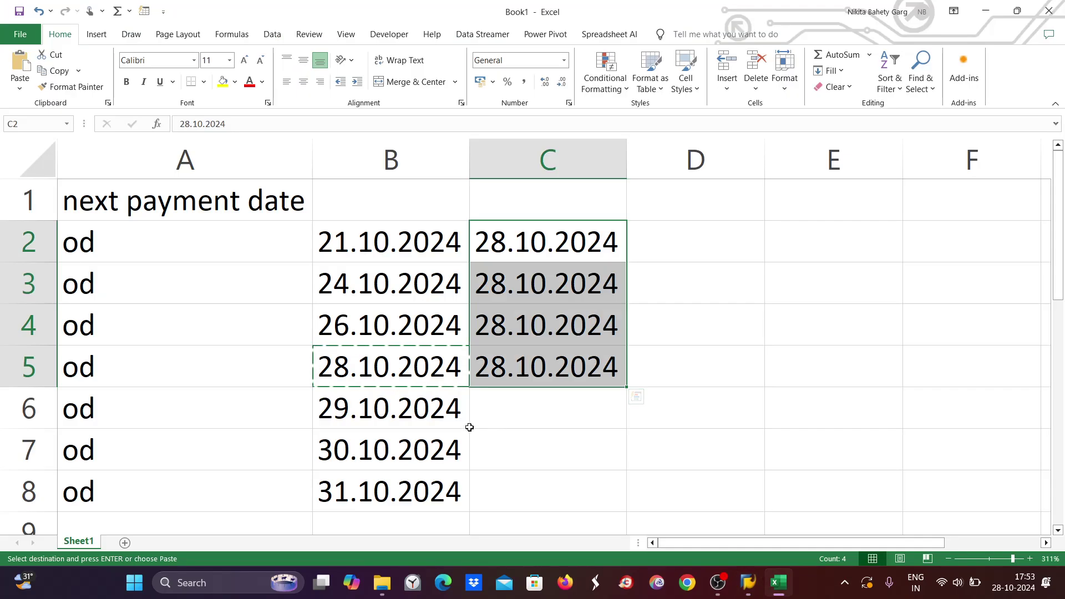
pyautogui.doubleClick(434, 400)
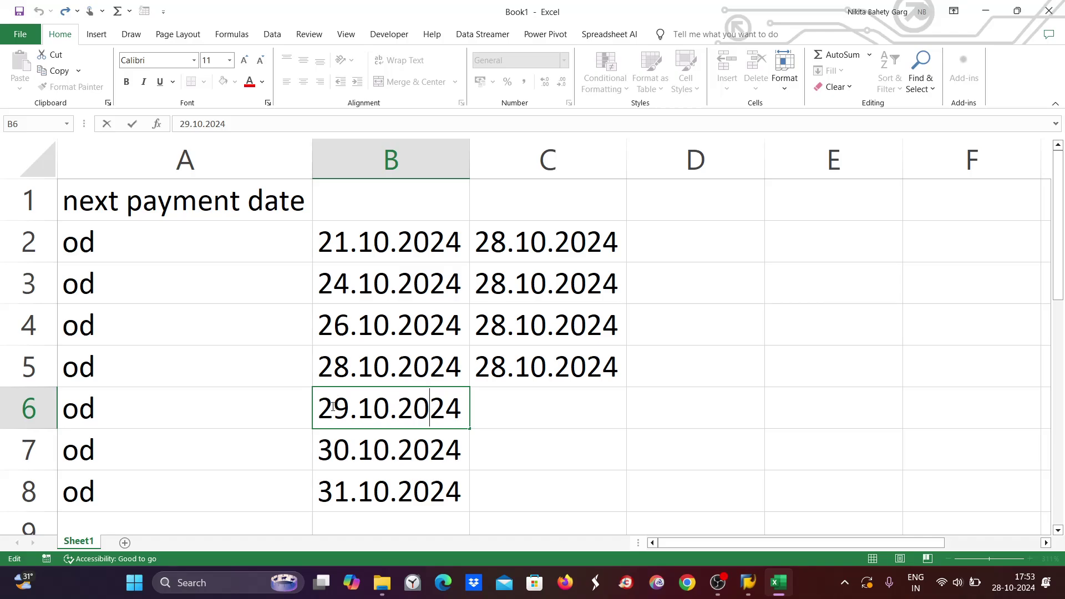
pyautogui.moveTo(321, 405); pyautogui.dragTo(462, 408)
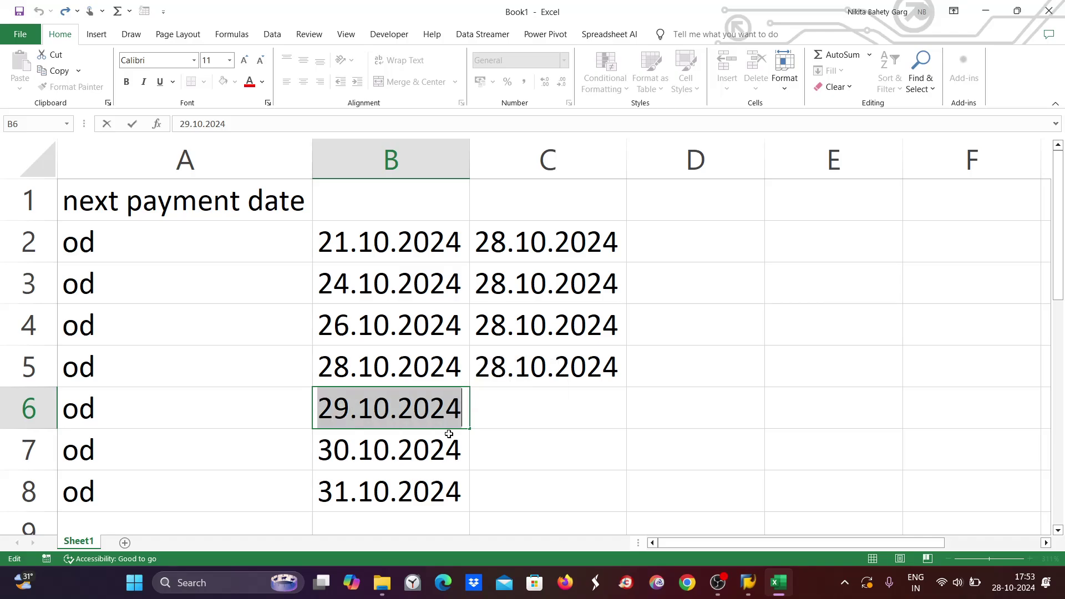
pyautogui.hotkey('alt', 'Tab')
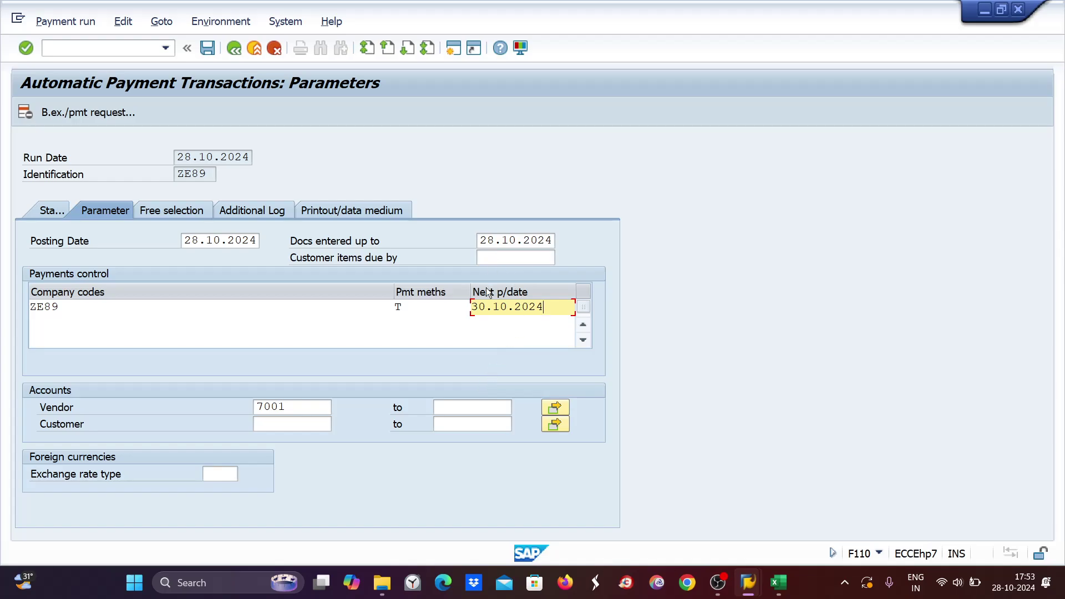
pyautogui.moveTo(472, 306); pyautogui.dragTo(546, 305)
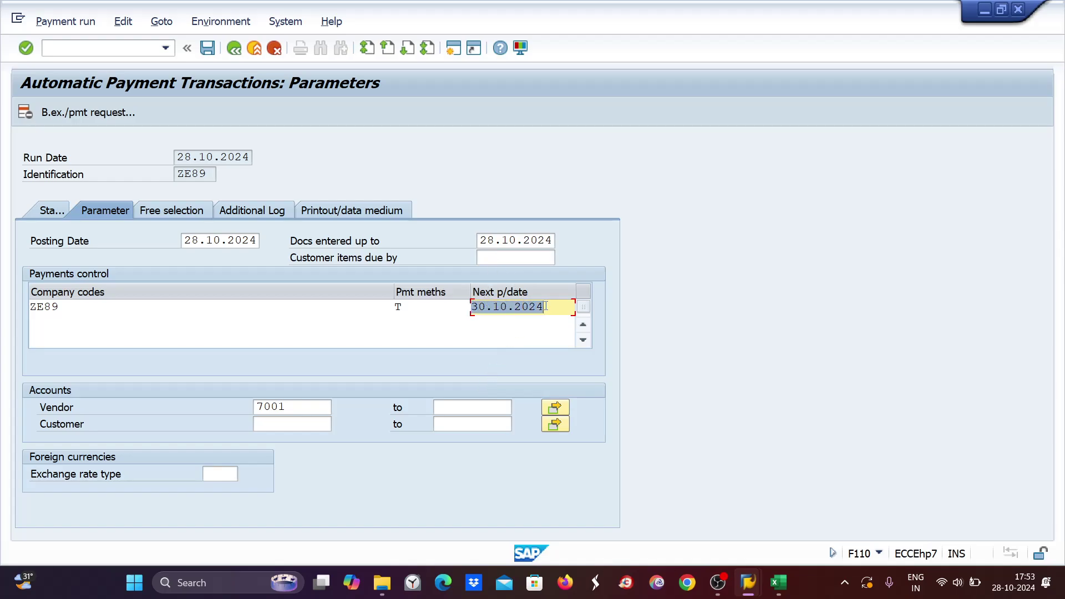
# Copy the date 30.10.2024 from B7 into C7 of the Excel sheet.
pyautogui.press('Return')
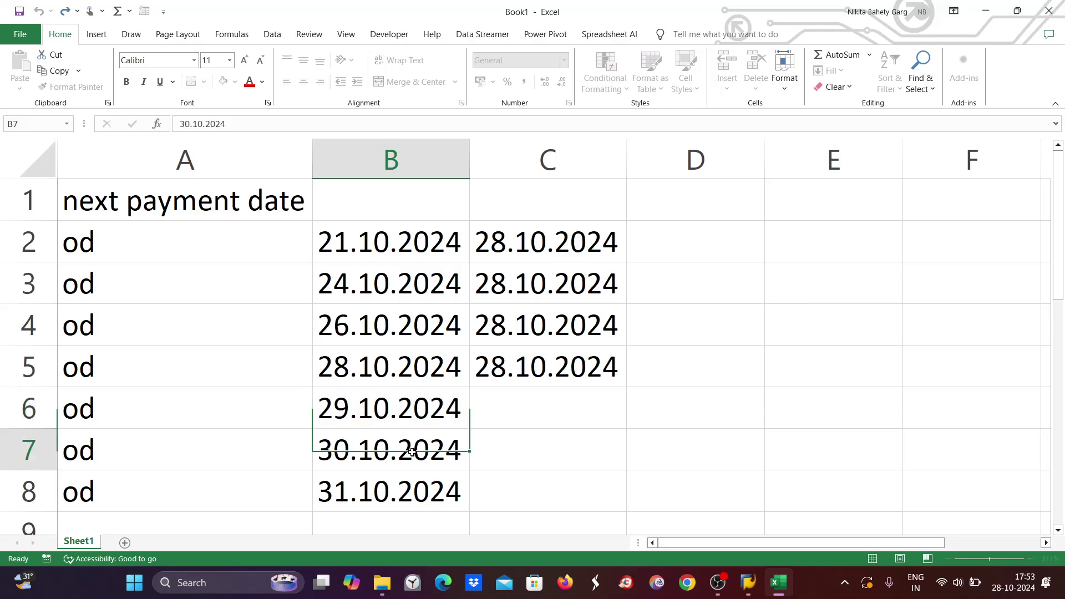
pyautogui.hotkey('ctrl', 'c')
pyautogui.click(540, 438)
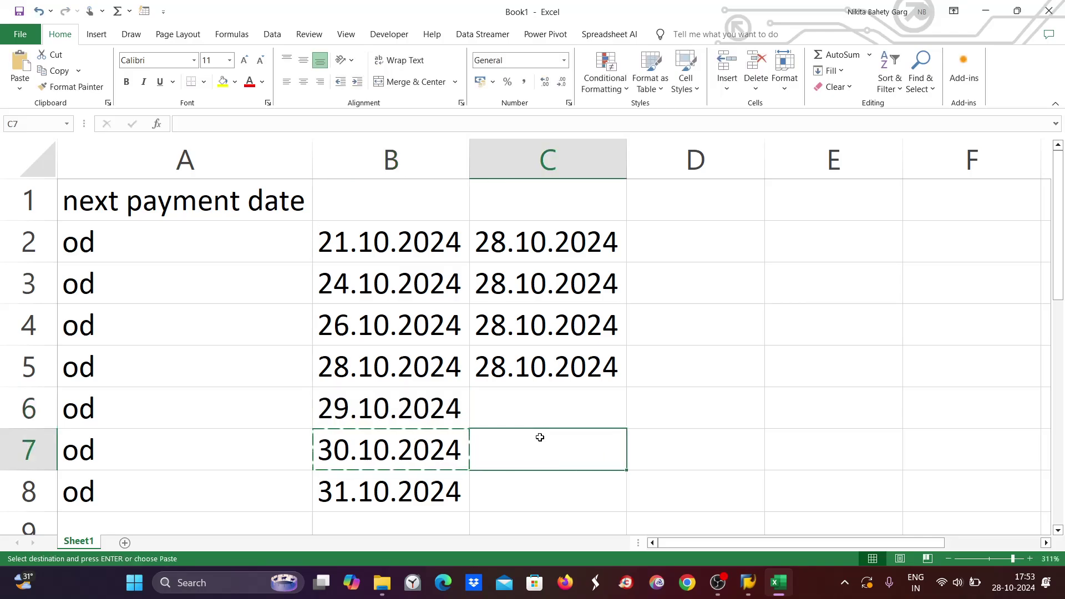
pyautogui.hotkey('ctrl', 'v')
# Examine the 29.10.2024 entry in B6 against the 30.10.2024 entries in row 7.
pyautogui.doubleClick(374, 407)
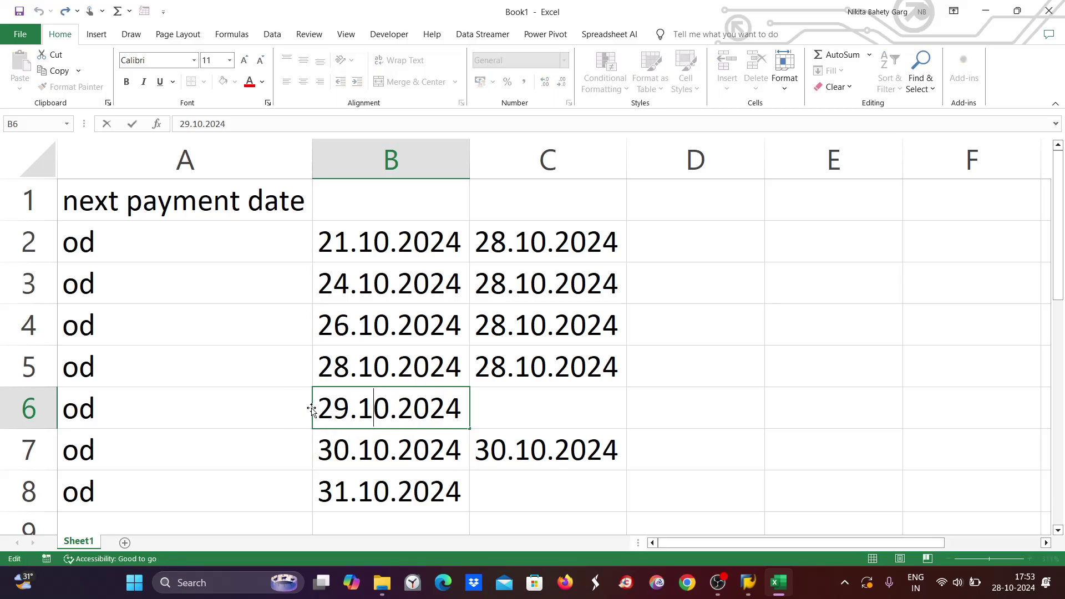
pyautogui.moveTo(314, 407); pyautogui.dragTo(468, 407)
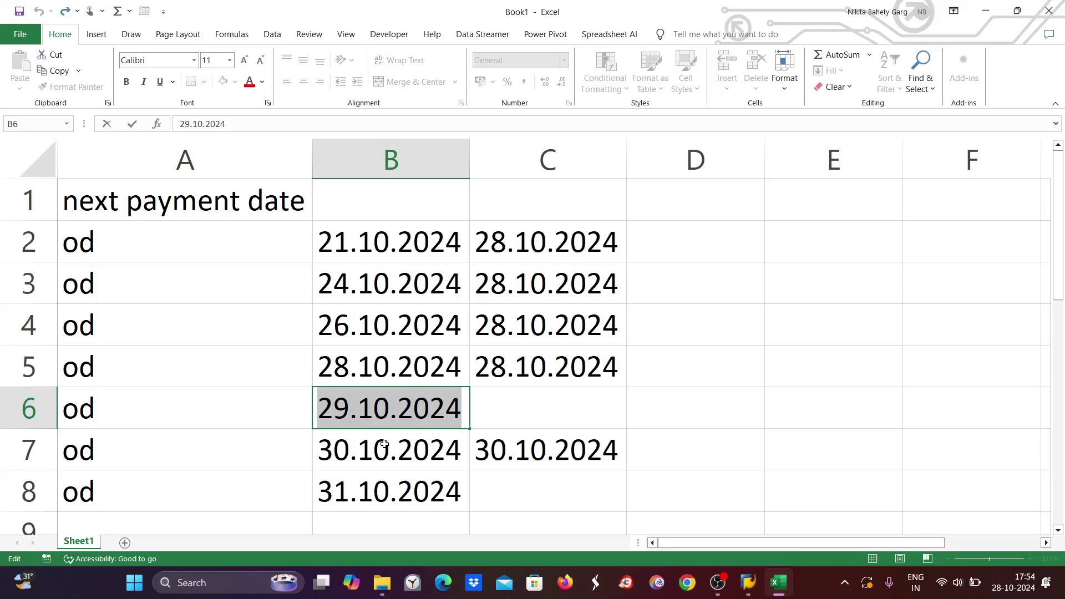
pyautogui.moveTo(321, 401); pyautogui.dragTo(467, 397)
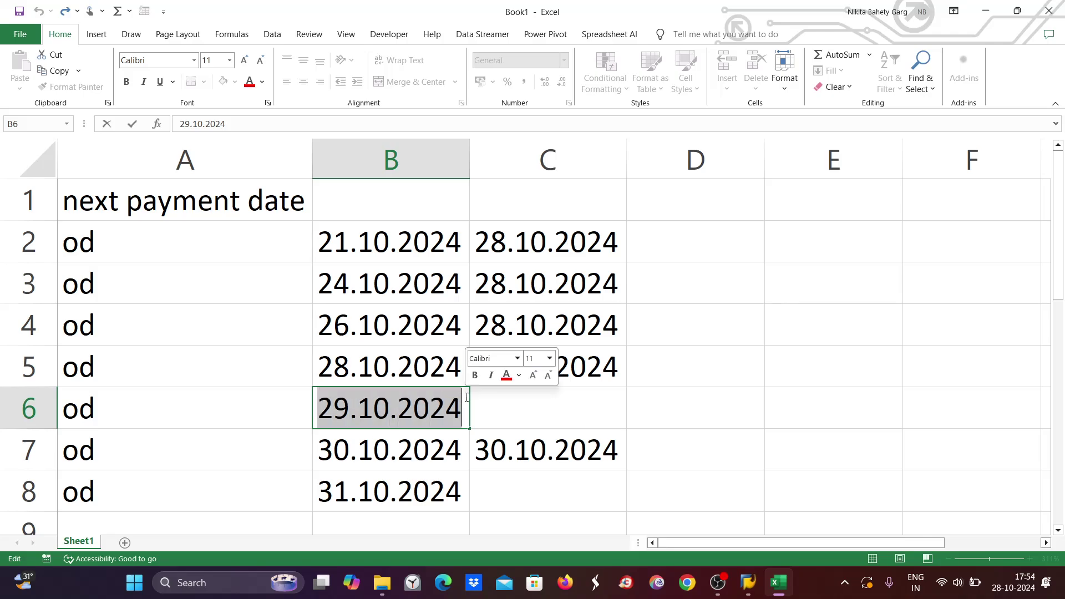
pyautogui.click(391, 459)
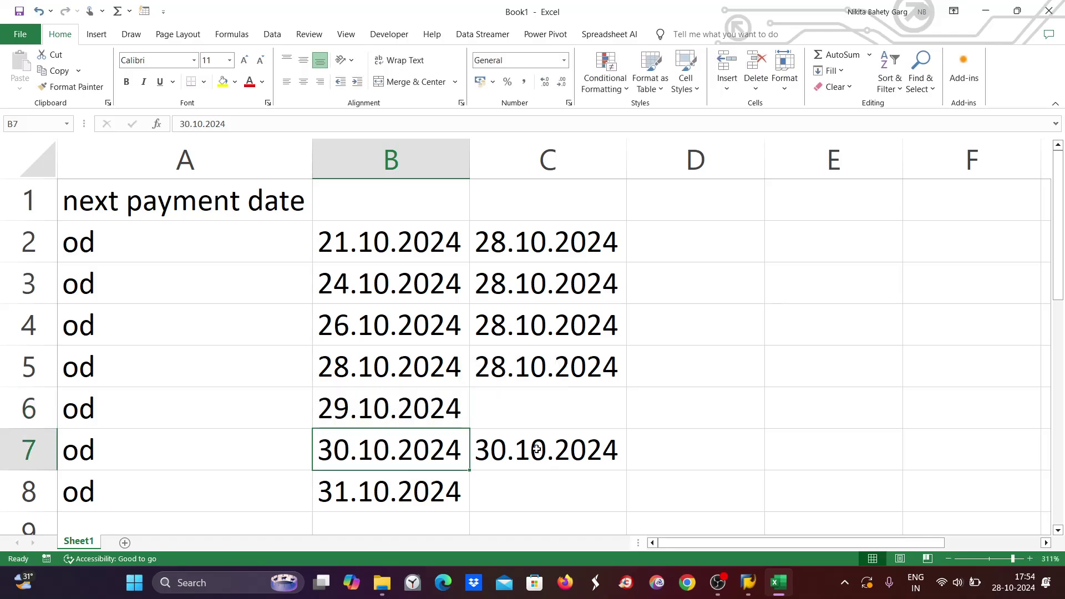
pyautogui.click(537, 449)
pyautogui.click(376, 413)
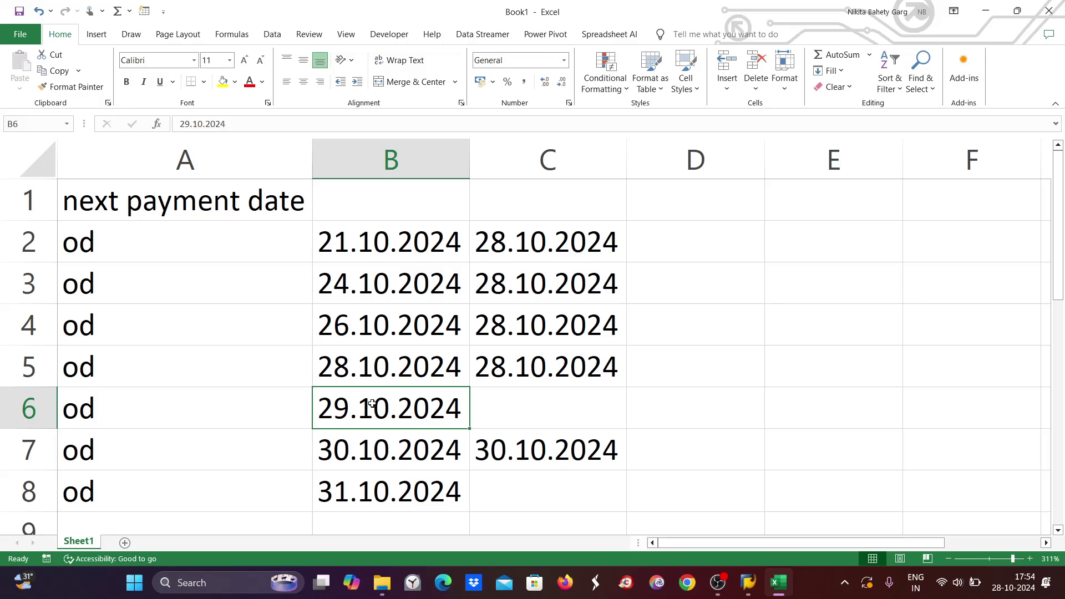
pyautogui.click(532, 450)
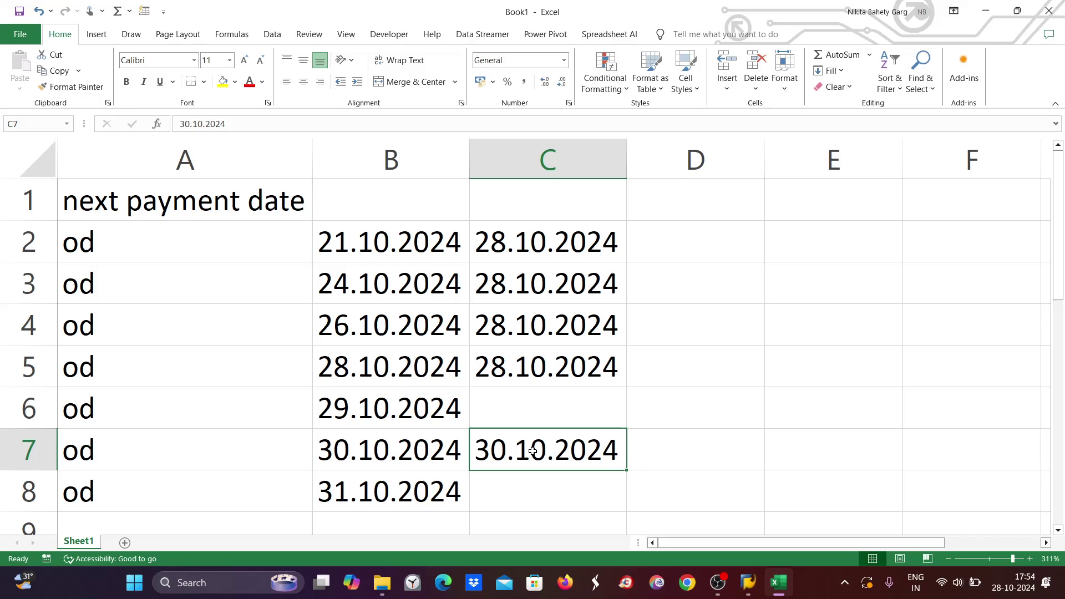
# Check the next payment date for ZE89 in SAP against C7 and B6 in Excel, and return to the run parameters.
pyautogui.hotkey('alt', 'Tab')
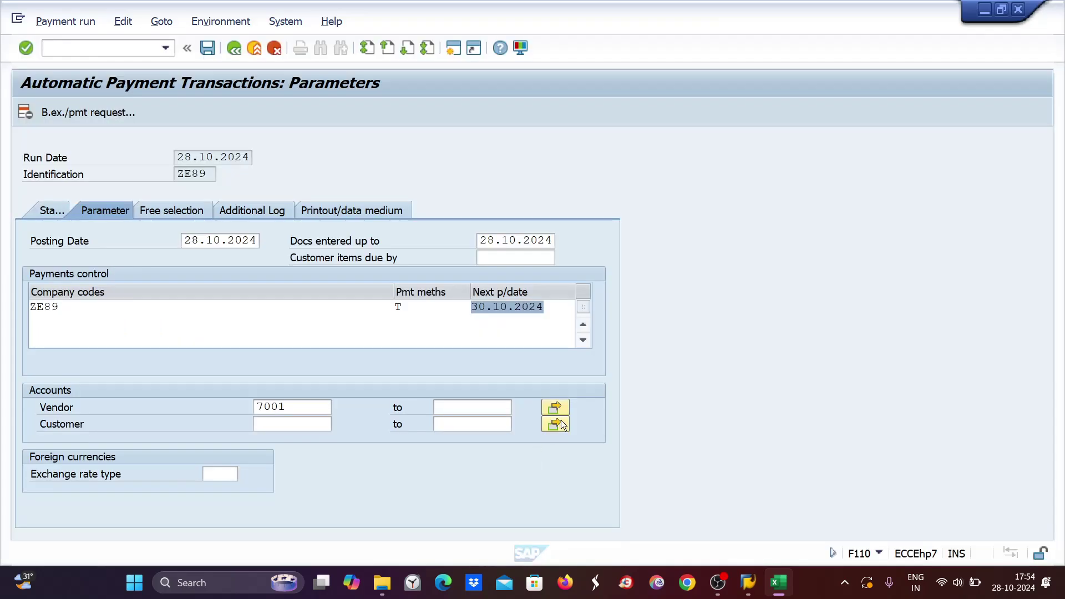
pyautogui.doubleClick(481, 306)
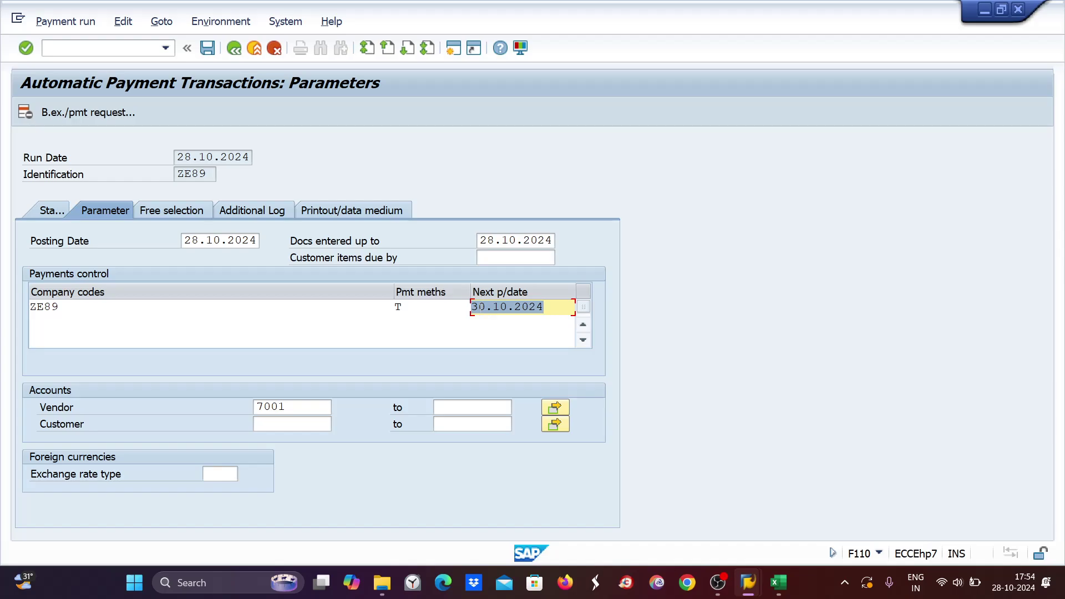
pyautogui.hotkey('alt', 'Tab')
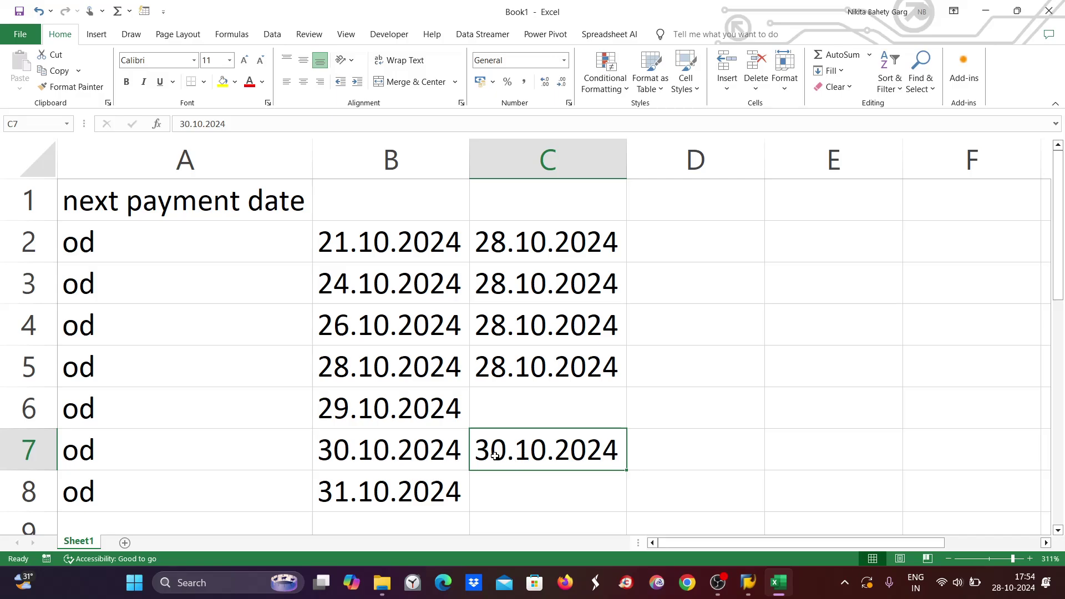
pyautogui.doubleClick(476, 450)
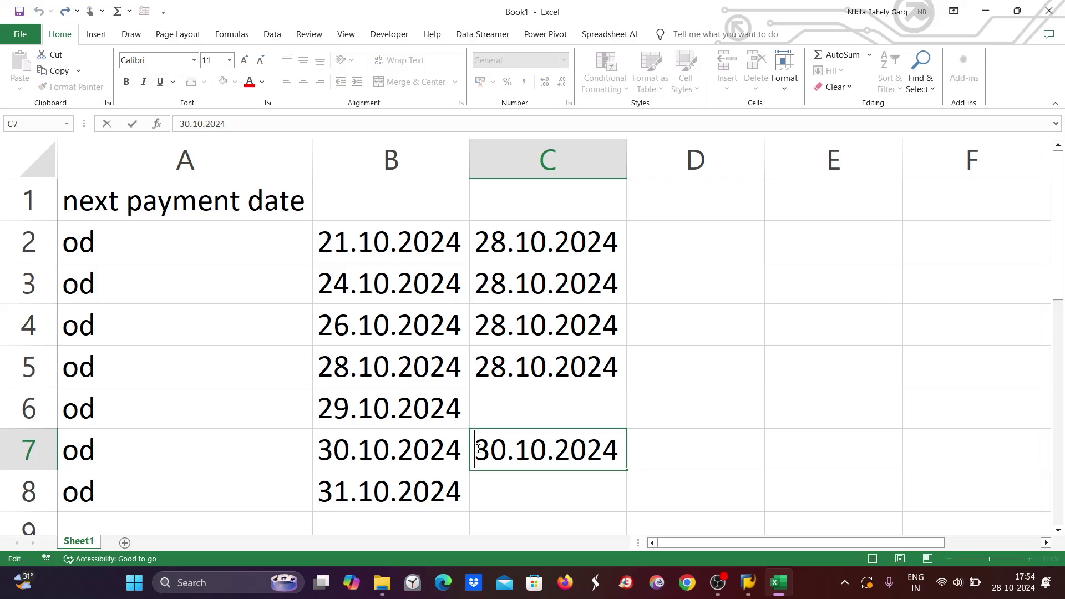
pyautogui.moveTo(476, 449); pyautogui.dragTo(624, 454)
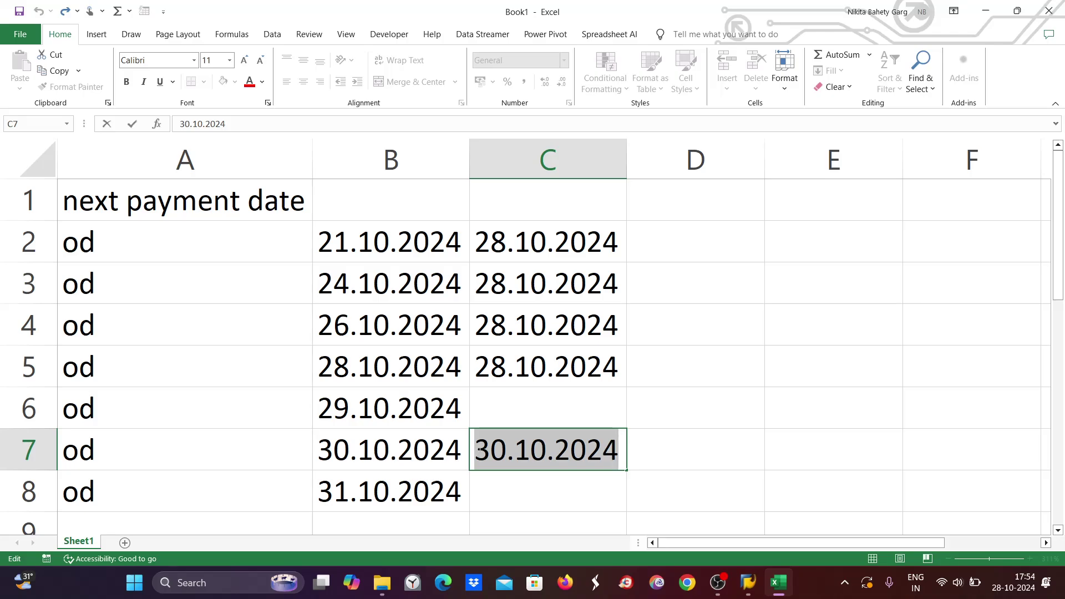
pyautogui.click(377, 410)
pyautogui.hotkey('alt', 'Tab')
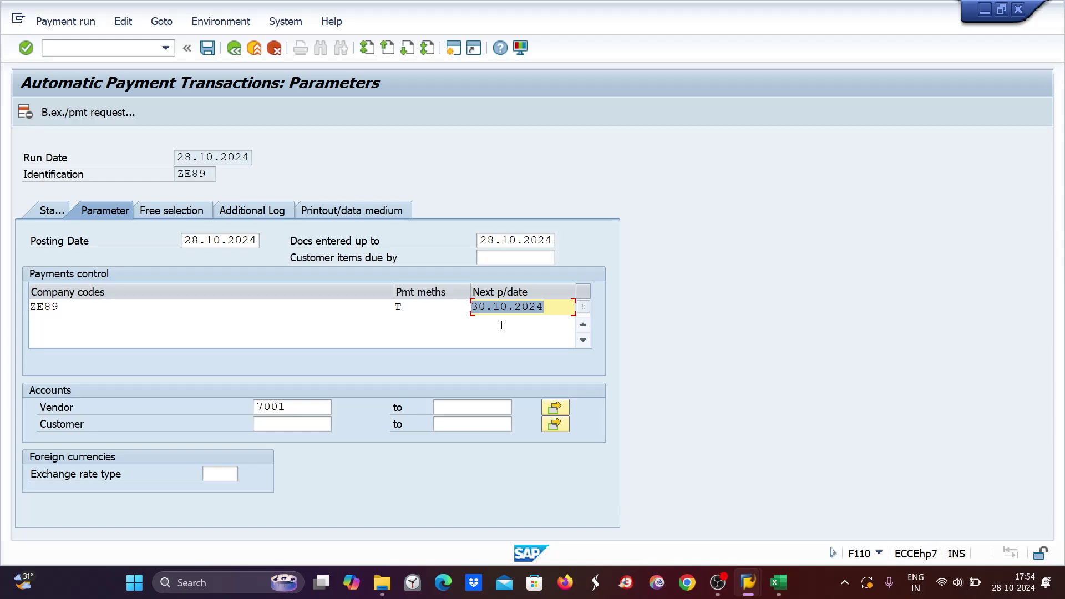
pyautogui.moveTo(471, 307); pyautogui.dragTo(507, 306)
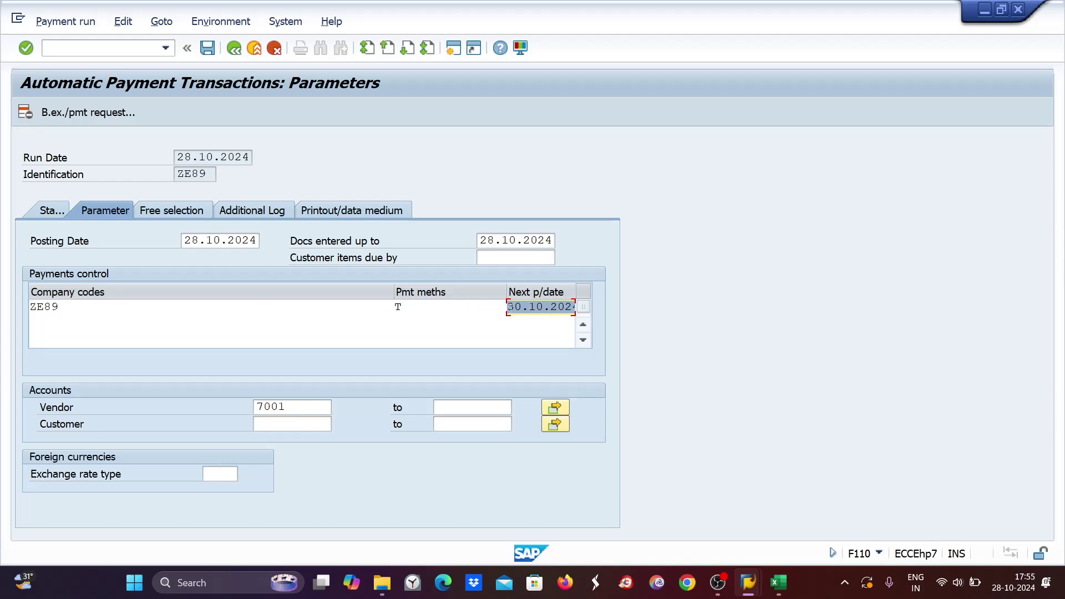
pyautogui.click(526, 312)
pyautogui.write('1')
pyautogui.press('BackSpace')
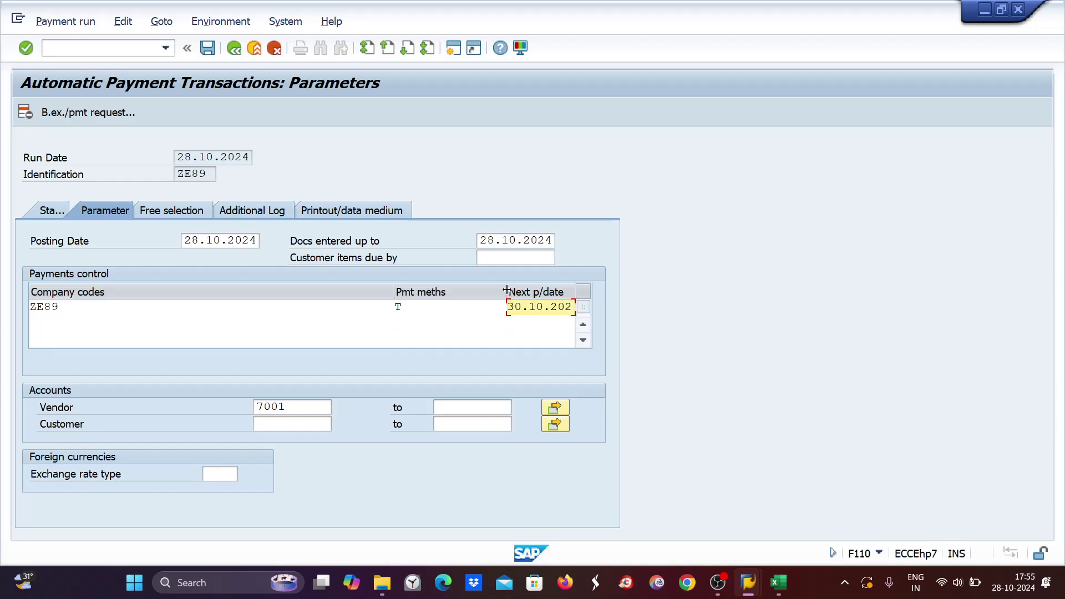
# Widen the next payment date column in the payments control table and complete the ZE89 date as 30.10.2024.
pyautogui.moveTo(484, 288); pyautogui.dragTo(485, 288)
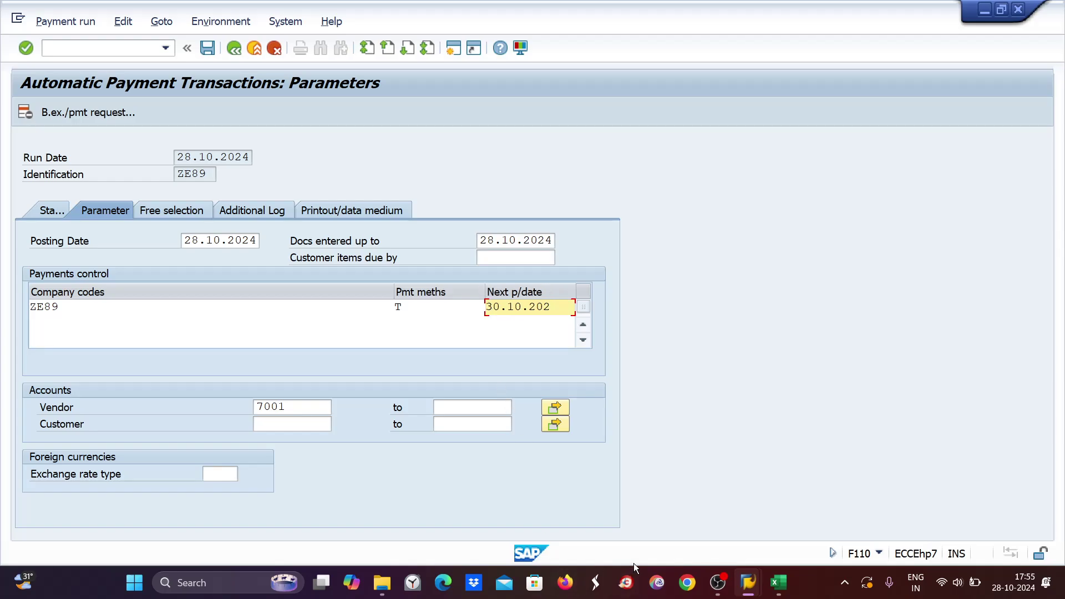
pyautogui.hotkey('alt', 'Tab')
pyautogui.hotkey('alt', 'Tab')
pyautogui.click(558, 307)
pyautogui.write('4')
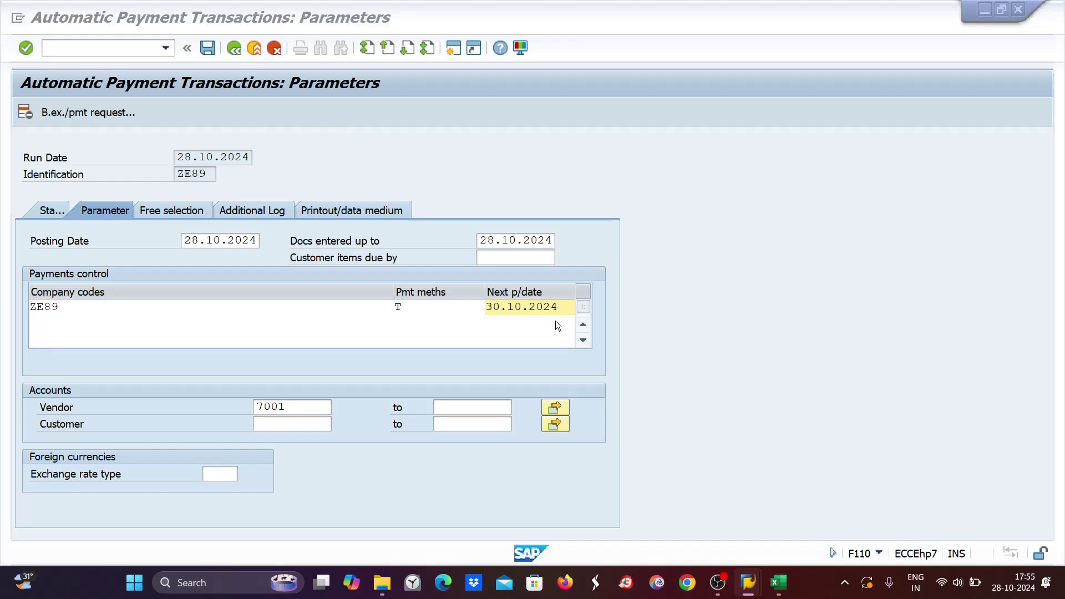
# Switch to the FBL1N vendor line items to check the net due dates and due status, and return to the F110 parameters.
pyautogui.hotkey('alt', 'Tab')
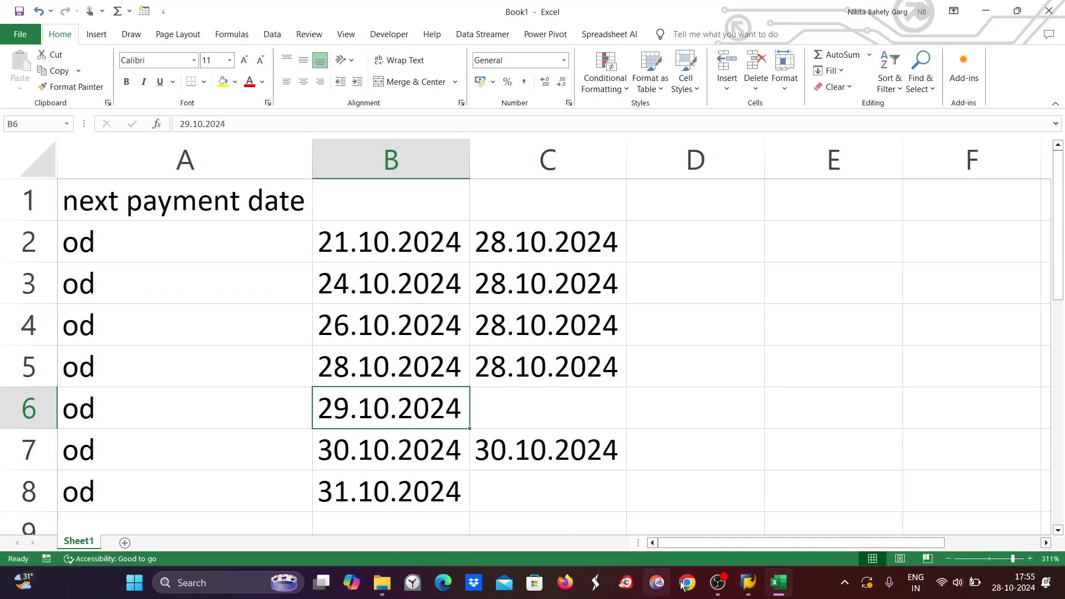
pyautogui.moveTo(757, 591)
pyautogui.click(767, 501)
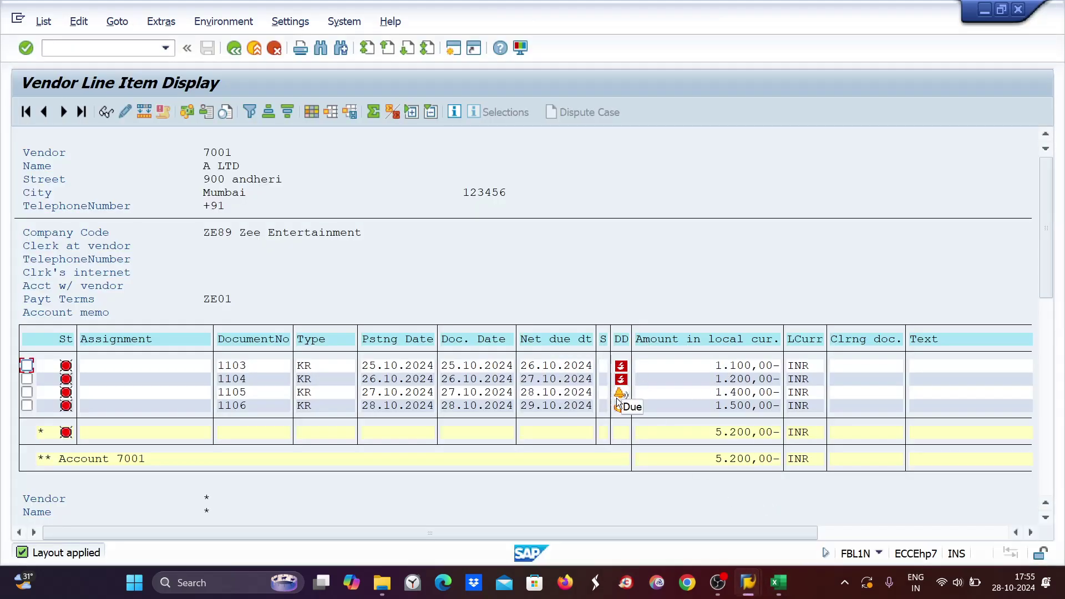
pyautogui.moveTo(623, 411)
pyautogui.hotkey('alt', 'Tab')
pyautogui.moveTo(791, 595)
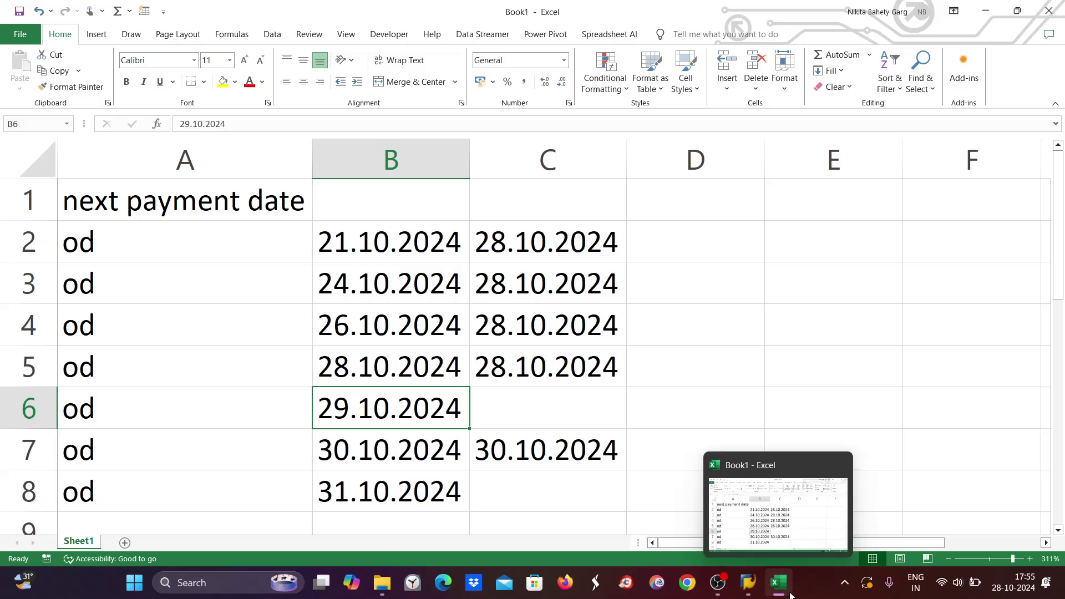
pyautogui.moveTo(748, 582)
pyautogui.click(857, 514)
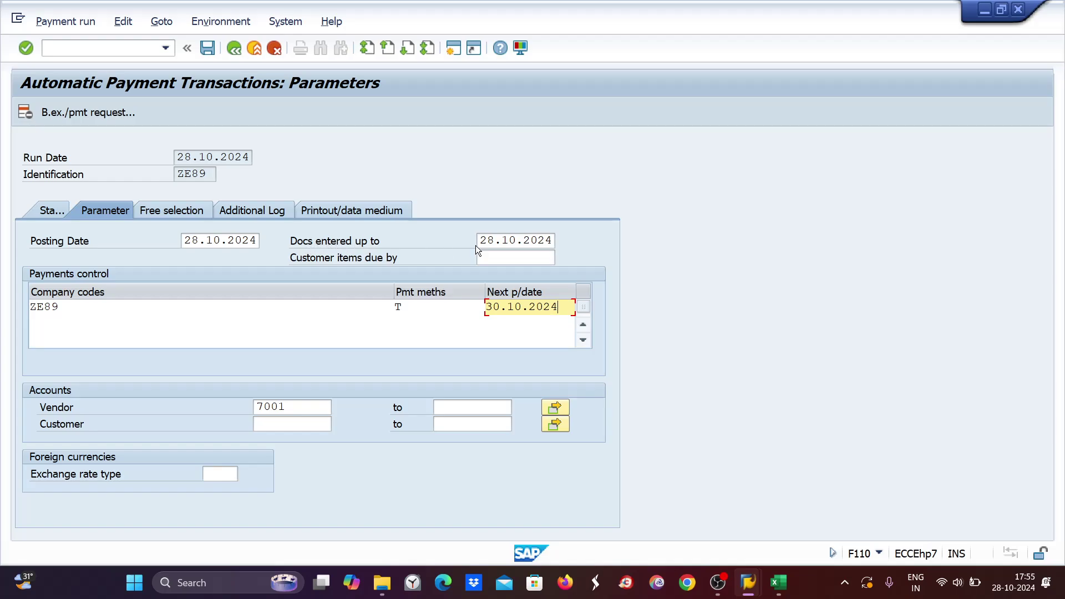
# Try to set both the documents entered up to date and the ZE89 next payment date to 29.10.2024.
pyautogui.moveTo(480, 240); pyautogui.dragTo(557, 240)
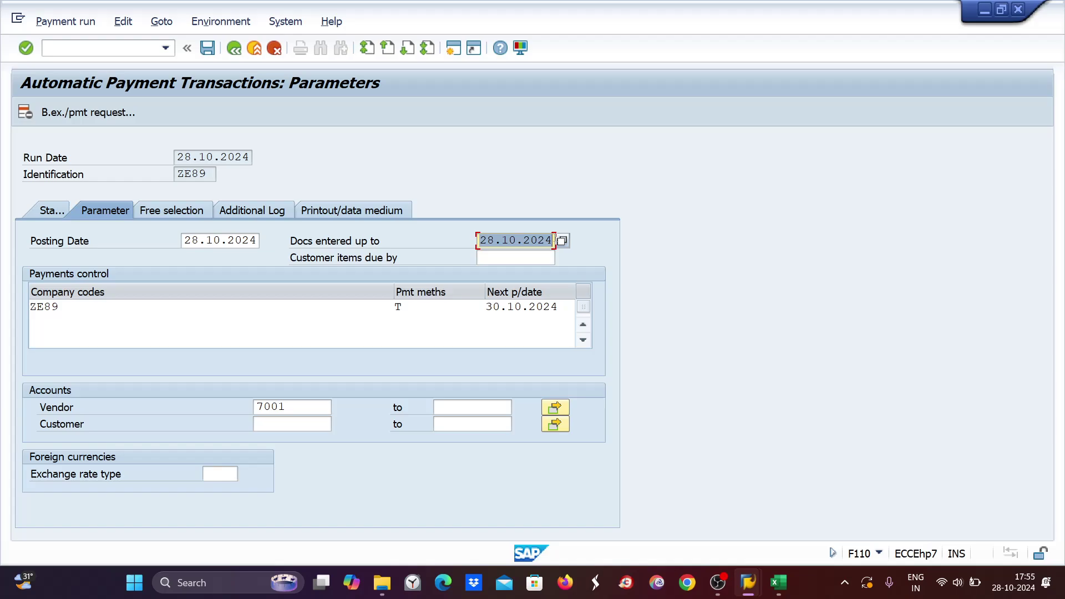
pyautogui.write('29')
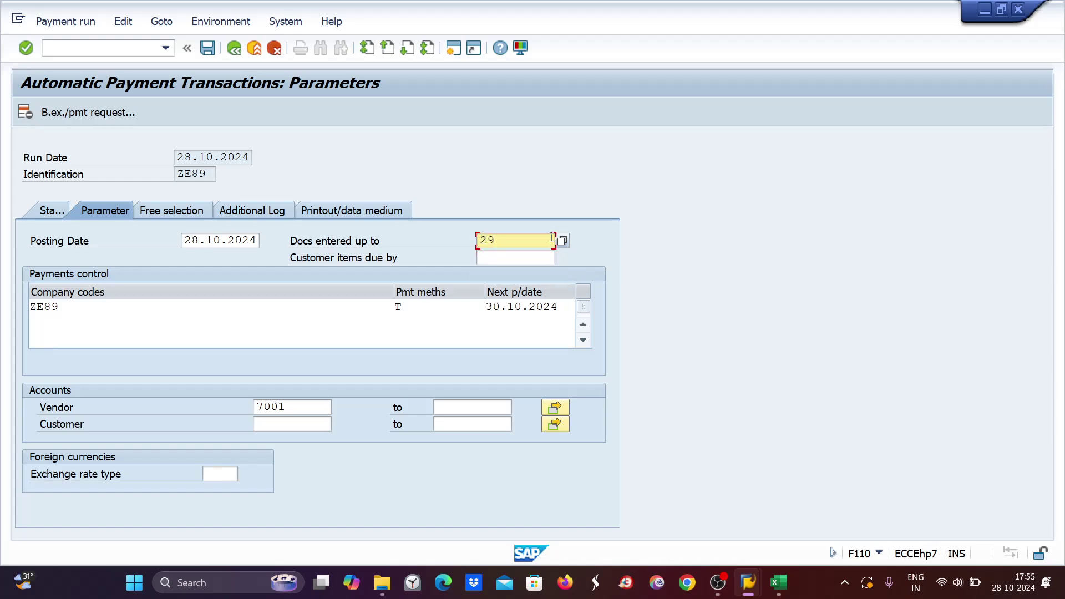
pyautogui.write('.10.2024')
pyautogui.moveTo(488, 306); pyautogui.dragTo(563, 308)
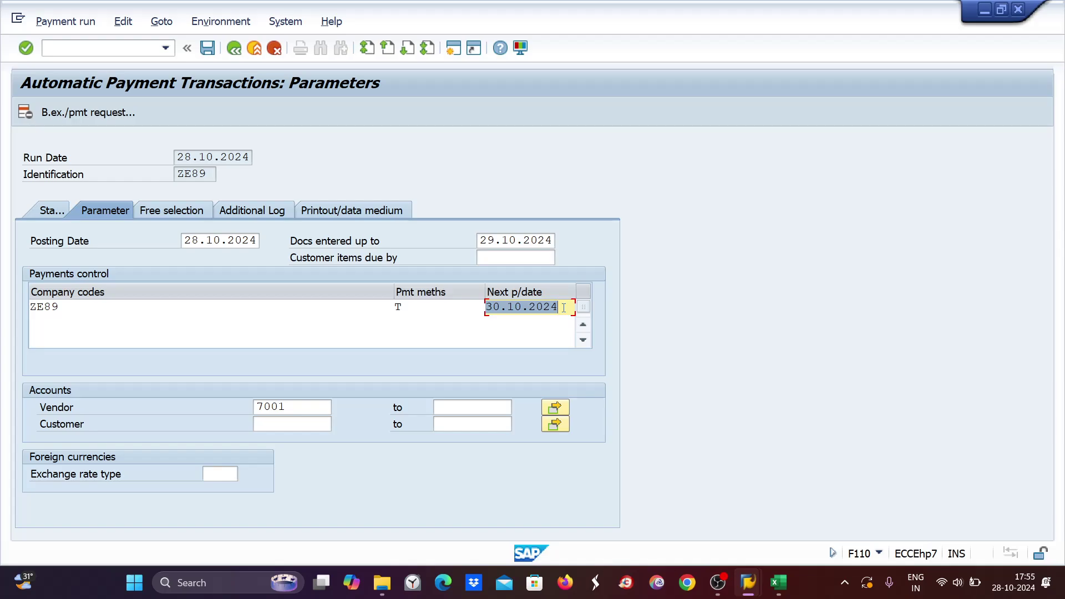
pyautogui.write('29.')
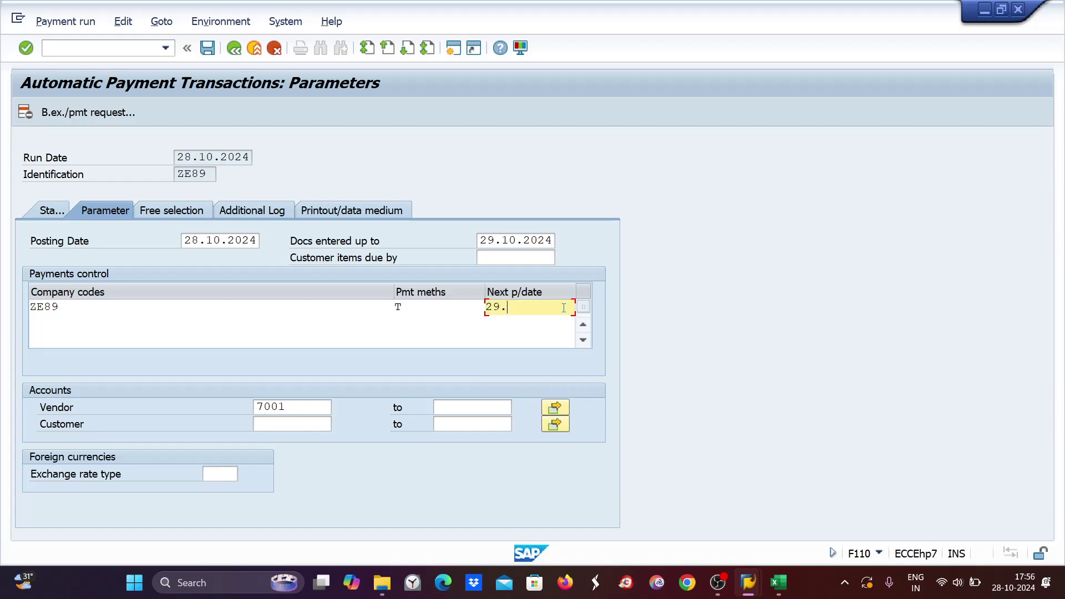
pyautogui.write('10.2024')
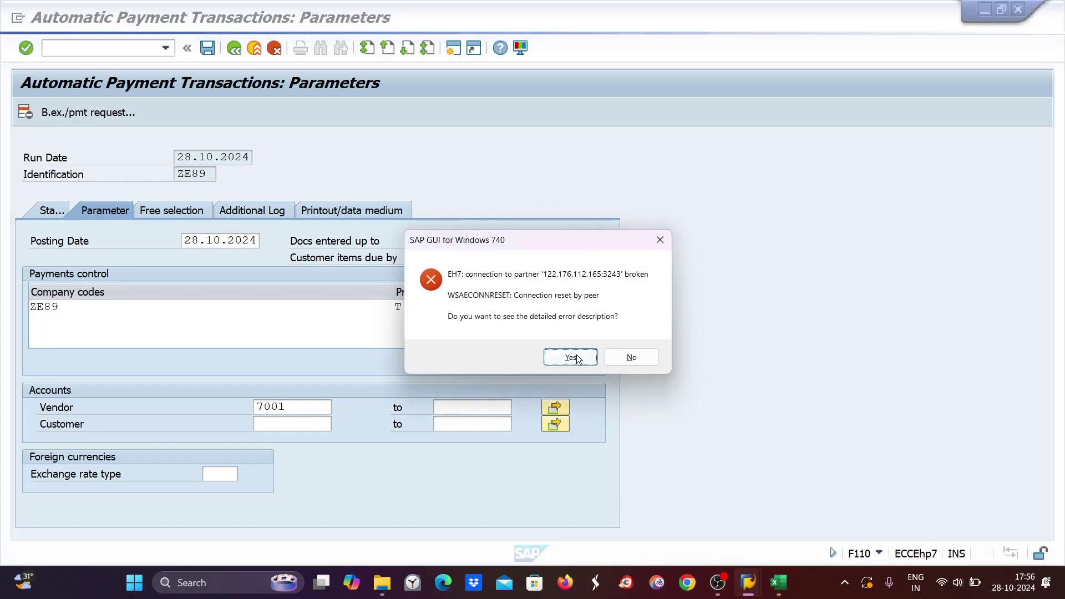
pyautogui.click(632, 359)
# Log on to the SAP system again with the user ID and account password, continuing this logon and ending any others.
pyautogui.hotkey('alt', 'Tab')
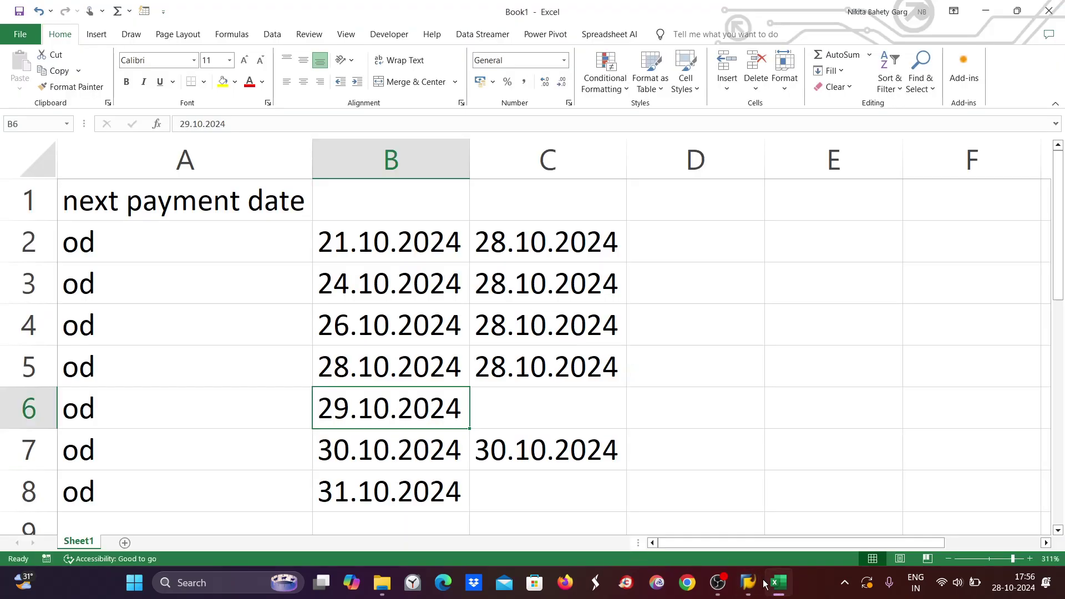
pyautogui.moveTo(758, 589)
pyautogui.click(758, 553)
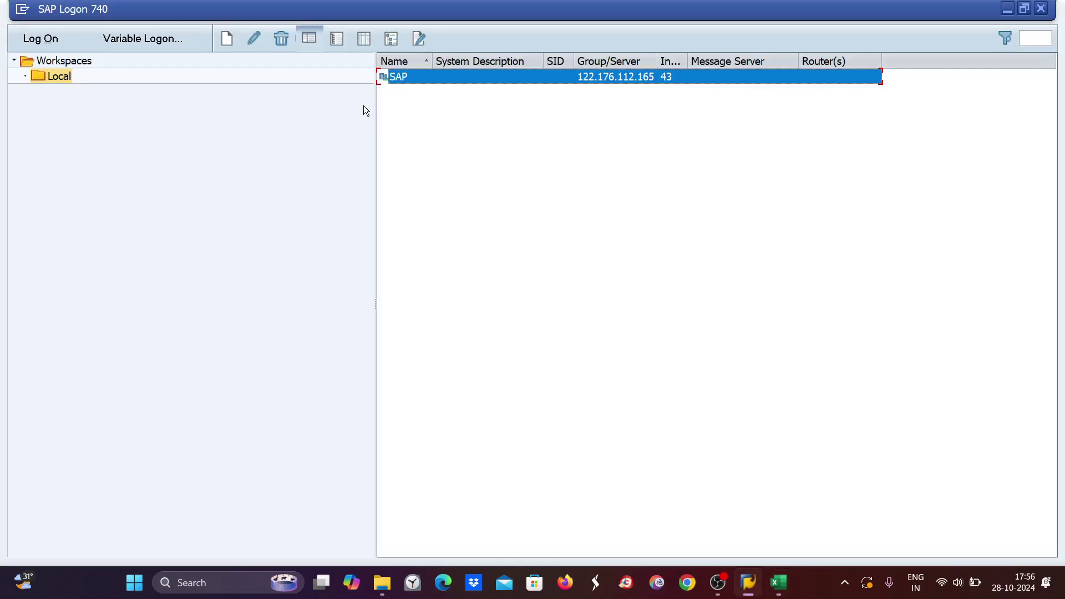
pyautogui.doubleClick(412, 81)
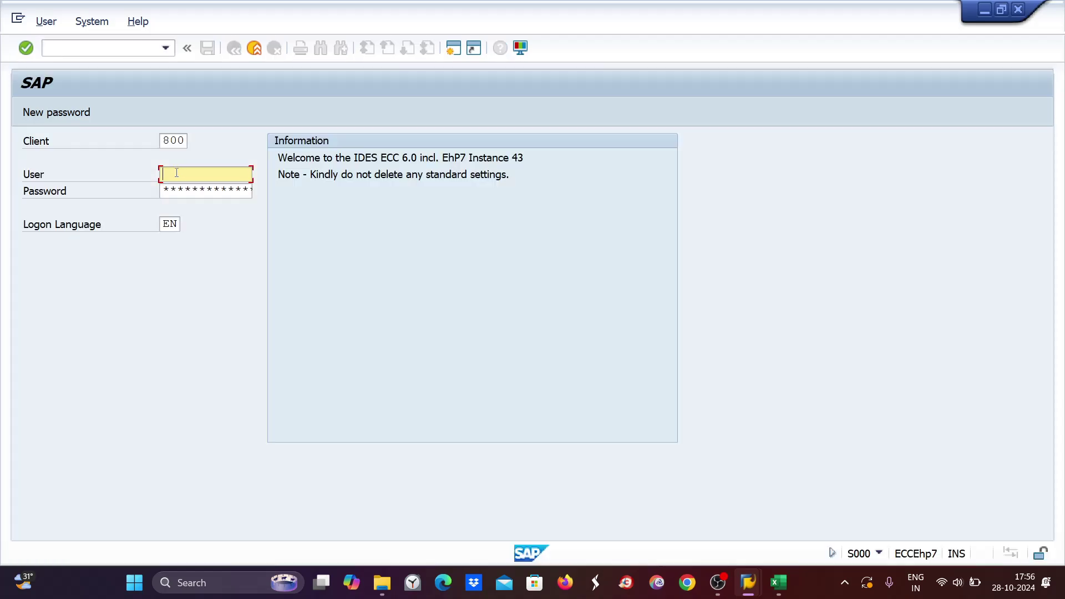
pyautogui.write('N')
pyautogui.click(169, 190)
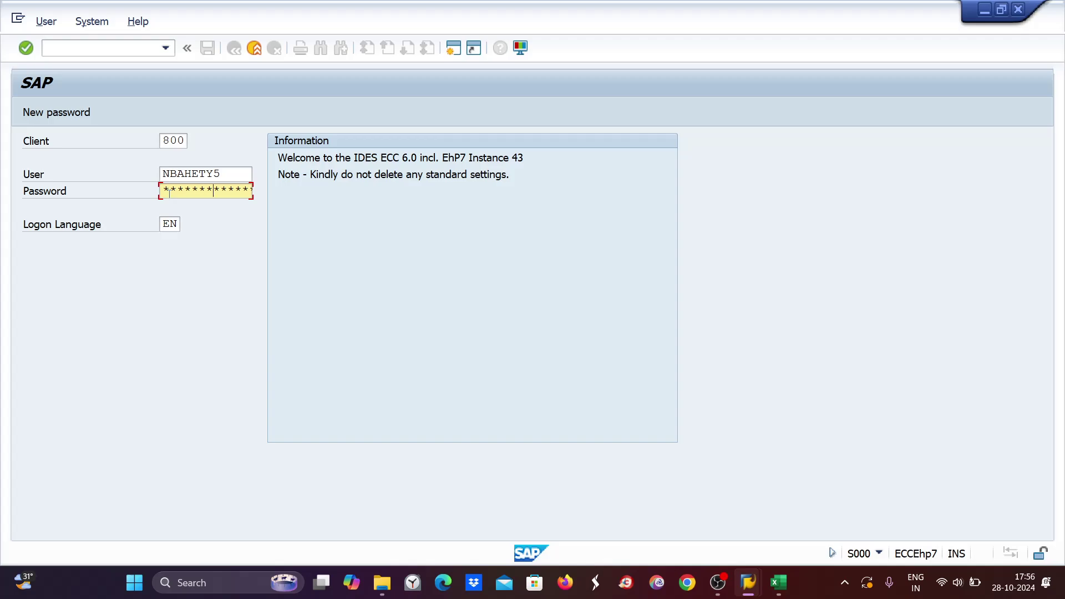
pyautogui.press('Return')
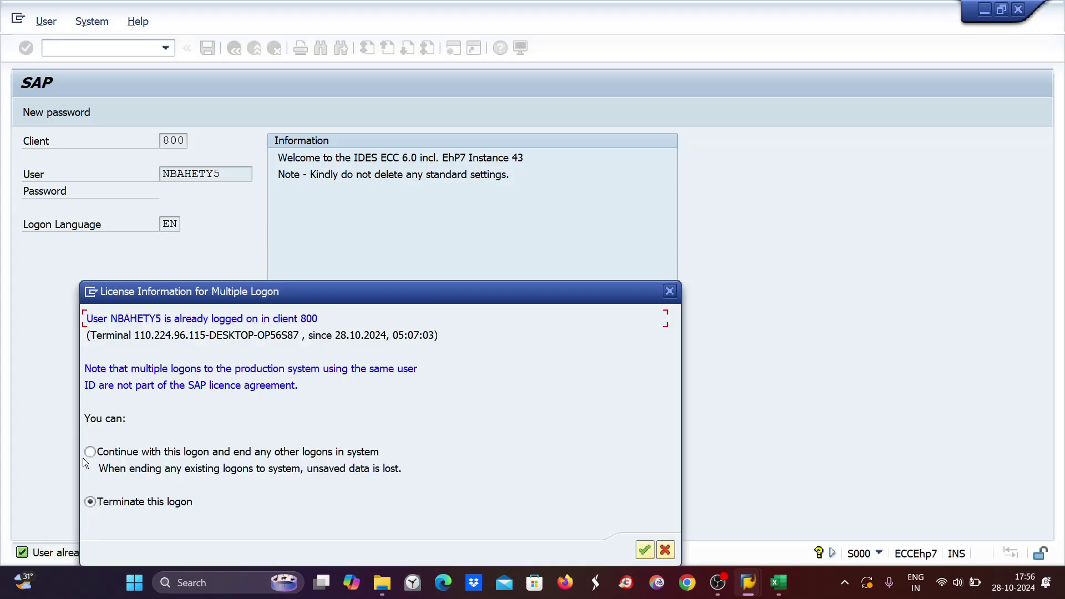
pyautogui.click(642, 552)
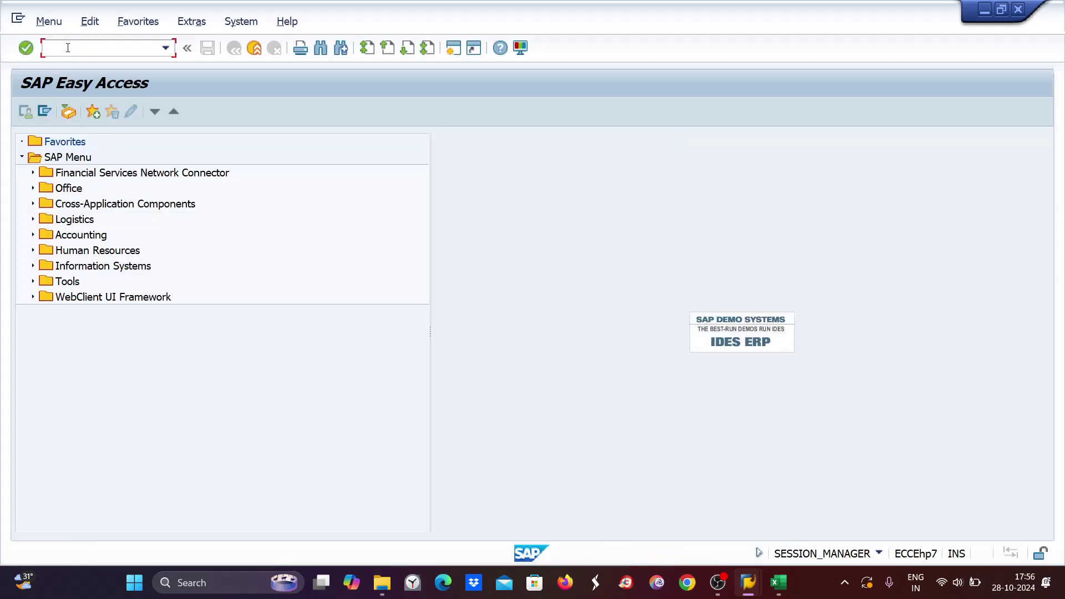
# Open F110 for run date 28.10.2024 and identification ZE89, and display the run's parameters.
pyautogui.write('f110')
pyautogui.press('Return')
pyautogui.write('2')
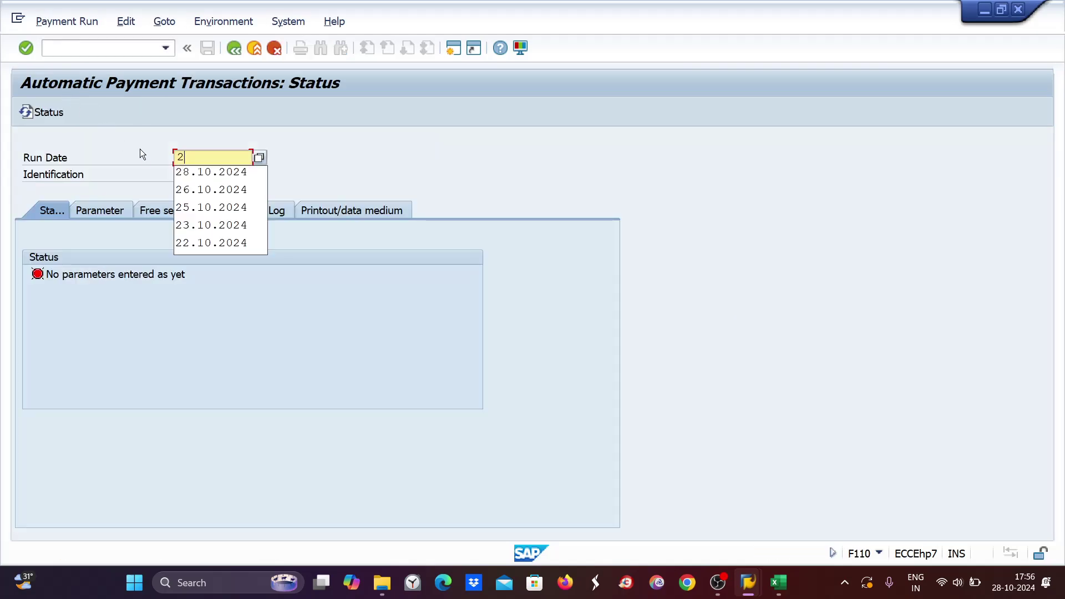
pyautogui.click(205, 173)
pyautogui.click(193, 179)
pyautogui.write('ze89')
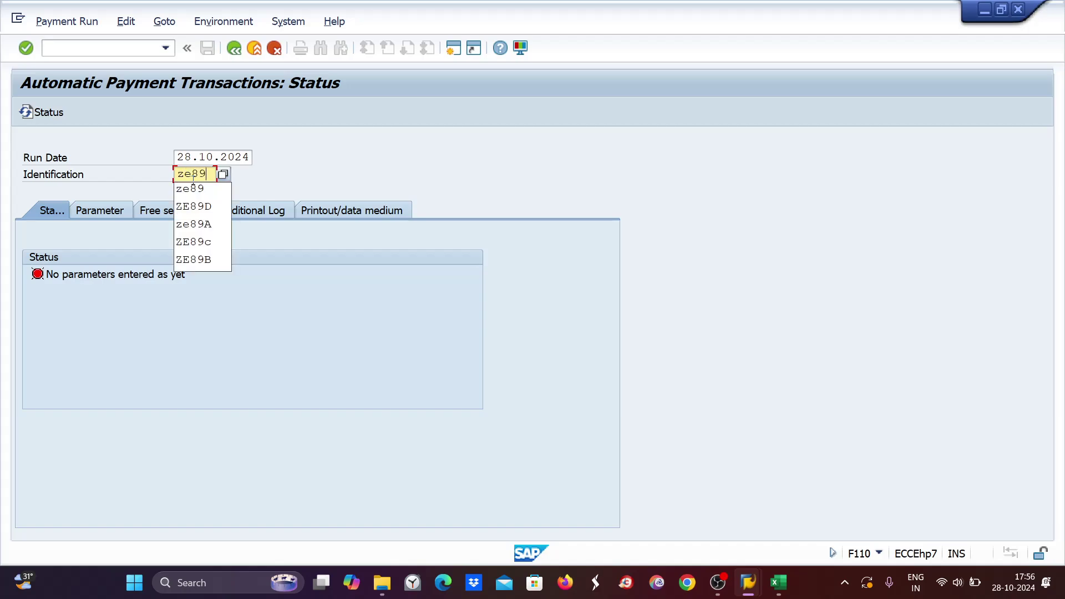
pyautogui.press('Return')
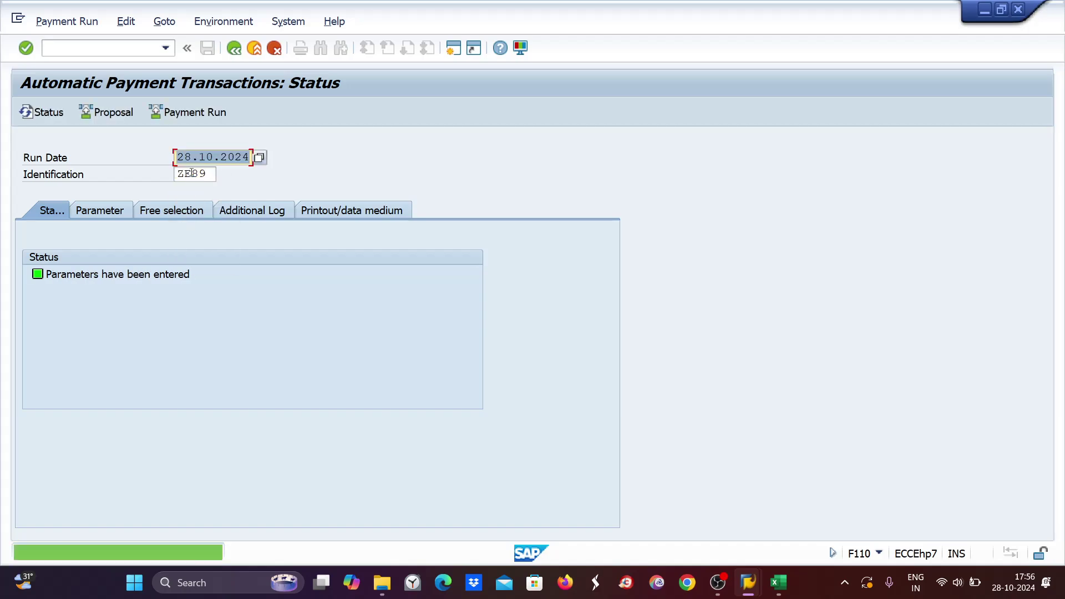
pyautogui.click(126, 21)
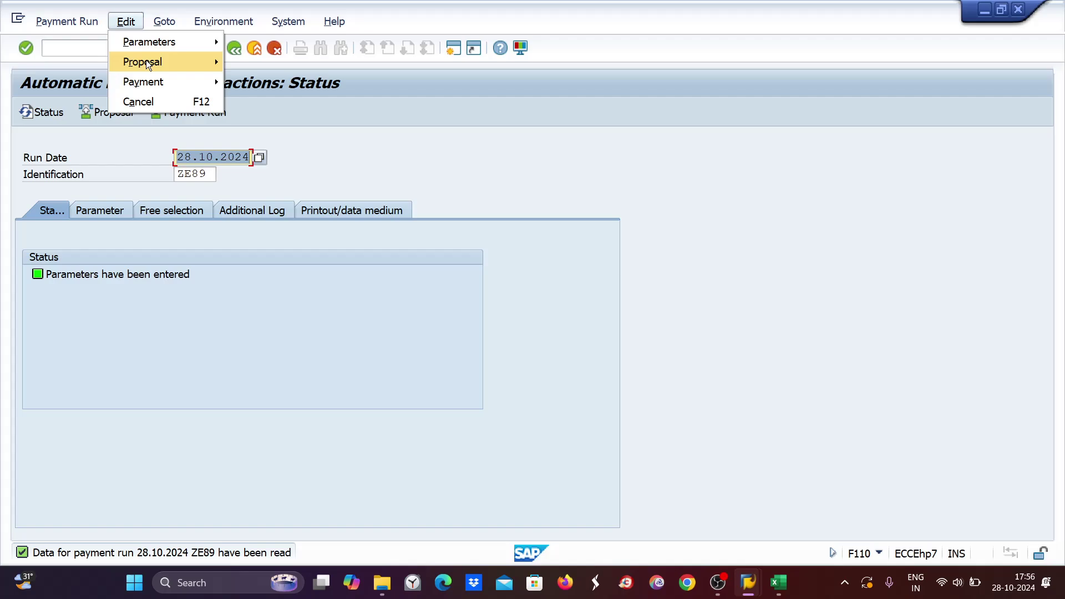
pyautogui.moveTo(145, 61)
pyautogui.click(573, 148)
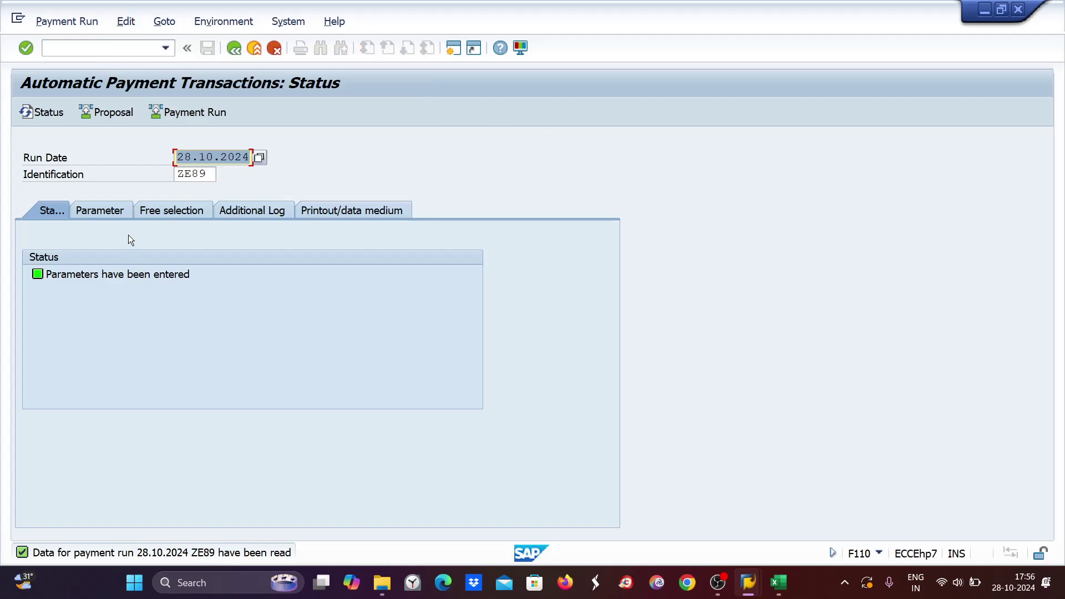
pyautogui.click(102, 210)
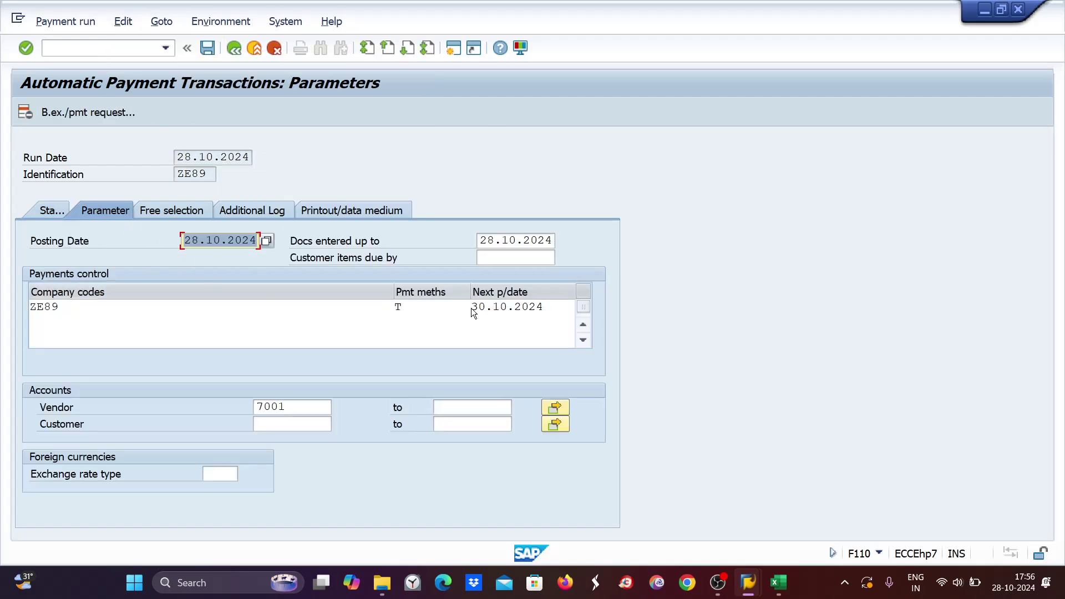
# Check the ZE89 next payment date, and display vendor 7001's line items with FBL1N in a new session.
pyautogui.moveTo(548, 306); pyautogui.dragTo(486, 307)
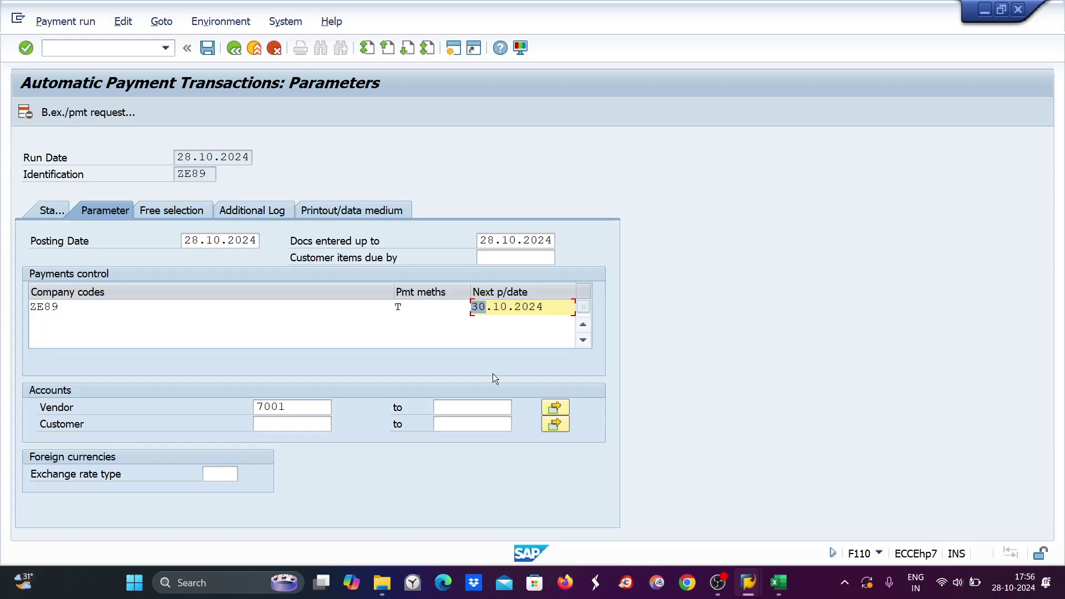
pyautogui.moveTo(751, 583)
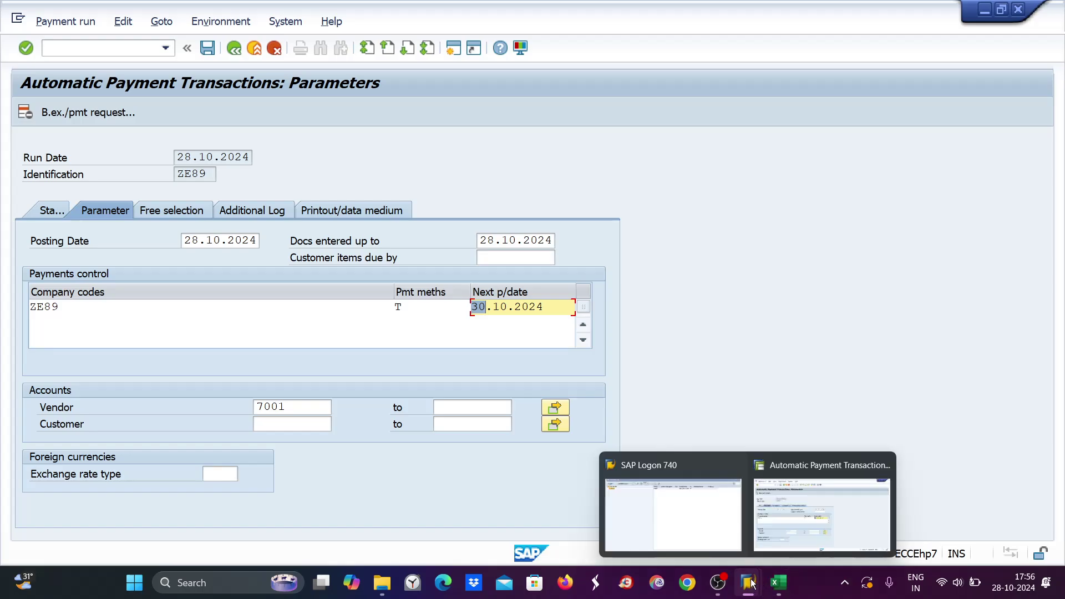
pyautogui.click(789, 539)
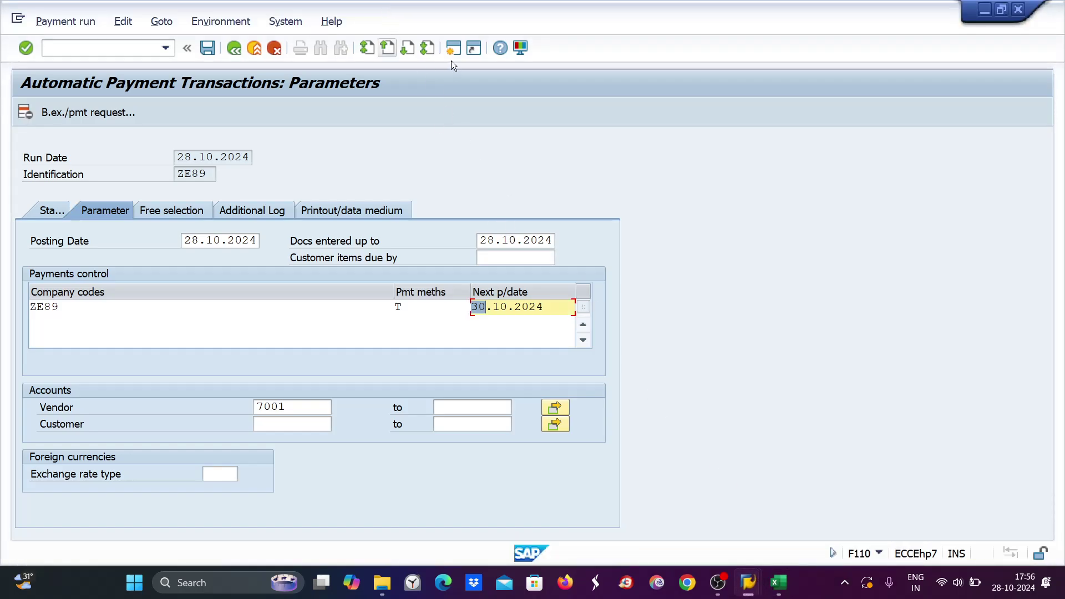
pyautogui.click(453, 47)
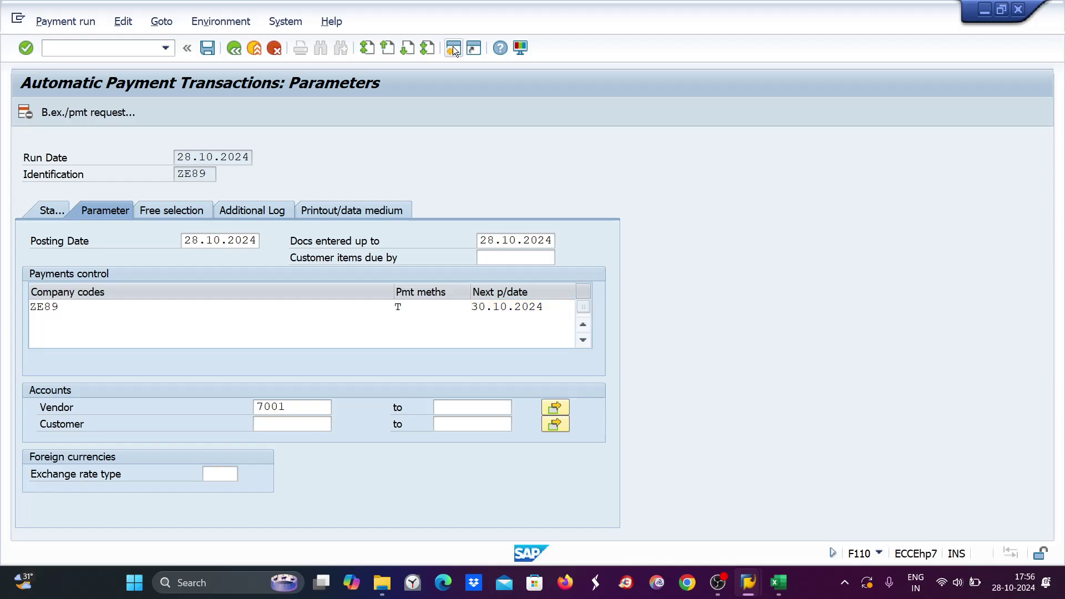
pyautogui.write('fbl1n')
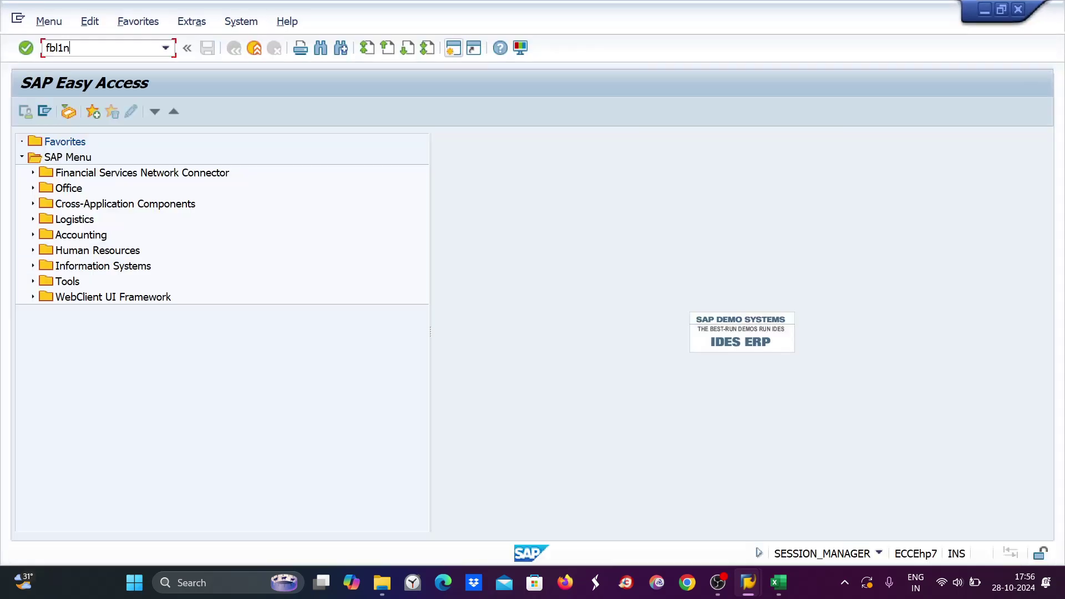
pyautogui.press('Return')
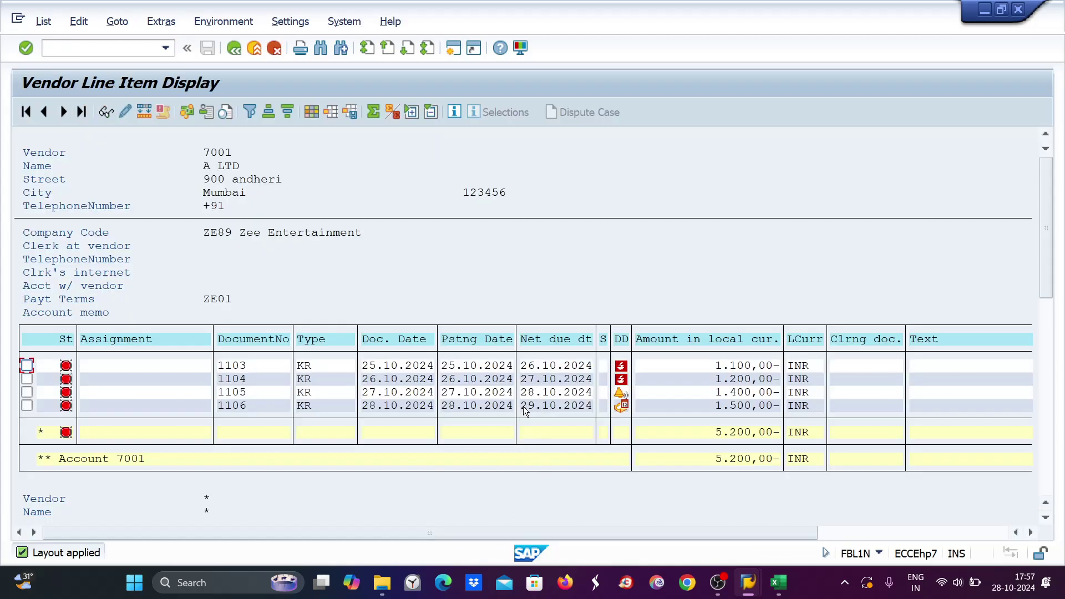
# Set the F110 documents entered up to date and the ZE89 next payment date to 29.10.2024, and save the parameters.
pyautogui.hotkey('alt', 'Tab')
pyautogui.click(482, 307)
pyautogui.moveTo(479, 240); pyautogui.dragTo(553, 240)
pyautogui.write('29')
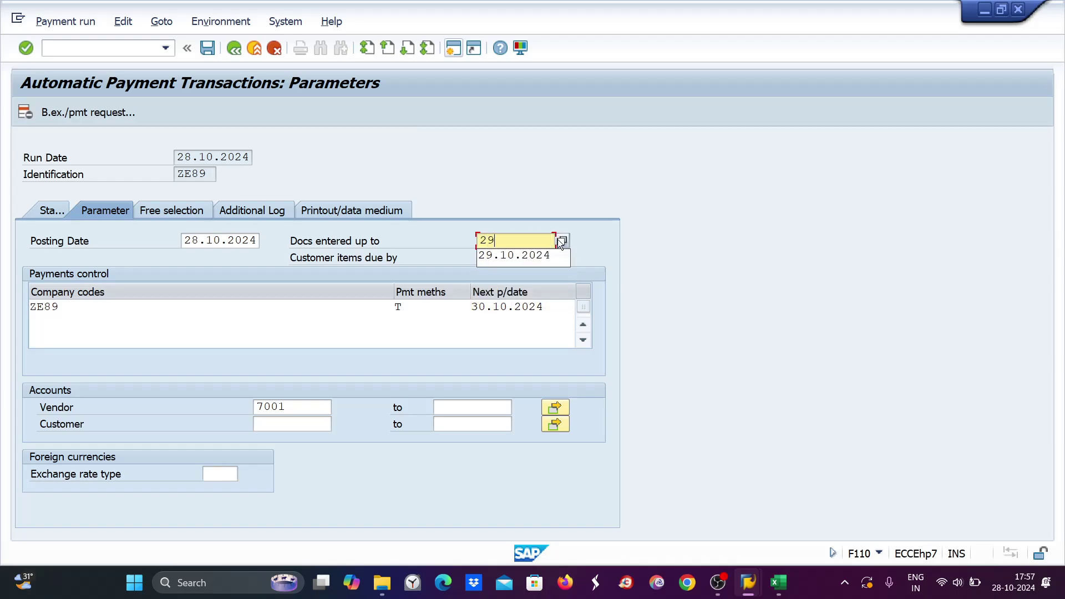
pyautogui.click(511, 254)
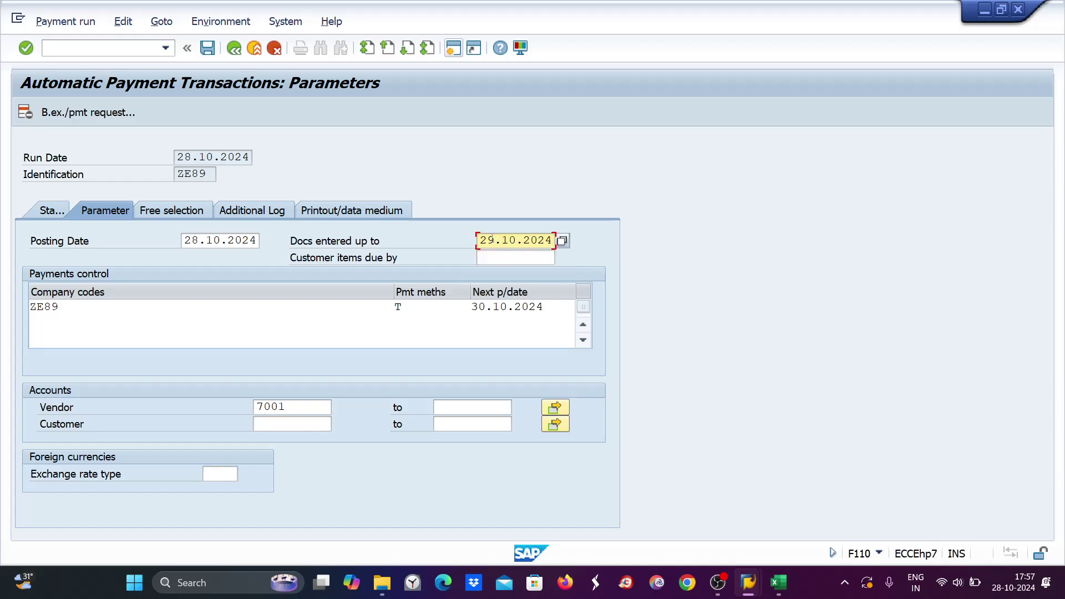
pyautogui.moveTo(474, 306); pyautogui.dragTo(549, 306)
pyautogui.write('29')
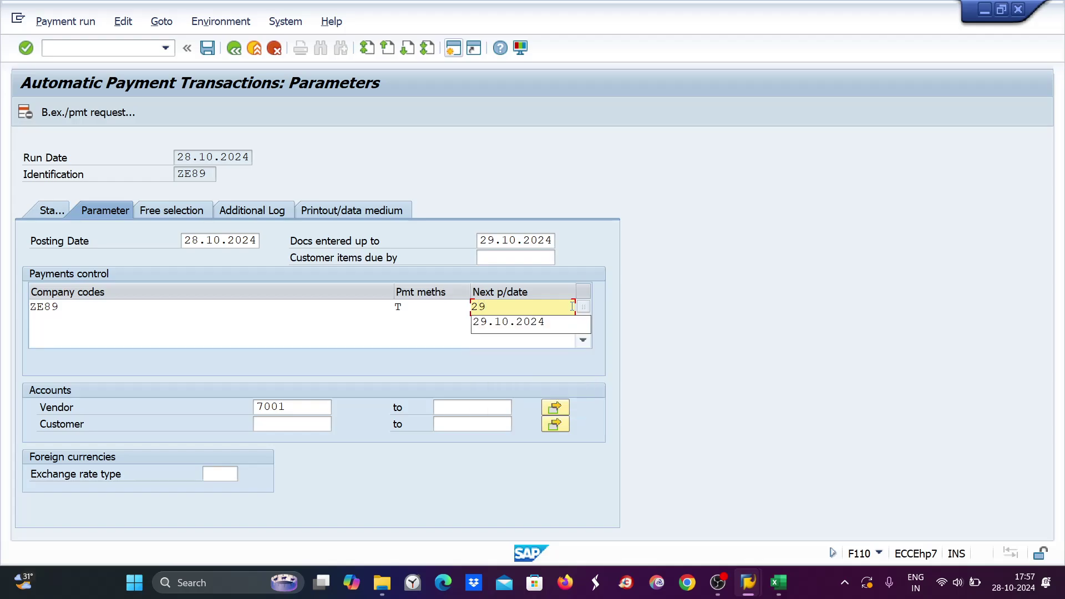
pyautogui.click(504, 322)
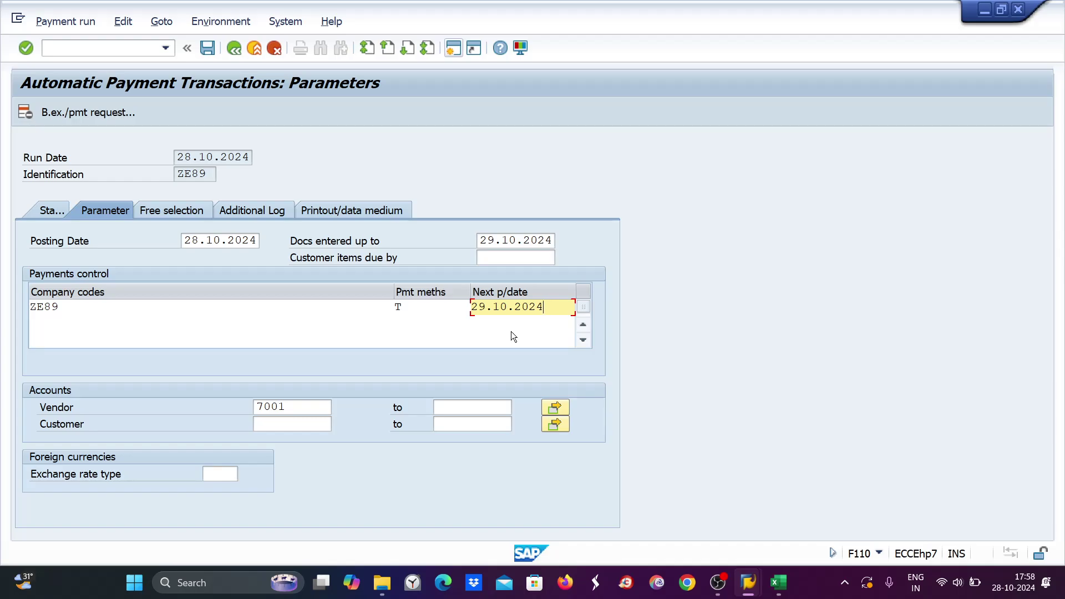
pyautogui.hotkey('ctrl', 's')
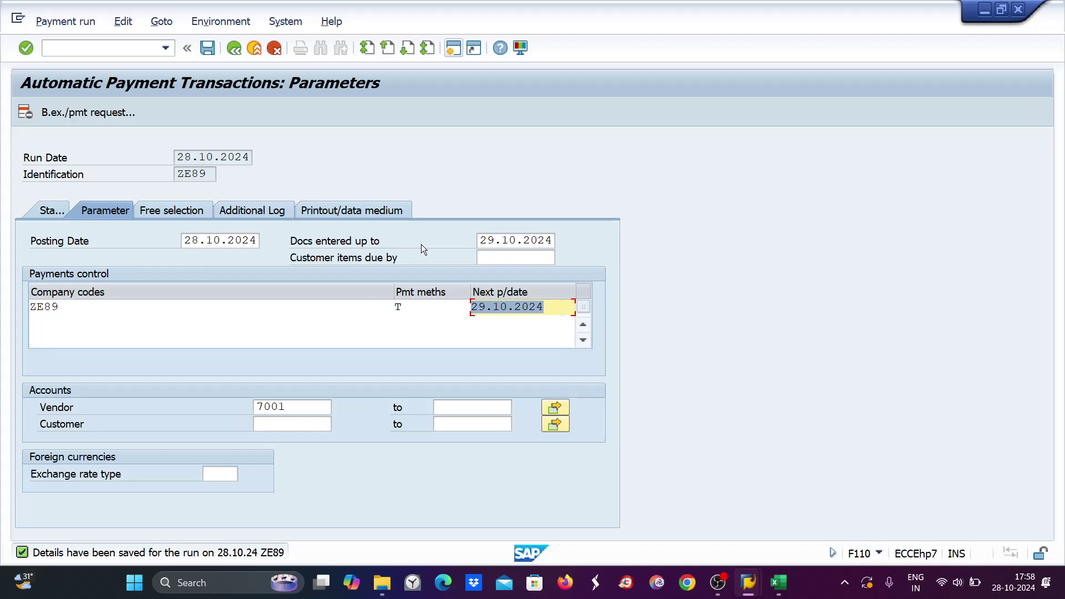
# Compare the documents entered up to date in F110 with the posting and net due dates in the FBL1N line items.
pyautogui.moveTo(481, 240); pyautogui.dragTo(553, 241)
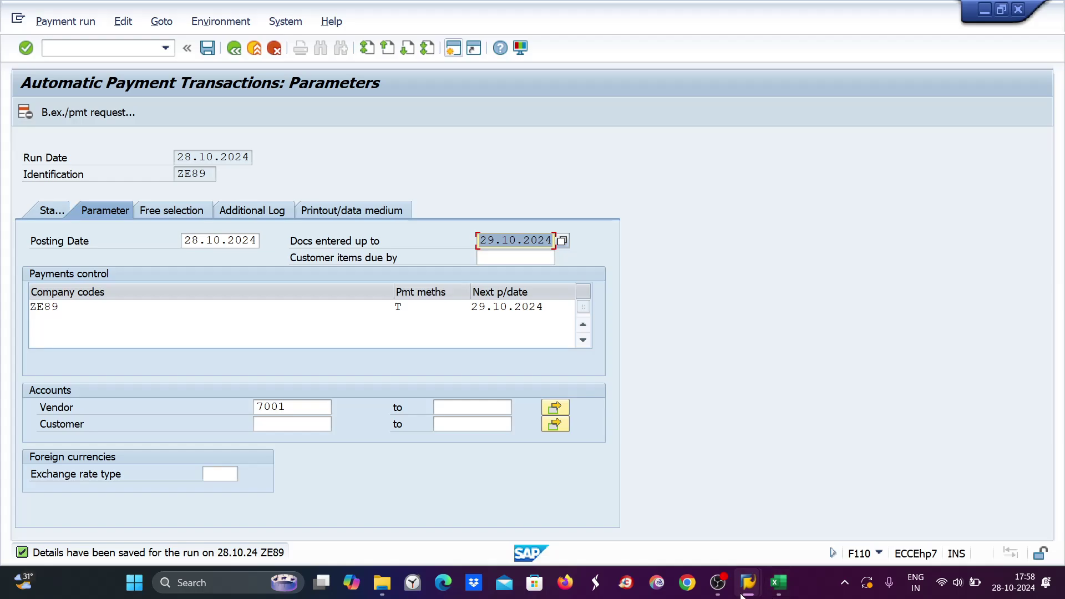
pyautogui.moveTo(741, 595)
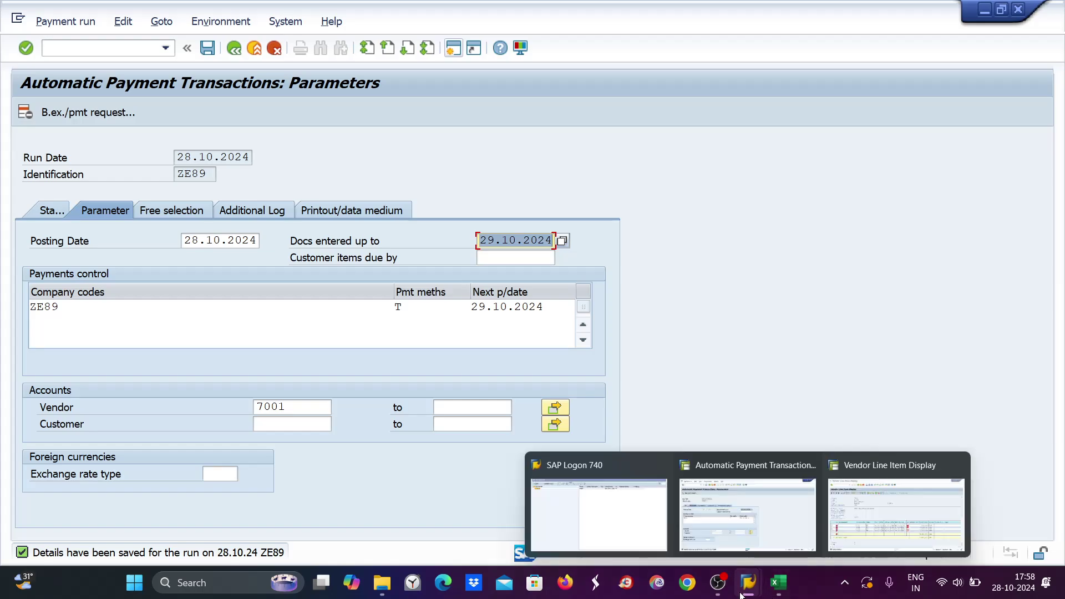
pyautogui.click(913, 491)
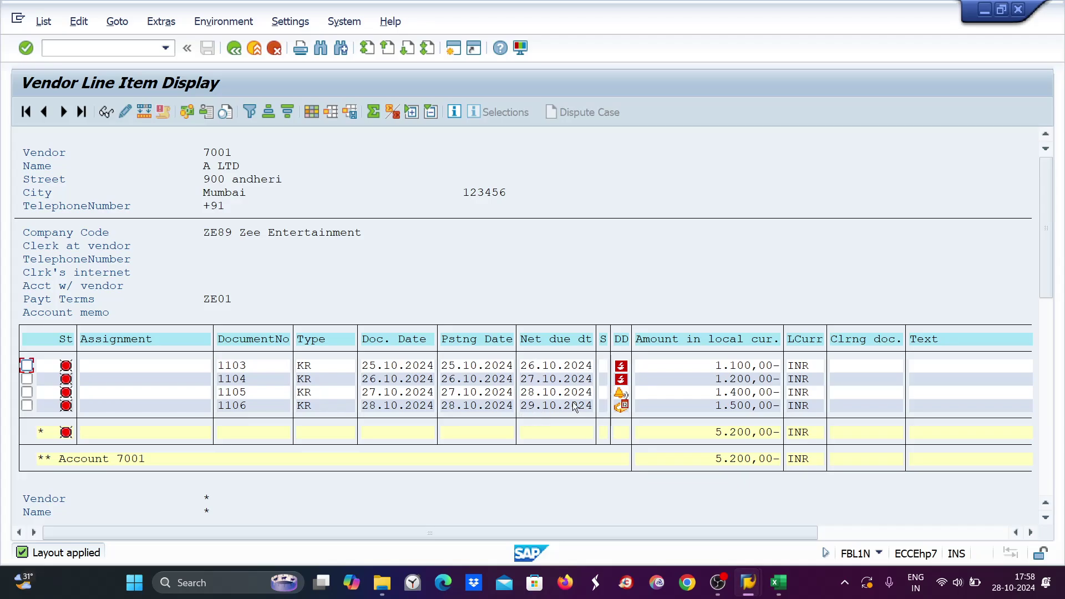
pyautogui.hotkey('alt', 'Tab')
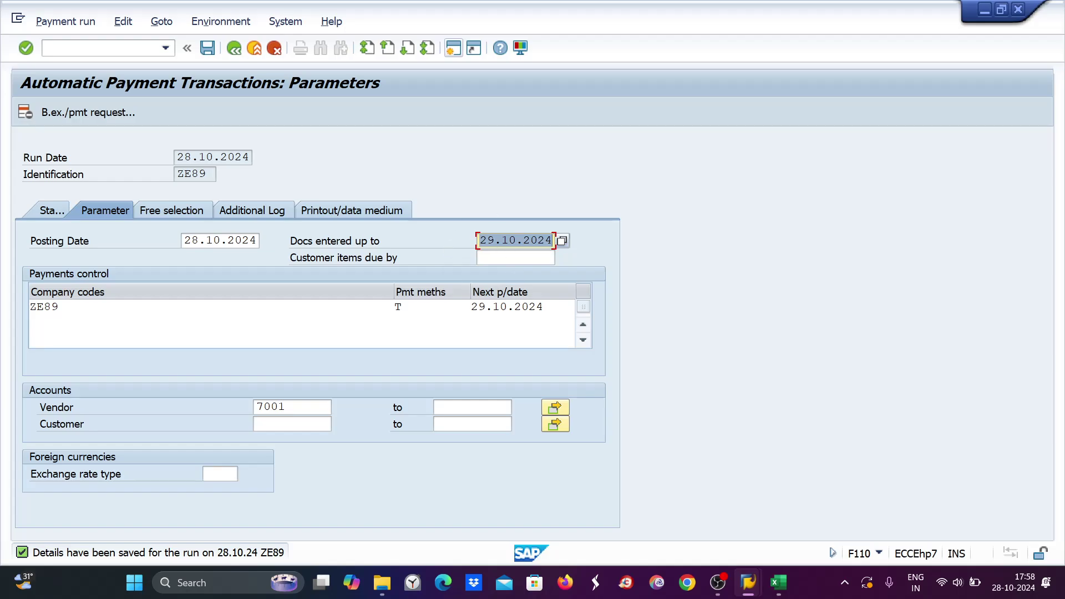
pyautogui.moveTo(480, 239); pyautogui.dragTo(553, 240)
pyautogui.hotkey('alt', 'Tab')
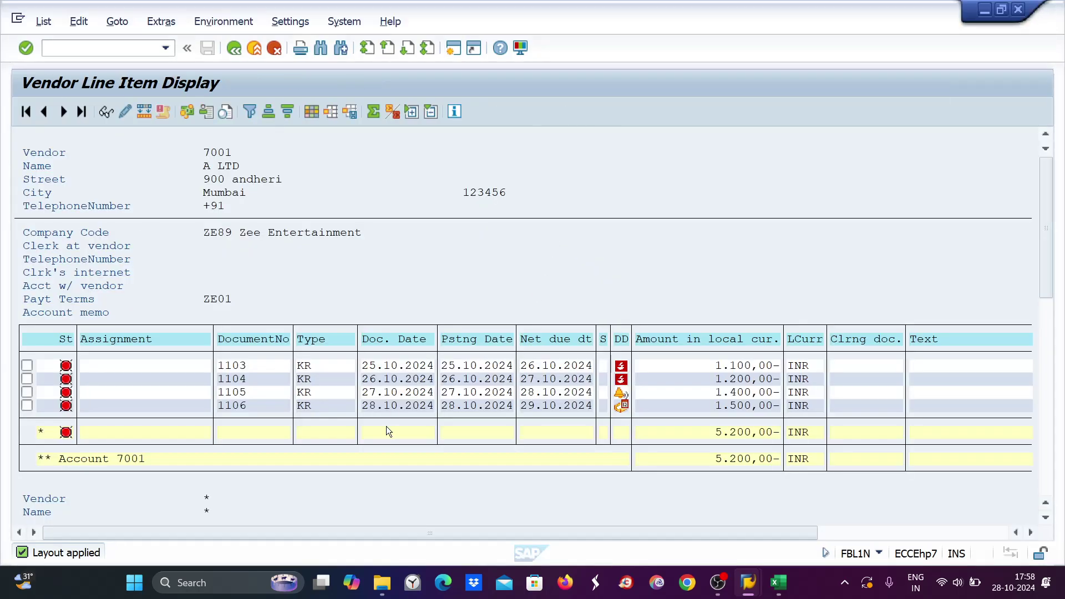
pyautogui.hotkey('alt', 'Tab')
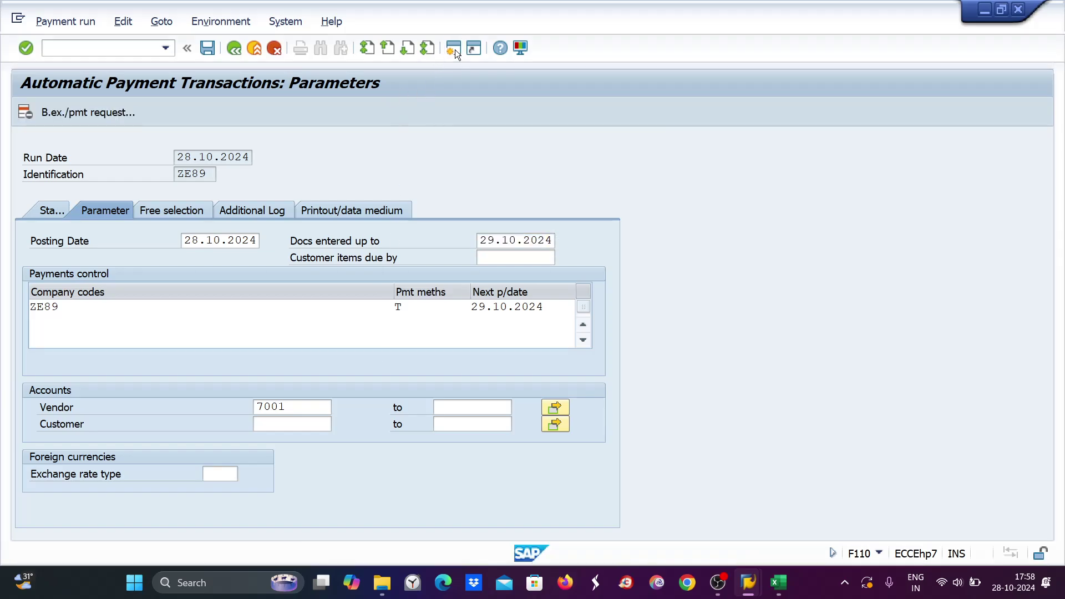
# Start an FB60 invoice in a new session for vendor 7001 with invoice date and posting date 29.10.2024.
pyautogui.click(453, 49)
pyautogui.write('fb60')
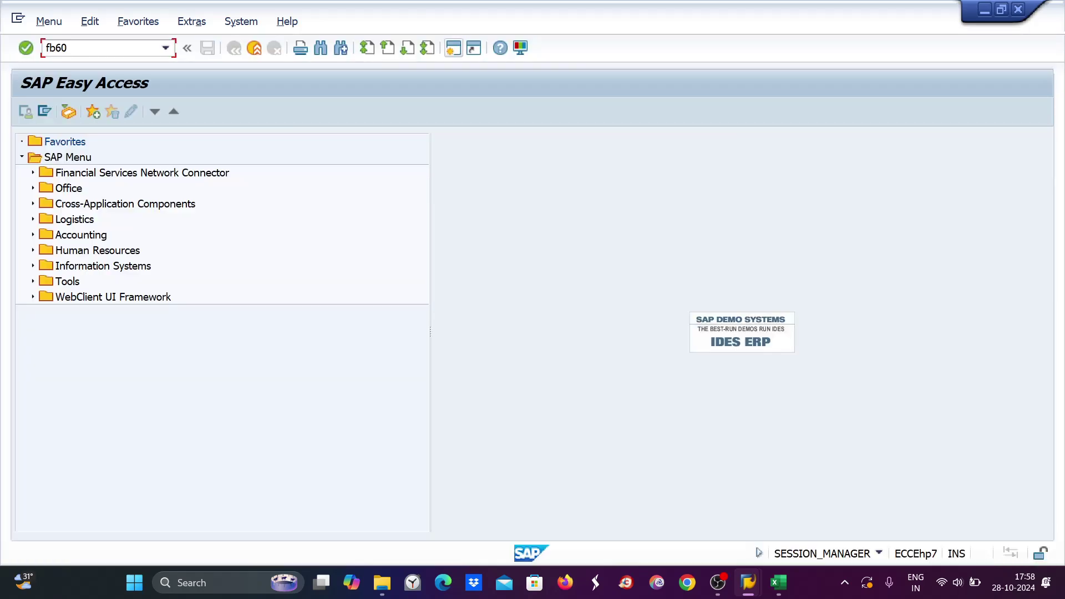
pyautogui.press('Return')
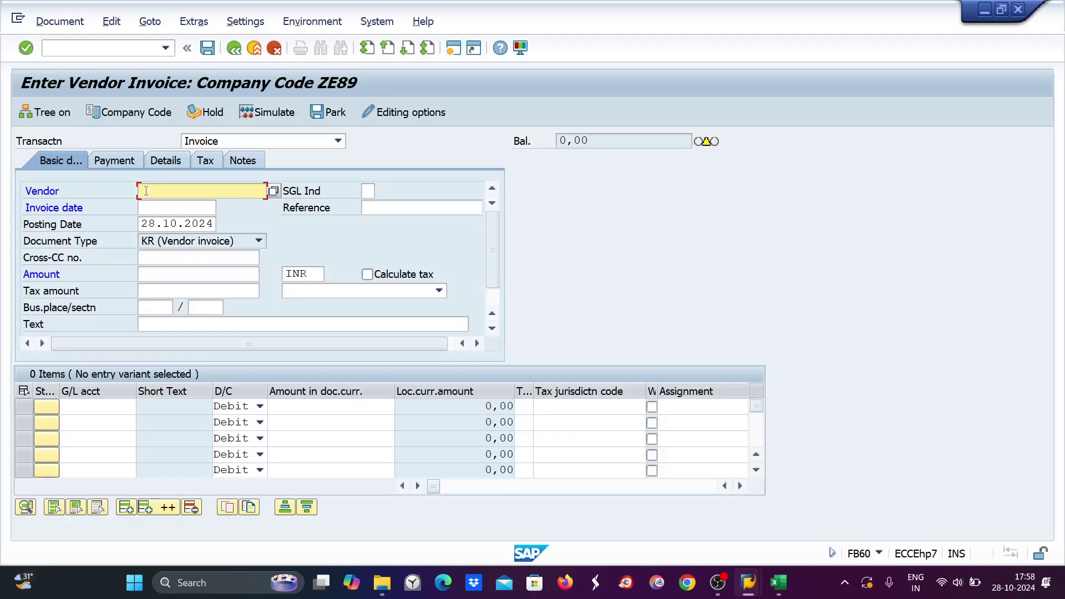
pyautogui.write('7001')
pyautogui.click(152, 207)
pyautogui.write('29')
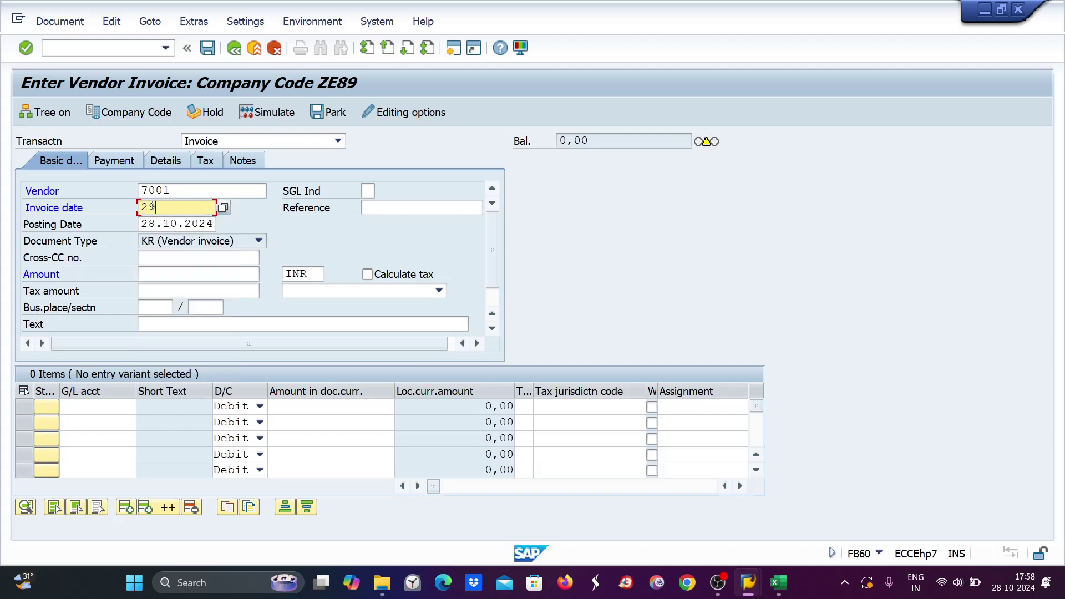
pyautogui.write('.10.2024')
pyautogui.moveTo(141, 223); pyautogui.dragTo(236, 218)
pyautogui.write('29.10.2024')
# Enter invoice amount 1350 INR with a 1350 debit to G/L account 4004, post the invoice, and close the session.
pyautogui.click(153, 273)
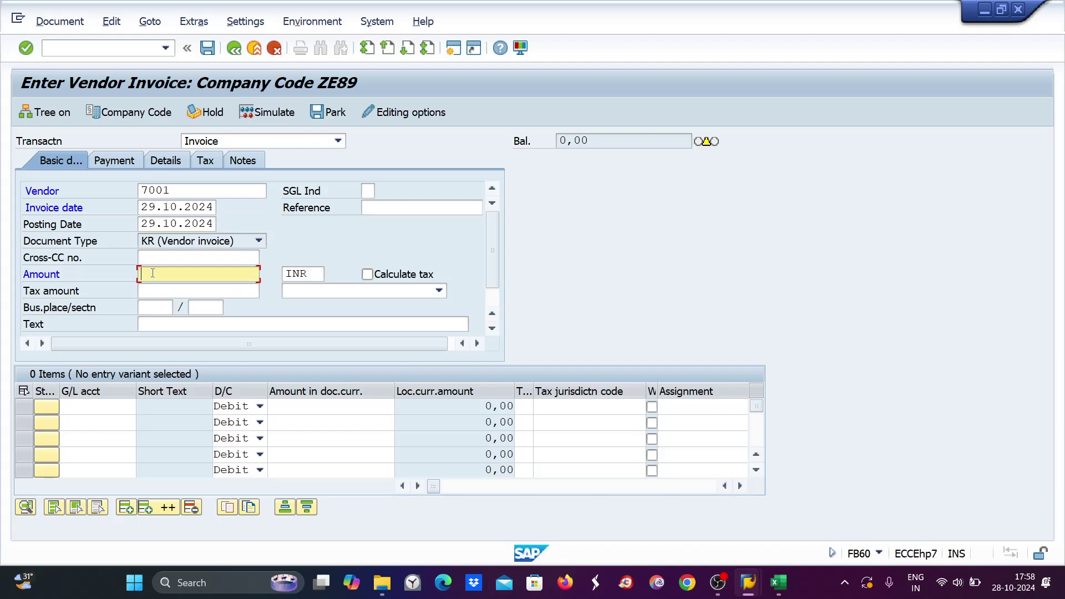
pyautogui.write('13')
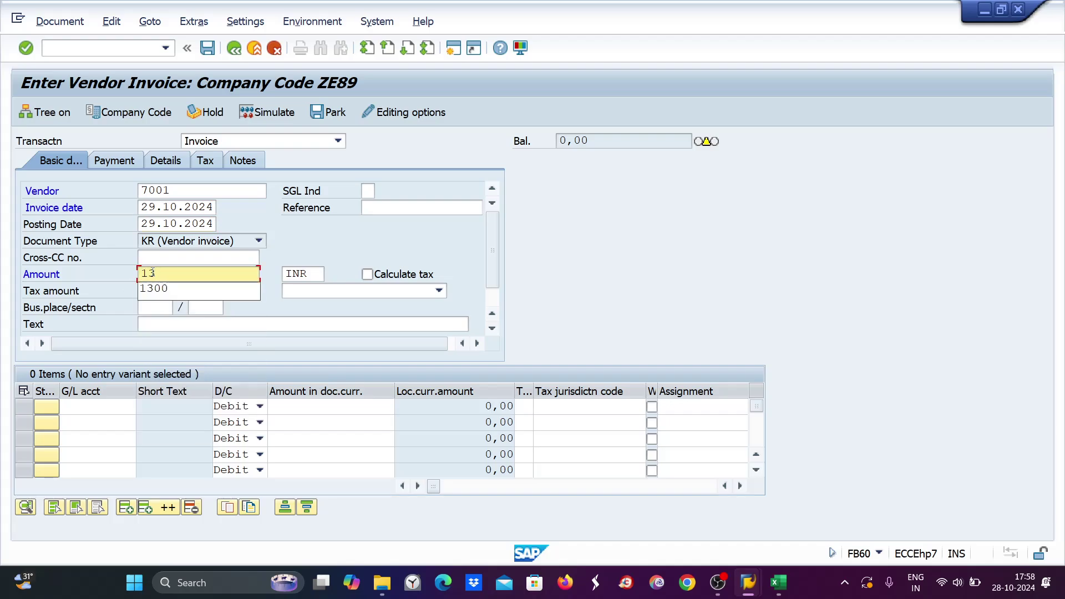
pyautogui.write('50')
pyautogui.click(117, 406)
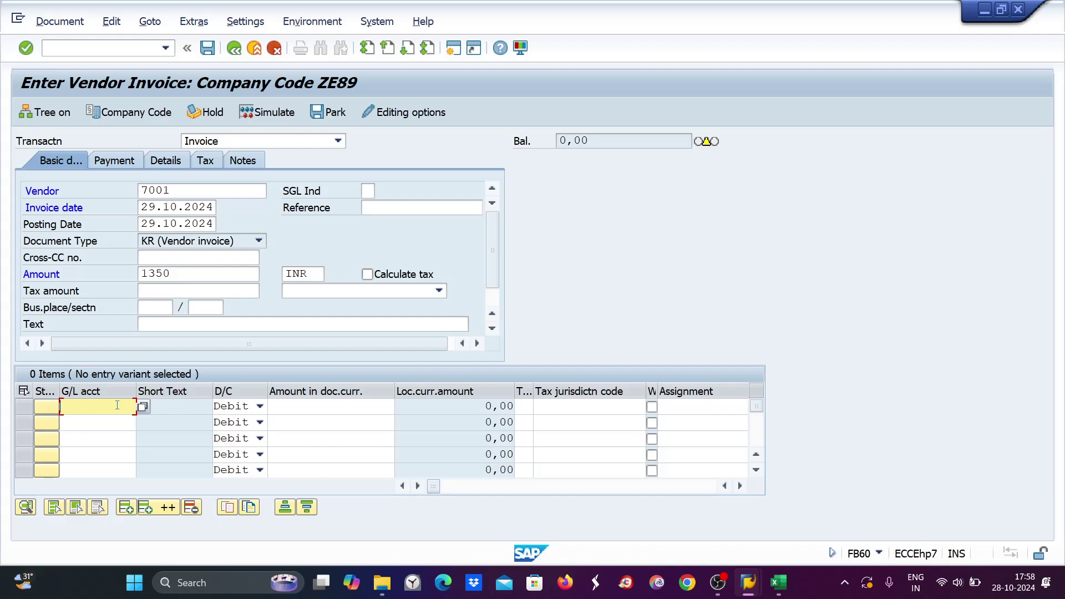
pyautogui.write('4')
pyautogui.click(110, 418)
pyautogui.click(297, 405)
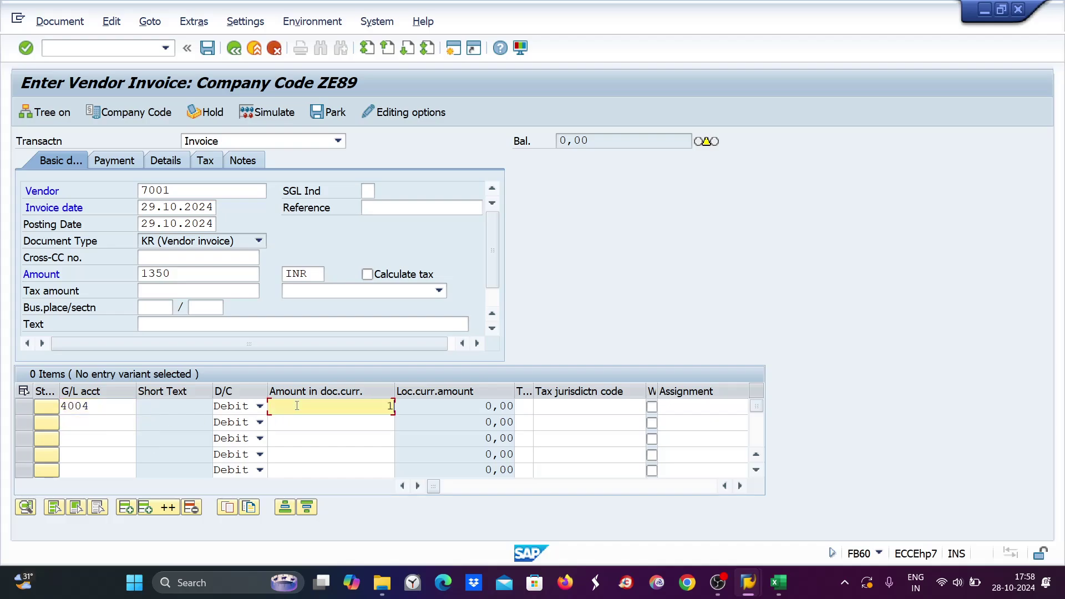
pyautogui.write('1350')
pyautogui.press('Return')
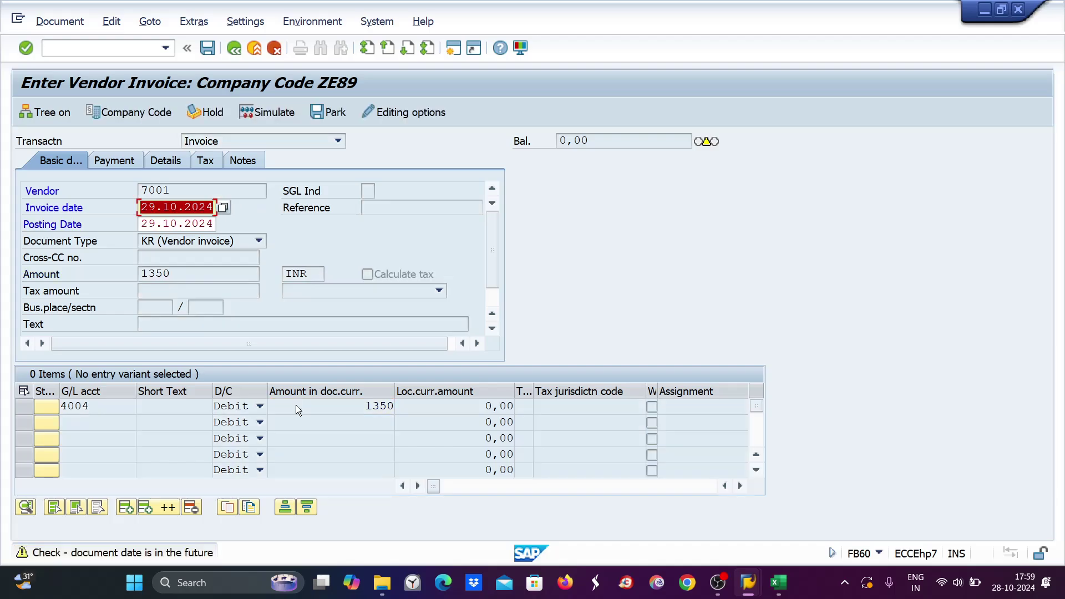
pyautogui.hotkey('ctrl', 's')
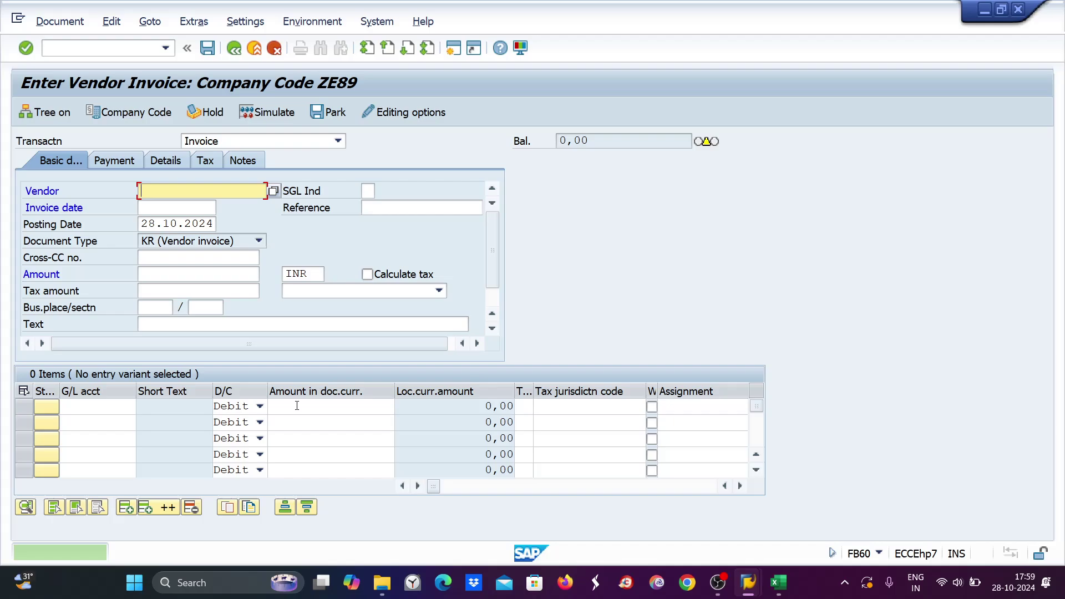
pyautogui.click(1020, 8)
# Compare the F110 documents entered up to date and ZE89 next payment date with the net due dates of vendor 7001's line items.
pyautogui.moveTo(763, 585)
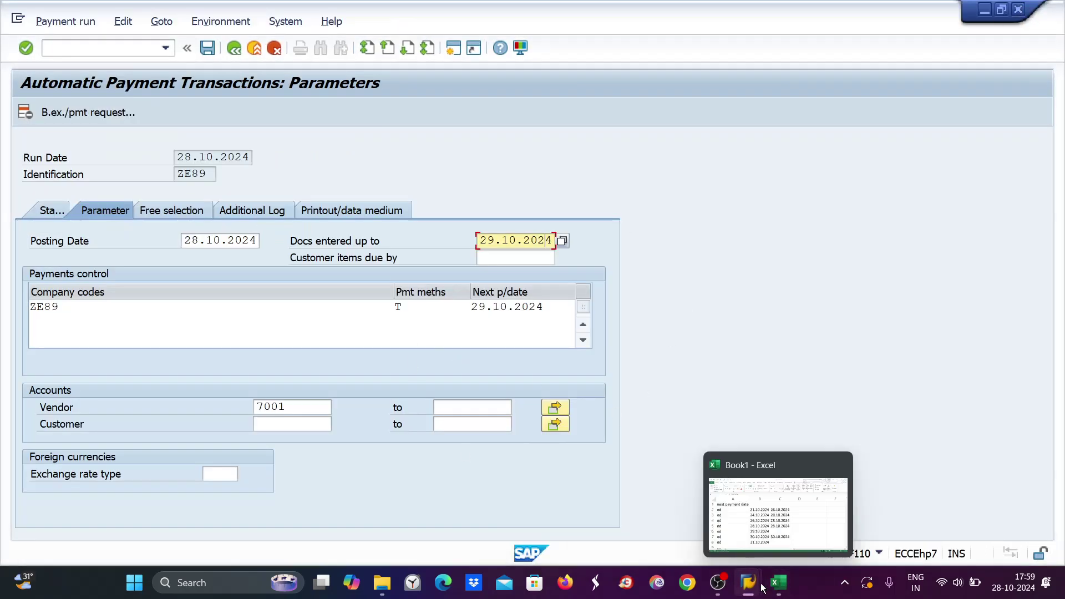
pyautogui.click(854, 539)
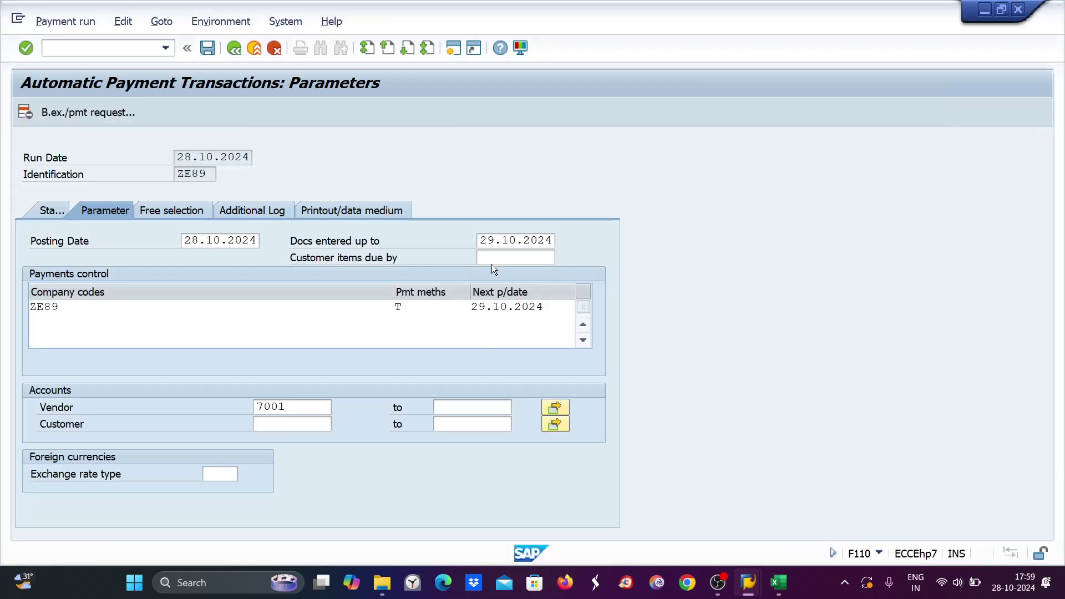
pyautogui.click(482, 240)
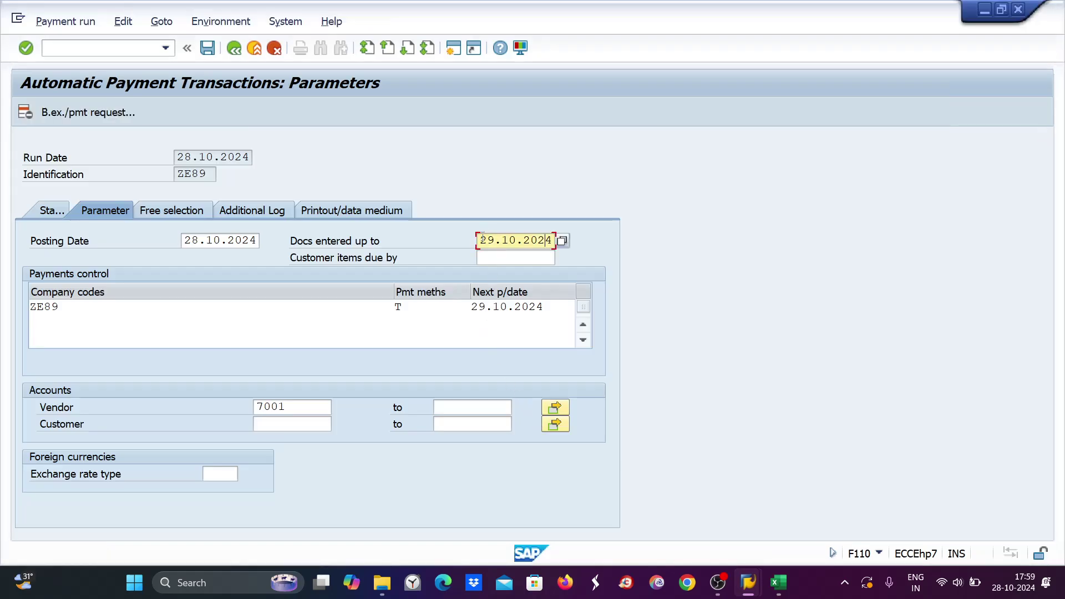
pyautogui.moveTo(482, 240); pyautogui.dragTo(553, 240)
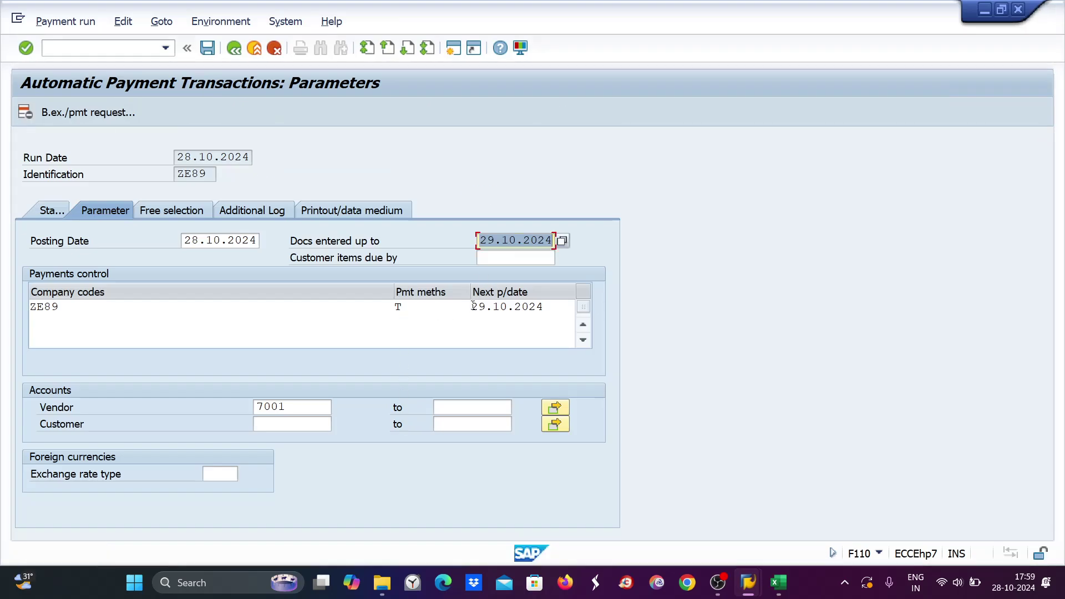
pyautogui.moveTo(471, 307); pyautogui.dragTo(556, 313)
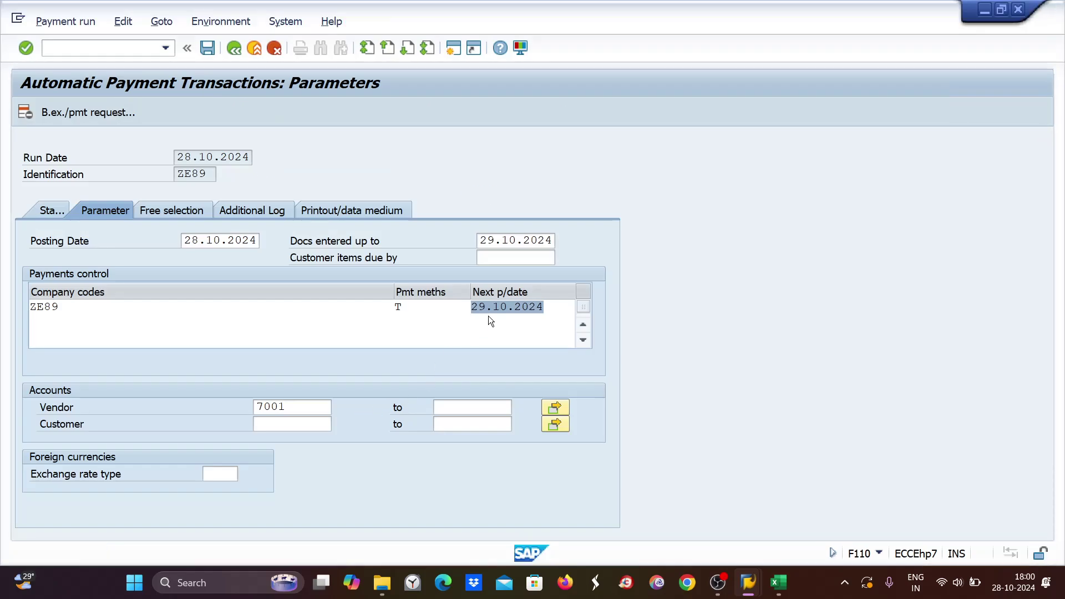
pyautogui.click(488, 314)
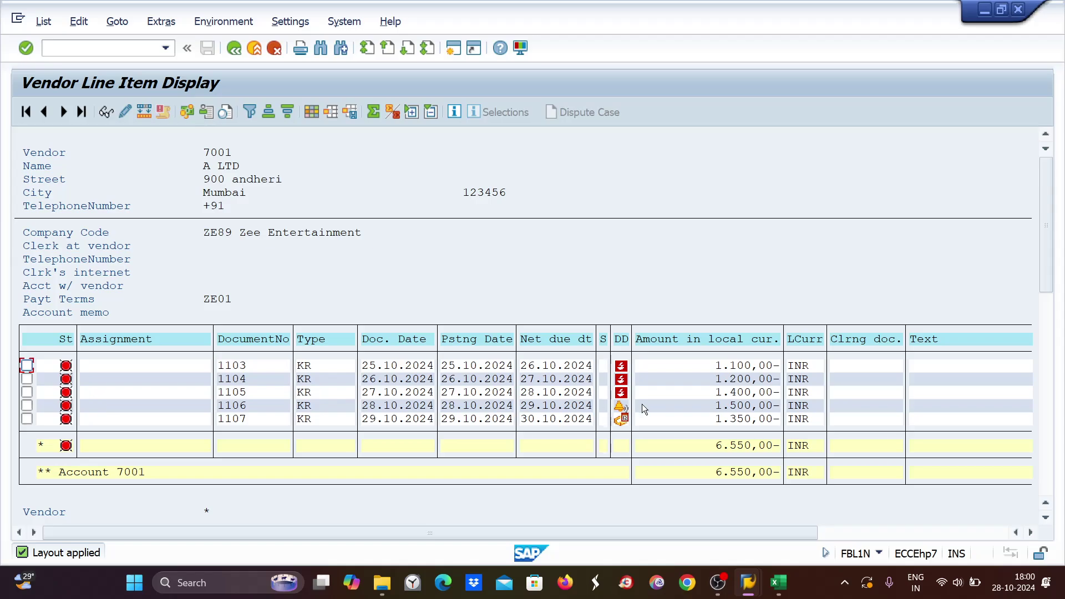
pyautogui.moveTo(624, 411)
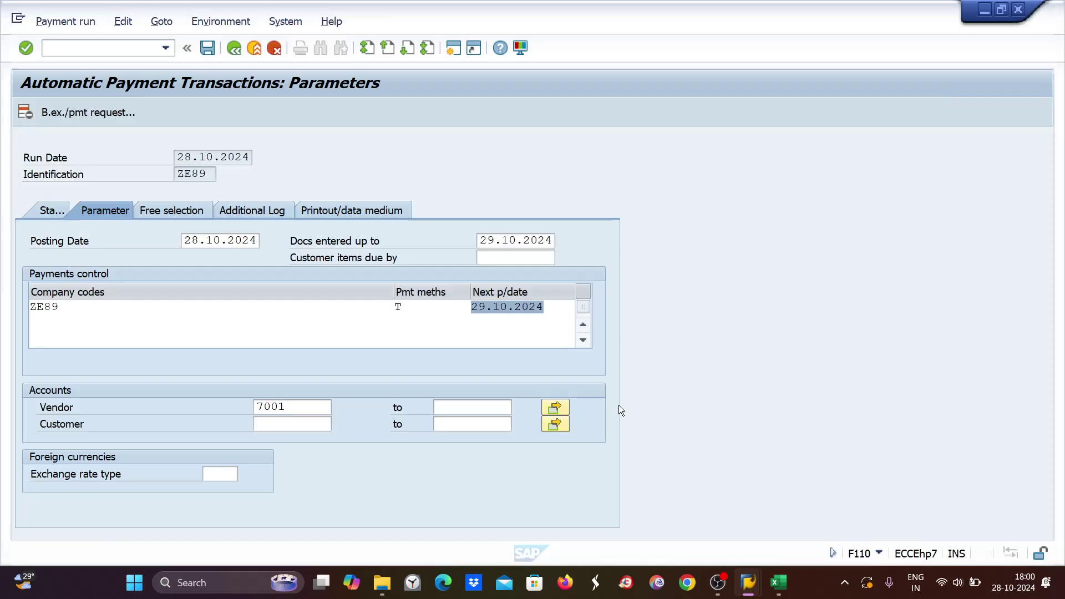
pyautogui.moveTo(472, 306); pyautogui.dragTo(543, 306)
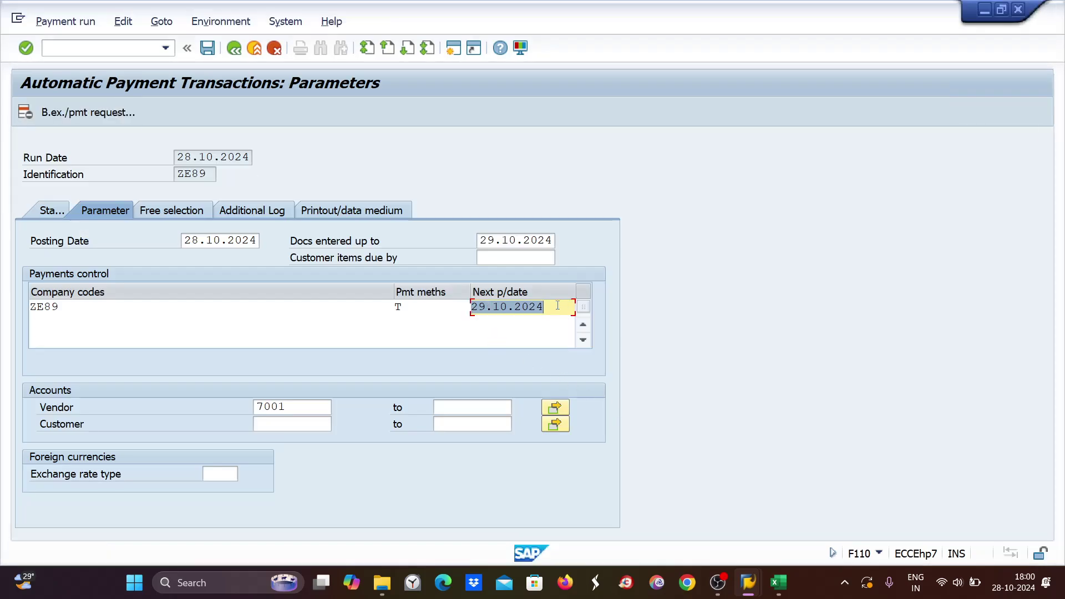
pyautogui.hotkey('alt', 'Tab')
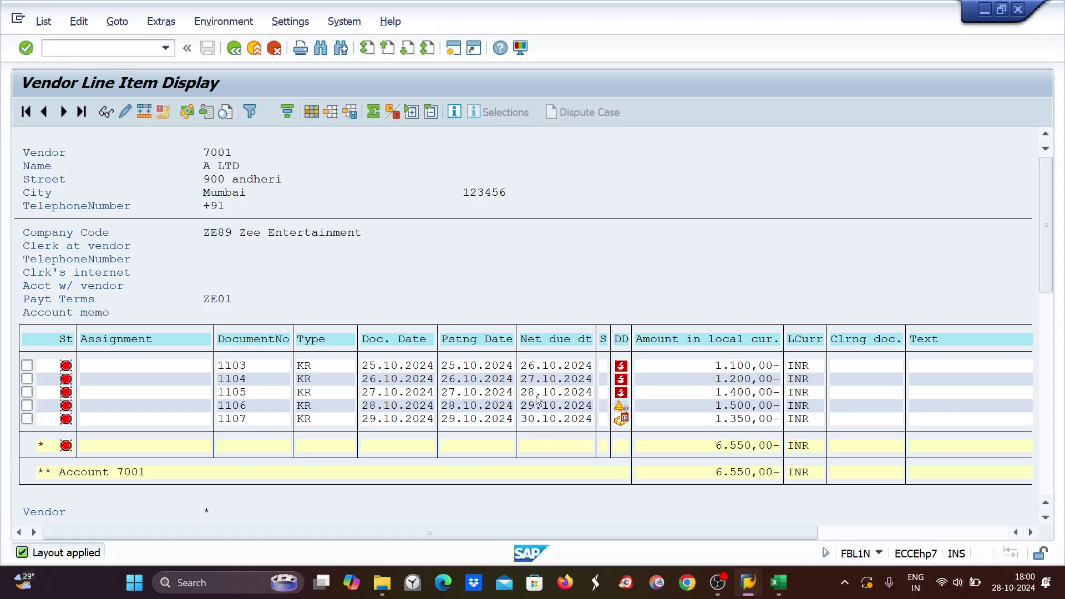
pyautogui.hotkey('alt', 'Tab')
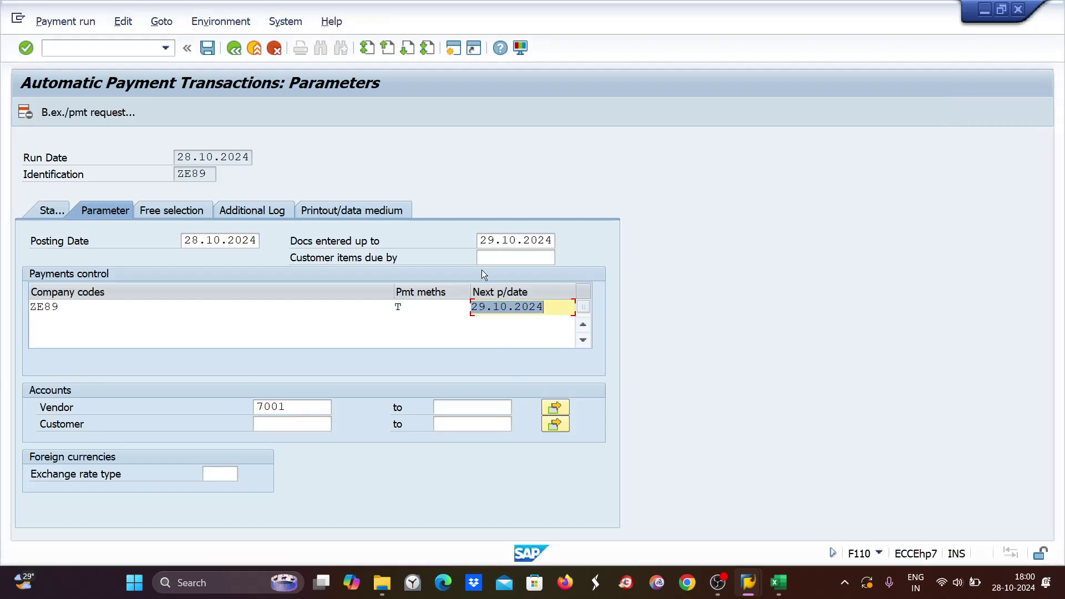
# Save the F110 parameters and schedule the payment proposal to start immediately.
pyautogui.hotkey('ctrl', 's')
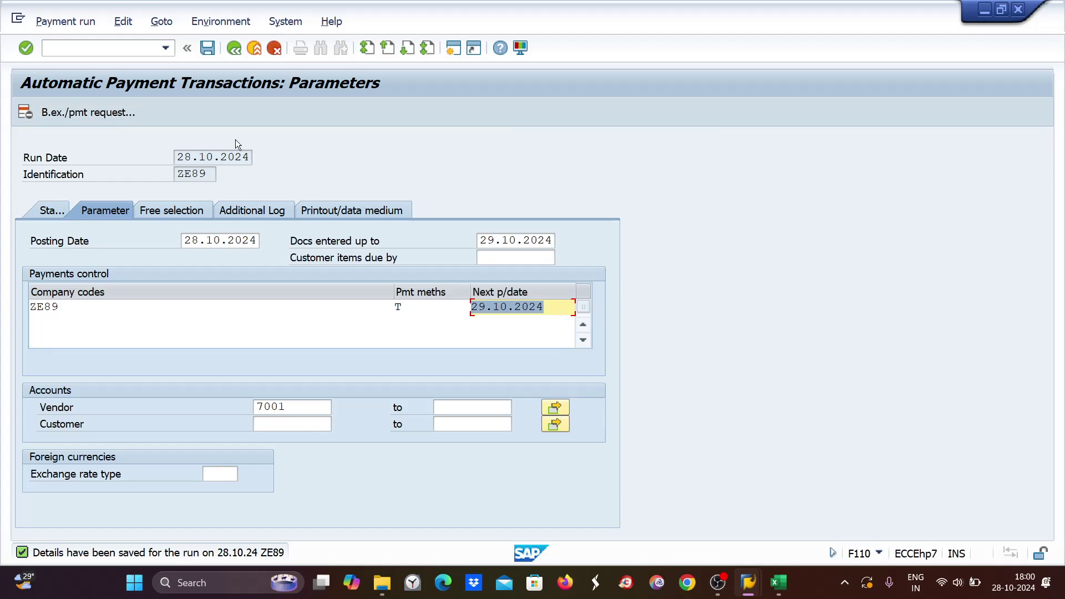
pyautogui.click(45, 212)
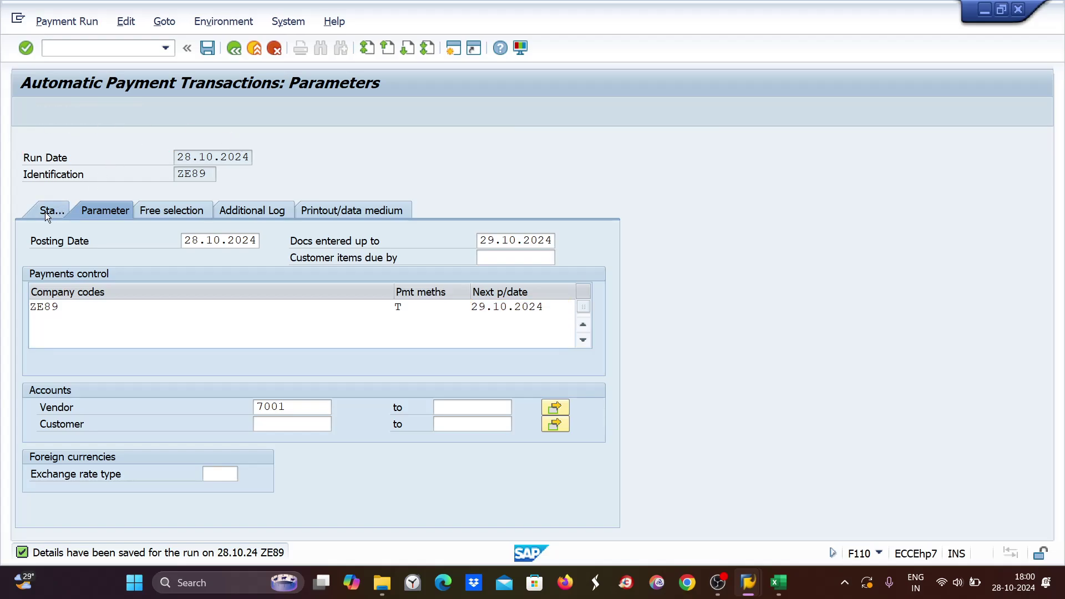
pyautogui.click(106, 113)
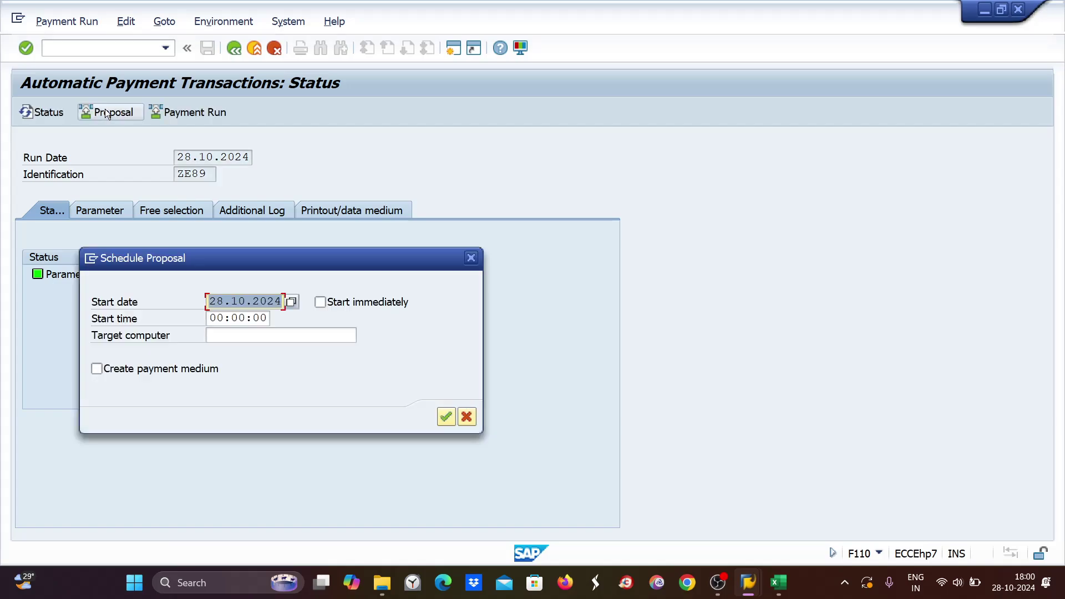
pyautogui.click(321, 302)
pyautogui.click(447, 418)
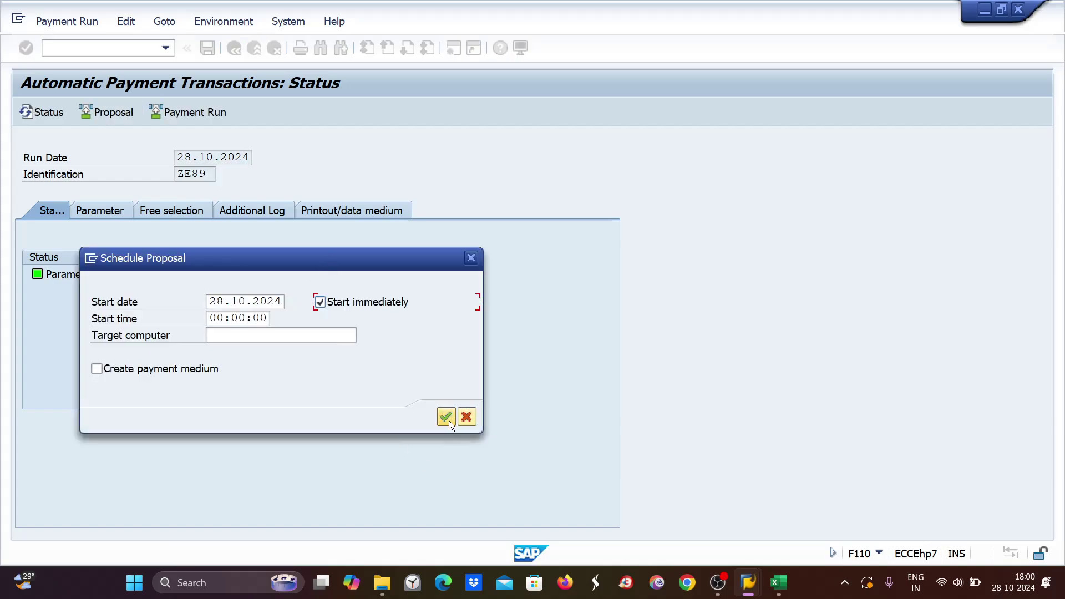
pyautogui.press('Return')
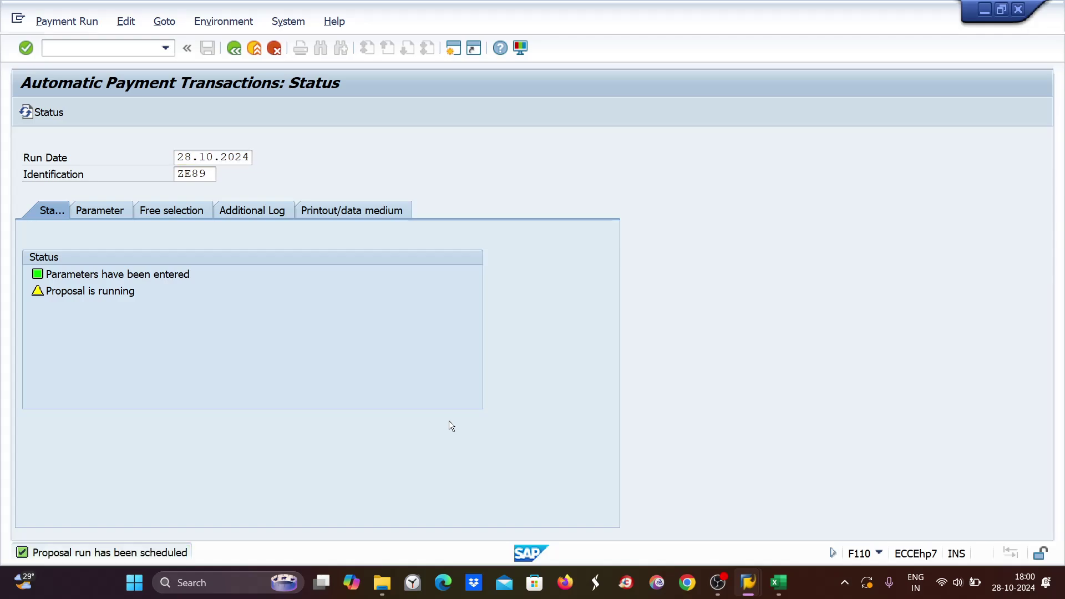
# Display the payment proposal, open vendor 7001's payment, and compare its paid items with the net due dates in FBL1N.
pyautogui.click(272, 111)
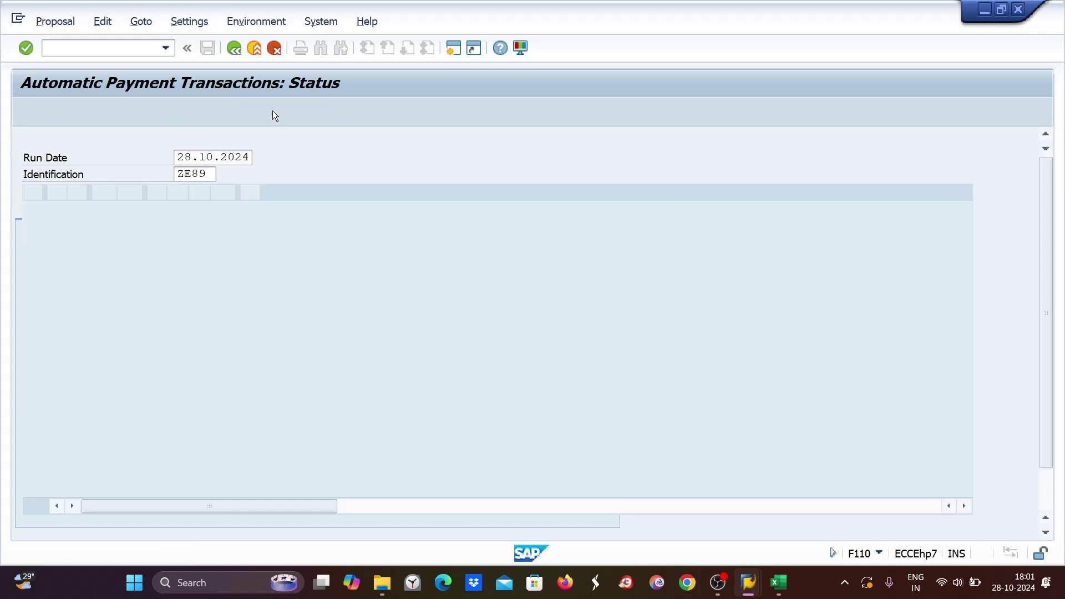
pyautogui.doubleClick(221, 227)
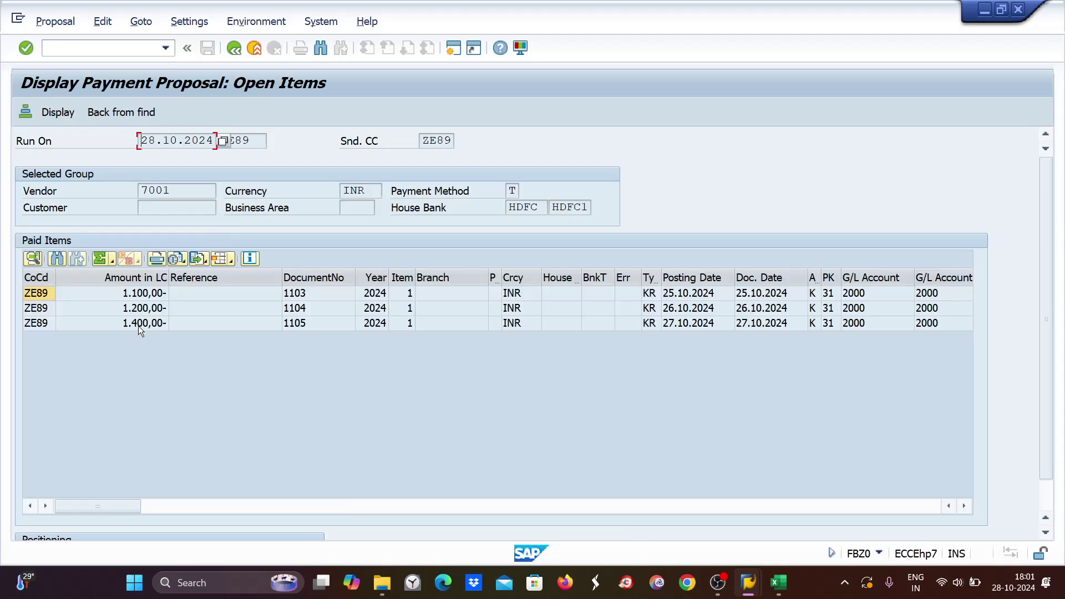
pyautogui.doubleClick(138, 325)
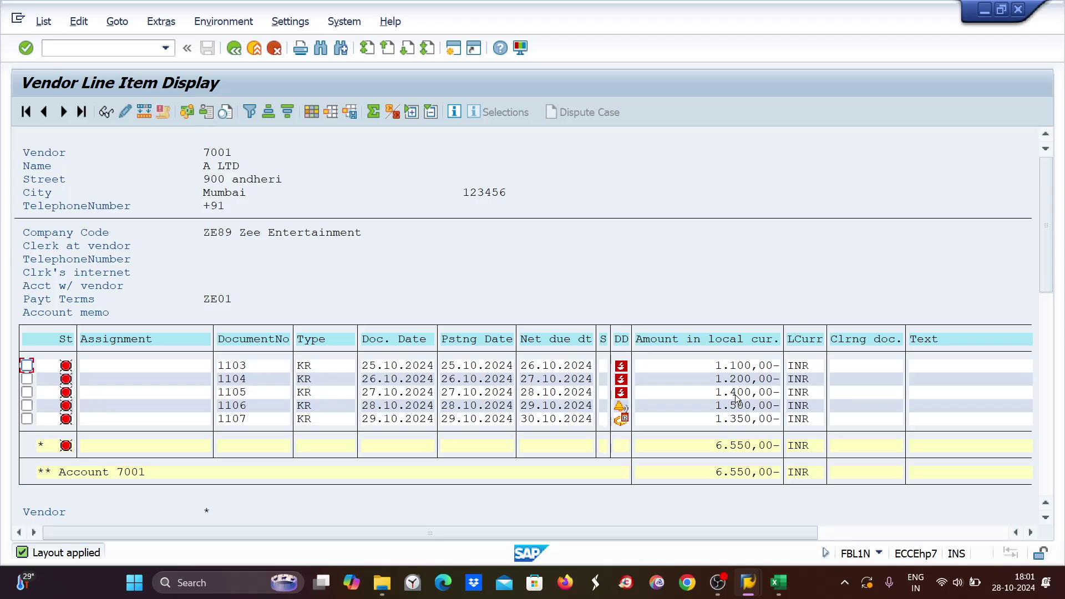
pyautogui.click(527, 395)
pyautogui.click(534, 367)
pyautogui.press('F3')
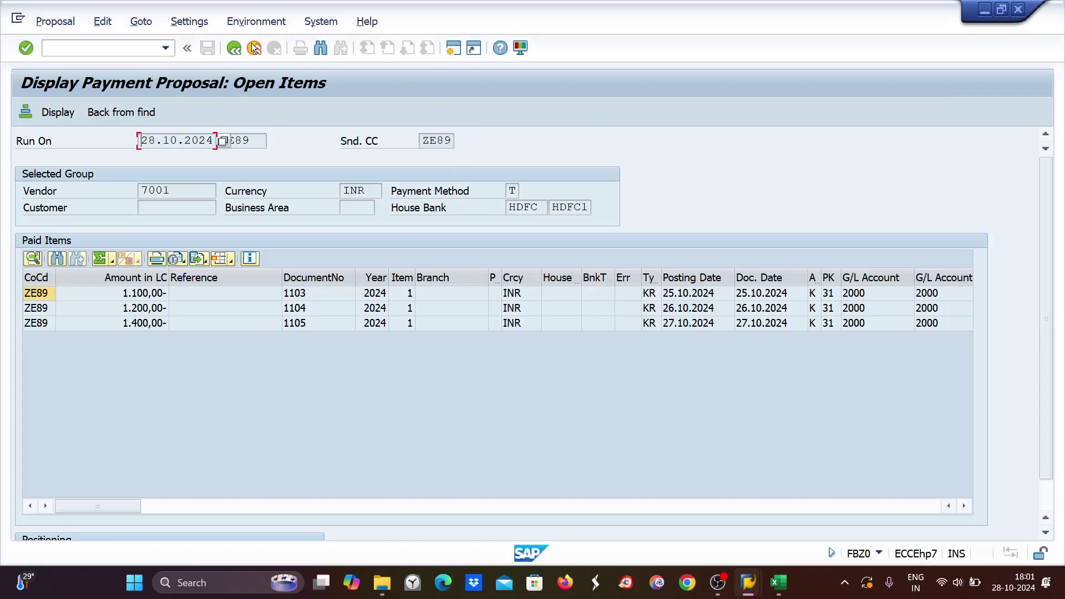
# Leave the proposal display and show the payment run's parameters.
pyautogui.click(227, 52)
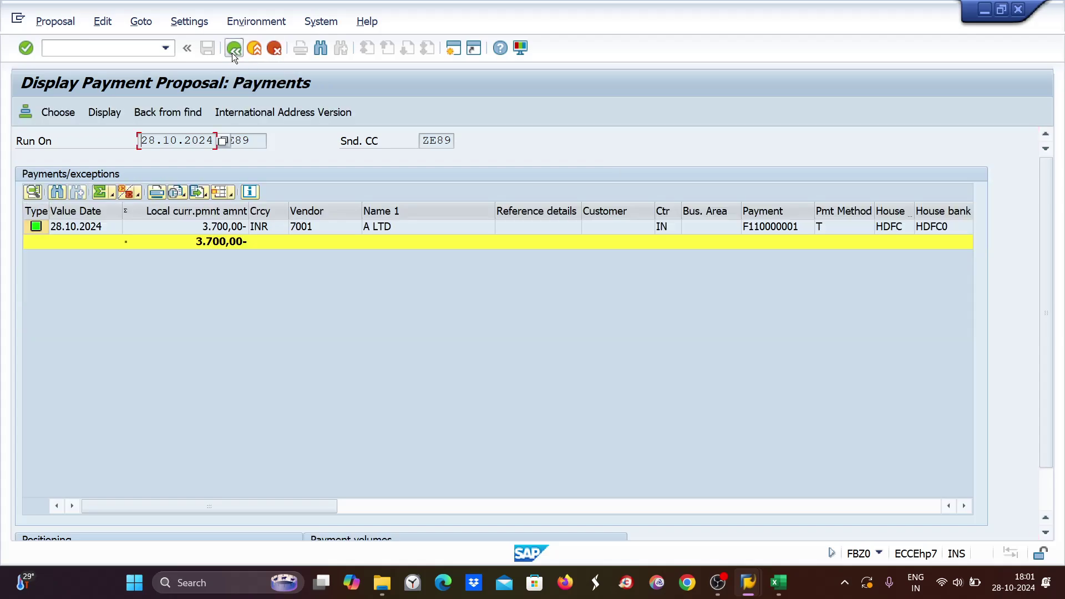
pyautogui.click(232, 52)
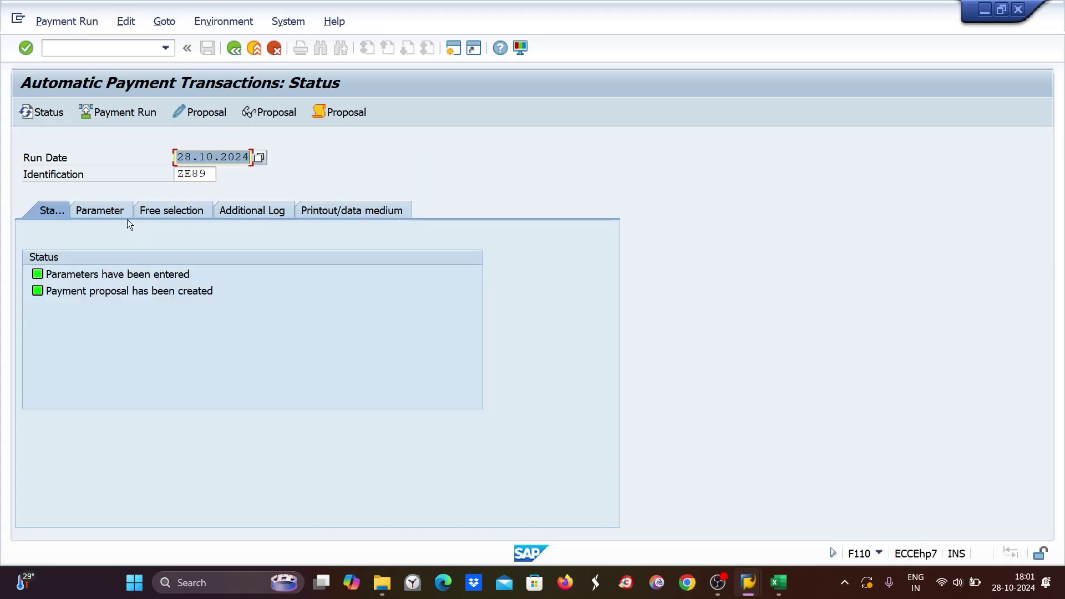
pyautogui.click(91, 216)
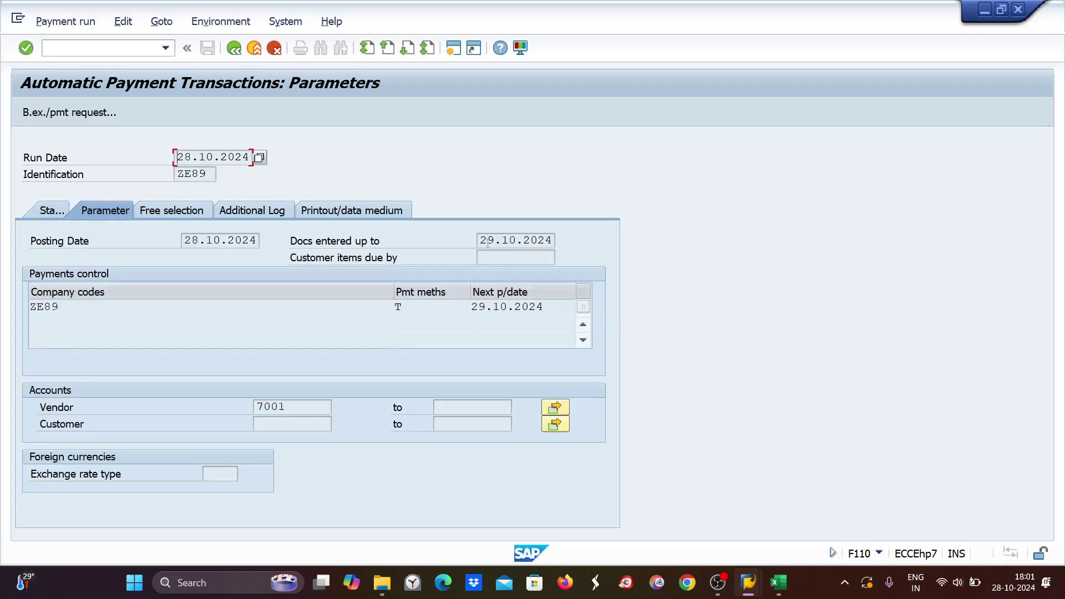
# Compare the payment run's document entry cutoff and next payment date with the document, posting and due dates of A LTD's line items.
pyautogui.moveTo(482, 240); pyautogui.dragTo(553, 240)
pyautogui.hotkey('alt', 'Tab')
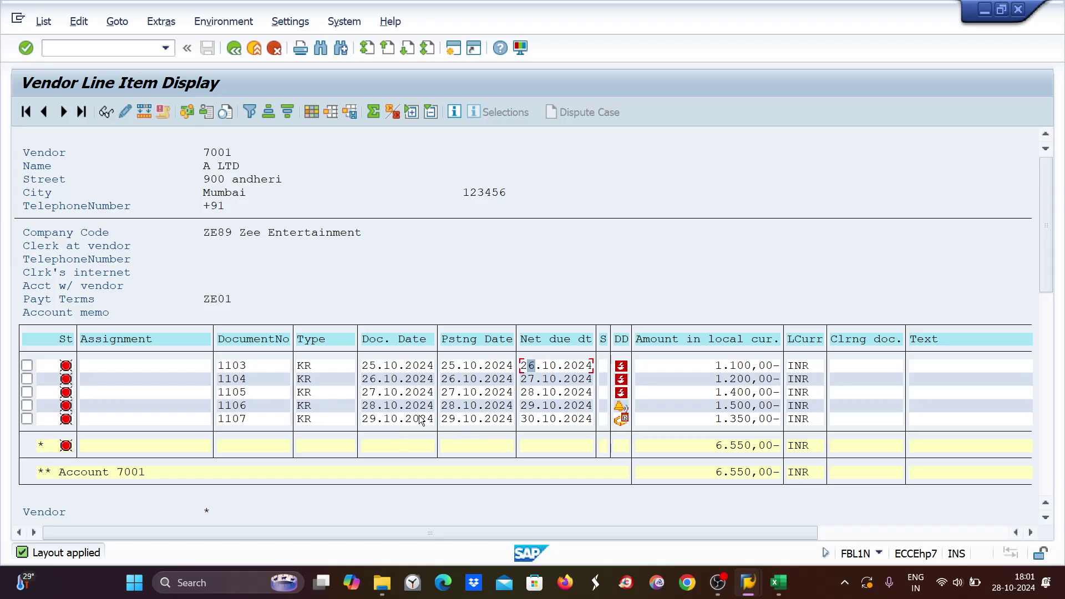
pyautogui.click(402, 420)
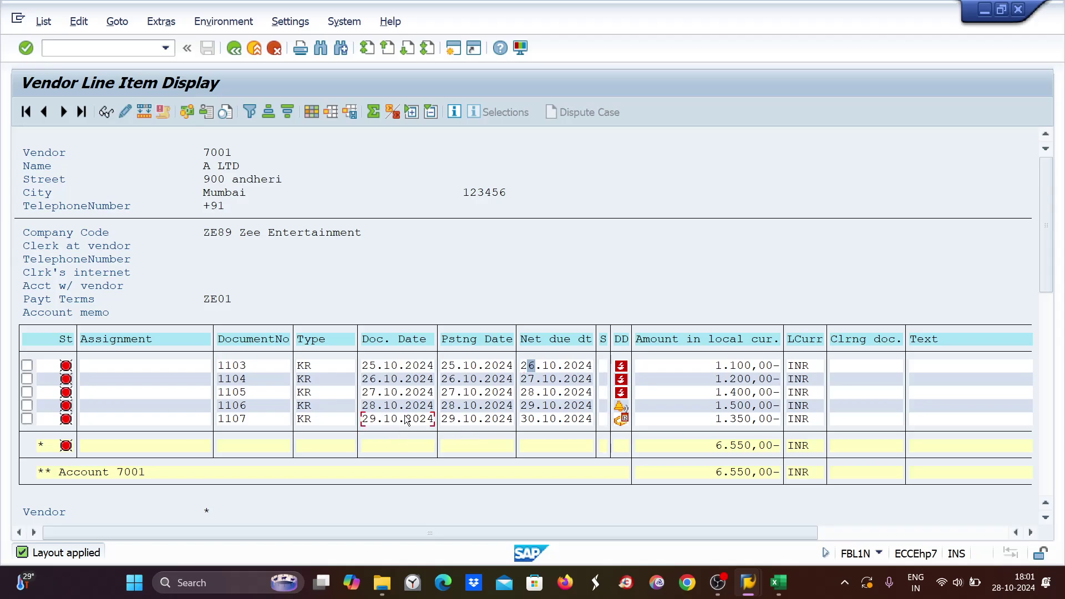
pyautogui.click(365, 406)
pyautogui.click(374, 421)
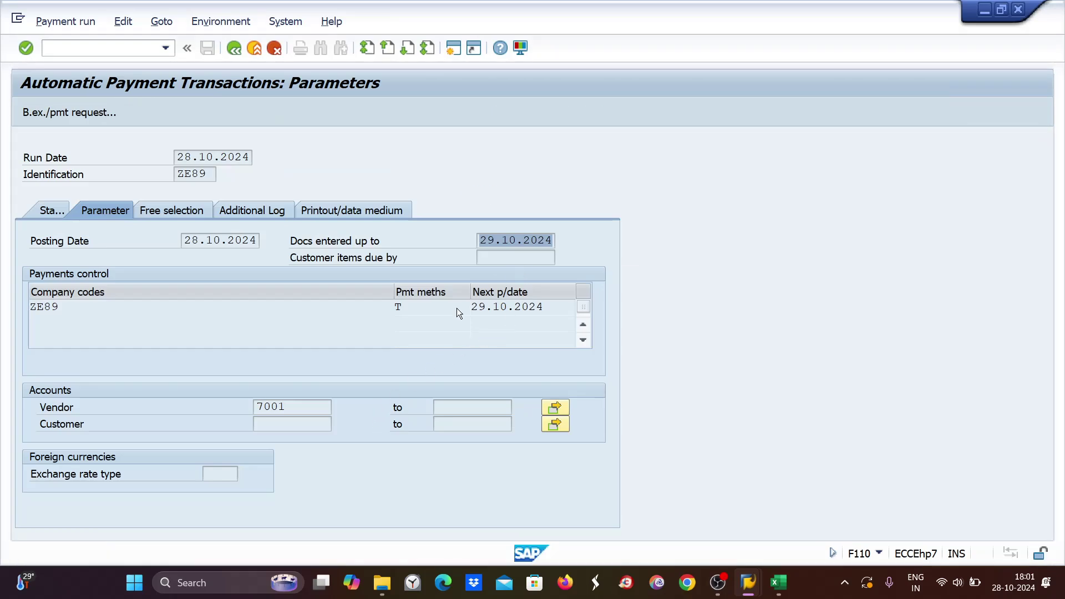
pyautogui.moveTo(471, 307); pyautogui.dragTo(546, 308)
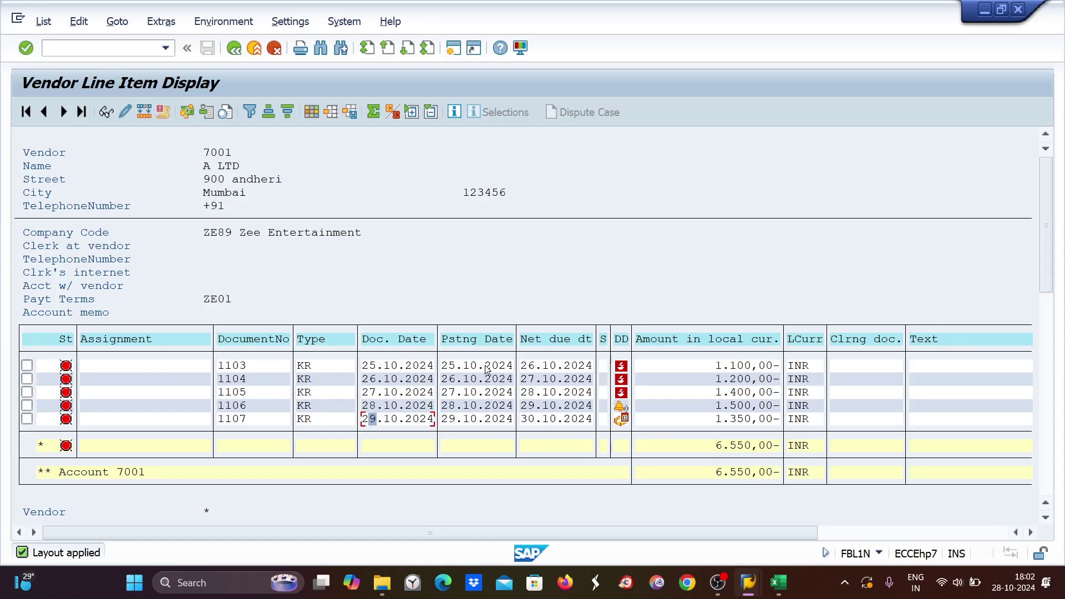
pyautogui.hotkey('alt', 'Tab')
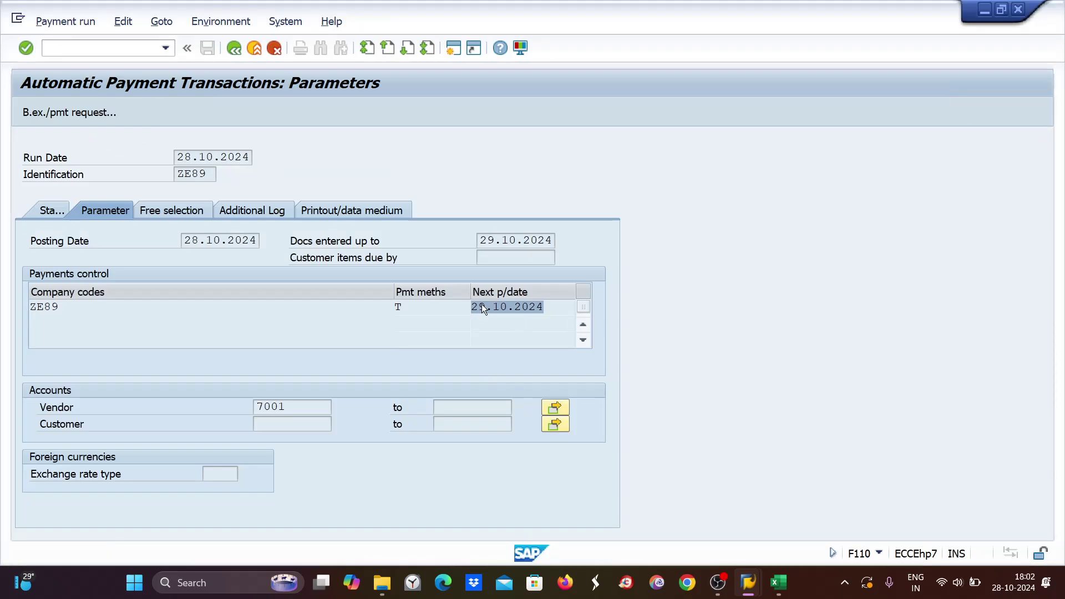
pyautogui.moveTo(545, 306); pyautogui.dragTo(471, 305)
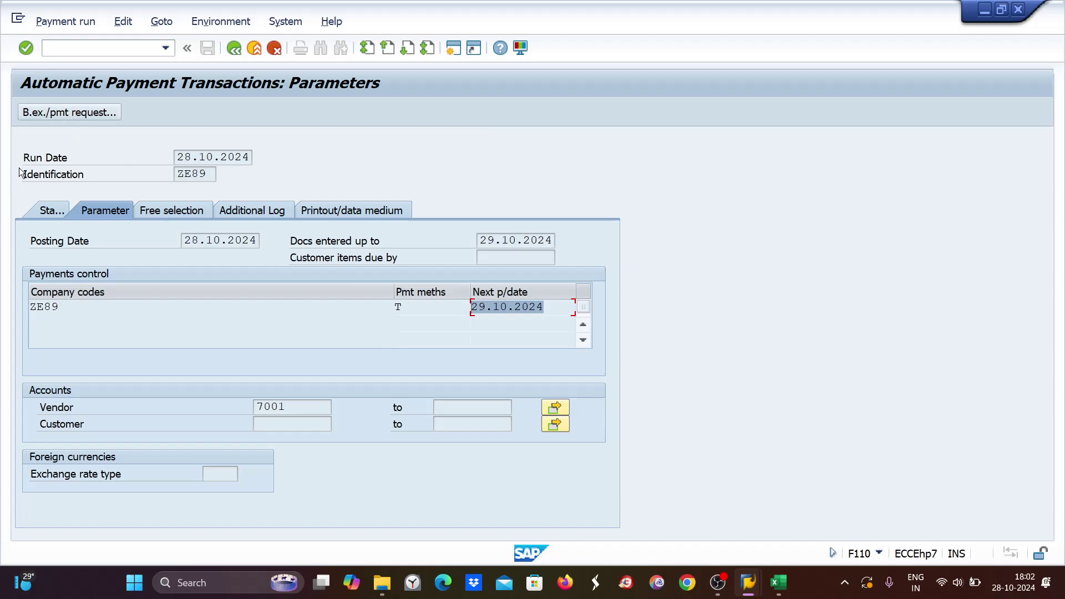
# Delete the existing payment proposal of run ZE89 dated 28.10.2024.
pyautogui.click(51, 209)
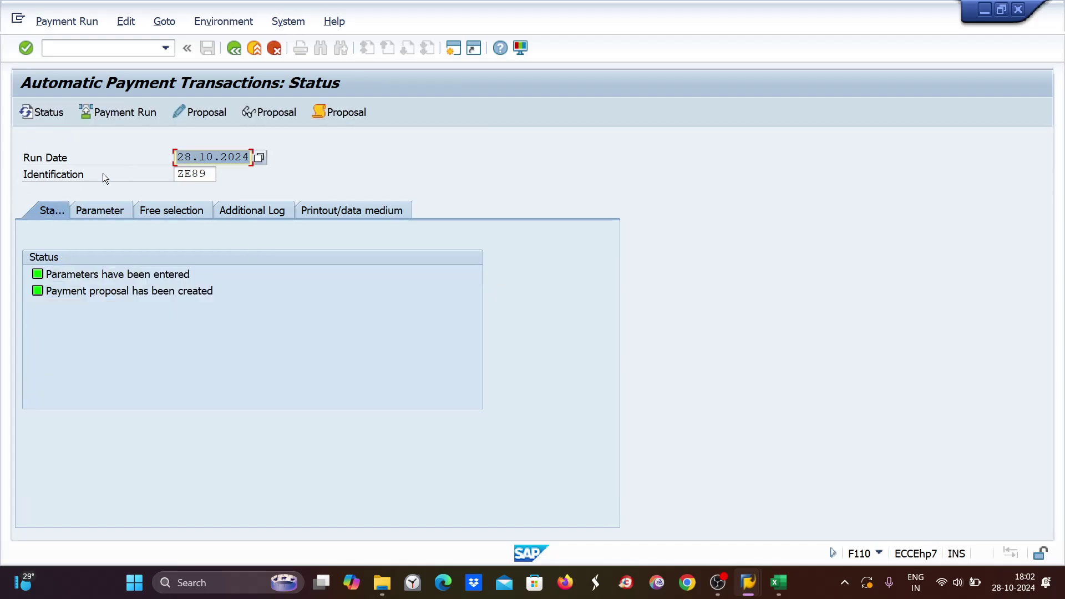
pyautogui.click(140, 21)
pyautogui.moveTo(133, 61)
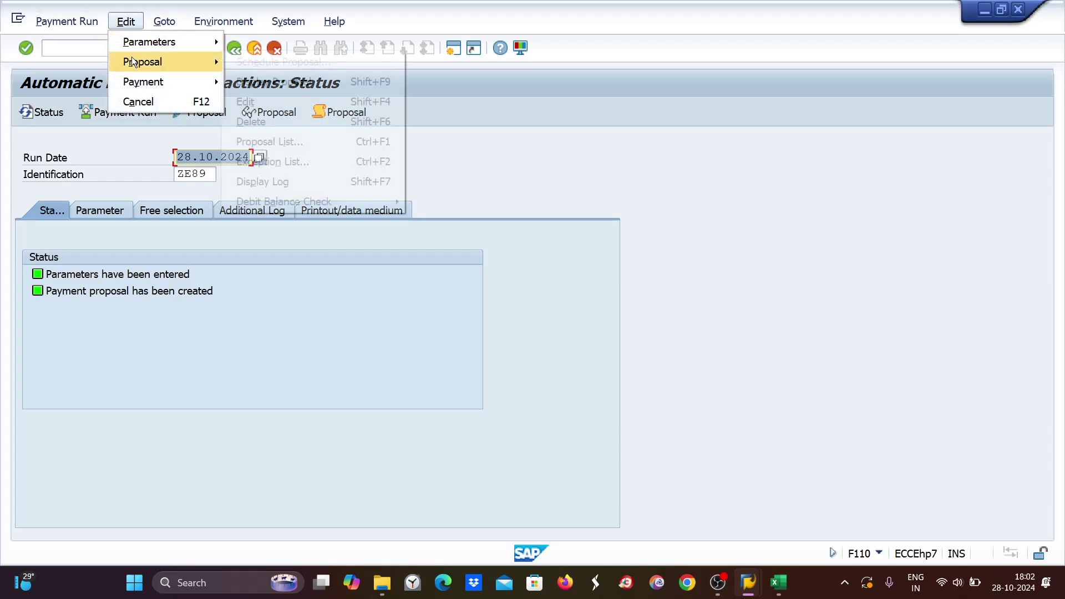
pyautogui.click(247, 122)
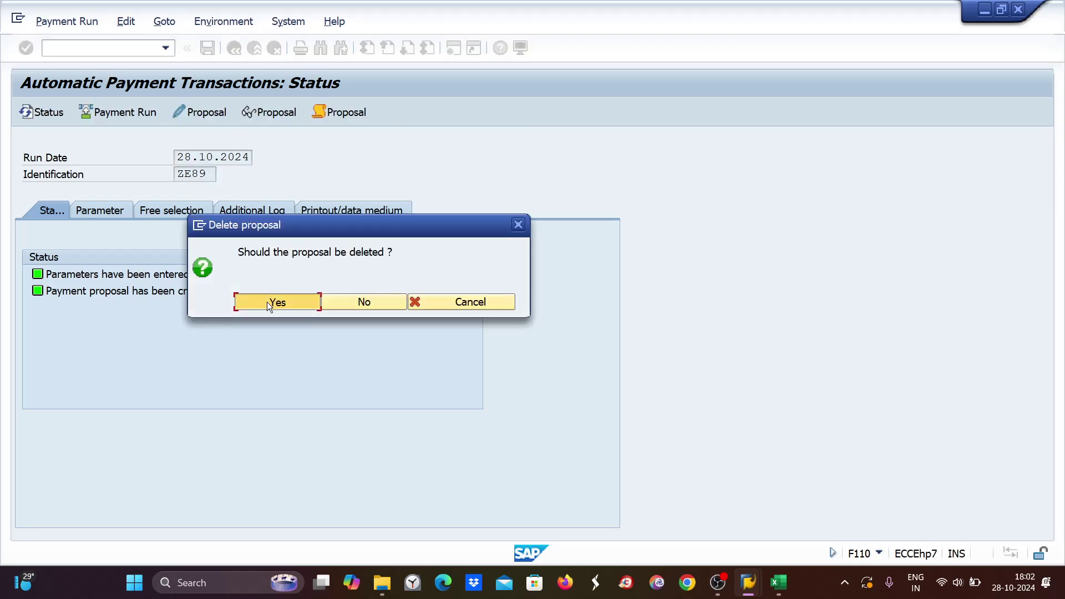
pyautogui.click(268, 302)
# Set the next payment date for company code ZE89 to 30.10.2024 and save the run parameters.
pyautogui.click(108, 210)
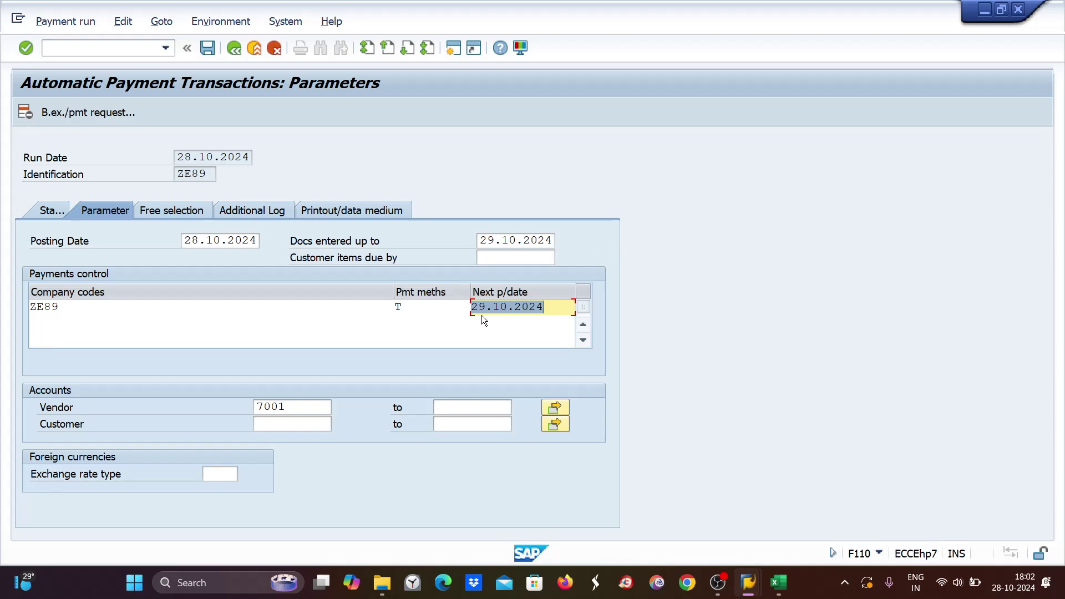
pyautogui.write('30')
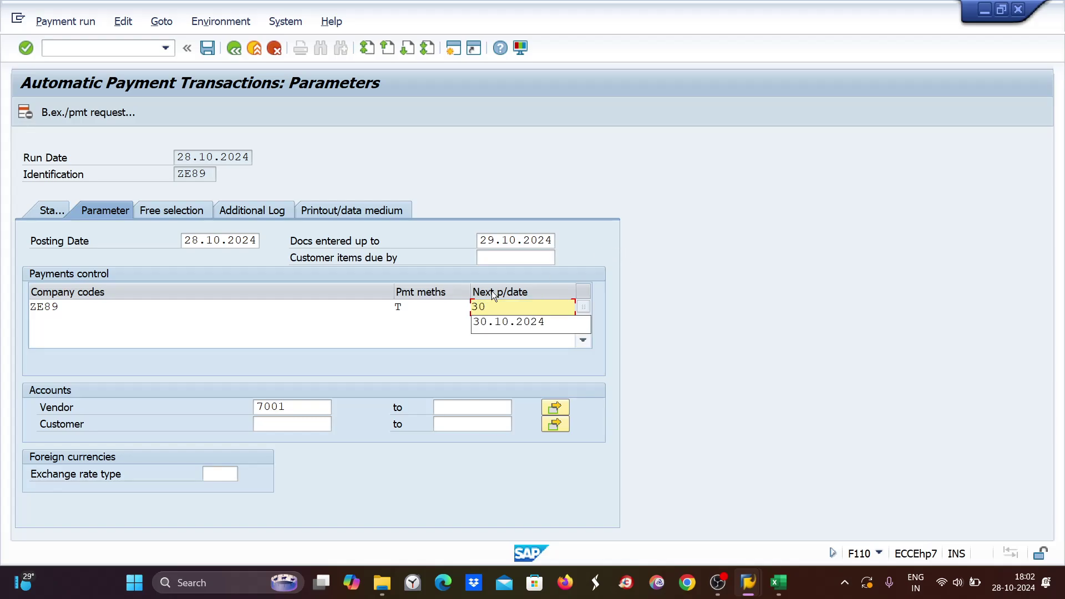
pyautogui.click(495, 329)
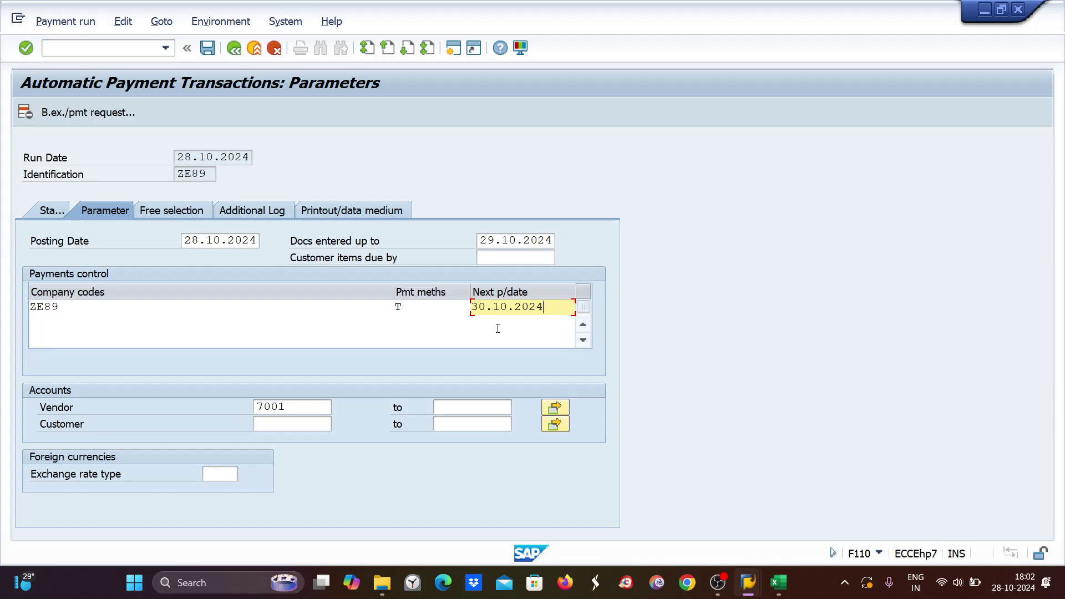
pyautogui.hotkey('ctrl', 's')
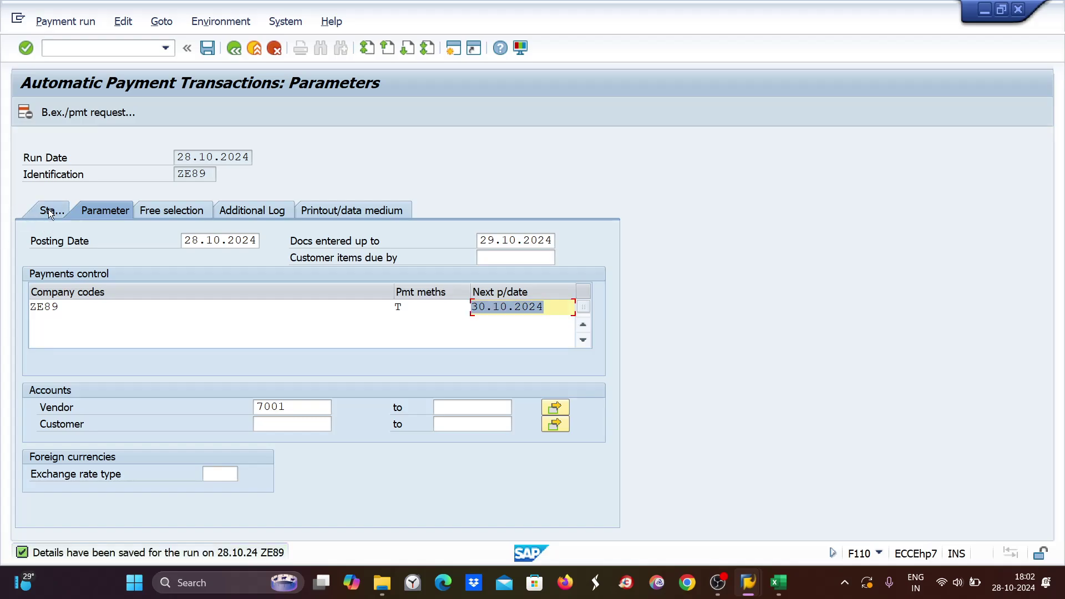
# Schedule the payment proposal for run ZE89 to start immediately and refresh its status.
pyautogui.click(49, 208)
pyautogui.click(111, 112)
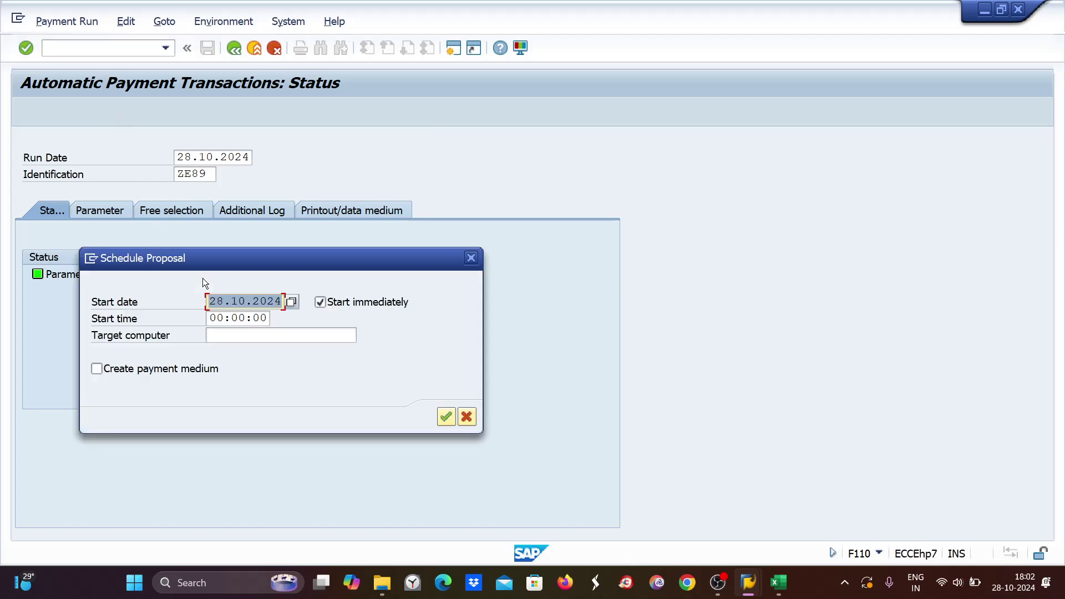
pyautogui.click(443, 420)
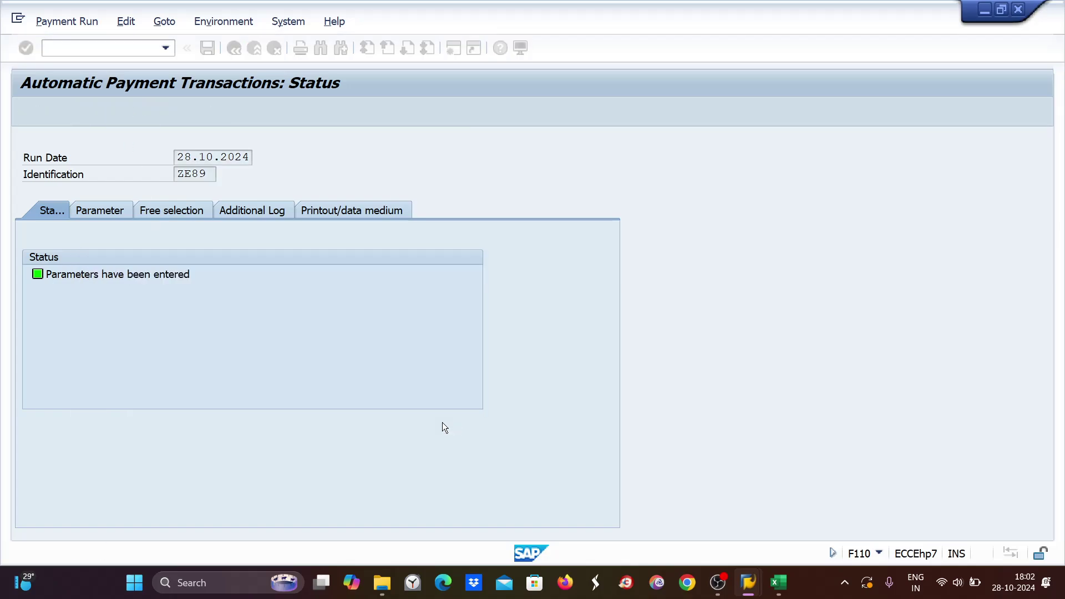
pyautogui.press('Return')
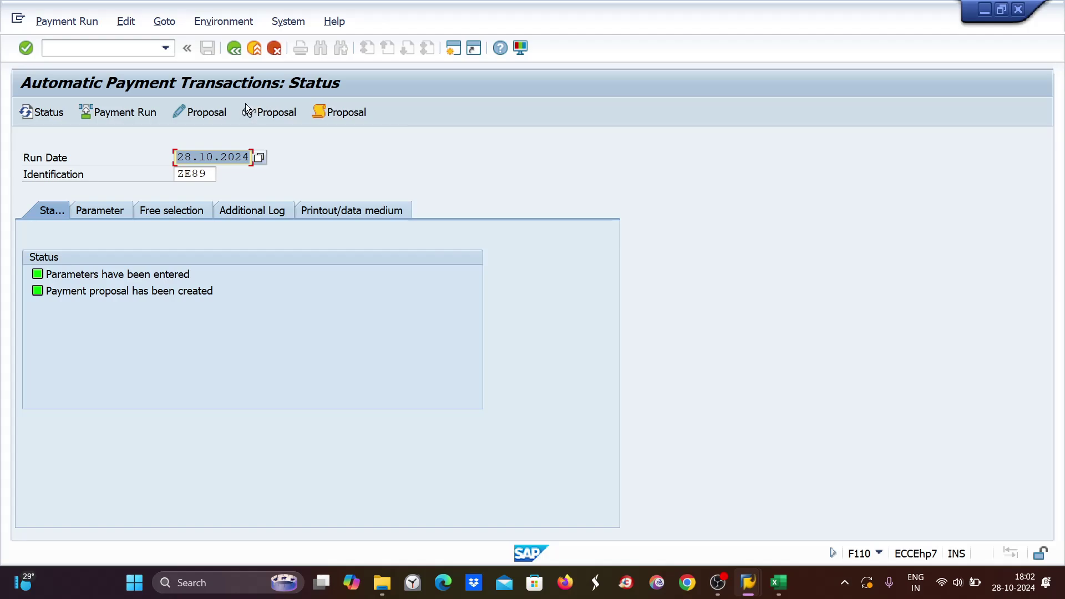
# Display the proposal's paid items for A LTD and compare them with the net due dates in the vendor line item display.
pyautogui.click(263, 113)
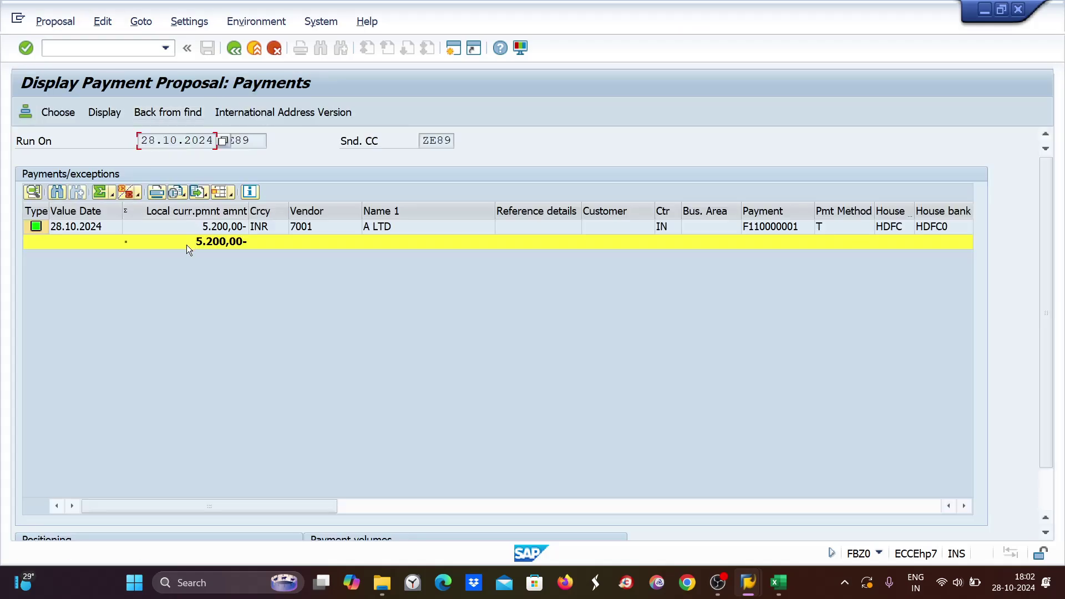
pyautogui.doubleClick(230, 228)
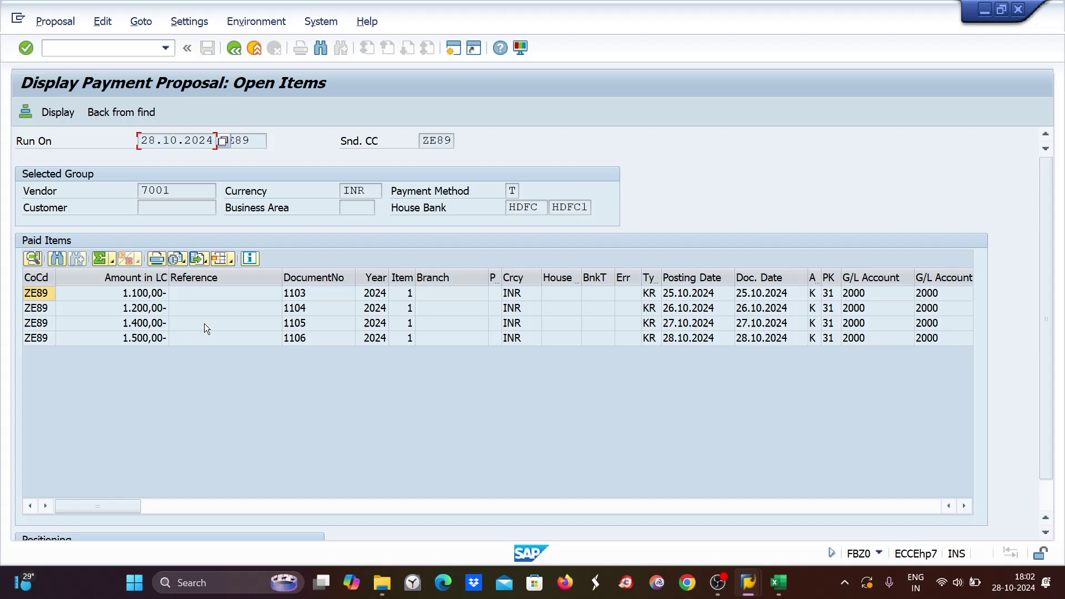
pyautogui.hotkey('alt', 'Tab')
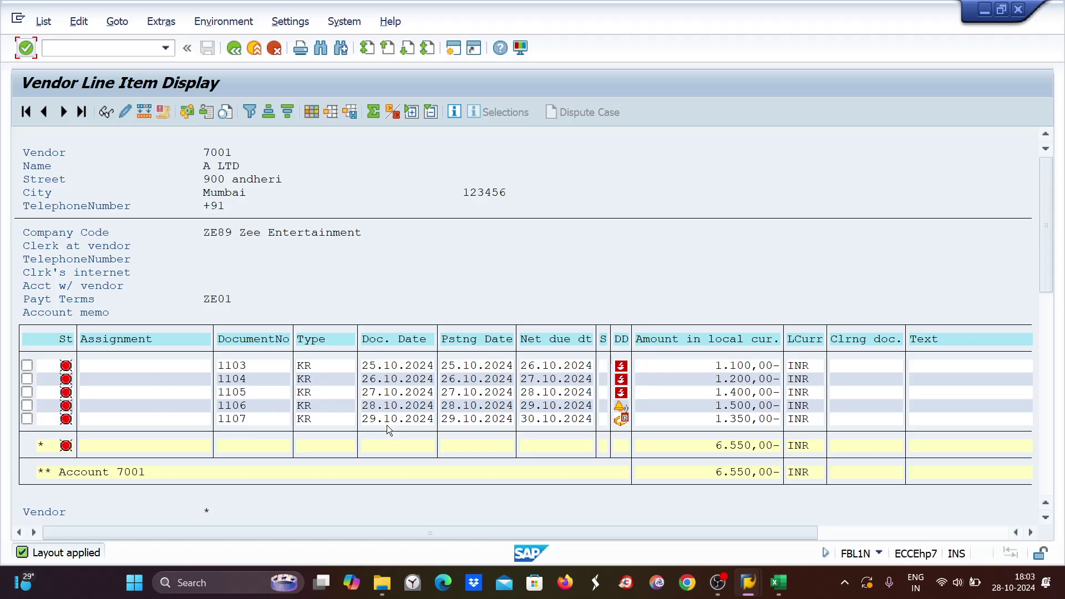
pyautogui.click(527, 405)
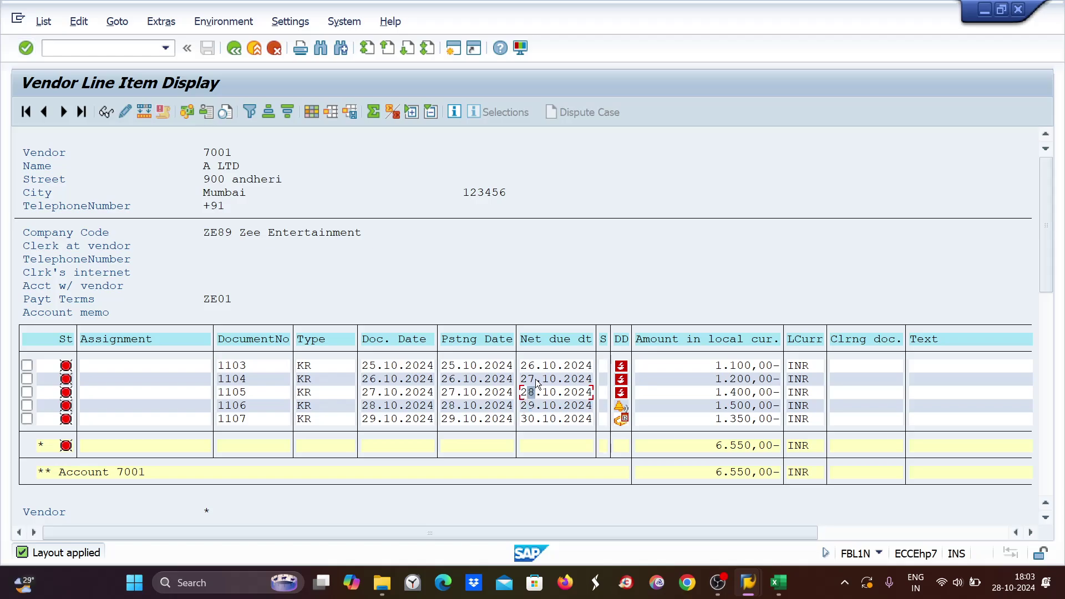
pyautogui.click(536, 380)
pyautogui.click(538, 366)
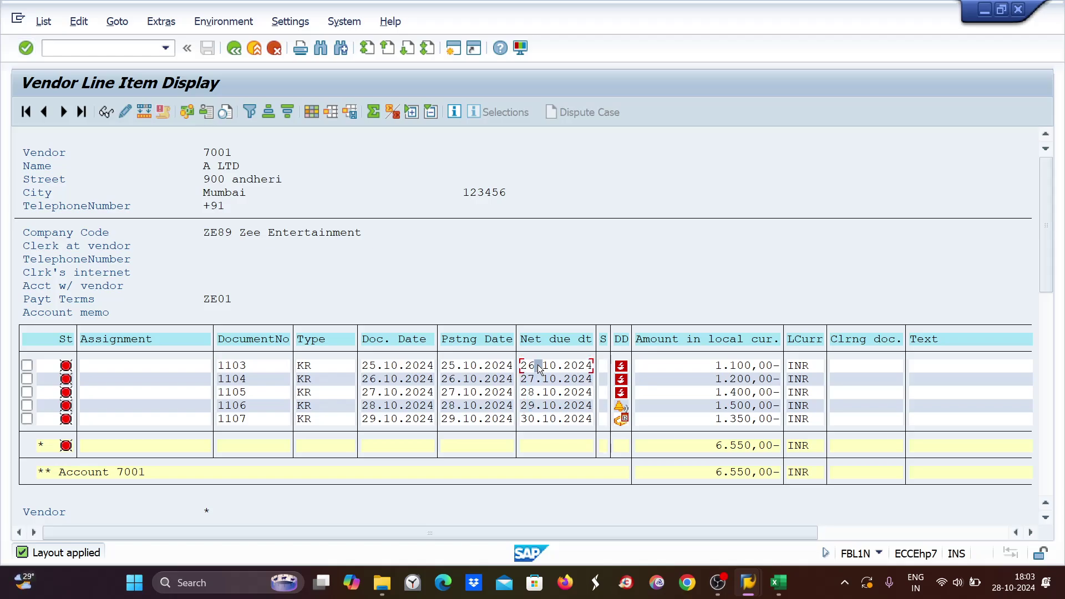
pyautogui.click(531, 408)
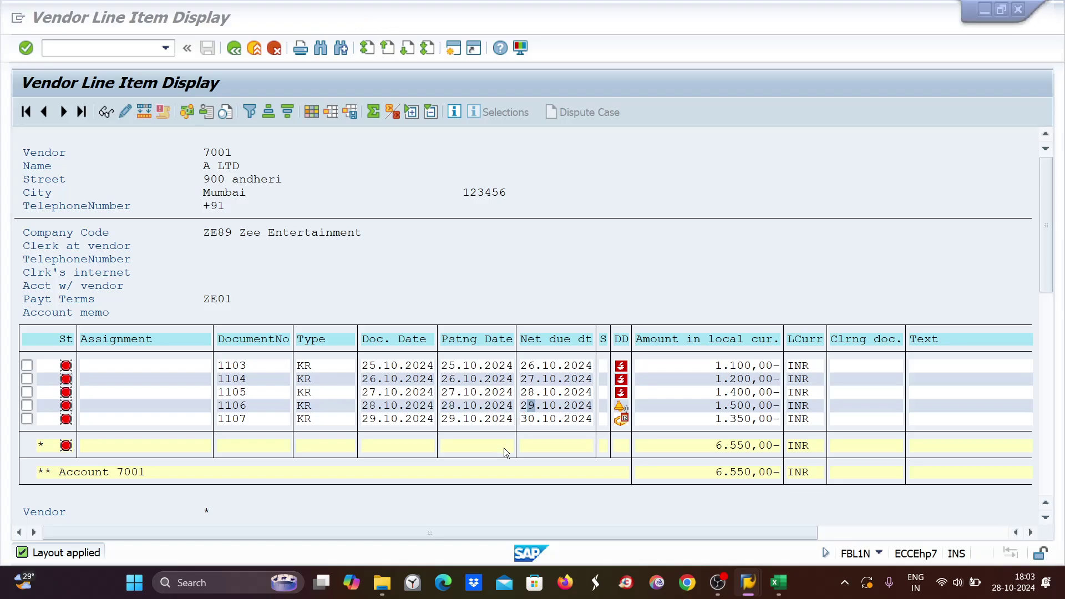
pyautogui.press('F3')
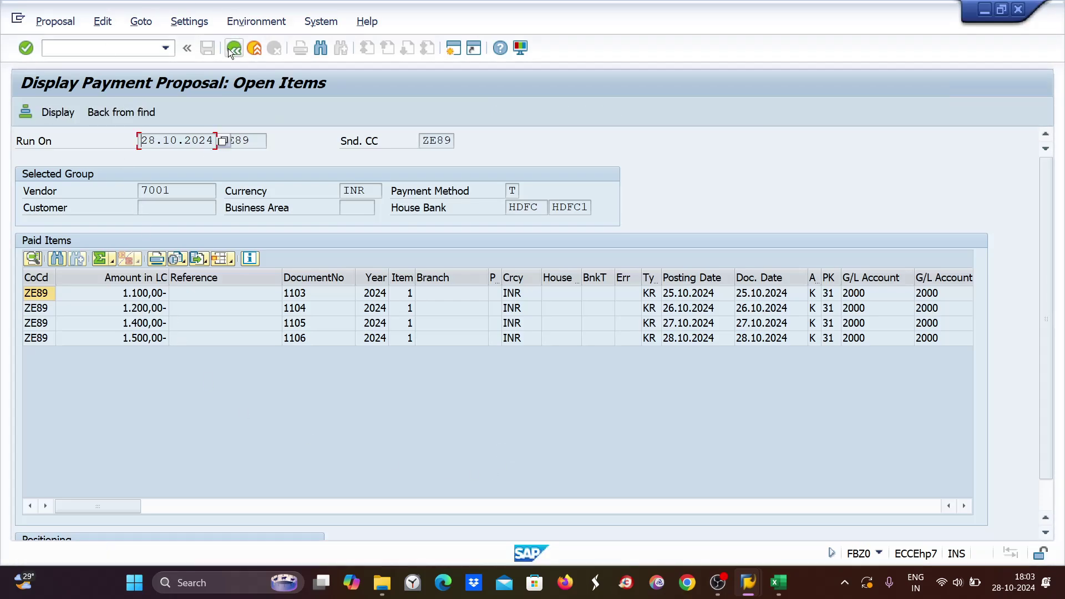
# Leave the proposal display and review the run parameters against the vendor's line items.
pyautogui.click(227, 48)
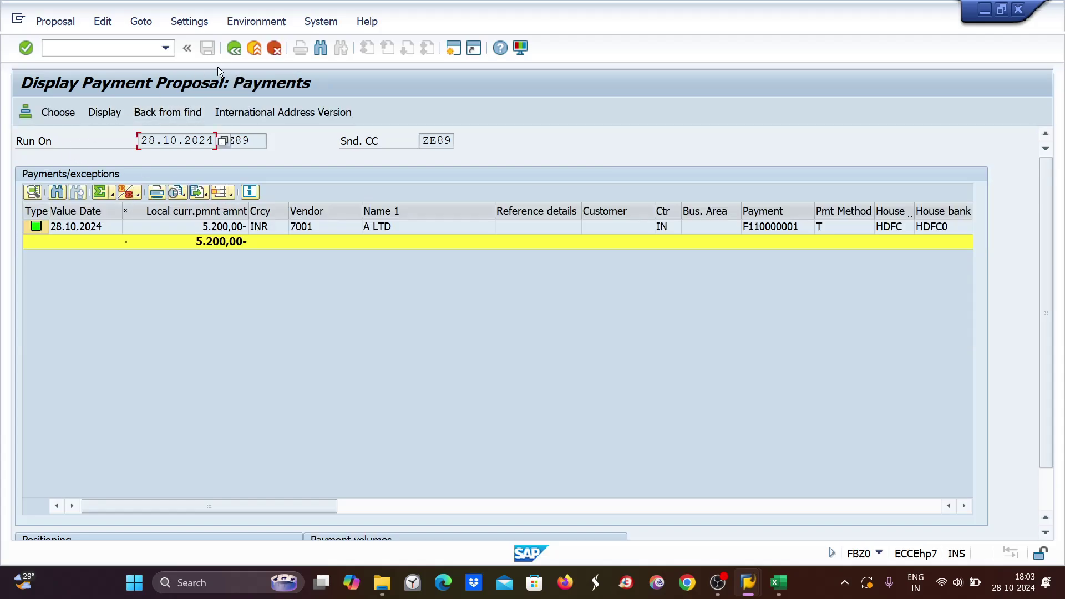
pyautogui.click(233, 49)
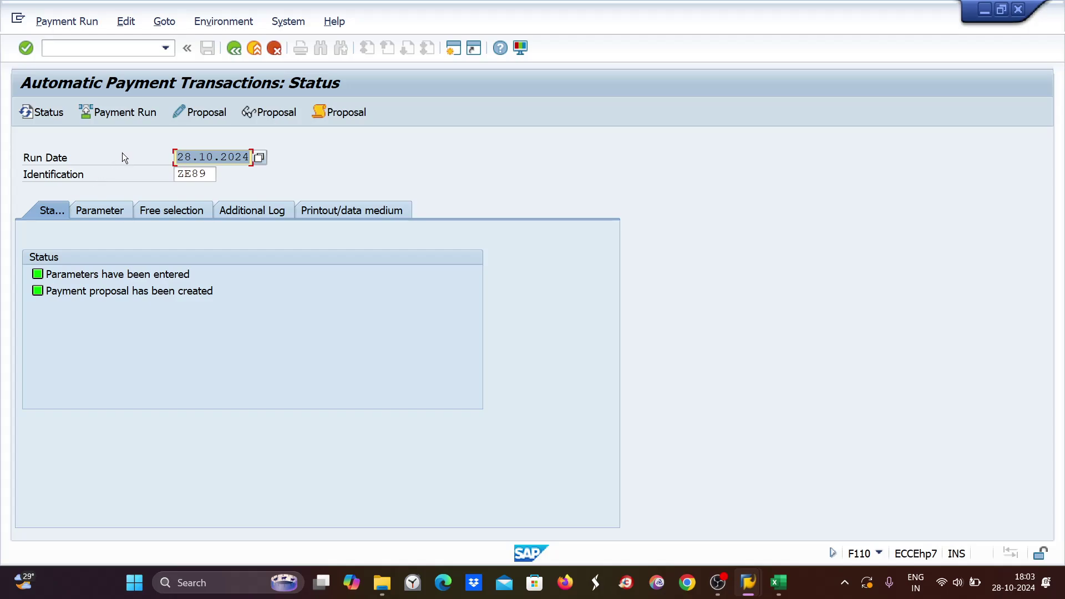
pyautogui.click(106, 211)
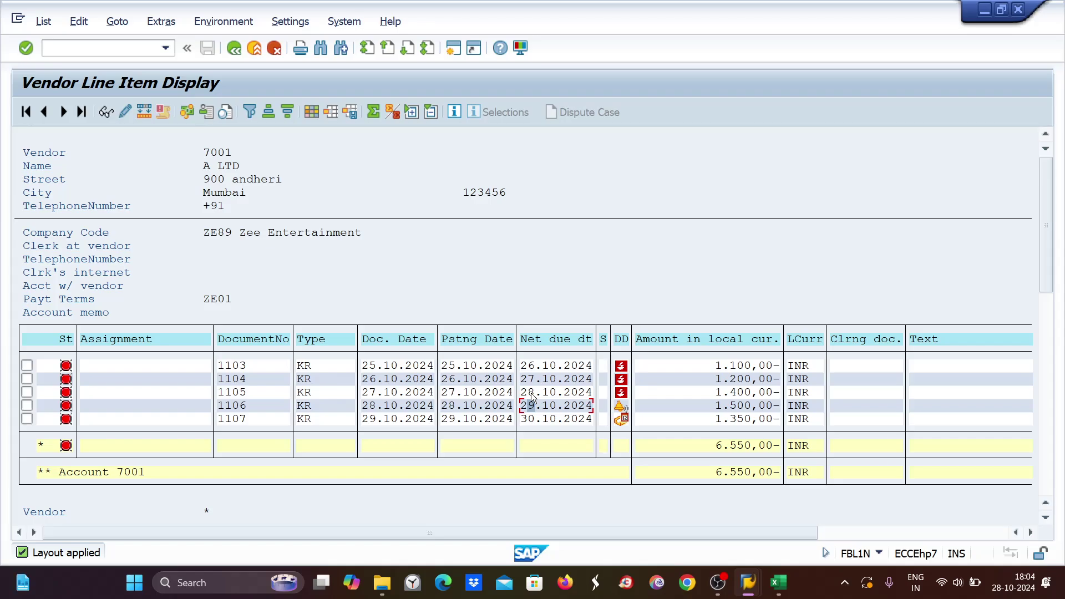
pyautogui.hotkey('alt', 'Tab')
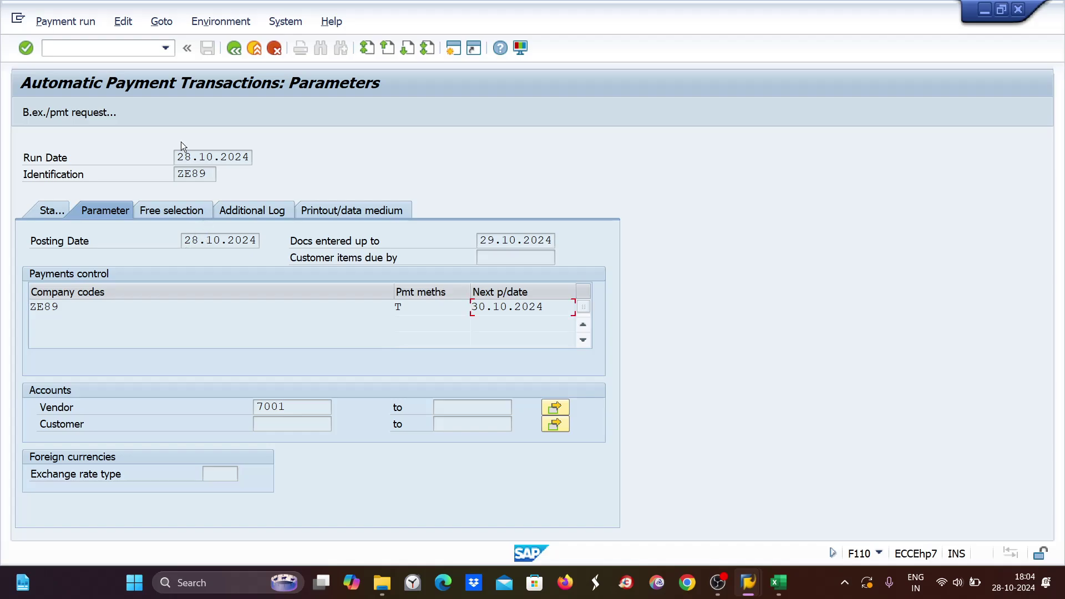
# Delete the payment proposal of run ZE89 again from the status view.
pyautogui.click(42, 209)
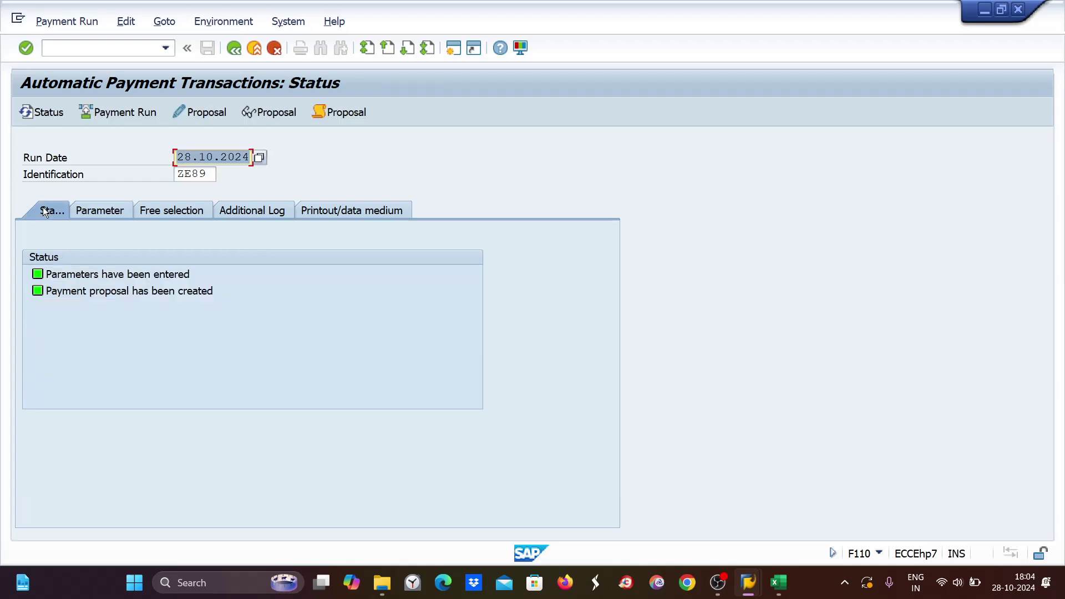
pyautogui.click(125, 21)
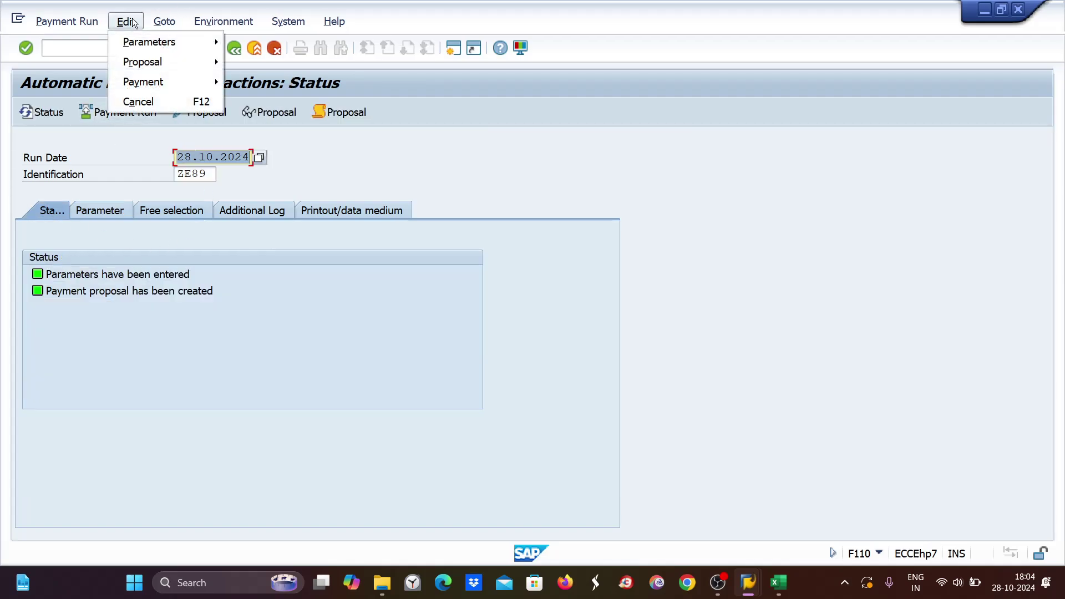
pyautogui.moveTo(144, 62)
pyautogui.click(251, 122)
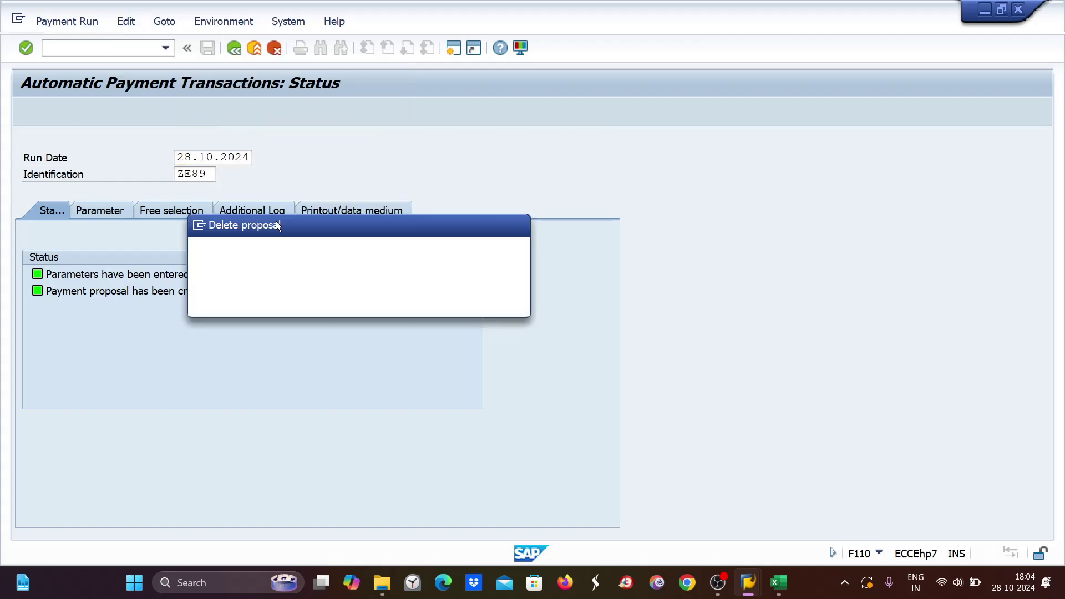
pyautogui.click(283, 302)
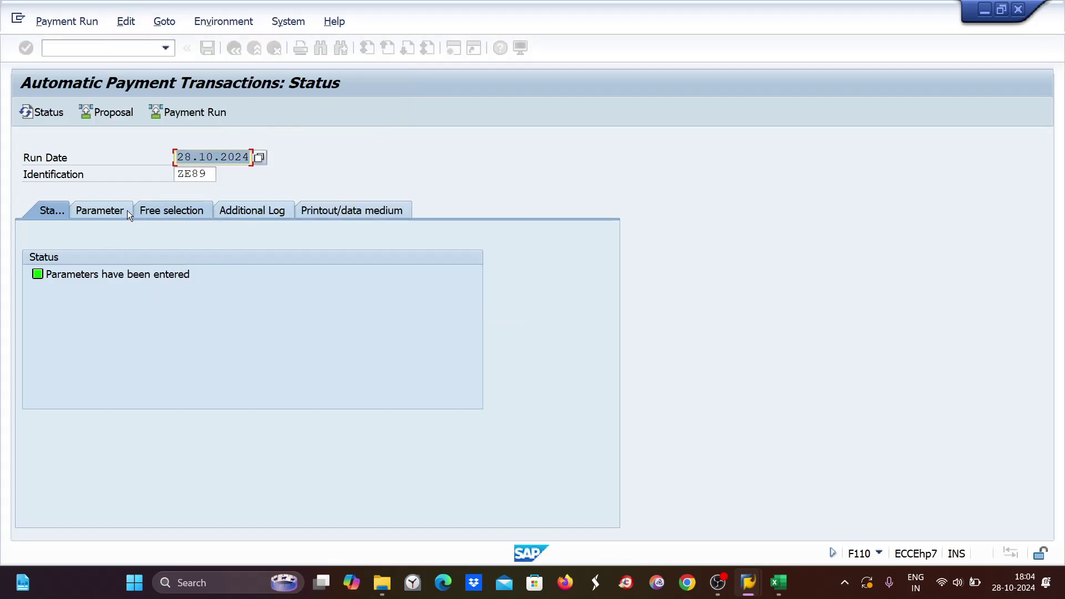
# Open the parameters of payment run ZE89 and compare the next payment date with the net due dates of vendor 7001's line items.
pyautogui.click(115, 210)
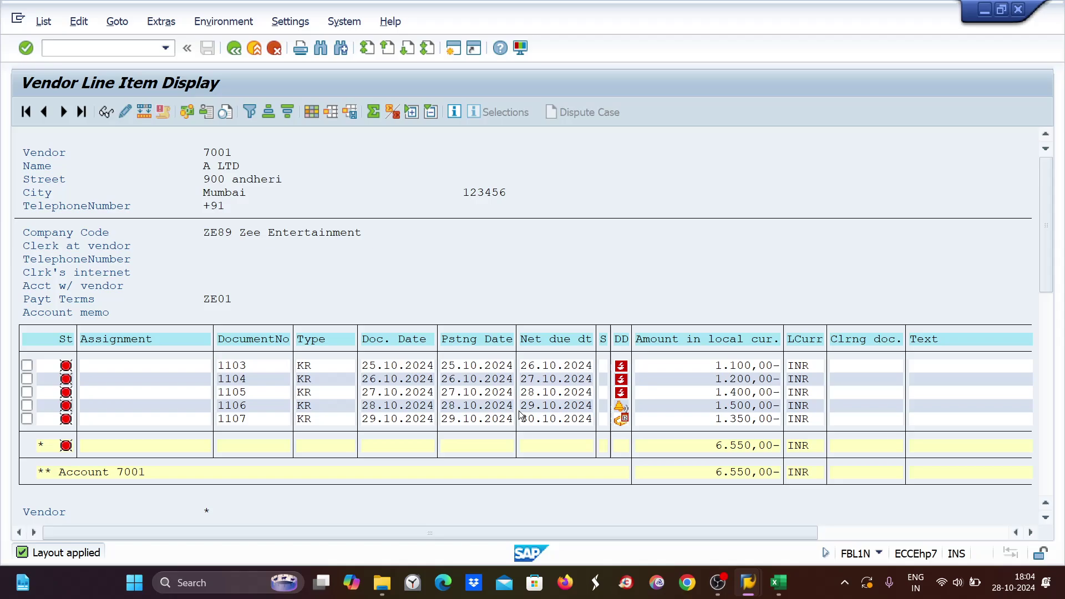
pyautogui.click(527, 400)
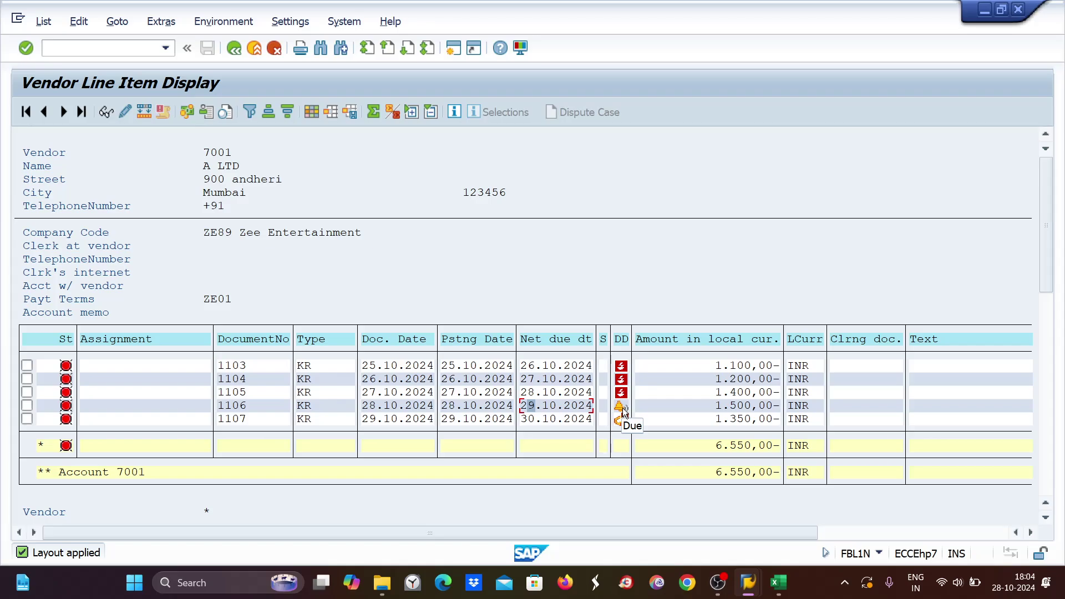
pyautogui.hotkey('alt', 'Tab')
pyautogui.hotkey('alt', 'Tab')
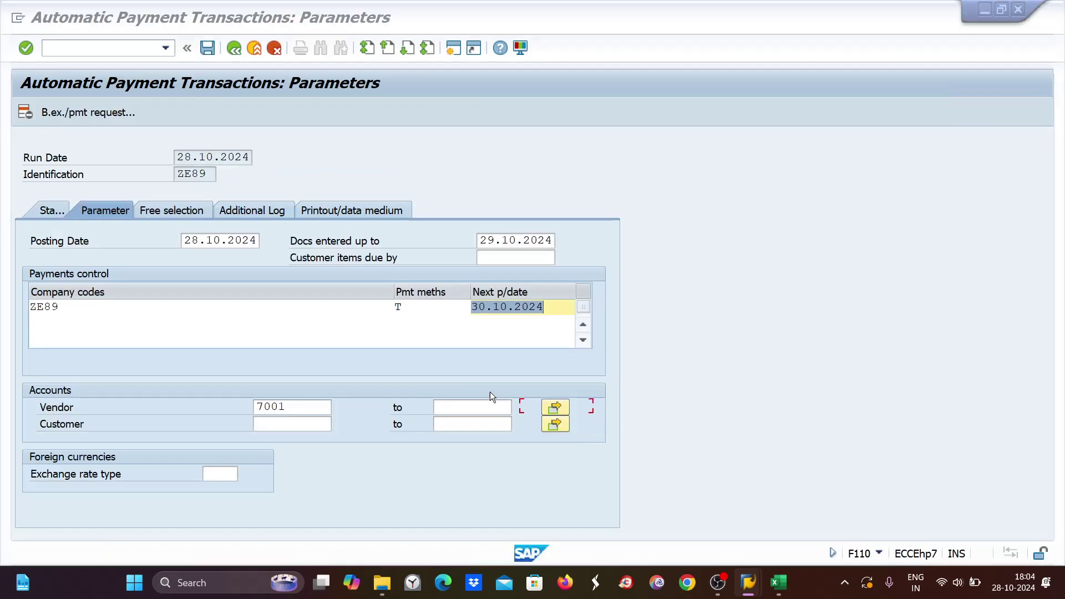
pyautogui.hotkey('alt', 'Tab')
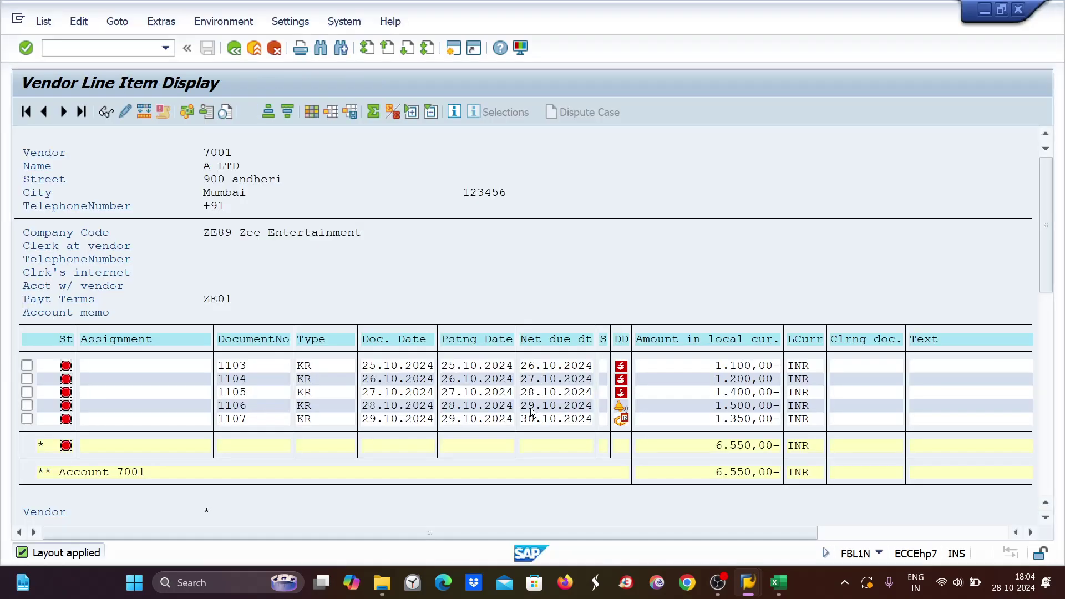
pyautogui.click(531, 408)
pyautogui.hotkey('alt', 'Tab')
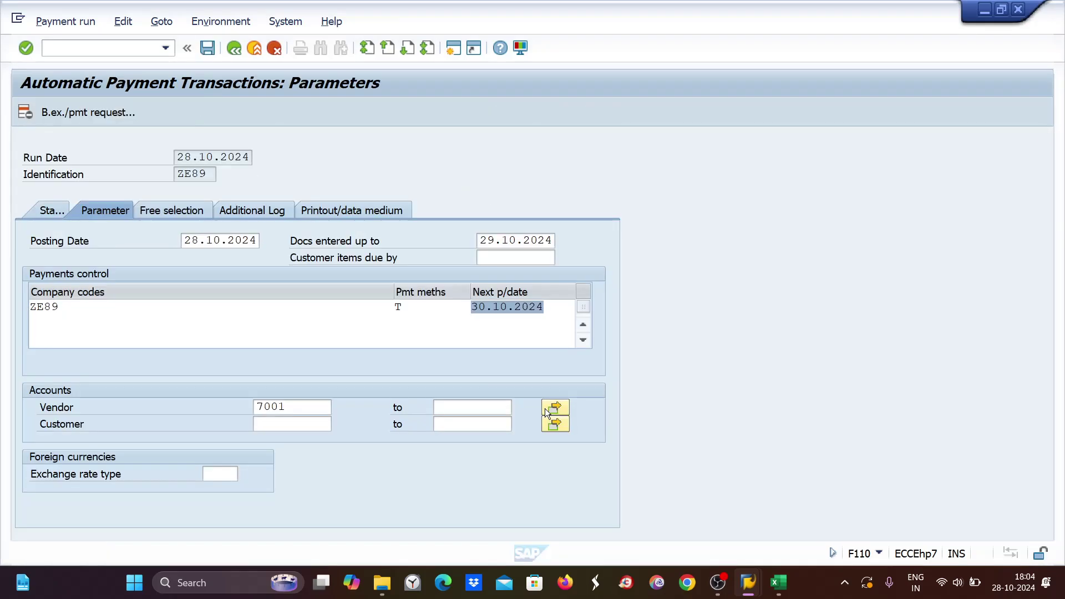
# Set the next payment date for company code ZE89 to 29.10.2024 and compare it with the net due date of document 1106.
pyautogui.moveTo(480, 241); pyautogui.dragTo(502, 241)
pyautogui.moveTo(473, 306); pyautogui.dragTo(561, 306)
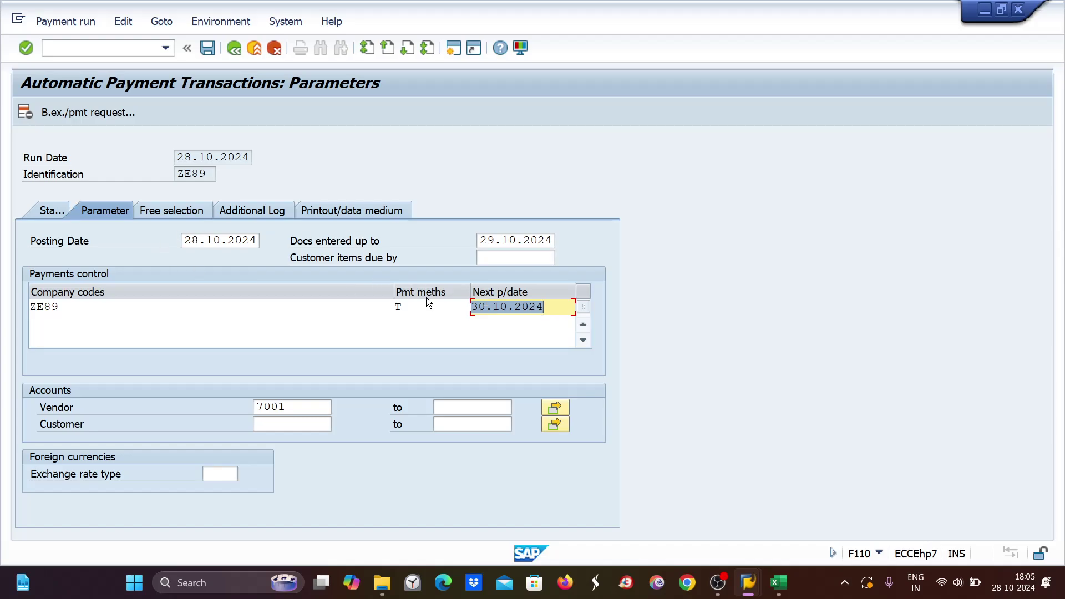
pyautogui.write('29')
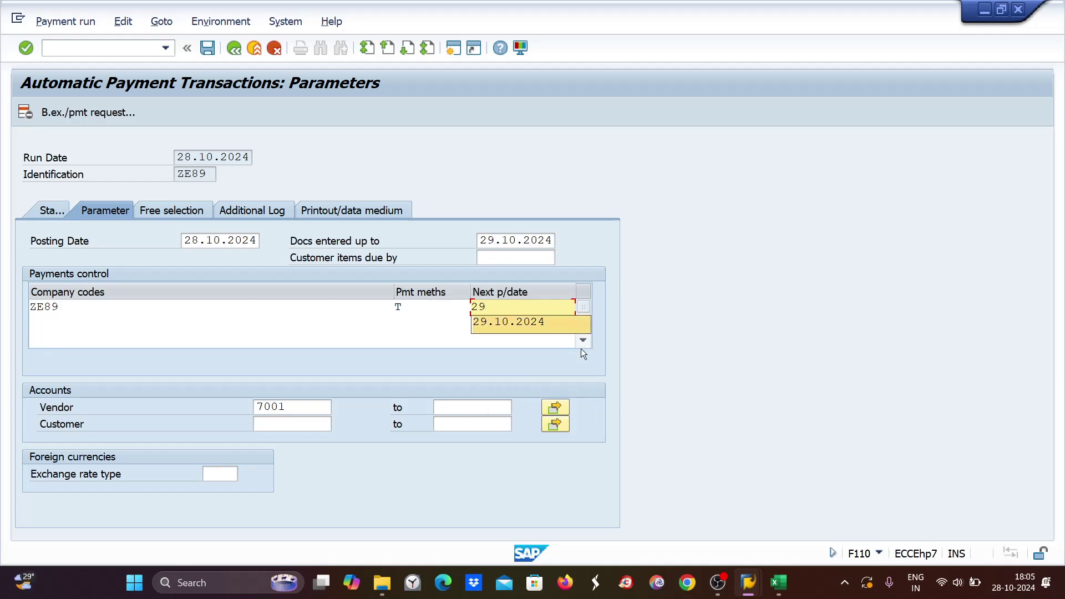
pyautogui.click(506, 322)
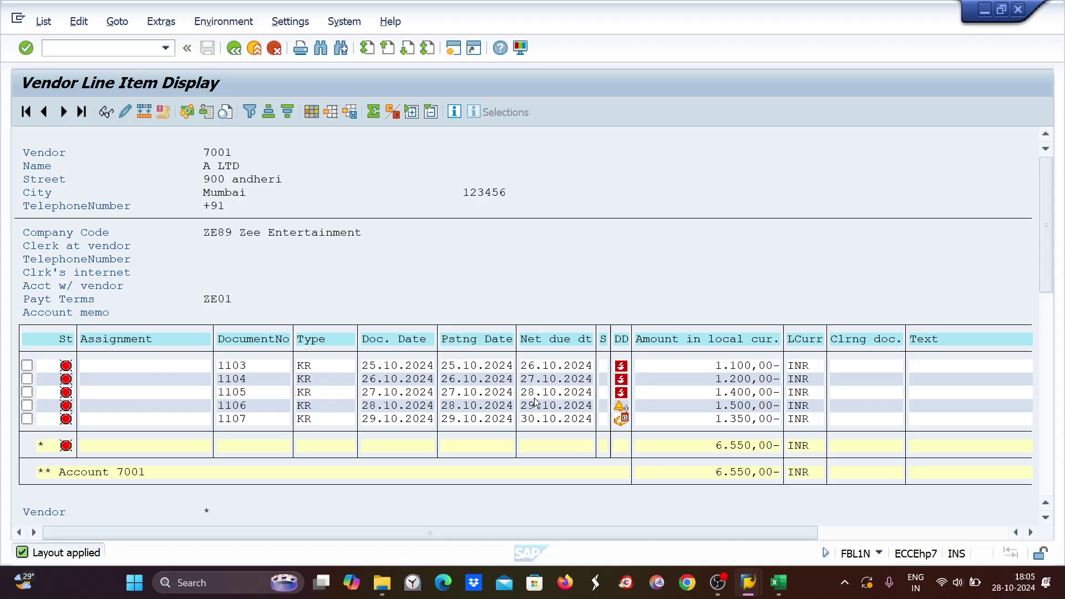
pyautogui.click(535, 400)
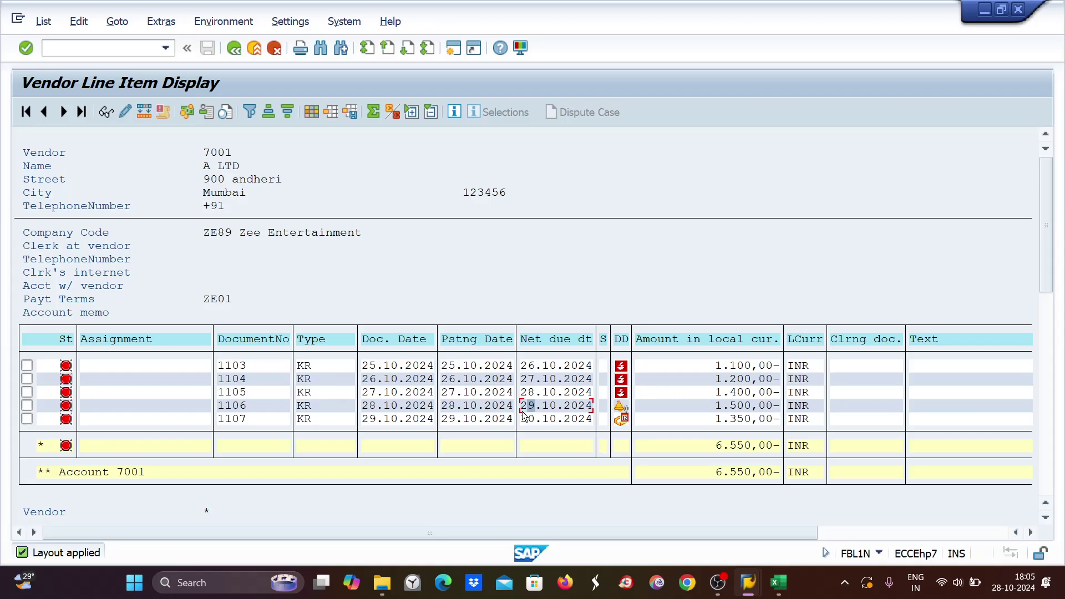
pyautogui.hotkey('alt', 'Tab')
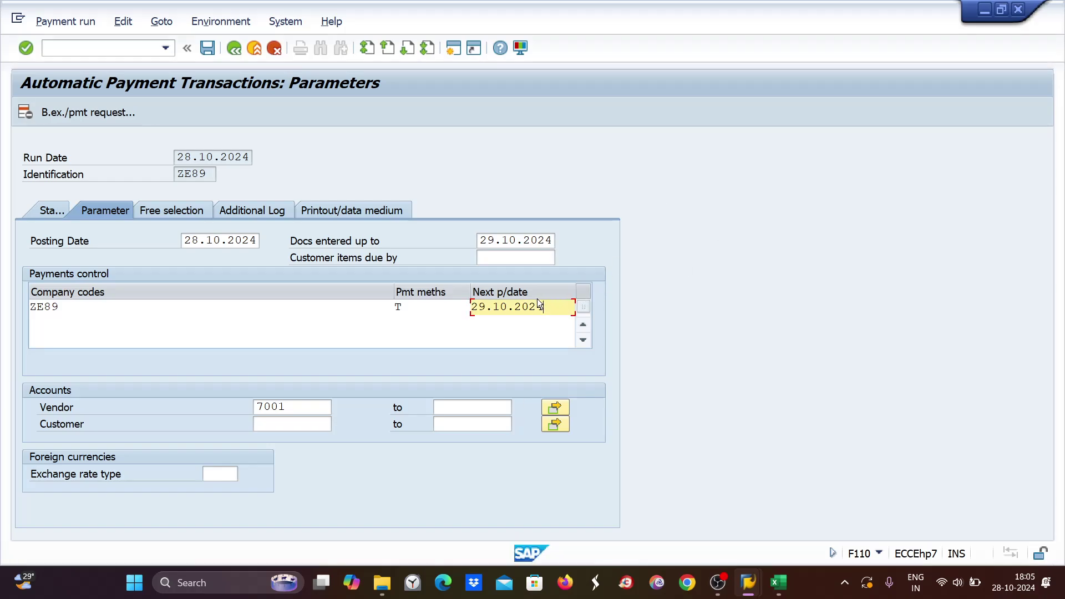
# Set the next payment date for company code ZE89 to 30.10.2024 and save the run parameters.
pyautogui.moveTo(540, 307); pyautogui.dragTo(462, 310)
pyautogui.write('3')
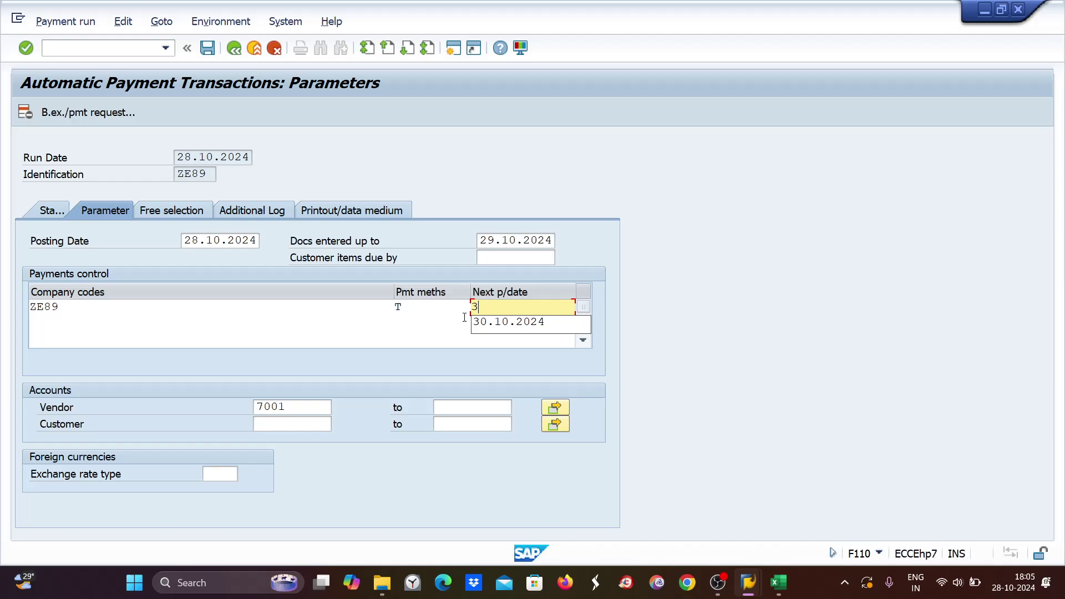
pyautogui.write('0')
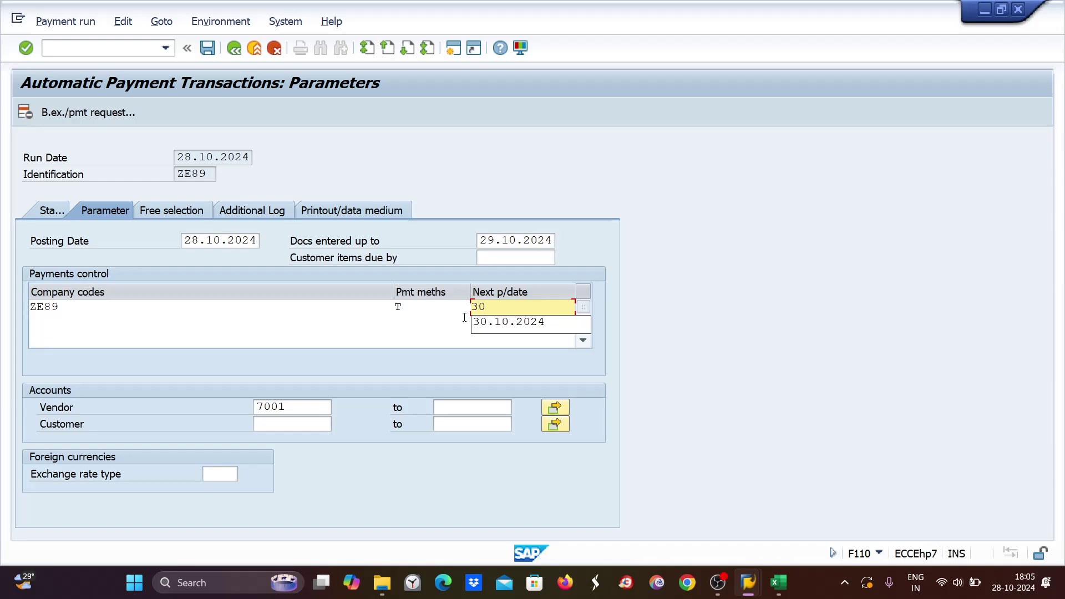
pyautogui.click(499, 320)
pyautogui.hotkey('ctrl', 's')
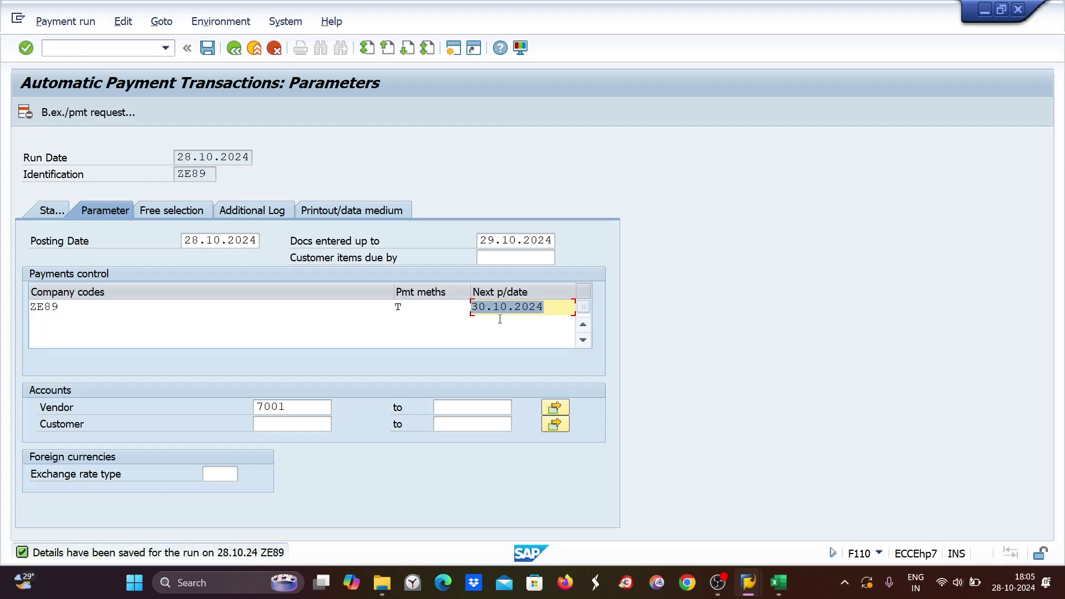
# Check the saved run parameters against the vendor's net due dates and return to the status view of the payment run.
pyautogui.hotkey('alt', 'Tab')
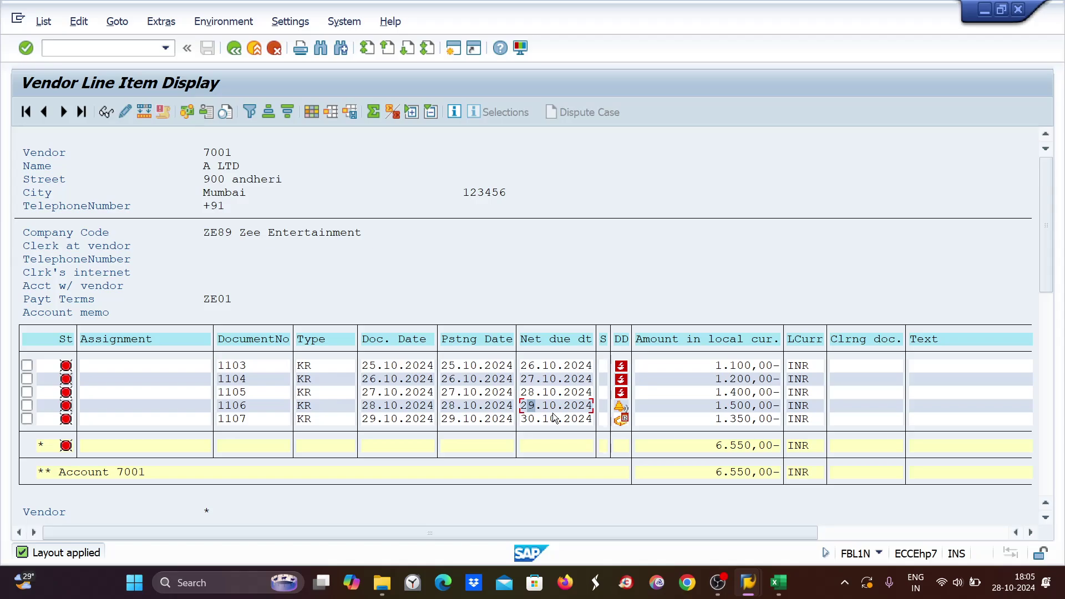
pyautogui.hotkey('alt', 'Tab')
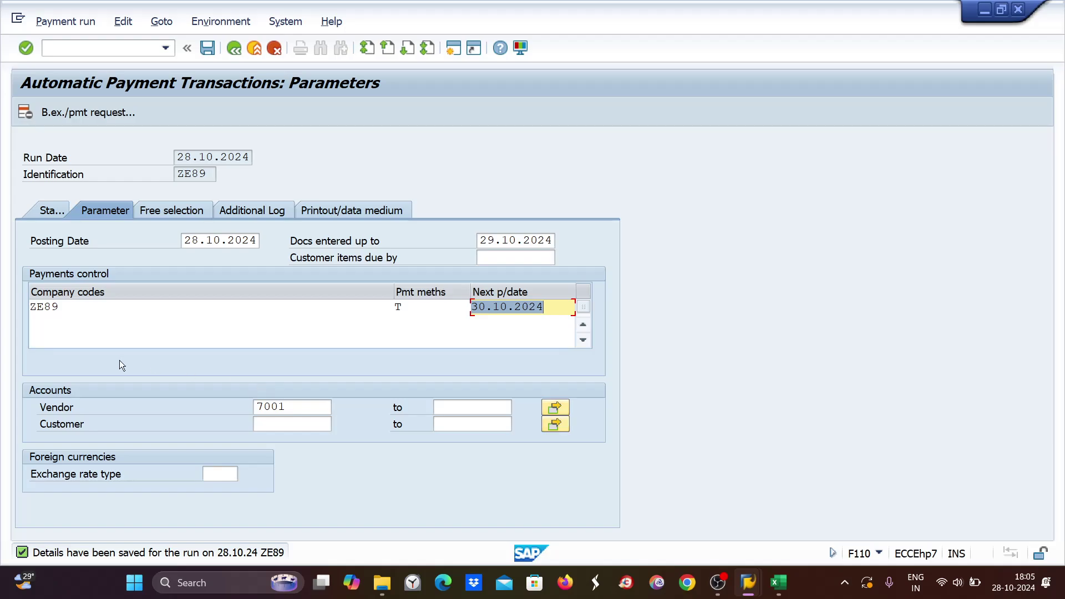
pyautogui.hotkey('alt', 'Tab')
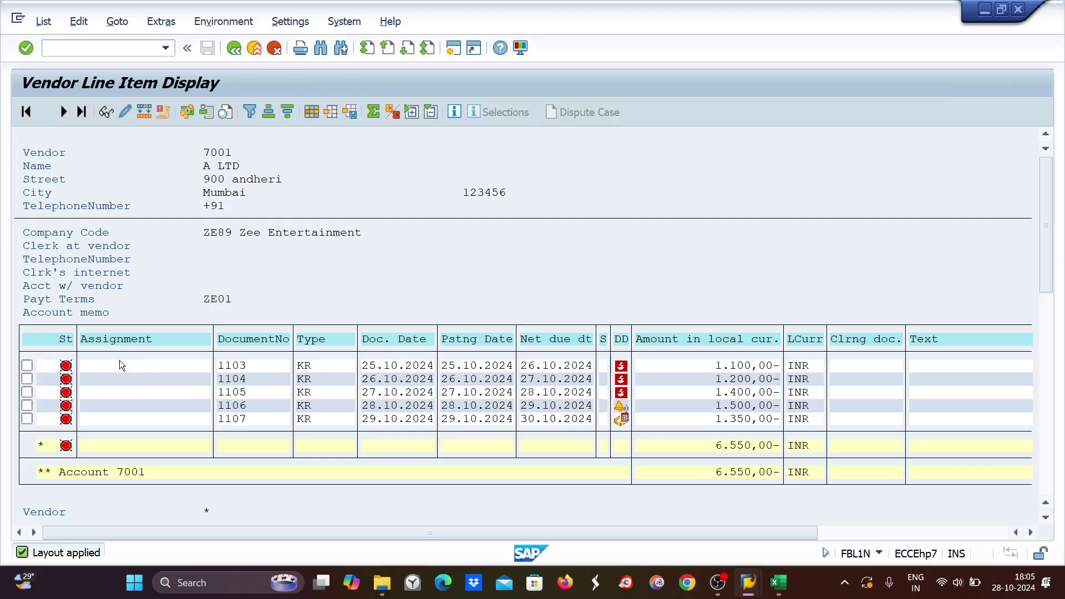
pyautogui.hotkey('alt', 'Tab')
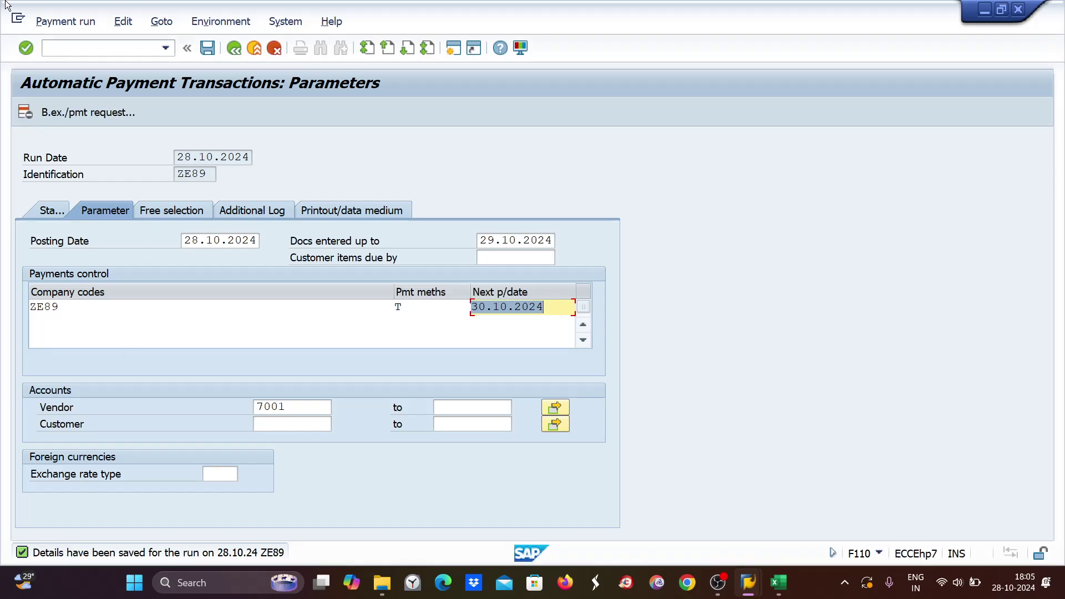
pyautogui.click(42, 212)
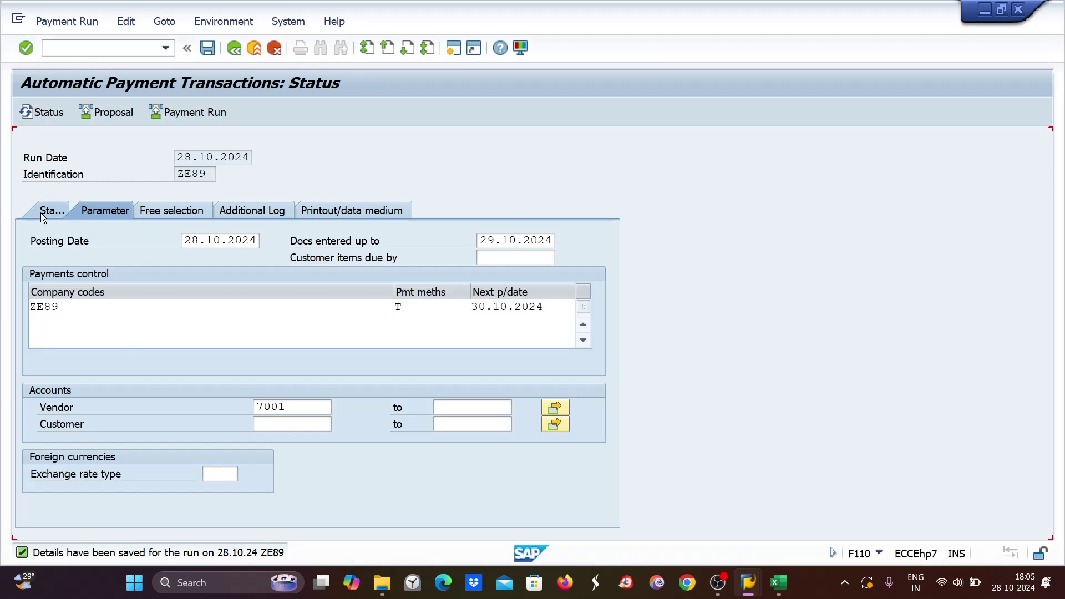
pyautogui.click(126, 21)
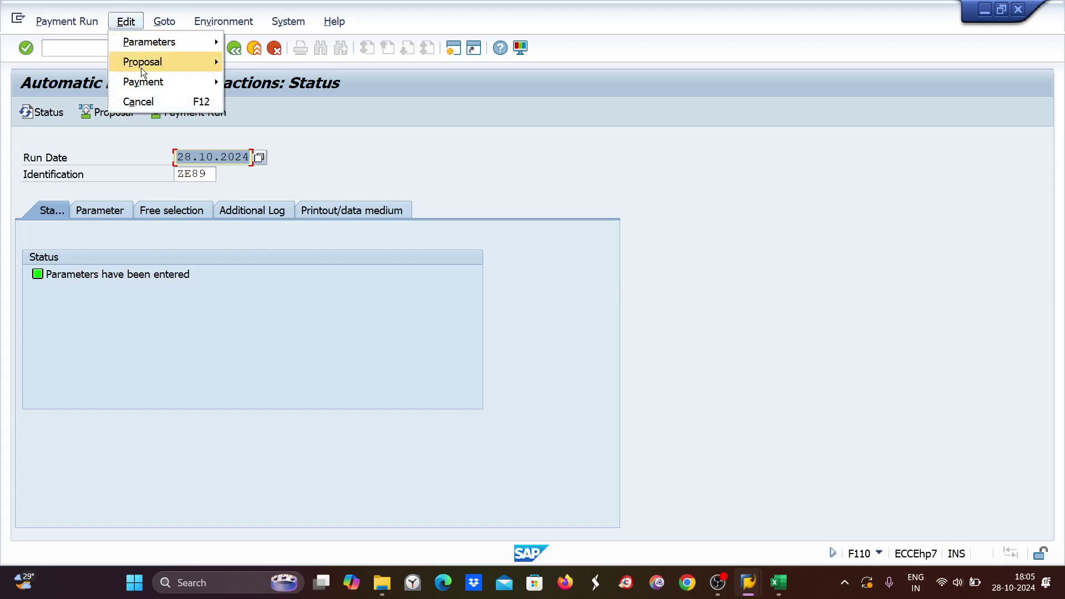
pyautogui.moveTo(148, 66)
pyautogui.click(637, 185)
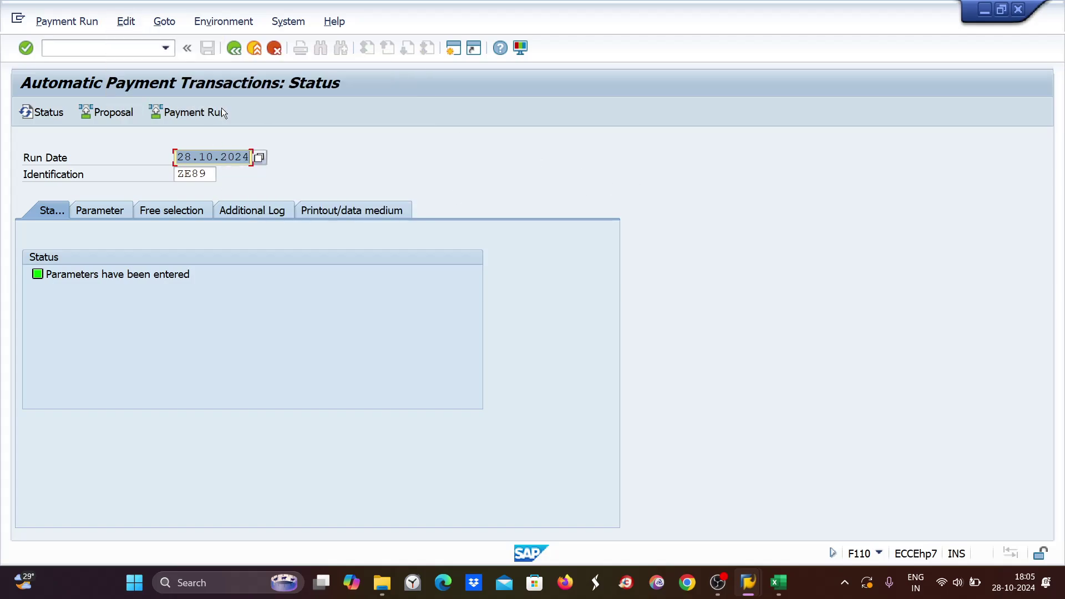
# Open the payment program customizing transaction FBZP in a new session.
pyautogui.click(452, 51)
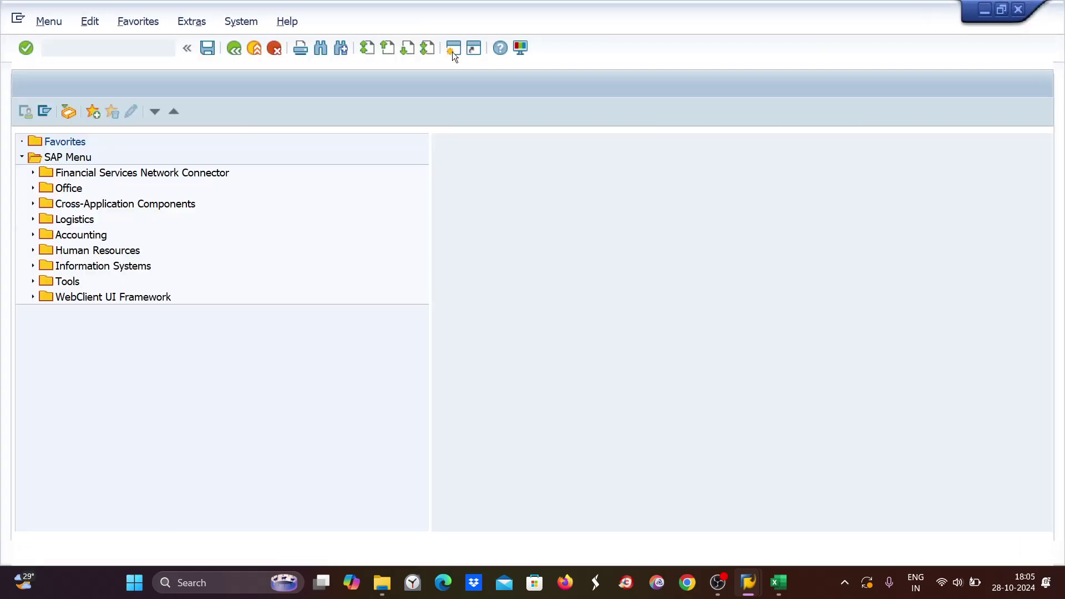
pyautogui.write('fbzp')
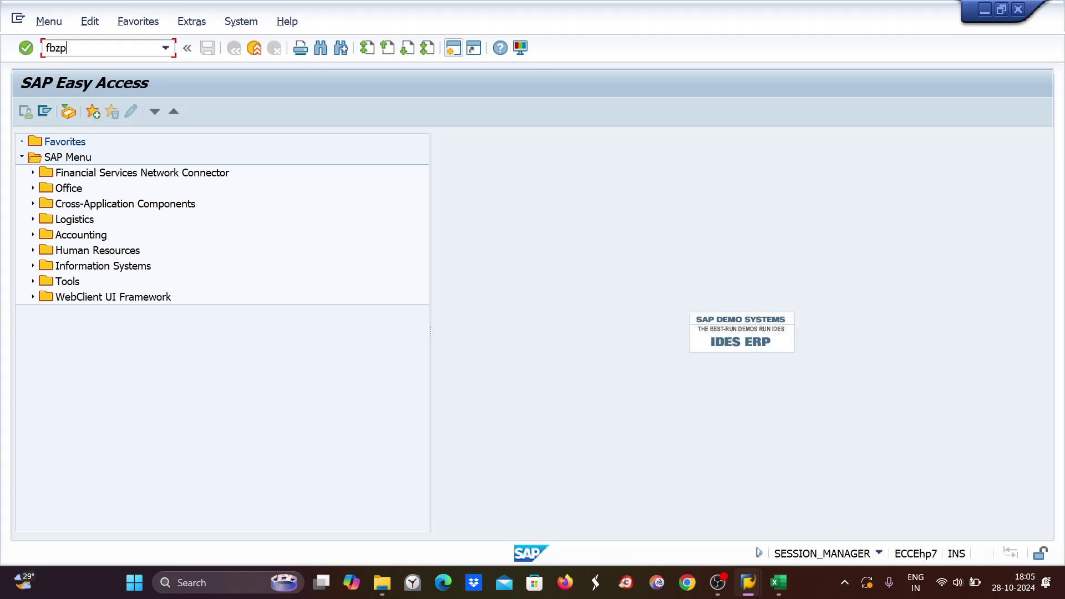
pyautogui.press('Return')
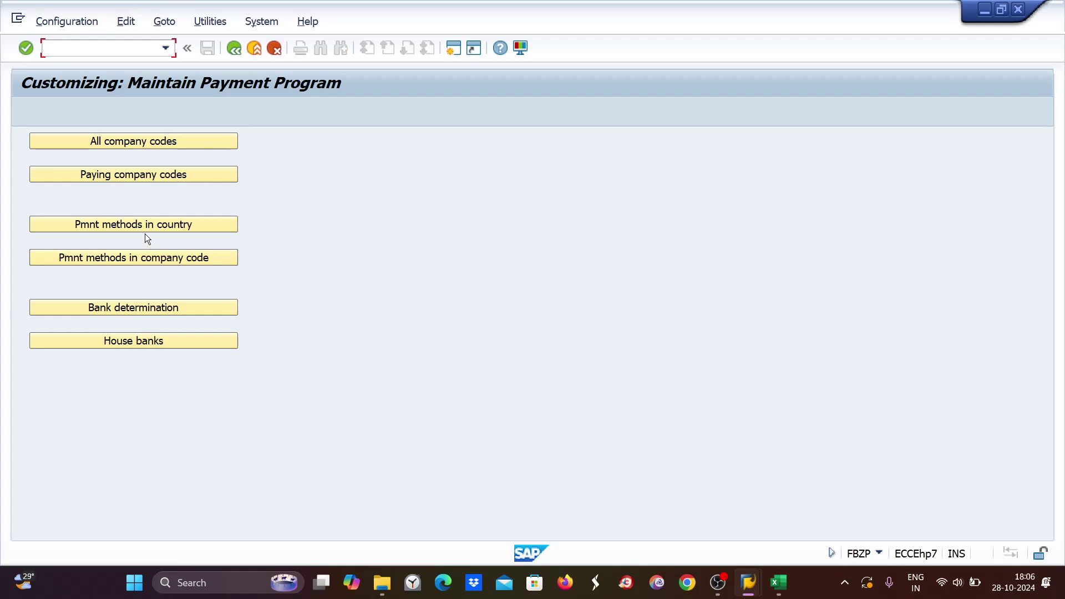
# Open the details of company code ZE89 in the settings for all company codes and go to the tolerance days for payable.
pyautogui.click(139, 144)
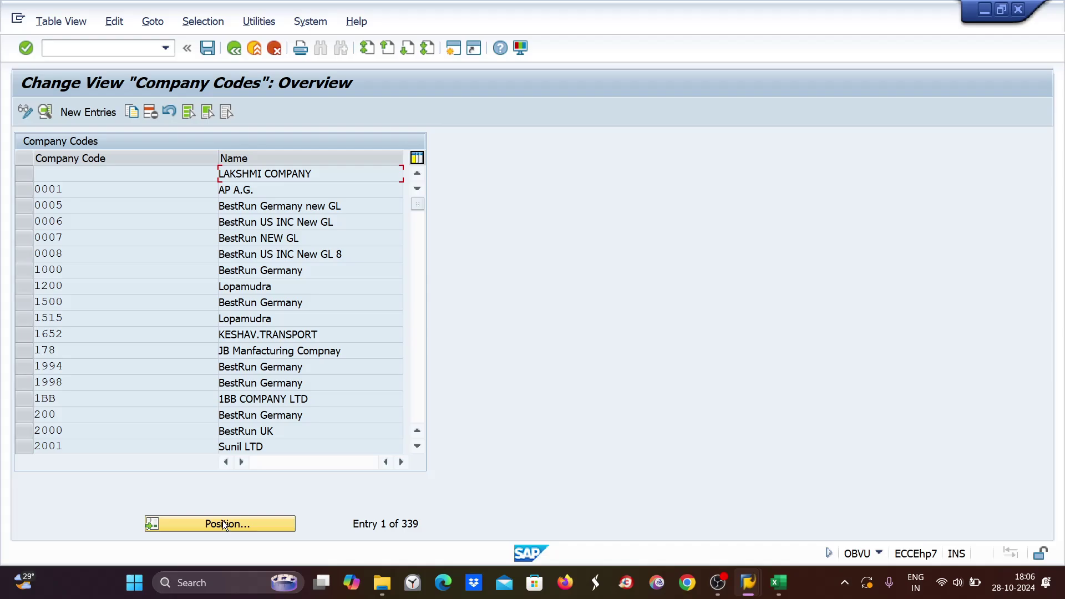
pyautogui.click(224, 524)
pyautogui.write('ze')
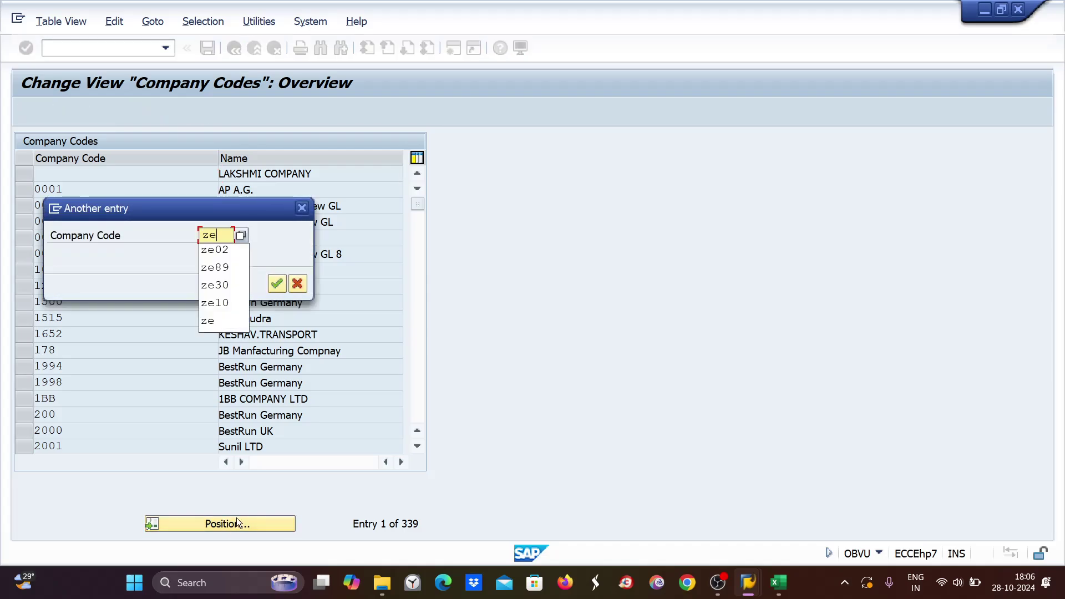
pyautogui.write('89')
pyautogui.press('Return')
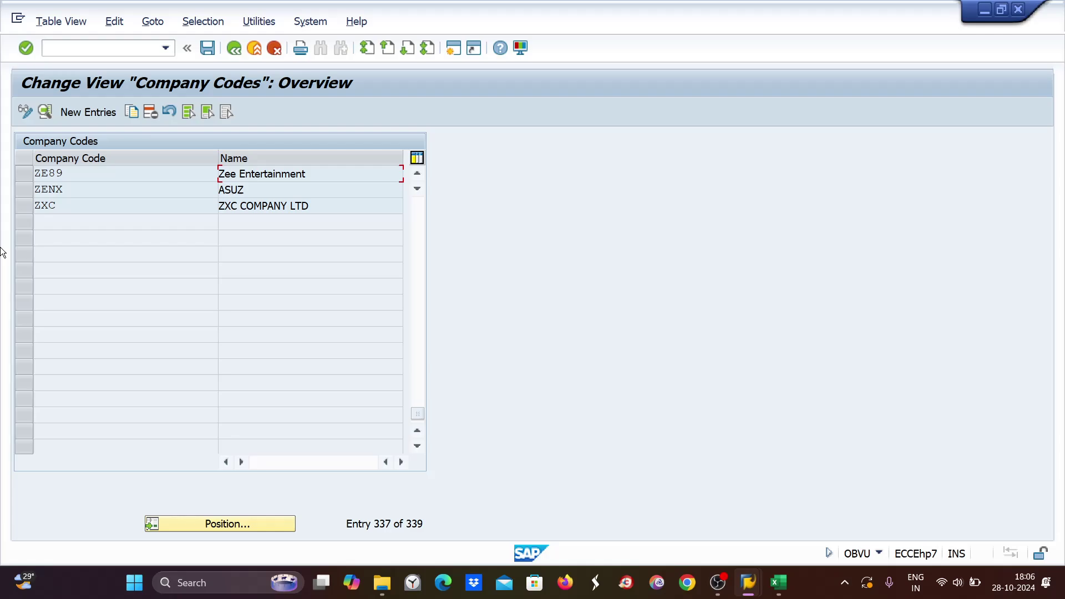
pyautogui.doubleClick(54, 179)
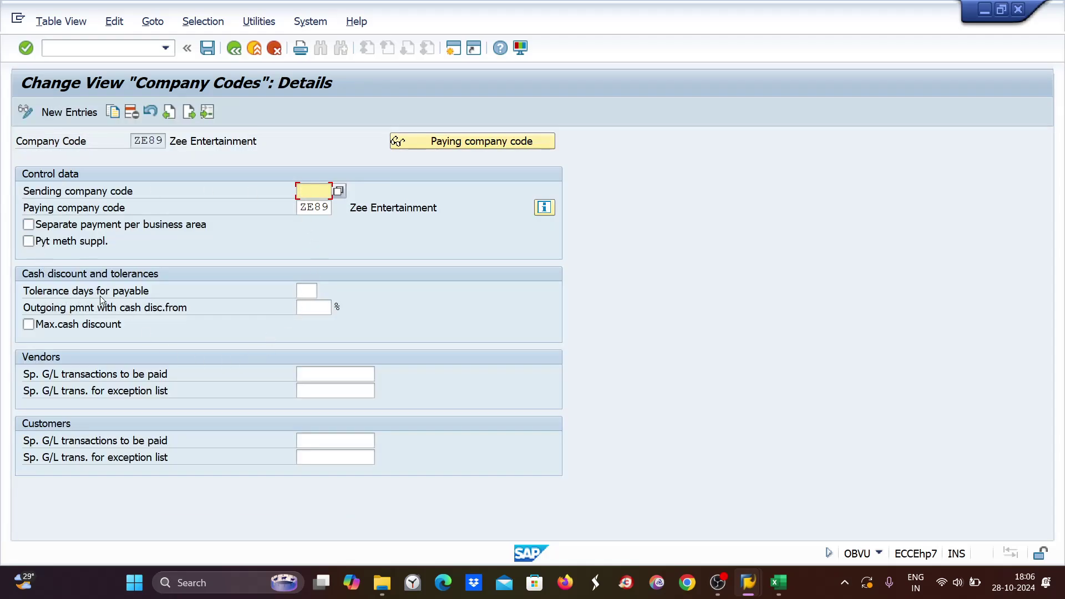
pyautogui.click(314, 290)
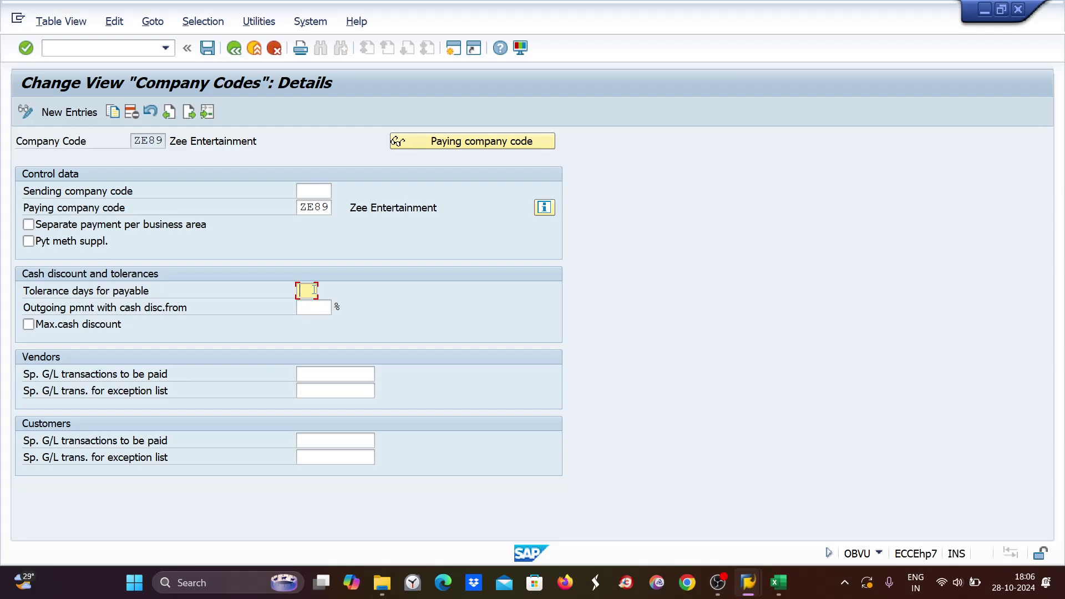
# Switch to the Excel workbook and clear all example entries below the next payment date heading in columns A to C.
pyautogui.click(779, 582)
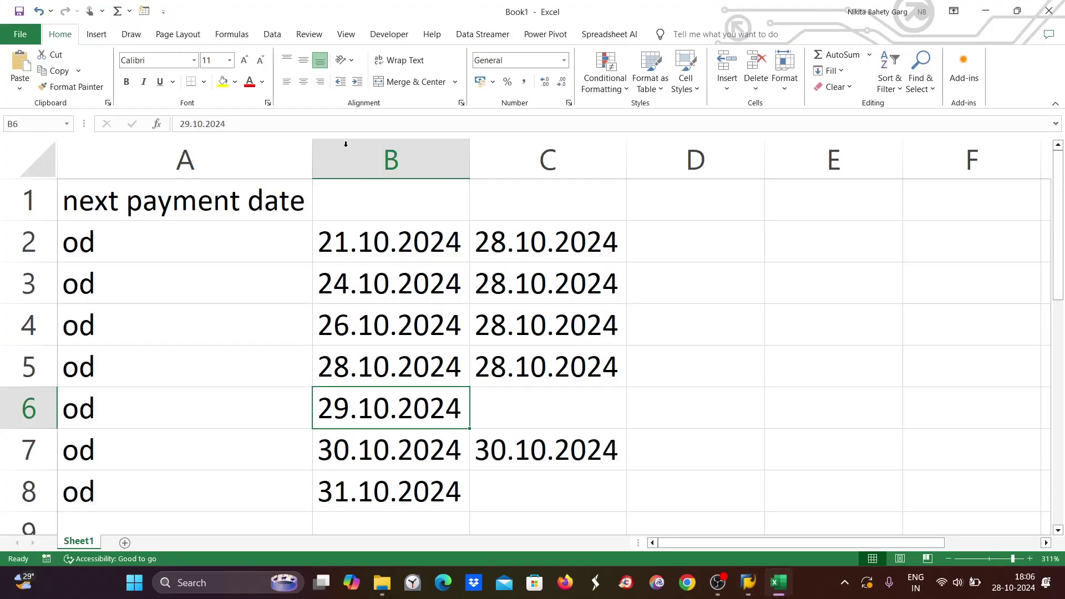
pyautogui.moveTo(85, 240); pyautogui.dragTo(554, 516)
pyautogui.press('Delete')
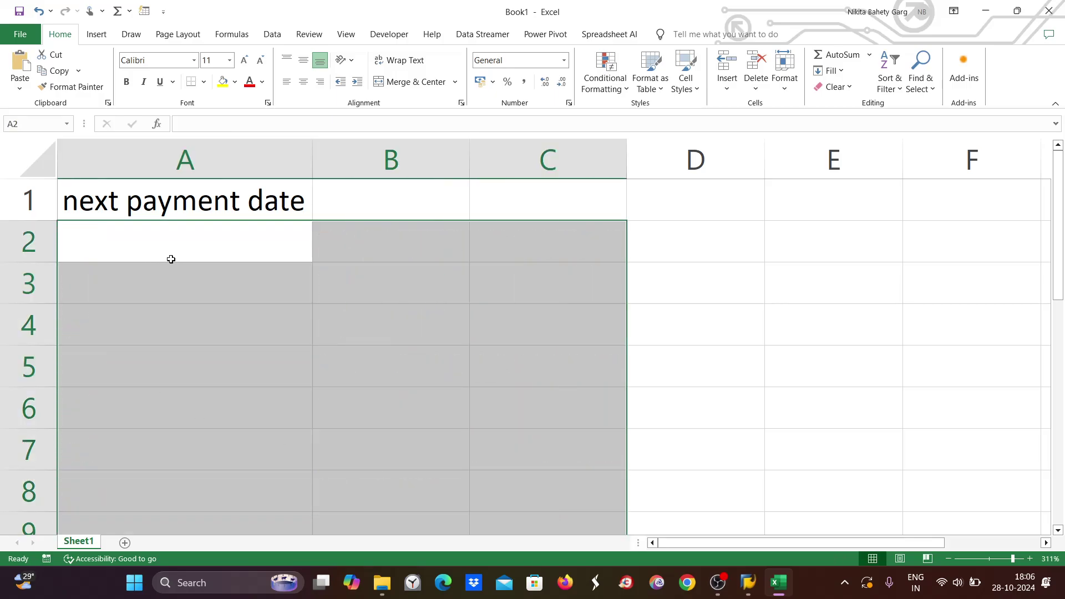
# Enter 21.10.2024 in cell A2 under the next payment date heading.
pyautogui.doubleClick(170, 239)
pyautogui.write('21')
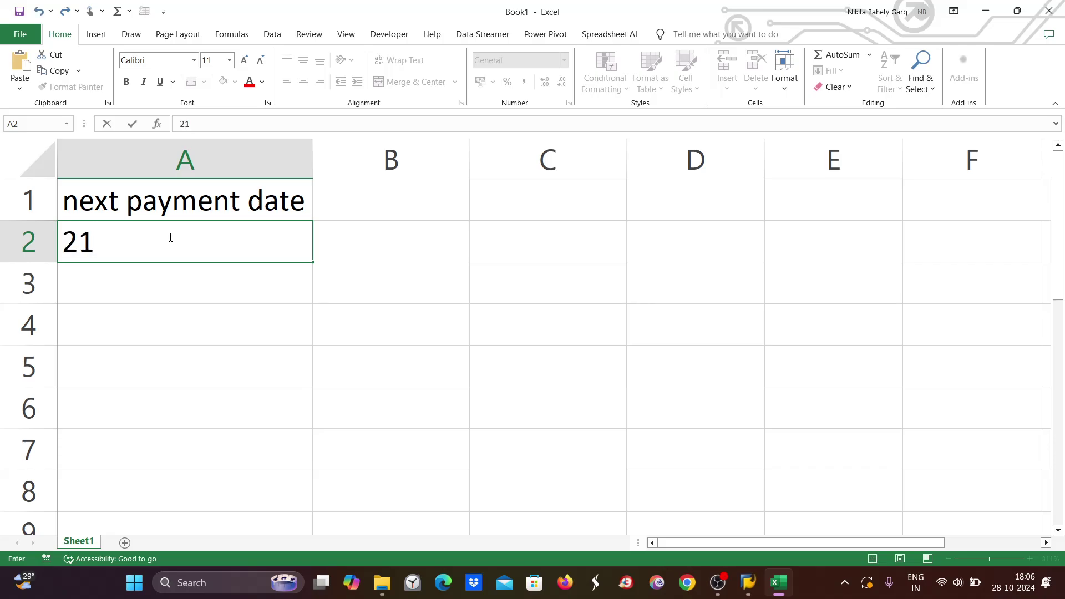
pyautogui.write('.0')
pyautogui.press('BackSpace')
pyautogui.write('10.202')
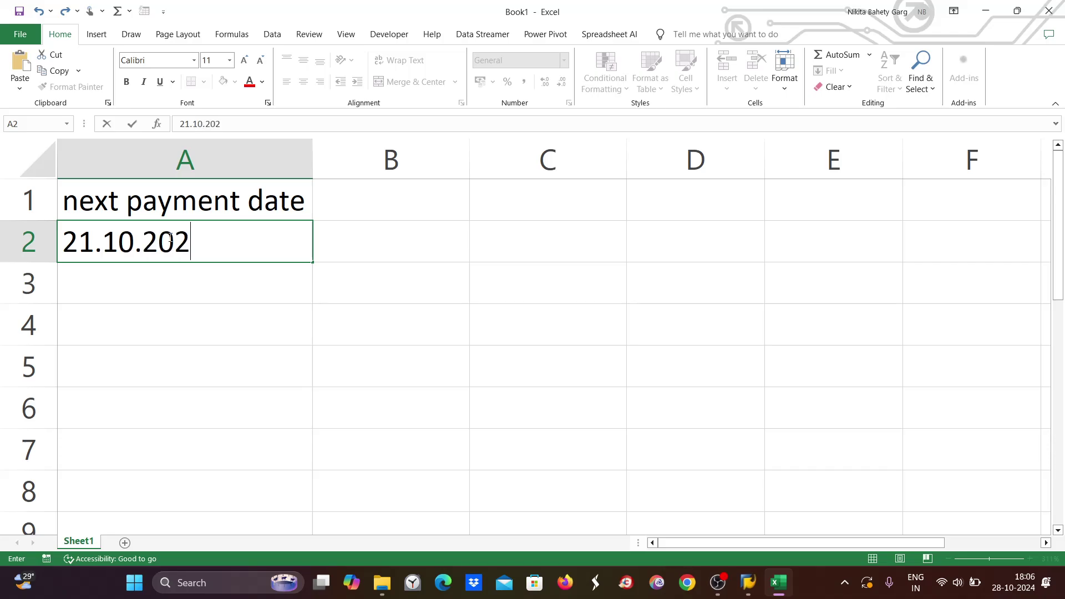
pyautogui.write('4')
pyautogui.press('Tab')
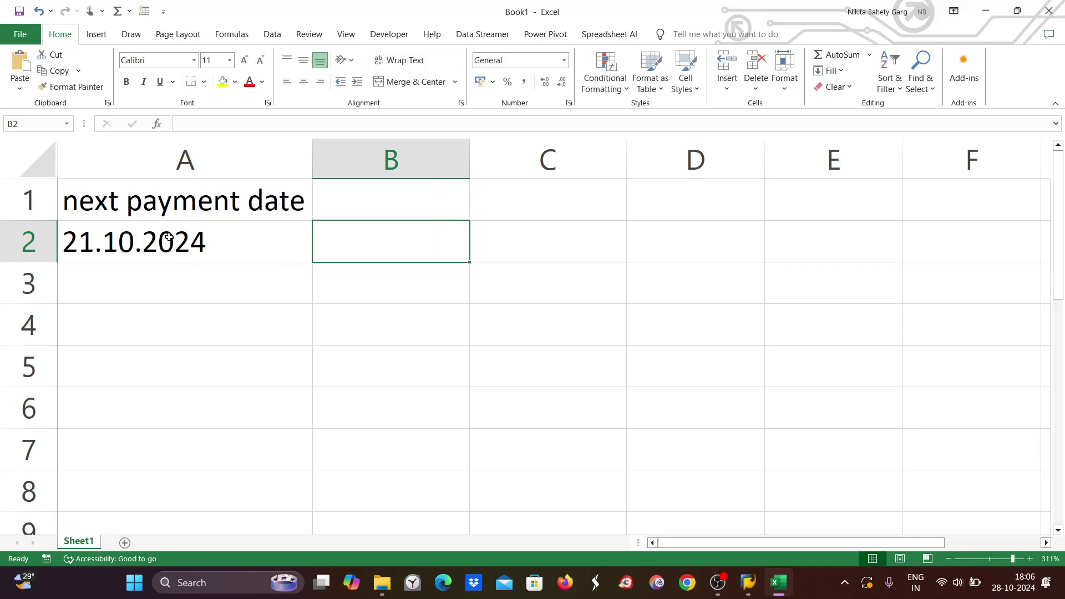
# Enter 22.10.2024 in cell B2, beside the next payment date entry.
pyautogui.write('23')
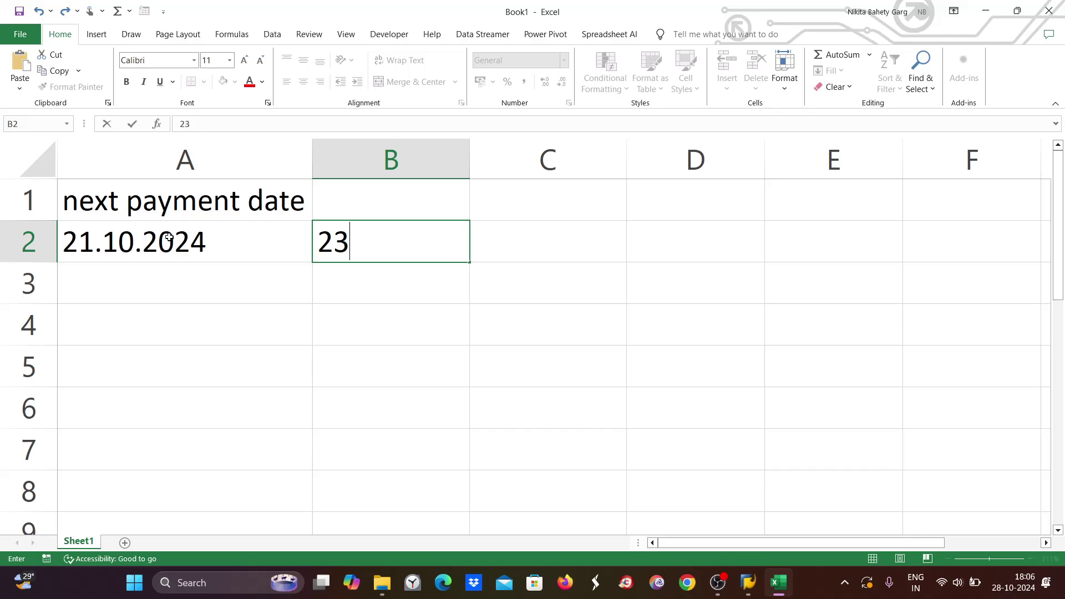
pyautogui.press('BackSpace')
pyautogui.write('2')
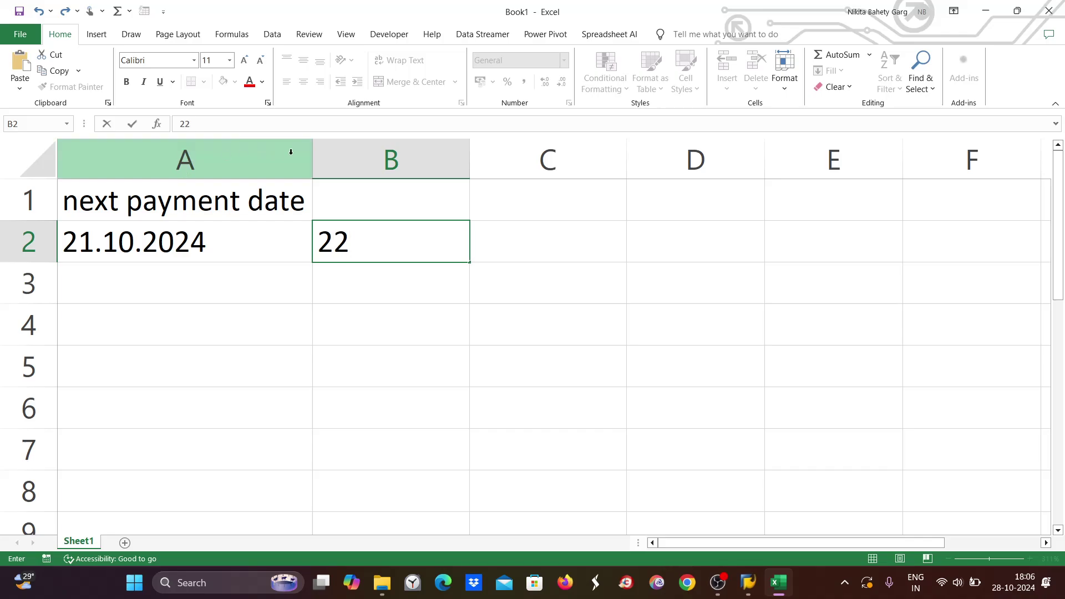
pyautogui.click(328, 405)
pyautogui.click(396, 247)
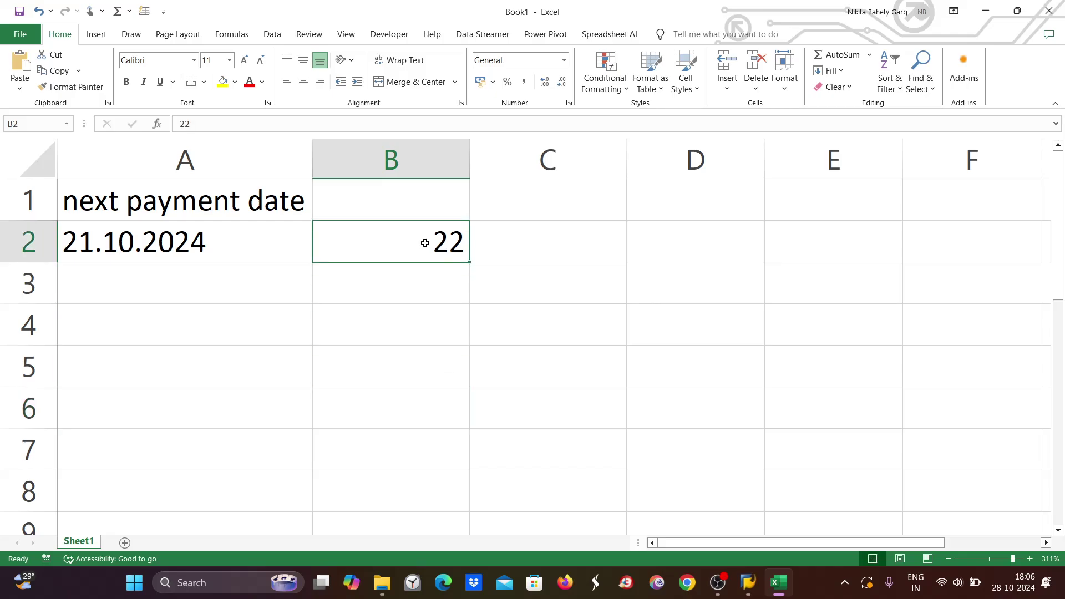
pyautogui.doubleClick(464, 242)
pyautogui.write('.')
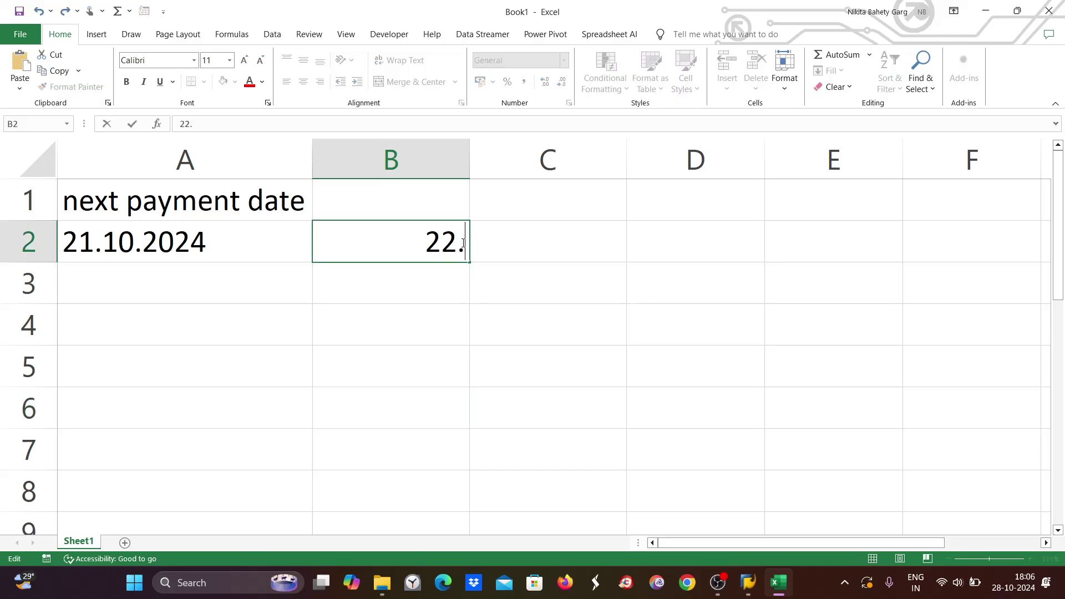
pyautogui.write('10.2024')
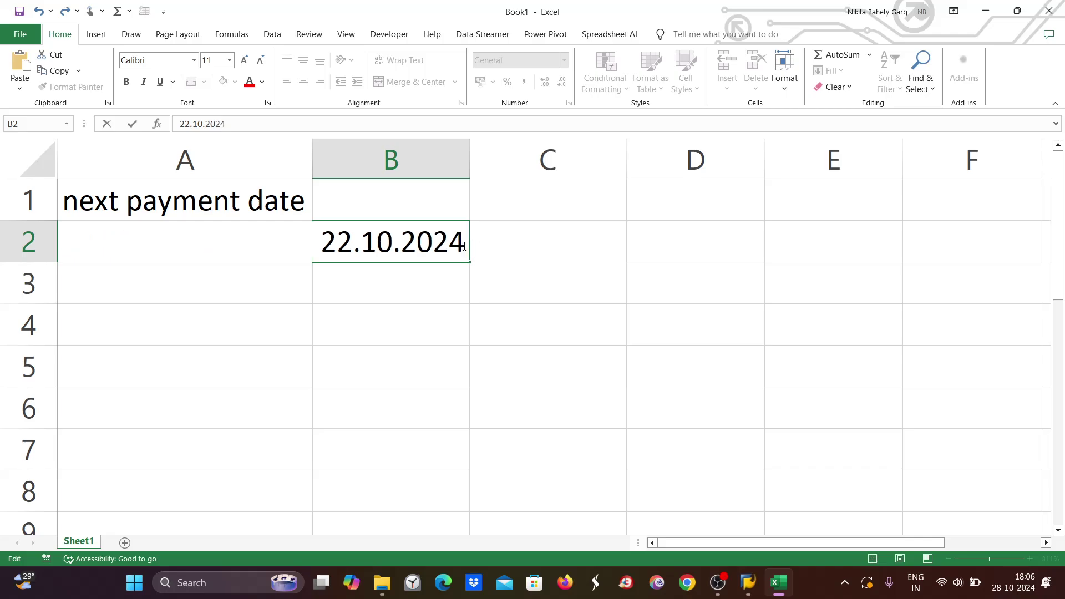
pyautogui.click(464, 373)
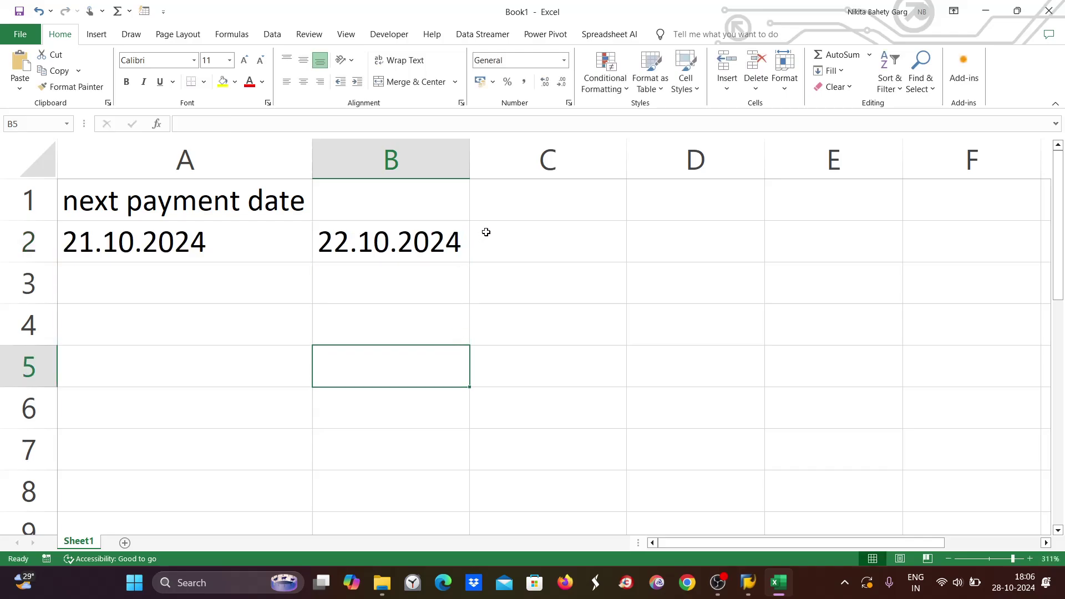
# Add the heading "2 grace days" in cell C1 and enter 24.10.2024 below it in cell C2.
pyautogui.doubleClick(518, 236)
pyautogui.doubleClick(499, 200)
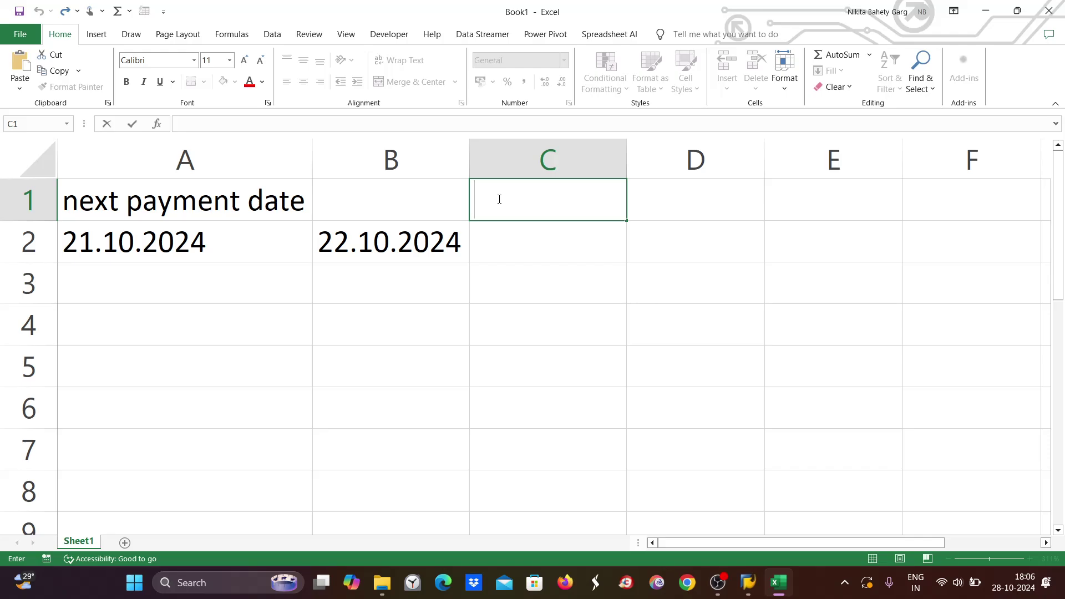
pyautogui.write('2 grace days')
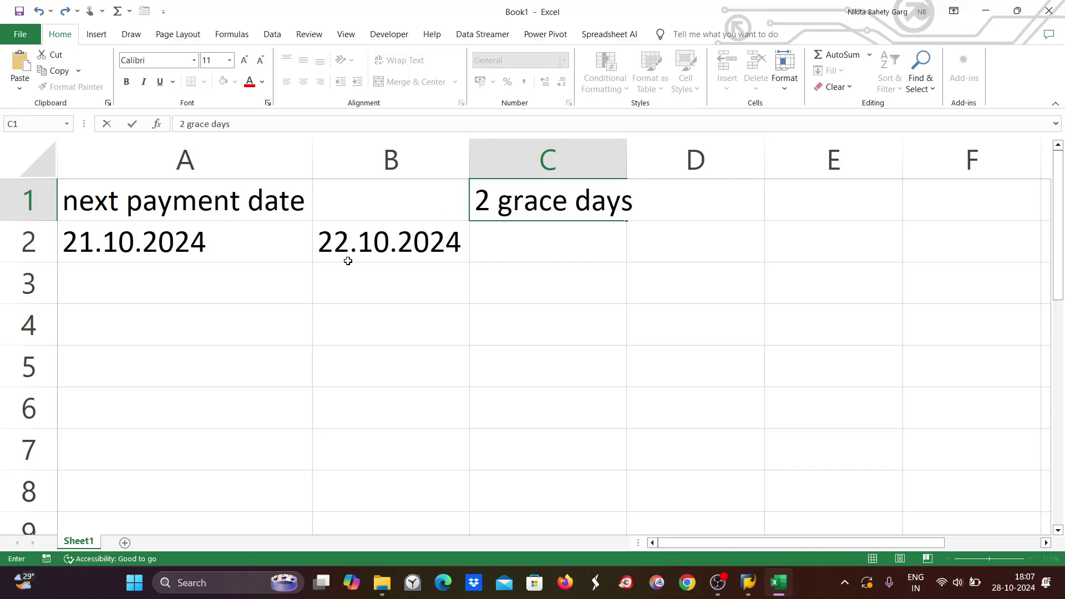
pyautogui.click(525, 257)
pyautogui.doubleClick(526, 241)
pyautogui.write('24.')
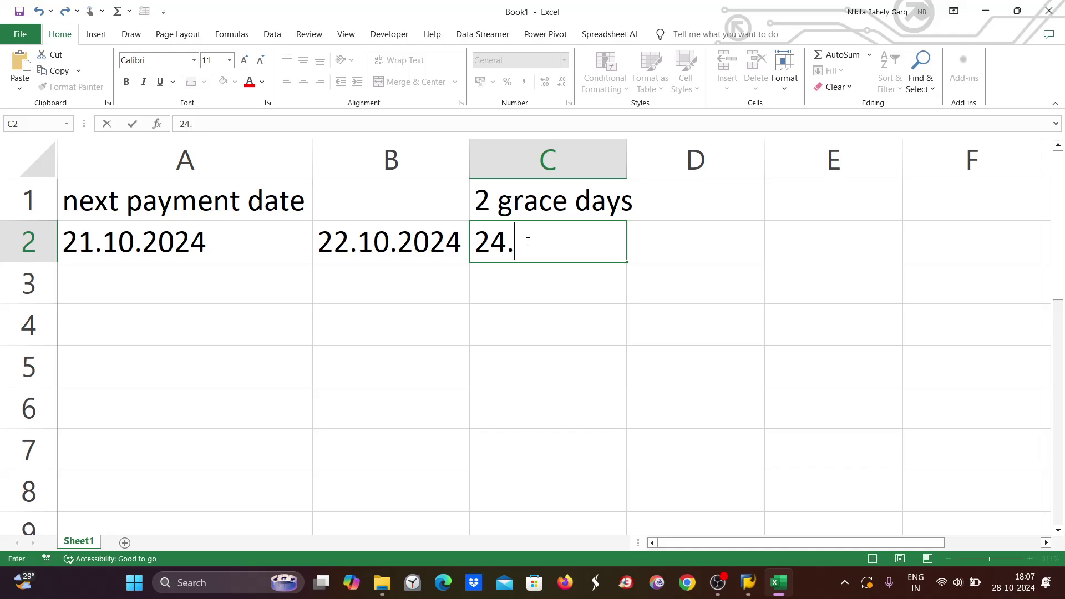
pyautogui.write('10.2024')
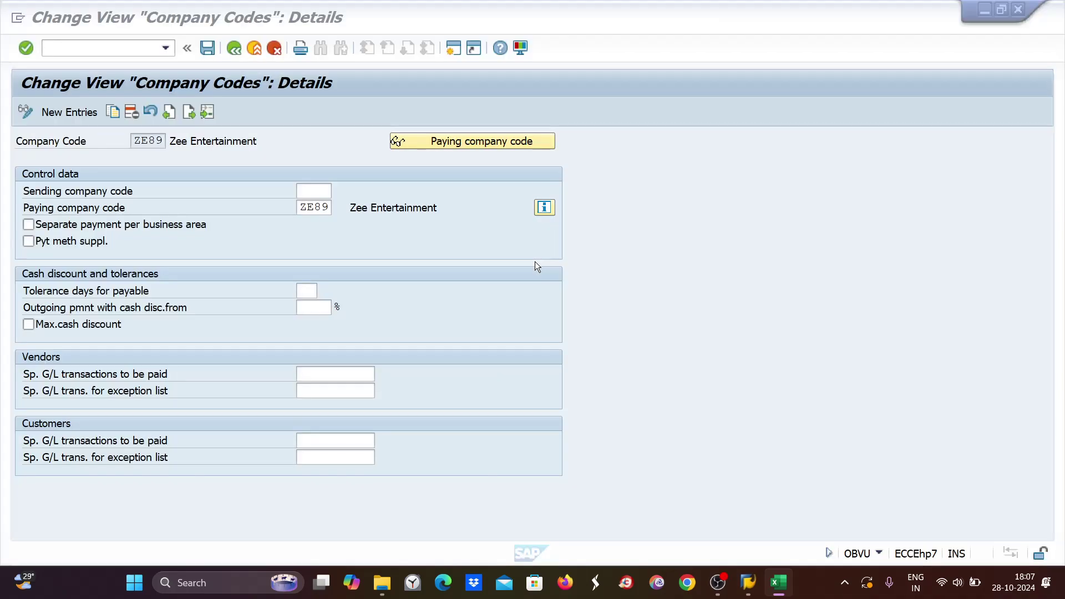
# Set the tolerance days for payable of company code ZE89 to 2 in SAP and save the settings.
pyautogui.click(535, 261)
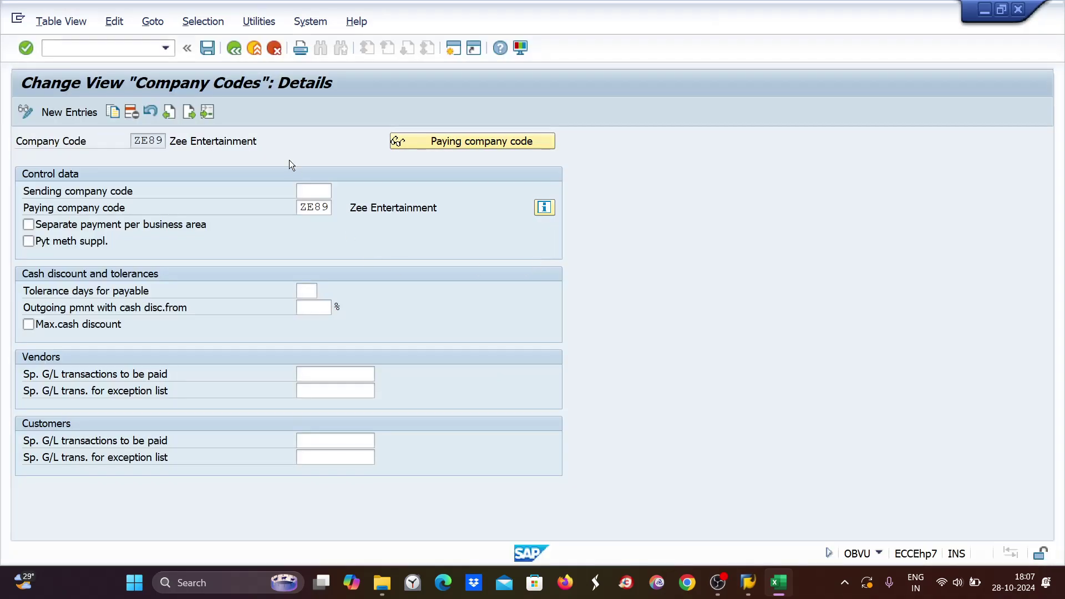
pyautogui.click(313, 190)
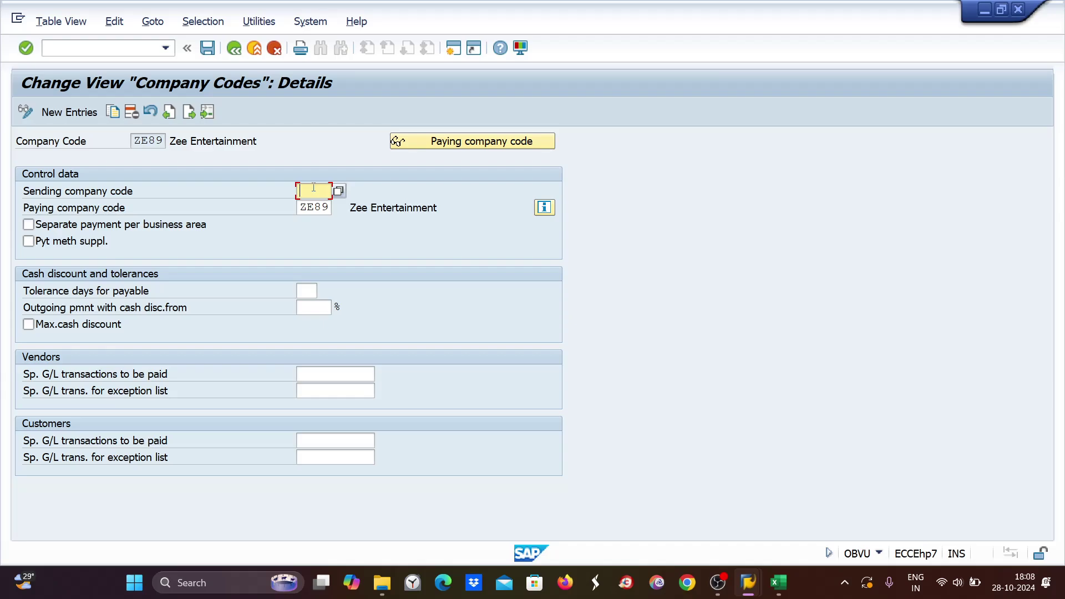
pyautogui.write('2')
pyautogui.press('BackSpace')
pyautogui.click(307, 289)
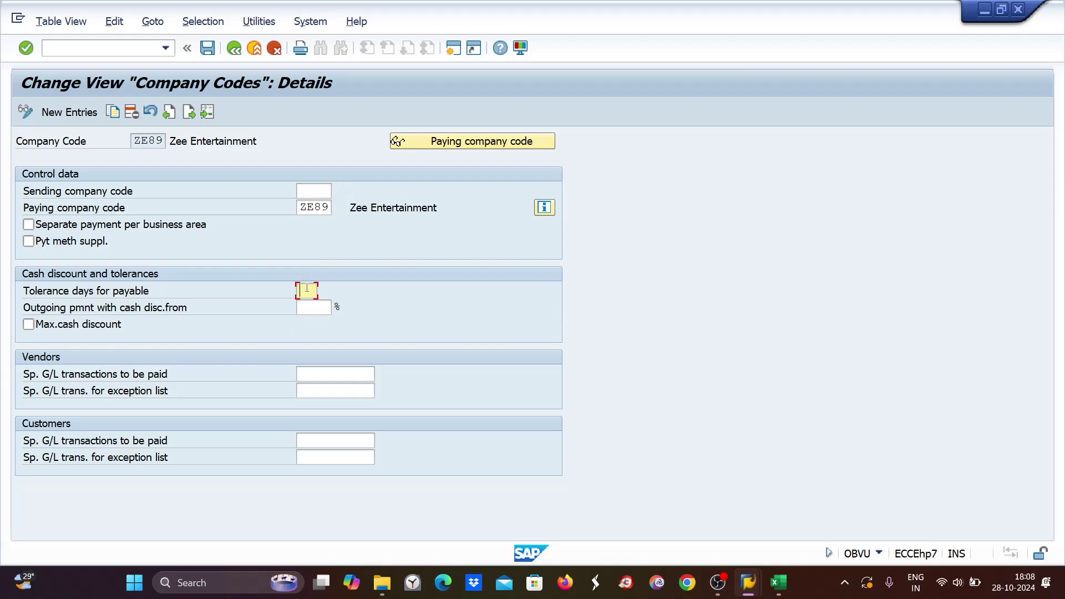
pyautogui.write('2')
pyautogui.hotkey('ctrl', 's')
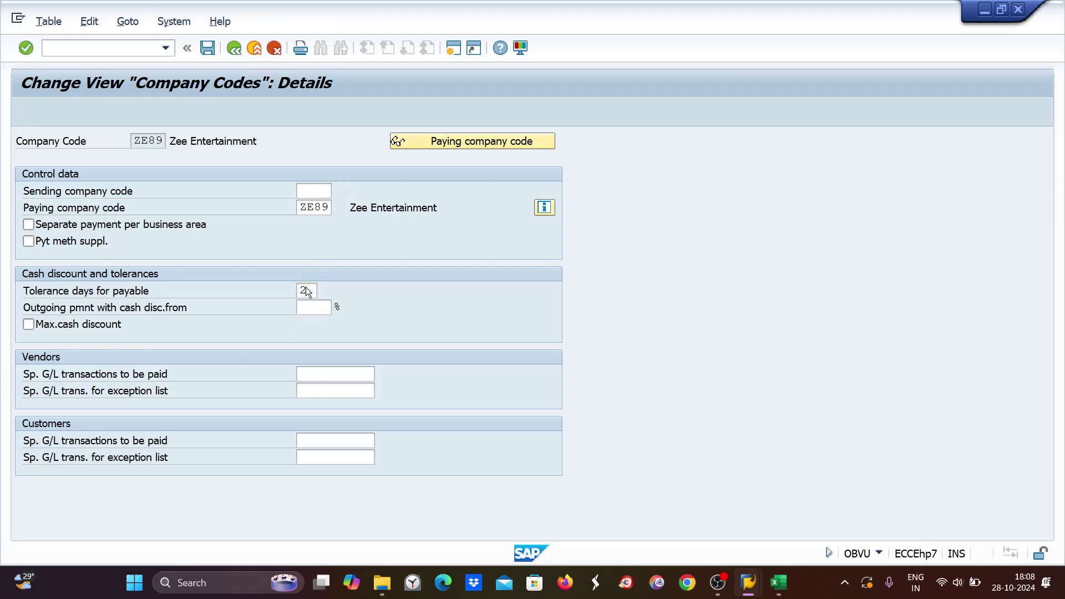
pyautogui.press('Return')
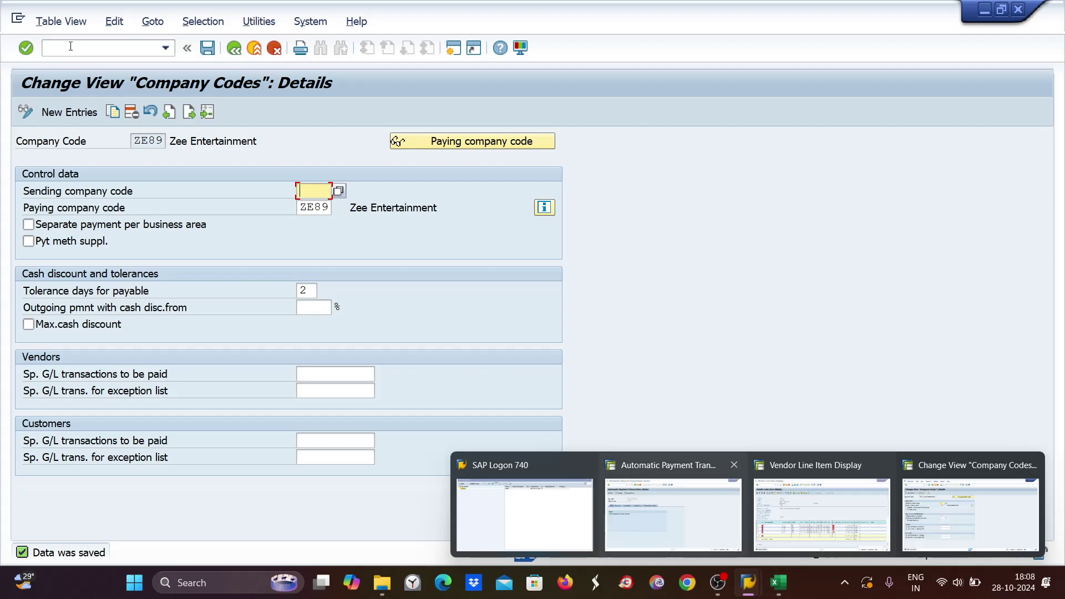
# View the vendor line items, switch to the vendor invoice session and open transaction FBZP there.
pyautogui.click(877, 506)
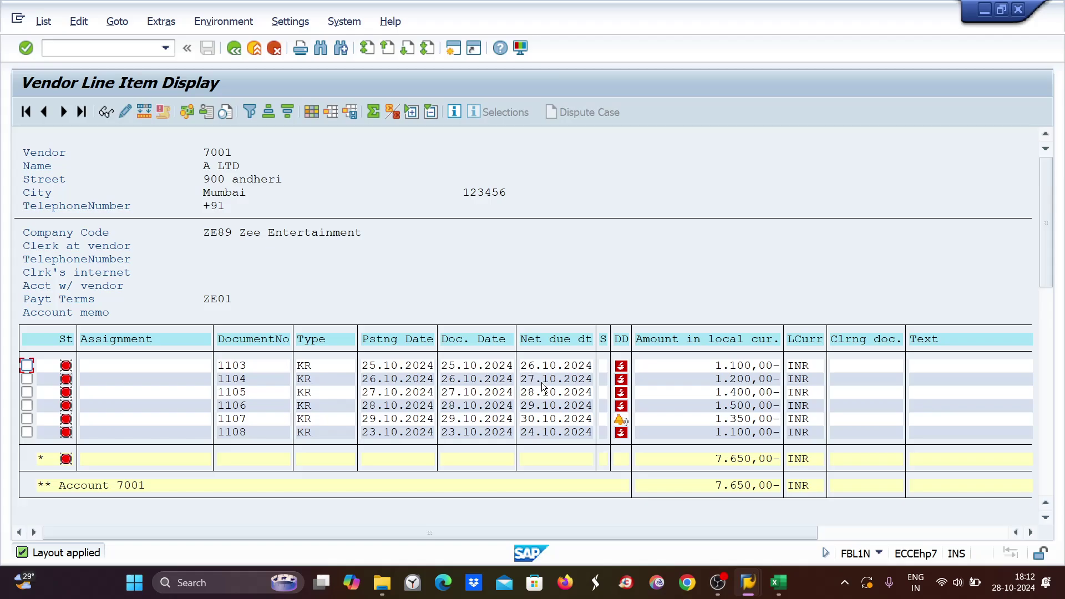
pyautogui.moveTo(748, 587)
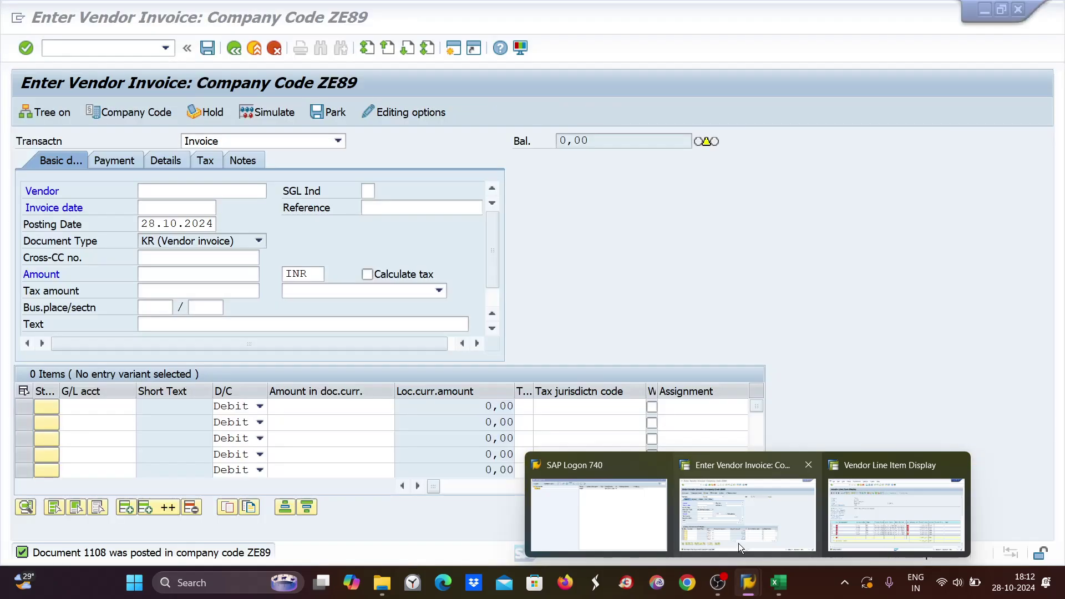
pyautogui.click(735, 532)
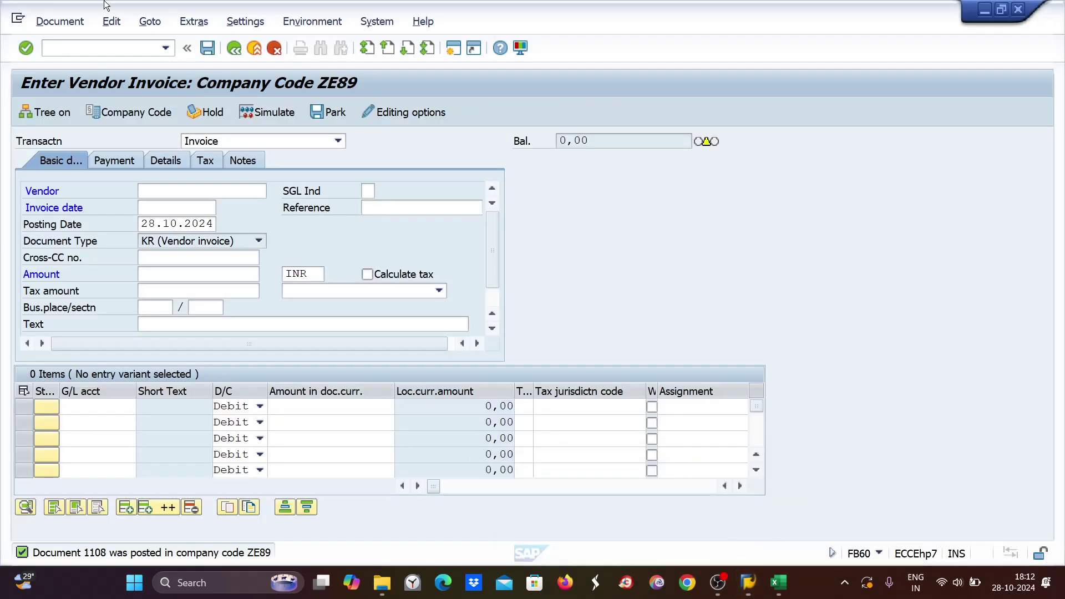
pyautogui.click(59, 48)
pyautogui.write('/nfb60')
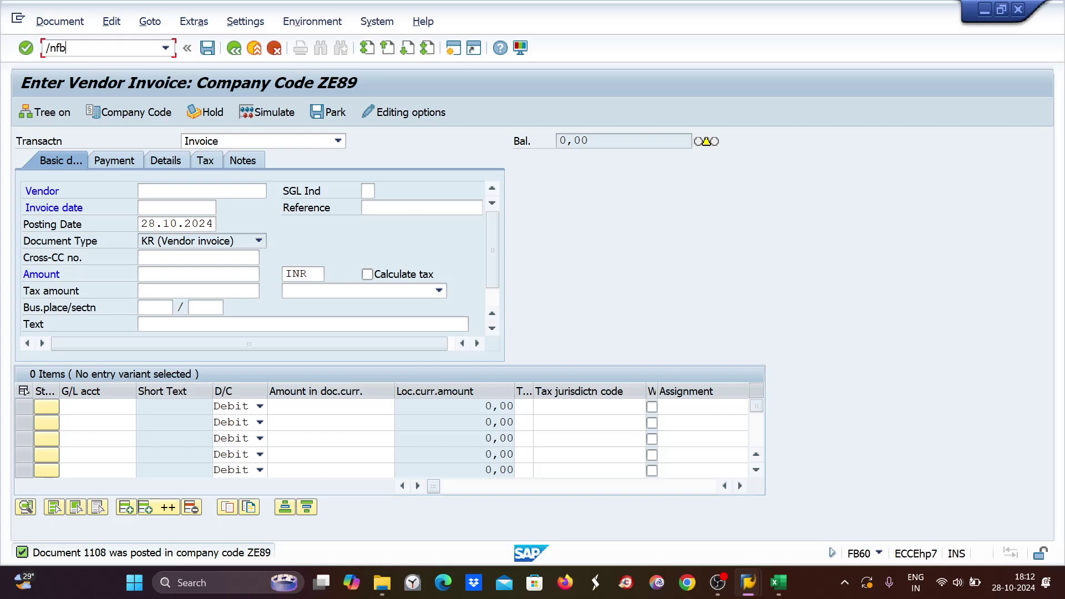
pyautogui.press('Return')
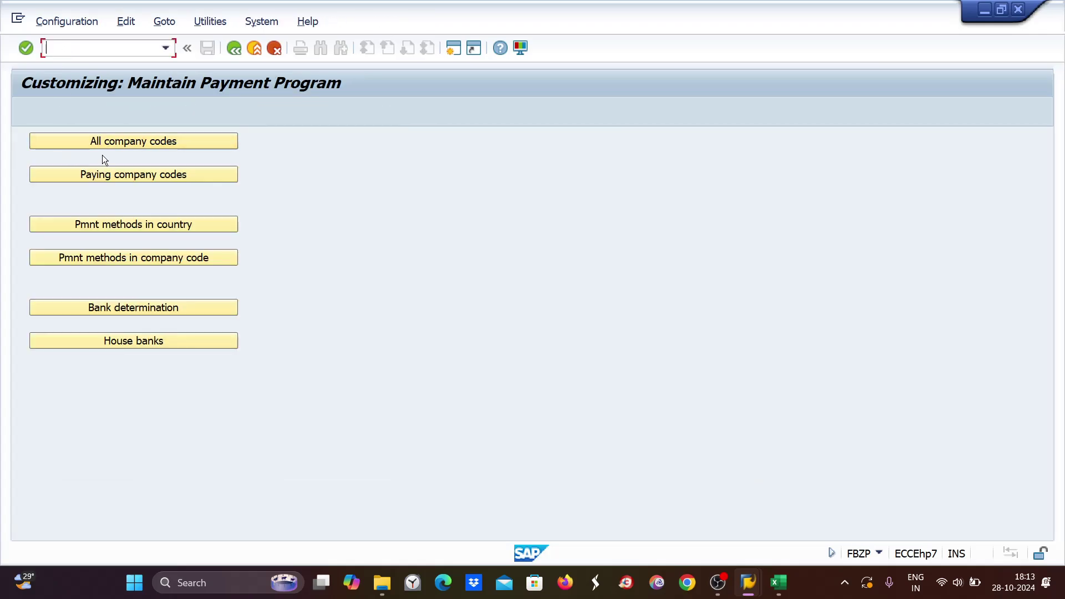
# Display the details of company code ZE89 under all company codes and check its tolerance days for payable.
pyautogui.click(116, 144)
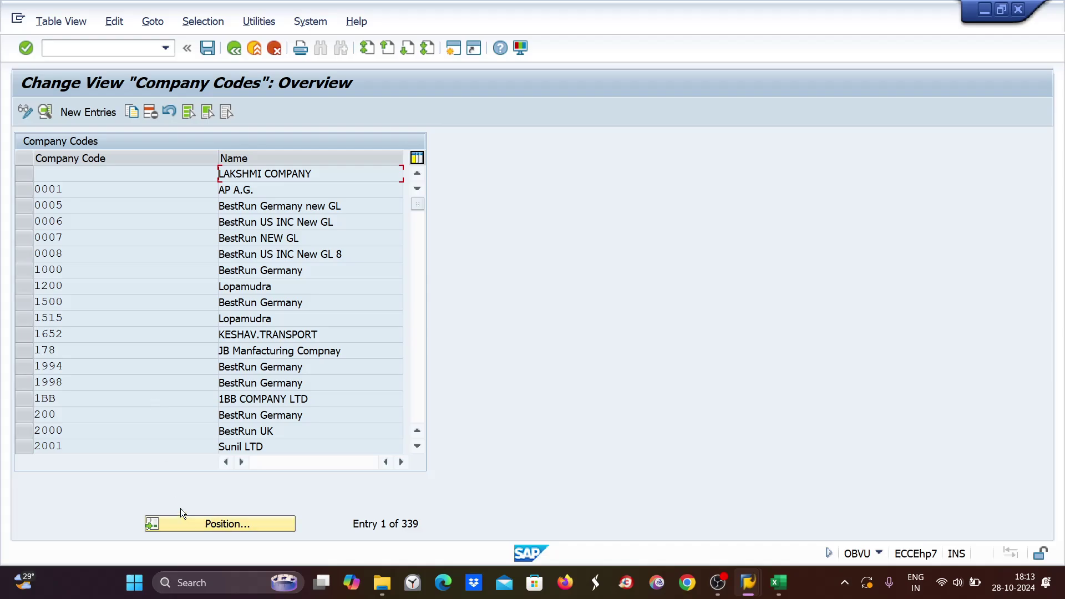
pyautogui.click(214, 523)
pyautogui.write('ze')
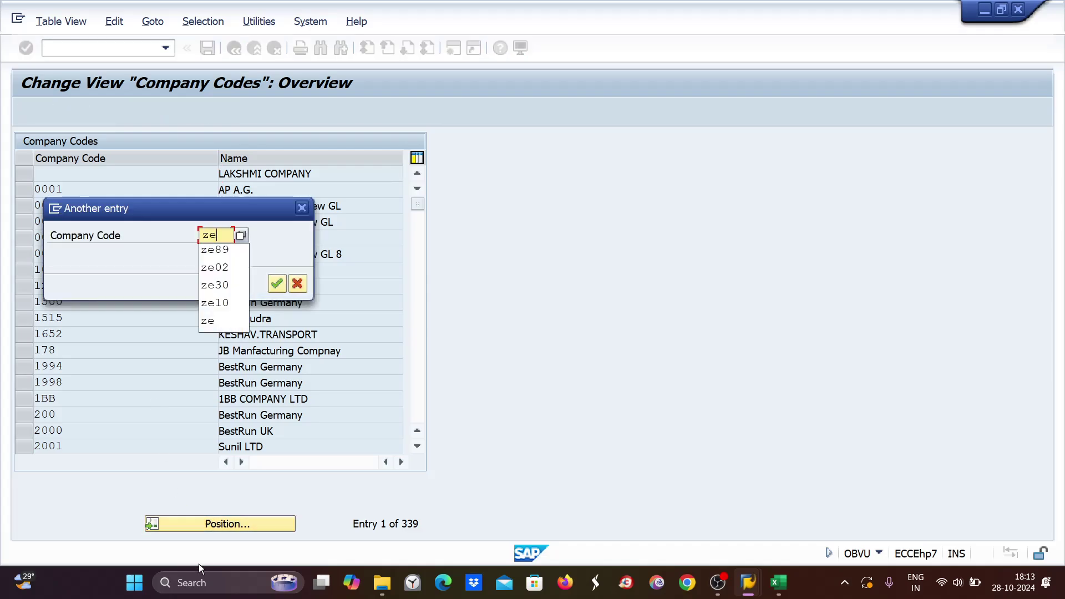
pyautogui.write('89')
pyautogui.press('Return')
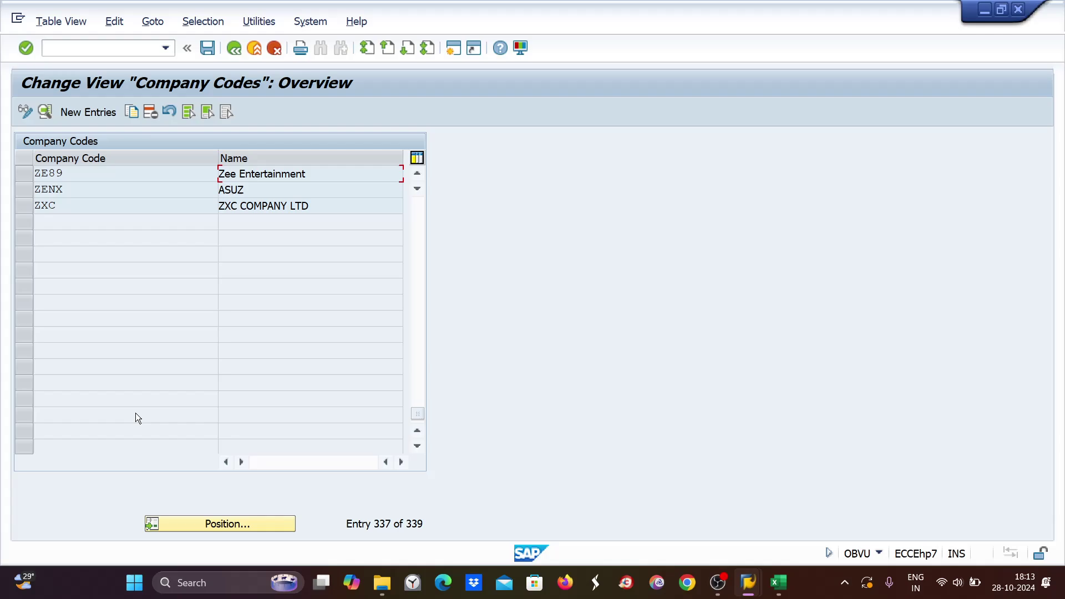
pyautogui.doubleClick(55, 173)
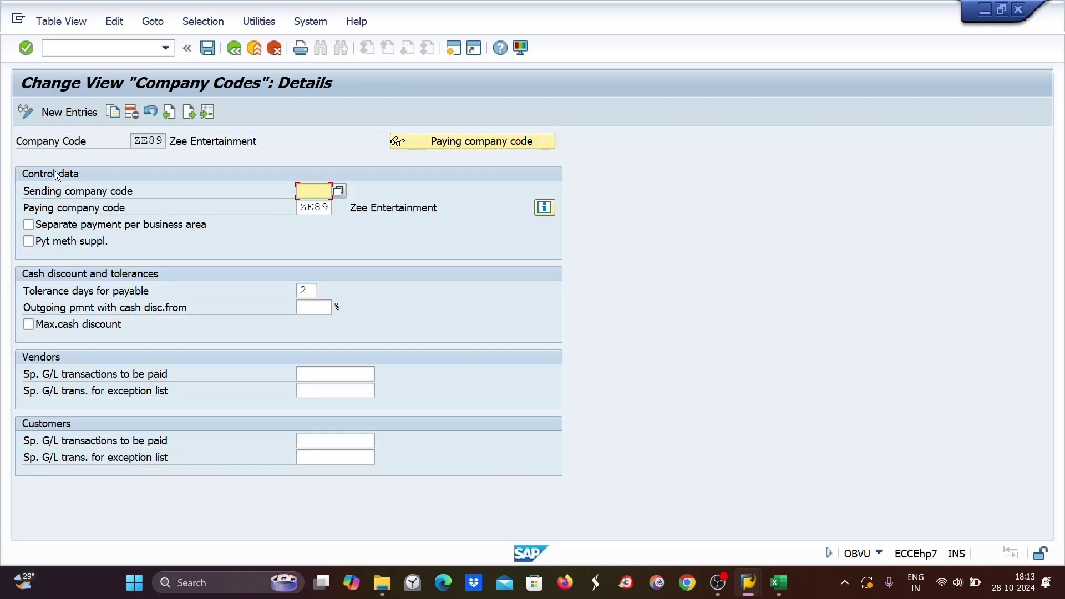
pyautogui.doubleClick(309, 292)
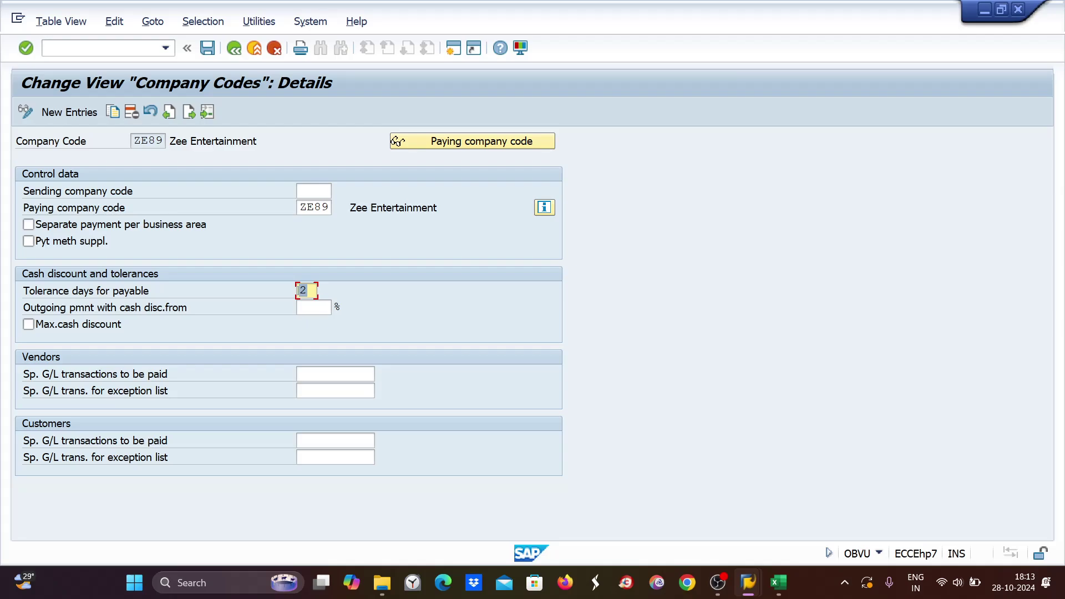
# Switch to the vendor line item session and open the outgoing payment transaction F-53 in it.
pyautogui.moveTo(747, 582)
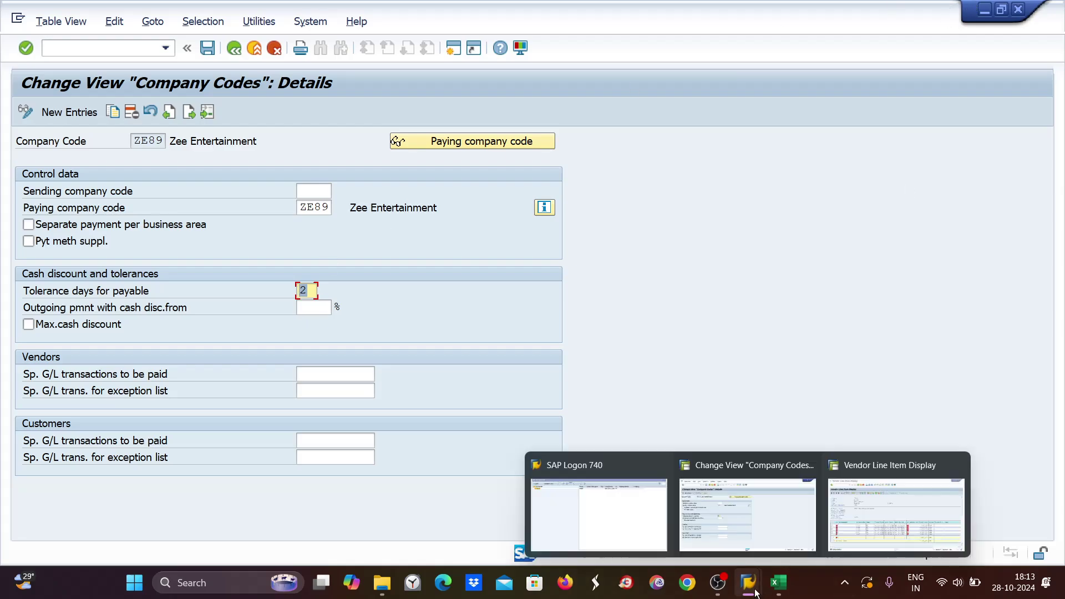
pyautogui.click(904, 496)
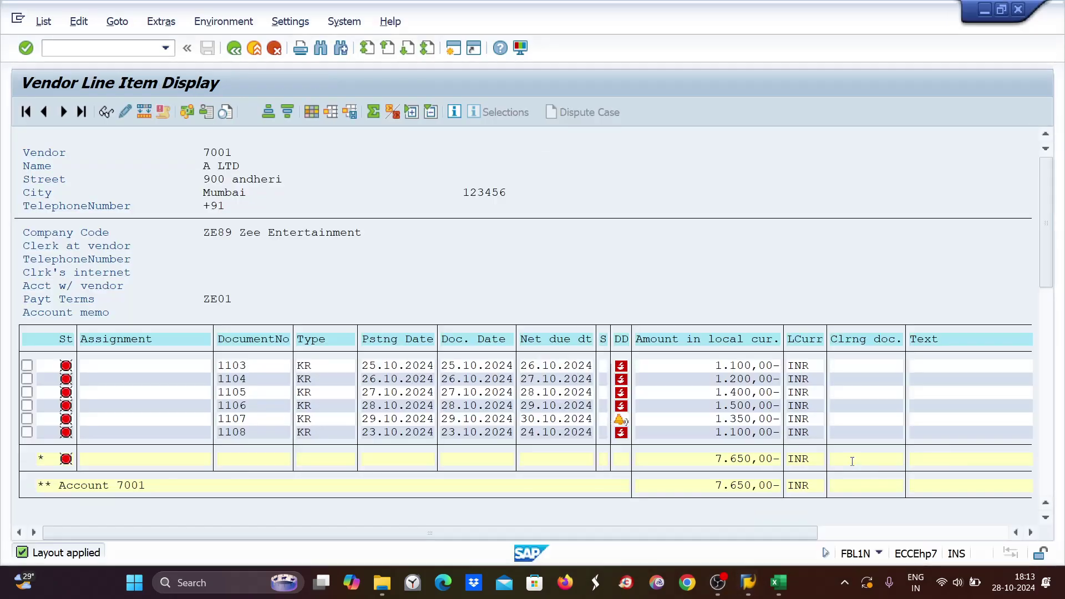
pyautogui.click(55, 49)
pyautogui.write('/nf')
pyautogui.write('b03')
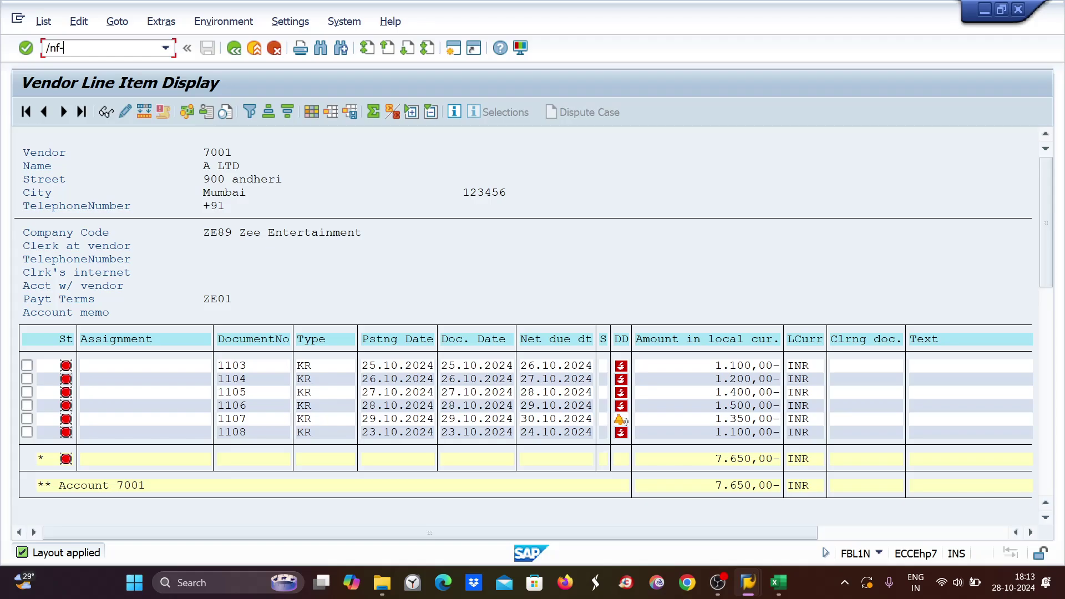
pyautogui.press('Return')
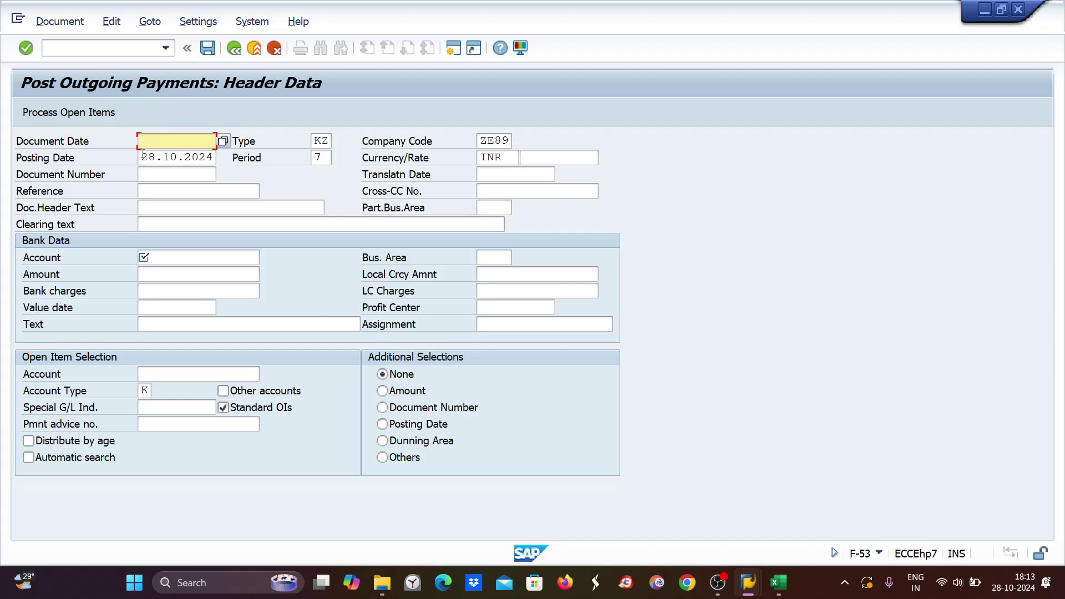
# Set the payment's document date to 28.10.2024 and enter the bank G/L account with an amount of 1.
pyautogui.moveTo(141, 157); pyautogui.dragTo(213, 157)
pyautogui.hotkey('ctrl', 'c')
pyautogui.click(166, 144)
pyautogui.hotkey('ctrl', 'v')
pyautogui.click(160, 260)
pyautogui.write('1000')
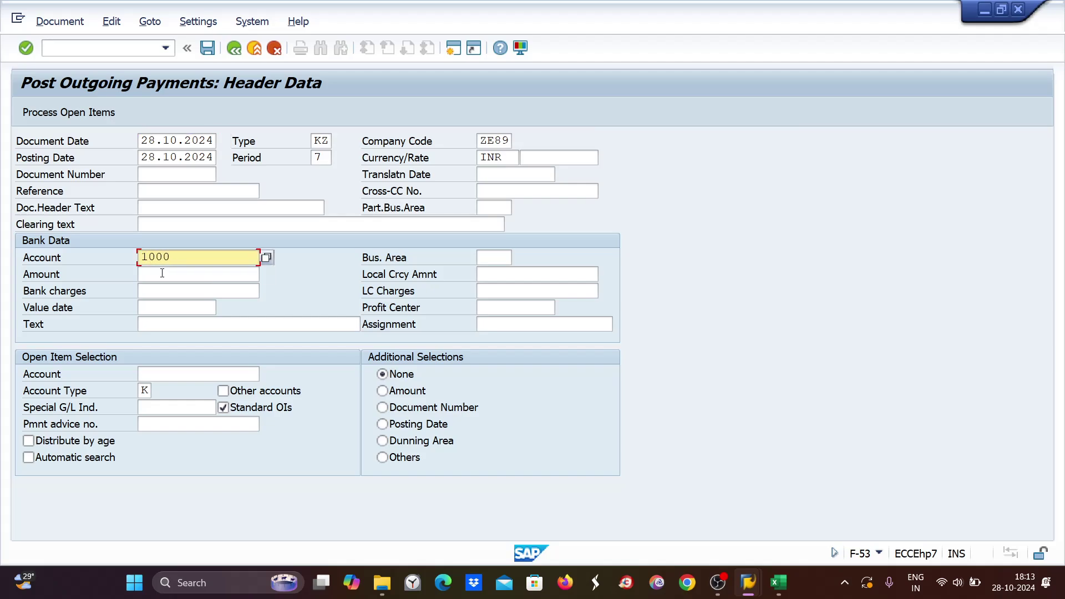
pyautogui.click(162, 273)
pyautogui.write('1')
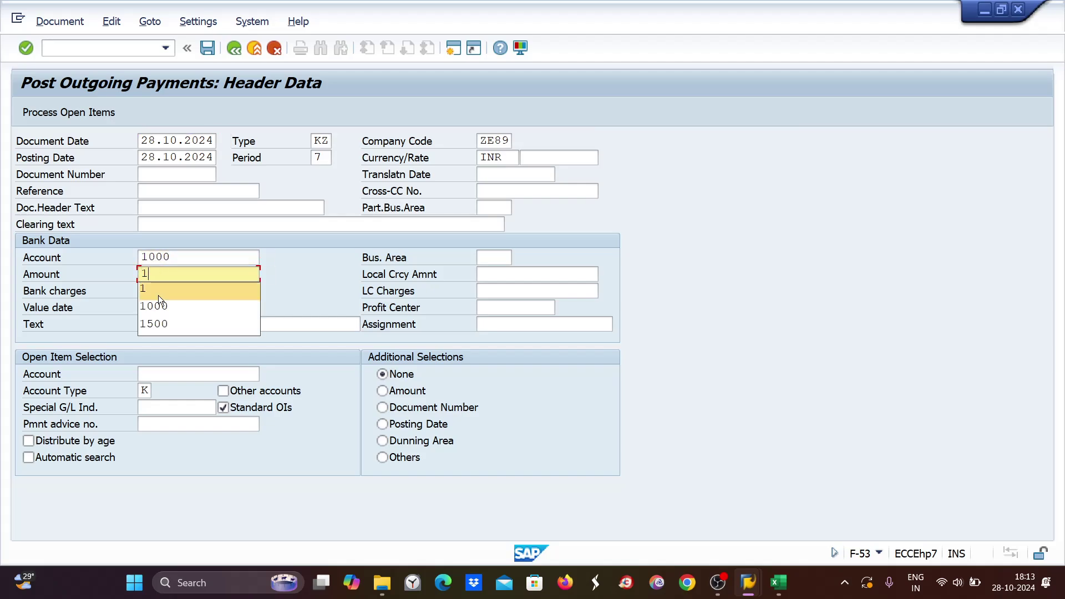
# Enter the vendor's account number for the open item selection and load the vendor's open items.
pyautogui.click(167, 375)
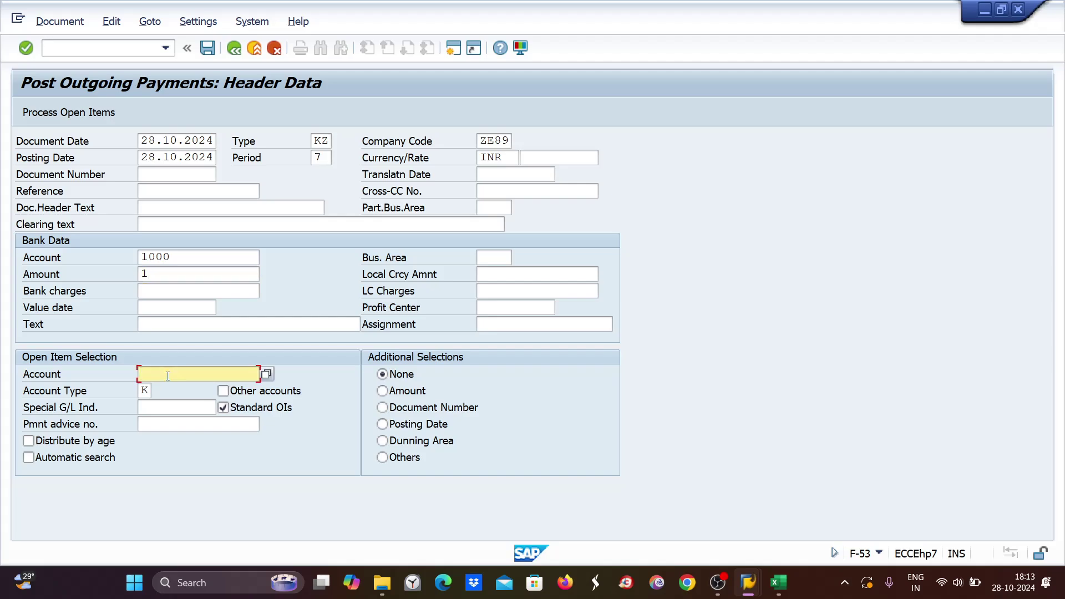
pyautogui.write('7001')
pyautogui.press('Return')
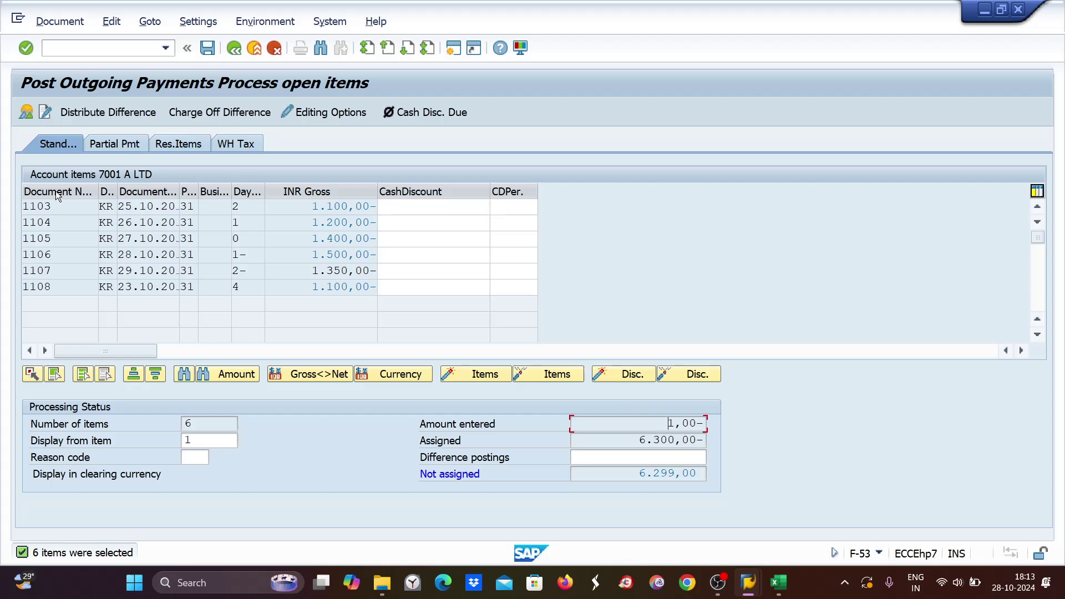
# Correct the bank line item's amount to 6300, and simulate and post the outgoing payment.
pyautogui.click(26, 112)
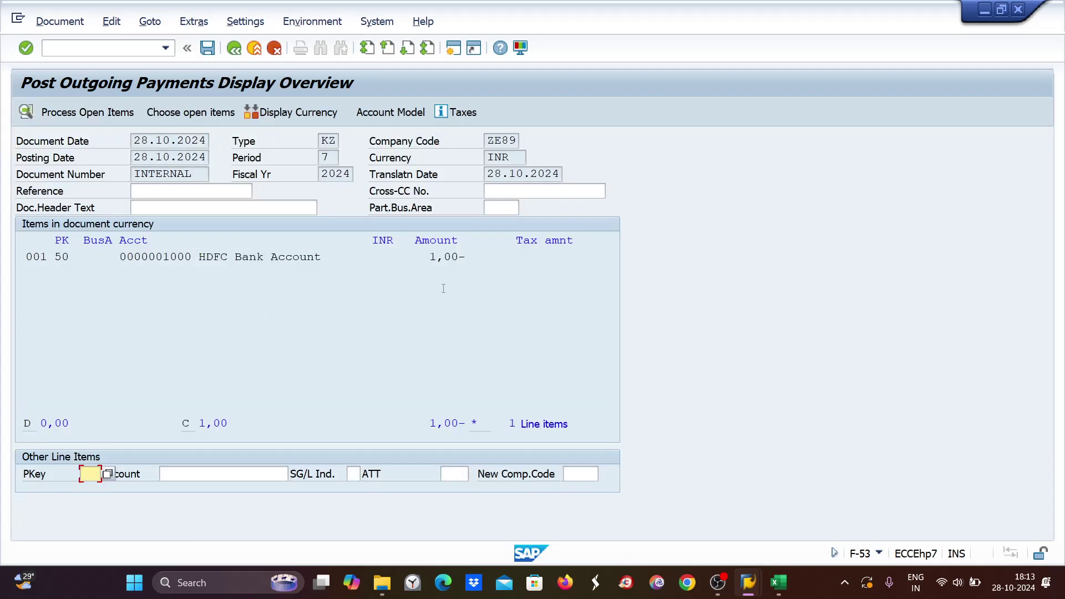
pyautogui.doubleClick(435, 259)
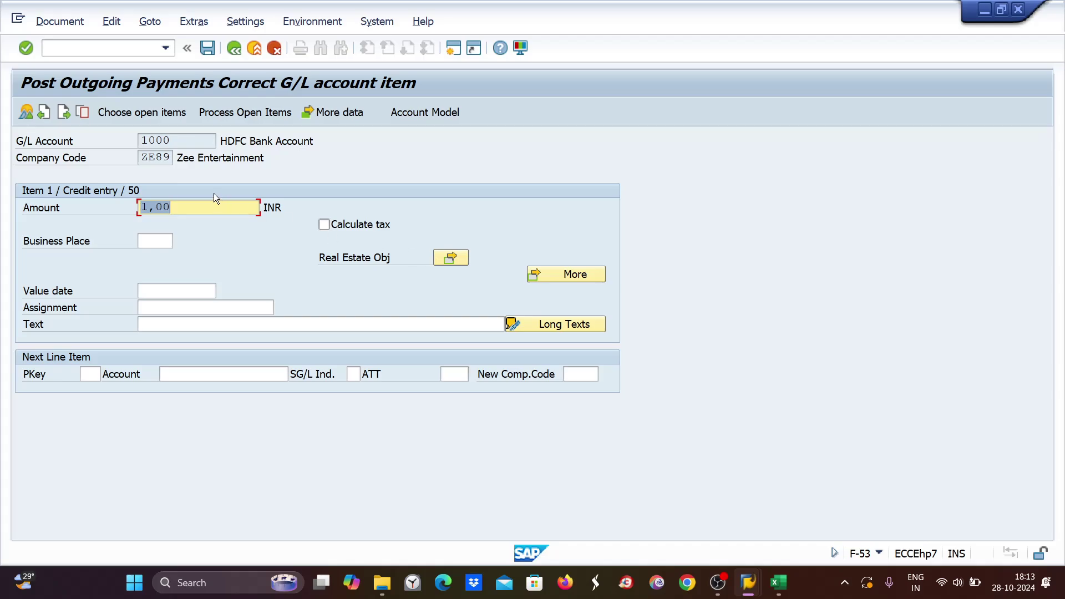
pyautogui.write('6300')
pyautogui.press('Return')
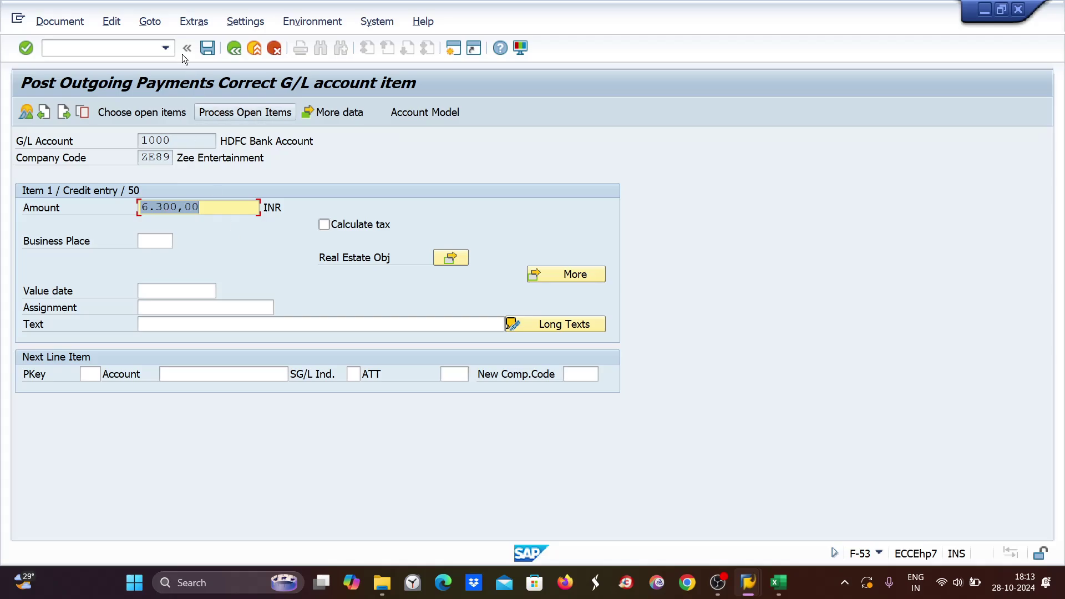
pyautogui.click(60, 21)
pyautogui.click(61, 102)
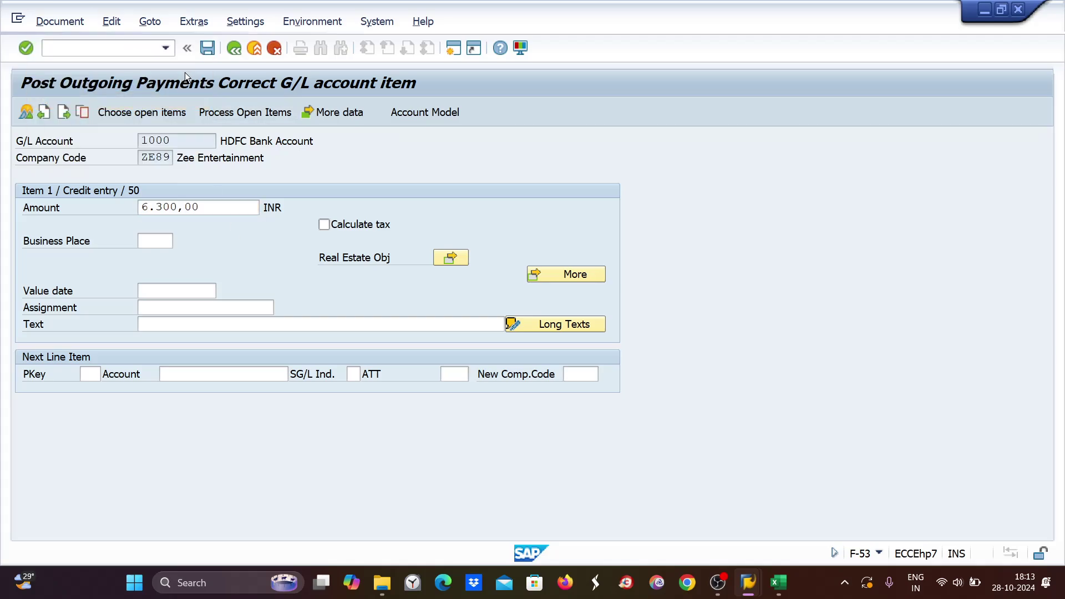
pyautogui.click(206, 49)
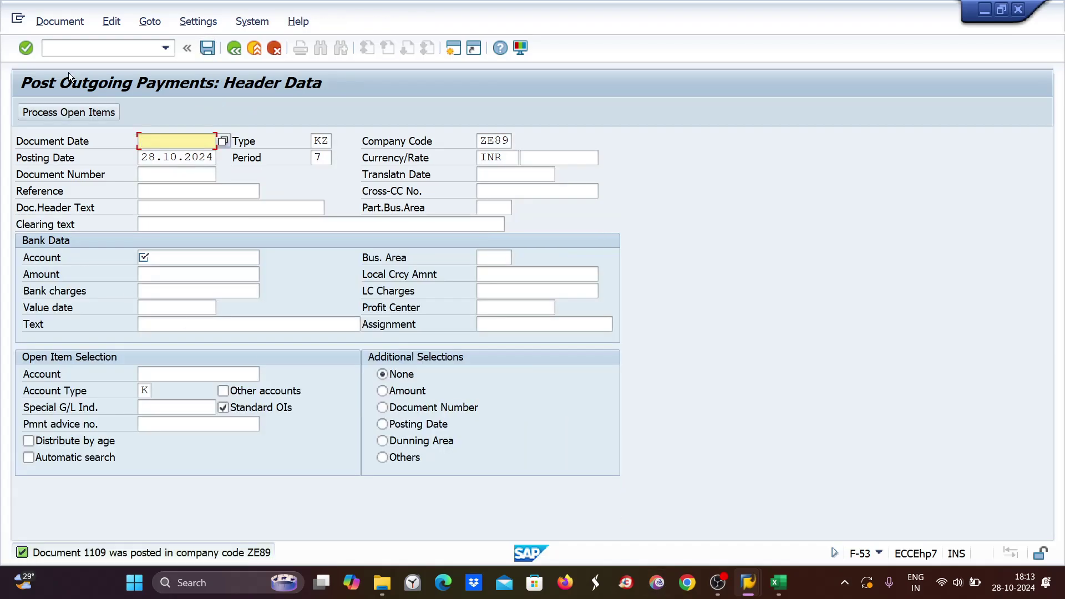
# Close the outgoing payment session and save the payment details of company code ZE89.
pyautogui.click(1019, 10)
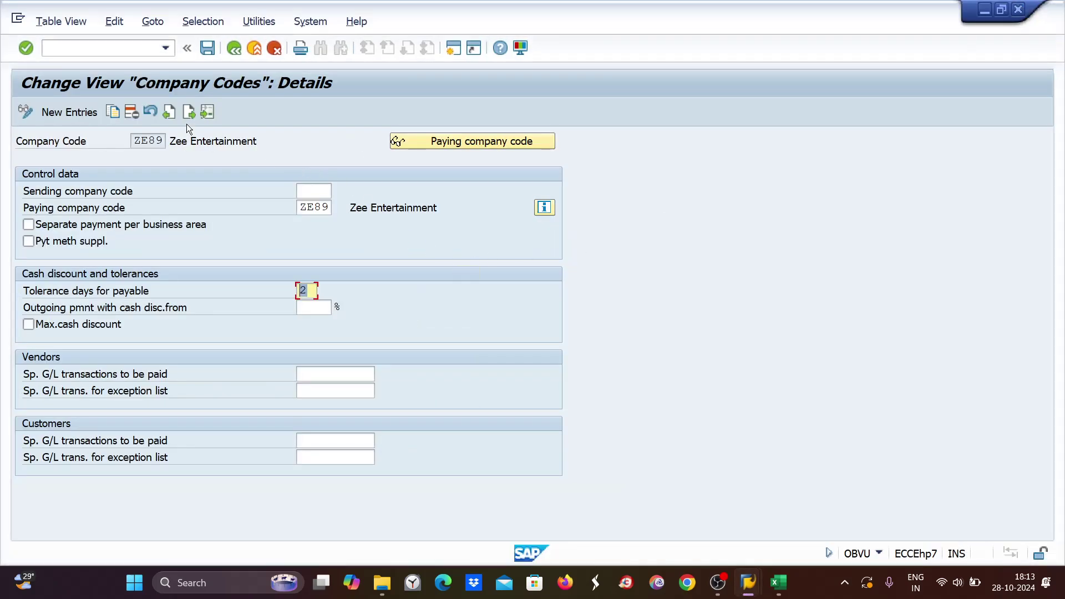
pyautogui.click(208, 48)
pyautogui.click(1021, 10)
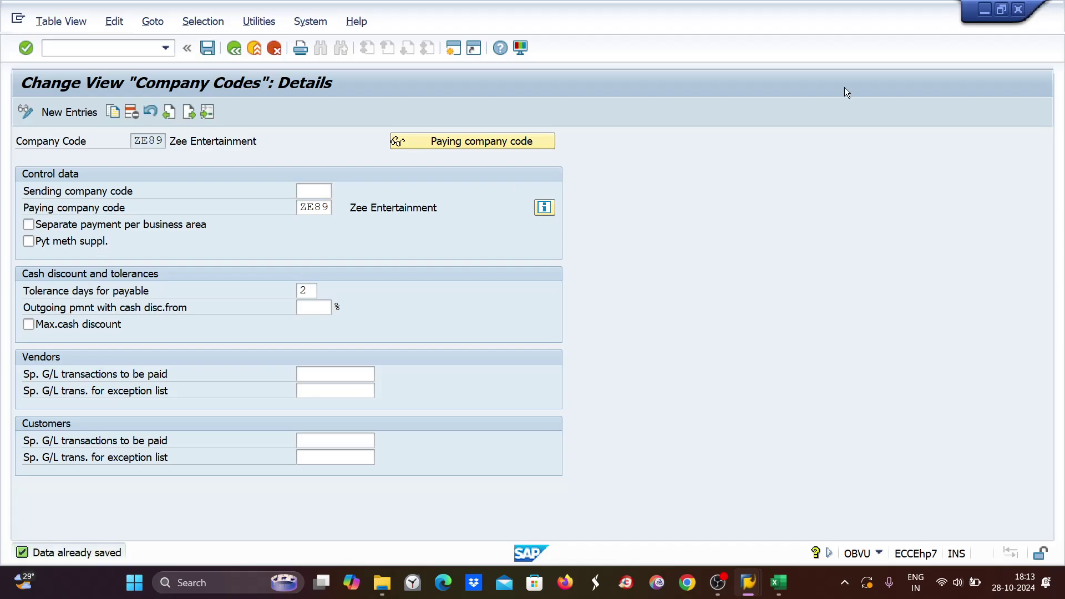
pyautogui.press('Escape')
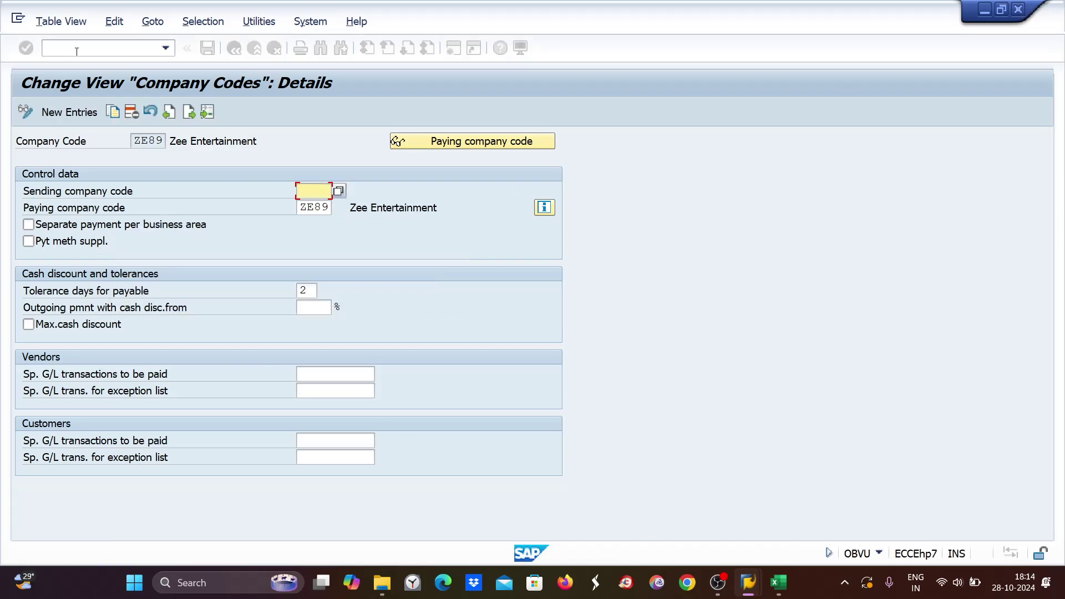
# Open the vendor change transaction XK02.
pyautogui.click(59, 50)
pyautogui.write('/')
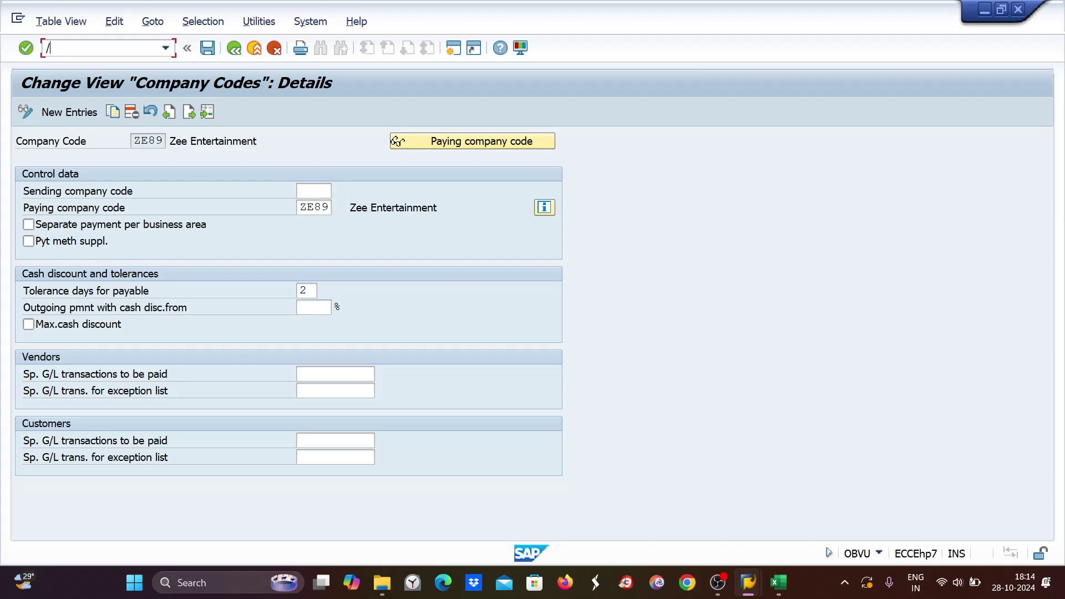
pyautogui.write('nxk02')
pyautogui.press('Return')
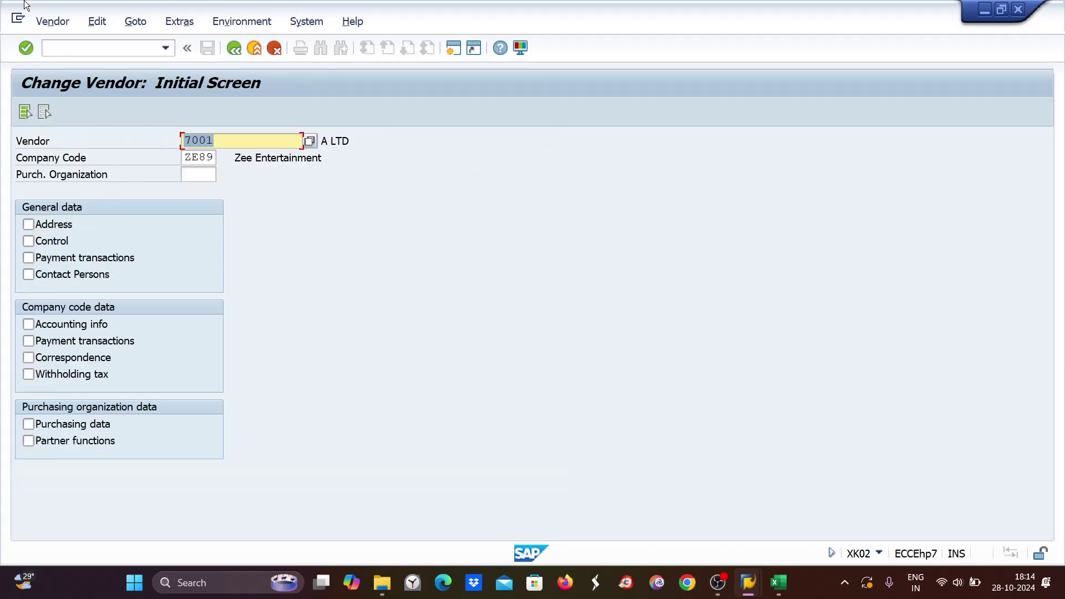
# Open the vendor invoice entry transaction FB60.
pyautogui.click(52, 47)
pyautogui.write('/nf')
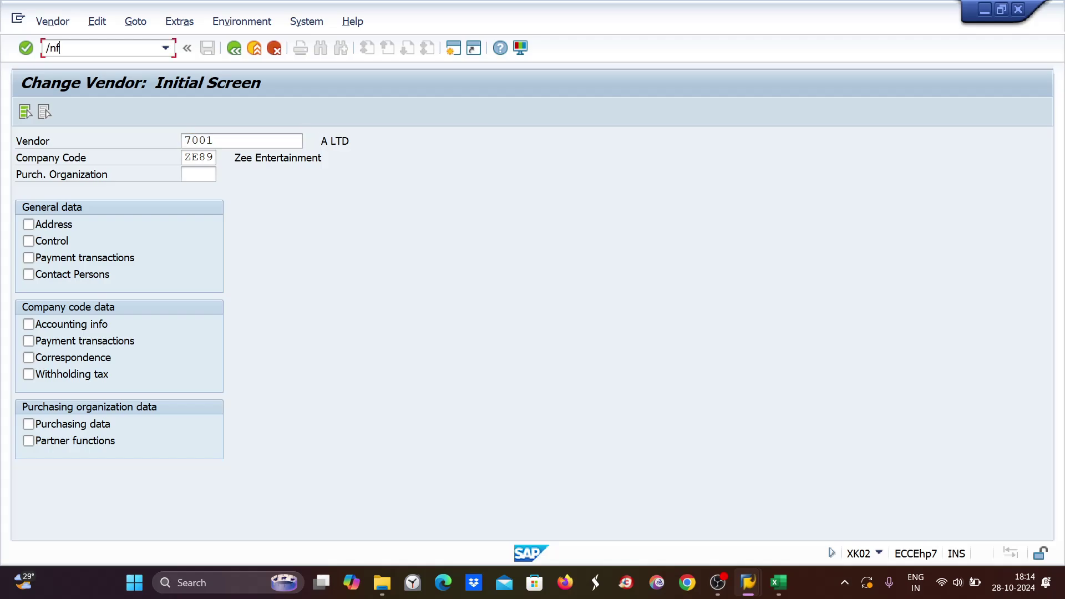
pyautogui.write('b60')
pyautogui.press('Return')
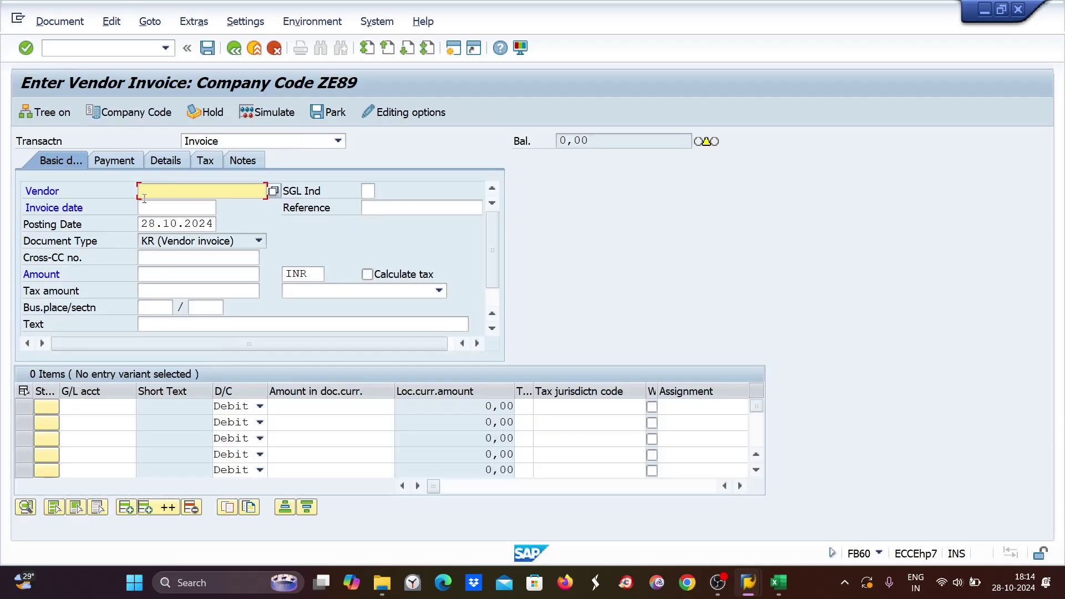
# Enter the vendor's account number, invoice and posting dates of 27.10.2024, and an amount of 1000 in the invoice's basic data.
pyautogui.write('7001')
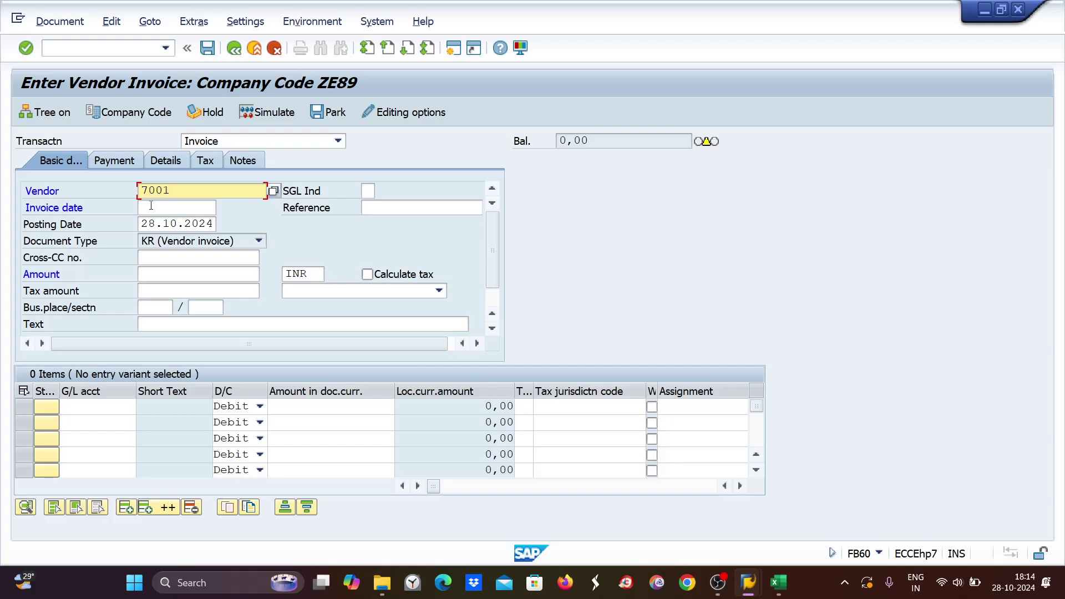
pyautogui.click(151, 207)
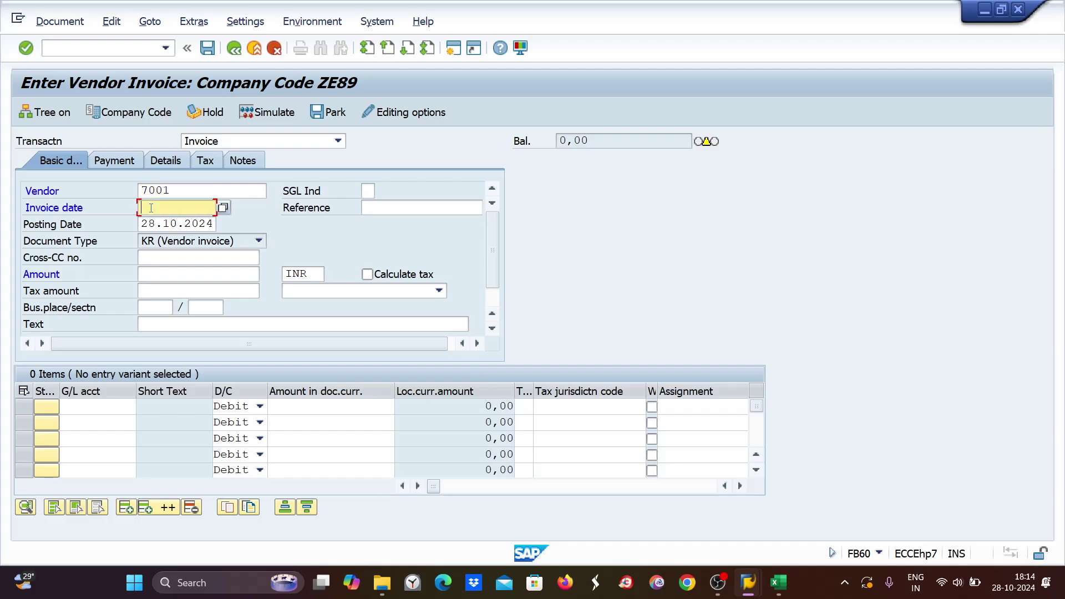
pyautogui.write('27')
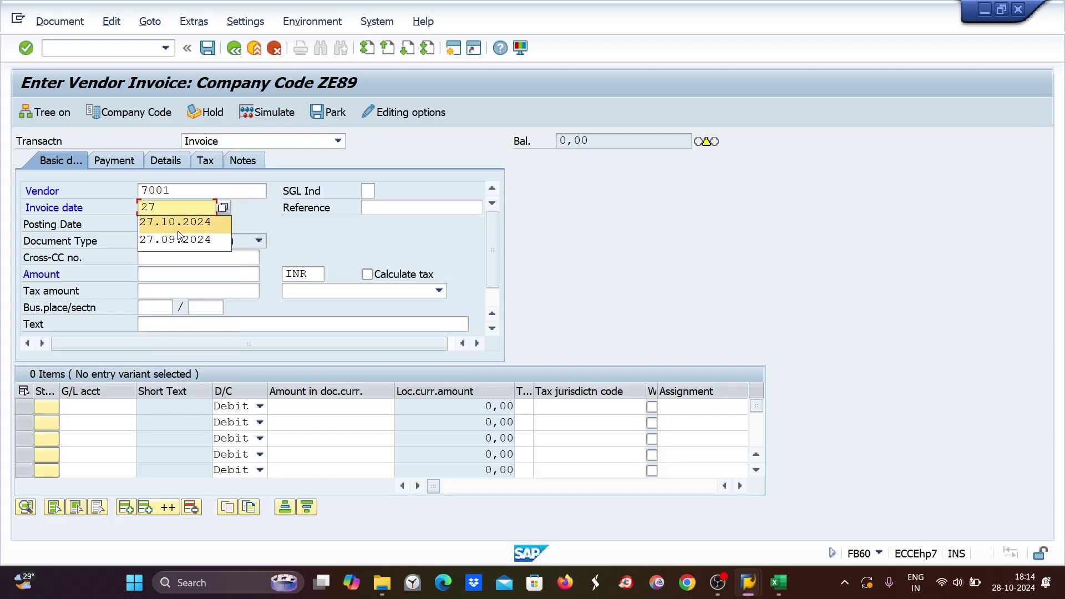
pyautogui.click(169, 219)
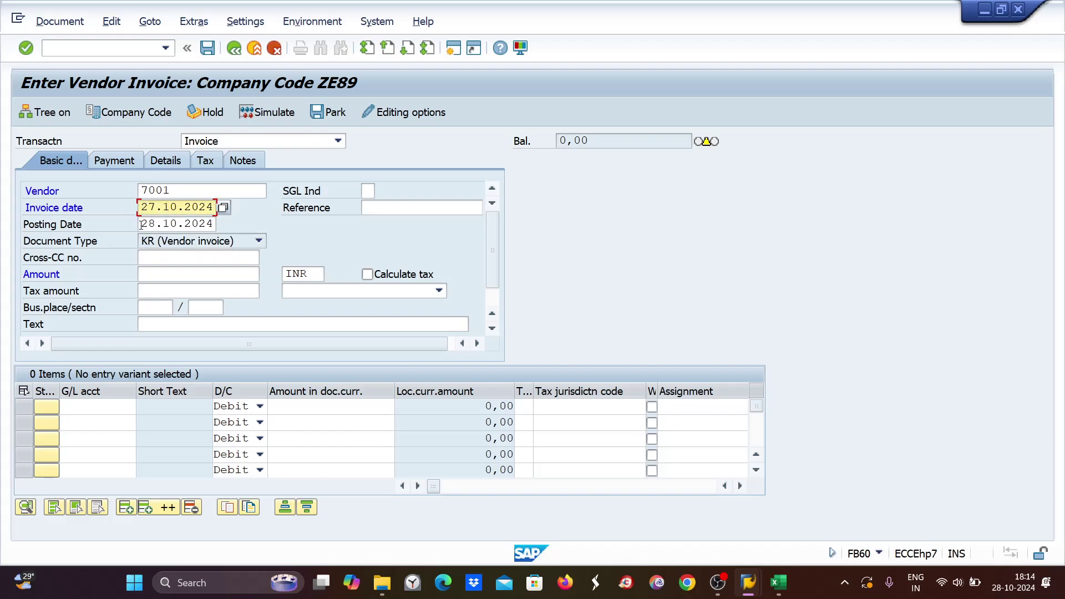
pyautogui.press('Tab')
pyautogui.write('27.10.2024')
pyautogui.click(179, 273)
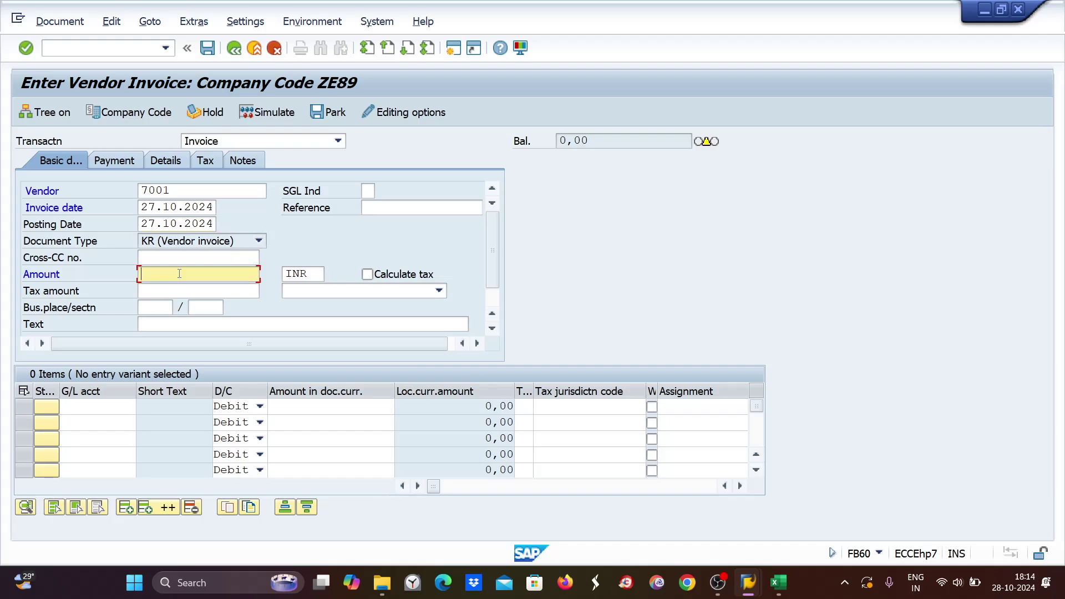
pyautogui.write('1')
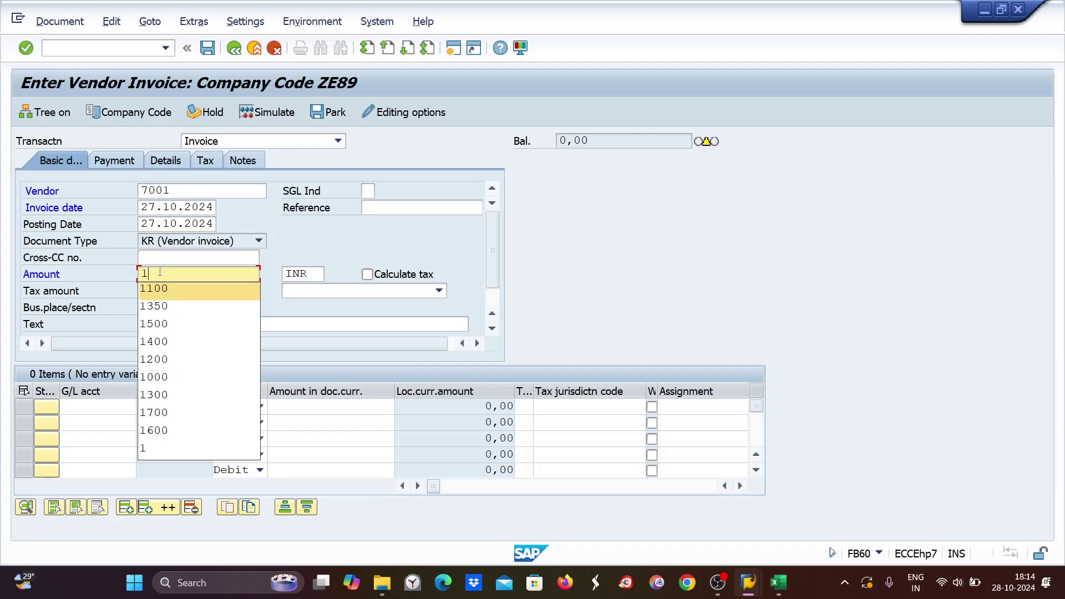
pyautogui.write('000')
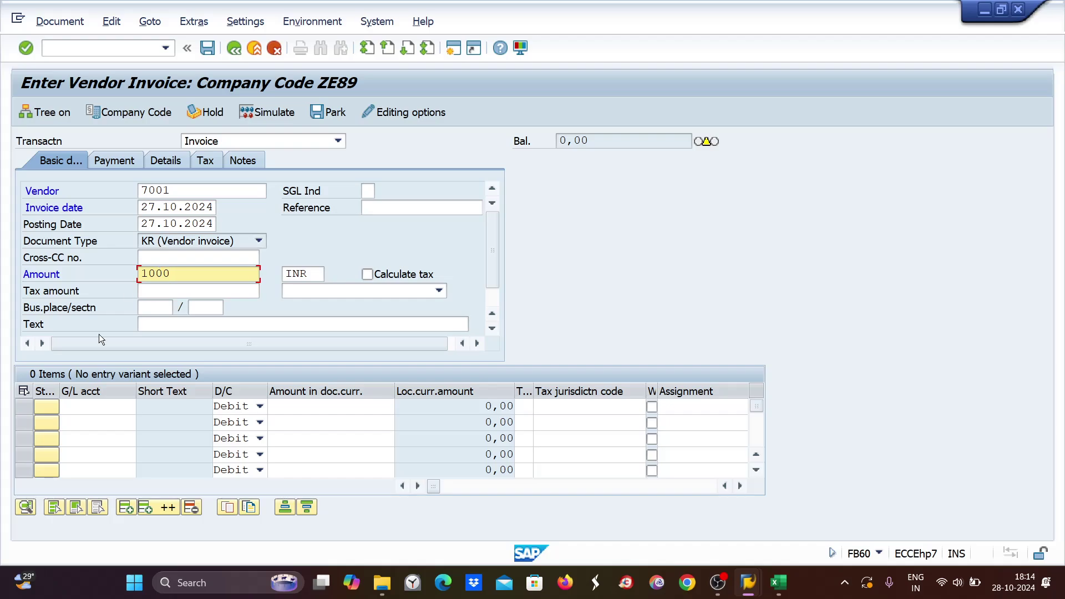
# Add a debit line of 1000 to the credit purchase G/L account, and simulate and post the invoice.
pyautogui.click(91, 405)
pyautogui.write('4004')
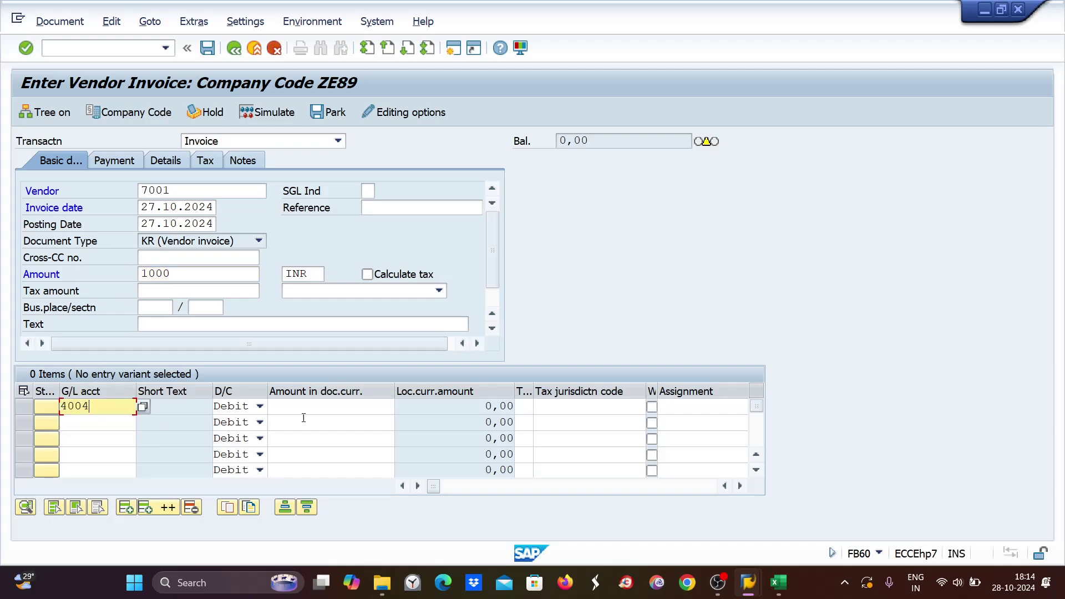
pyautogui.click(315, 408)
pyautogui.write('1000')
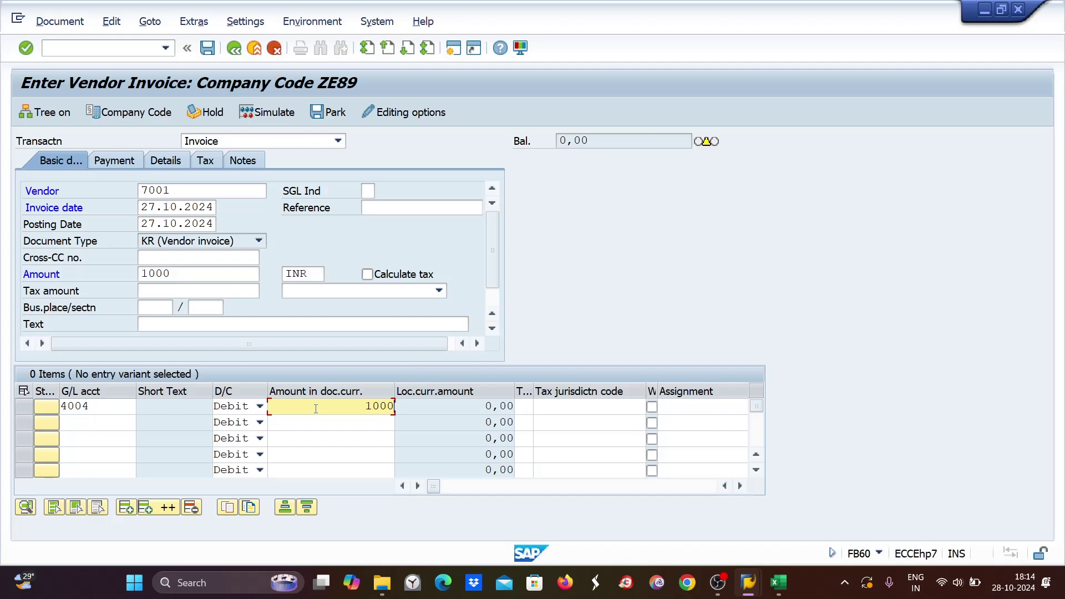
pyautogui.press('Return')
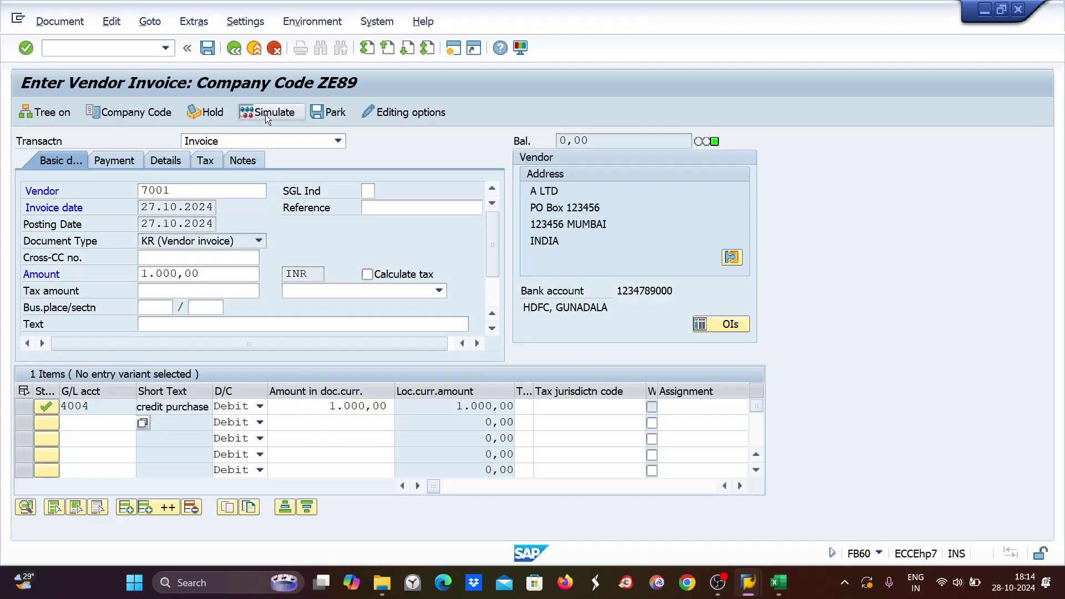
pyautogui.click(265, 114)
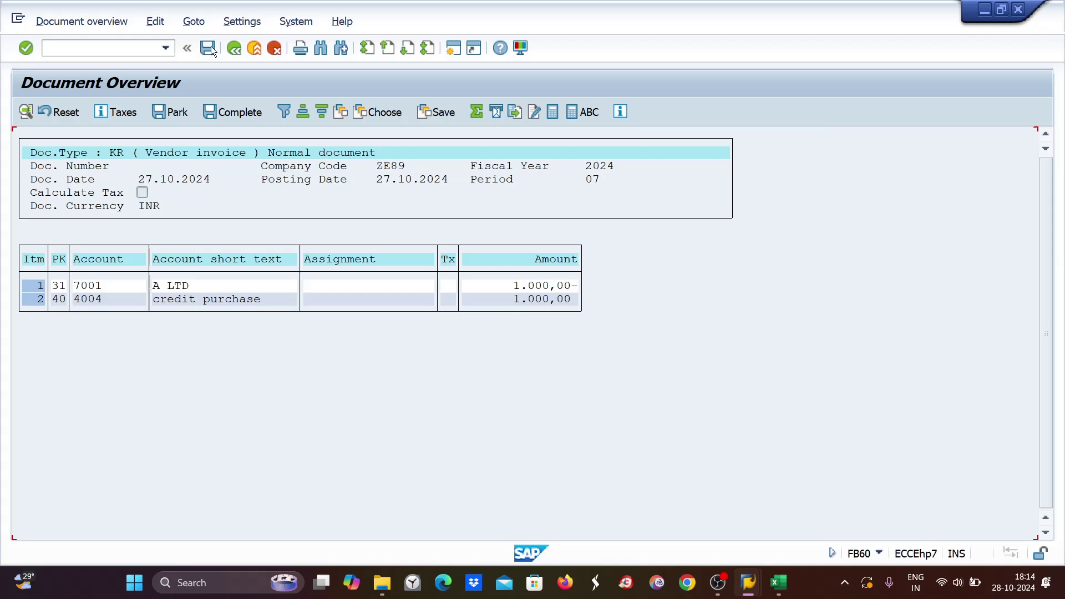
pyautogui.click(208, 48)
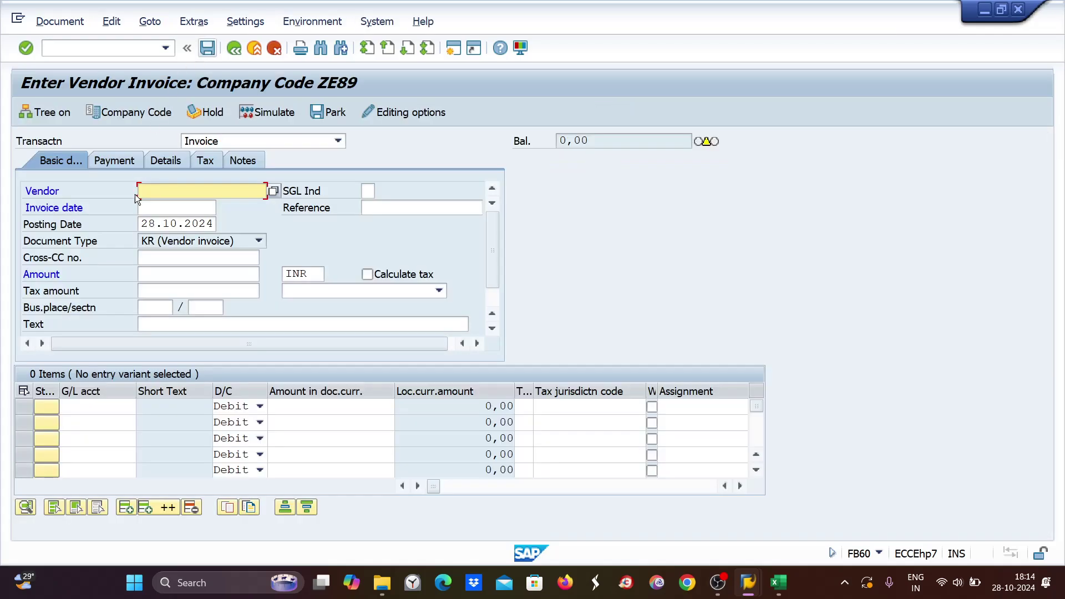
# Start a second invoice for the same vendor with invoice and posting dates of 26.10.2024 and an amount of 2000.
pyautogui.write('7')
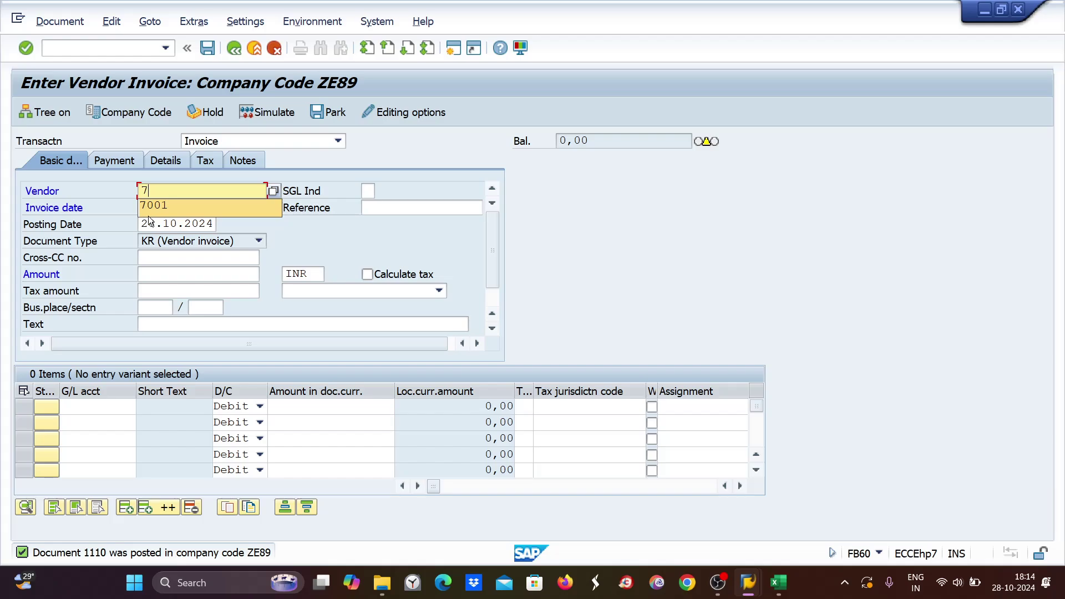
pyautogui.click(155, 210)
pyautogui.click(154, 207)
pyautogui.write('26')
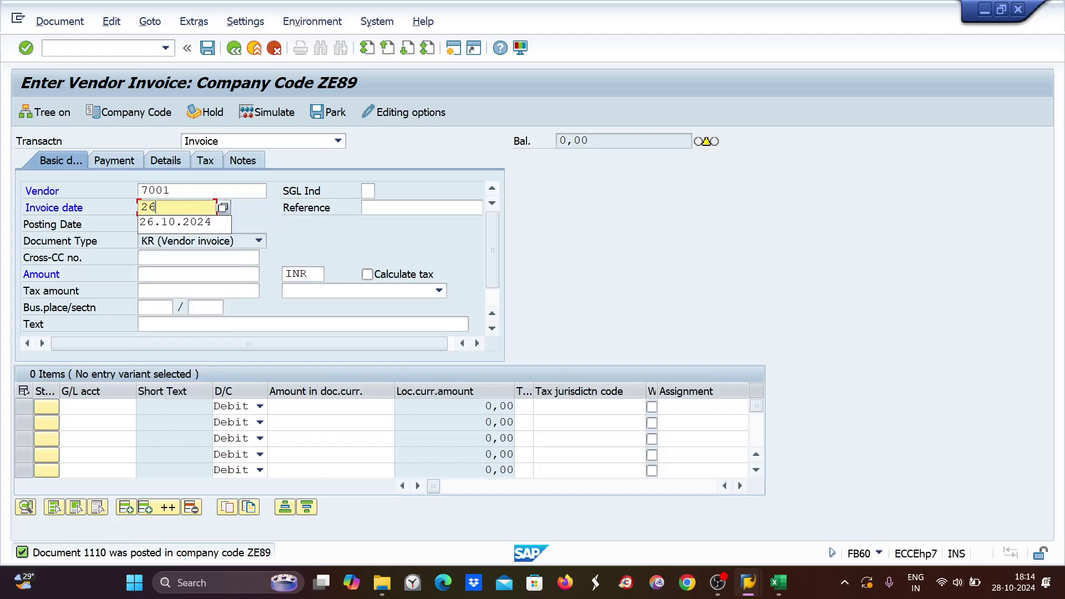
pyautogui.click(158, 221)
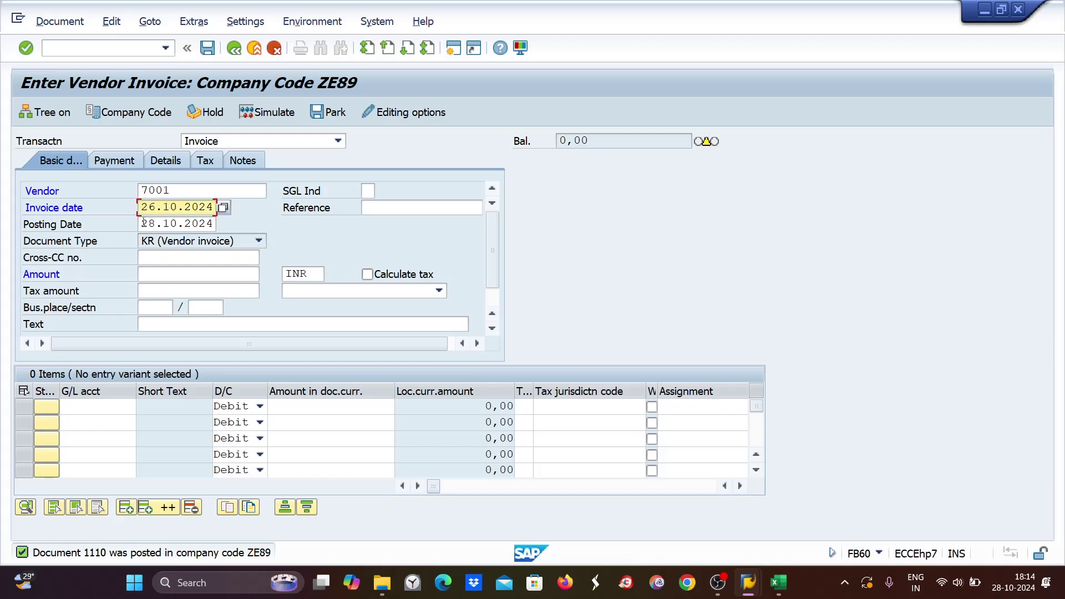
pyautogui.moveTo(142, 224); pyautogui.dragTo(221, 230)
pyautogui.write('26.10.2024')
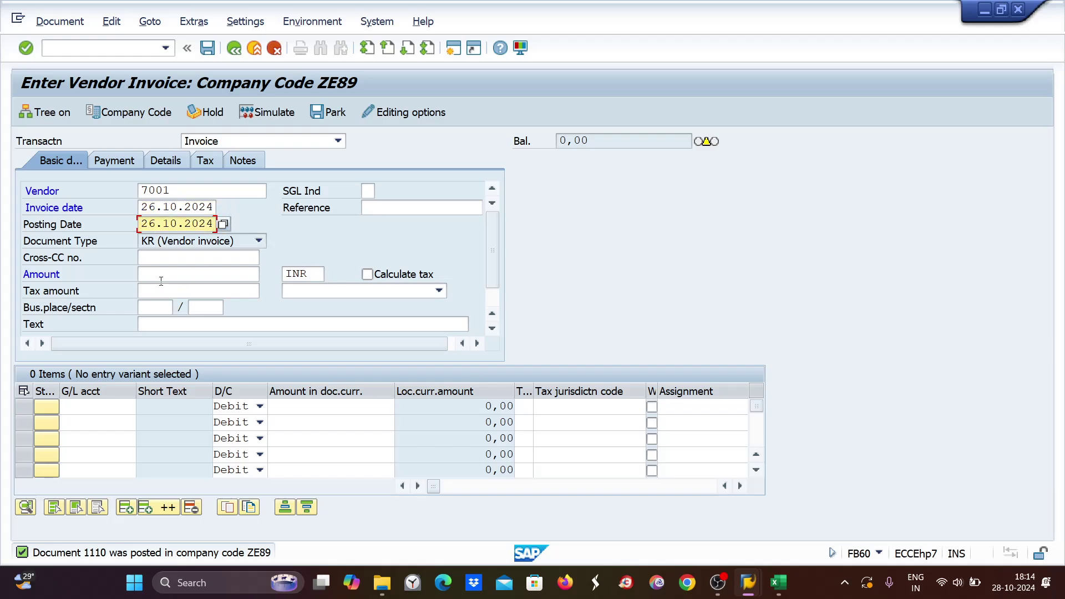
pyautogui.click(161, 279)
pyautogui.write('2000')
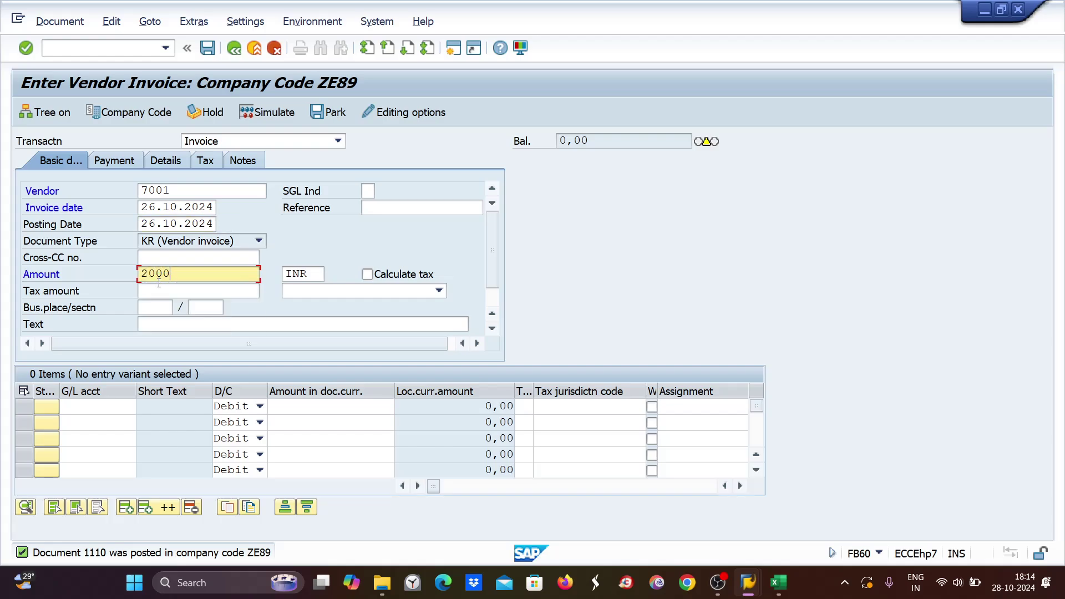
# Add a debit line of 2000 to the credit purchase G/L account and post the second invoice.
pyautogui.click(94, 412)
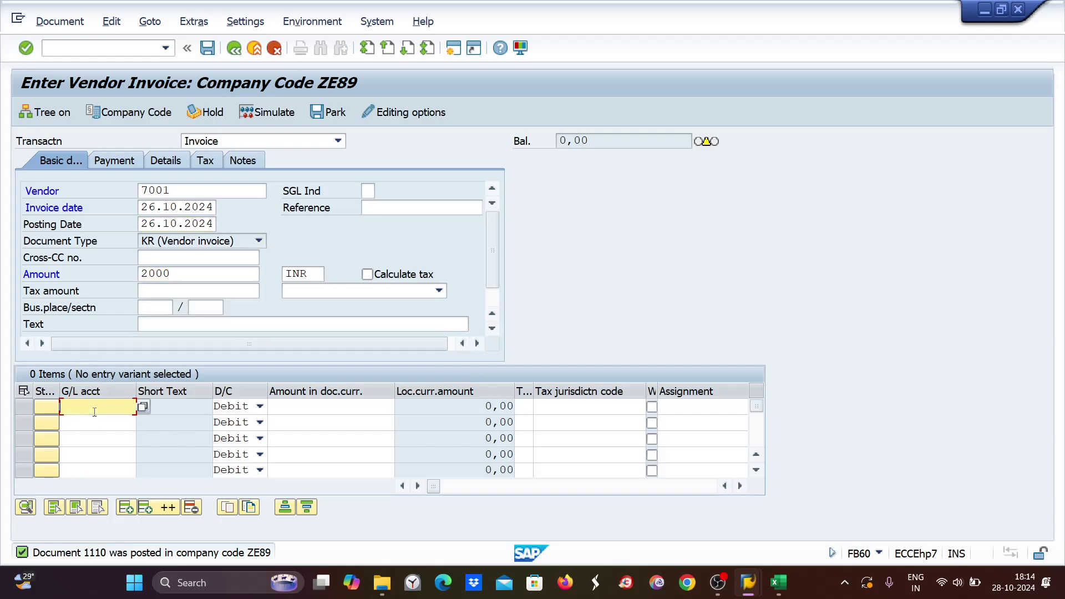
pyautogui.write('4')
pyautogui.click(97, 422)
pyautogui.click(322, 410)
pyautogui.write('20')
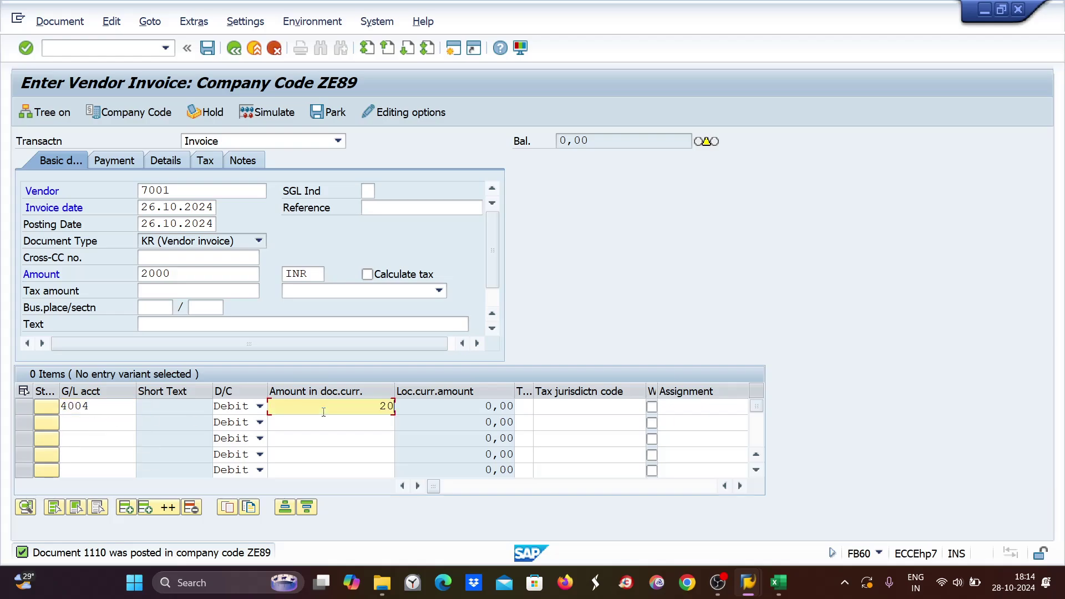
pyautogui.write('00')
pyautogui.press('Return')
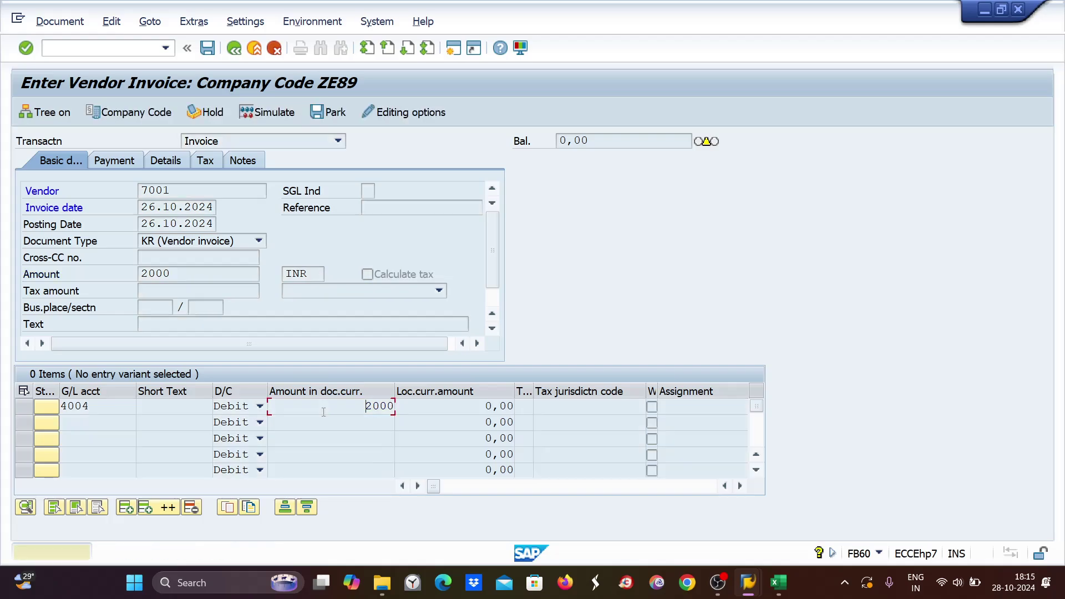
pyautogui.press('Return')
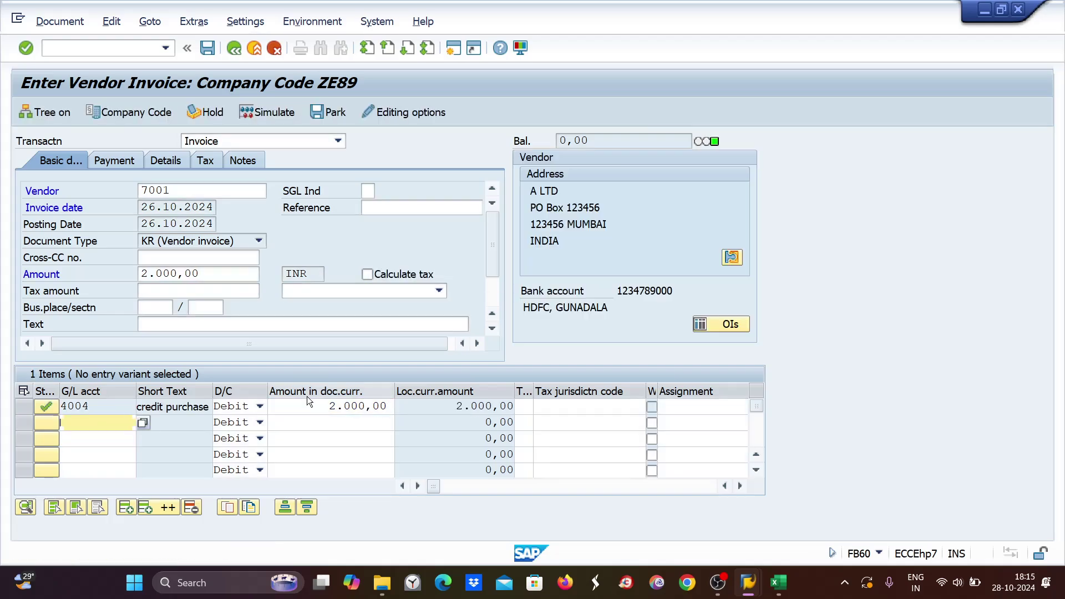
pyautogui.hotkey('ctrl', 's')
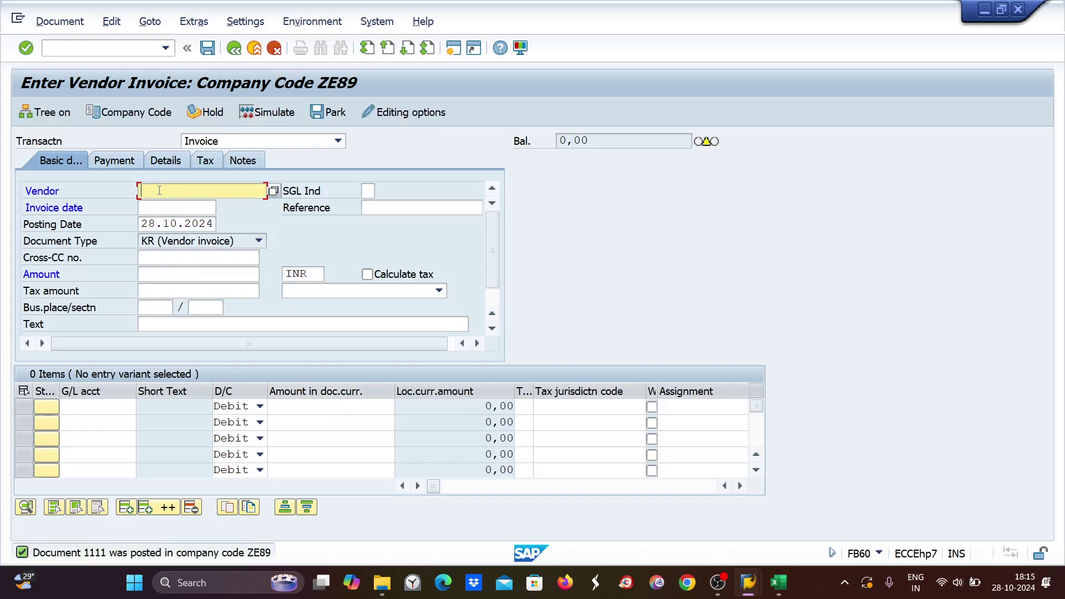
# Enter a third invoice for the same vendor with invoice and posting dates of 28.10.2024 and an amount of 1200.
pyautogui.write('7')
pyautogui.click(162, 206)
pyautogui.click(141, 223)
pyautogui.moveTo(140, 223); pyautogui.dragTo(228, 230)
pyautogui.hotkey('ctrl', 'c')
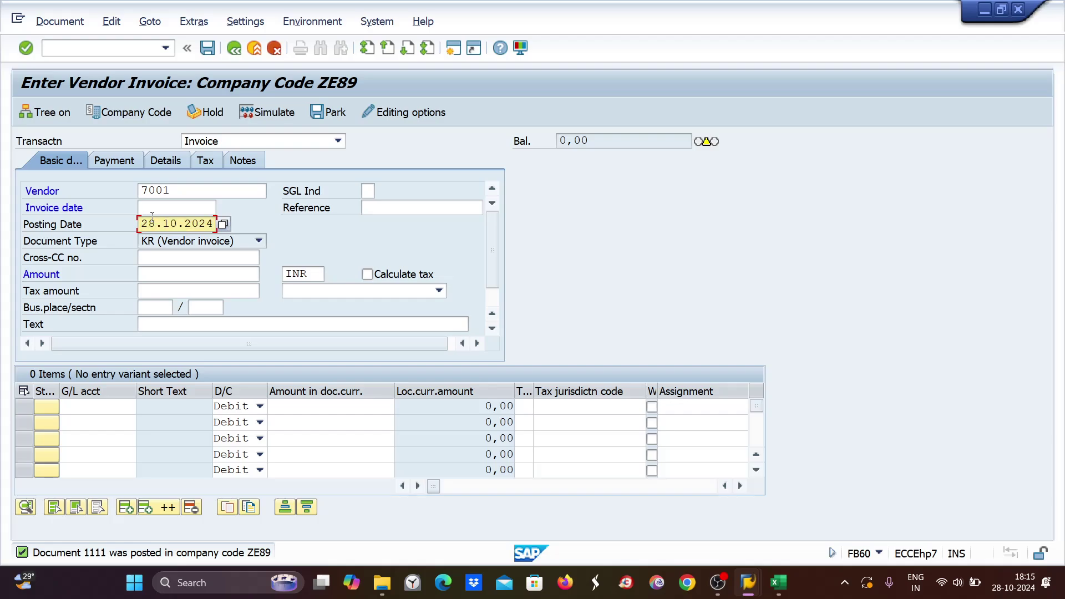
pyautogui.click(150, 207)
pyautogui.hotkey('ctrl', 'v')
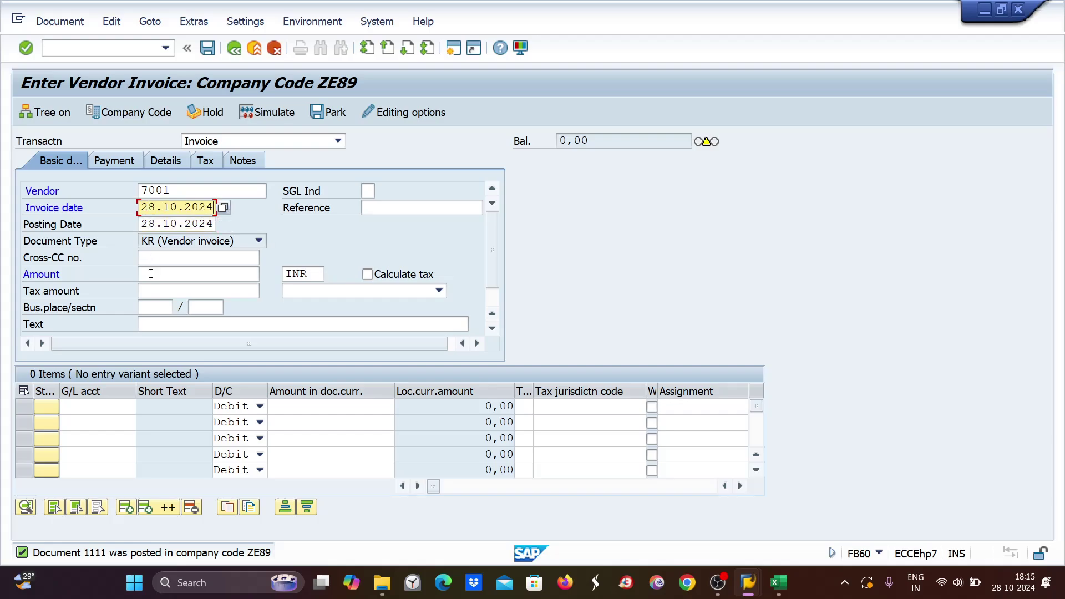
pyautogui.click(151, 274)
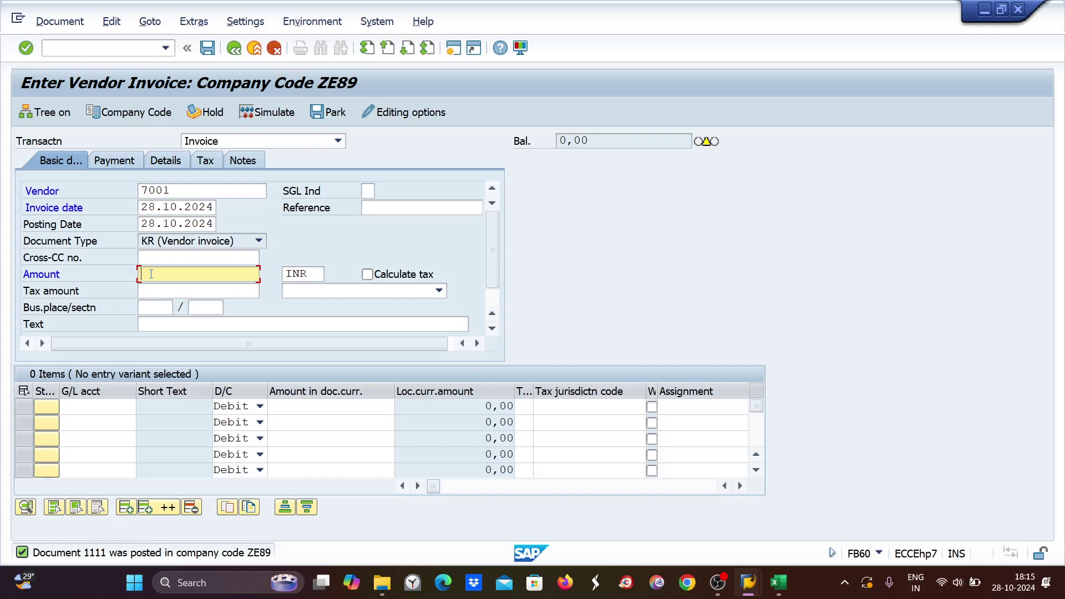
pyautogui.write('1200')
# Add a debit line of 1200 to the credit purchase G/L account, and simulate and post the third invoice.
pyautogui.click(76, 405)
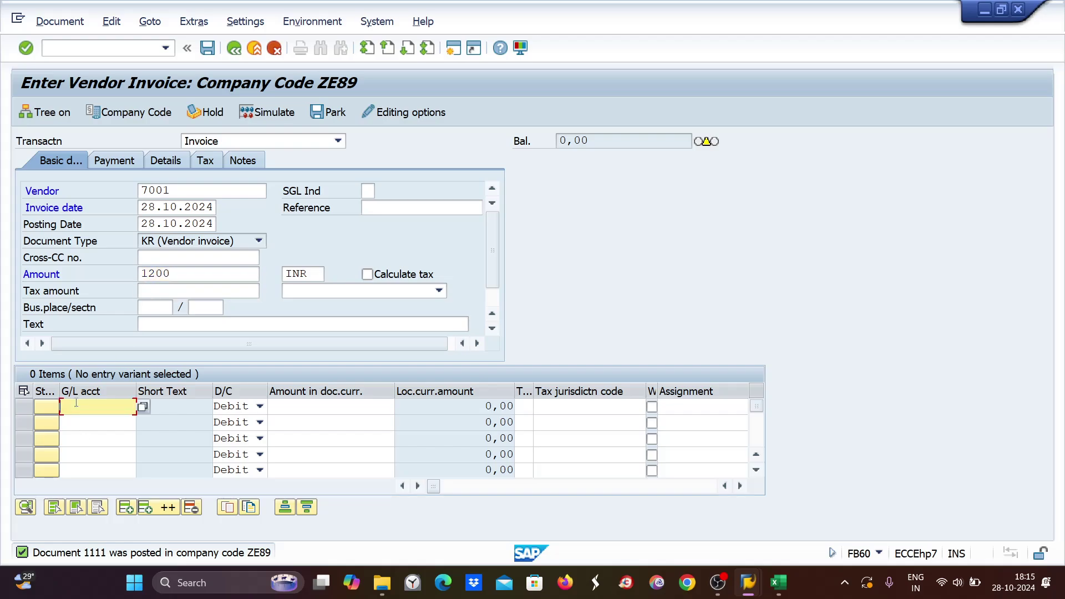
pyautogui.write('4004')
pyautogui.click(306, 408)
pyautogui.write('1200')
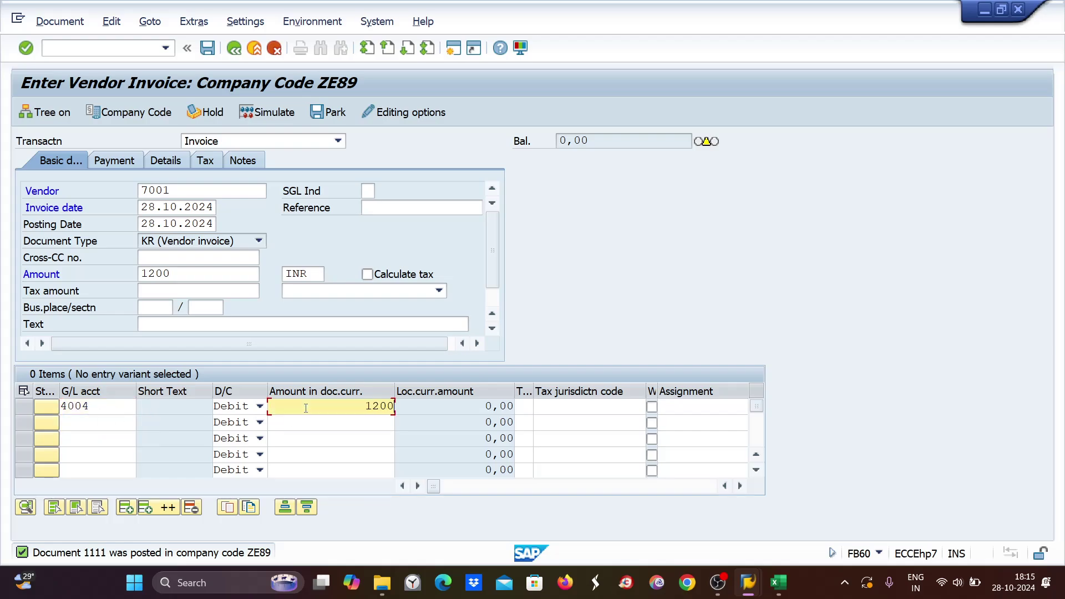
pyautogui.press('Return')
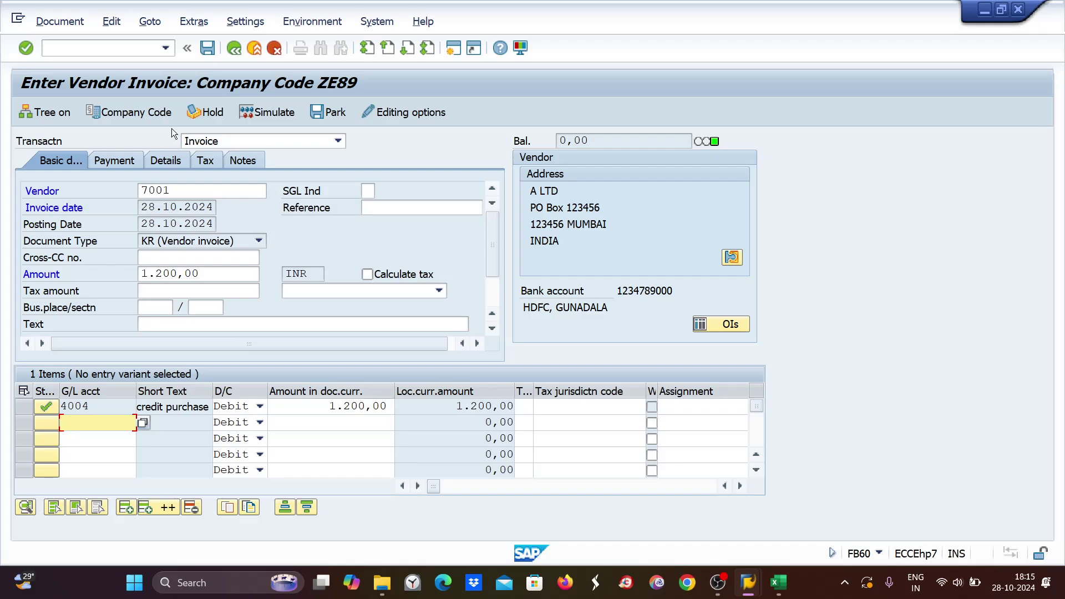
pyautogui.click(252, 114)
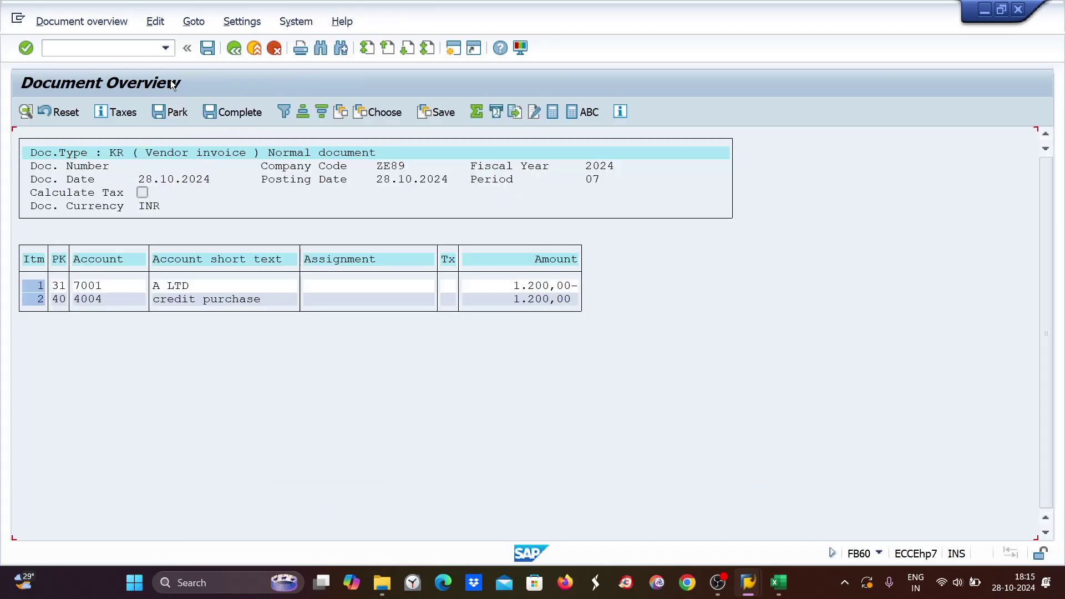
pyautogui.click(207, 49)
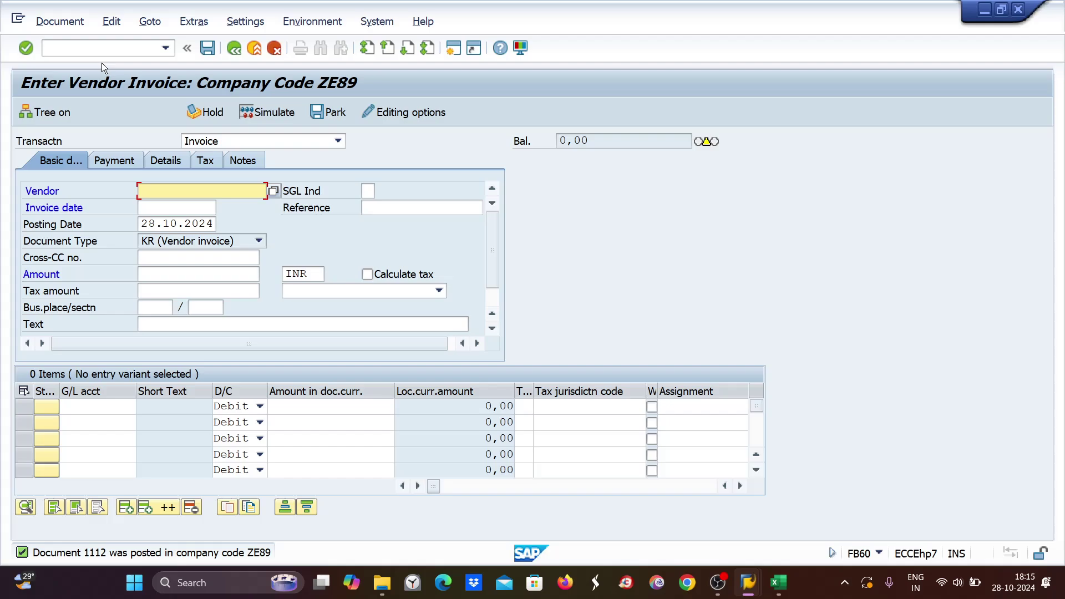
# Open the vendor line item display (FBL1N) and list the vendor's open items at key date 28.10.2024 in company code ZE89.
pyautogui.click(54, 50)
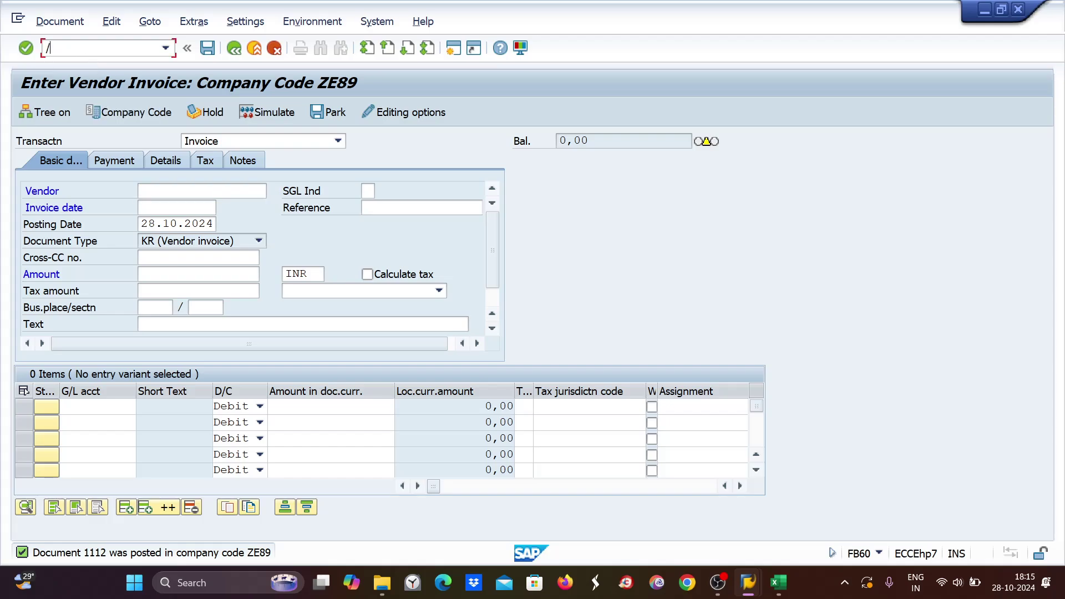
pyautogui.write('/nfbl1n')
pyautogui.press('Return')
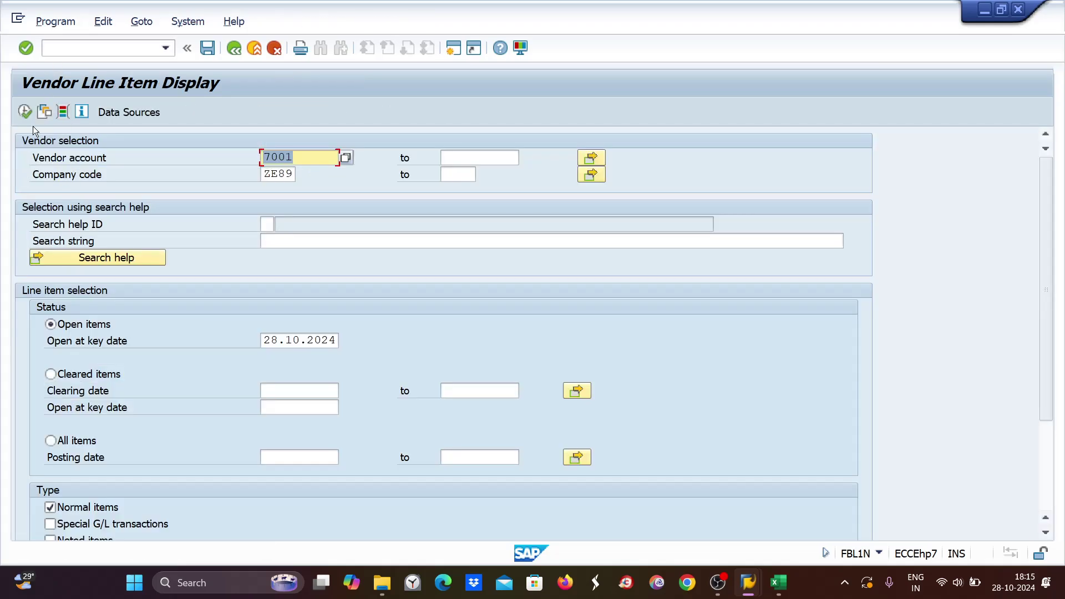
pyautogui.click(25, 113)
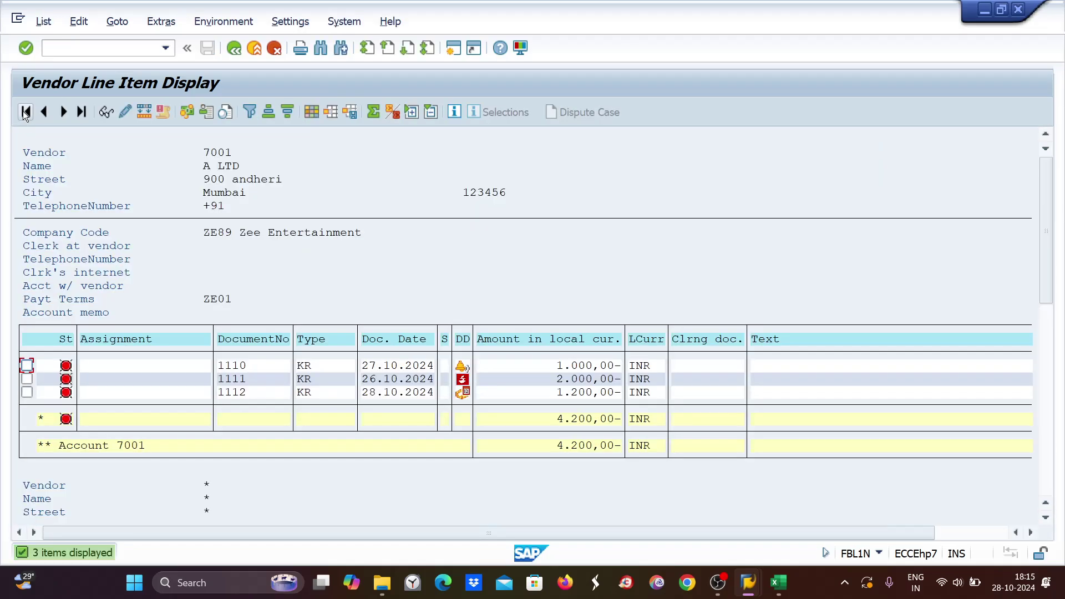
# Insert the Posting Date column before Document Date in the line item list's layout.
pyautogui.click(311, 113)
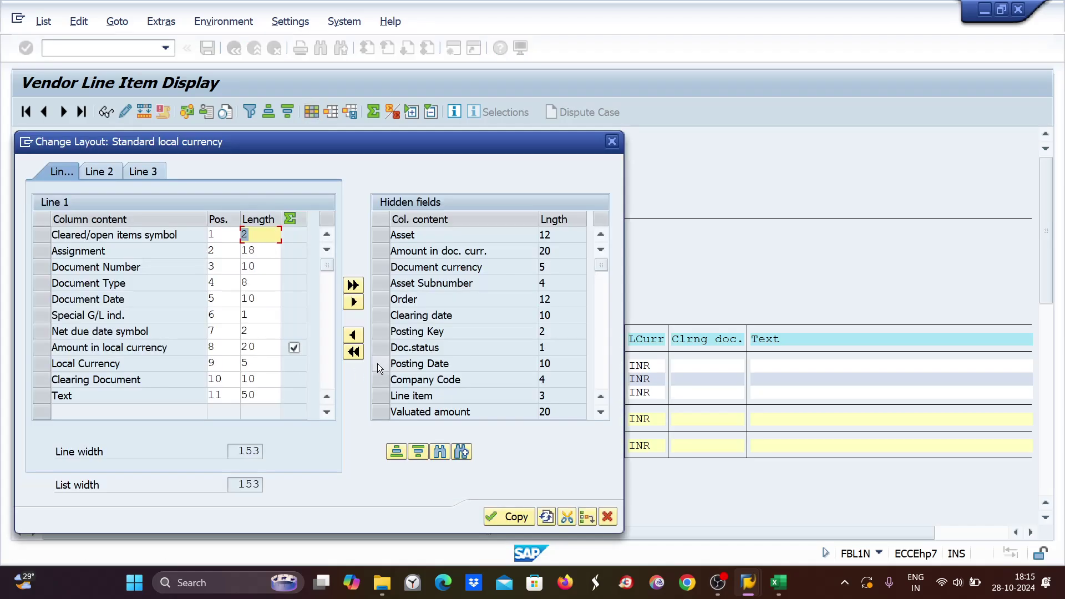
pyautogui.click(379, 363)
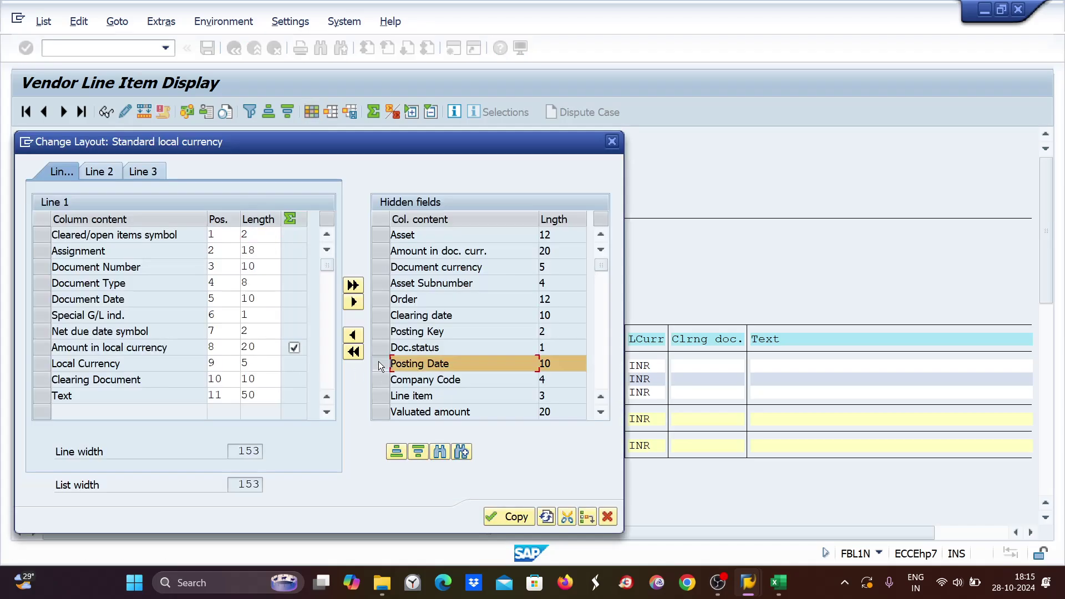
pyautogui.click(38, 300)
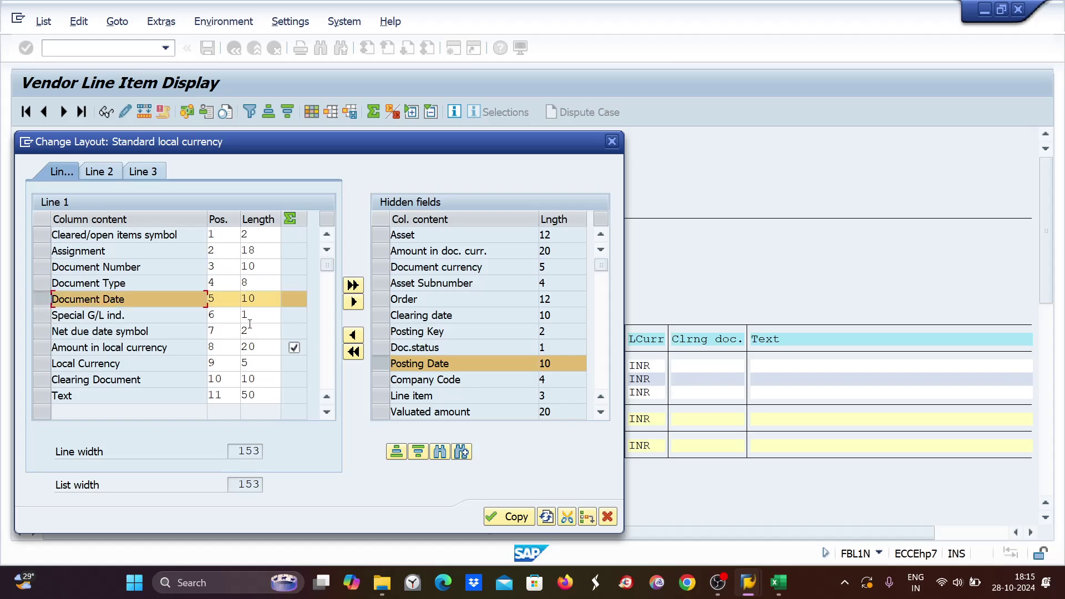
pyautogui.click(353, 335)
# Insert the Net due date column before Special G/L ind. and apply the layout to the line item list.
pyautogui.scroll(-2, 436, 366)
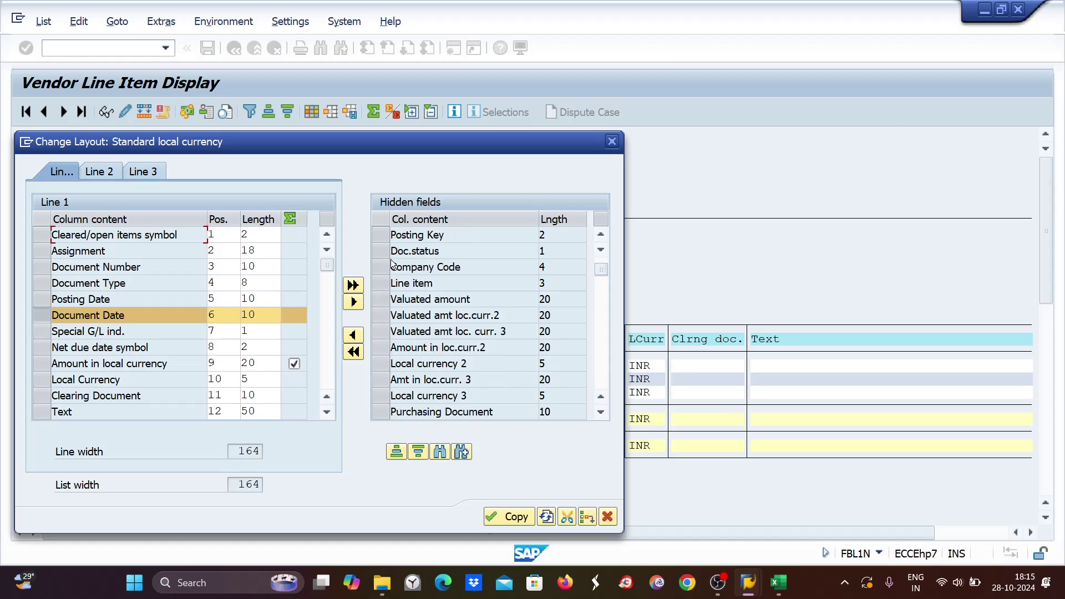
pyautogui.scroll(-1, 391, 410)
pyautogui.click(377, 411)
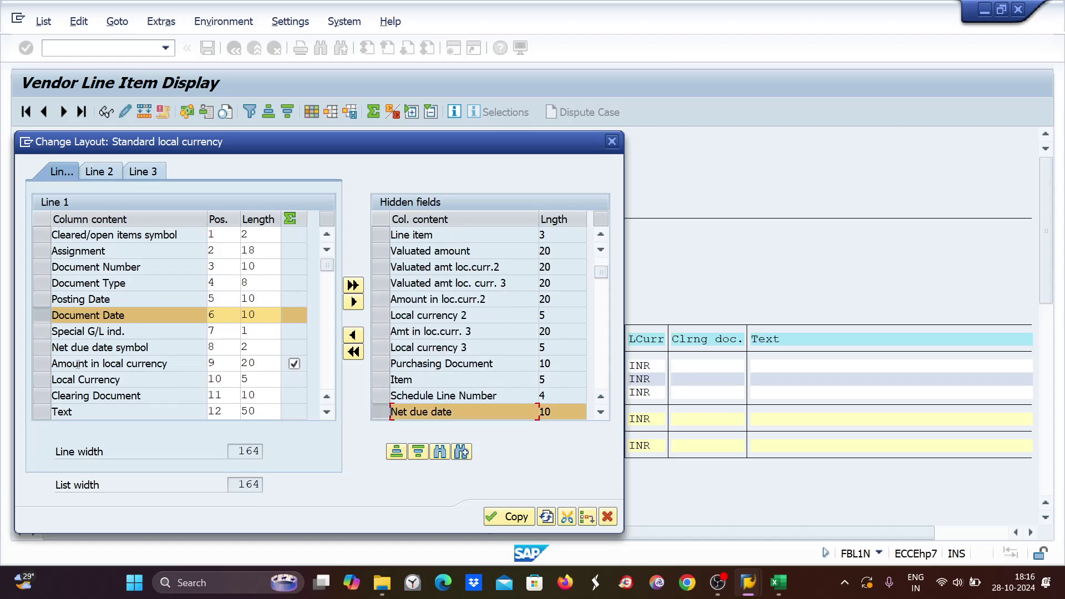
pyautogui.click(43, 332)
pyautogui.click(352, 334)
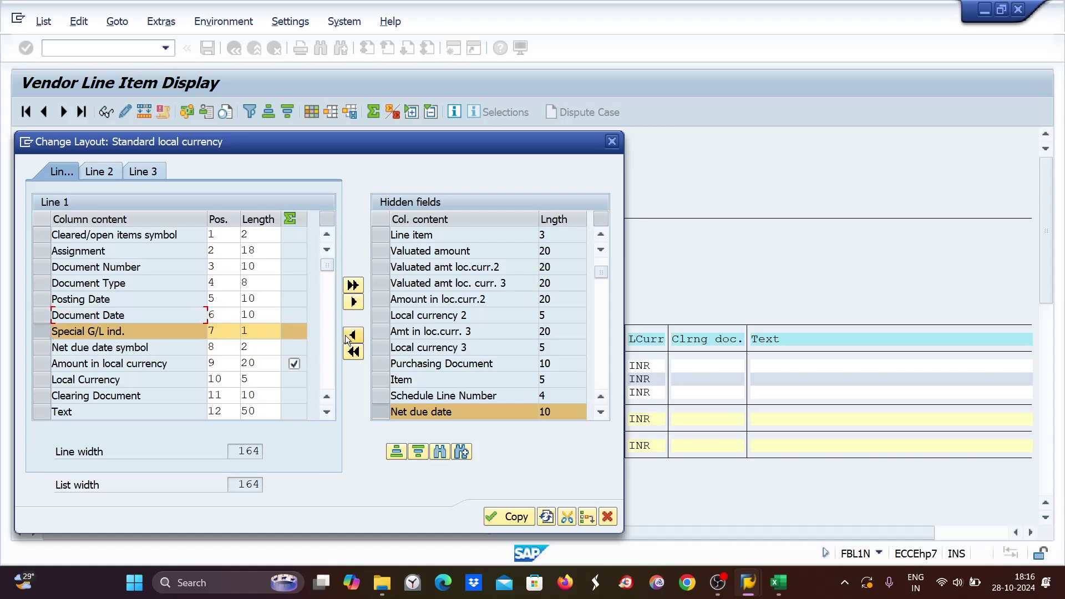
pyautogui.click(501, 523)
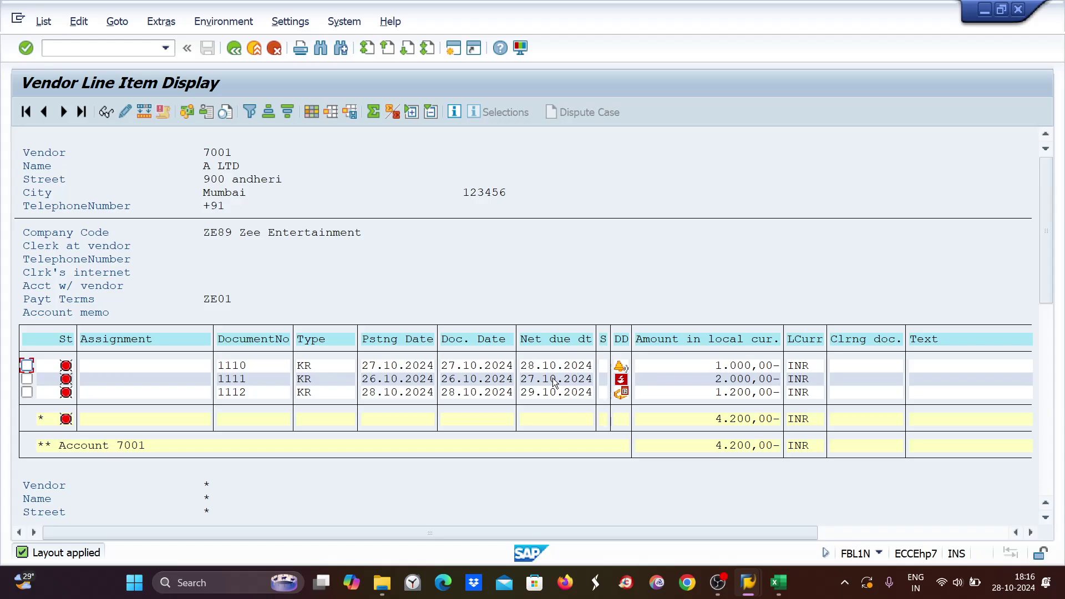
# Compare the open items' net due dates and due date symbols with the current system date.
pyautogui.moveTo(623, 382)
pyautogui.click(1010, 579)
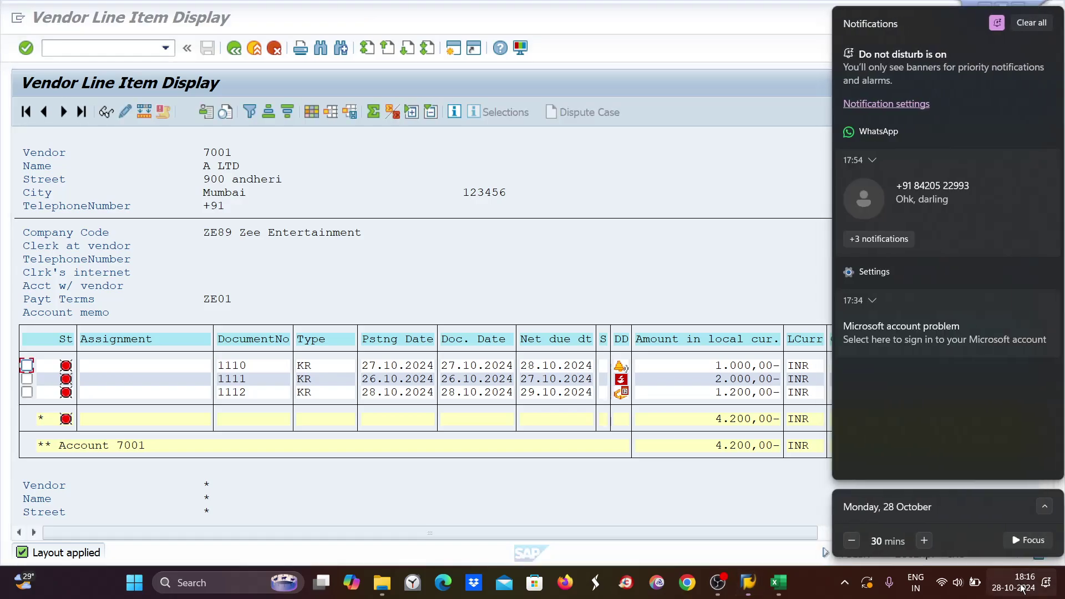
pyautogui.click(645, 503)
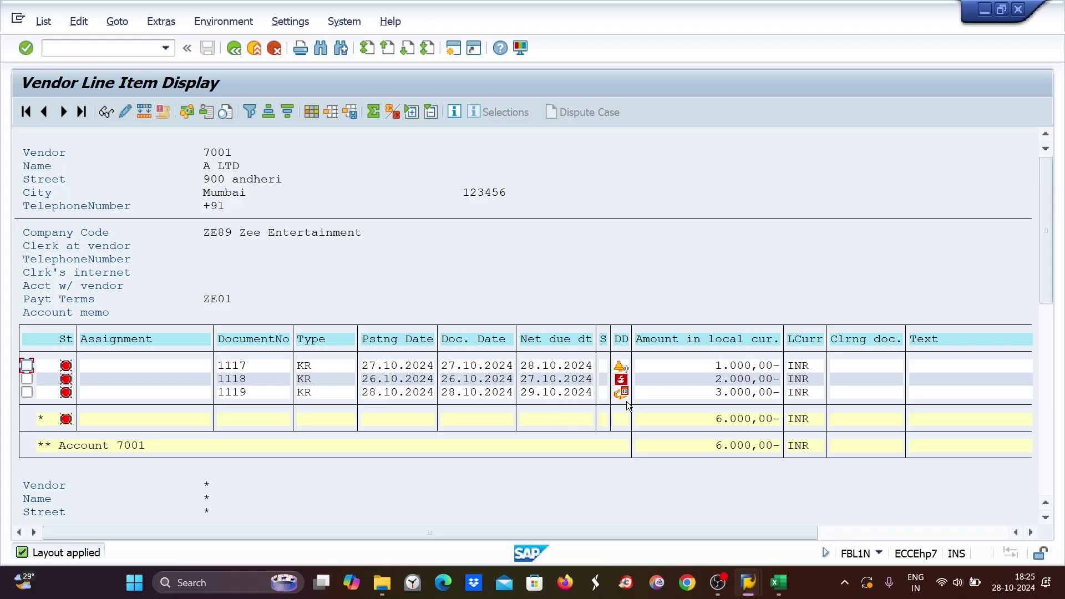
pyautogui.moveTo(622, 399)
# Open vendor invoice entry (FB60) in a new session.
pyautogui.click(452, 45)
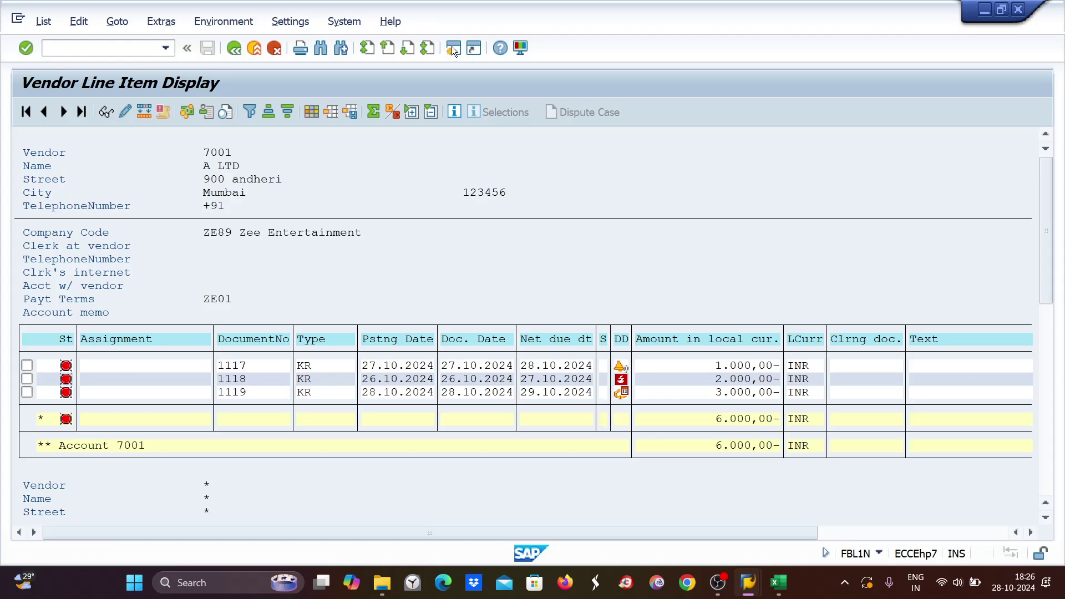
pyautogui.write('fb6')
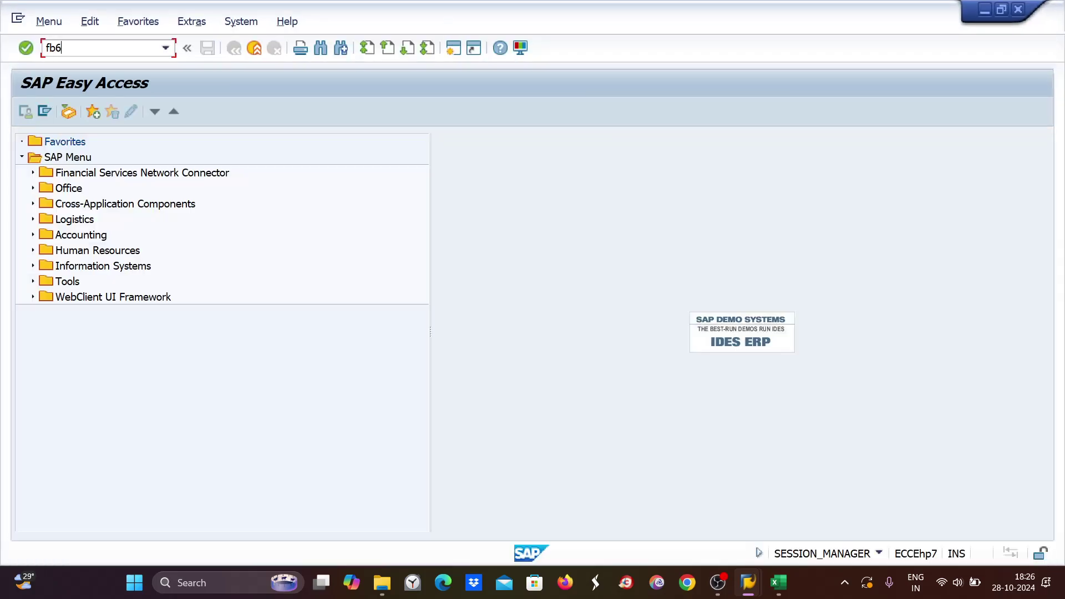
pyautogui.write('0')
pyautogui.press('Return')
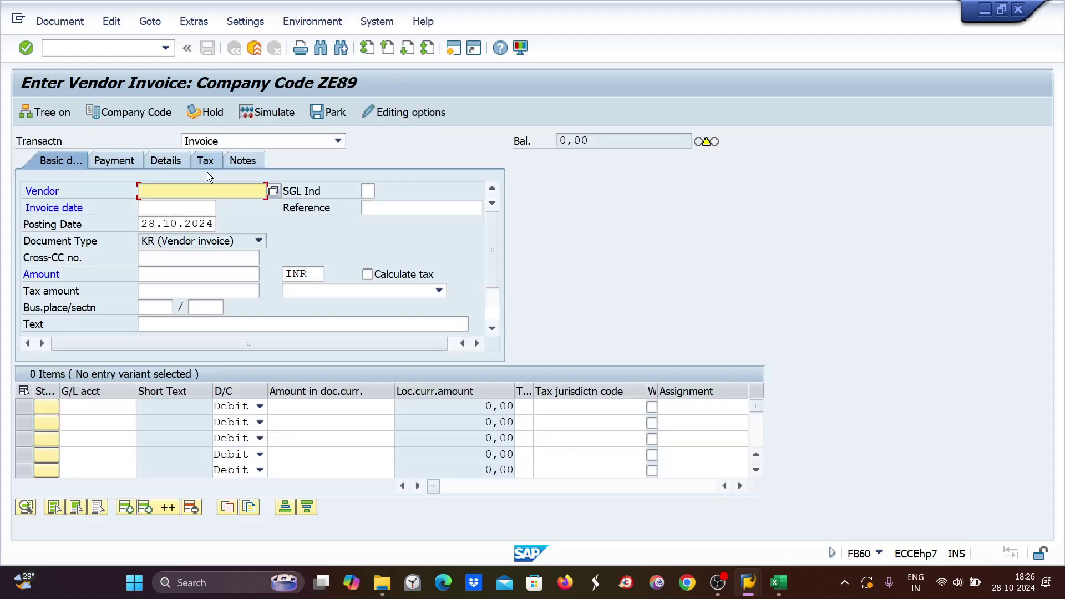
# Enter the vendor's account number, invoice and posting dates of 25.10.2024, and an amount of 1200 in the invoice's basic data.
pyautogui.write('7001')
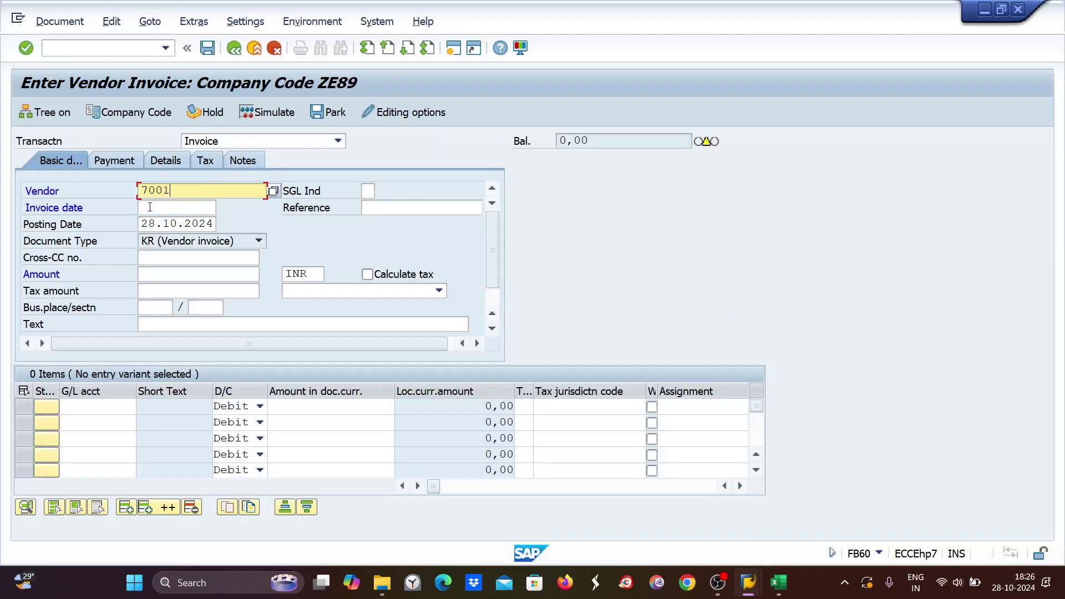
pyautogui.click(149, 207)
pyautogui.write('25')
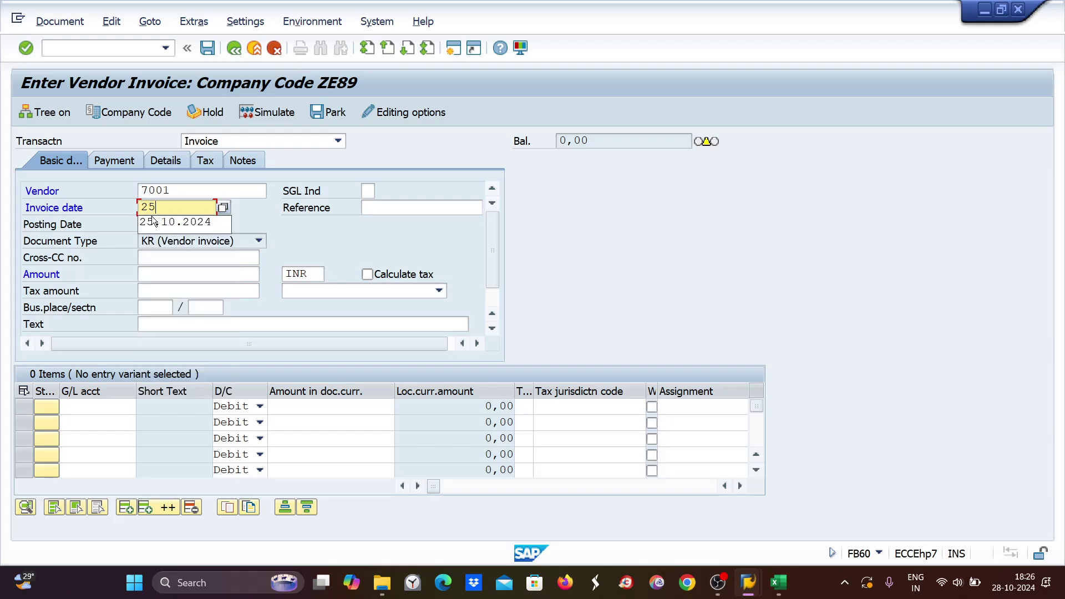
pyautogui.click(147, 223)
pyautogui.moveTo(140, 207); pyautogui.dragTo(249, 211)
pyautogui.hotkey('ctrl', 'c')
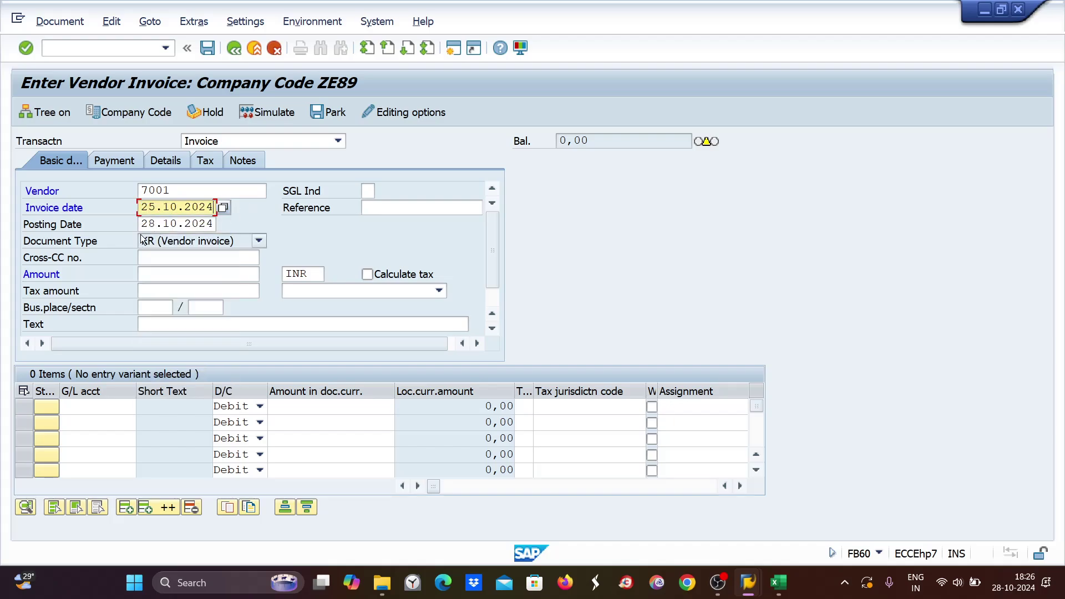
pyautogui.moveTo(141, 224); pyautogui.dragTo(247, 227)
pyautogui.hotkey('ctrl', 'v')
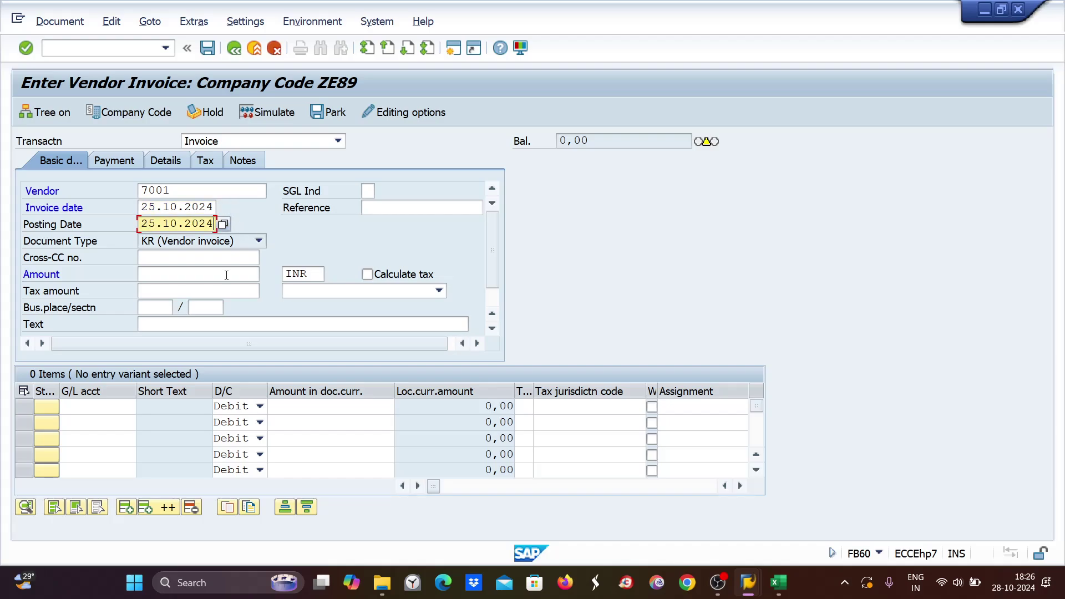
pyautogui.click(170, 274)
pyautogui.write('1200')
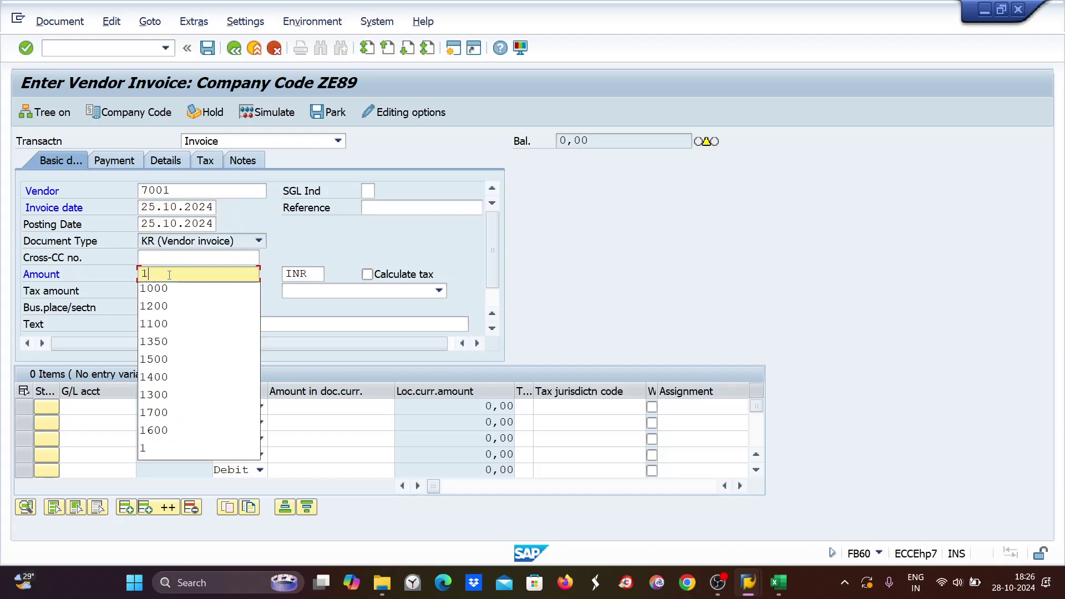
# Add a debit line of 1200 to the credit purchase G/L account and post the invoice dated 25.10.2024.
pyautogui.click(108, 413)
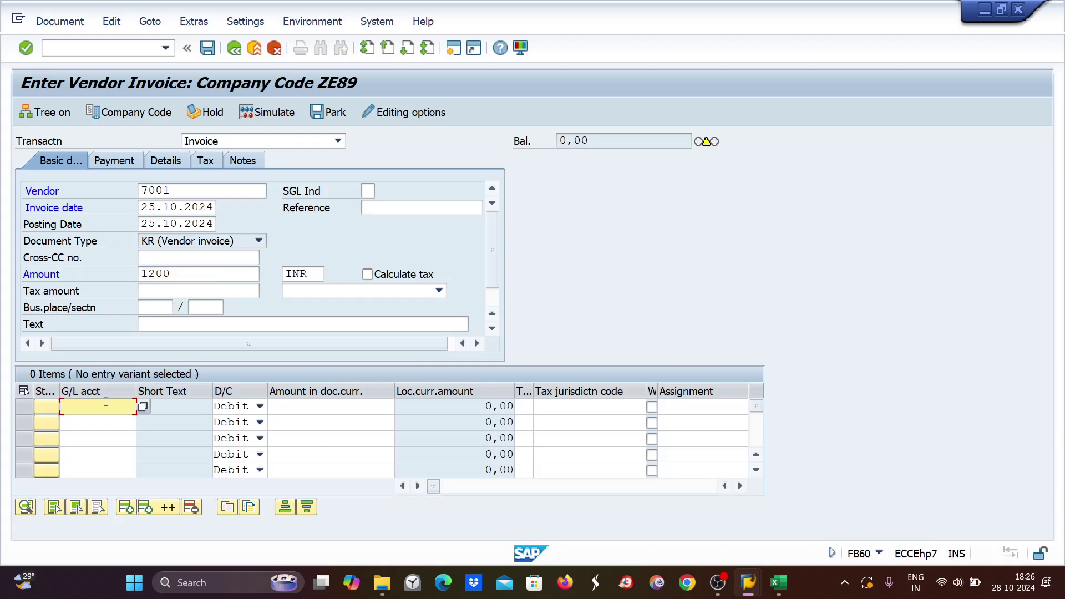
pyautogui.write('4')
pyautogui.click(104, 425)
pyautogui.click(325, 407)
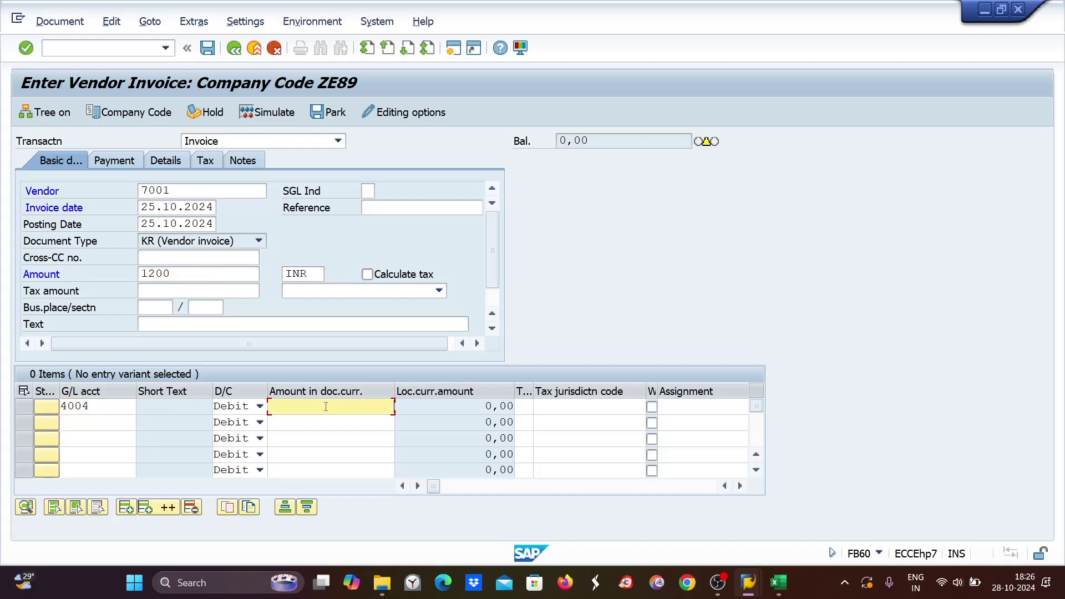
pyautogui.write('1200')
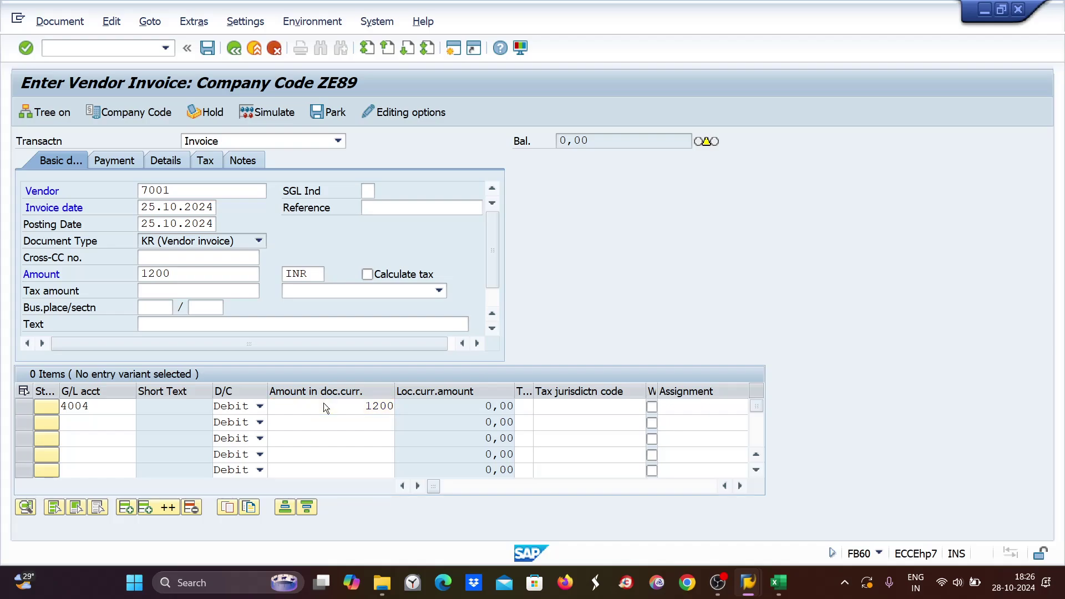
pyautogui.press('Return')
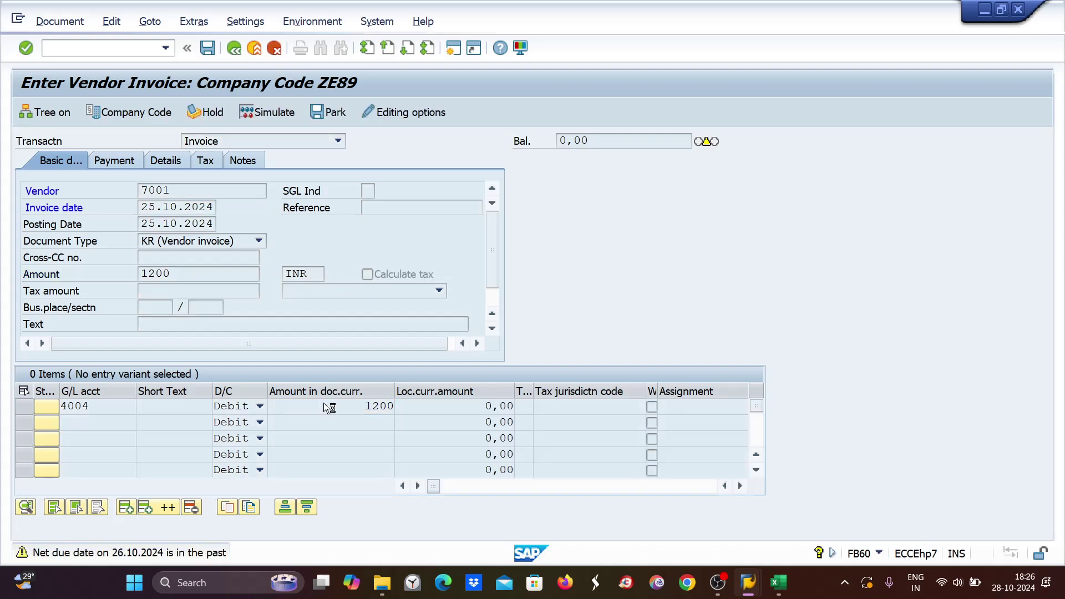
pyautogui.hotkey('ctrl', 's')
# Enter the vendor's account number, invoice and posting dates of 24.10.2024, and an amount of 1100 in the invoice's basic data.
pyautogui.write('7001')
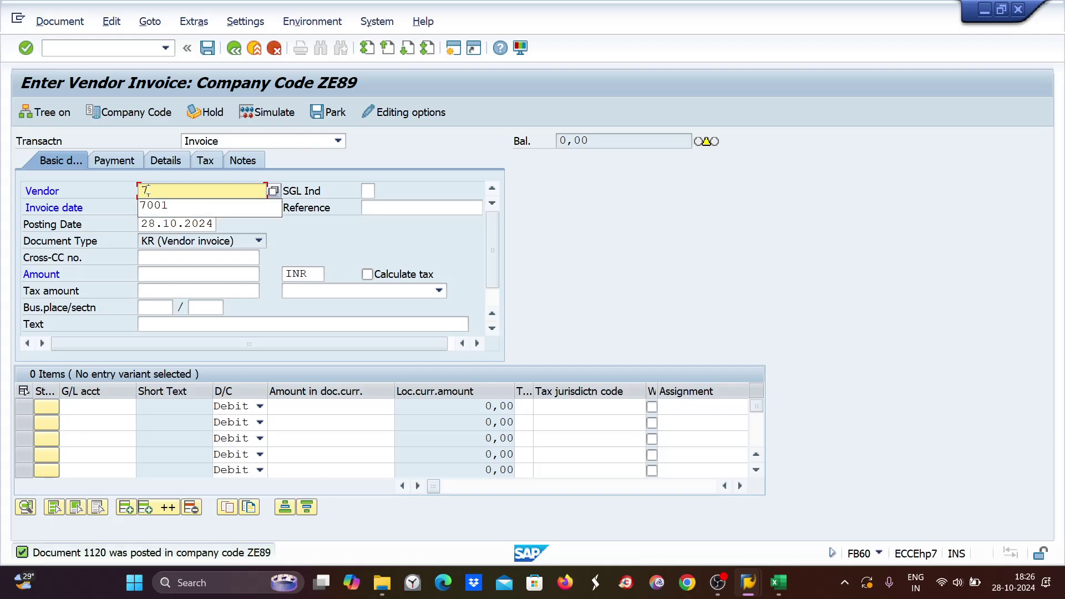
pyautogui.click(157, 209)
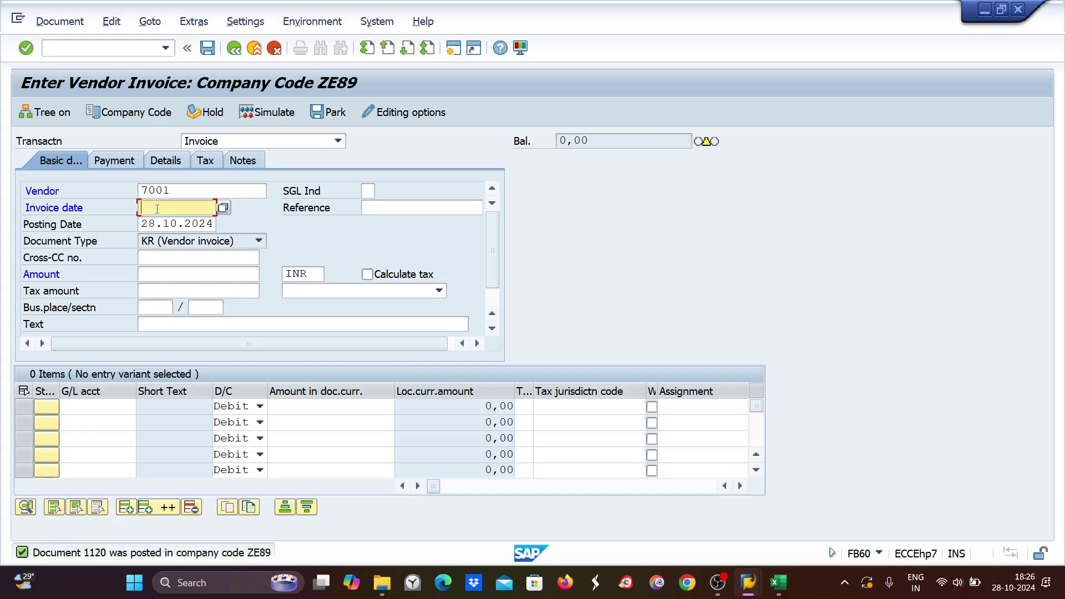
pyautogui.write('2')
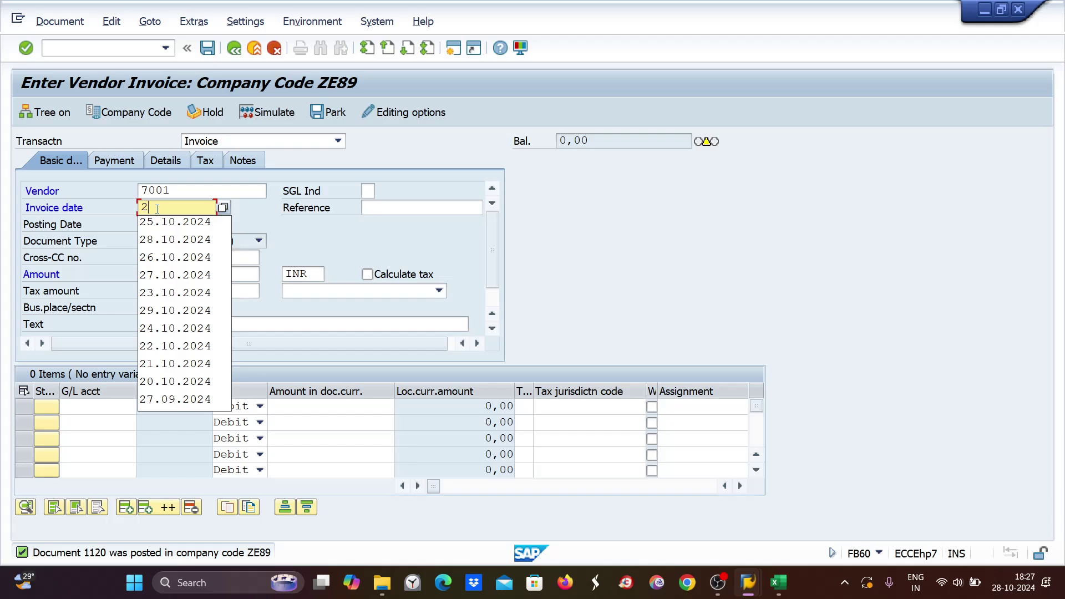
pyautogui.write('4')
pyautogui.press('Down')
pyautogui.press('Return')
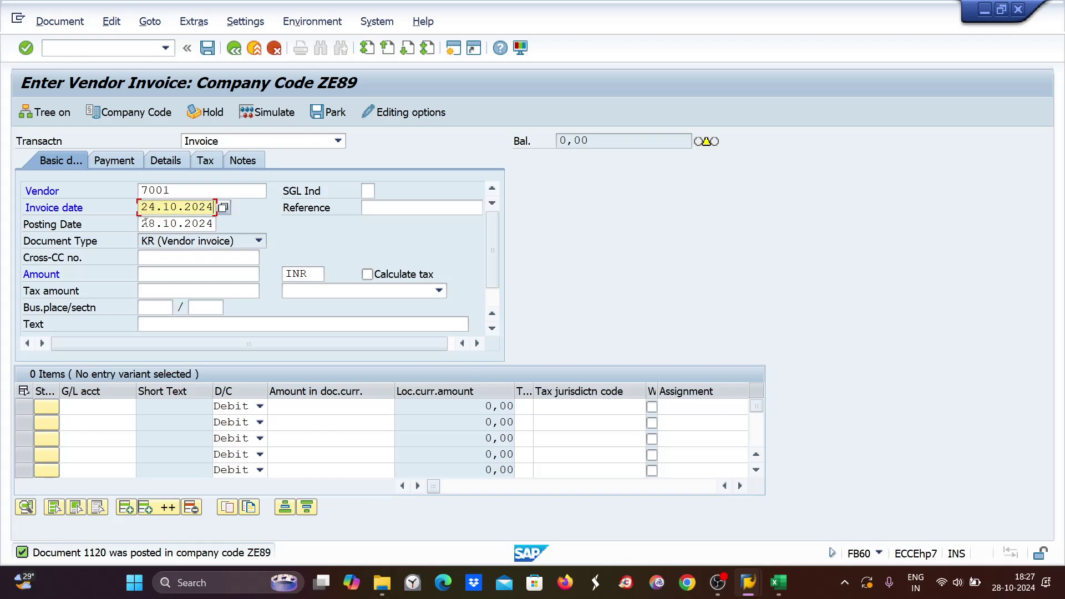
pyautogui.click(181, 224)
pyautogui.doubleClick(150, 224)
pyautogui.write('24.10.2024')
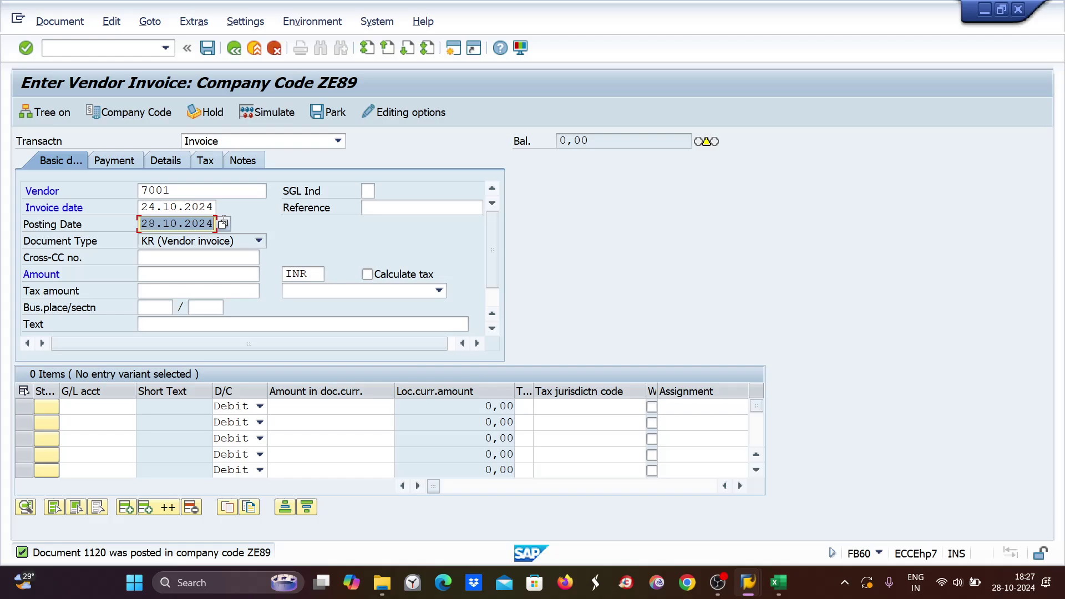
pyautogui.click(149, 274)
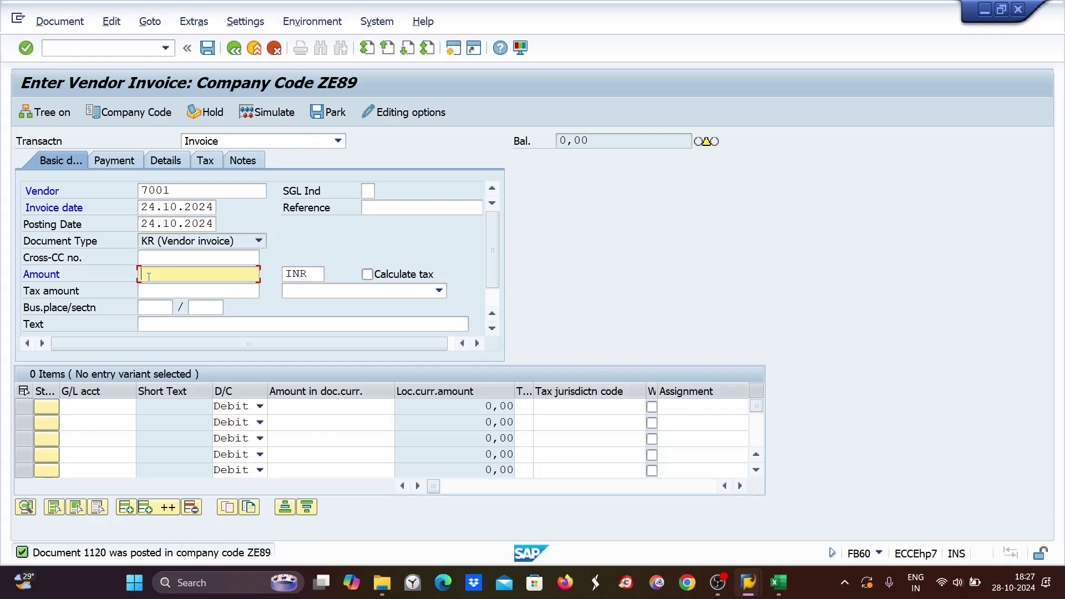
pyautogui.write('1100')
# Add a debit line of 1100 to the credit purchase G/L account and post the invoice dated 24.10.2024.
pyautogui.click(98, 406)
pyautogui.write('4')
pyautogui.click(147, 422)
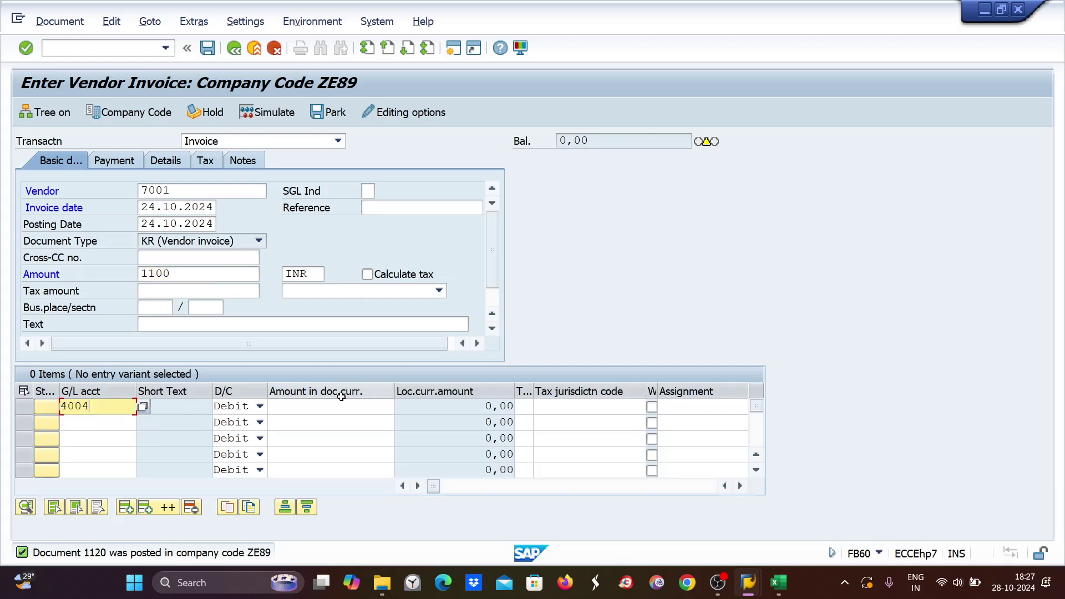
pyautogui.click(341, 407)
pyautogui.write('1100')
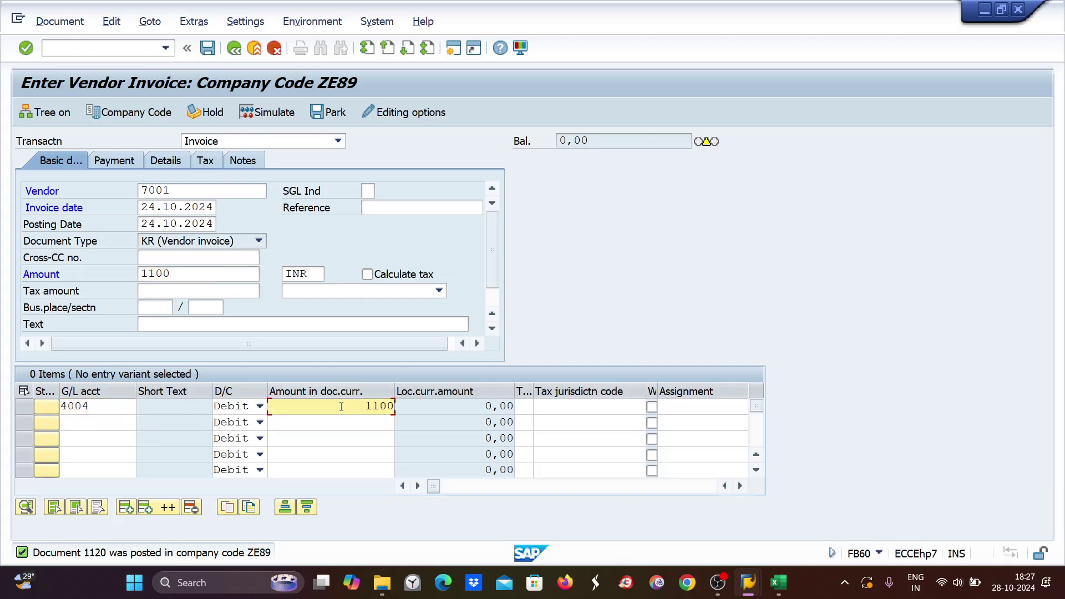
pyautogui.press('Return')
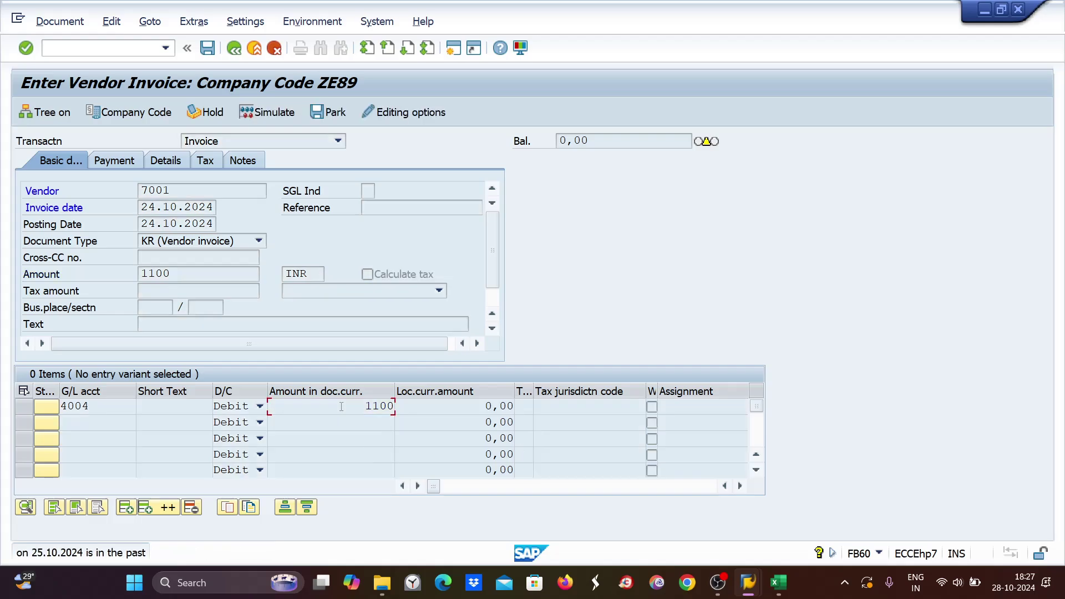
pyautogui.hotkey('ctrl', 's')
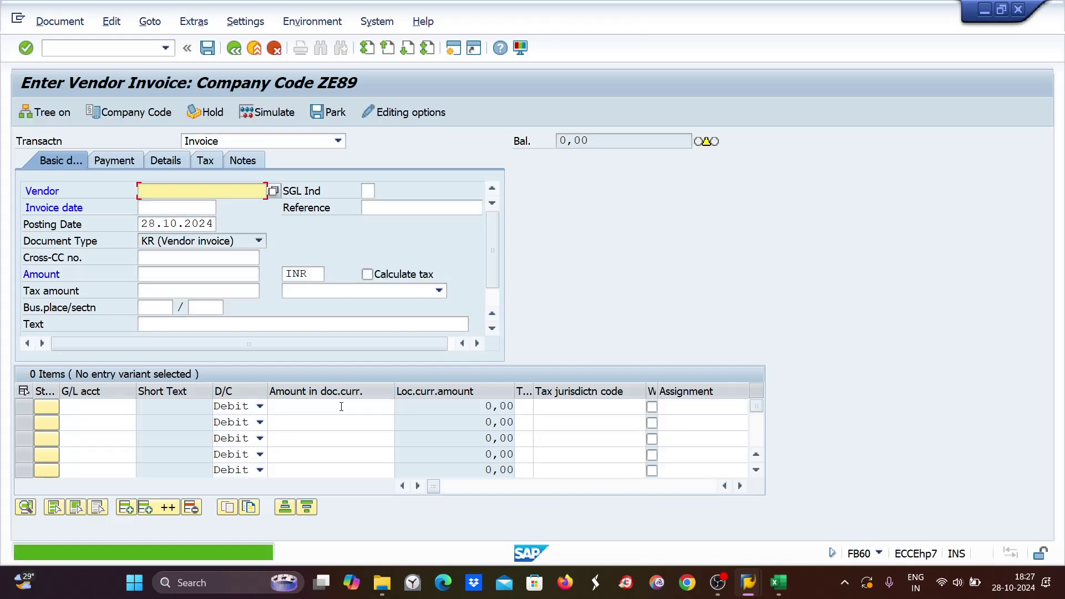
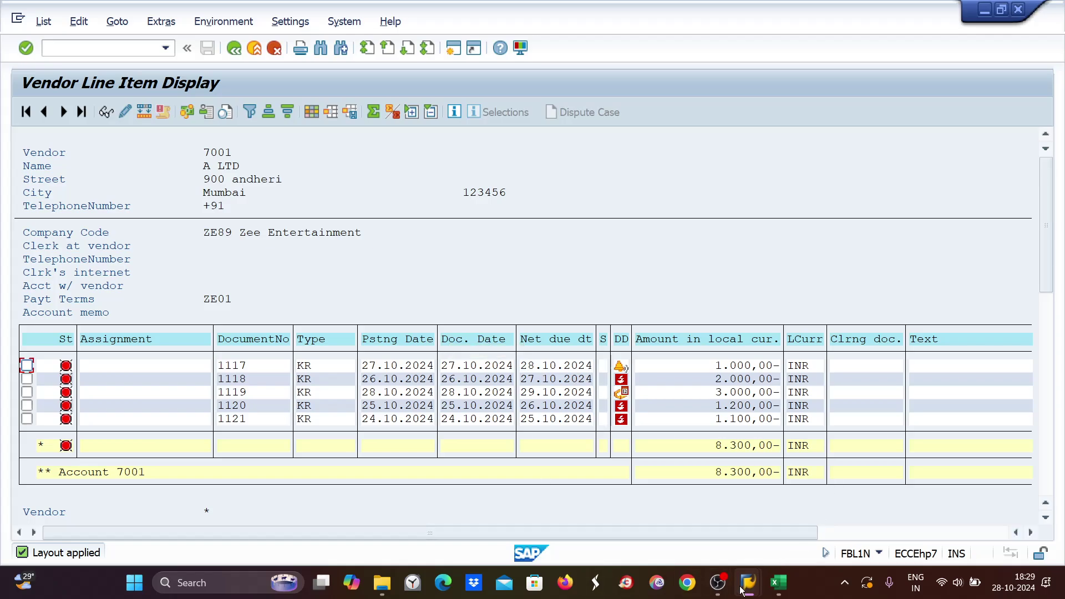
# Close the vendor invoice session and check the automatic payment run's parameters for company code ZE89.
pyautogui.moveTo(748, 582)
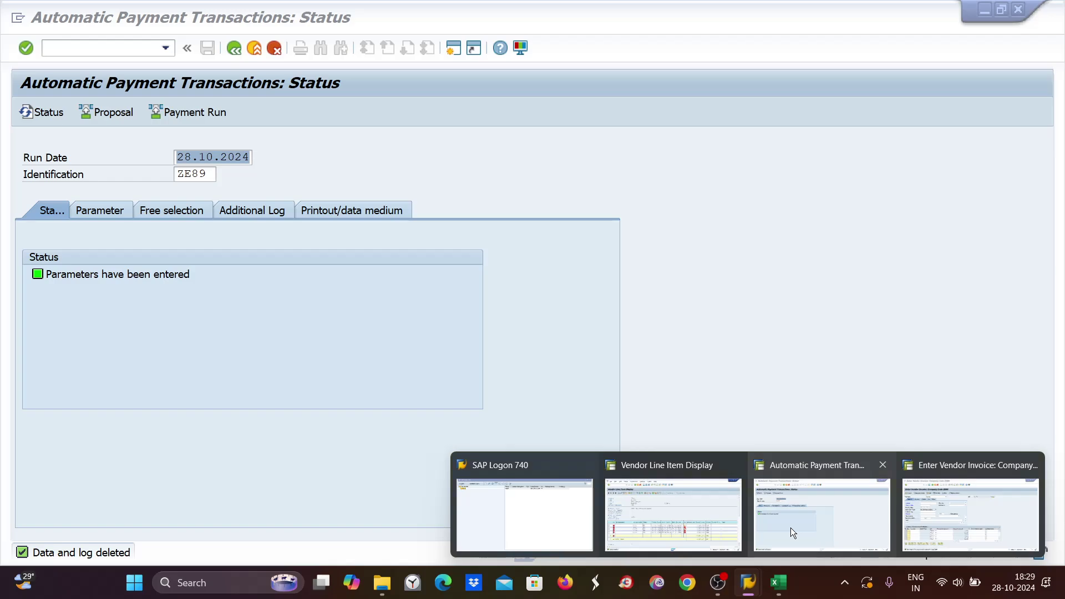
pyautogui.click(1031, 465)
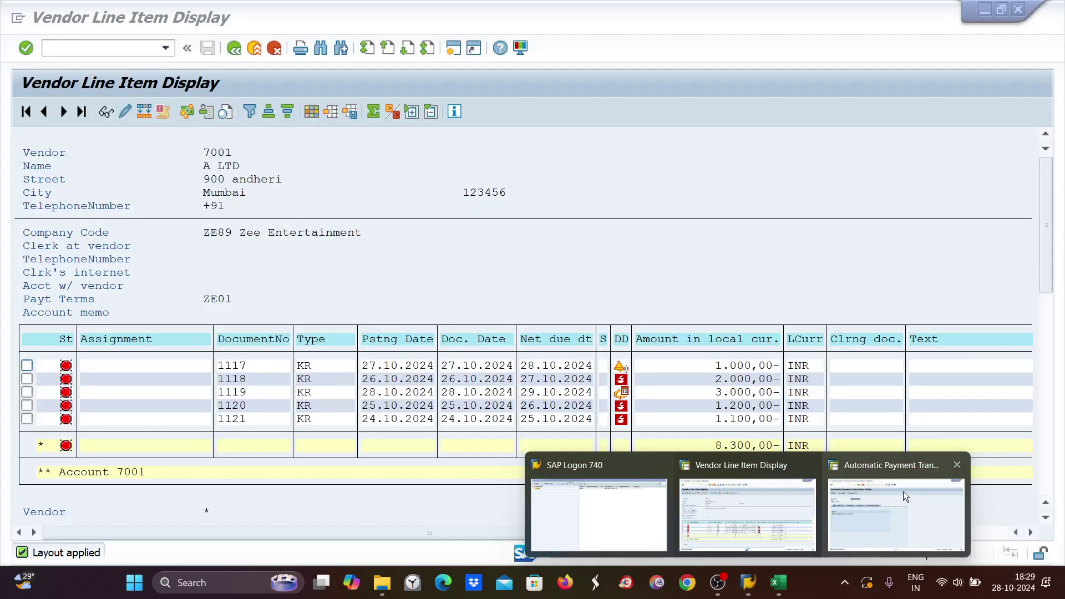
pyautogui.click(903, 492)
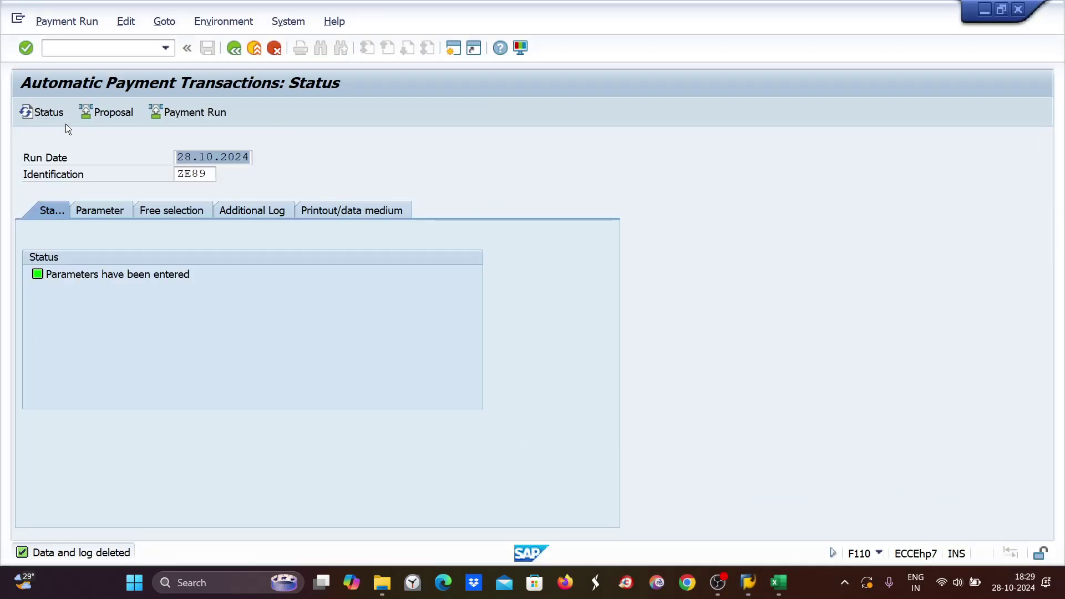
pyautogui.click(105, 210)
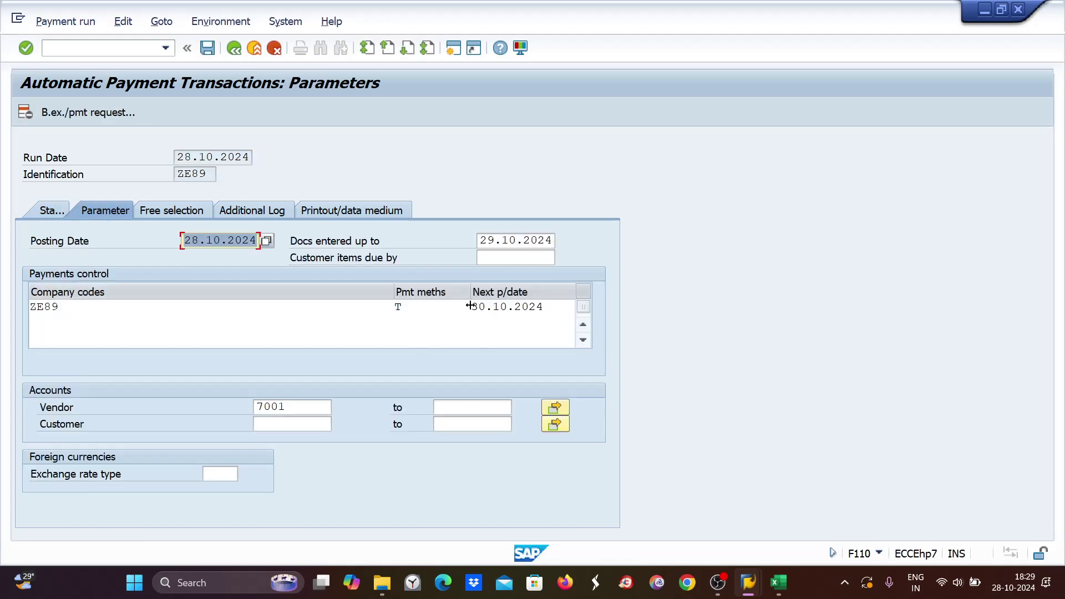
pyautogui.click(45, 213)
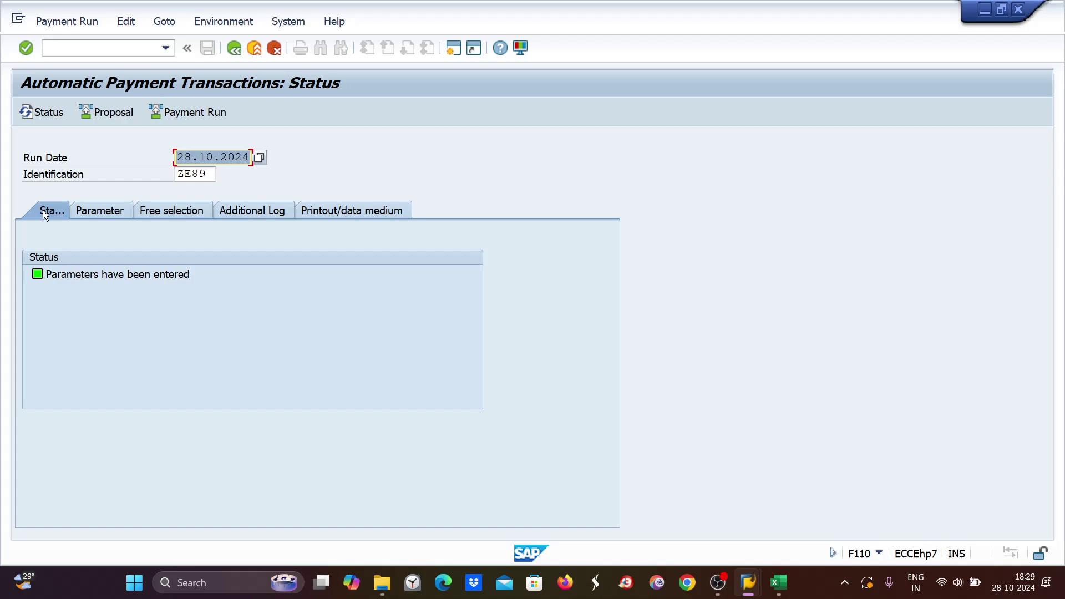
# Create the payment proposal with an immediate start and display the items included in the vendor's proposed payment.
pyautogui.click(112, 113)
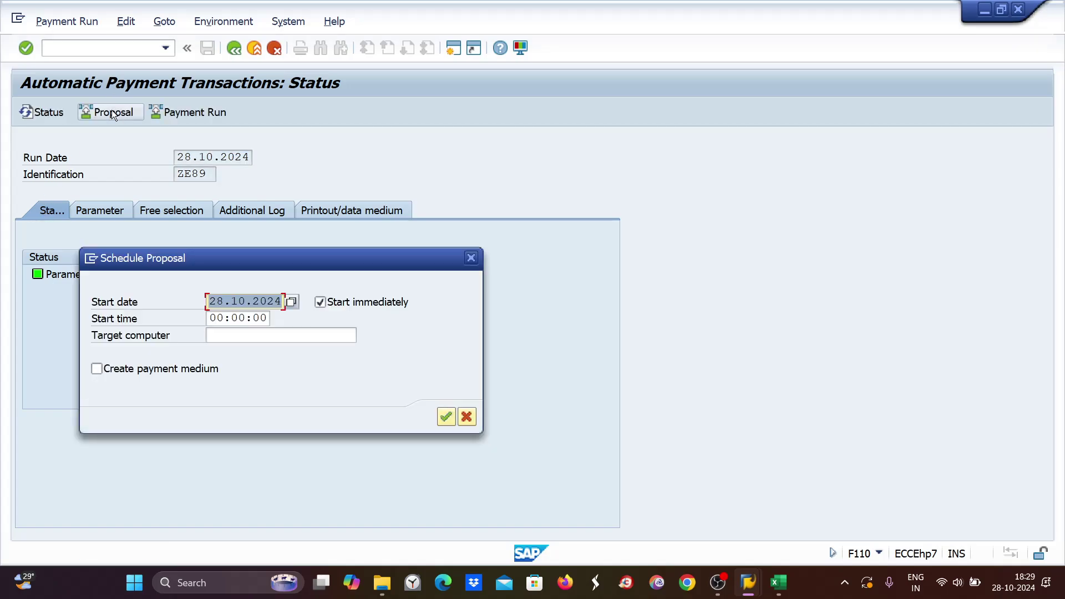
pyautogui.press('Return')
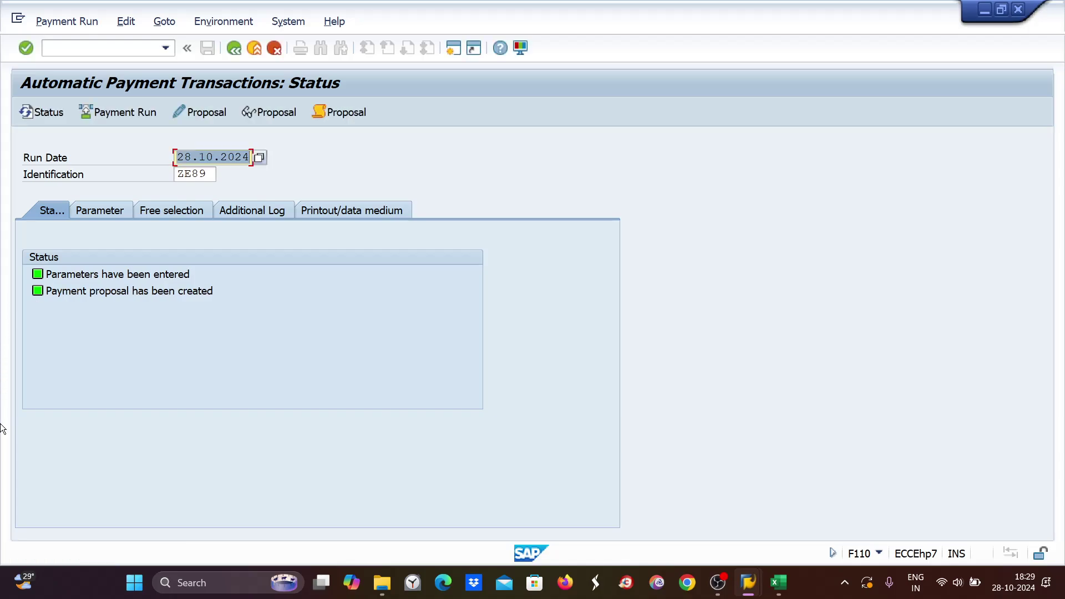
pyautogui.click(269, 114)
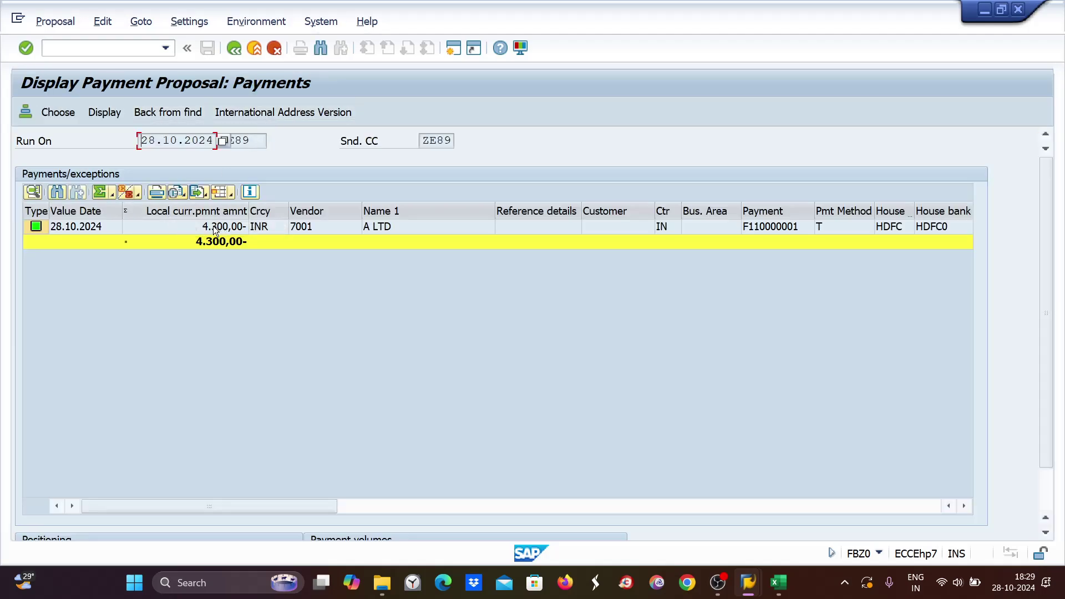
pyautogui.doubleClick(213, 226)
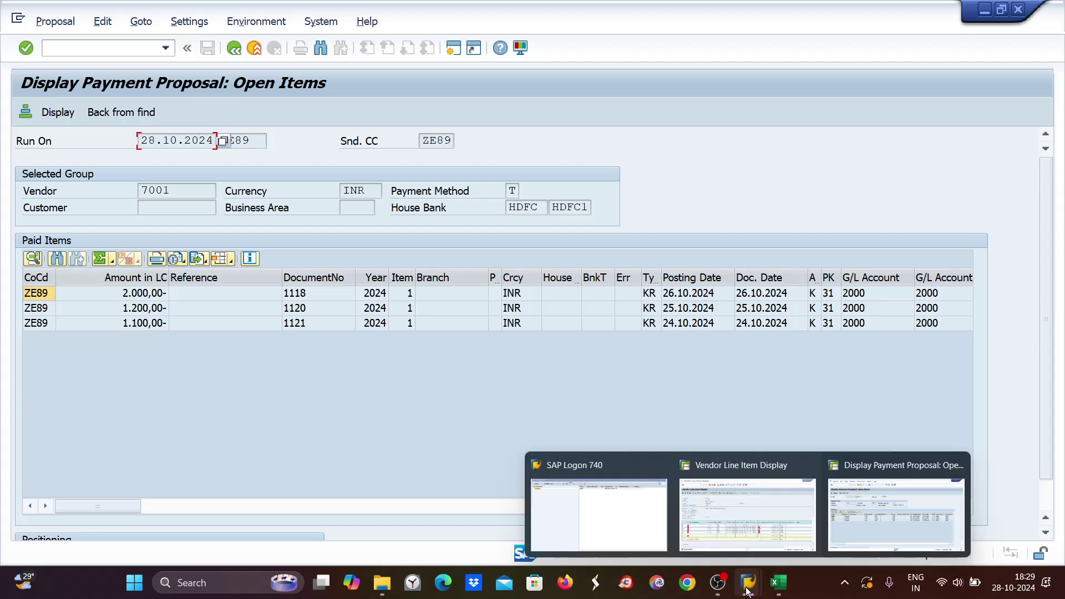
# Compare the proposal's paid items with the net due dates in the vendor line item display, then leave the paid items list.
pyautogui.moveTo(772, 578)
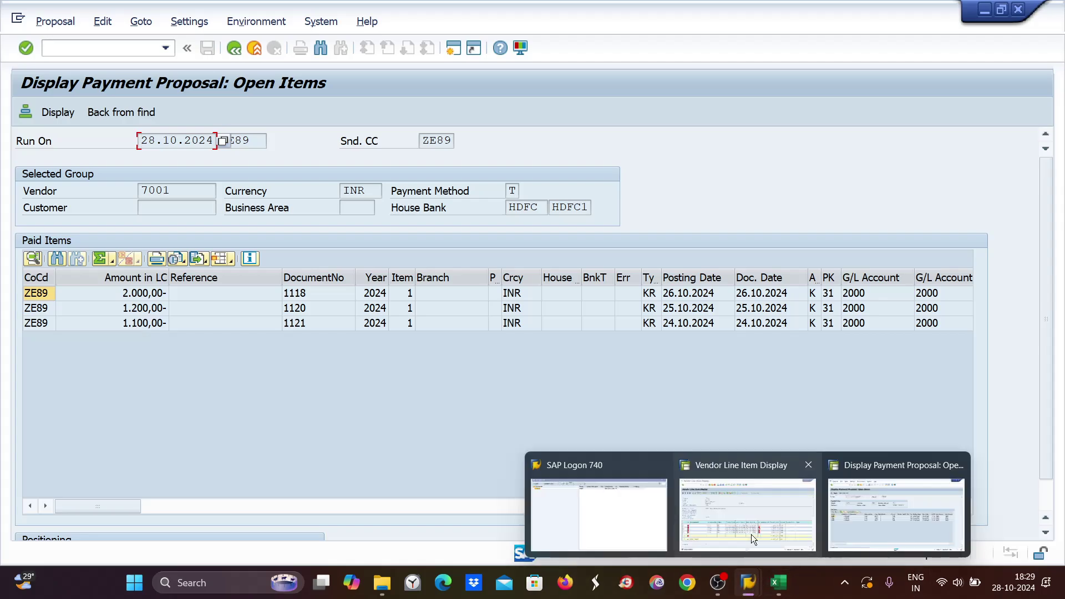
pyautogui.click(751, 534)
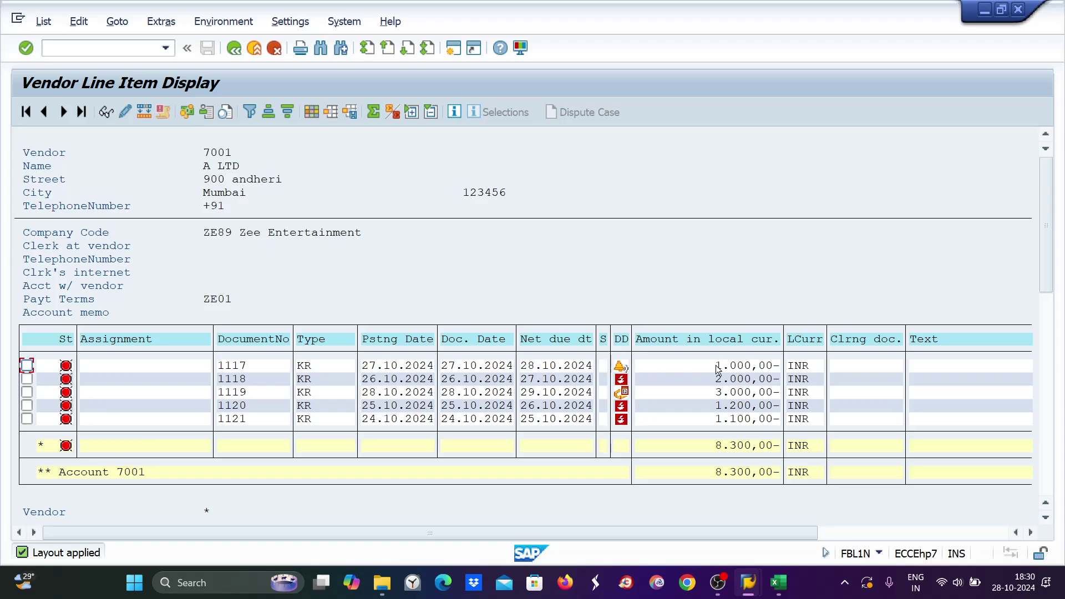
pyautogui.hotkey('alt', 'Tab')
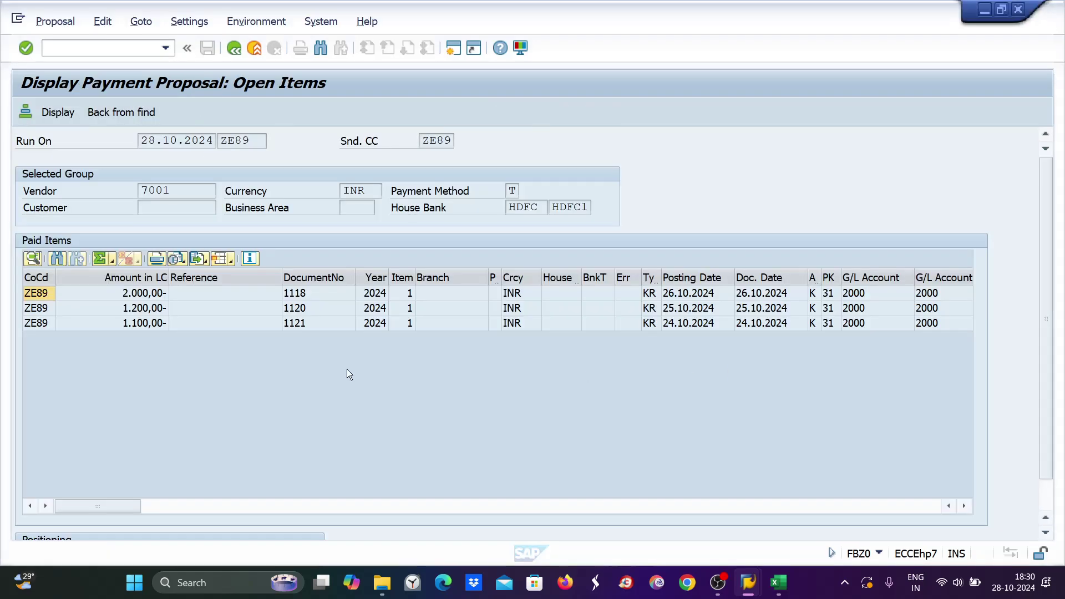
pyautogui.hotkey('alt', 'Tab')
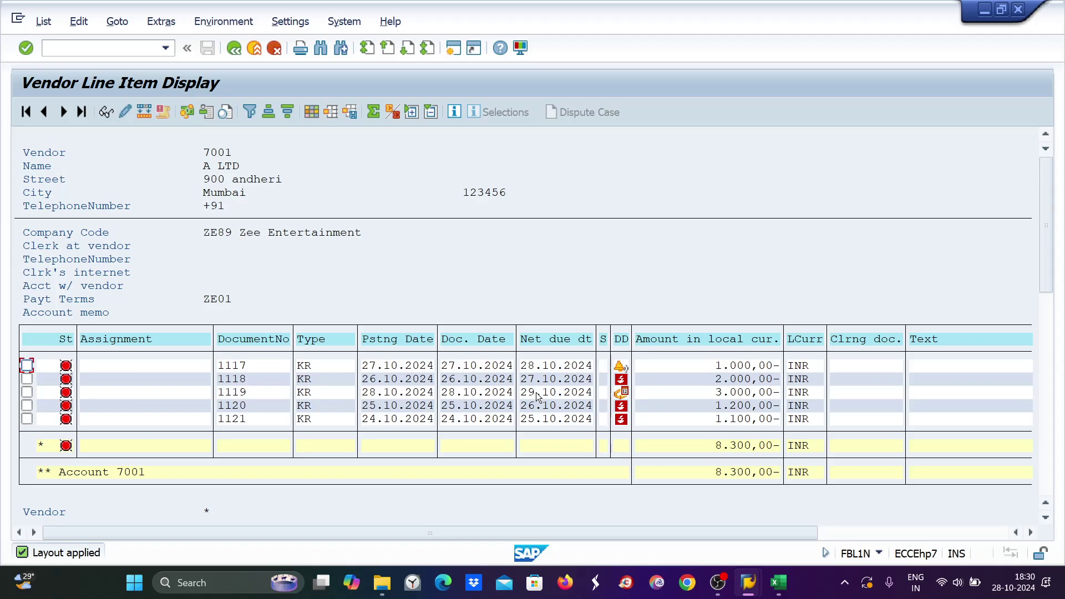
pyautogui.hotkey('alt', 'Tab')
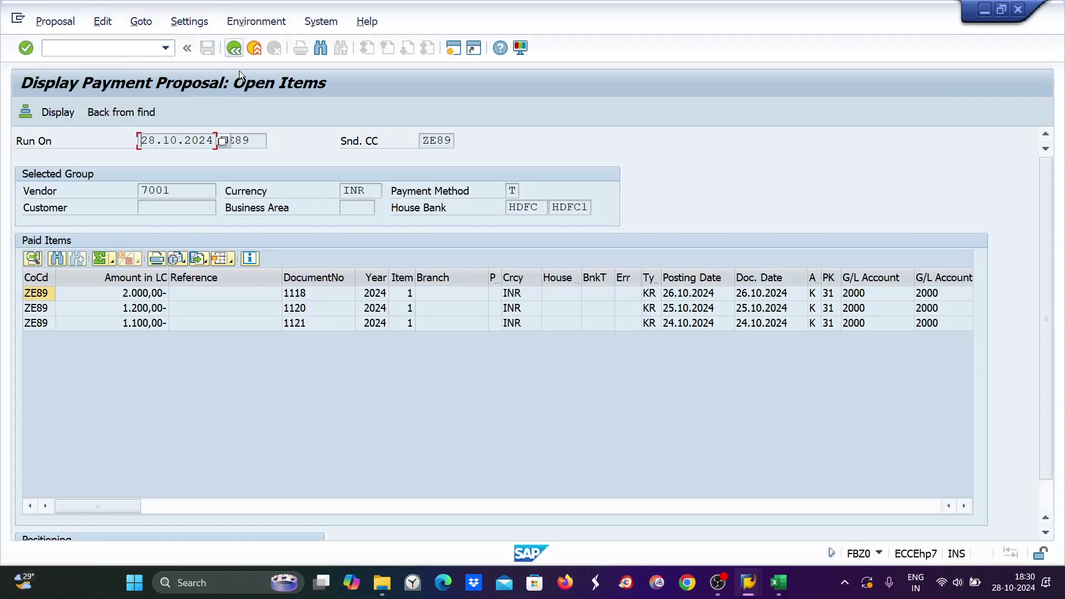
pyautogui.hotkey('alt', 'Tab')
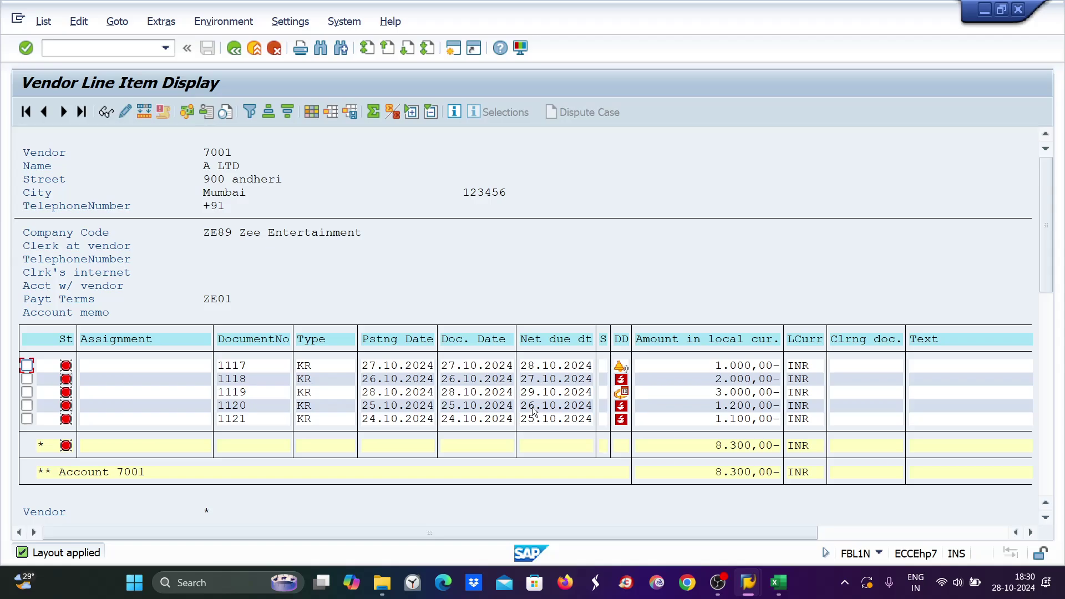
pyautogui.moveTo(1014, 589)
pyautogui.moveTo(621, 369)
pyautogui.hotkey('alt', 'Tab')
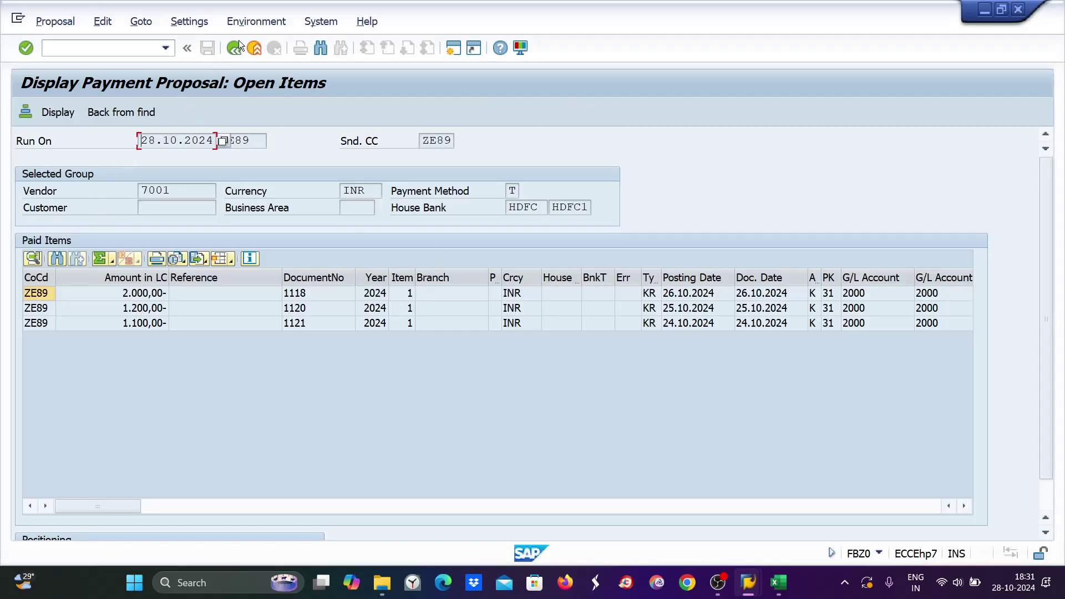
pyautogui.click(235, 46)
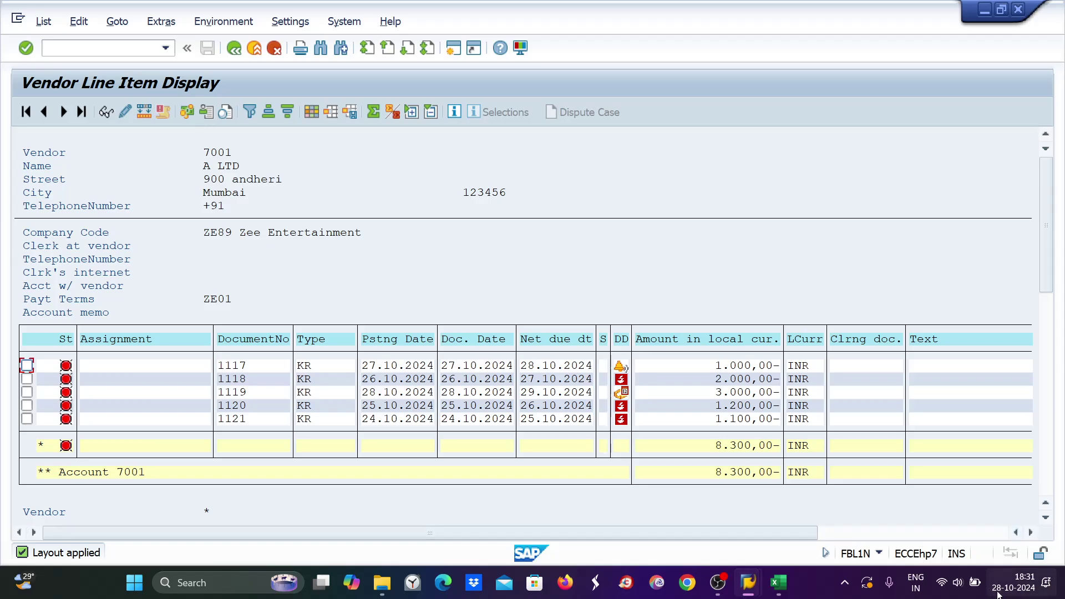
# Check the vendor line items' net due dates and due date symbols against the current system date.
pyautogui.moveTo(997, 595)
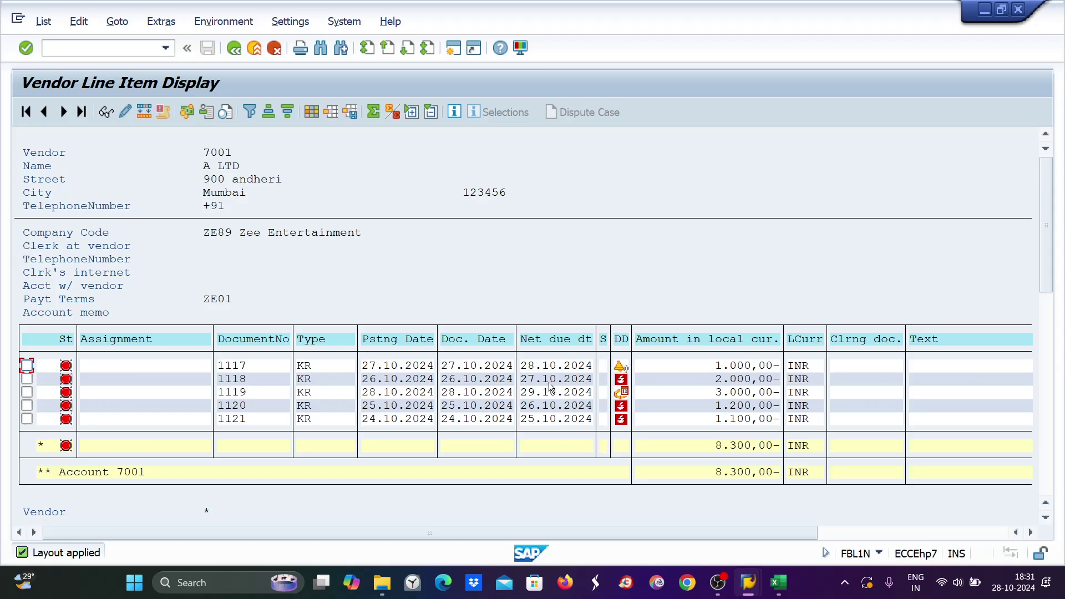
pyautogui.moveTo(622, 384)
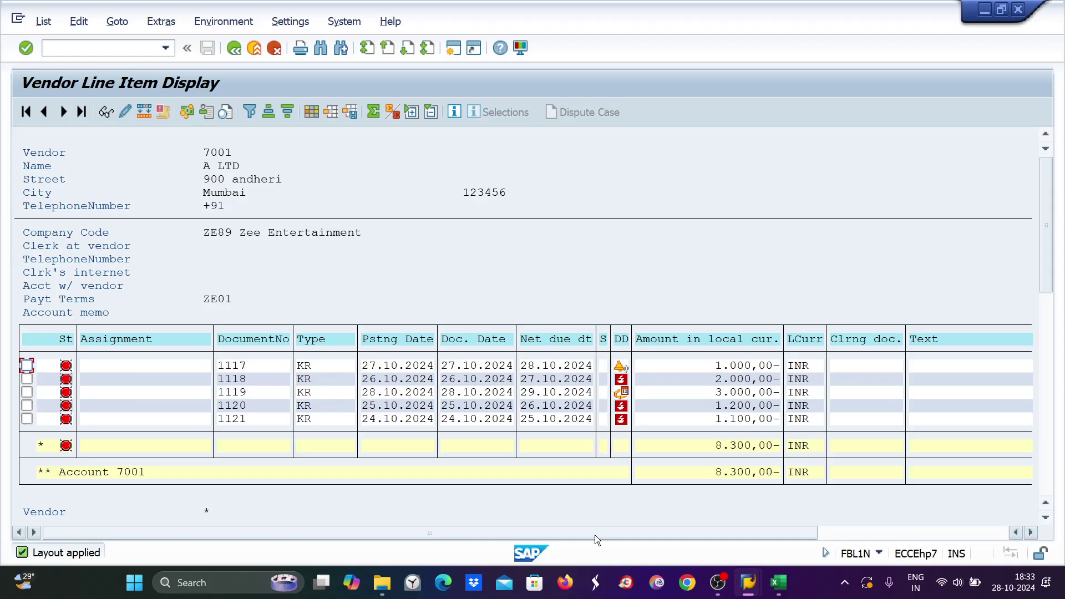
pyautogui.hotkey('alt', 'l')
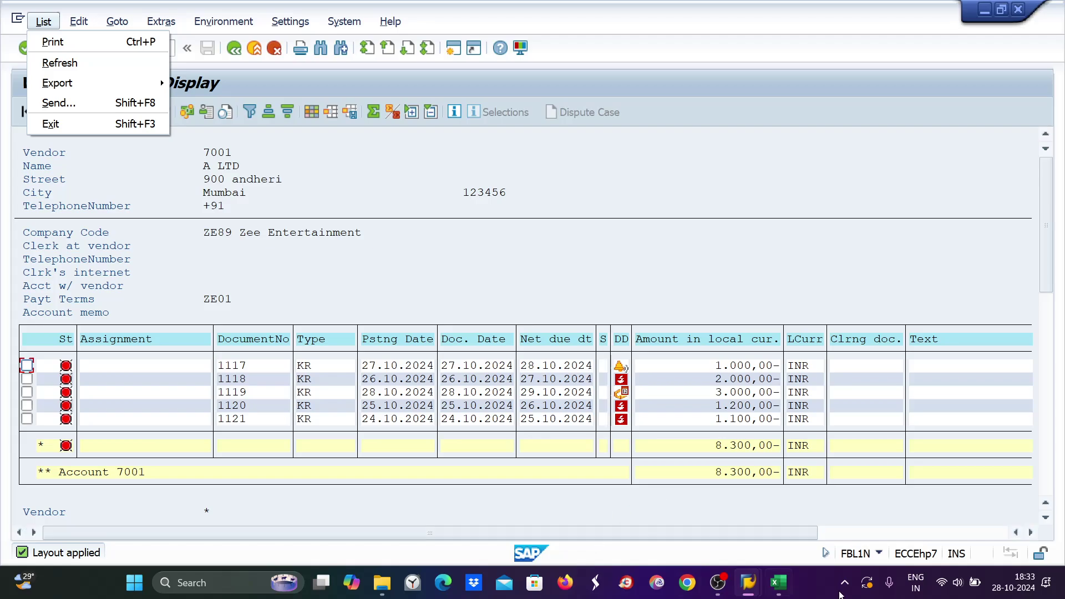
# Leave the payment proposal display and return to the status of the payment run dated 28.10.2024.
pyautogui.click(748, 582)
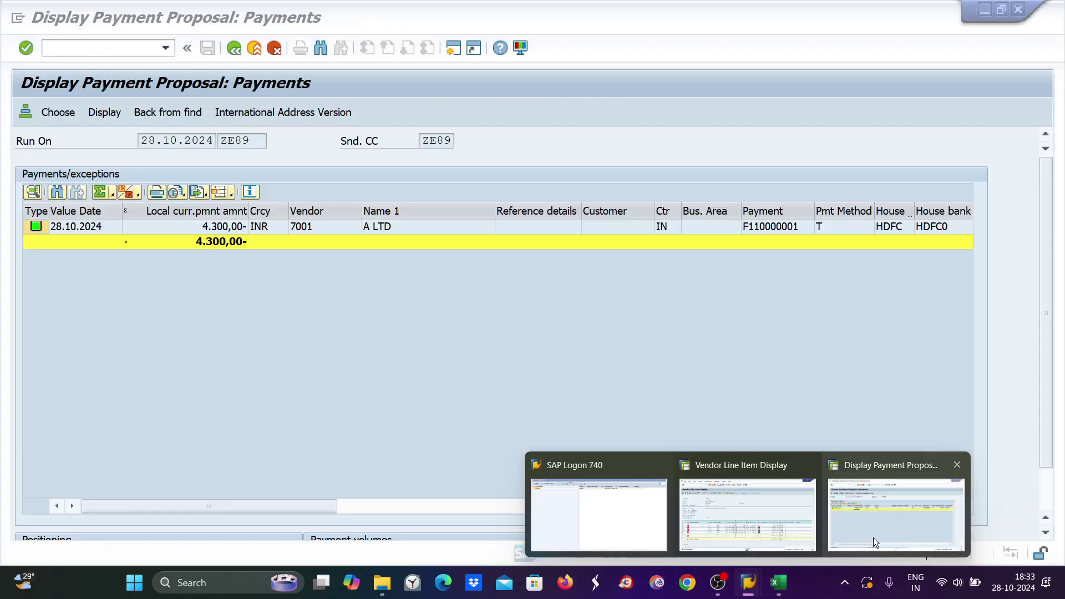
pyautogui.click(873, 538)
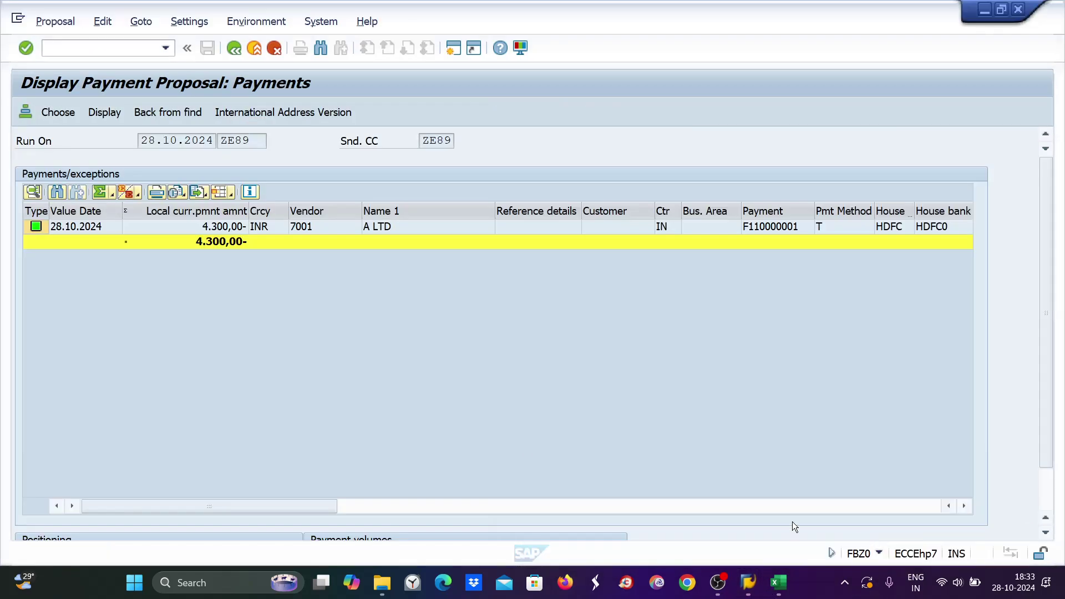
pyautogui.click(240, 49)
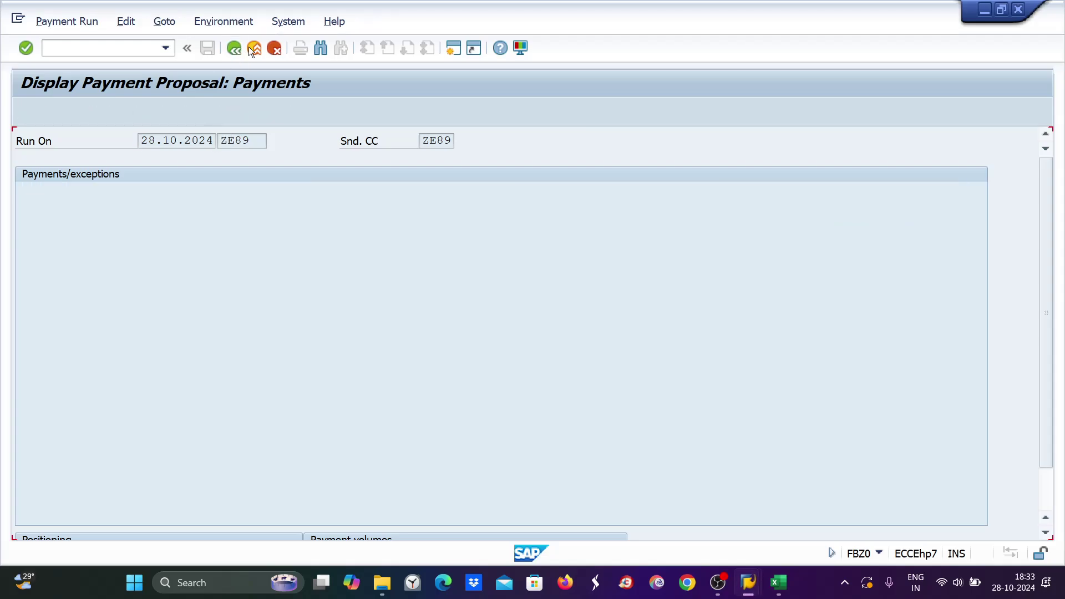
pyautogui.click(233, 49)
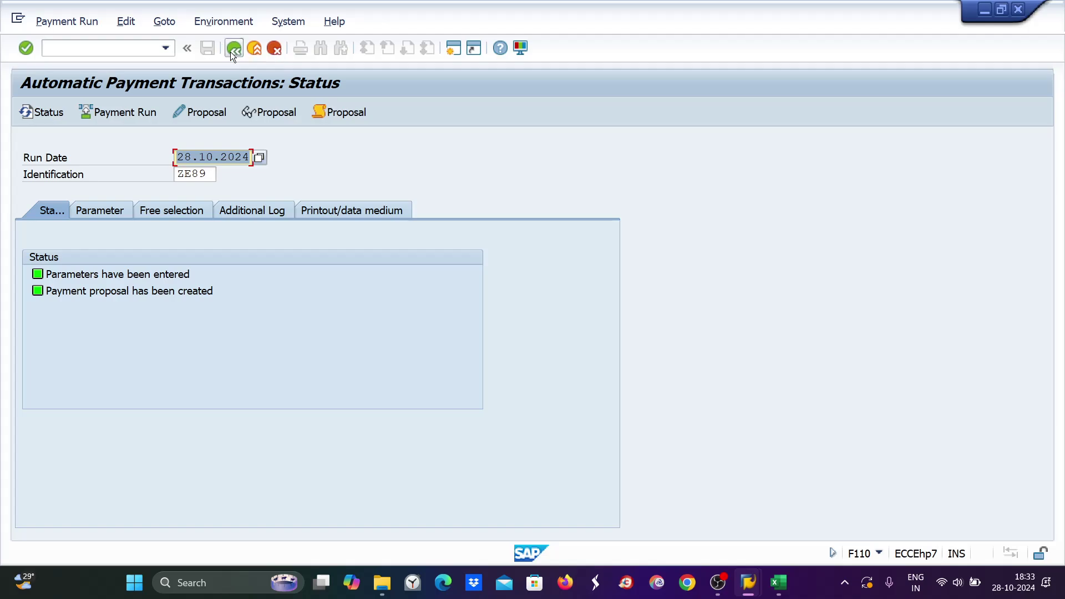
# Reopen transaction F110 and delete the payment proposal for the run dated 28.10.2024 with identification ZE89.
pyautogui.click(233, 49)
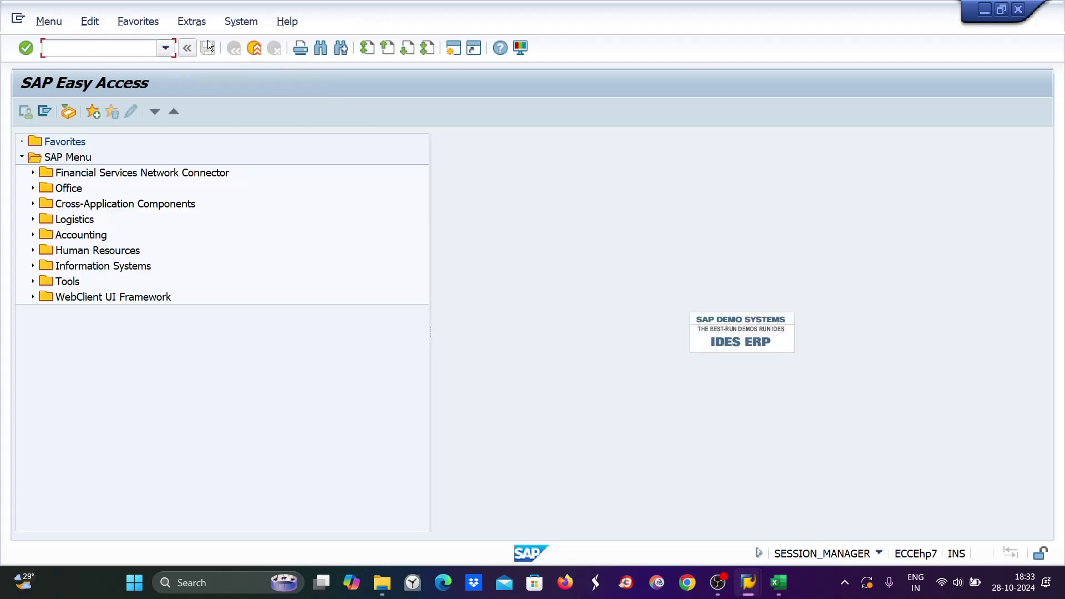
pyautogui.write('/nf110')
pyautogui.press('Return')
pyautogui.click(126, 21)
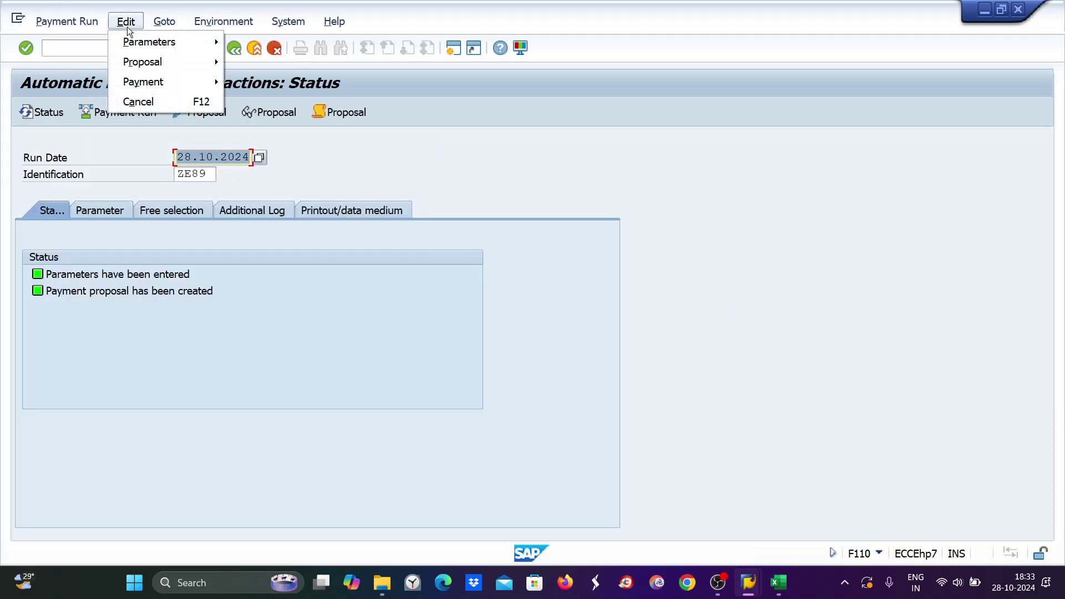
pyautogui.moveTo(144, 62)
pyautogui.click(251, 122)
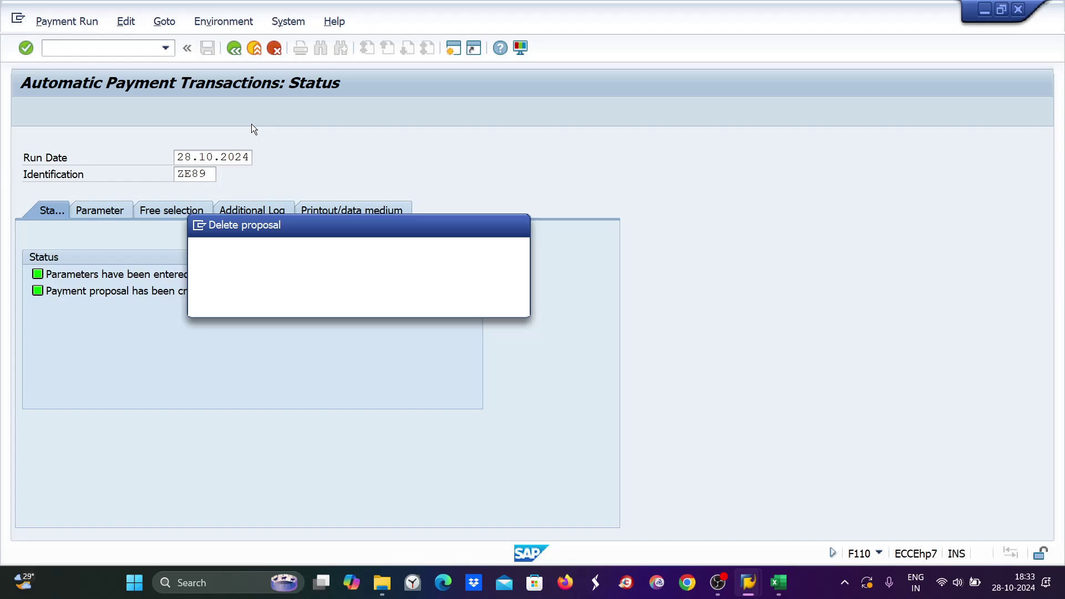
pyautogui.click(284, 304)
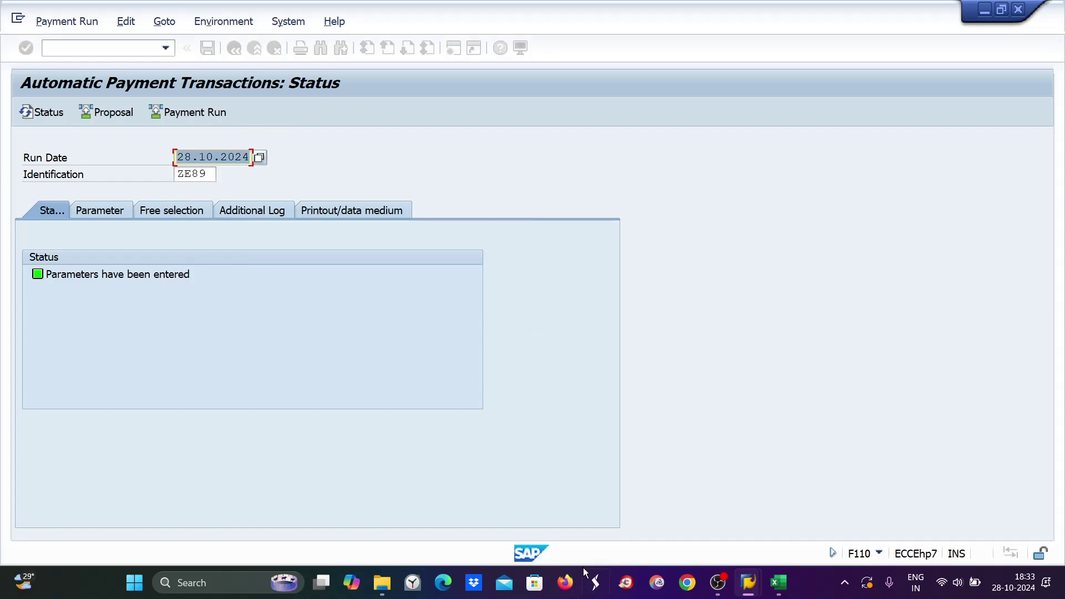
# Switch to the Excel workbook and add the labels "grace days" in A4 and "next payment date" in A5.
pyautogui.click(784, 592)
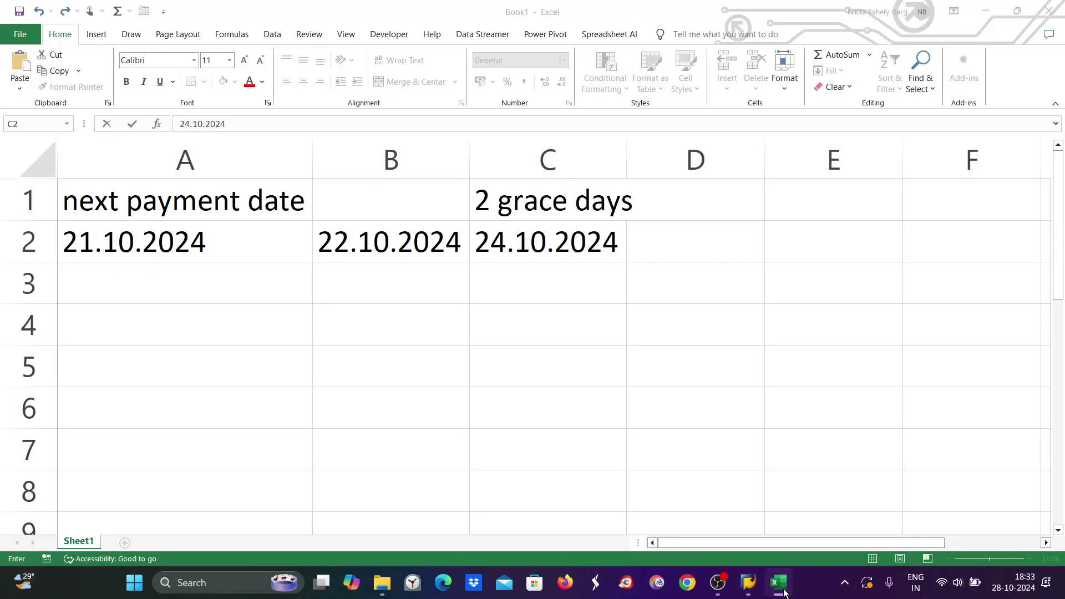
pyautogui.doubleClick(139, 311)
pyautogui.write('grace')
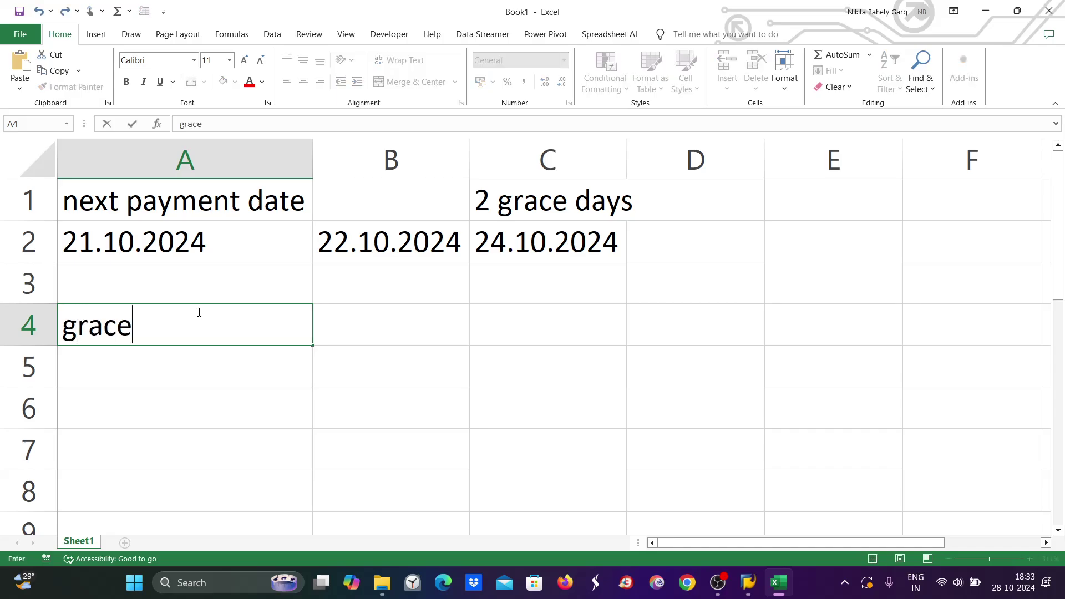
pyautogui.write(' days')
pyautogui.press('Return')
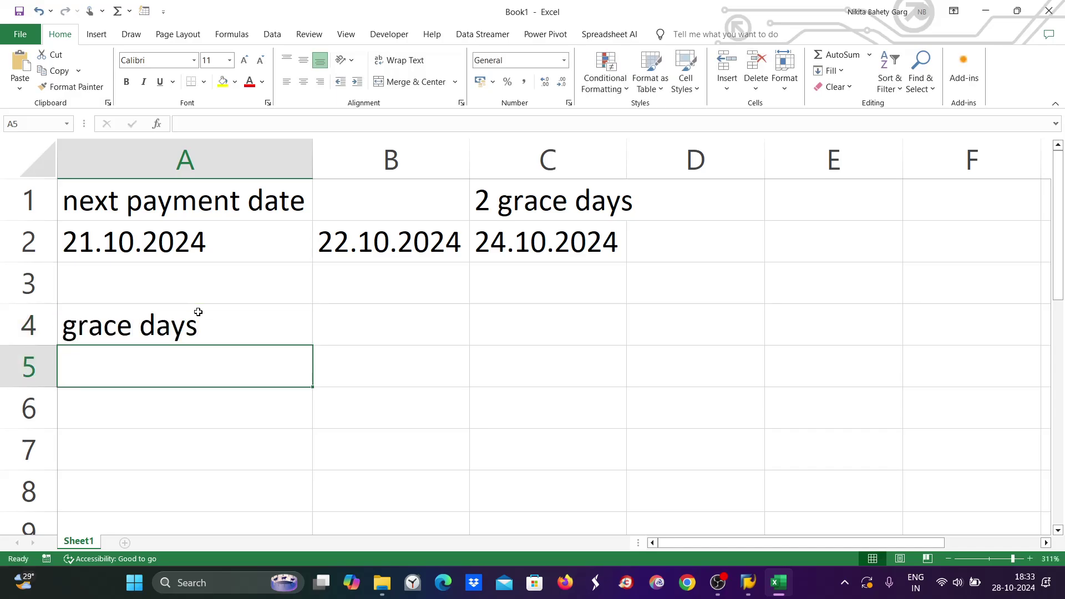
pyautogui.write('next p')
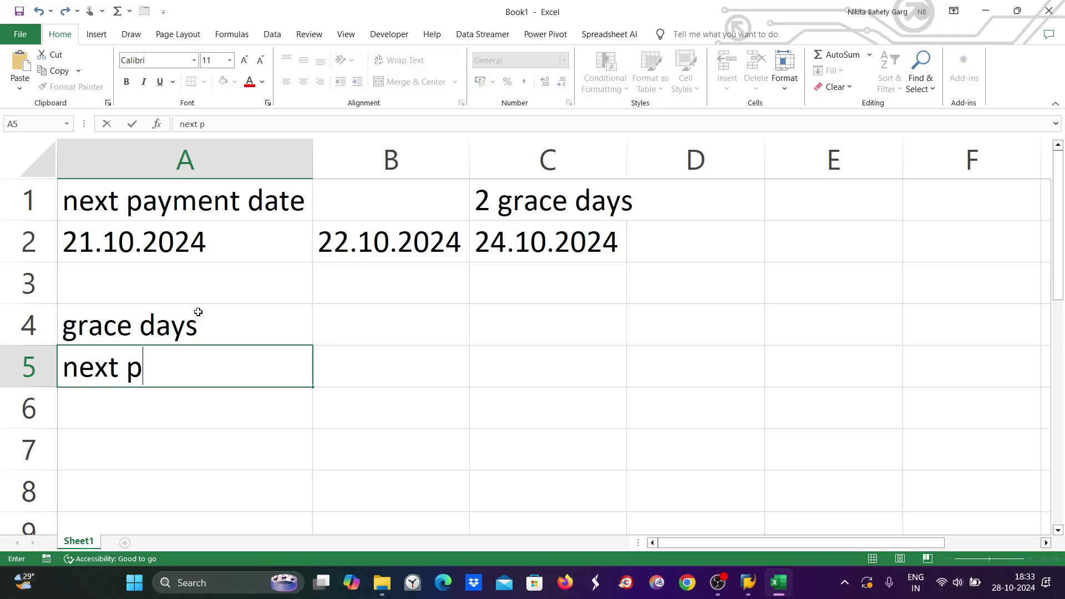
pyautogui.write('ay,m')
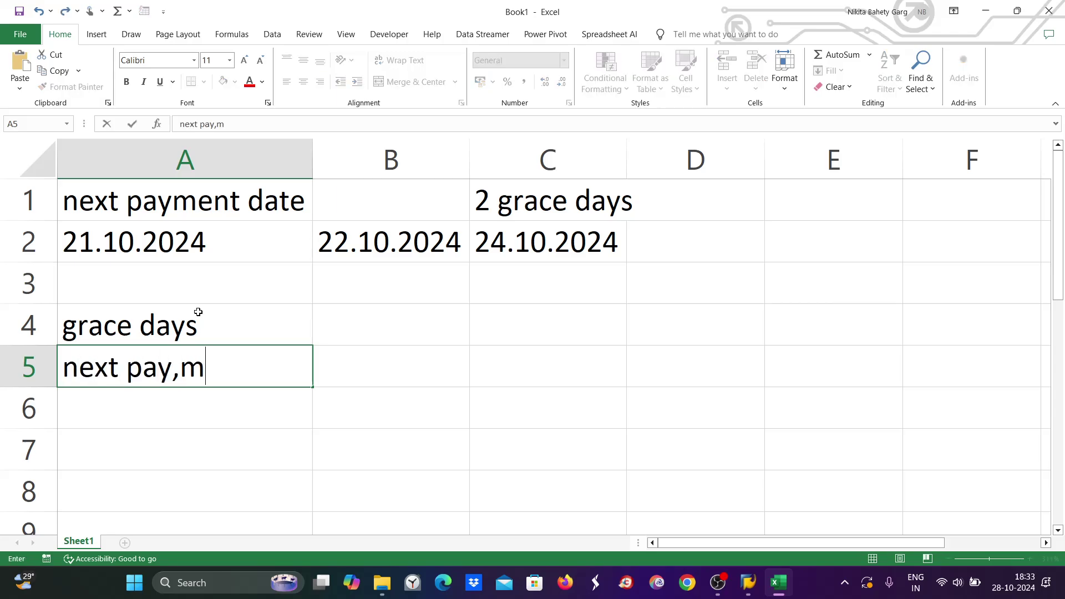
pyautogui.press('BackSpace')
pyautogui.press('BackSpace')
pyautogui.write('ment')
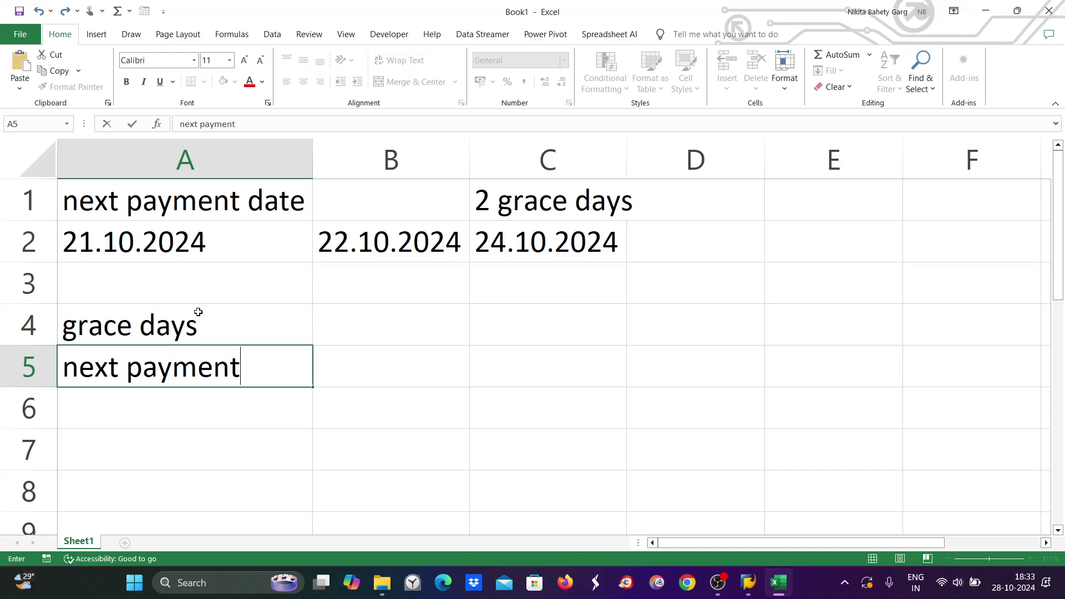
pyautogui.write(' date')
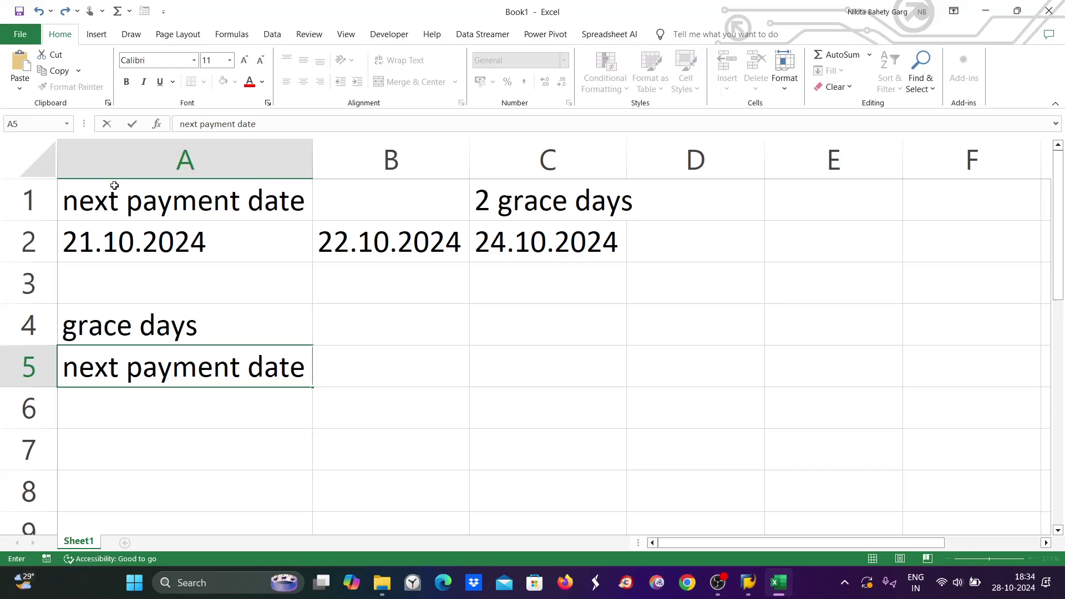
# Clear the notes in A1:D7 and enter "one invoice" in A1 with the date 11.10.2024 in B1.
pyautogui.moveTo(115, 186); pyautogui.dragTo(703, 432)
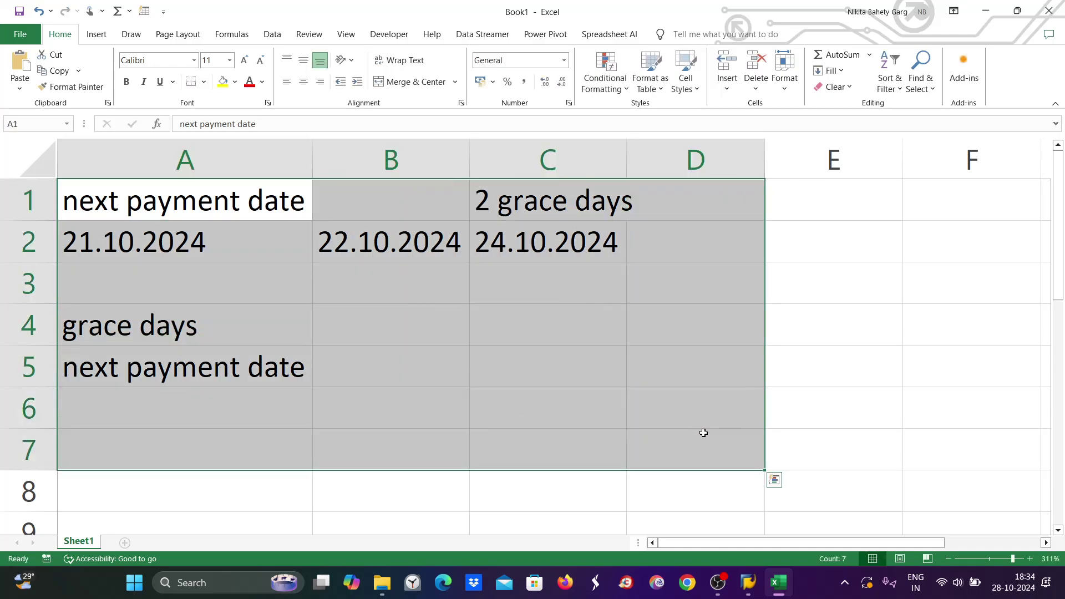
pyautogui.press('Delete')
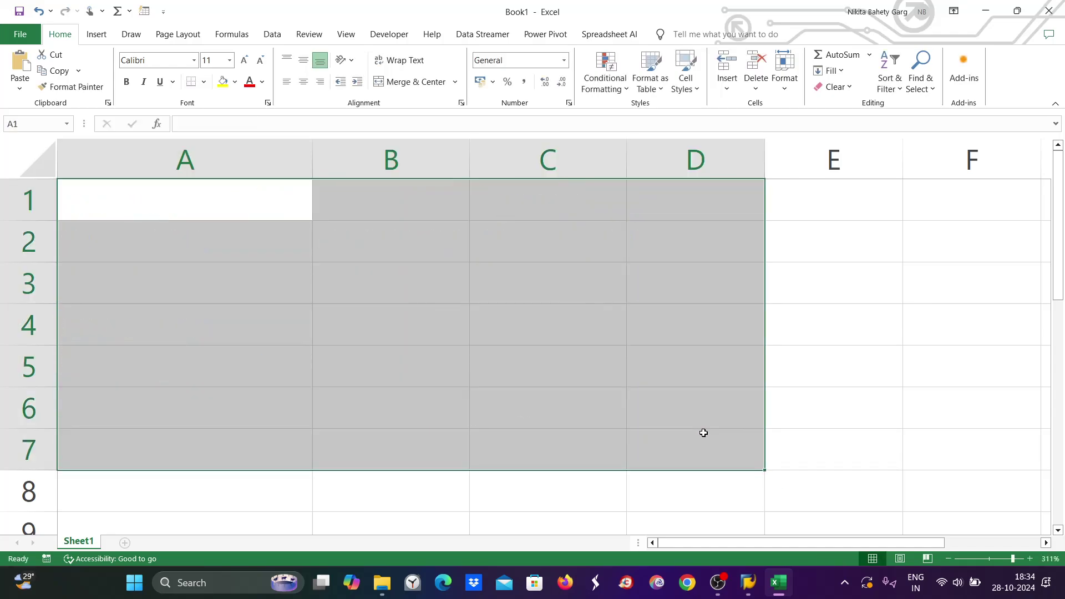
pyautogui.doubleClick(125, 204)
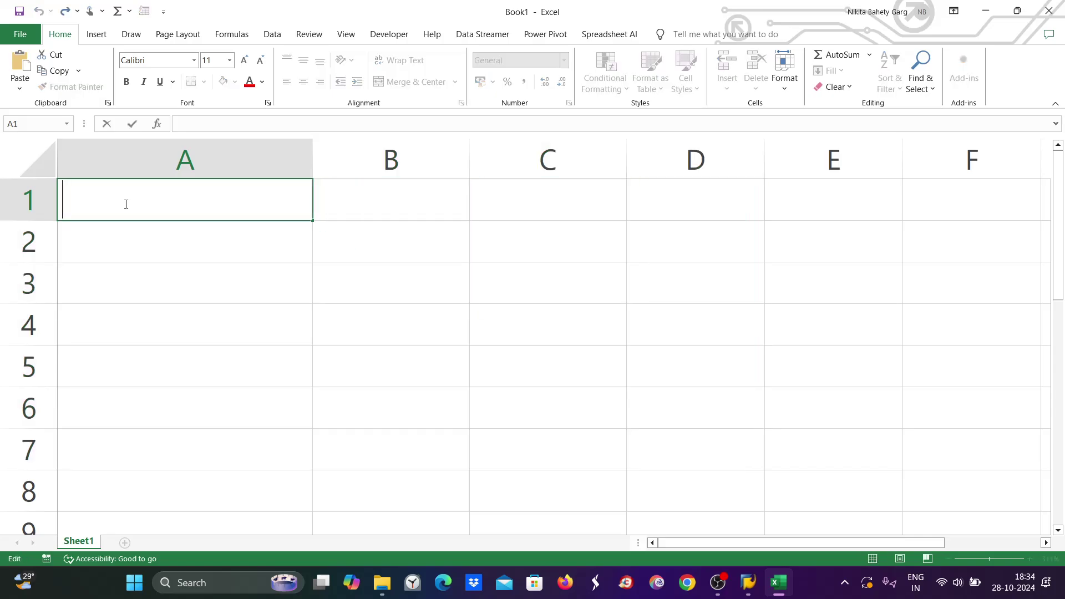
pyautogui.write('one')
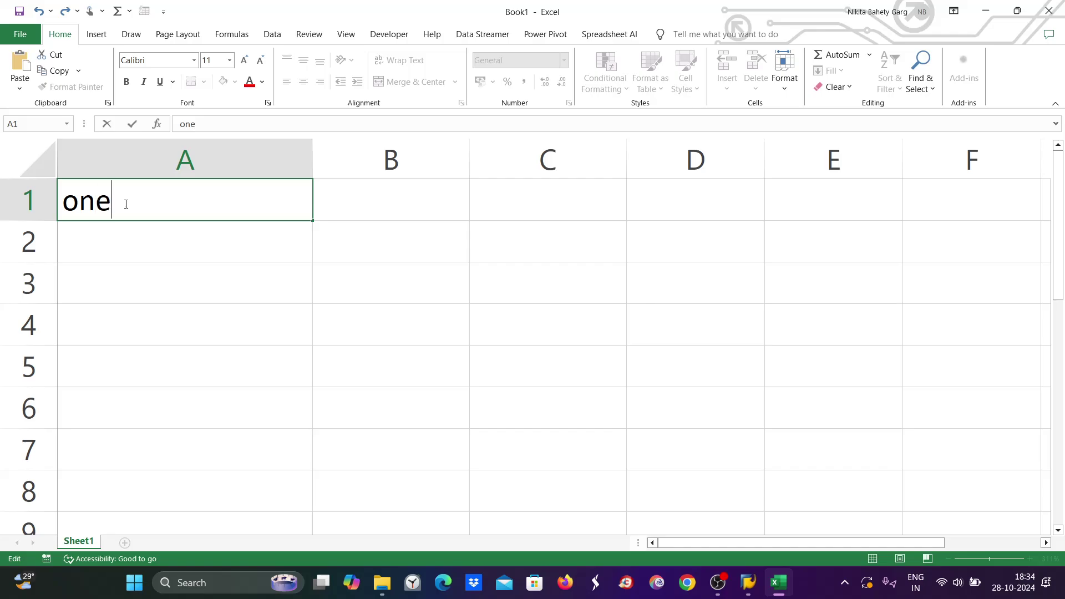
pyautogui.write(' invoi')
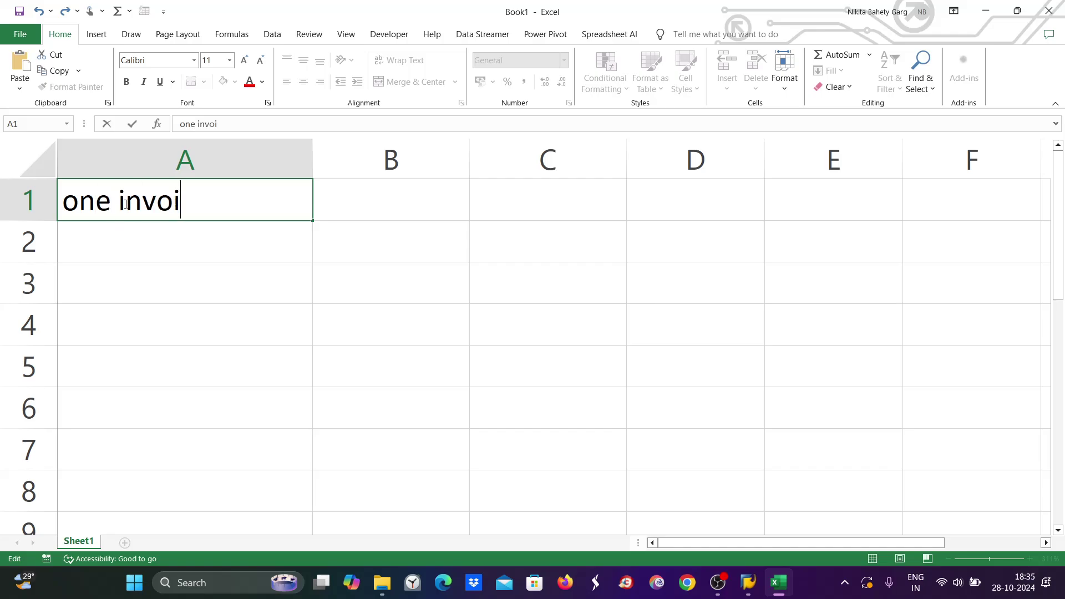
pyautogui.write('ce')
pyautogui.press('Tab')
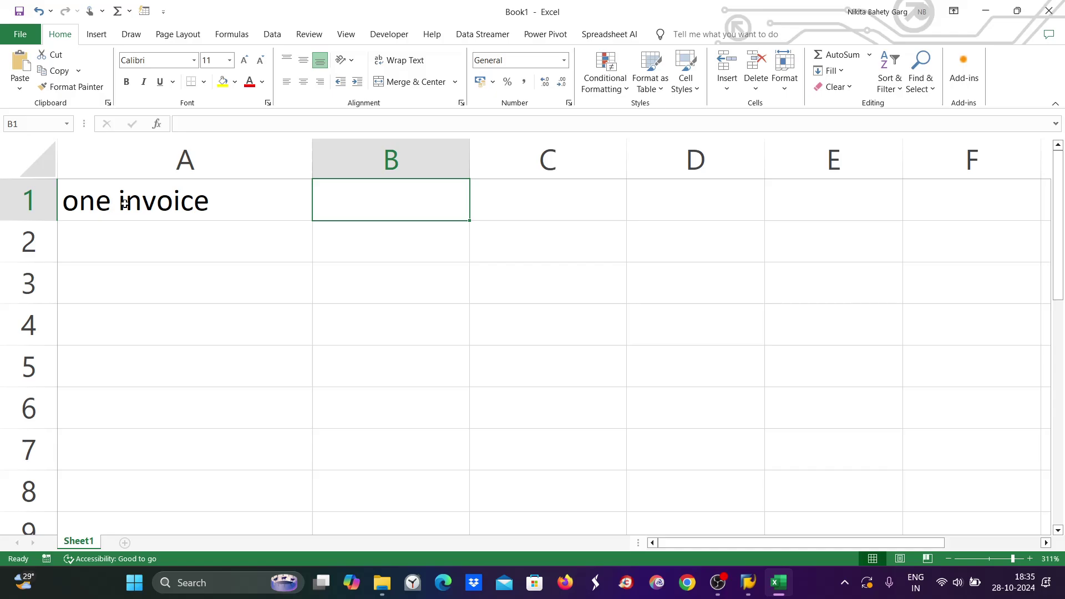
pyautogui.write('11.1')
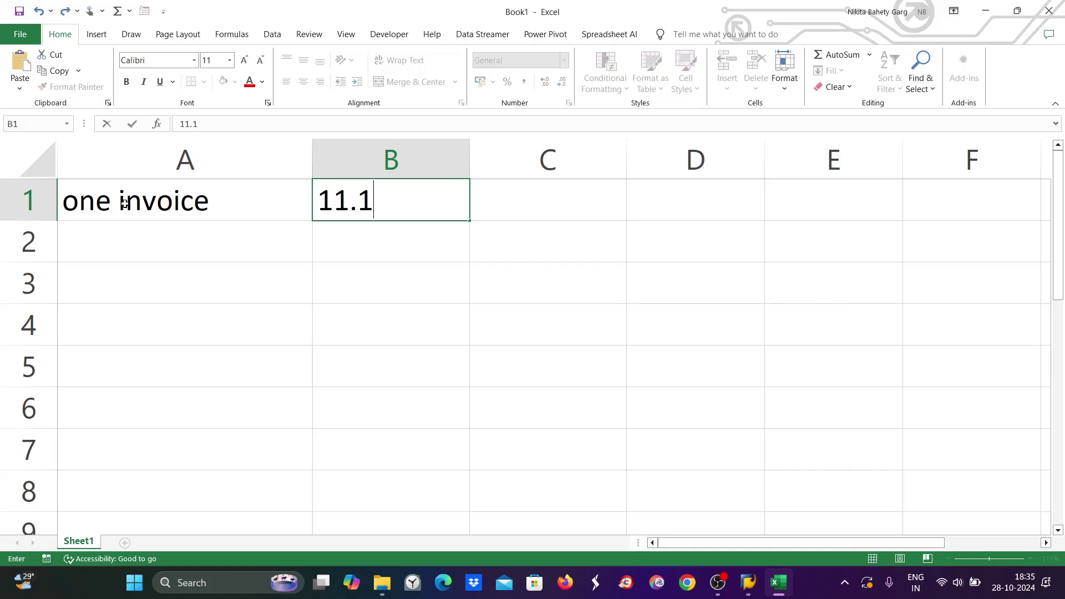
pyautogui.write('0.2024')
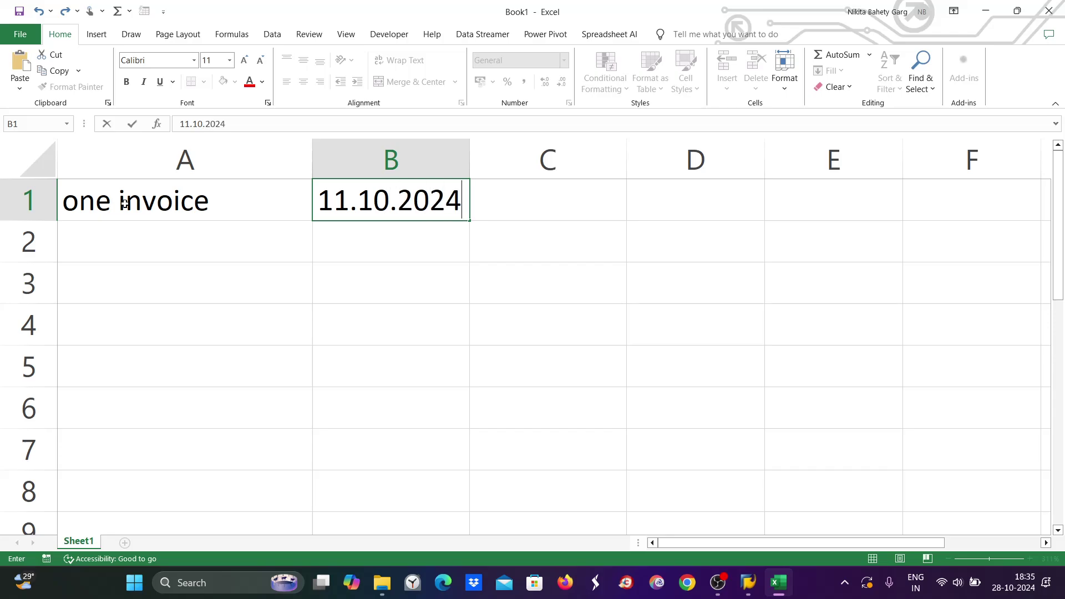
# Enter "second invoice" in A2 with the date 16.10.2024 in B2.
pyautogui.doubleClick(118, 229)
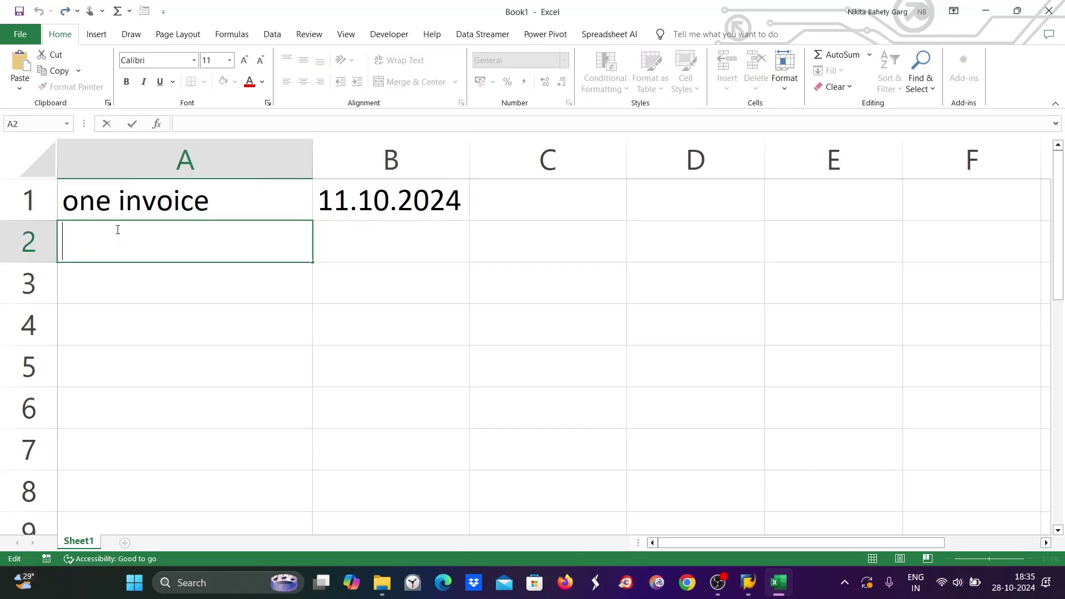
pyautogui.write('second ')
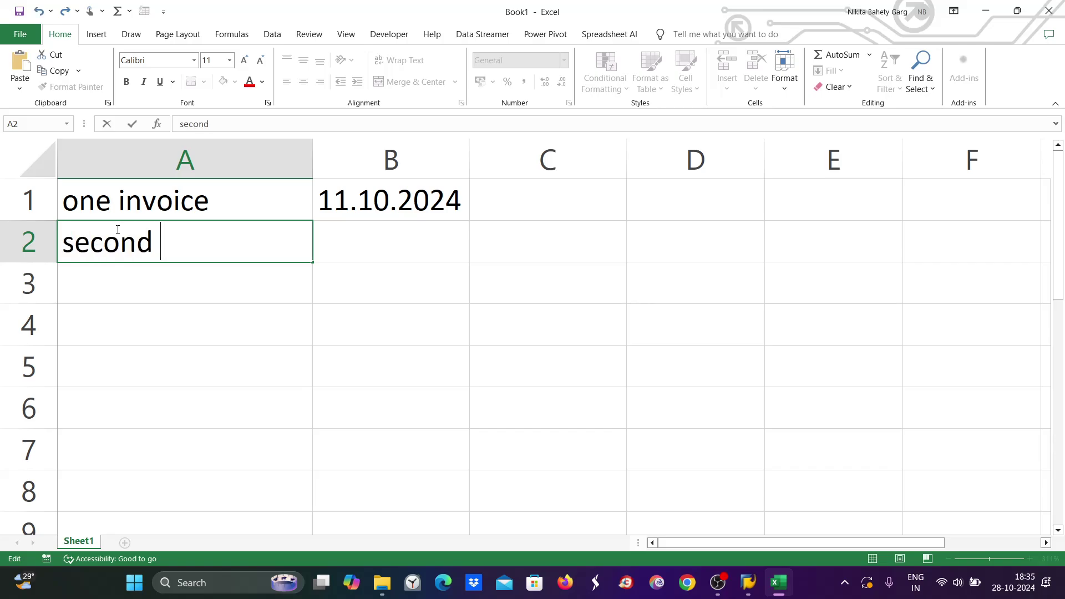
pyautogui.write('invoice')
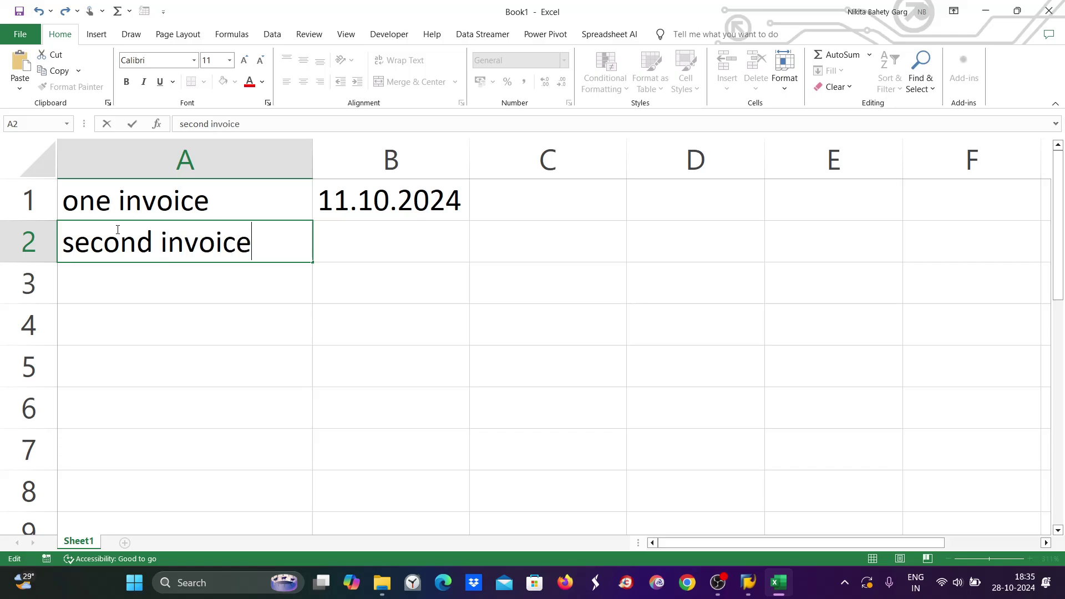
pyautogui.press('Tab')
pyautogui.write('1')
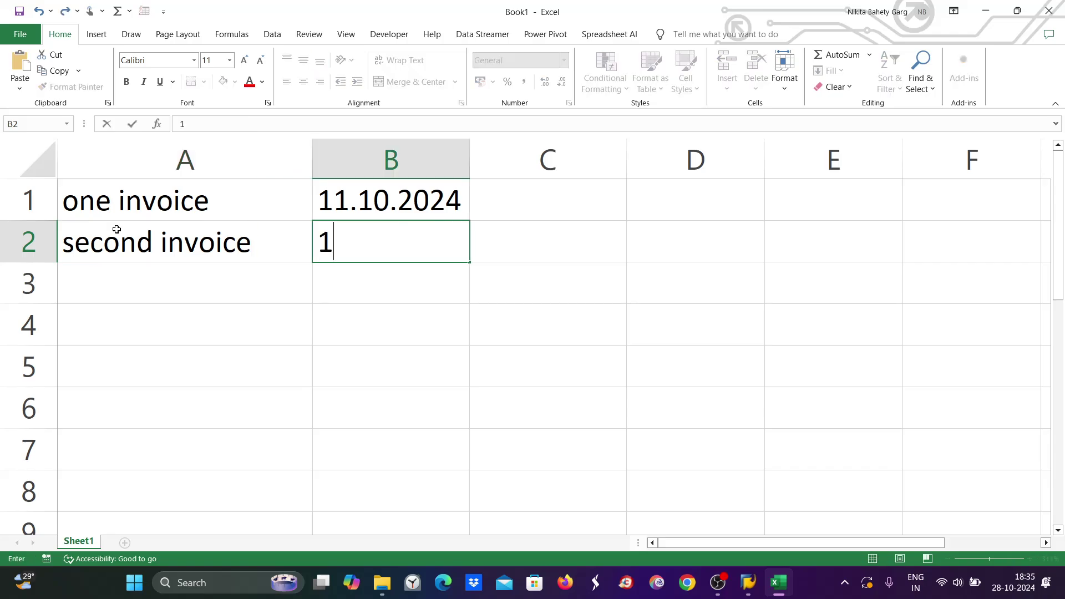
pyautogui.write('6.10.2024')
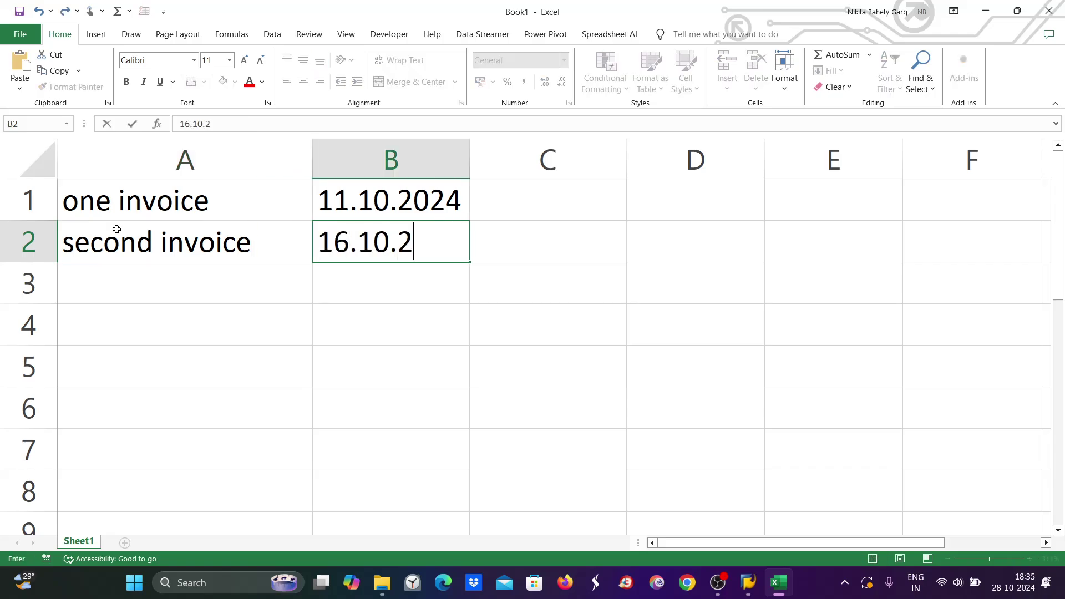
# Enter "current date" in A3 with the date 12.10.2024 in B3.
pyautogui.doubleClick(98, 284)
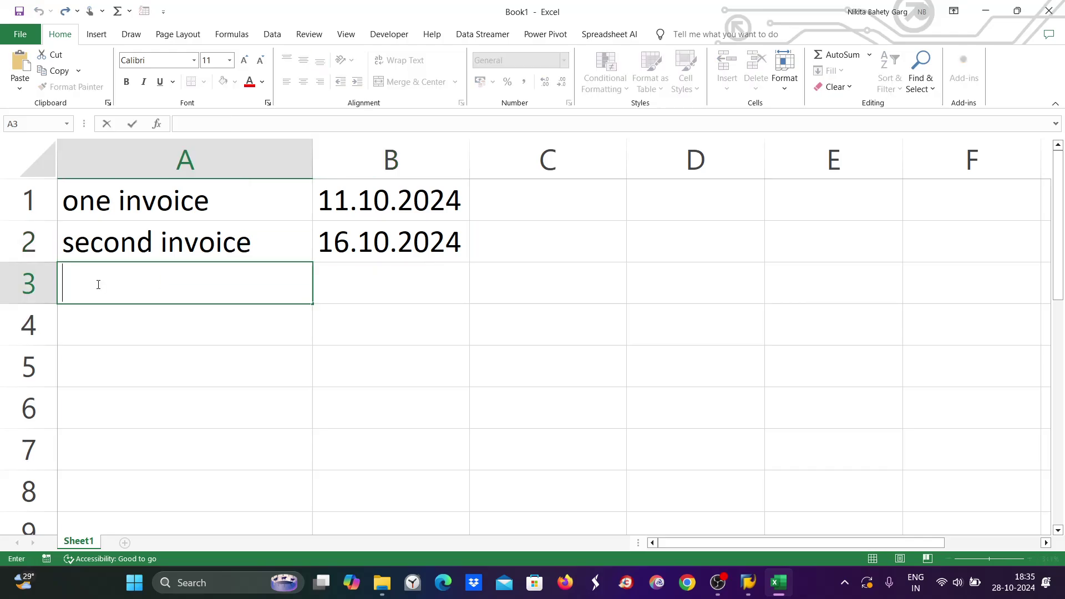
pyautogui.write('current ')
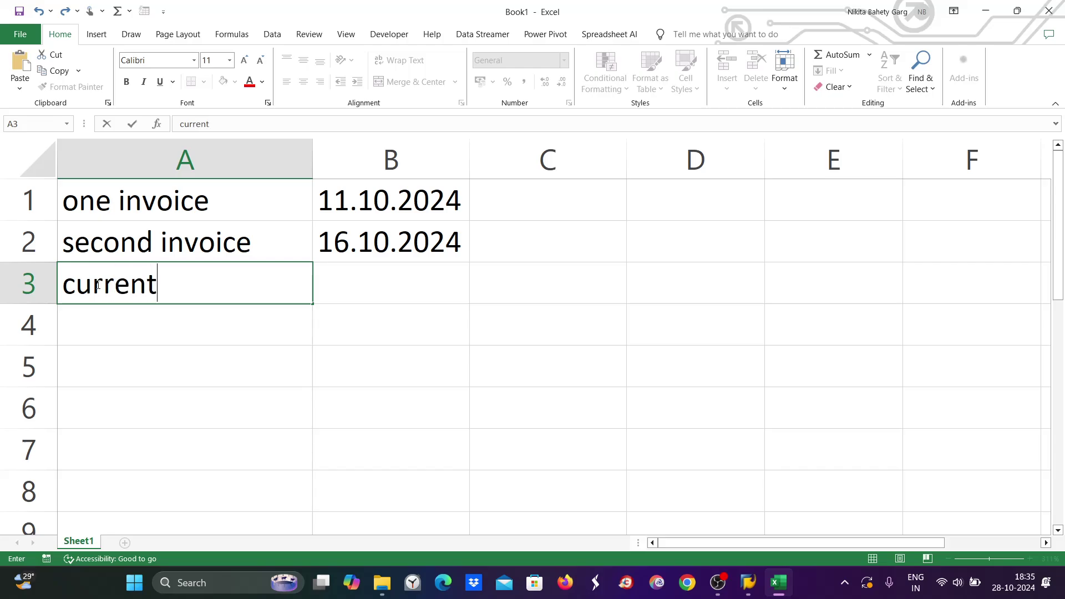
pyautogui.write('date')
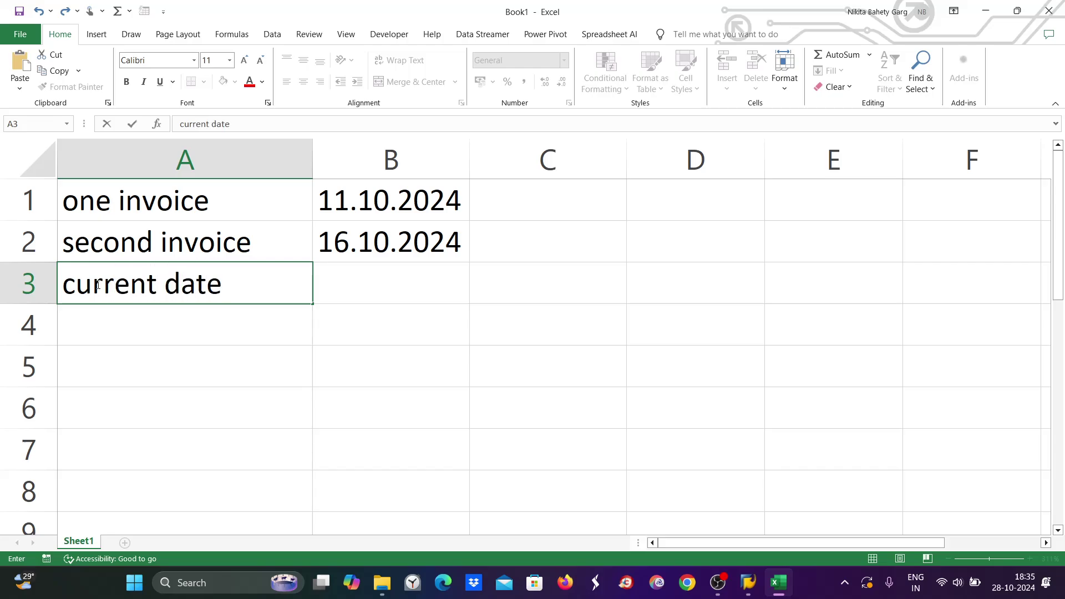
pyautogui.press('Tab')
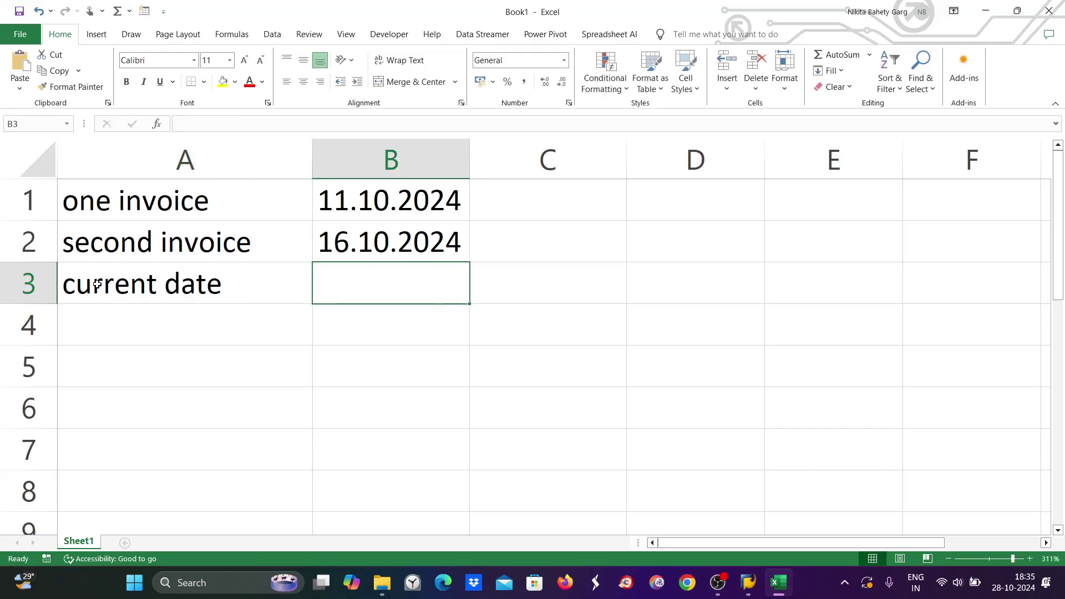
pyautogui.write('12')
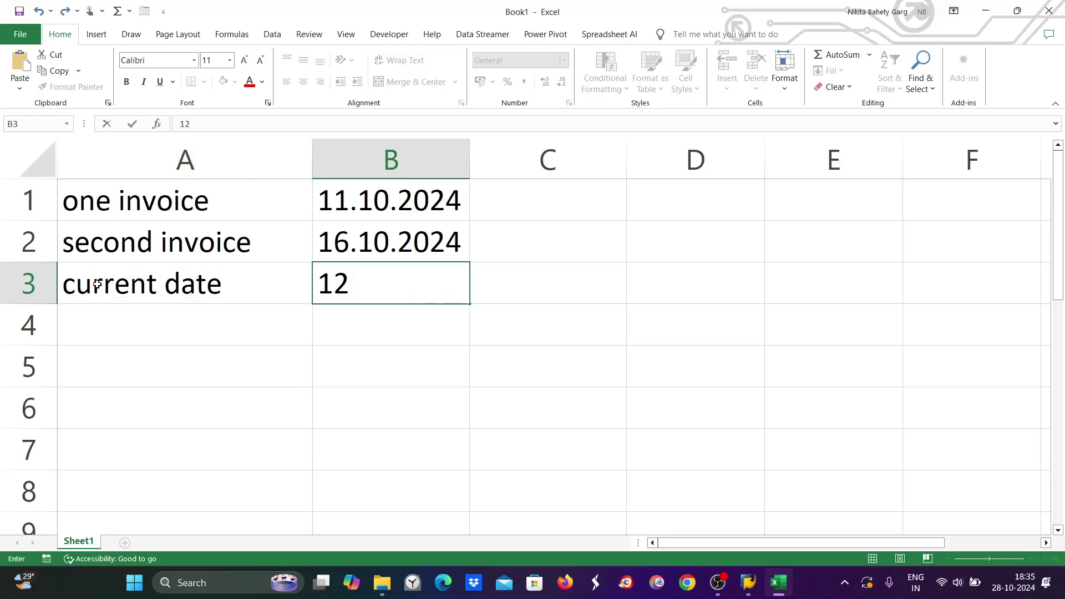
pyautogui.write('.10.2024')
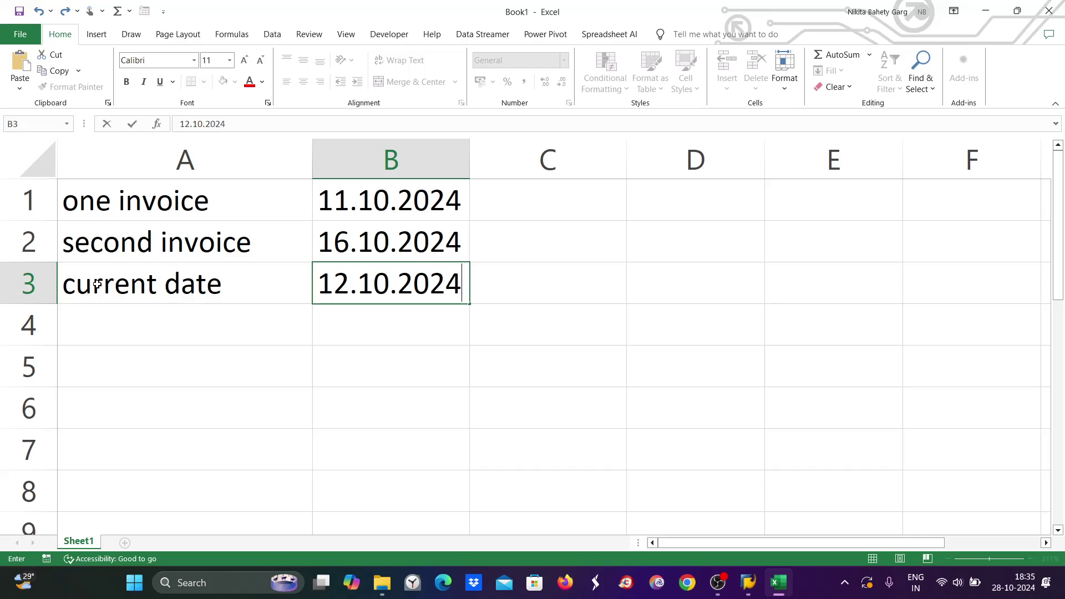
# Enter "next payment date" in A4 with the date 22.10.2024 in B4.
pyautogui.click(116, 322)
pyautogui.write('next ')
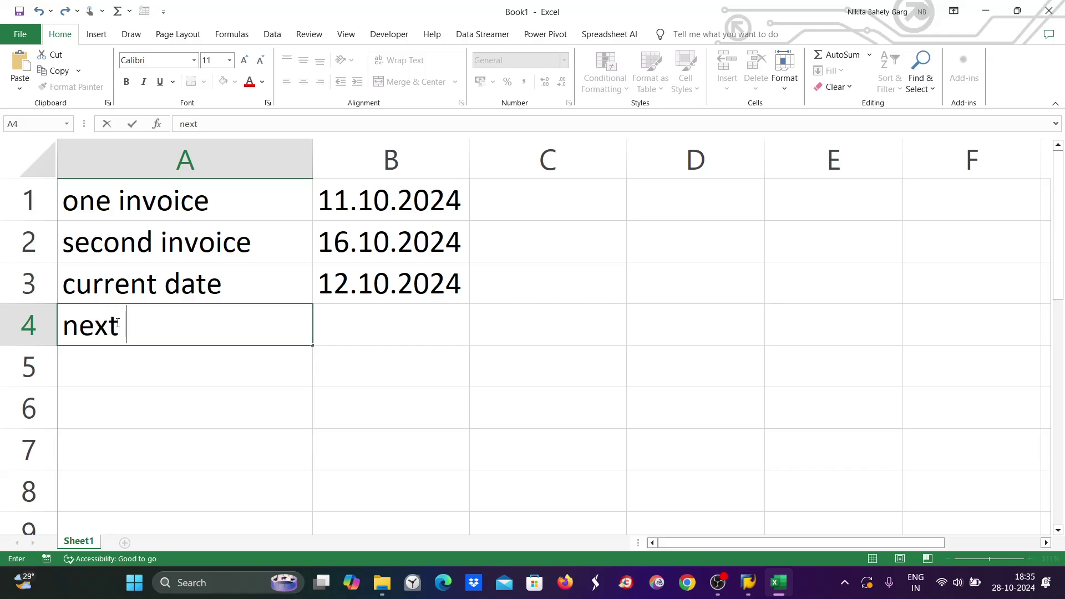
pyautogui.write('paymen')
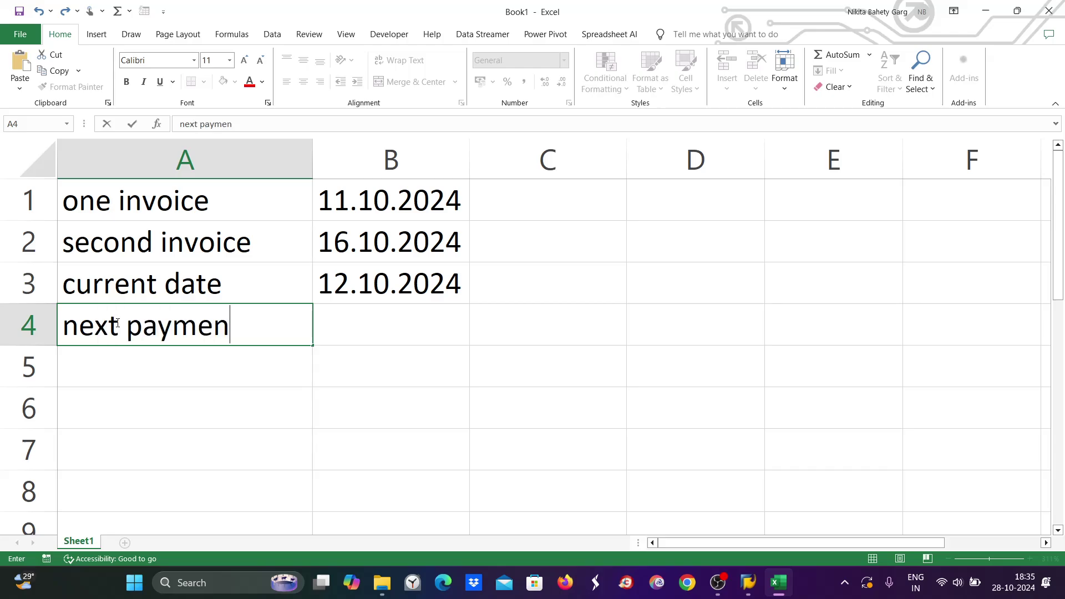
pyautogui.write('t date')
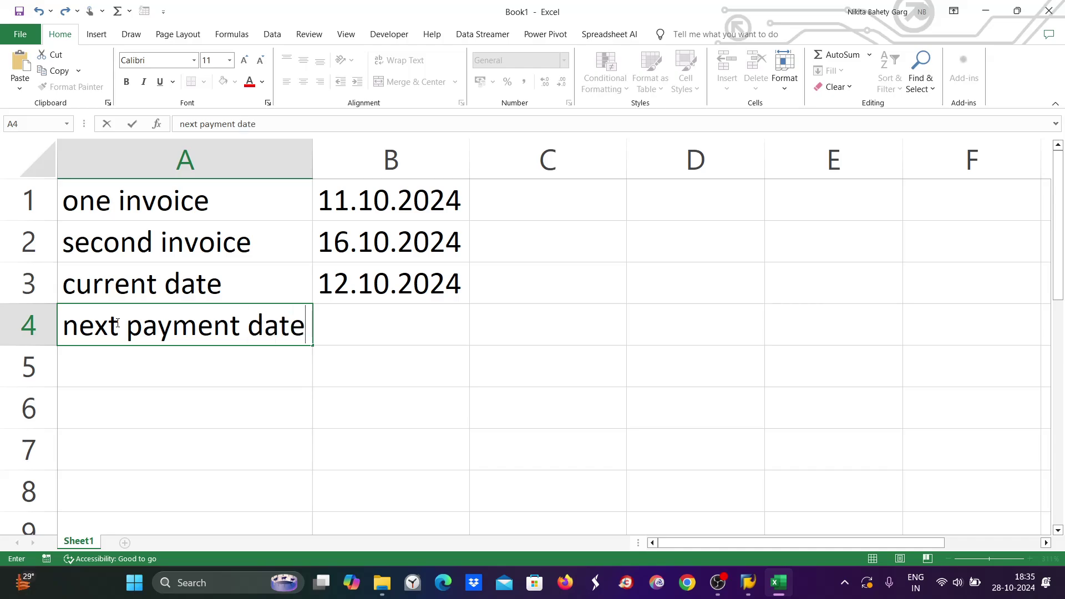
pyautogui.press('Tab')
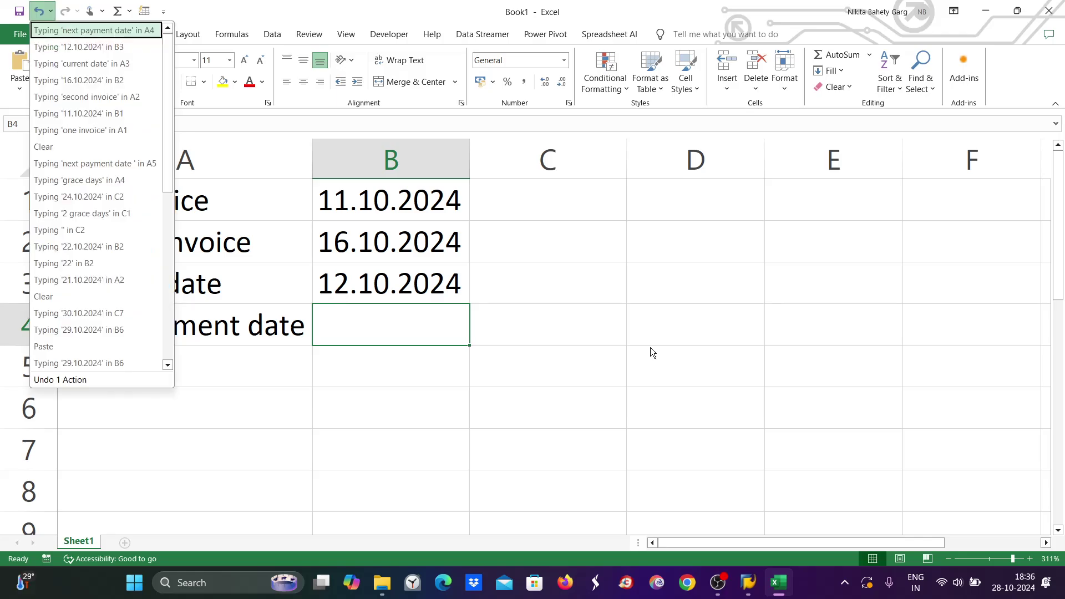
pyautogui.click(348, 326)
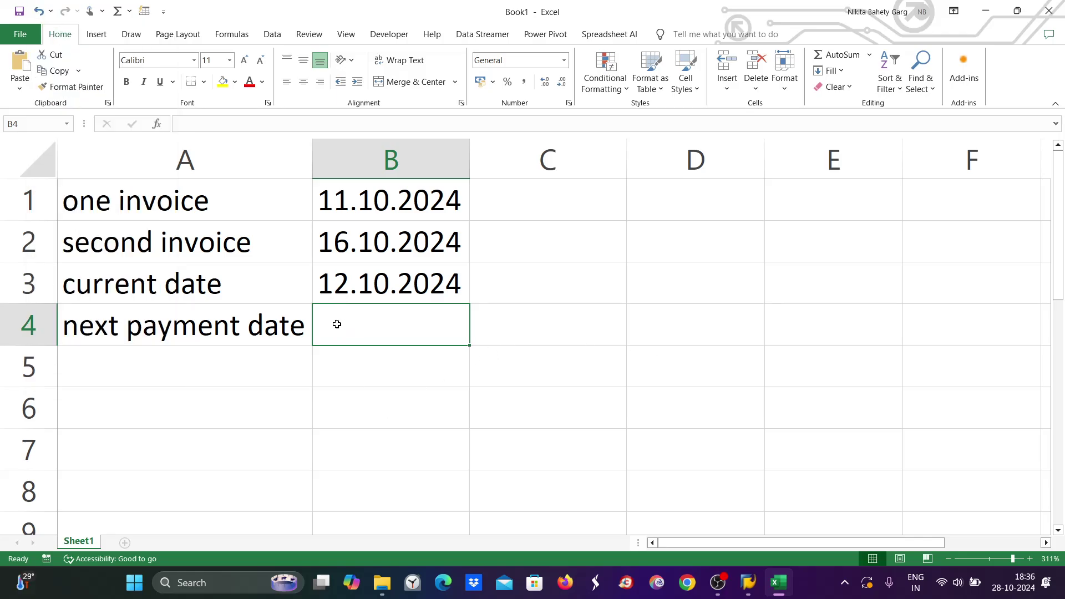
pyautogui.doubleClick(337, 324)
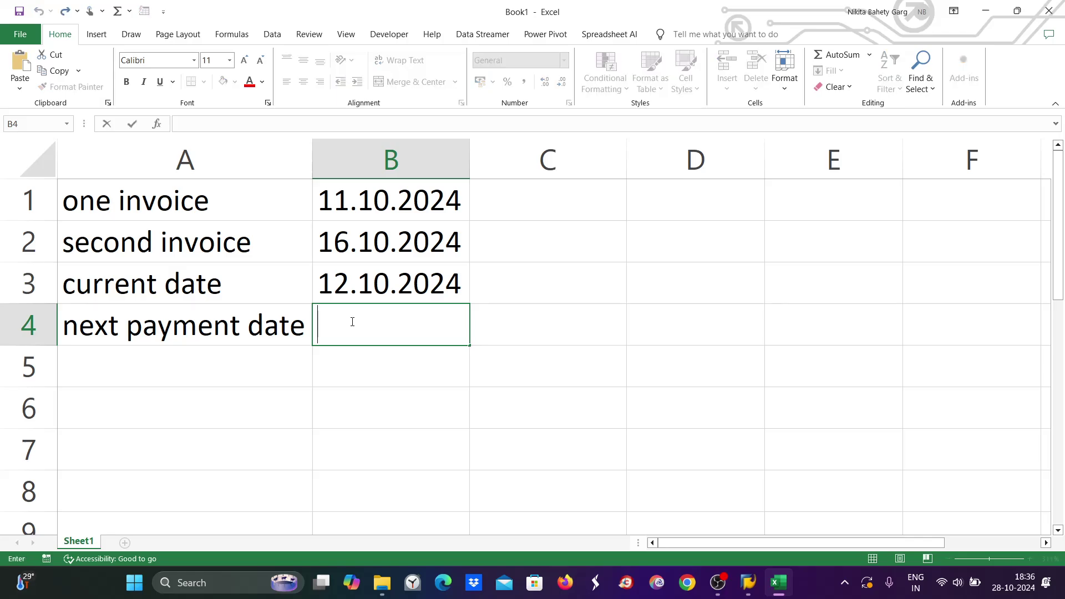
pyautogui.write('22.10.')
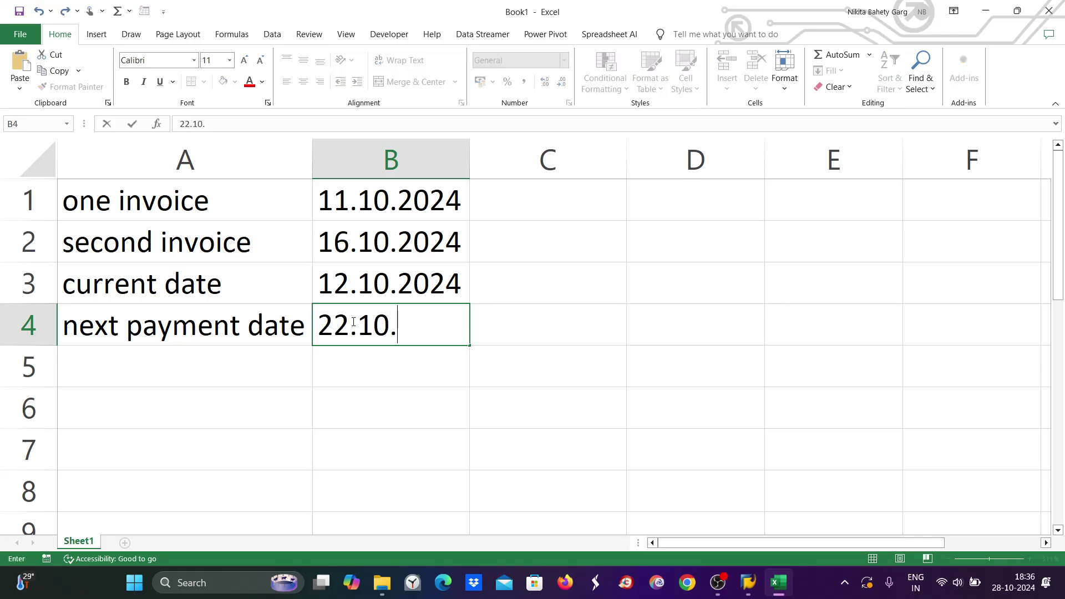
pyautogui.write('2024')
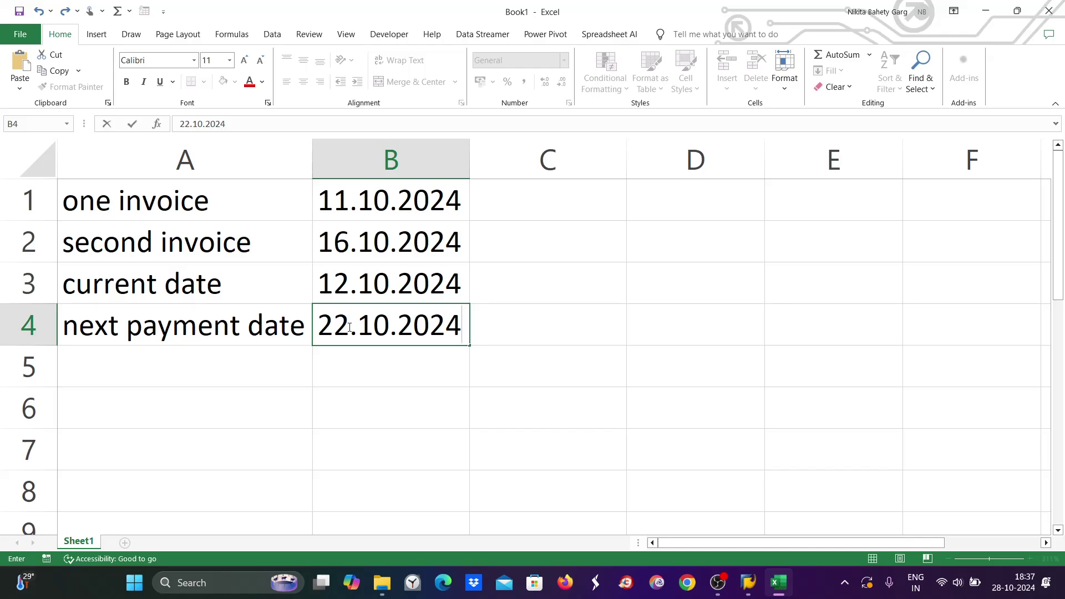
# Enter the date 21.10.2024 in B5, below the next payment date, and compare it with the invoice dates in B1 and B2.
pyautogui.doubleClick(336, 358)
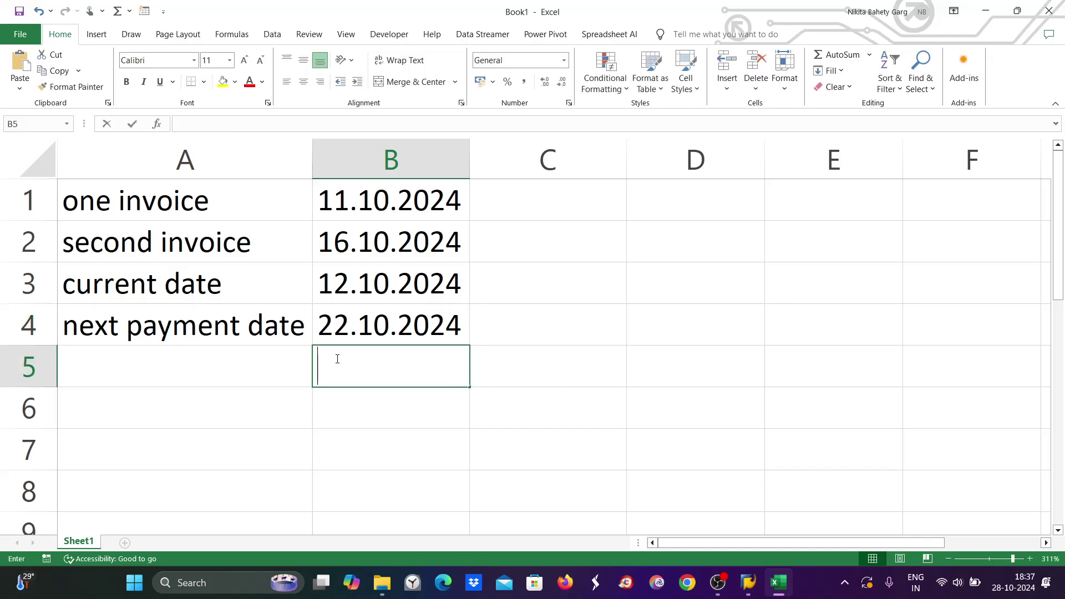
pyautogui.write('21')
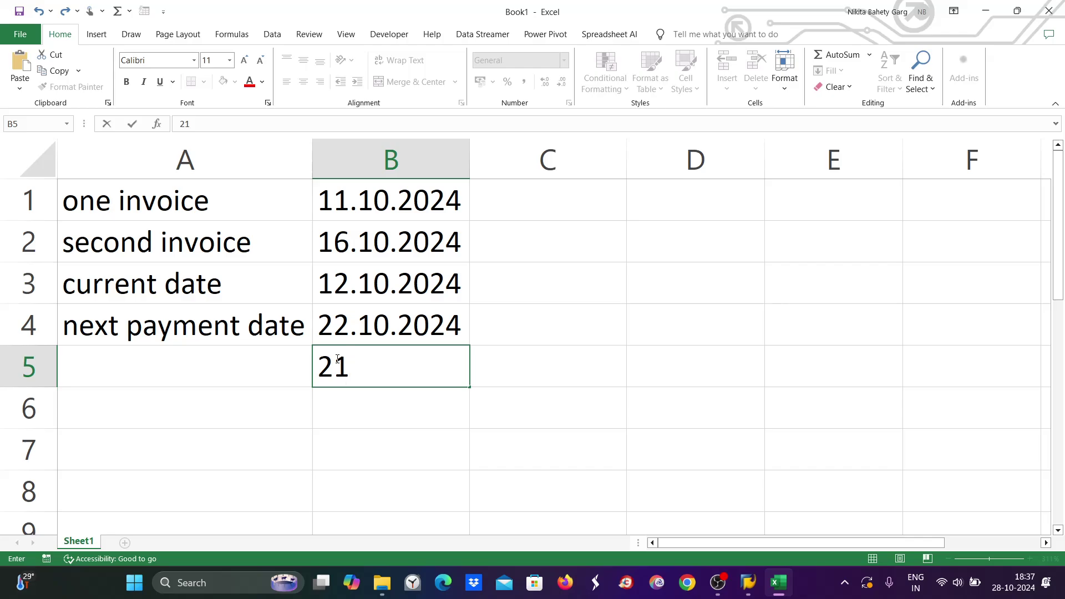
pyautogui.write('.10.2')
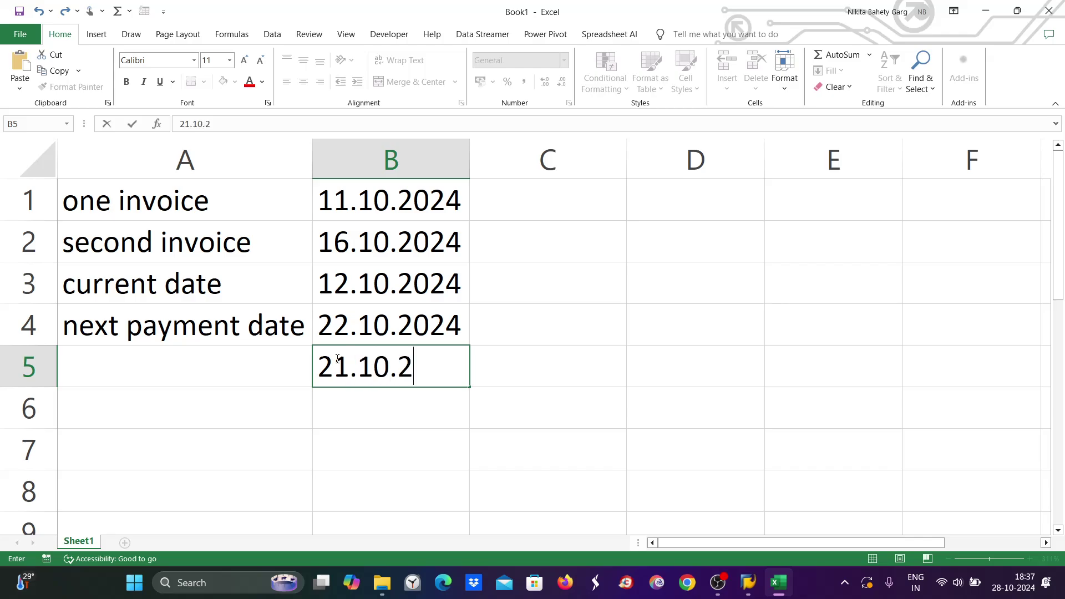
pyautogui.write('024')
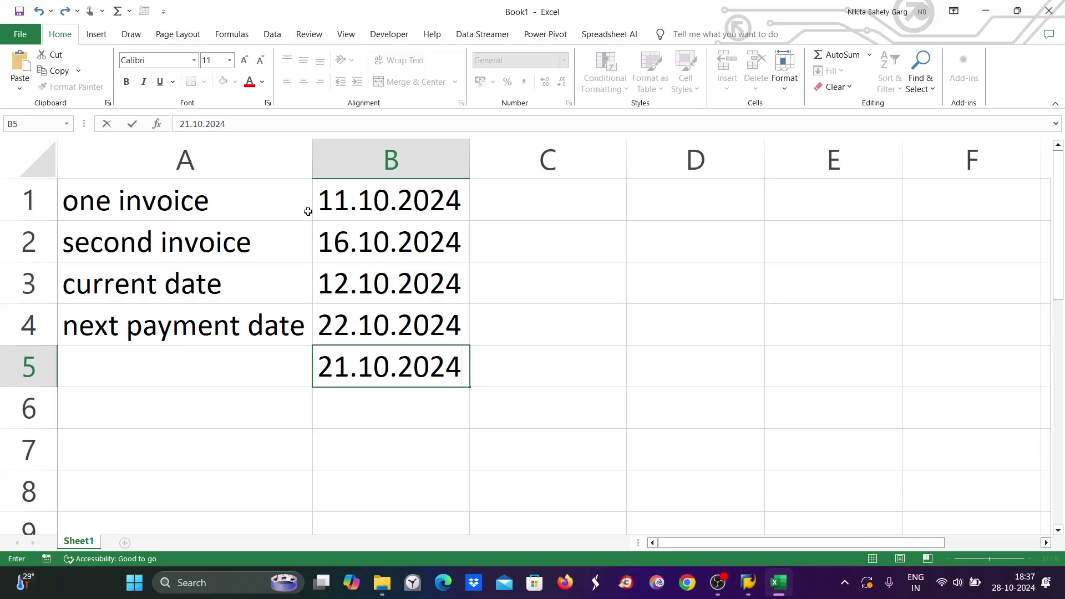
pyautogui.click(335, 197)
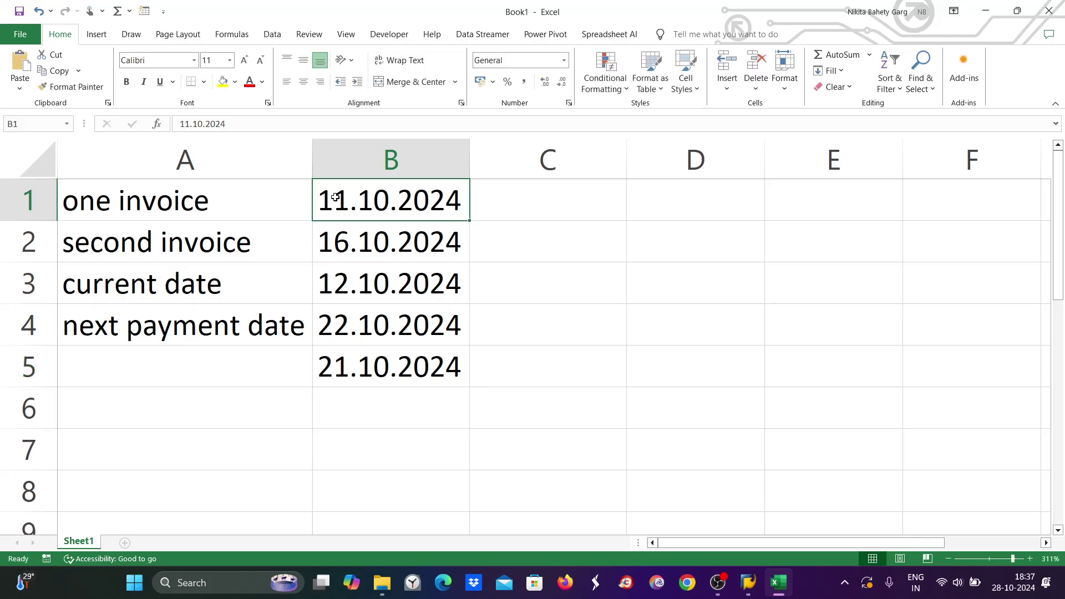
pyautogui.click(358, 372)
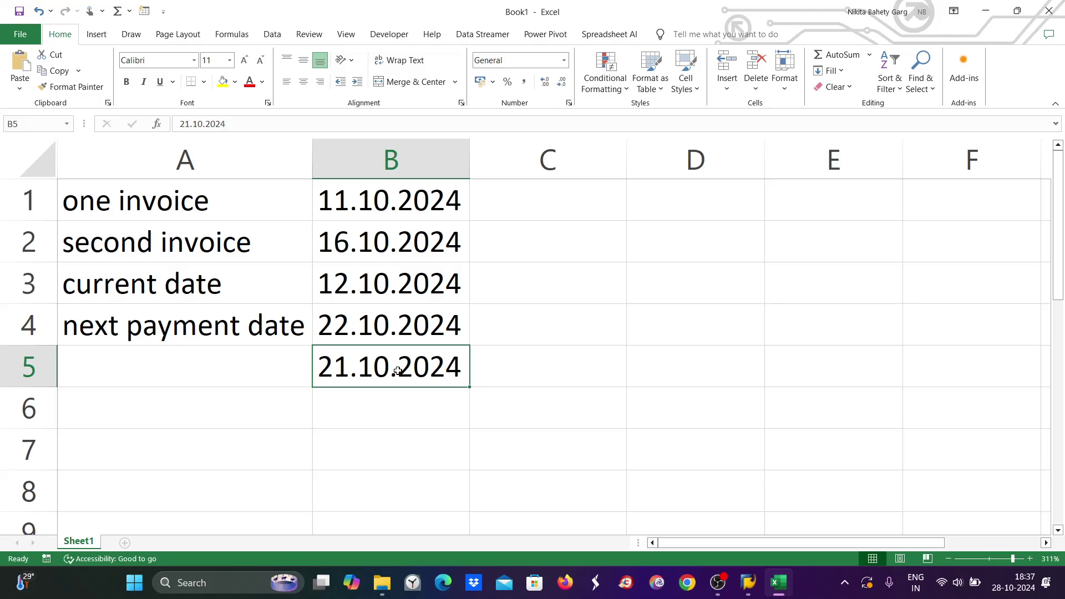
pyautogui.click(347, 234)
pyautogui.click(344, 370)
# Insert a row above "current date" and enter "third invoice" in A3 with the date 21.10.2024 in B3.
pyautogui.click(28, 282)
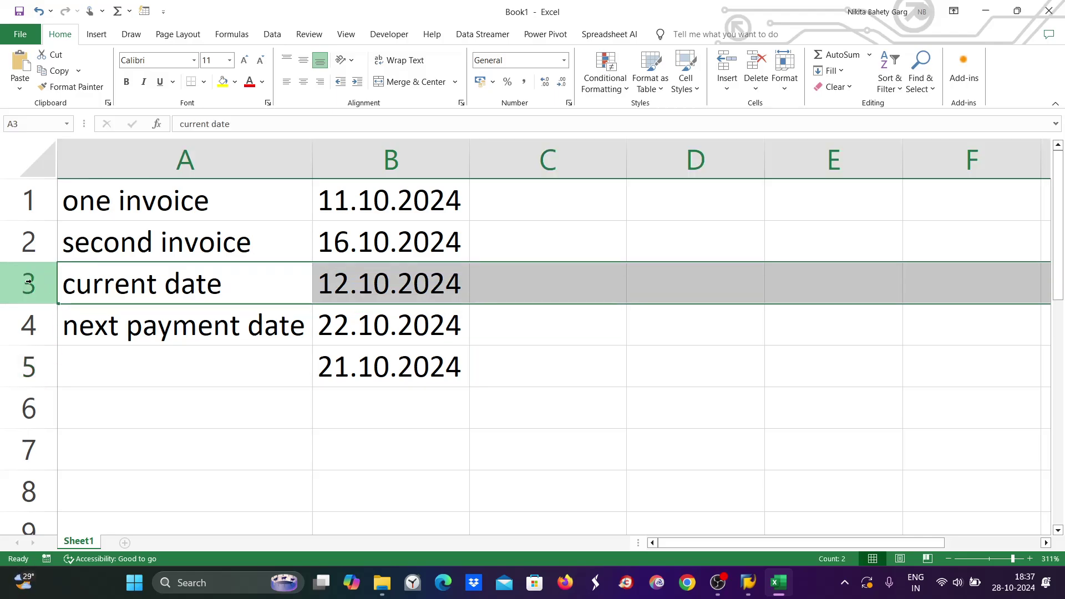
pyautogui.rightClick(28, 281)
pyautogui.click(76, 403)
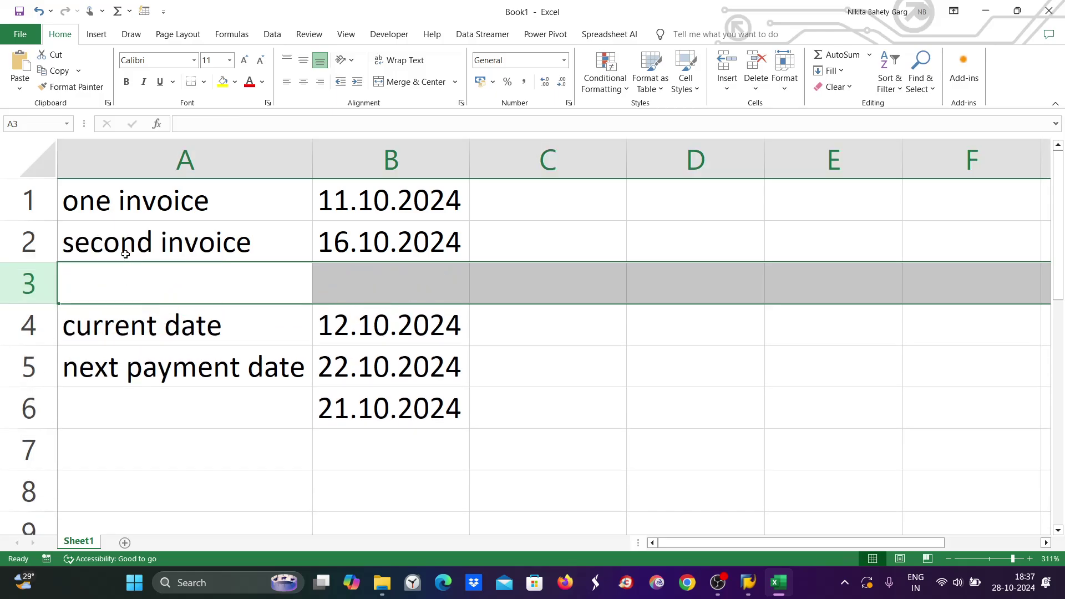
pyautogui.click(107, 290)
pyautogui.write('th')
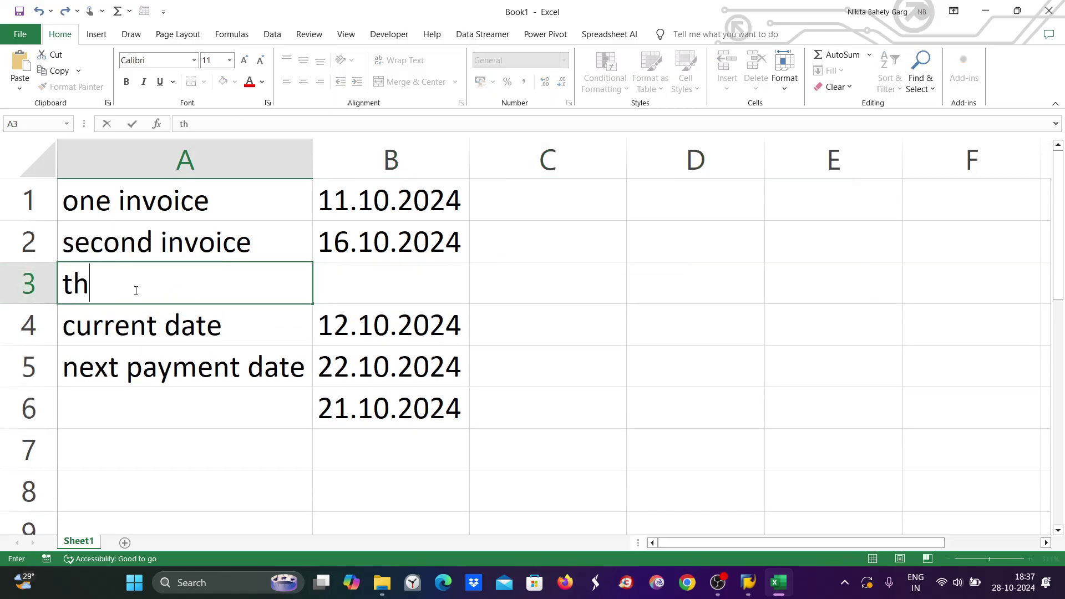
pyautogui.write('ird in')
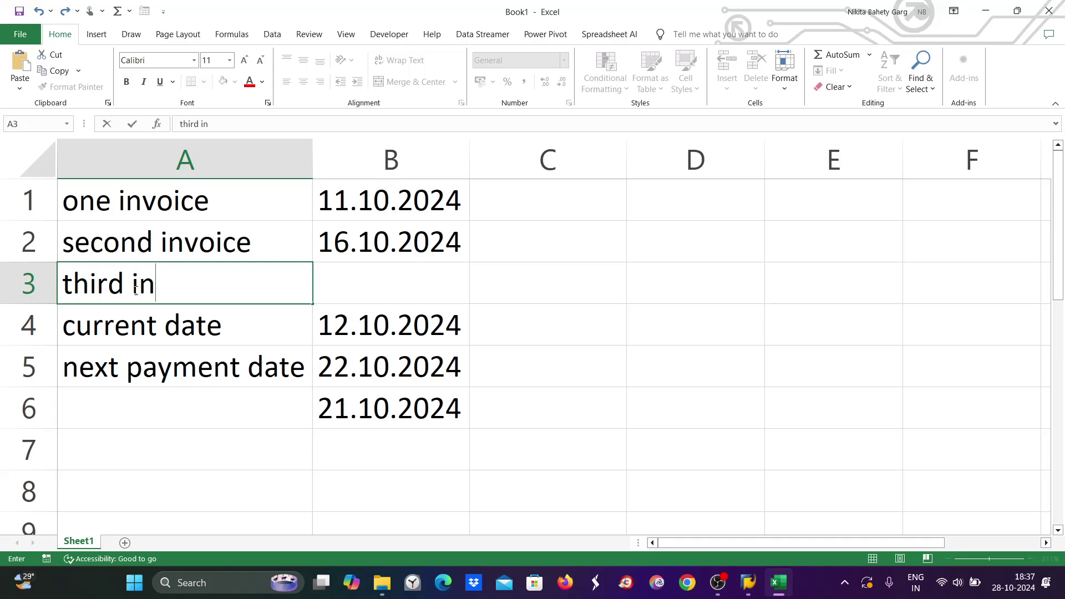
pyautogui.write('voice')
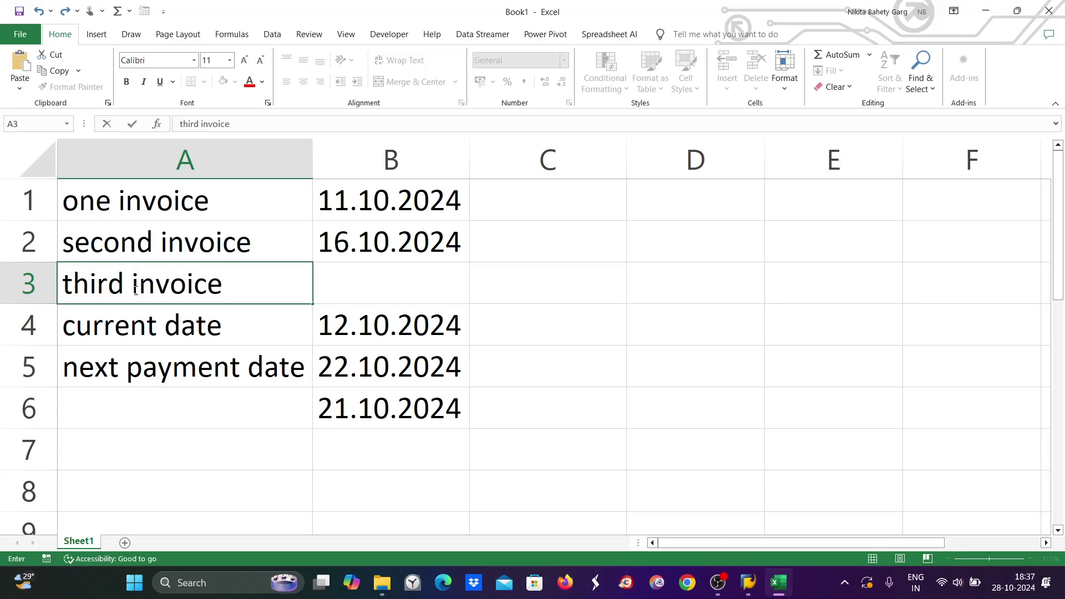
pyautogui.press('Tab')
pyautogui.write('21')
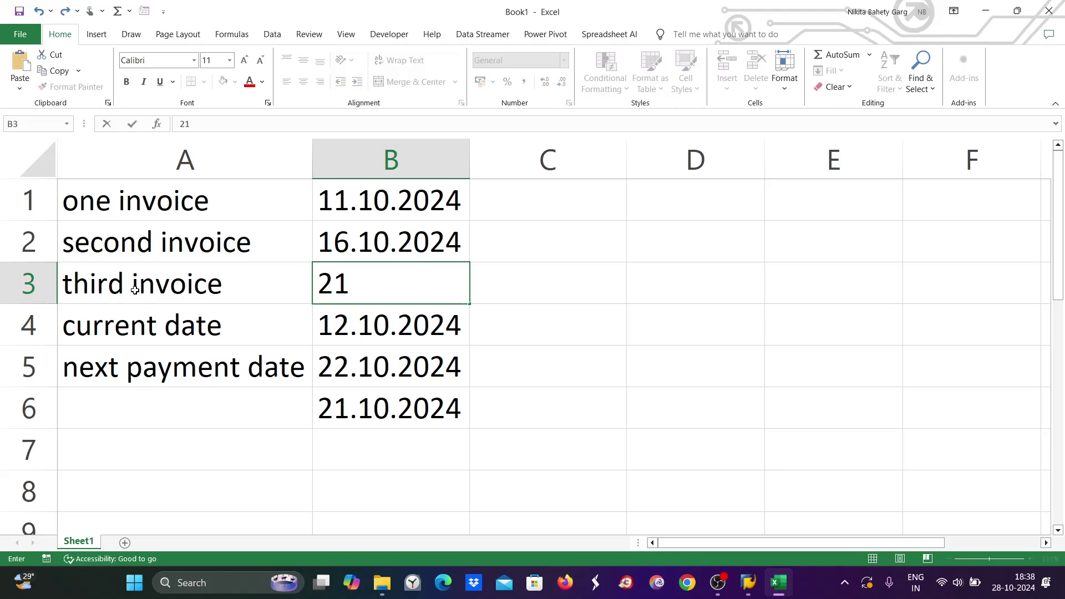
pyautogui.write('.10.2024')
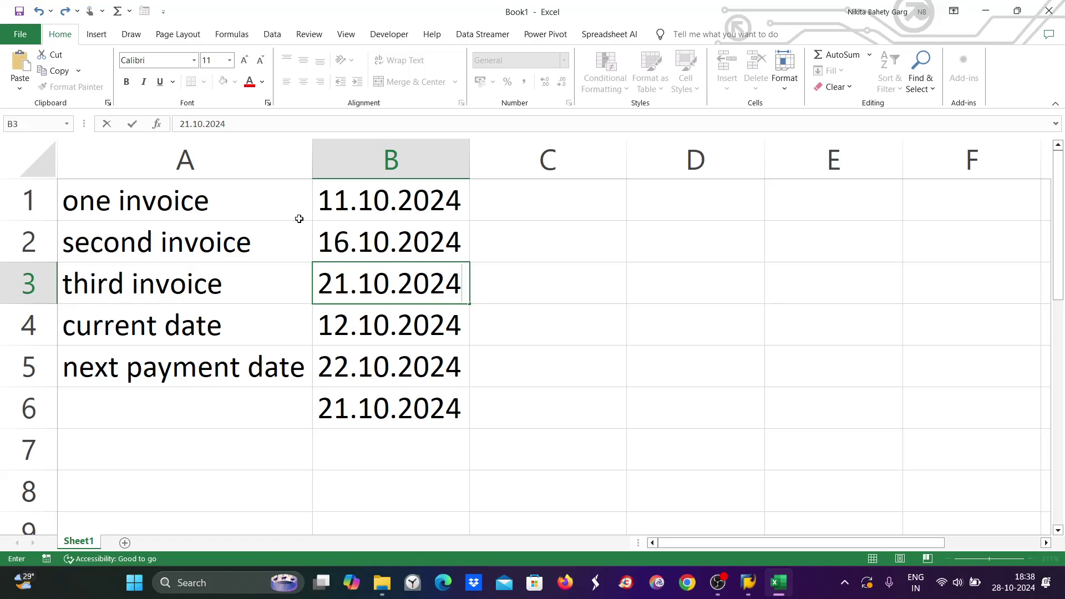
# Compare the three invoice dates in B1:B3 with the current date in B4 and the next payment date in B5.
pyautogui.click(411, 196)
pyautogui.click(399, 253)
pyautogui.click(395, 274)
pyautogui.click(169, 325)
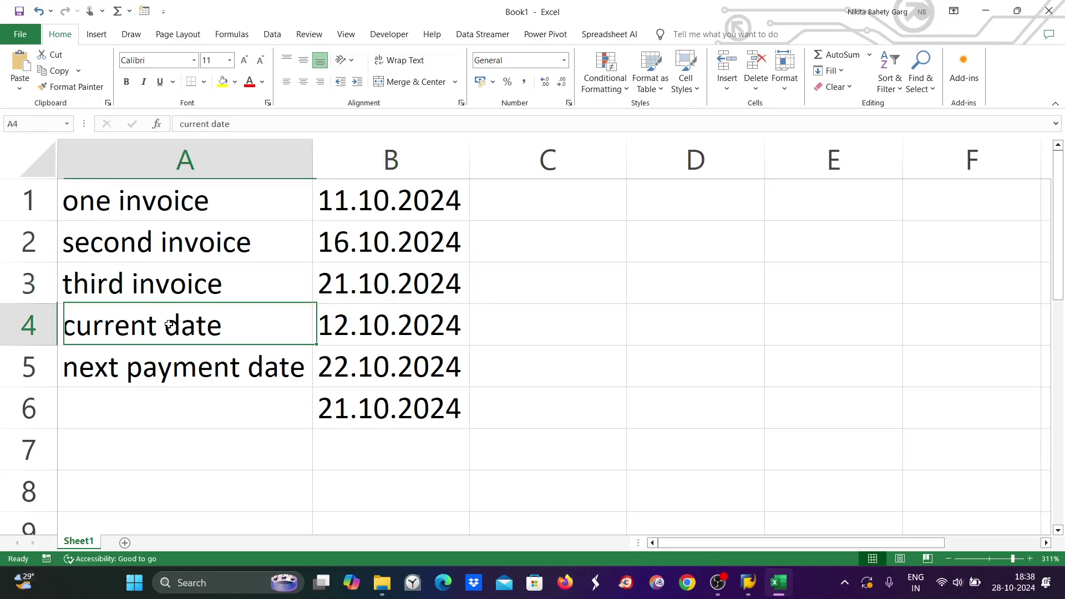
pyautogui.click(364, 320)
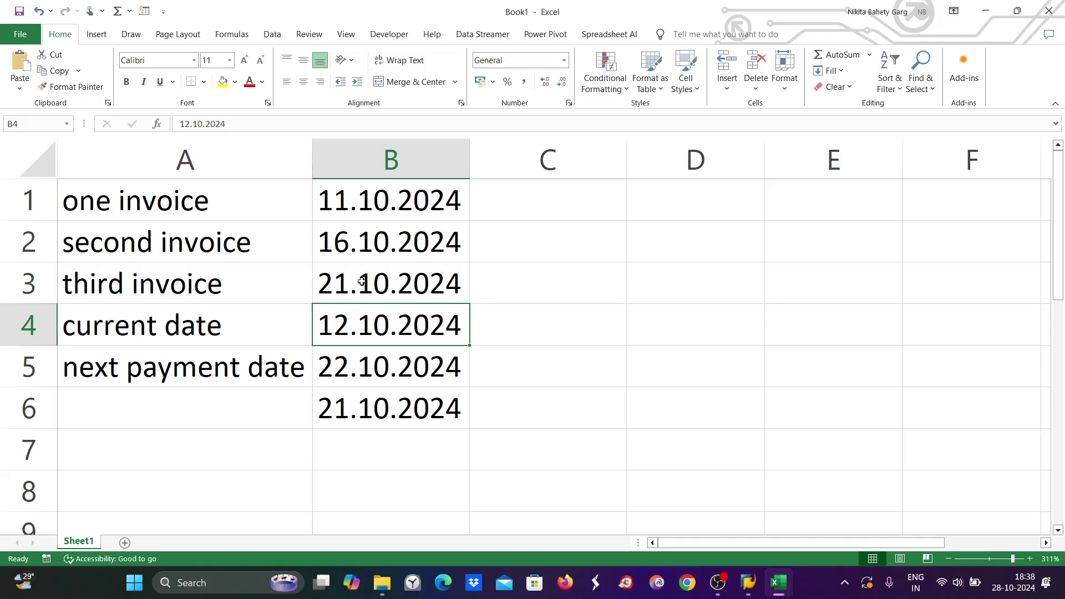
pyautogui.click(360, 361)
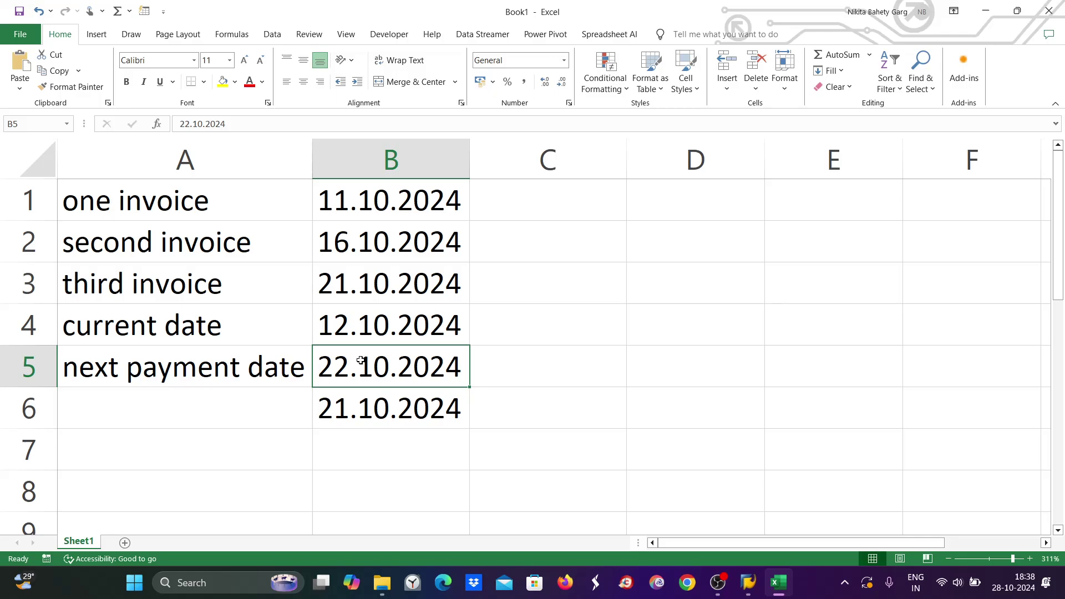
pyautogui.moveTo(345, 199); pyautogui.dragTo(344, 277)
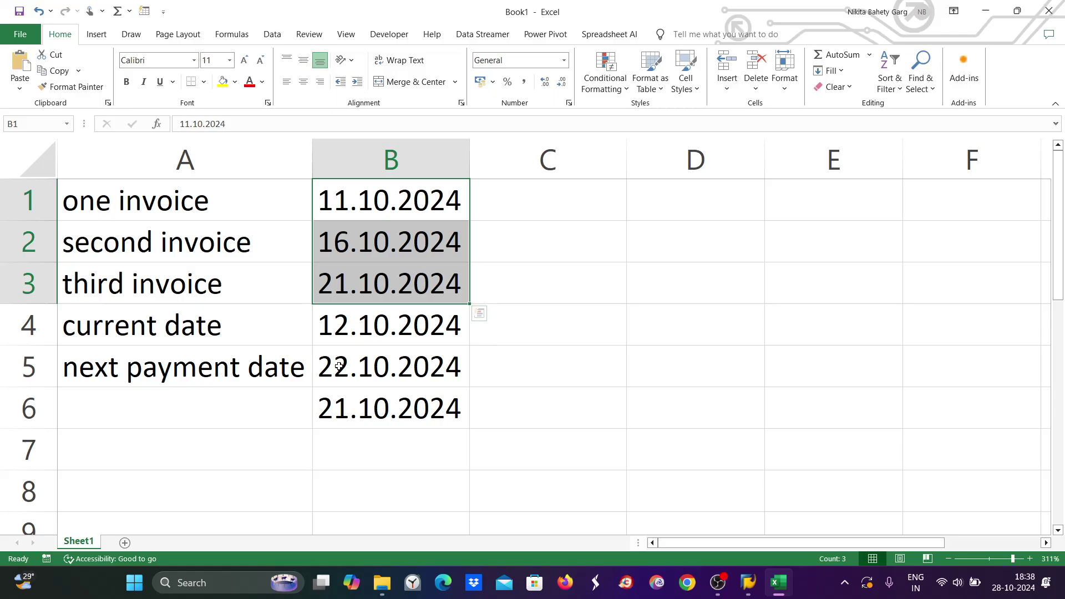
pyautogui.click(351, 285)
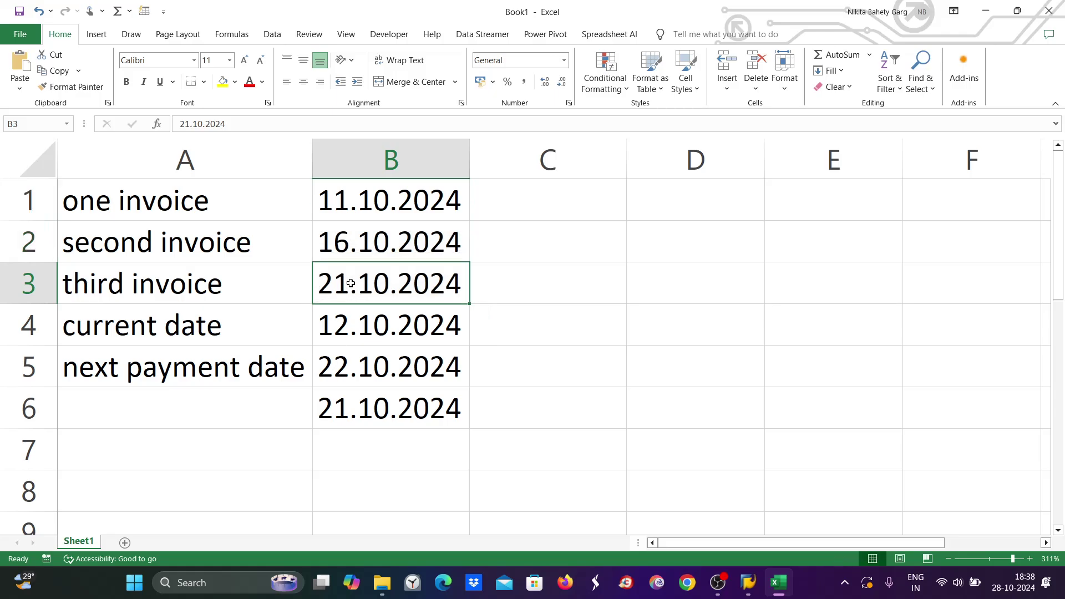
pyautogui.click(349, 251)
pyautogui.click(349, 209)
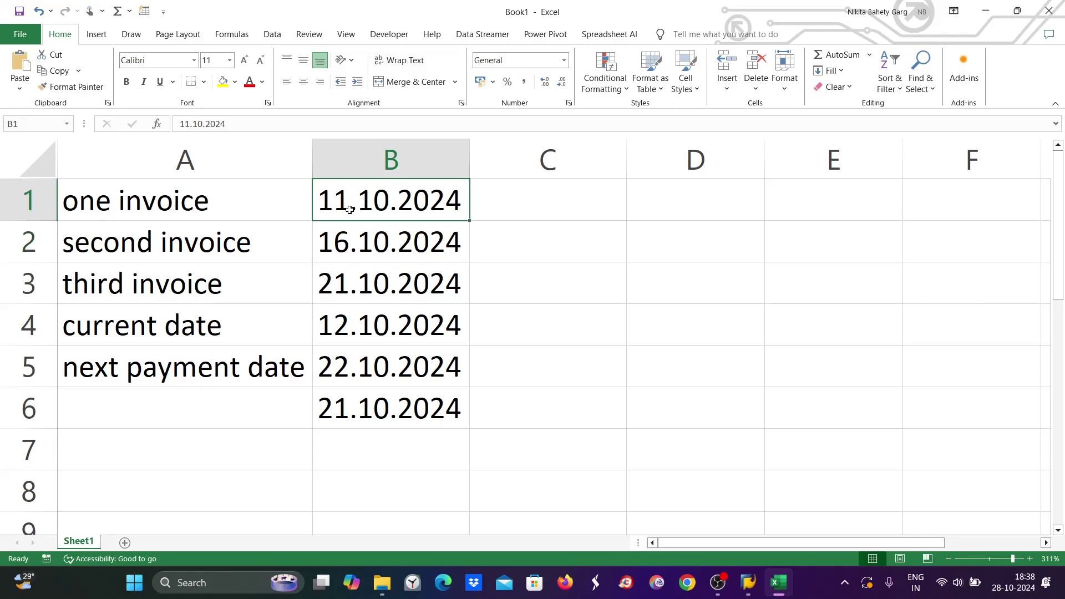
pyautogui.click(332, 246)
pyautogui.click(333, 282)
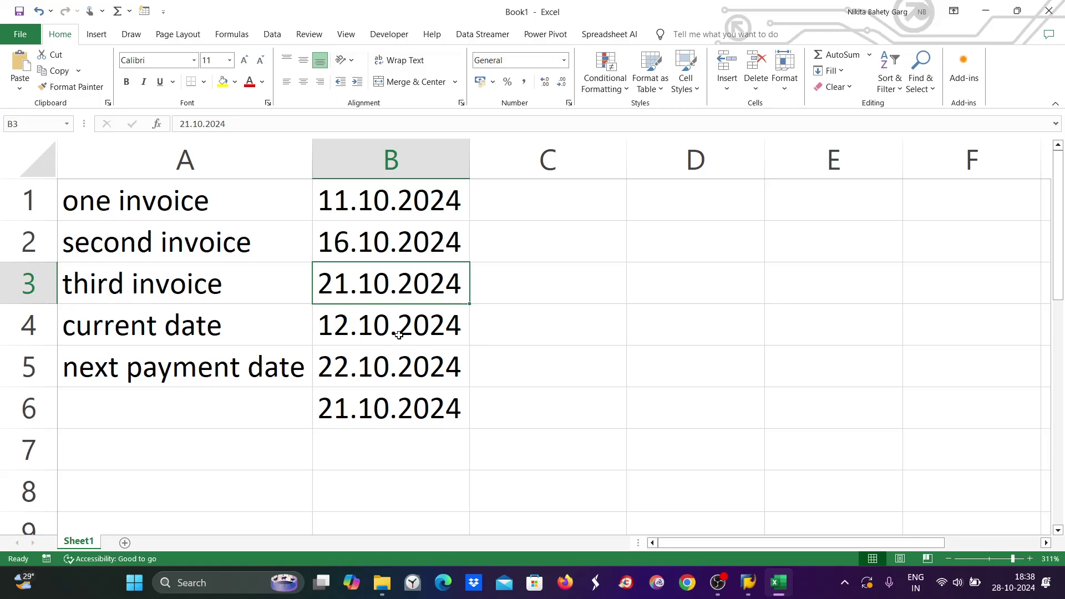
# Clear the labels in A1:A6.
pyautogui.click(112, 213)
pyautogui.moveTo(112, 214); pyautogui.dragTo(211, 405)
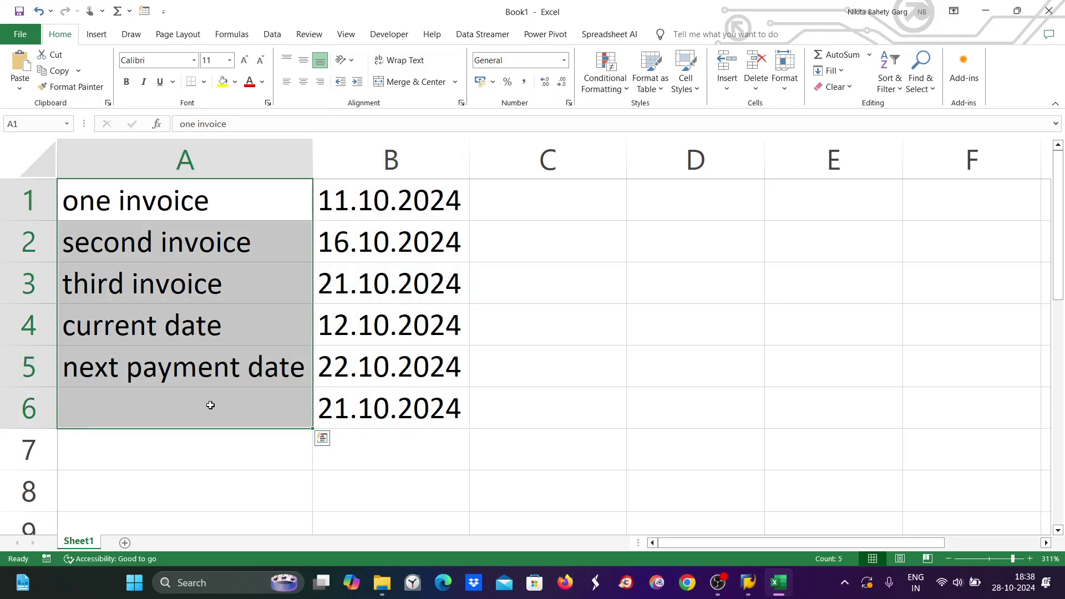
pyautogui.press('Delete')
# Go through the dates in B1:B6, replace the one in B6 with 25.10.2024 and enter 28.10.2024 in B7.
pyautogui.click(334, 205)
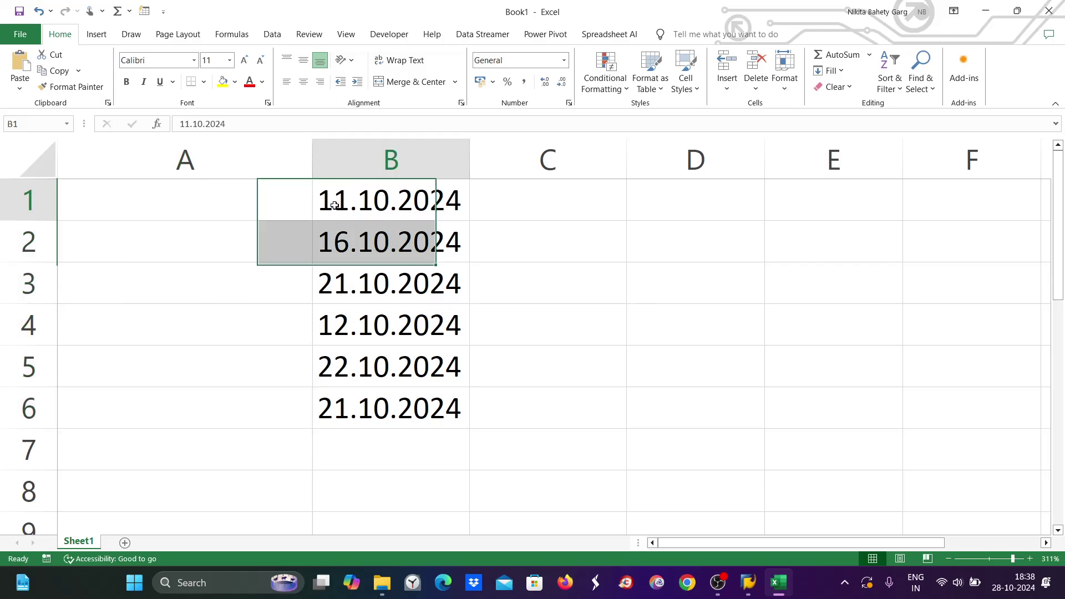
pyautogui.click(351, 246)
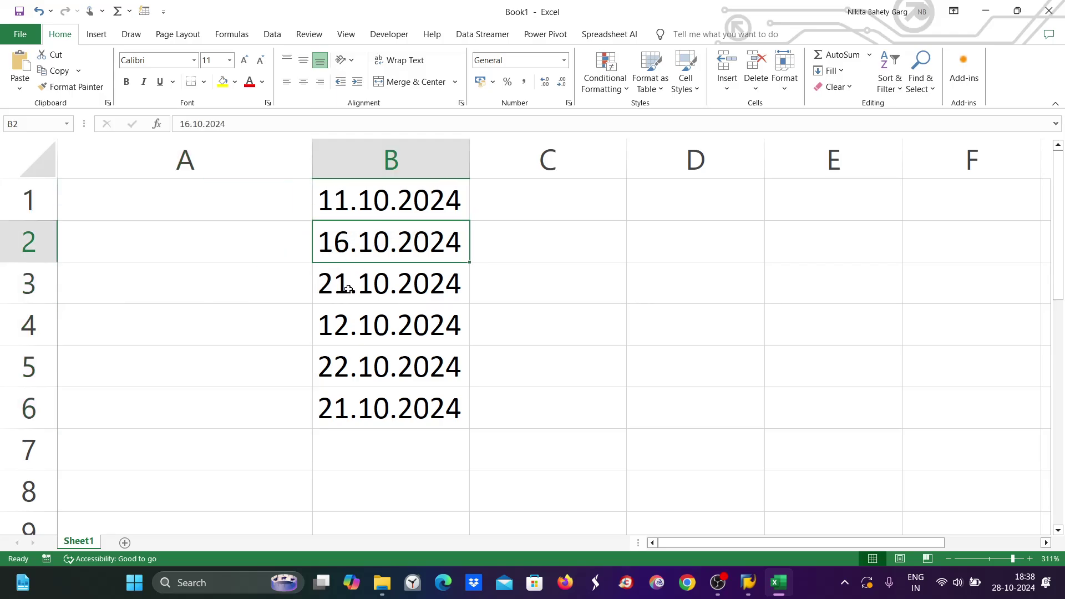
pyautogui.click(348, 288)
pyautogui.click(349, 330)
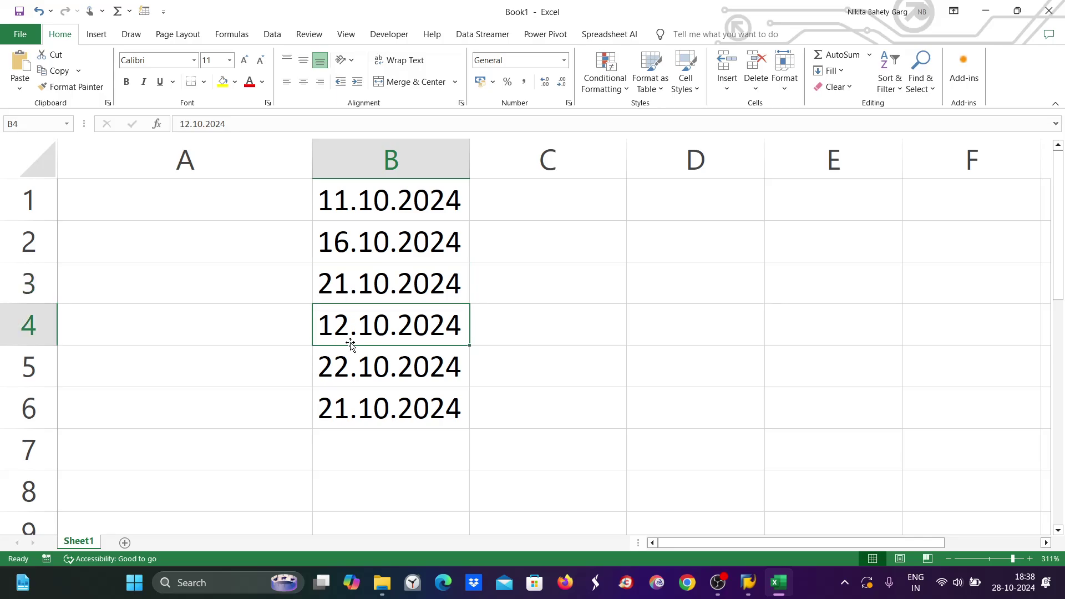
pyautogui.click(353, 368)
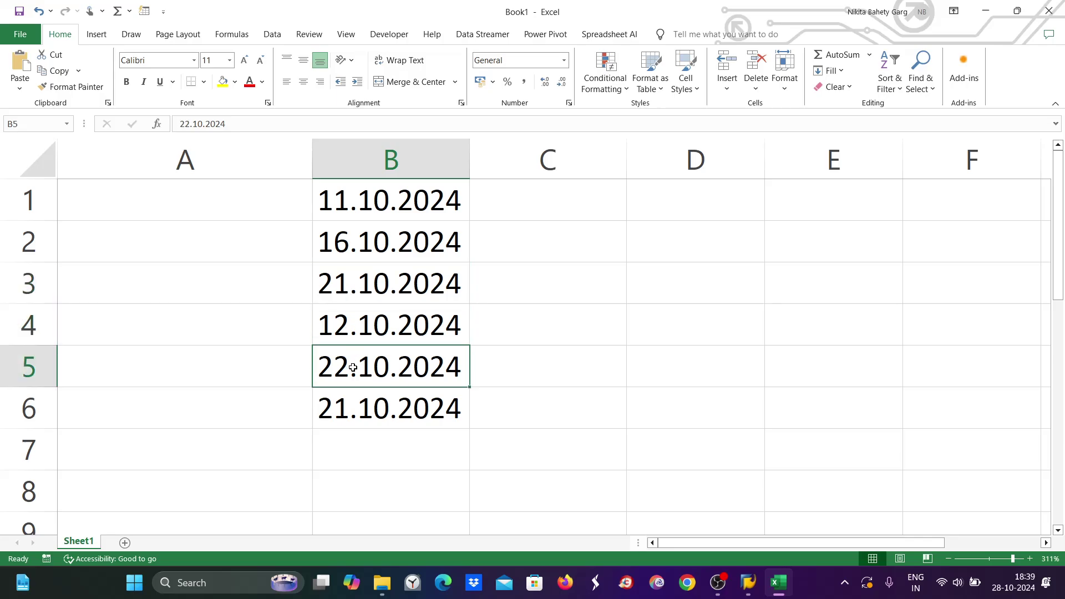
pyautogui.click(339, 409)
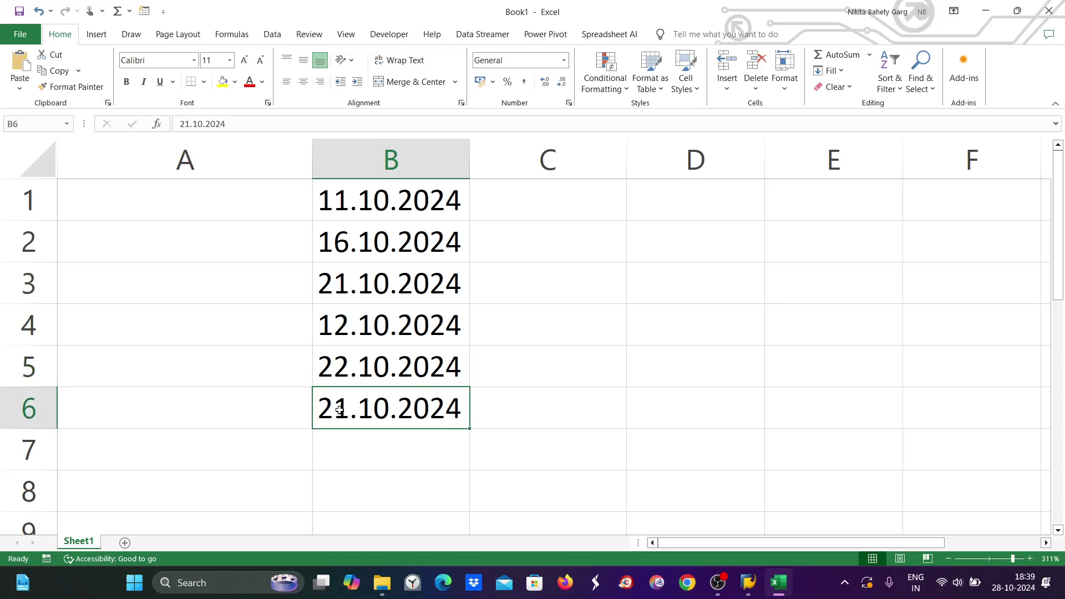
pyautogui.press('Delete')
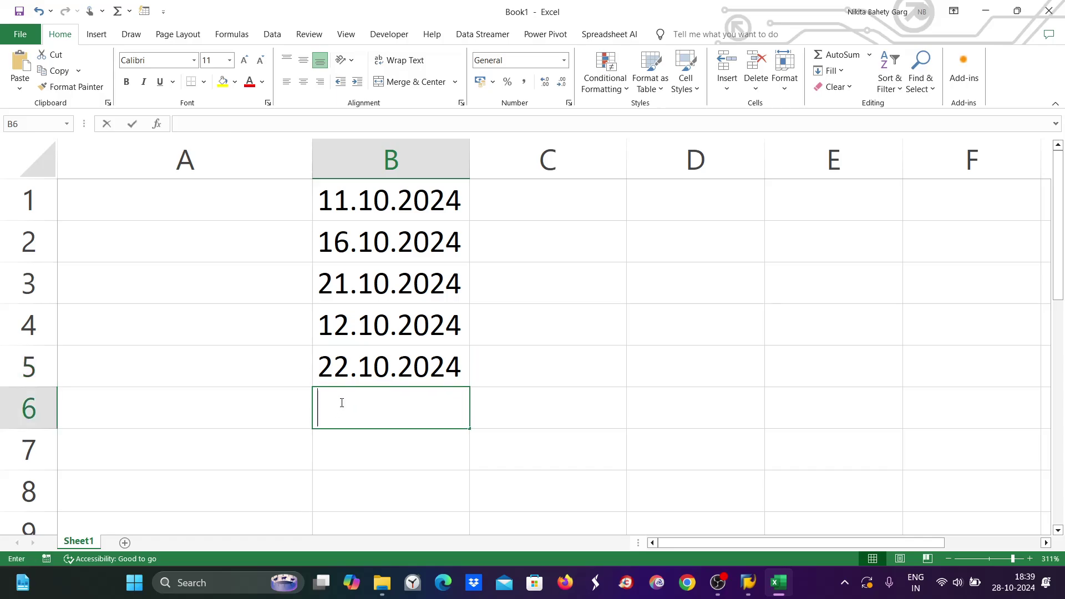
pyautogui.write('25.')
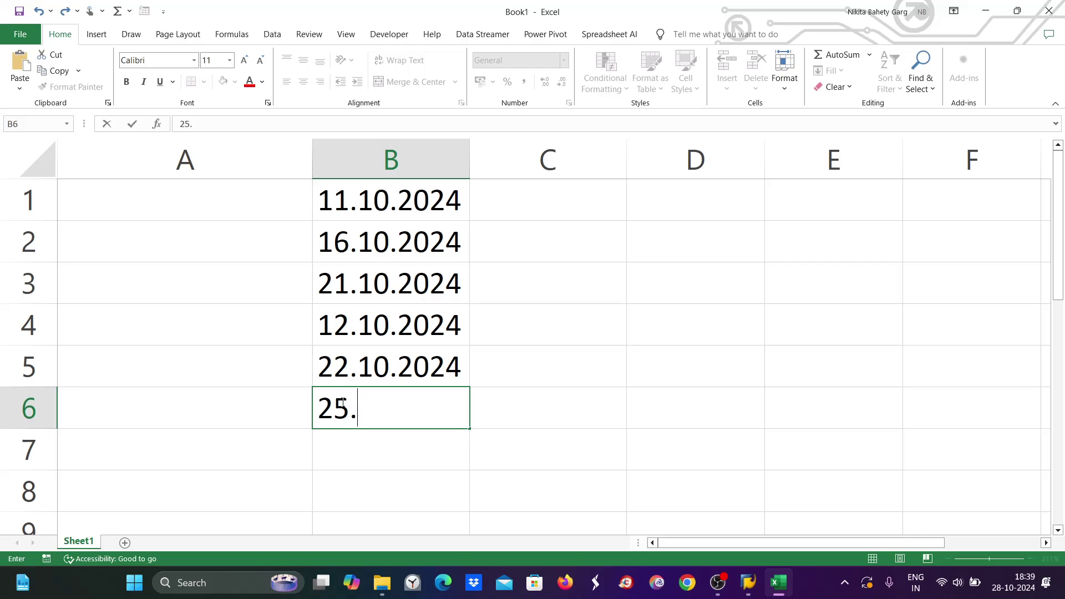
pyautogui.write('10.20')
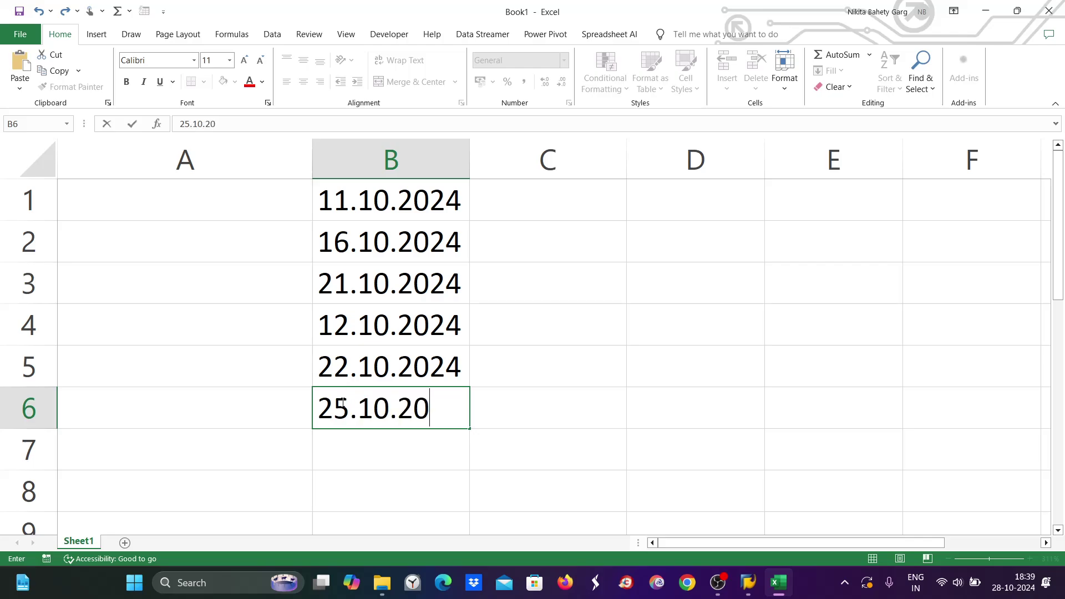
pyautogui.write('24')
pyautogui.press('Return')
pyautogui.write('2')
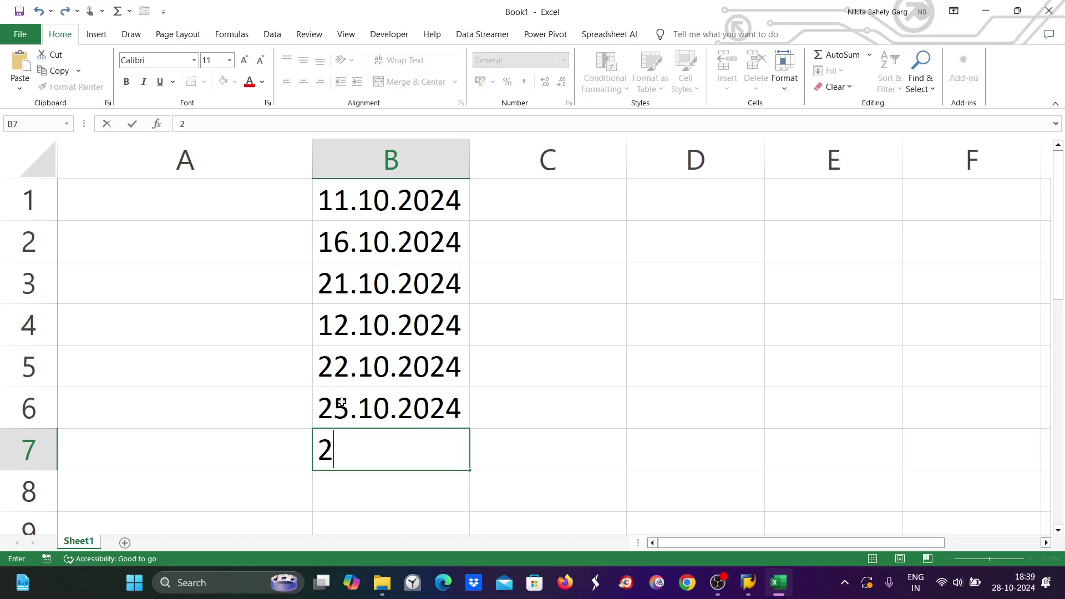
pyautogui.write('8.10.2024')
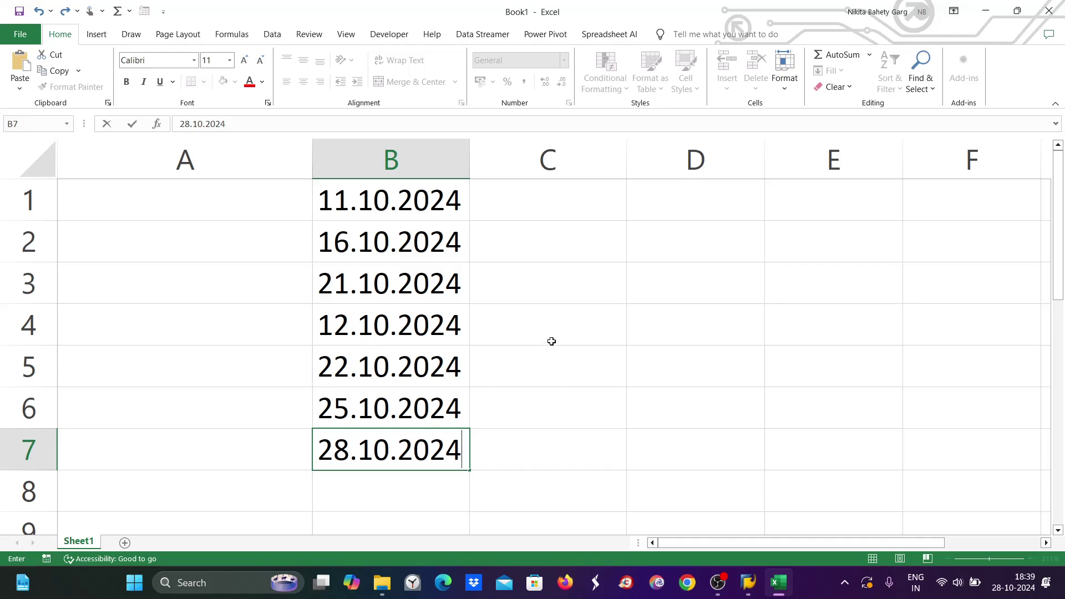
# Enter the date 11.07.2024 in D4, apart from the invoice date list.
pyautogui.doubleClick(668, 321)
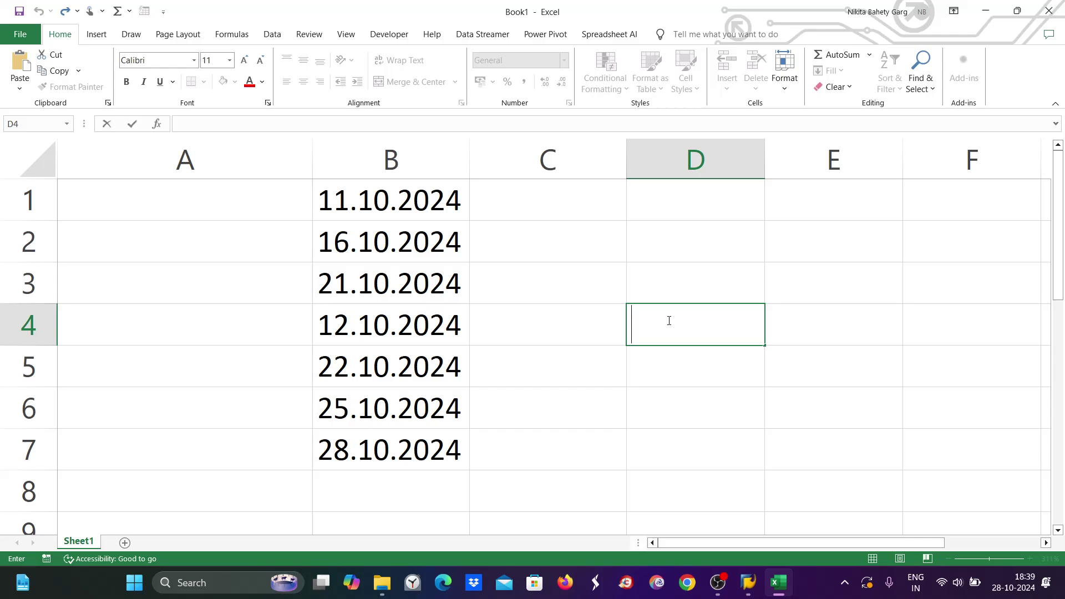
pyautogui.write('11.07.202')
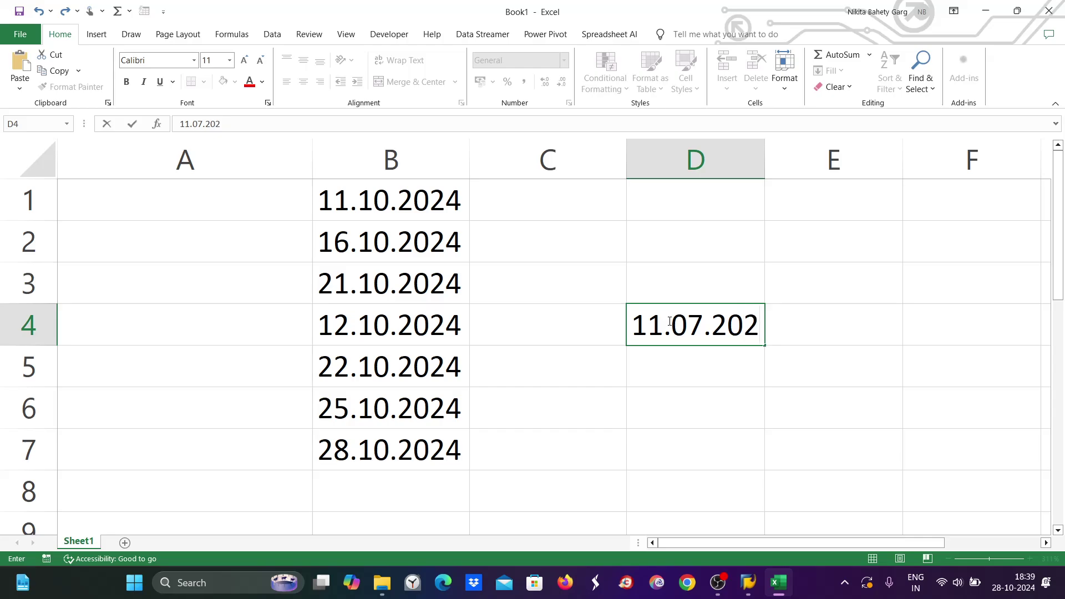
pyautogui.write('4')
pyautogui.press('Return')
pyautogui.doubleClick(668, 358)
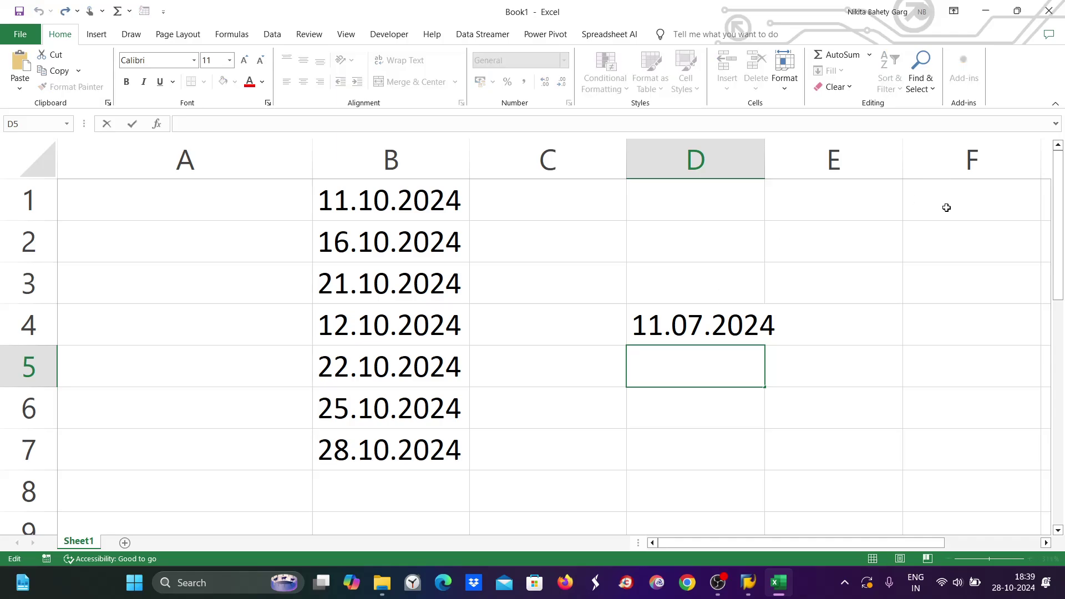
# List the payment run days "11th", "21th" and "31th" in F2:F4.
pyautogui.doubleClick(956, 236)
pyautogui.write('11th')
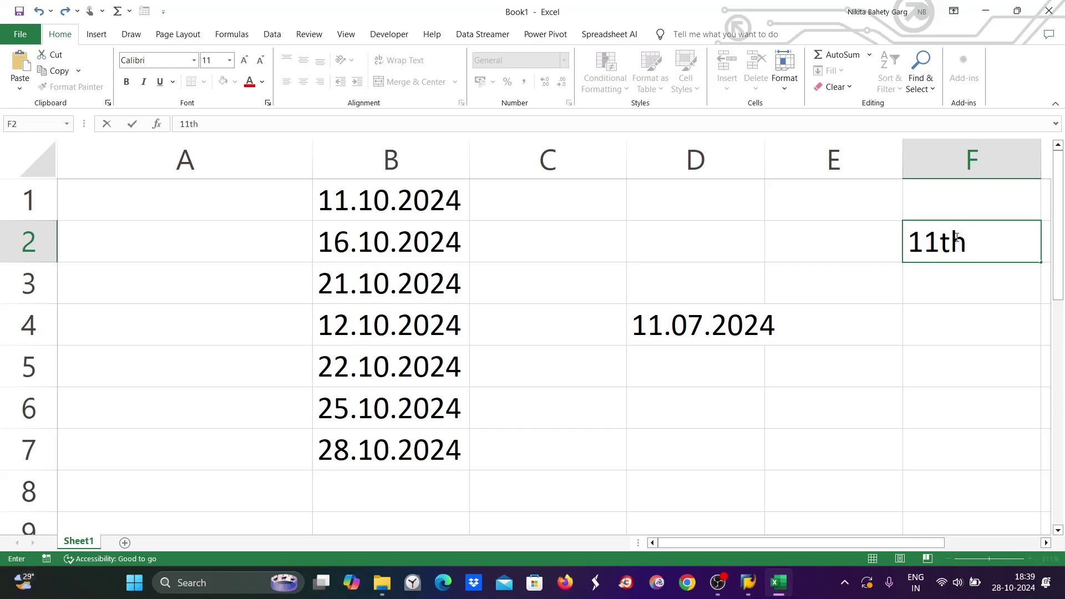
pyautogui.press('Return')
pyautogui.write('21')
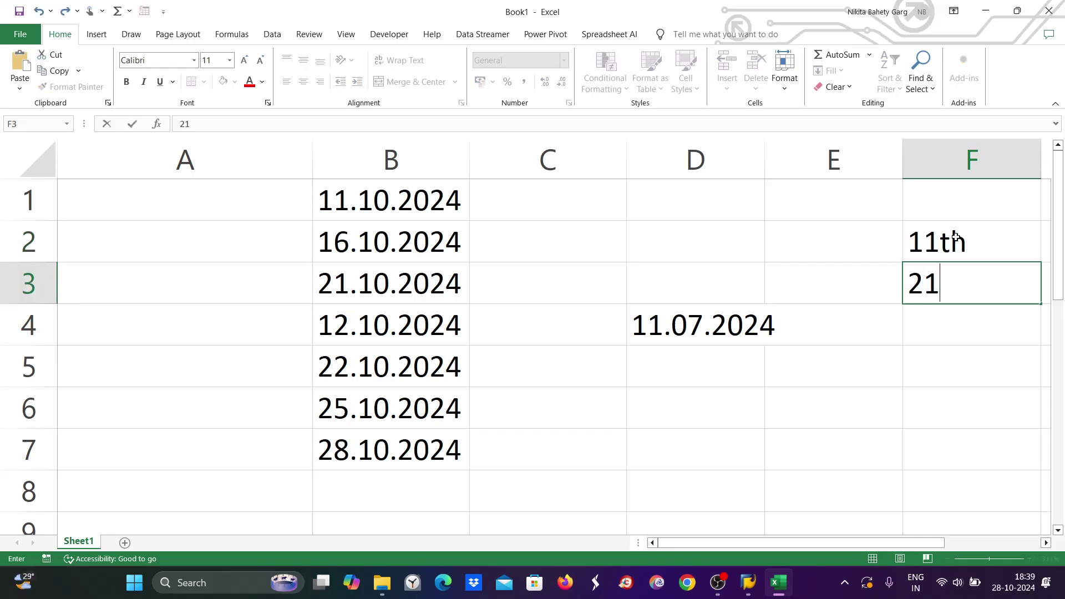
pyautogui.write('th')
pyautogui.press('Return')
pyautogui.write('31')
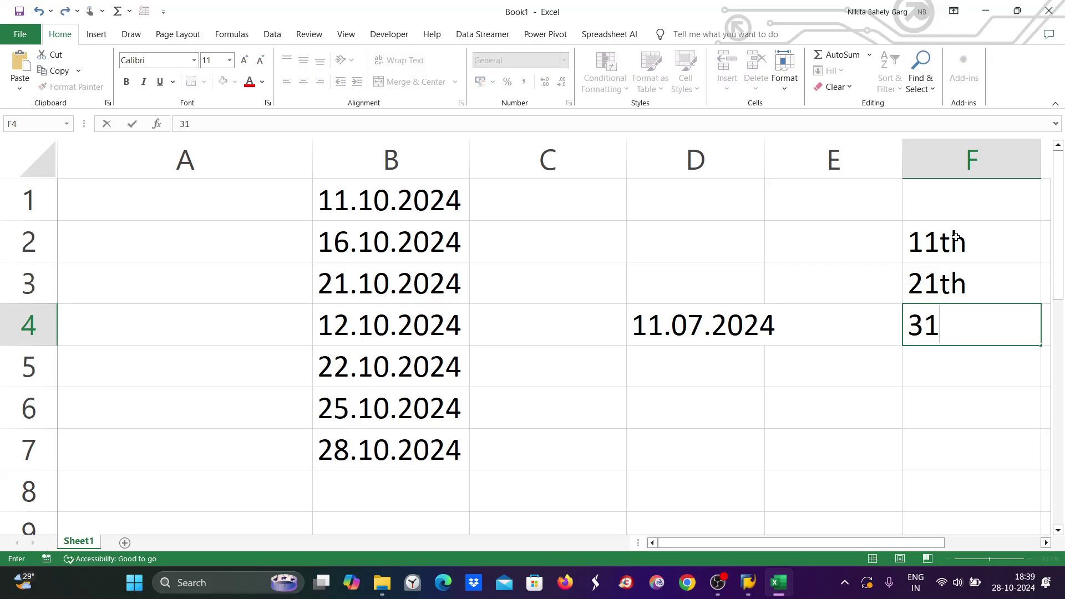
pyautogui.write('th')
pyautogui.click(663, 358)
pyautogui.write('21.')
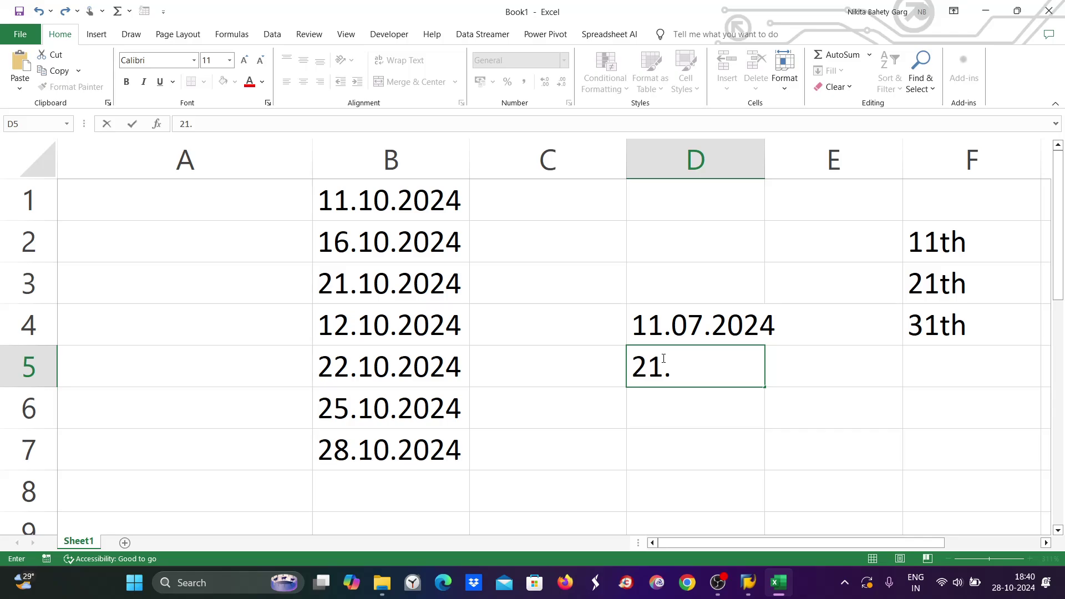
pyautogui.write('0')
# Change the month of the date in D4 to 10 so that it reads 11.10.2024.
pyautogui.doubleClick(670, 324)
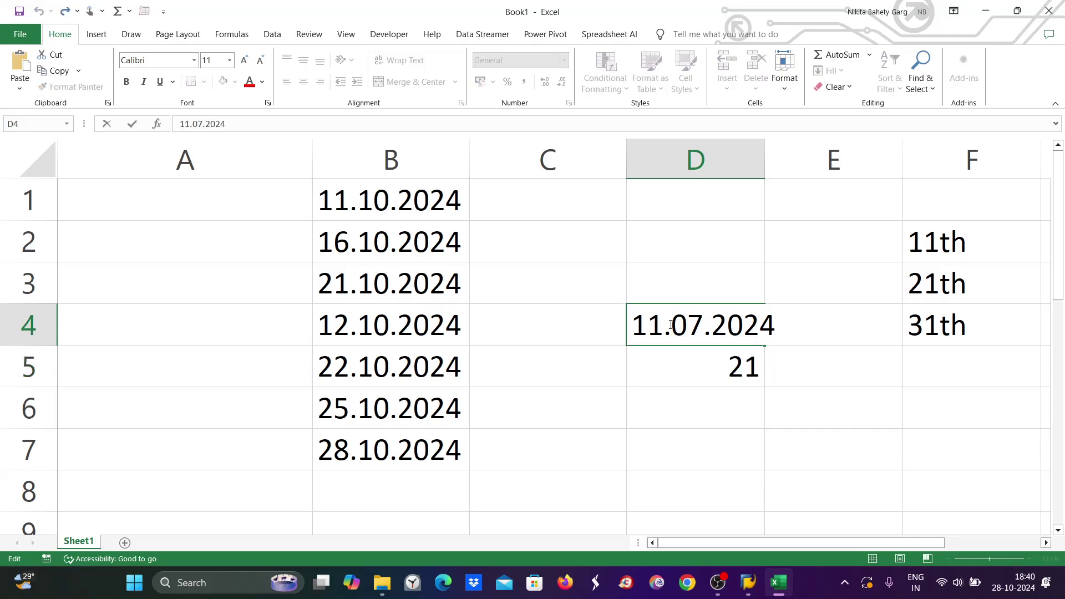
pyautogui.moveTo(667, 324); pyautogui.dragTo(692, 325)
pyautogui.click(702, 324)
pyautogui.press('BackSpace')
pyautogui.press('BackSpace')
pyautogui.write('10')
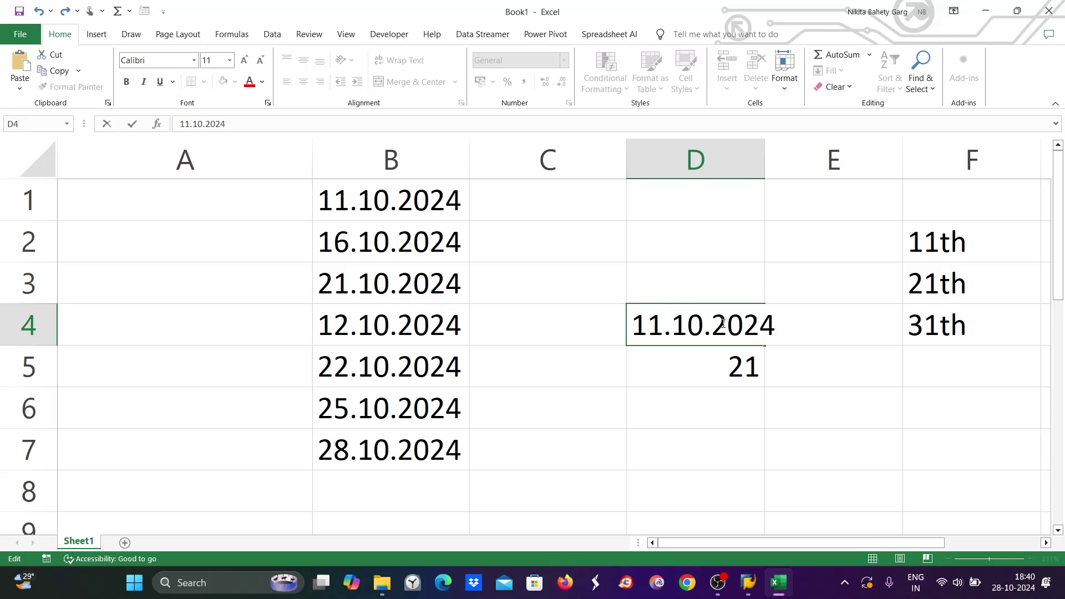
# Set D5 to the date 21.10.2024 and fit the width of column D to its contents.
pyautogui.click(734, 362)
pyautogui.doubleClick(733, 362)
pyautogui.moveTo(728, 364); pyautogui.dragTo(762, 364)
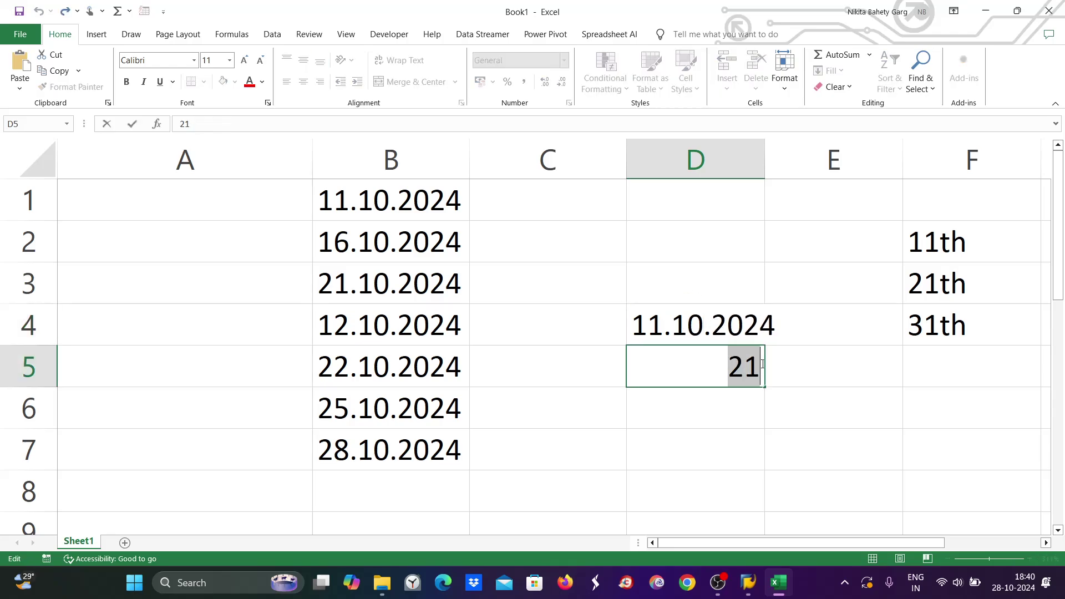
pyautogui.write('21.10')
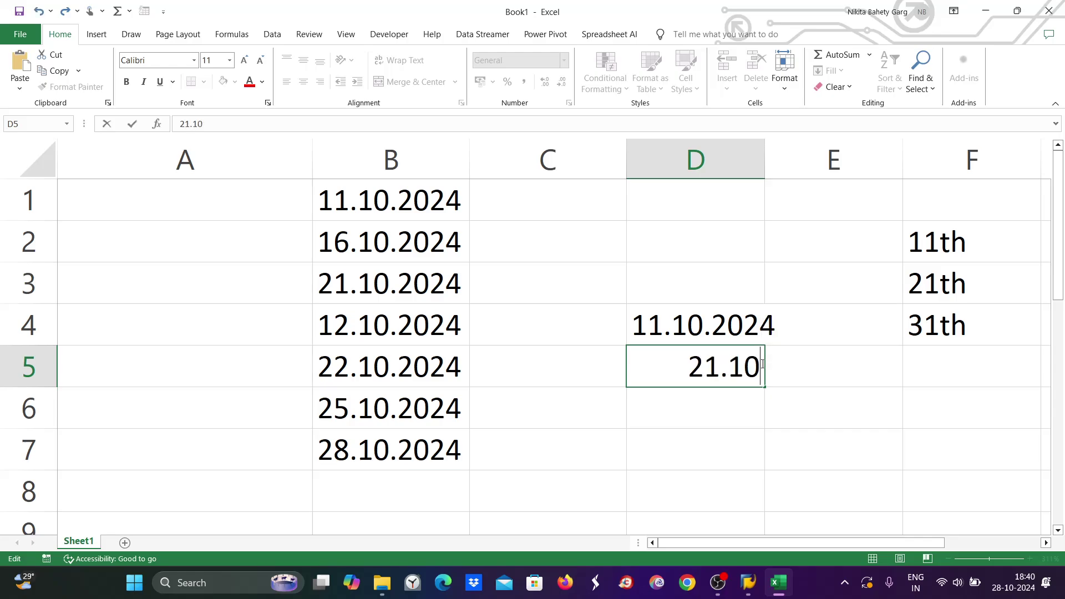
pyautogui.write('.2024')
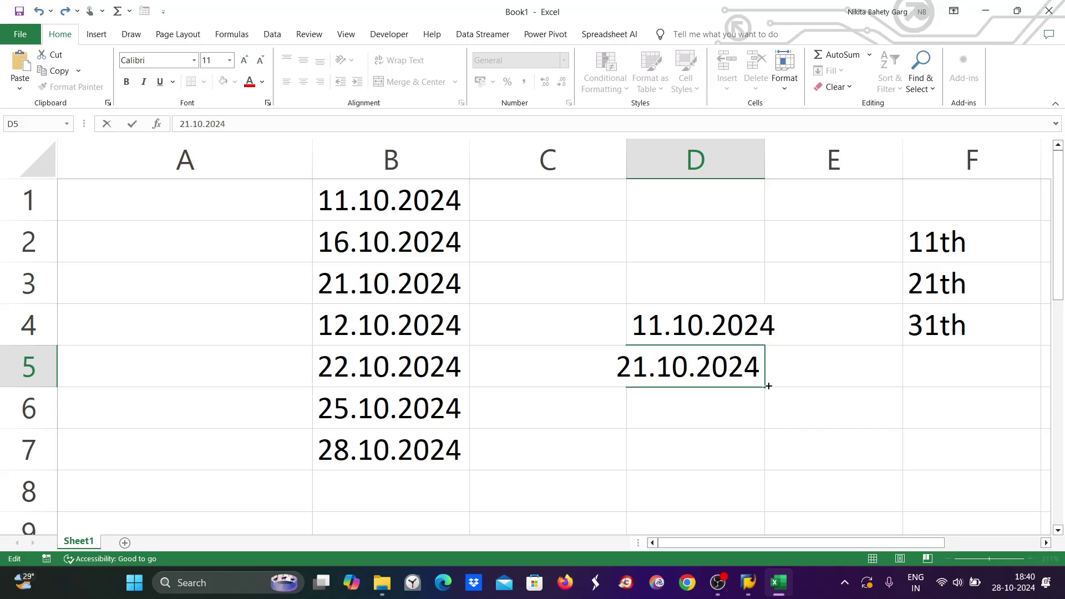
pyautogui.click(703, 409)
pyautogui.click(690, 364)
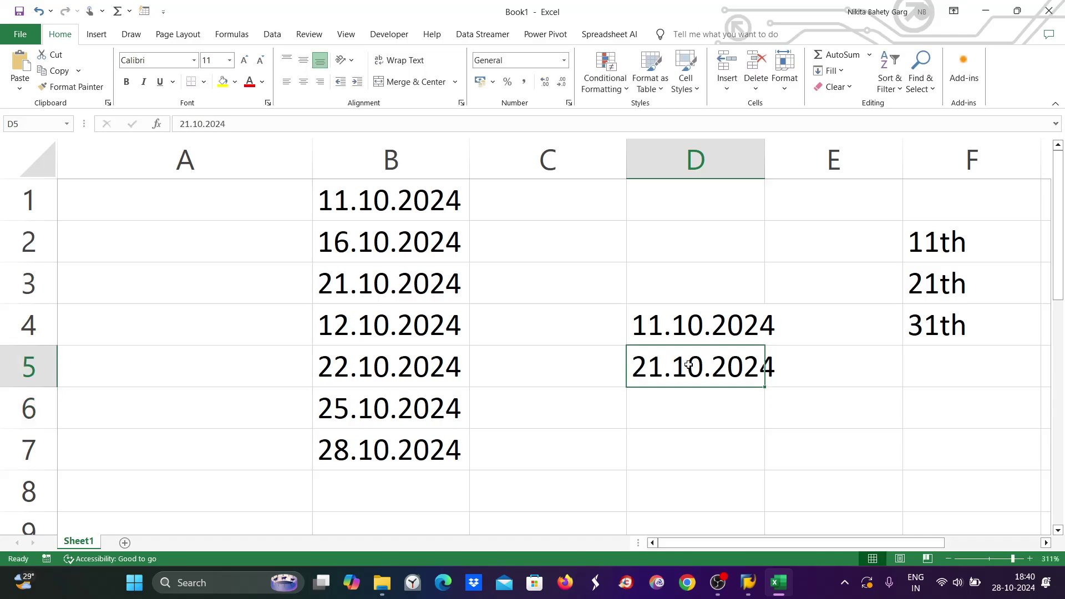
pyautogui.doubleClick(764, 161)
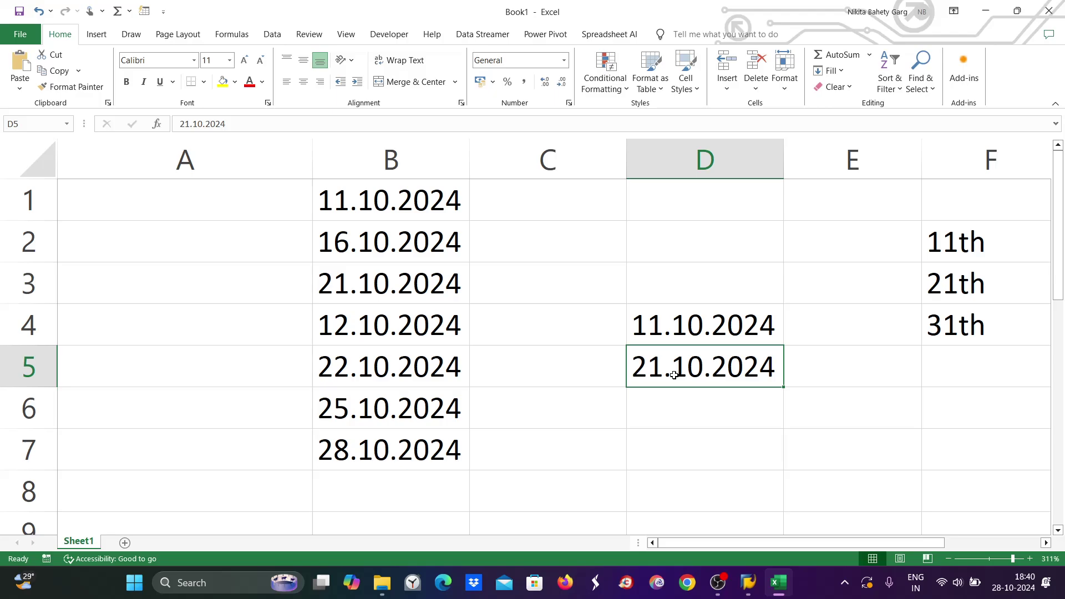
# Highlight the dates in B1, B2 and B4 with a yellow fill.
pyautogui.click(366, 194)
pyautogui.click(223, 82)
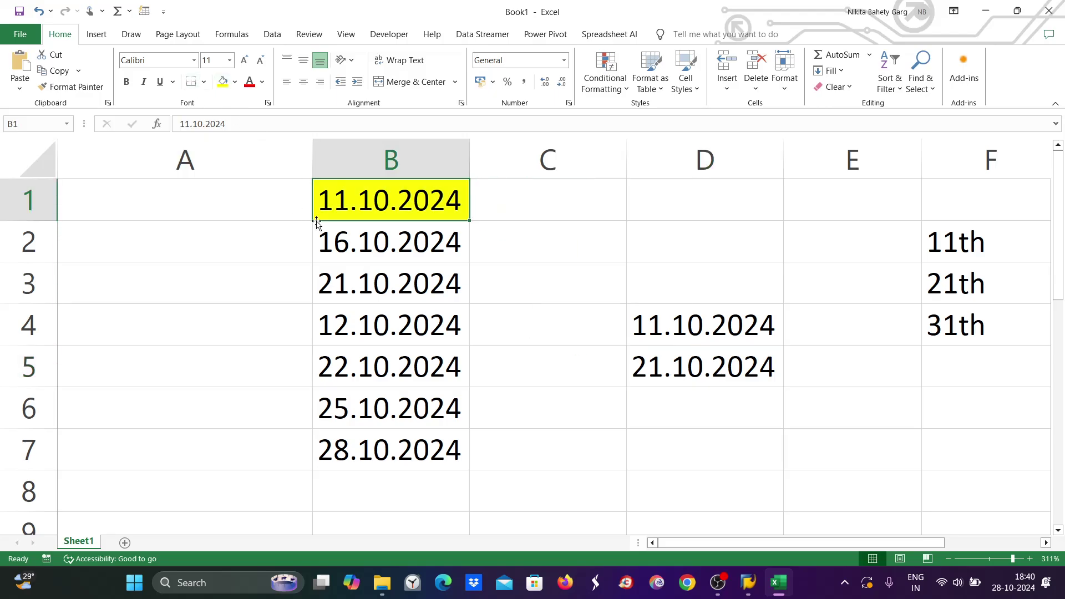
pyautogui.click(351, 240)
pyautogui.click(222, 82)
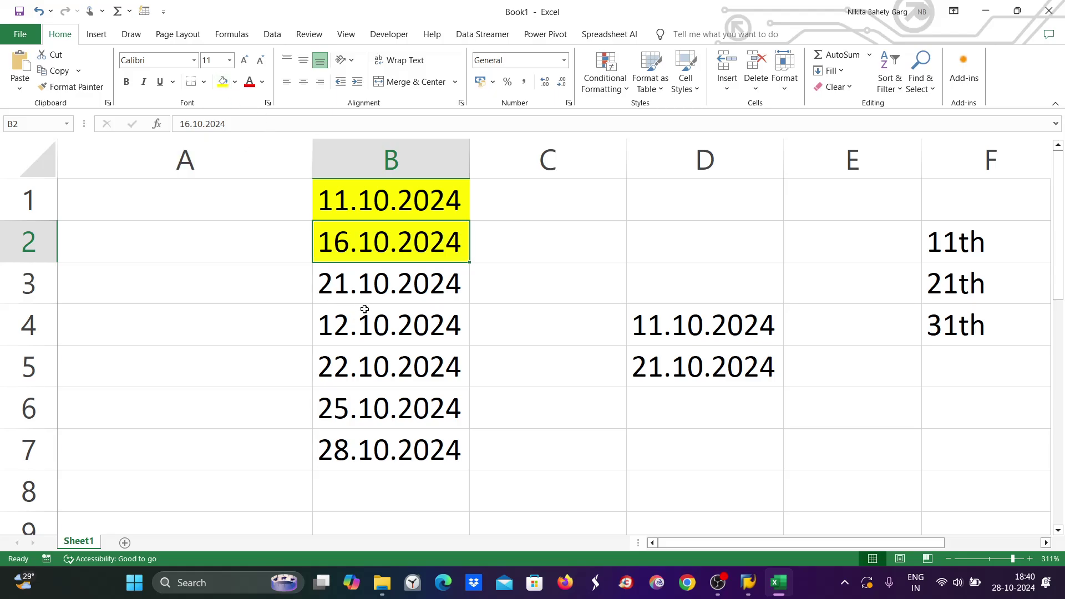
pyautogui.click(365, 308)
pyautogui.click(225, 82)
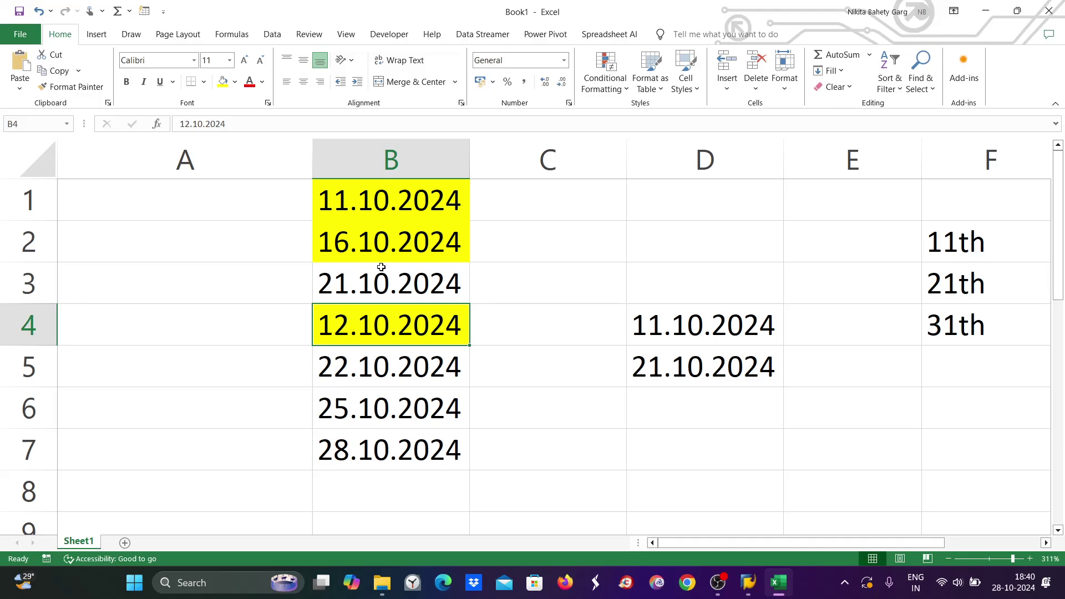
# Set the date in D5 to 13.10.2024 and compare it with the highlighted dates in B4, B1 and B2.
pyautogui.click(350, 243)
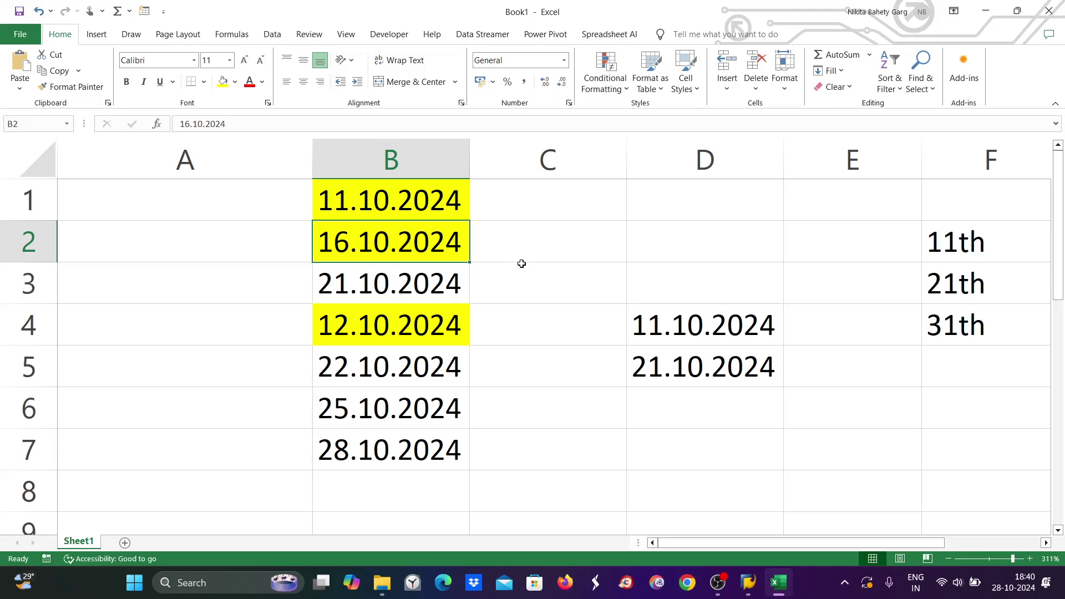
pyautogui.doubleClick(641, 362)
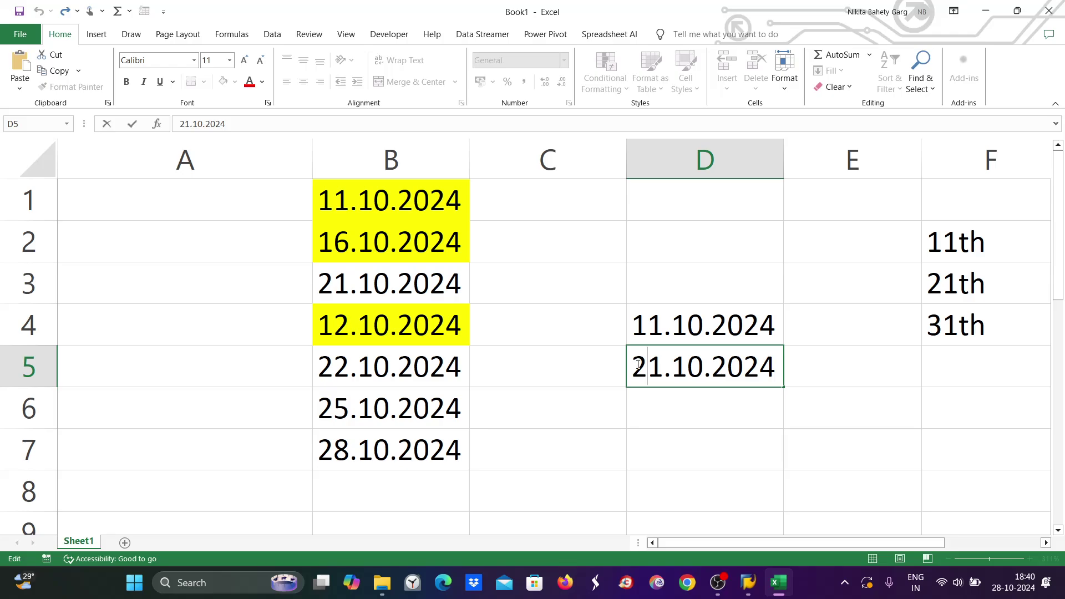
pyautogui.click(355, 244)
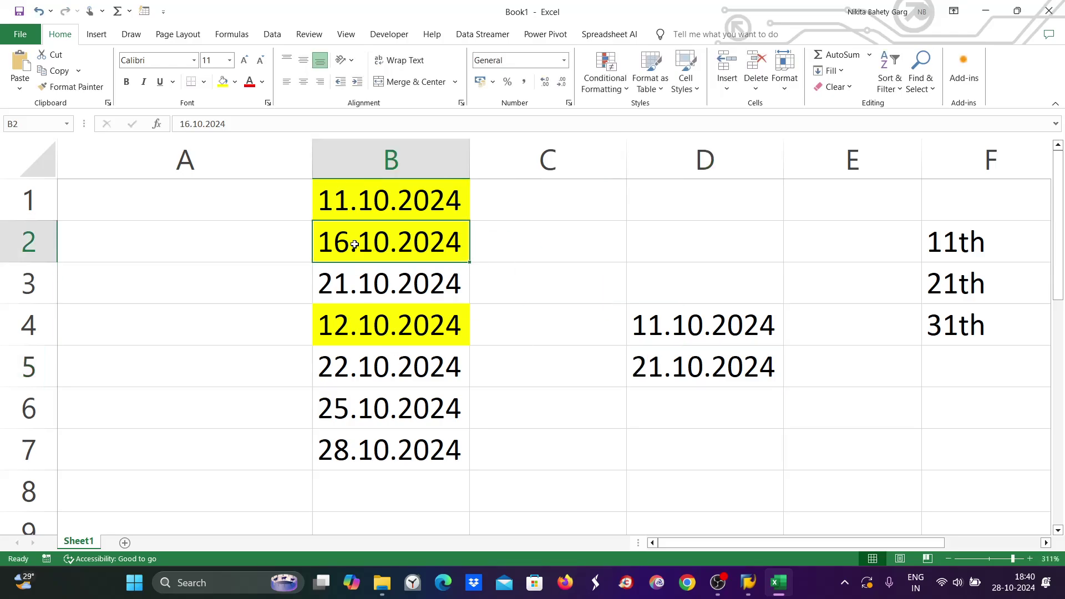
pyautogui.doubleClick(635, 368)
pyautogui.moveTo(636, 368); pyautogui.dragTo(790, 365)
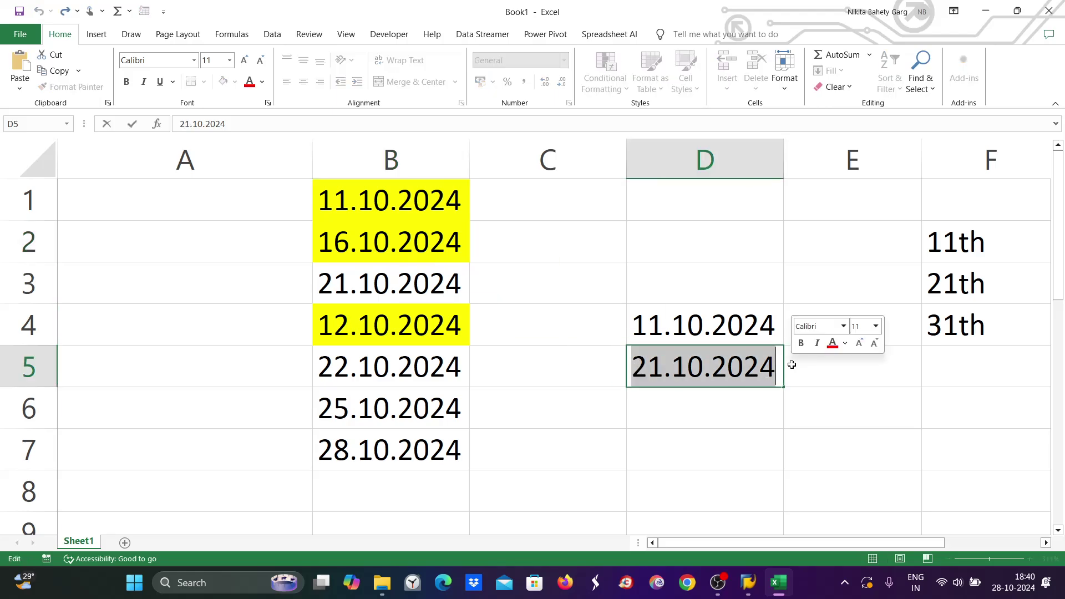
pyautogui.write('13.10.')
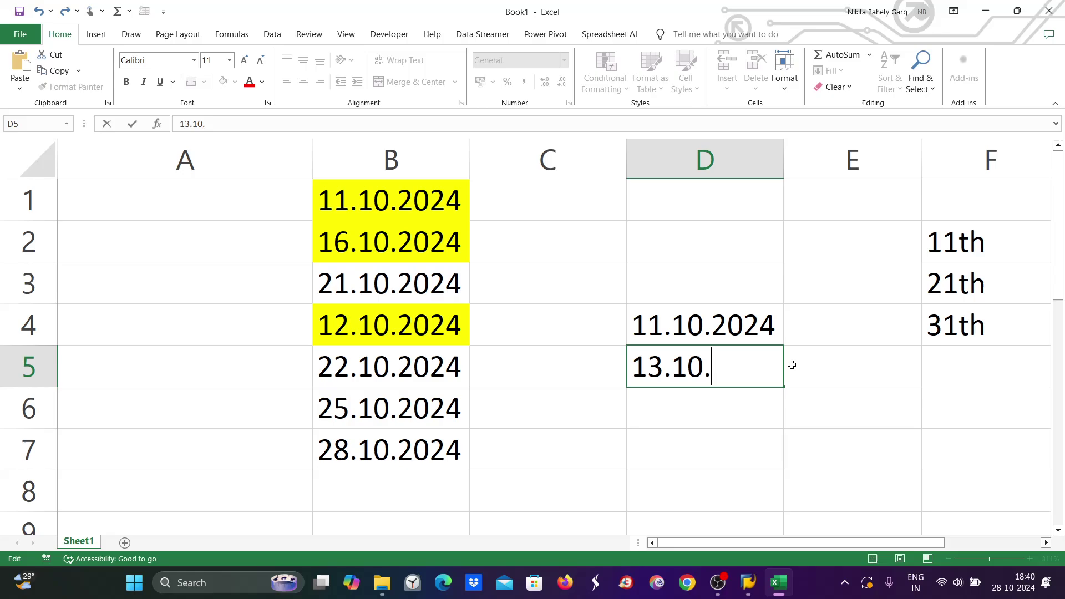
pyautogui.write('2024')
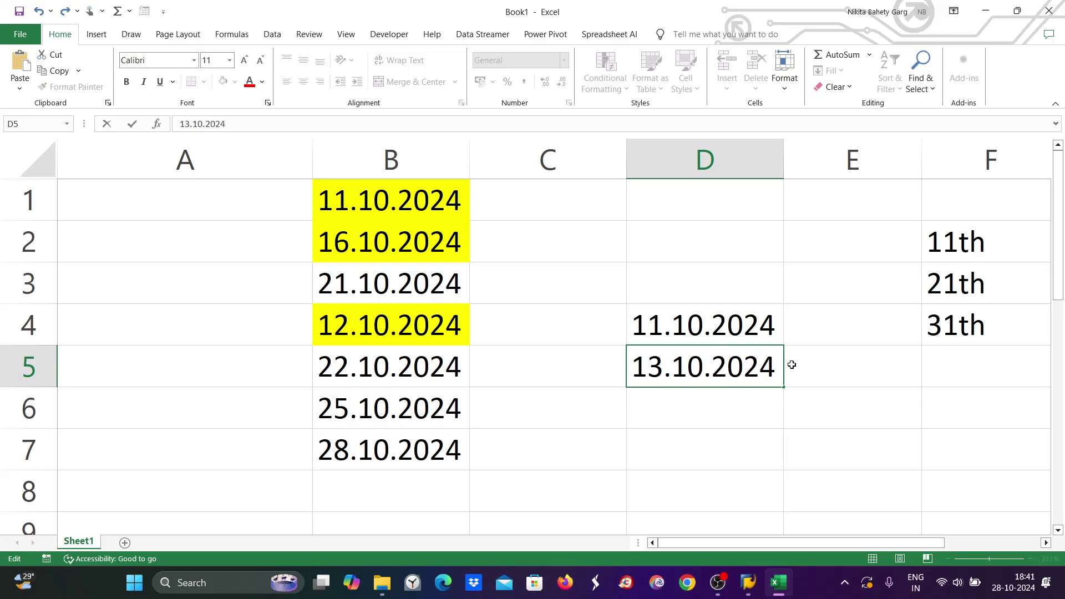
pyautogui.click(640, 416)
pyautogui.click(382, 325)
pyautogui.click(360, 198)
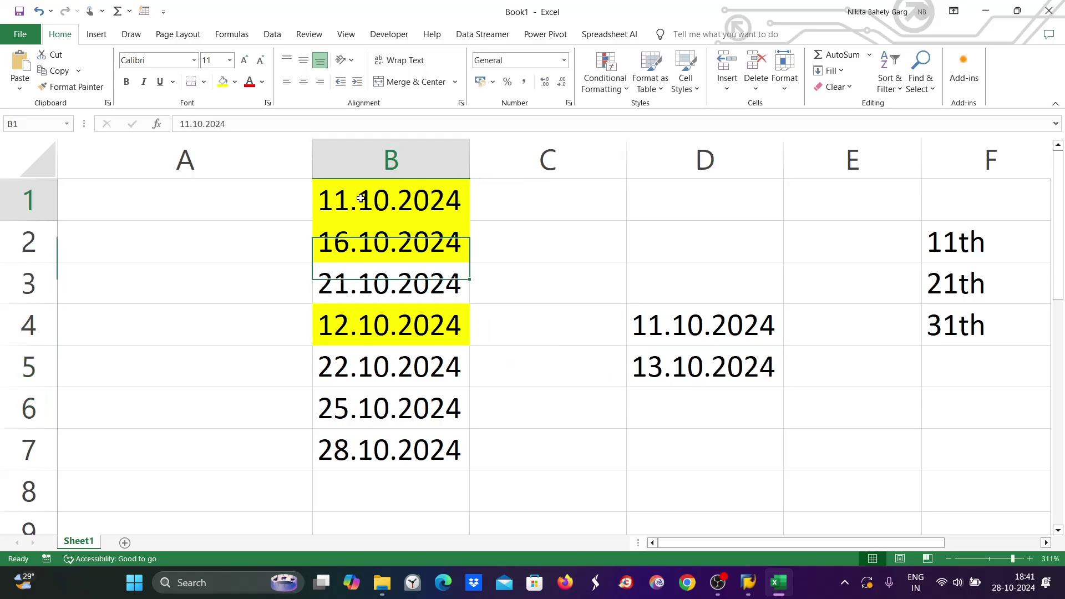
pyautogui.click(345, 239)
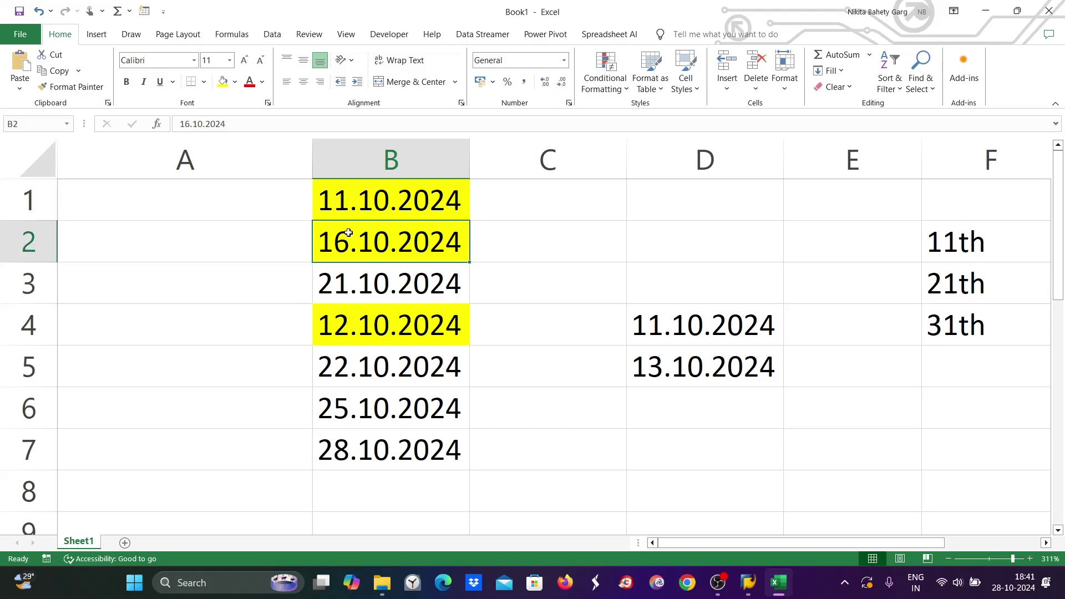
# Enter the date 21.10.2024 in cell D6, directly below the 13.10.2024 entry.
pyautogui.click(683, 406)
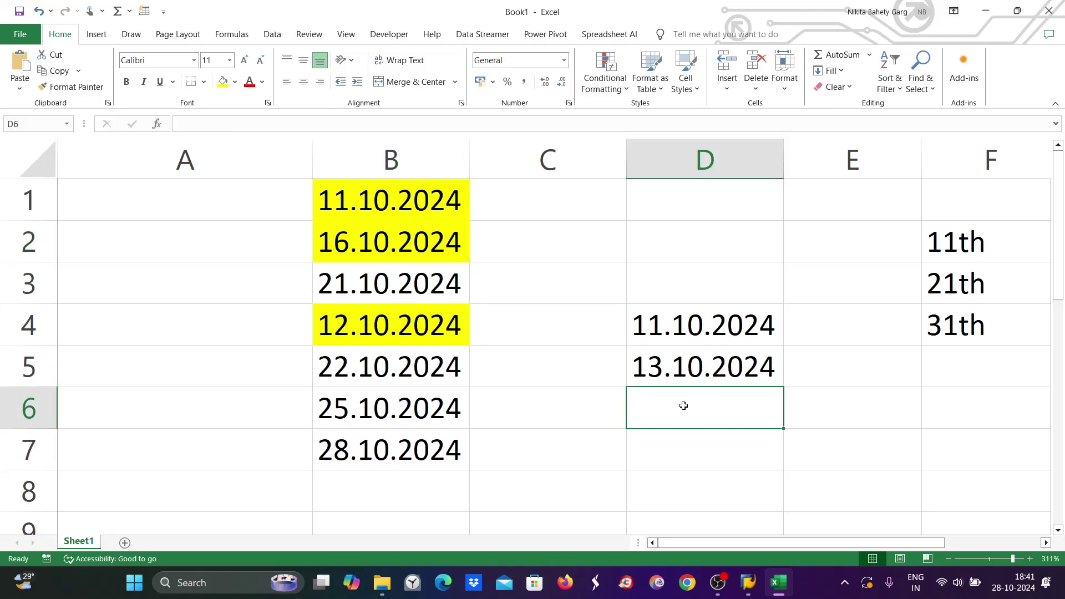
pyautogui.doubleClick(683, 405)
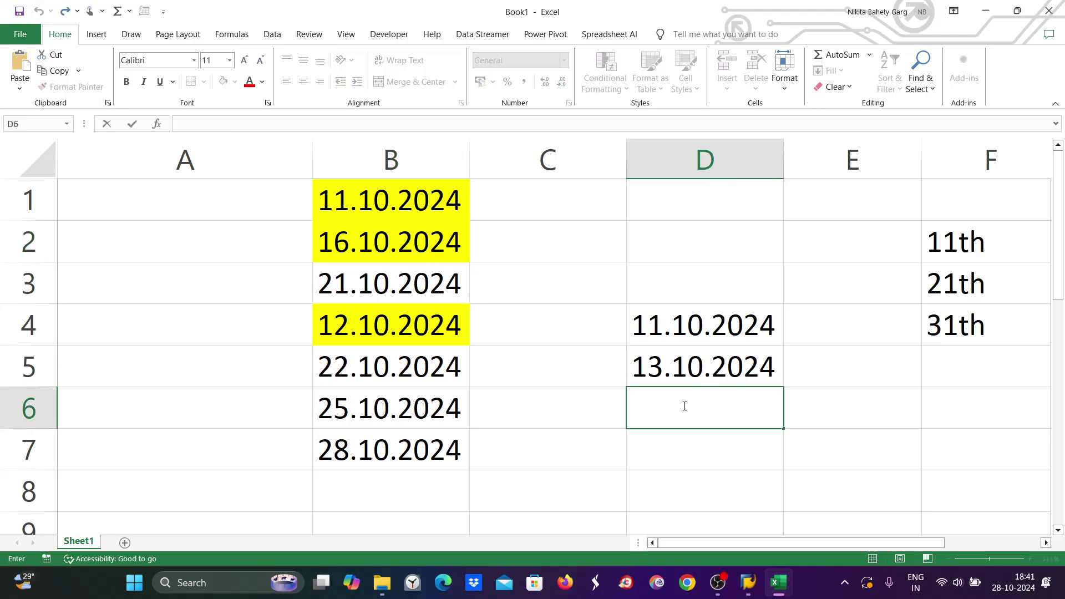
pyautogui.write('21.')
pyautogui.click(695, 358)
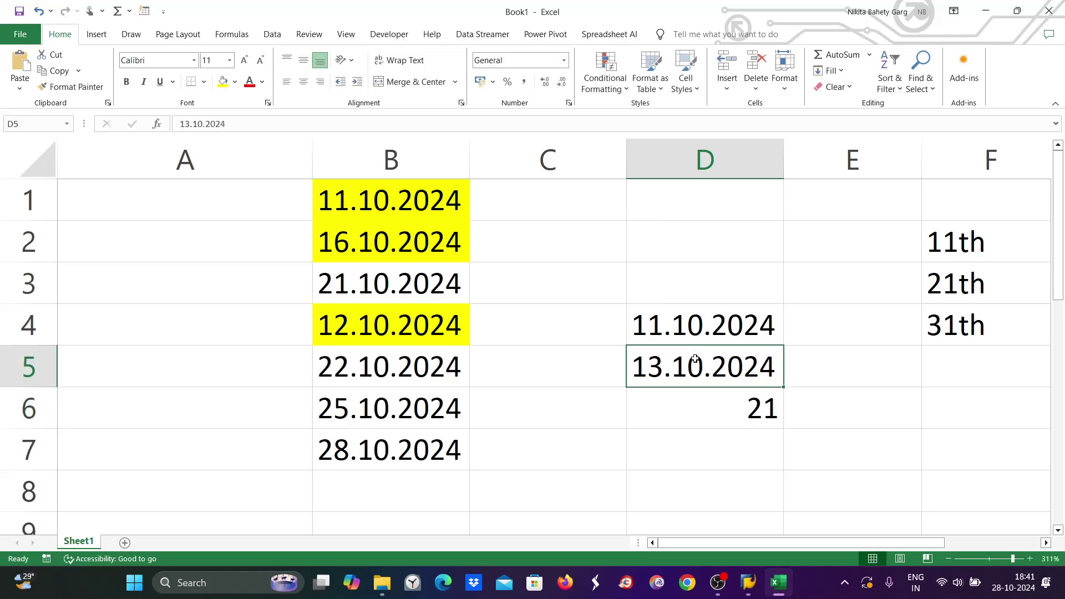
pyautogui.doubleClick(767, 406)
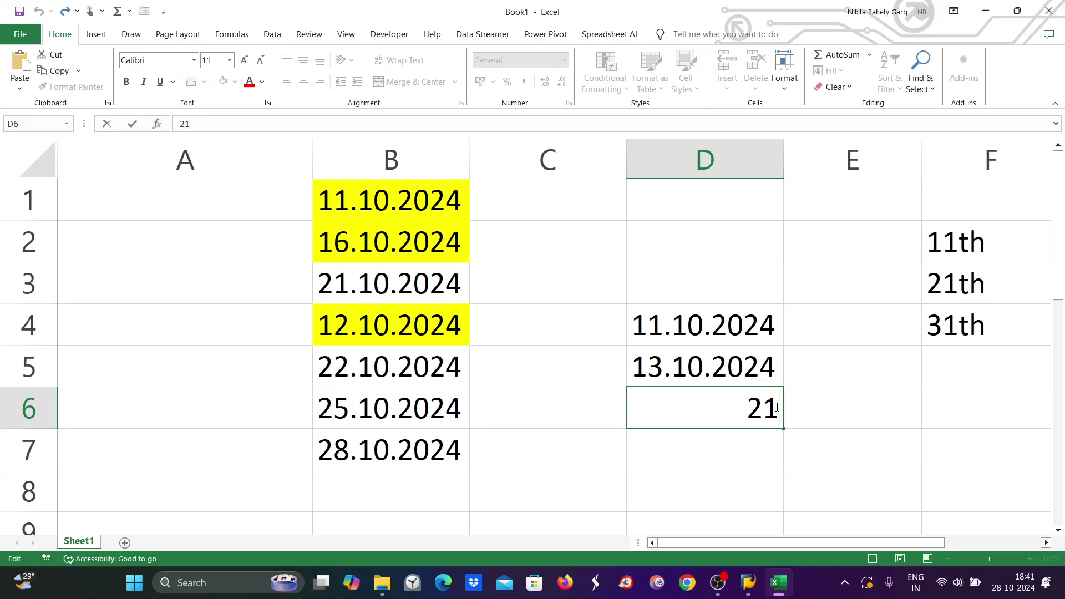
pyautogui.write('.10.')
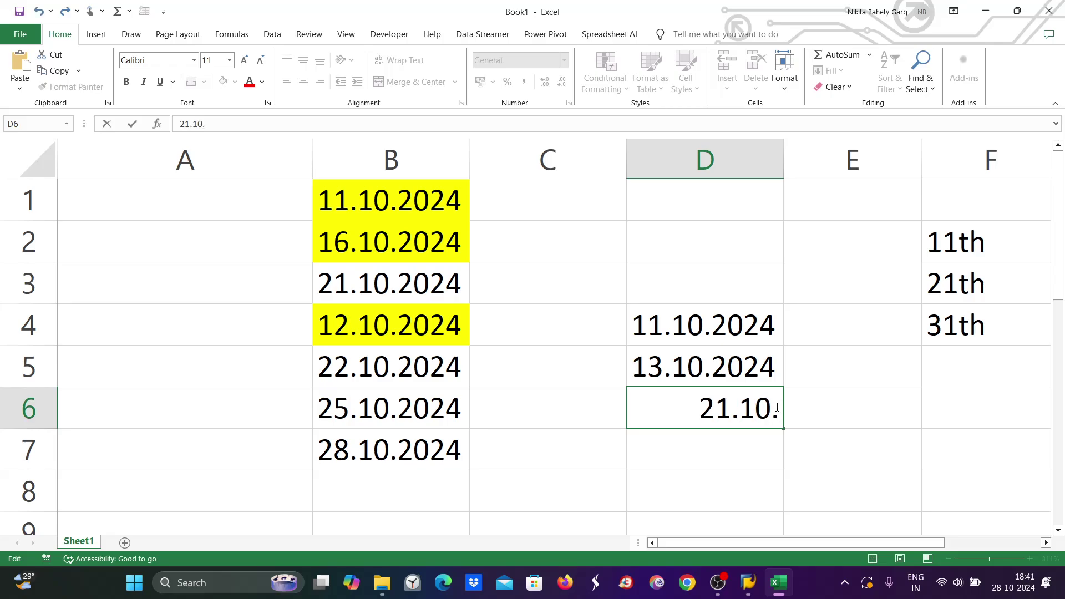
pyautogui.write('2024')
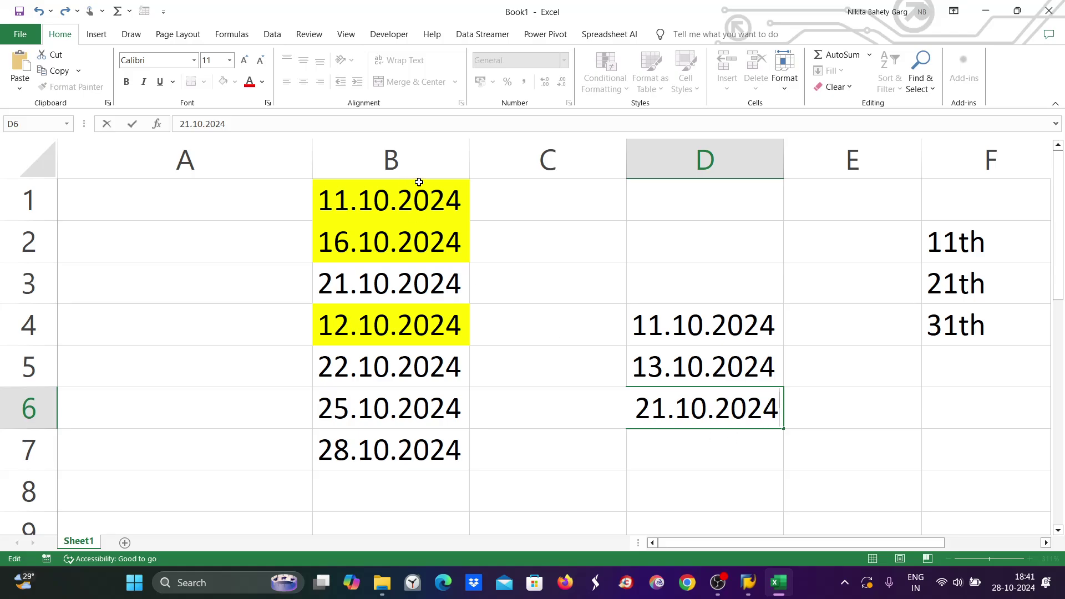